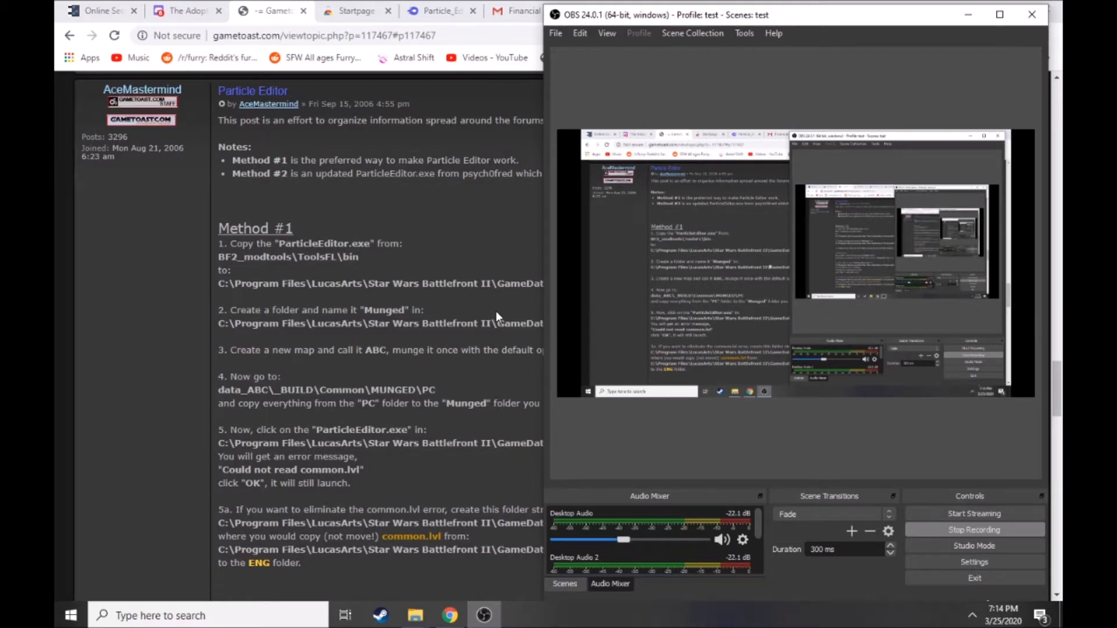
- Review the Particle Editor forum post's notes on Method #1 and Method #2
click(470, 221)
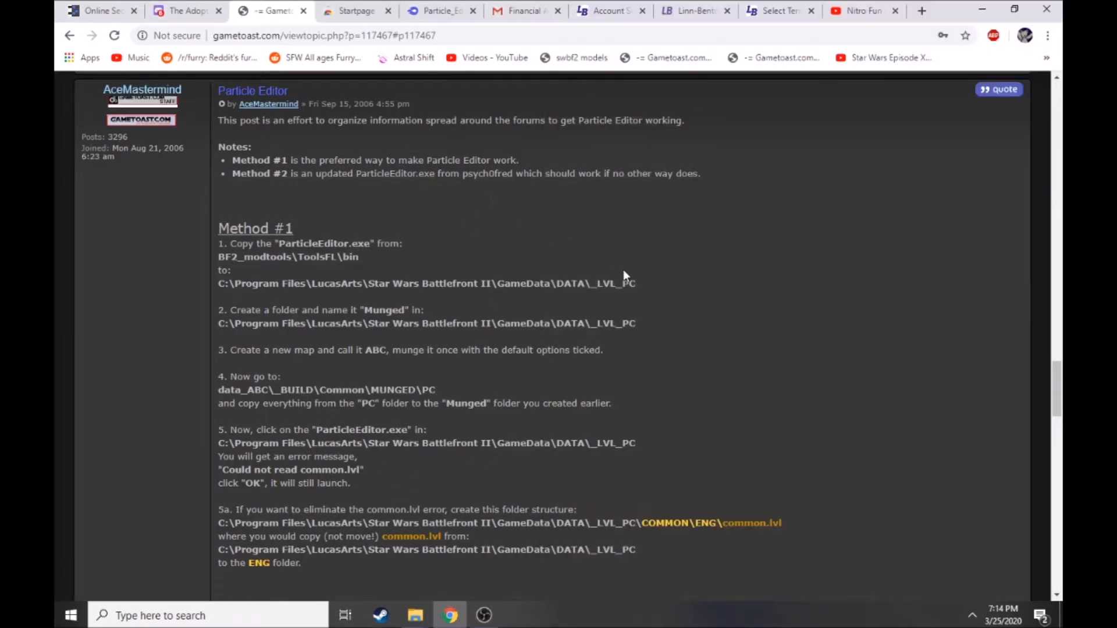
scroll(472, 149, up, 1)
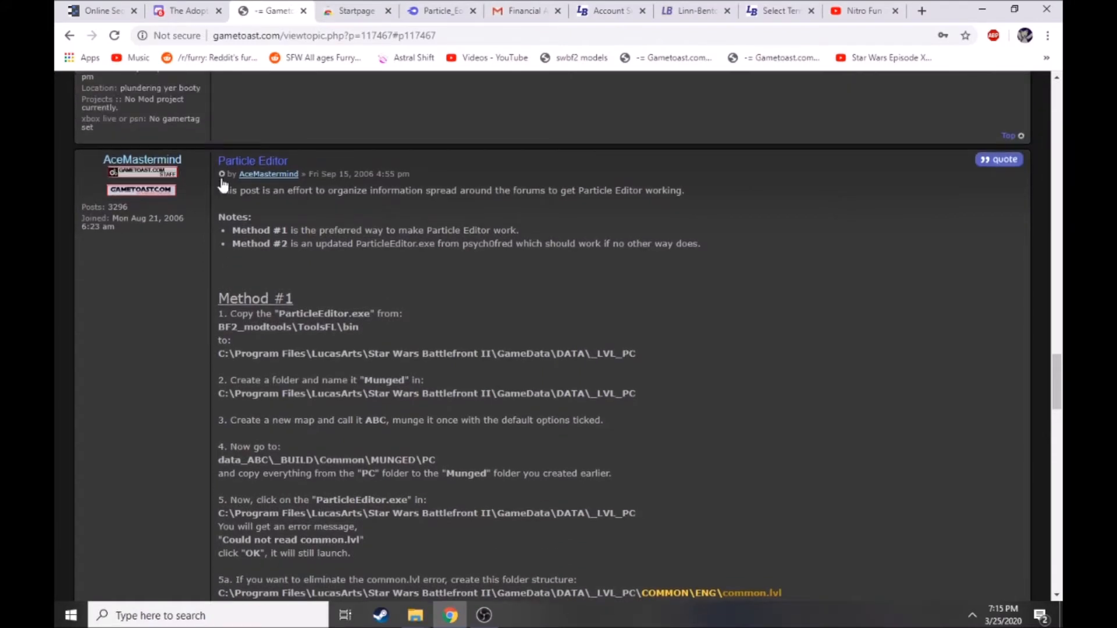
mouse_move(119, 163)
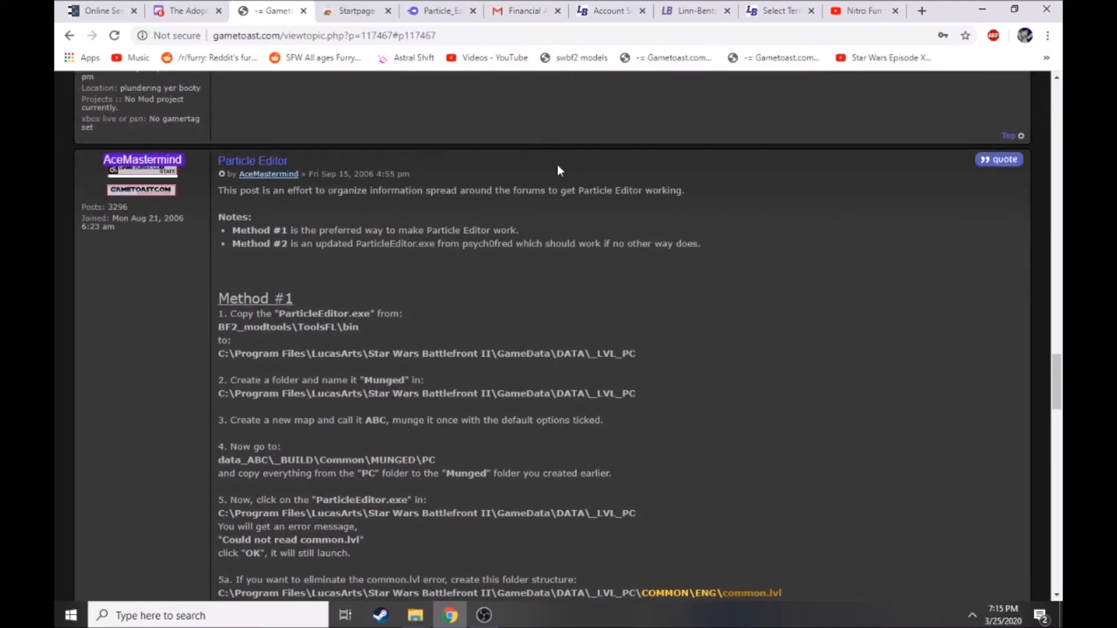
scroll(605, 163, down, 1)
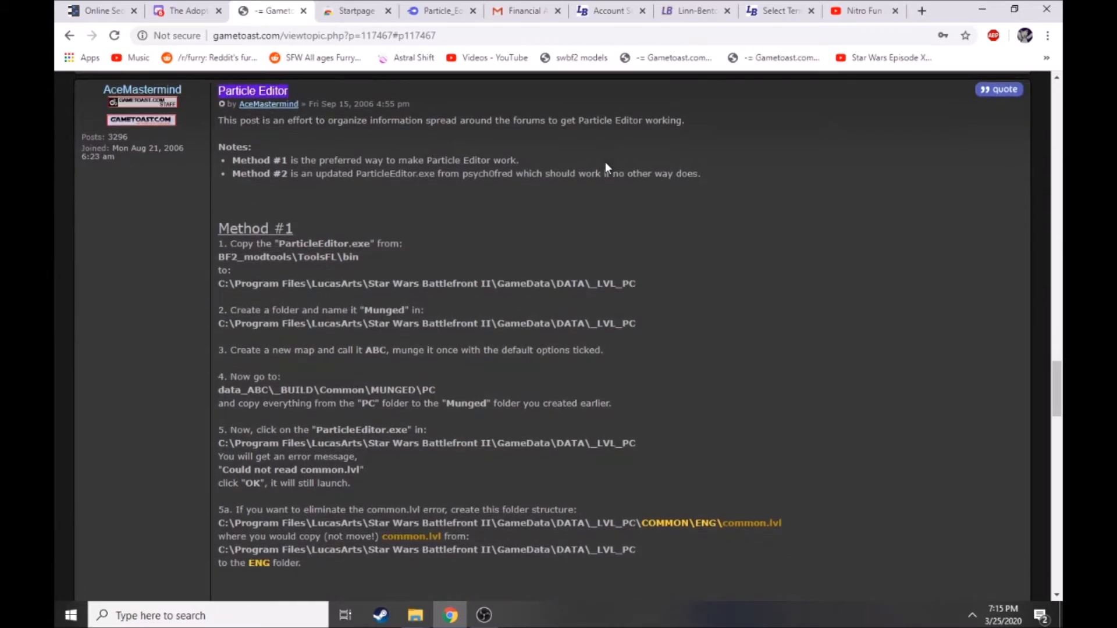
triple_click(727, 174)
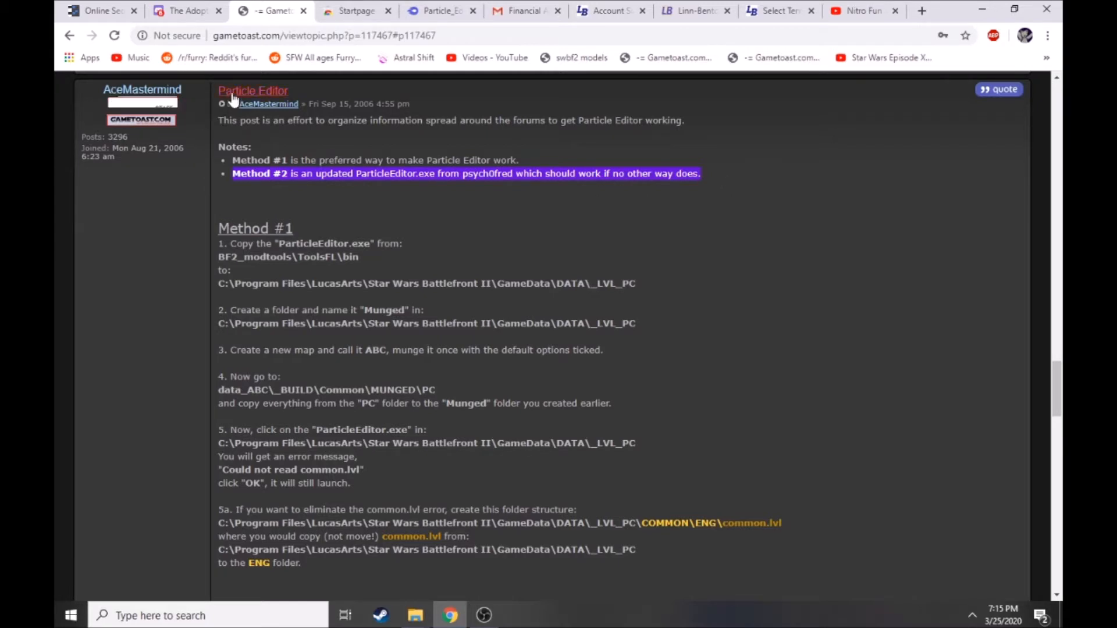
click(703, 117)
scroll(707, 138, down, 1)
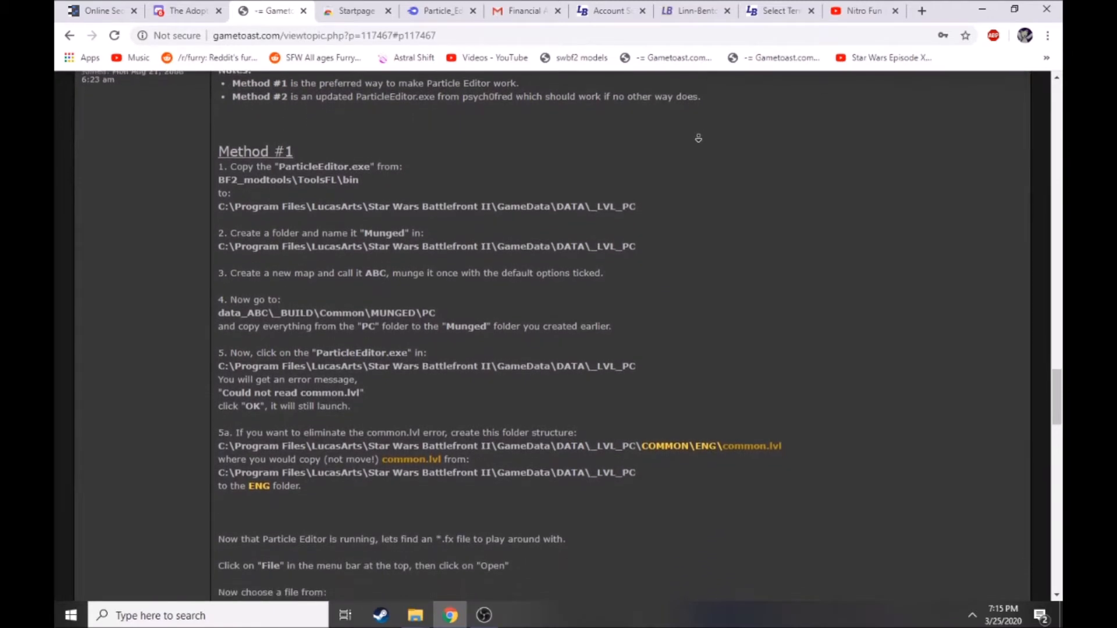
middle_click(699, 138)
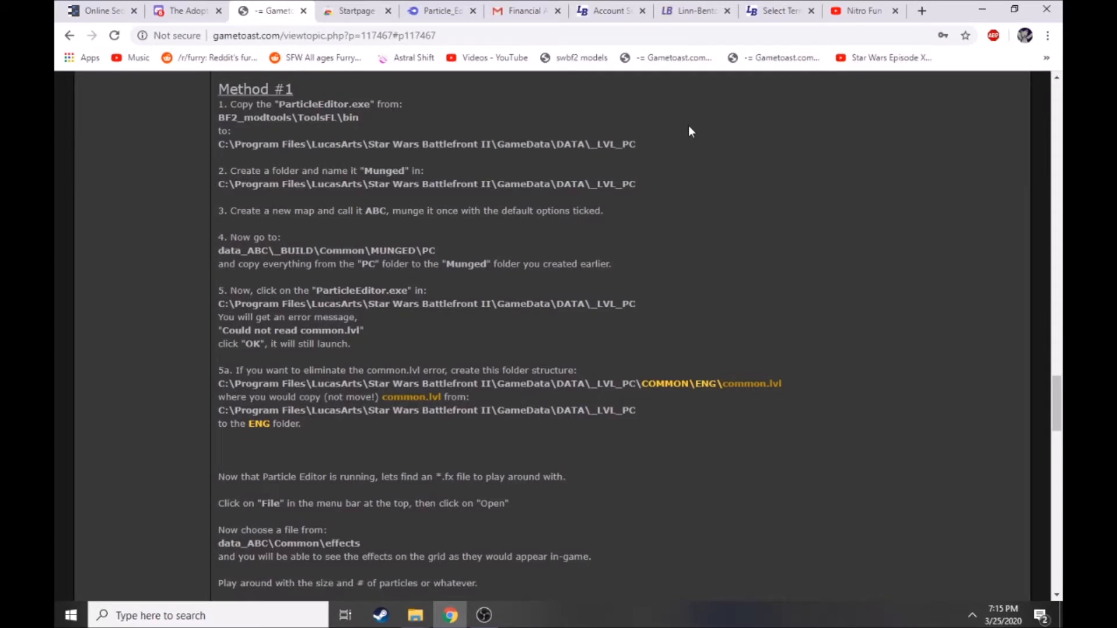
scroll(690, 145, up, 2)
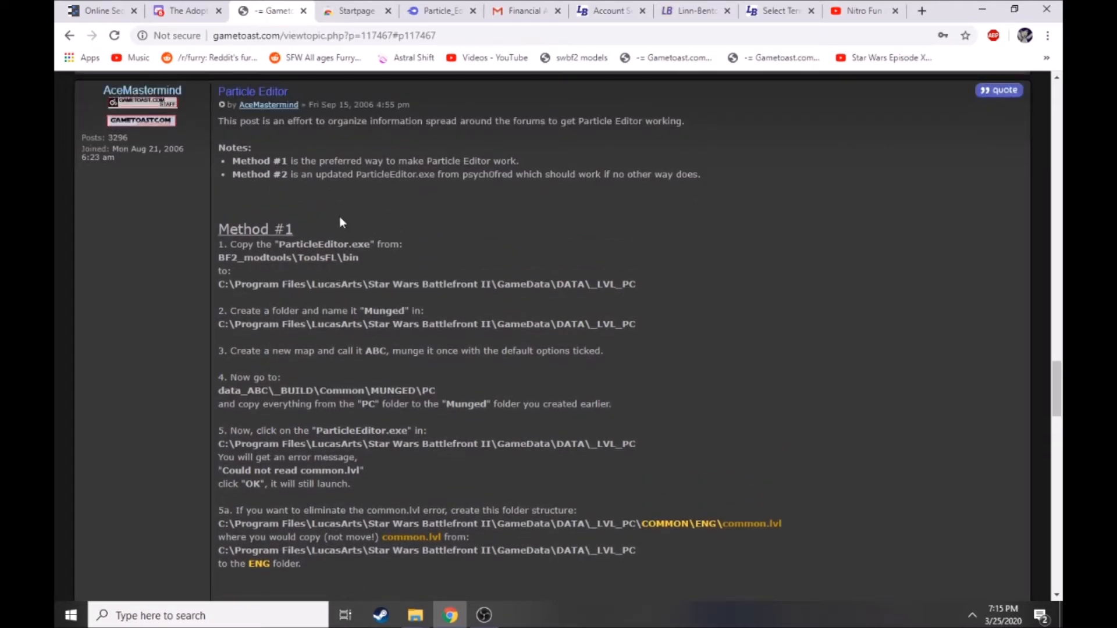
- Read through the Method #1 instructions down to the Particle Editor with munged assets and Method #2 links
drag(218, 229, 534, 324)
scroll(535, 288, down, 1)
scroll(560, 287, down, 6)
drag(535, 284, 687, 385)
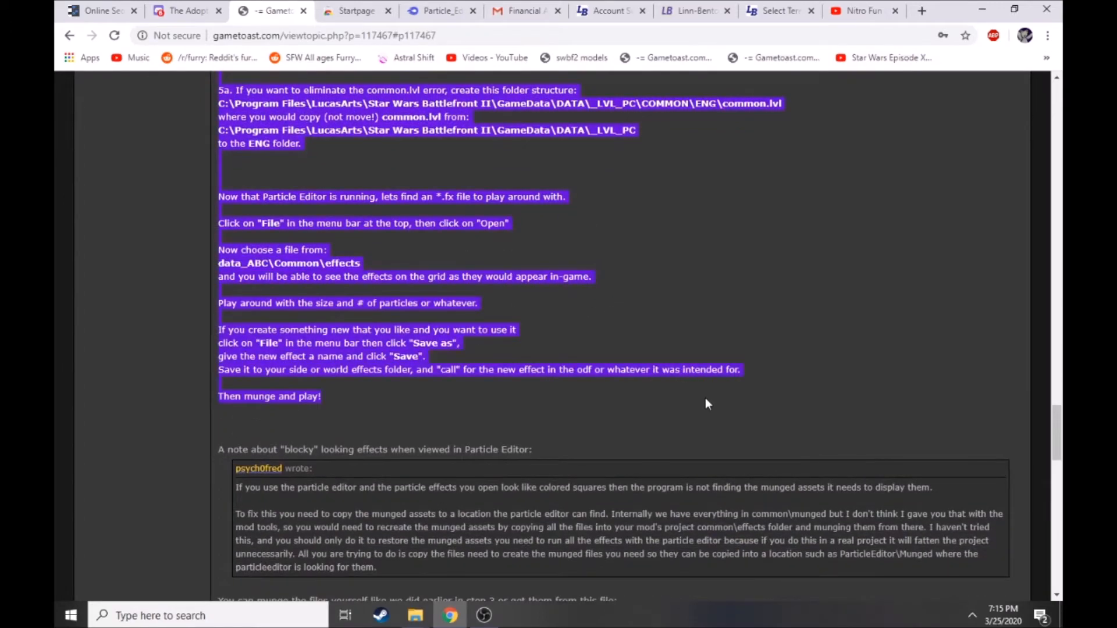
scroll(705, 402, down, 1)
click(722, 372)
scroll(741, 406, down, 3)
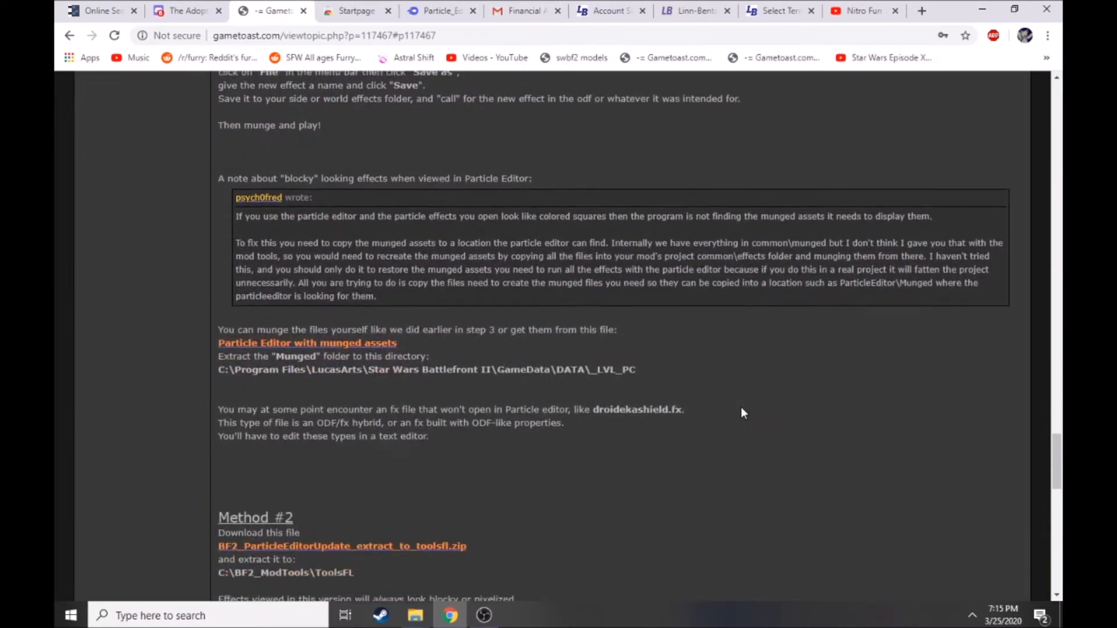
scroll(741, 409, down, 1)
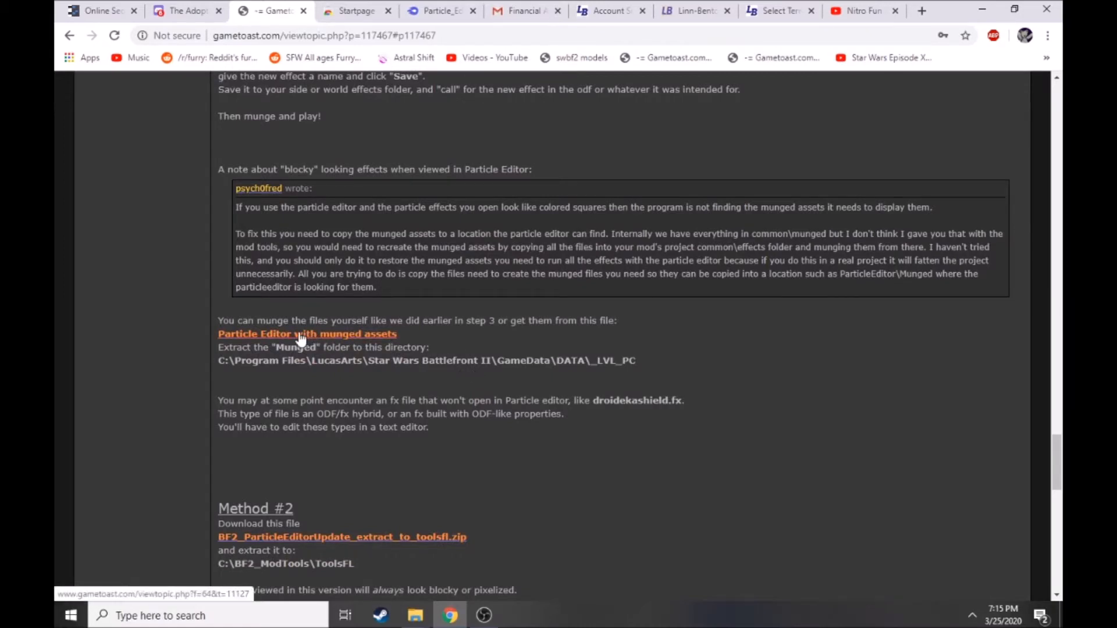
scroll(287, 337, up, 10)
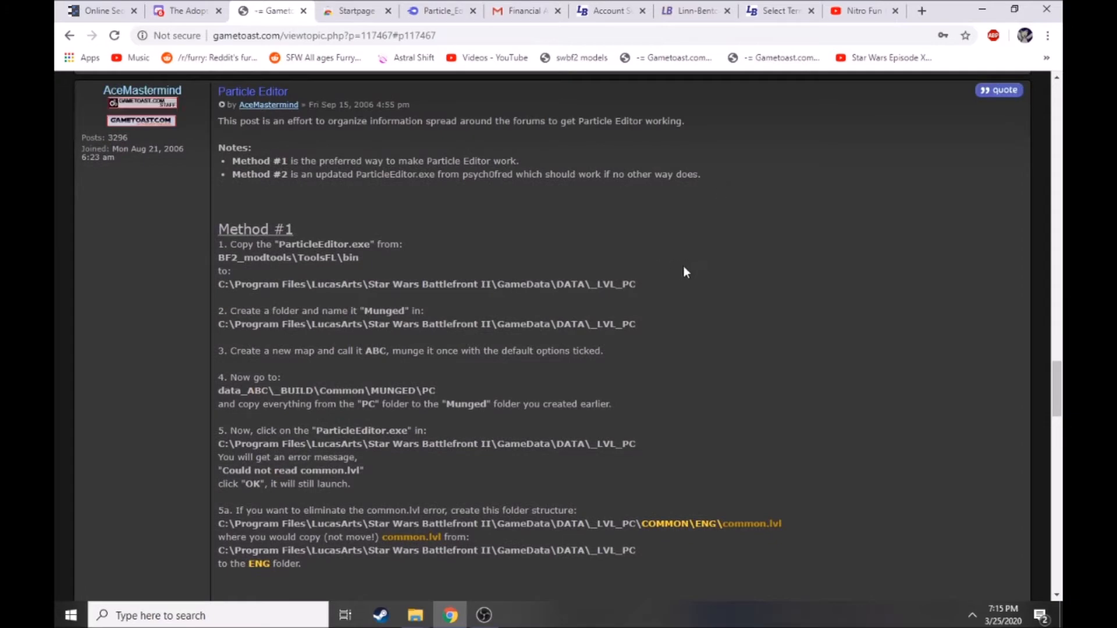
- Follow the post's "Particle Editor with munged assets" link and download the archive from the linked MediaFire page
scroll(689, 268, down, 1)
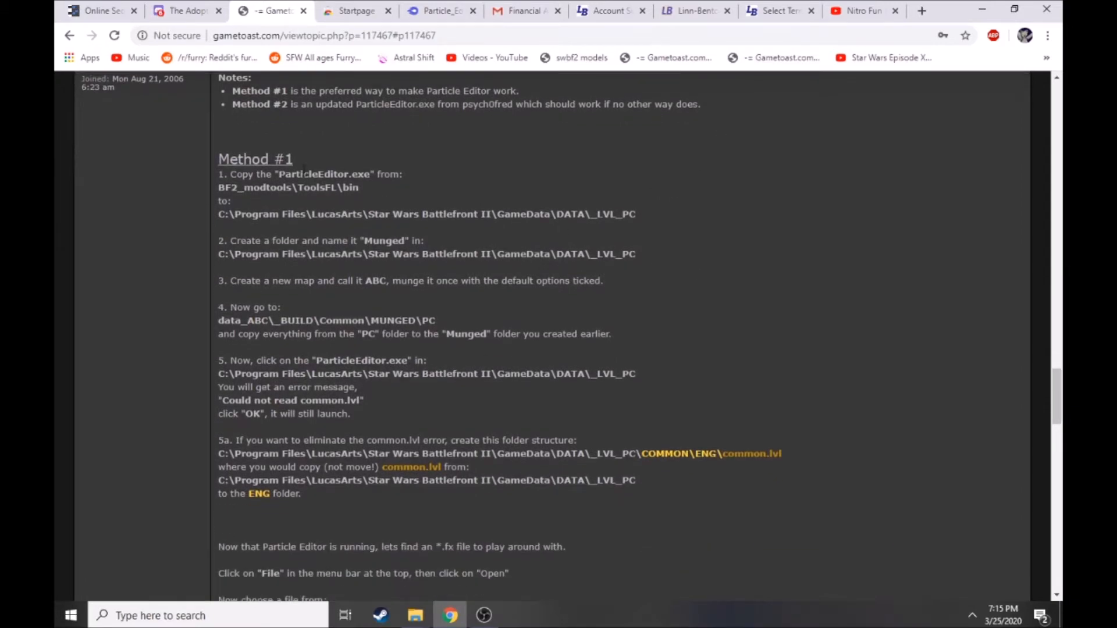
drag(296, 163, 656, 382)
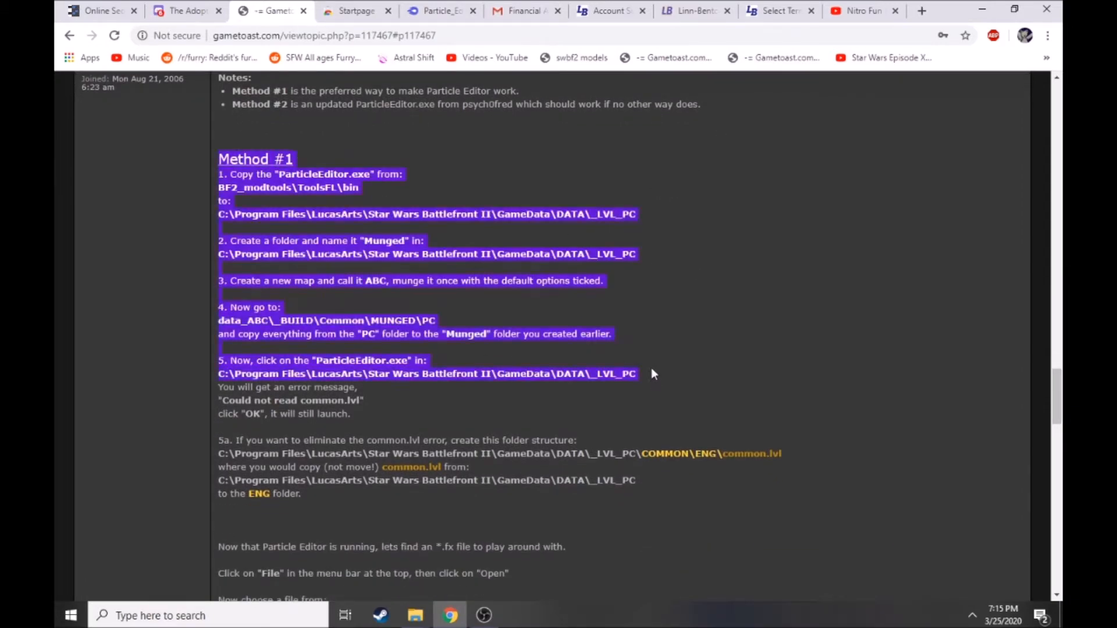
scroll(798, 358, down, 2)
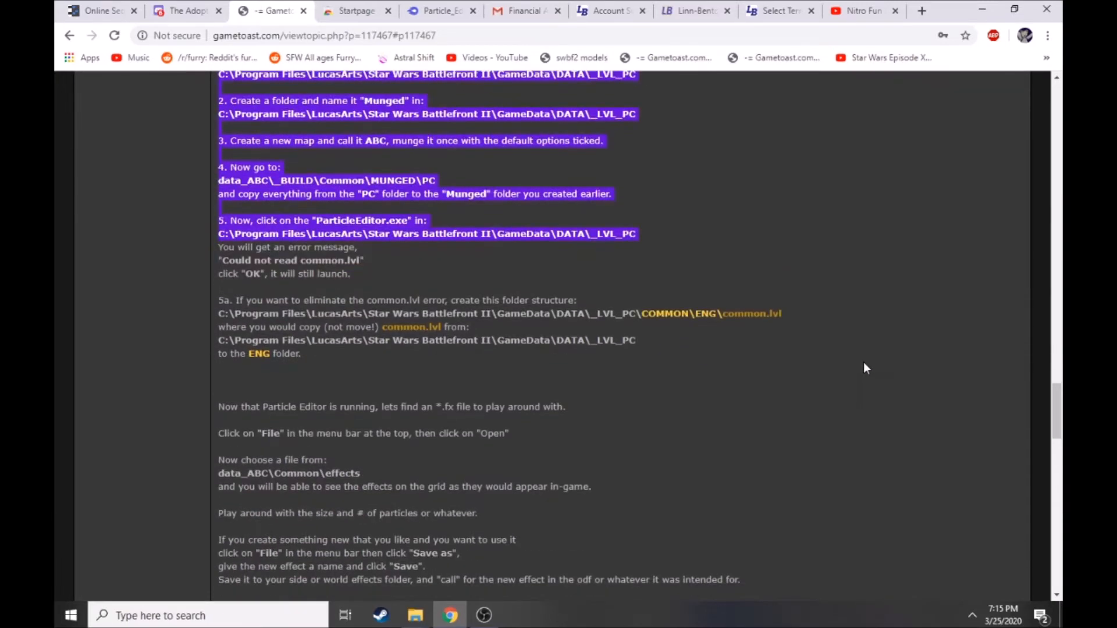
scroll(858, 363, down, 5)
scroll(856, 366, down, 2)
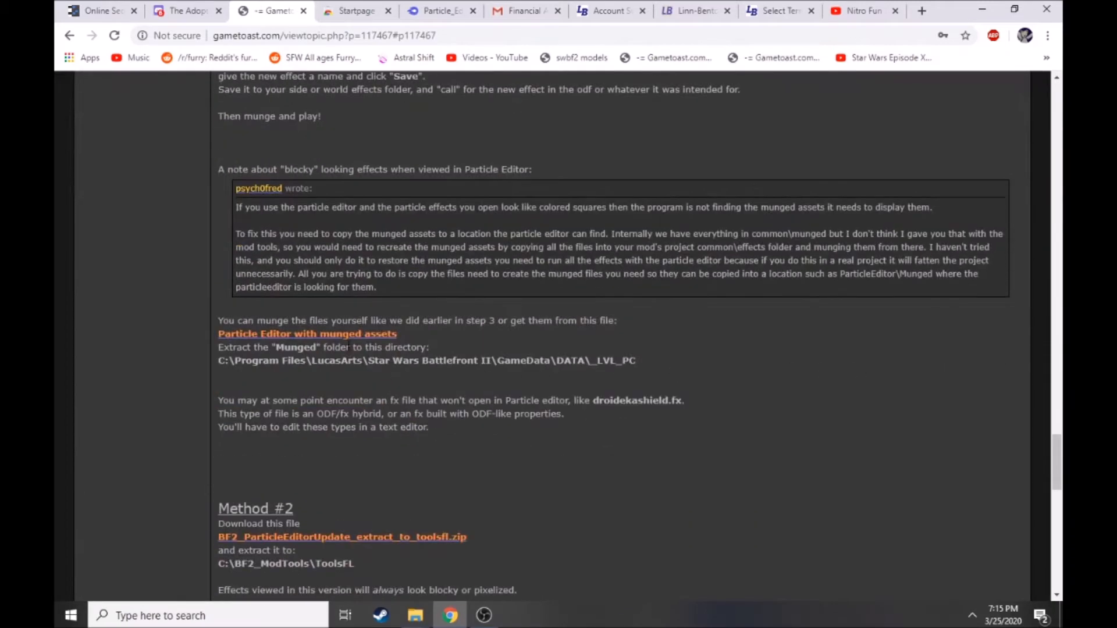
click(348, 334)
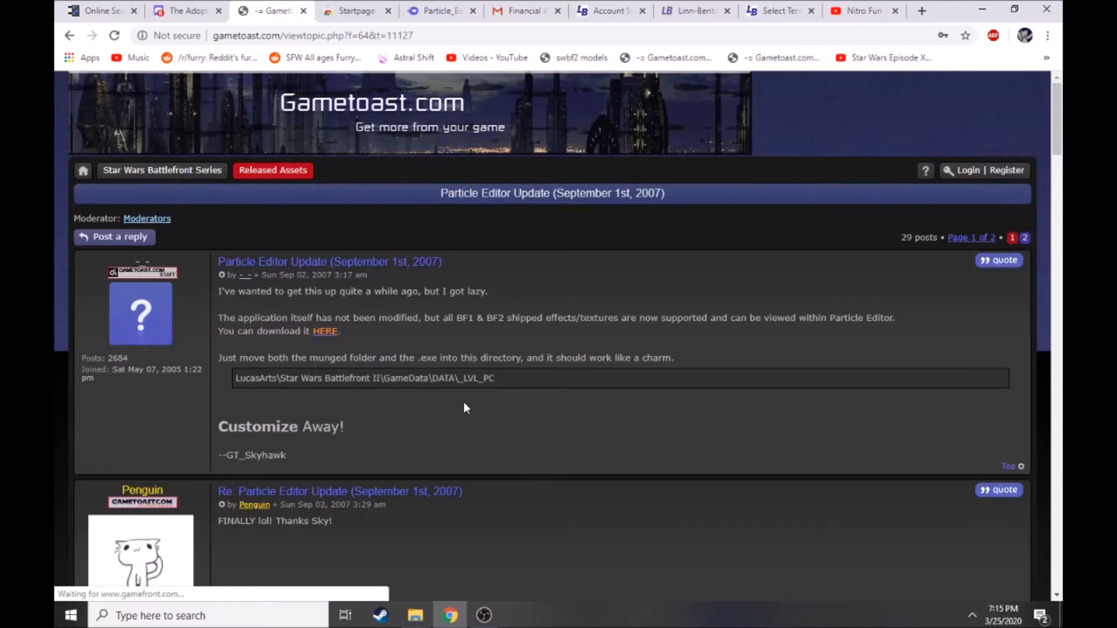
click(330, 333)
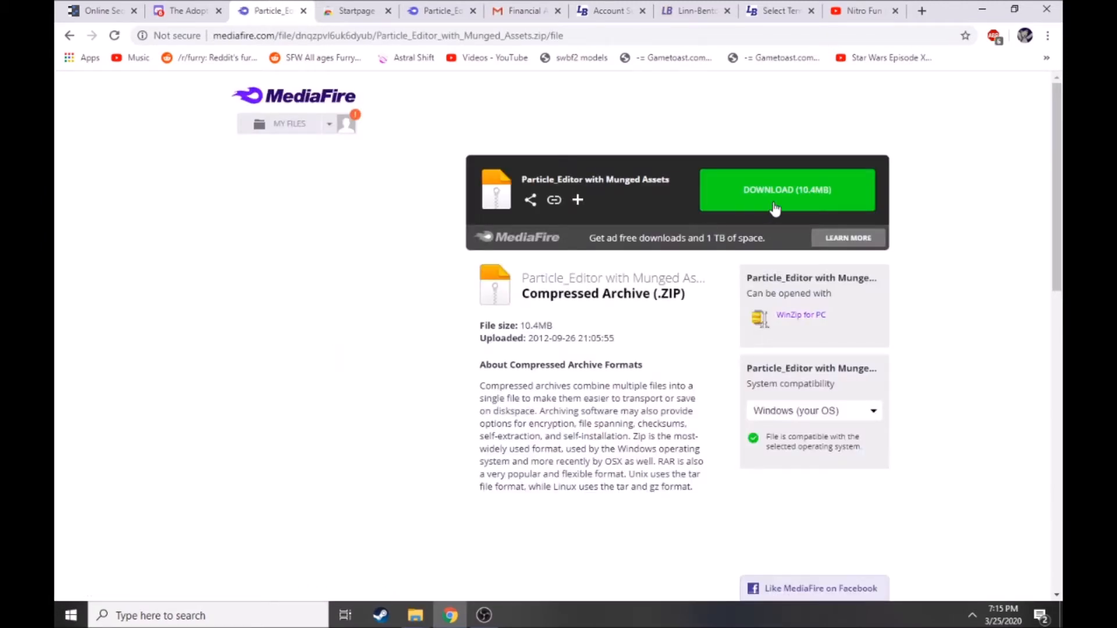
click(773, 208)
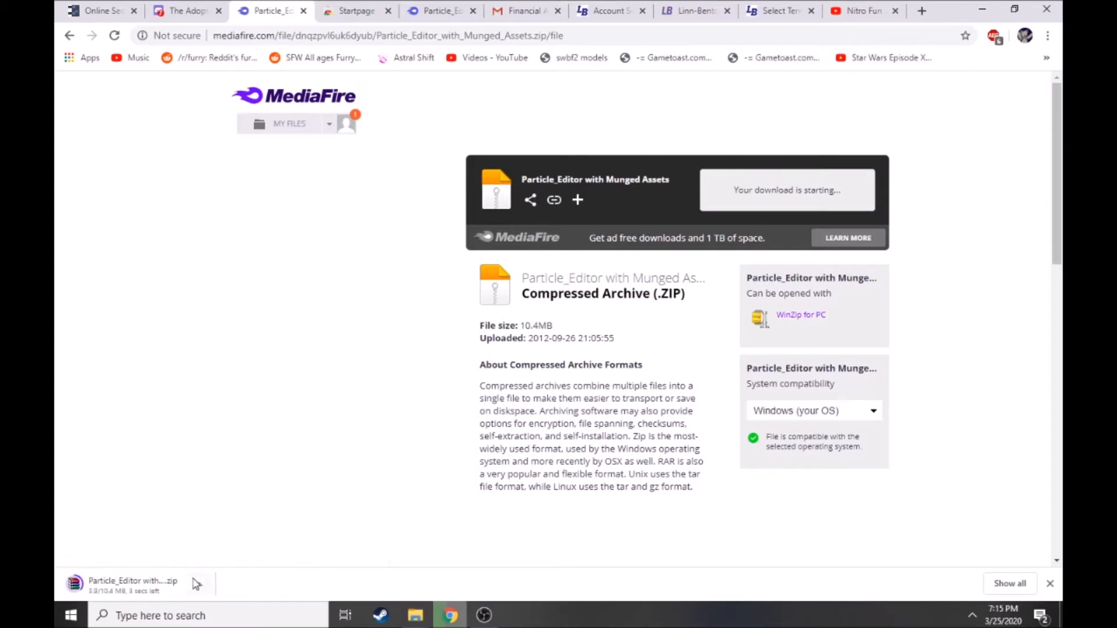
- Show the downloaded zip in its folder and extract it into its own "Particle_Editor with Munged Assets (1)" folder
click(205, 586)
click(231, 536)
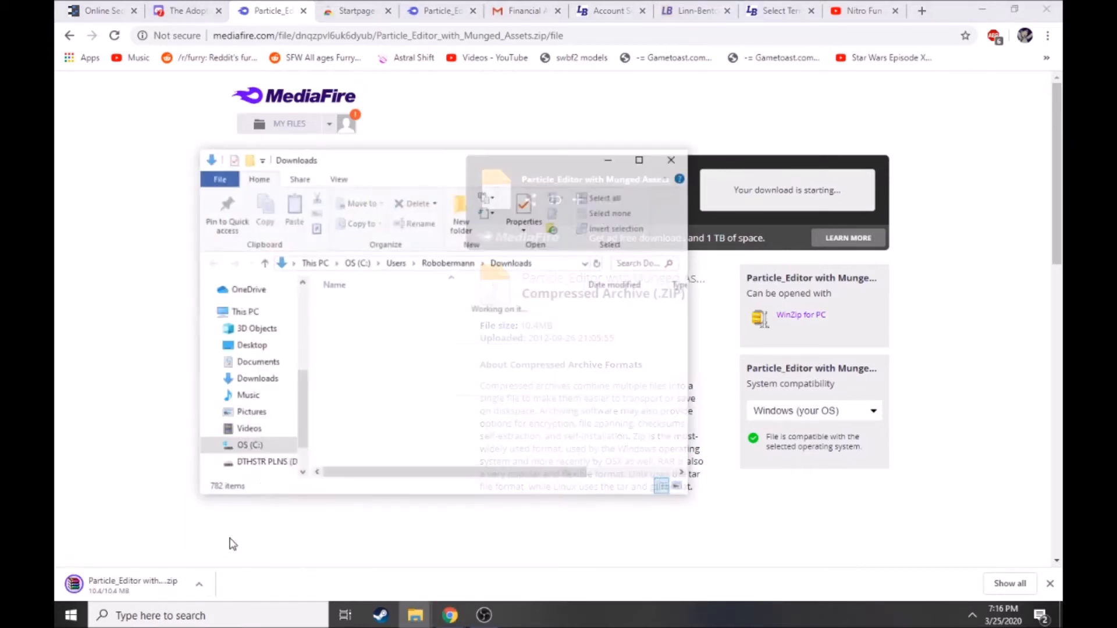
click(199, 585)
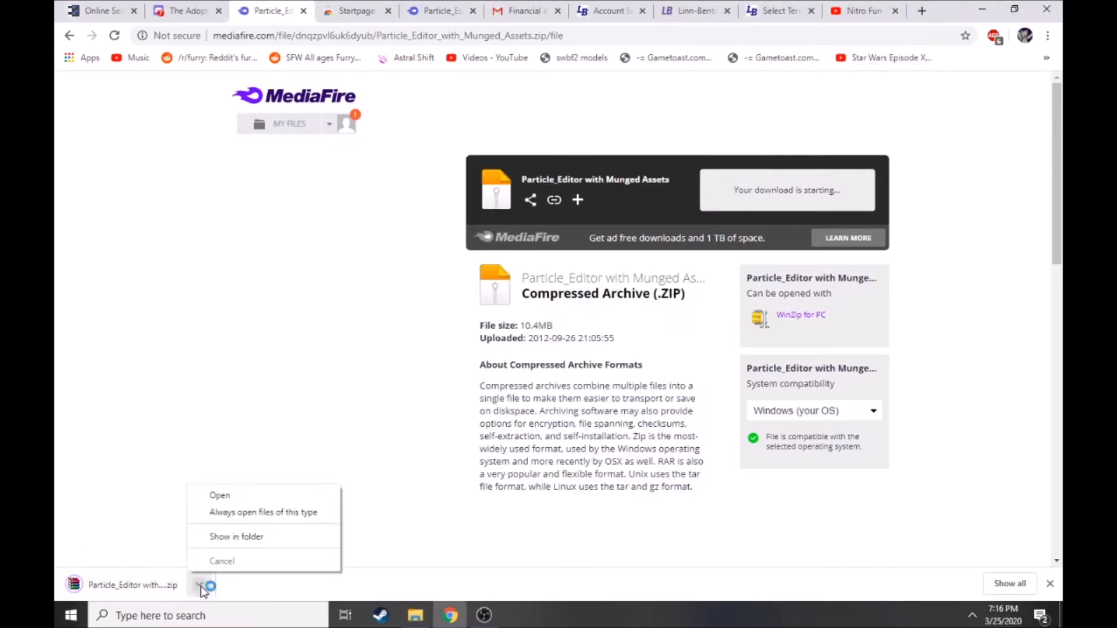
click(225, 533)
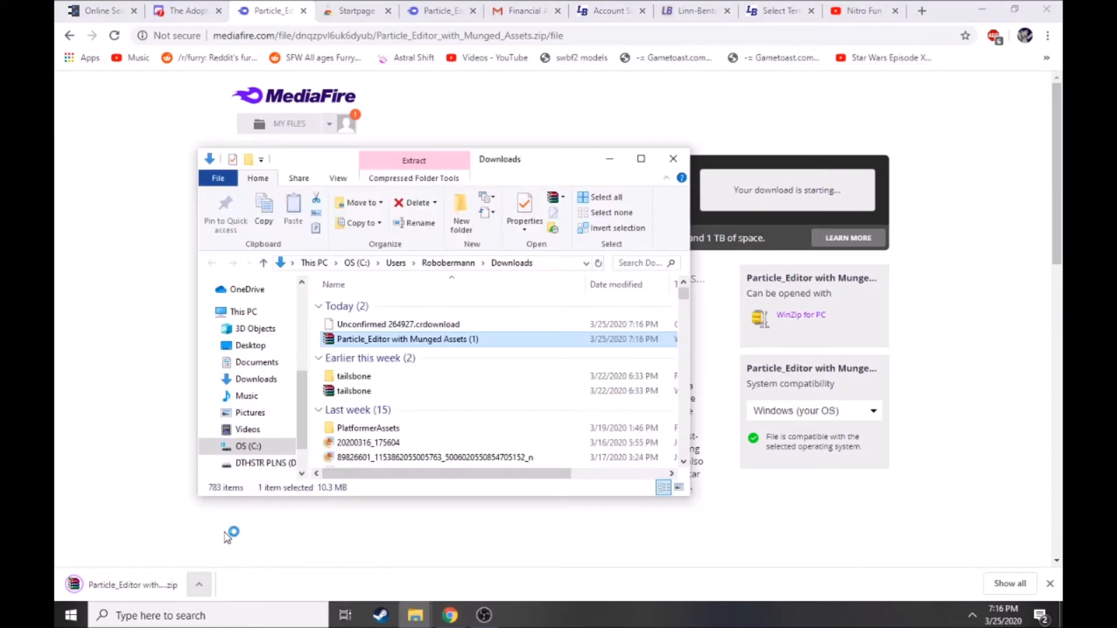
right_click(374, 344)
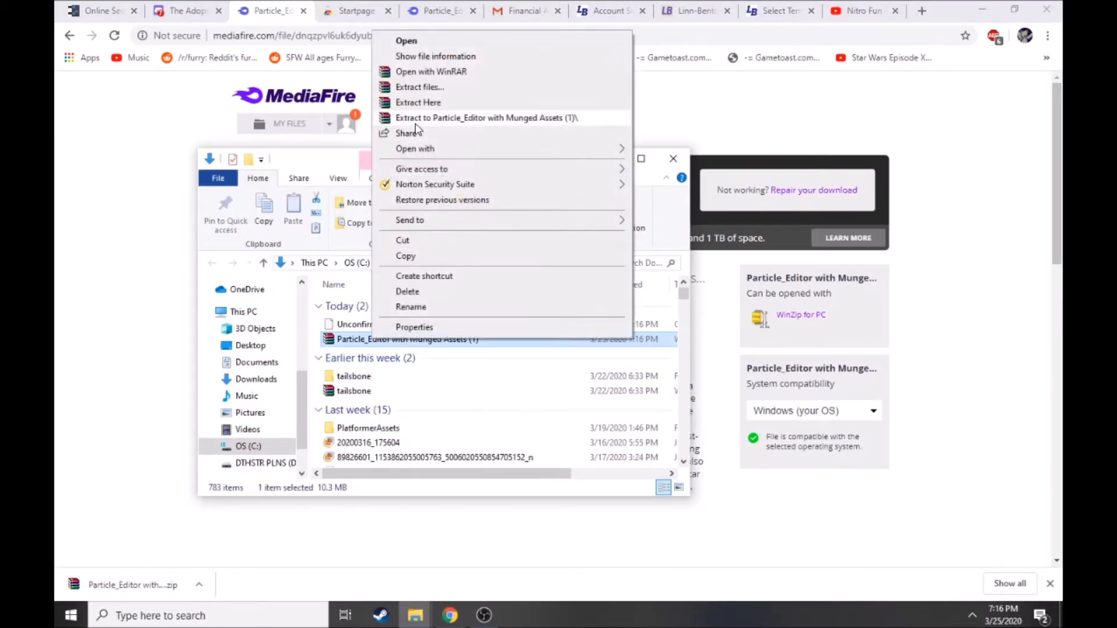
click(441, 118)
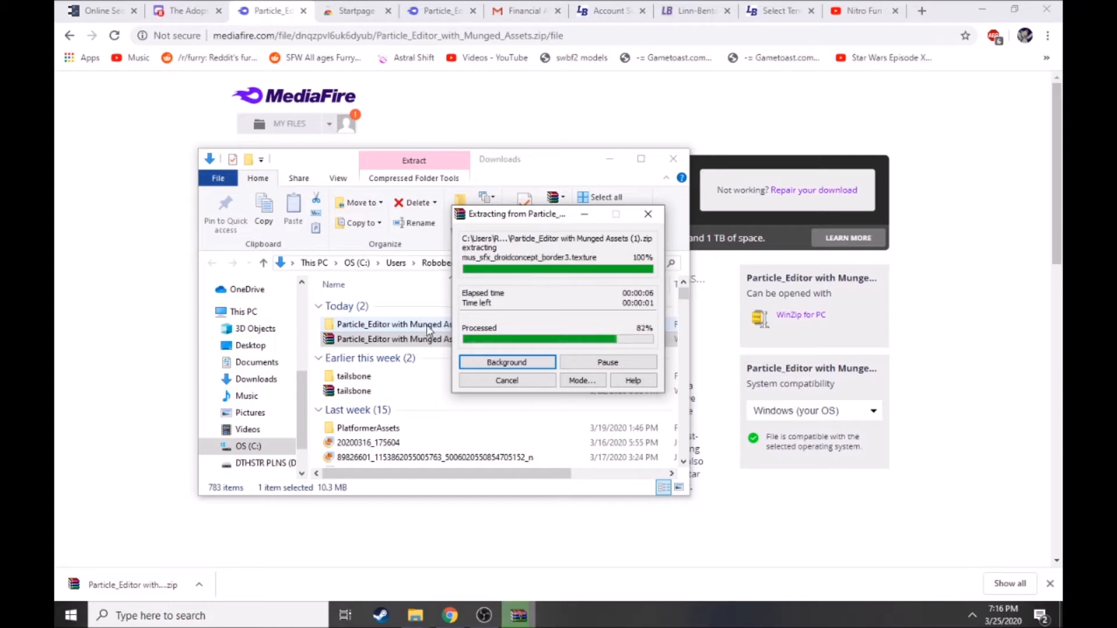
- Go into the extracted Particle_Editor with Munged Assets folder and read the ReadMe for the extraction directory
double_click(433, 329)
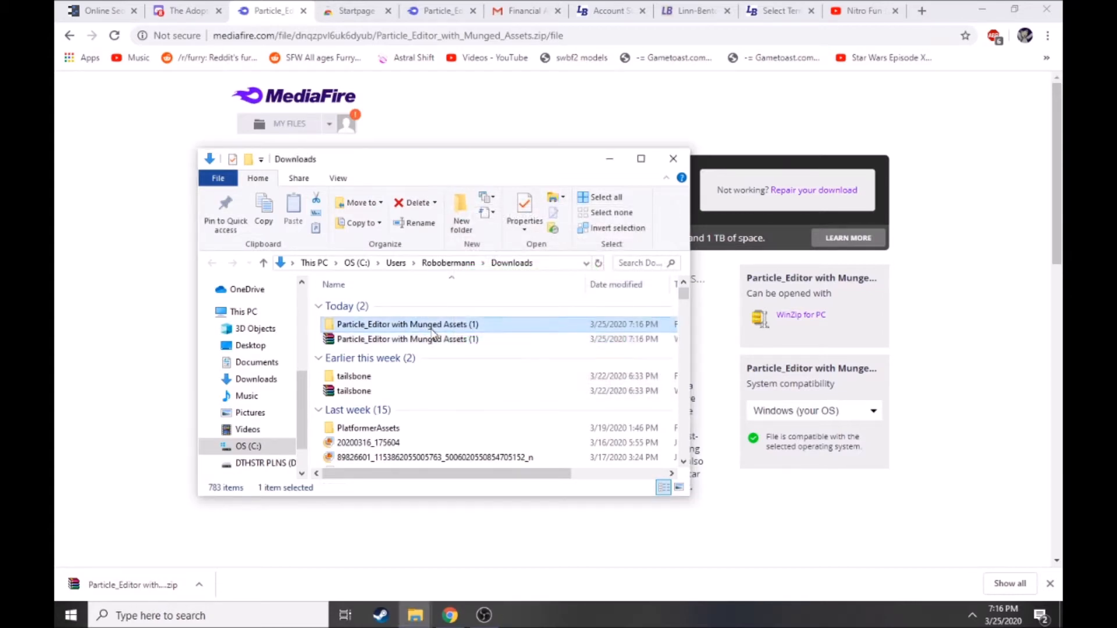
double_click(431, 308)
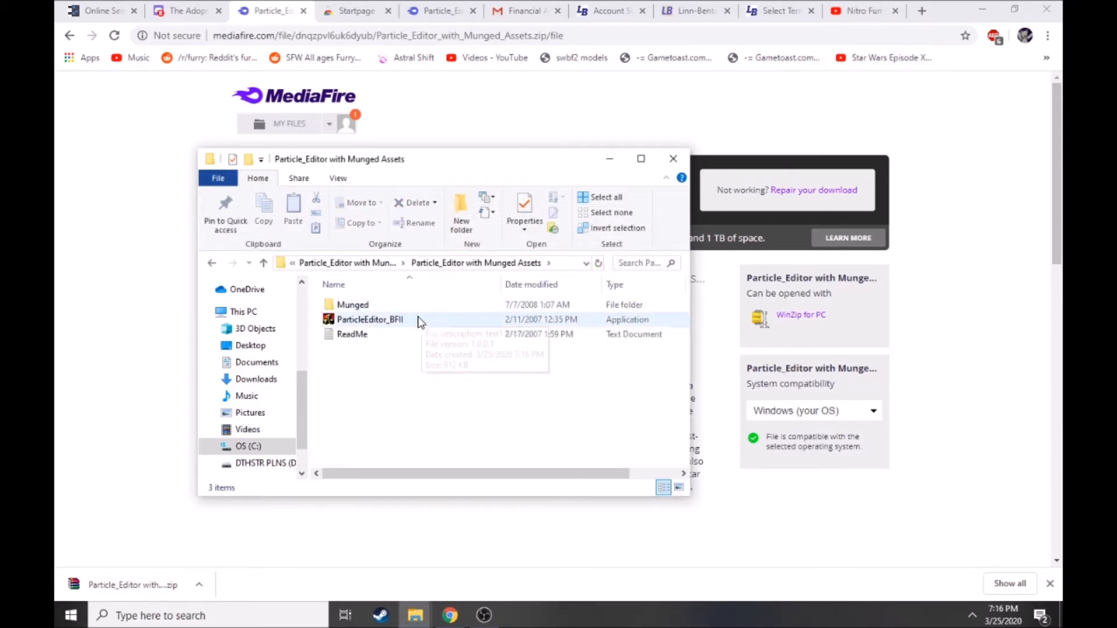
click(408, 336)
double_click(408, 335)
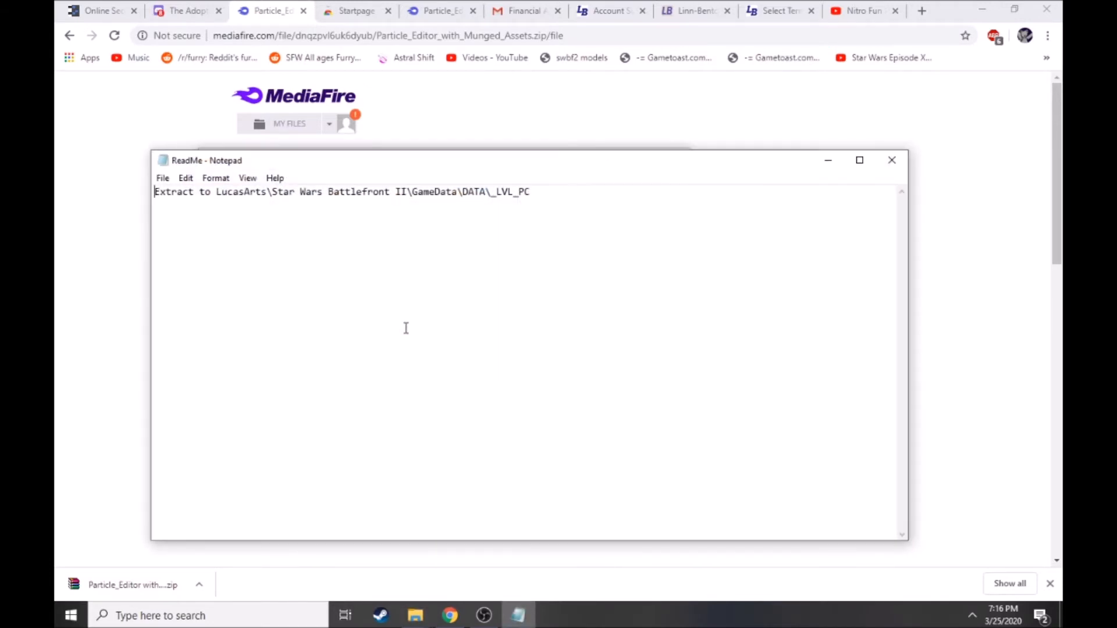
drag(164, 188, 508, 189)
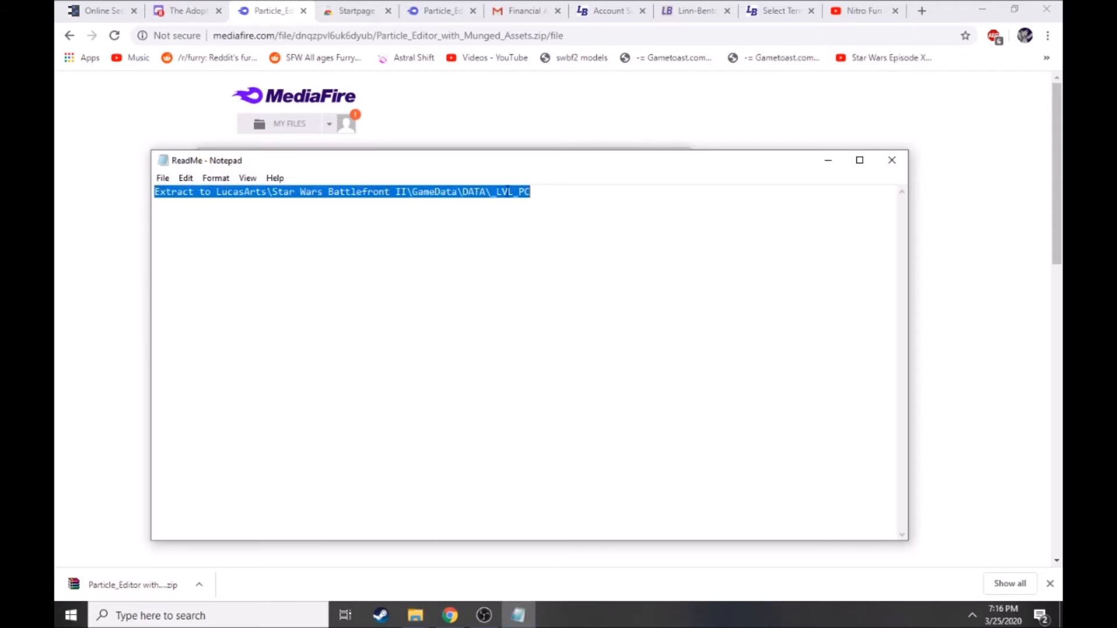
click(910, 168)
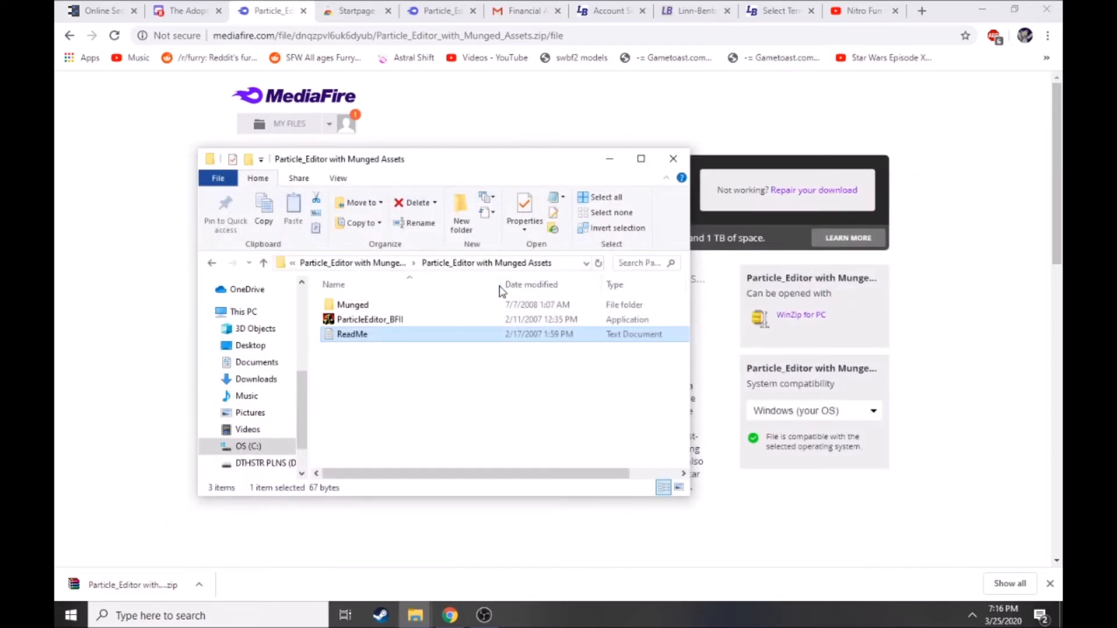
- Select the extracted Munged folder and ParticleEditor_BFII, bring up the game's _lvl_pc folder alongside, and locate the matching items there
drag(318, 316, 343, 306)
mouse_move(423, 615)
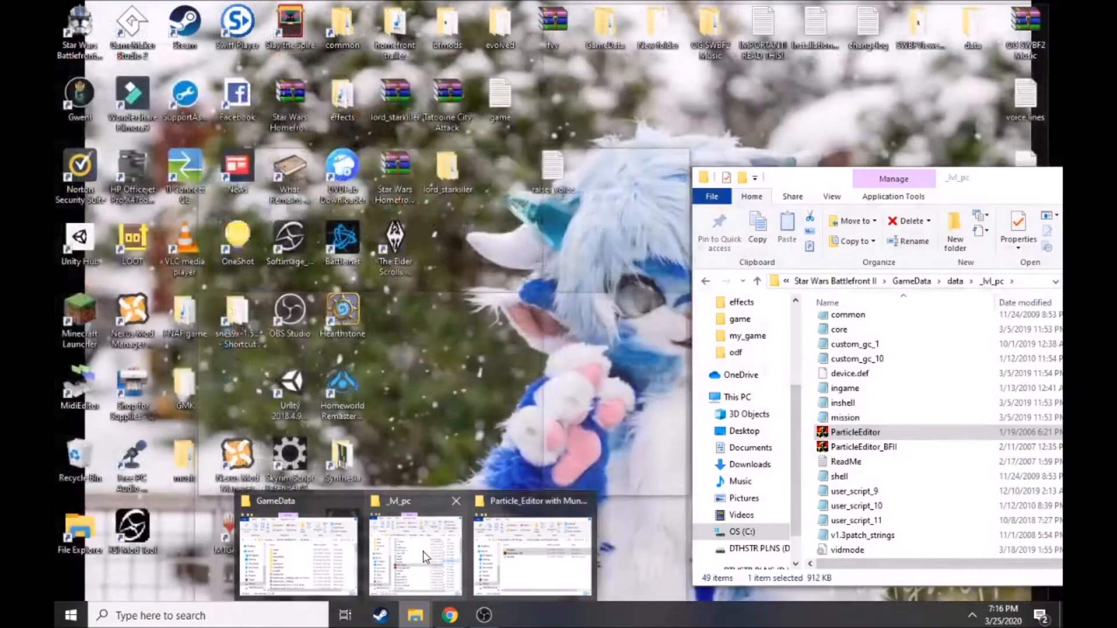
click(419, 560)
drag(1011, 181, 868, 170)
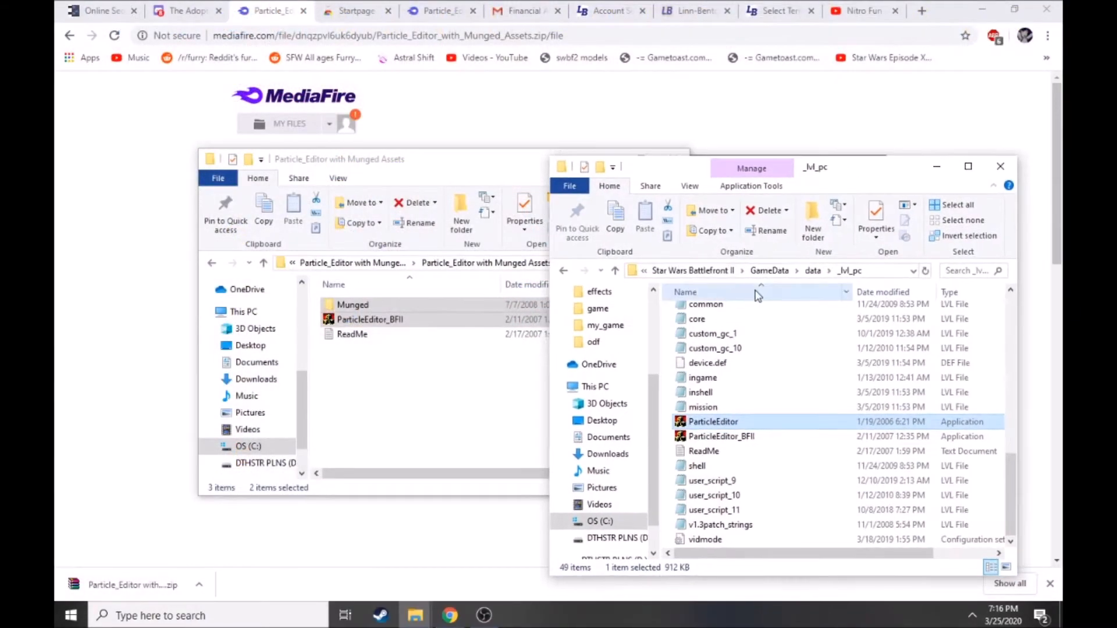
scroll(790, 375, up, 10)
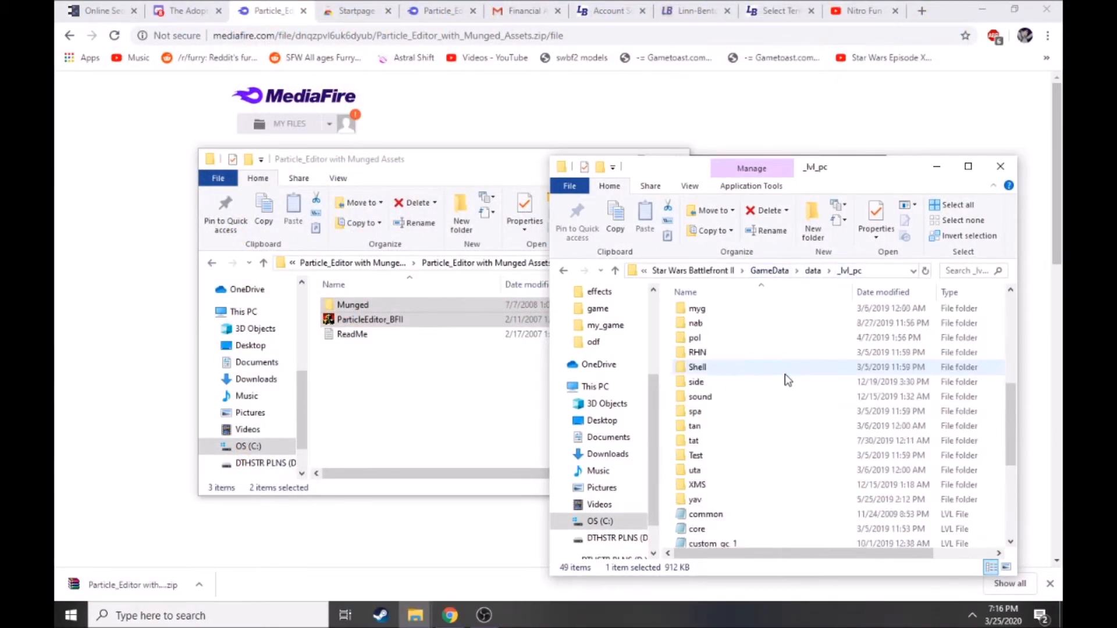
scroll(736, 376, down, 3)
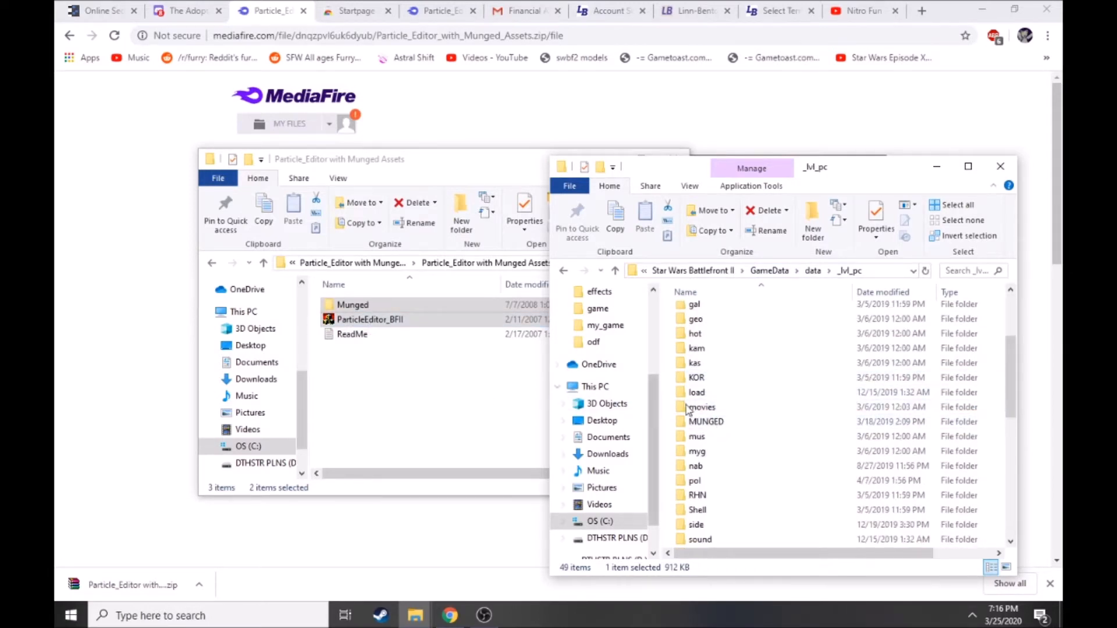
scroll(705, 407, down, 1)
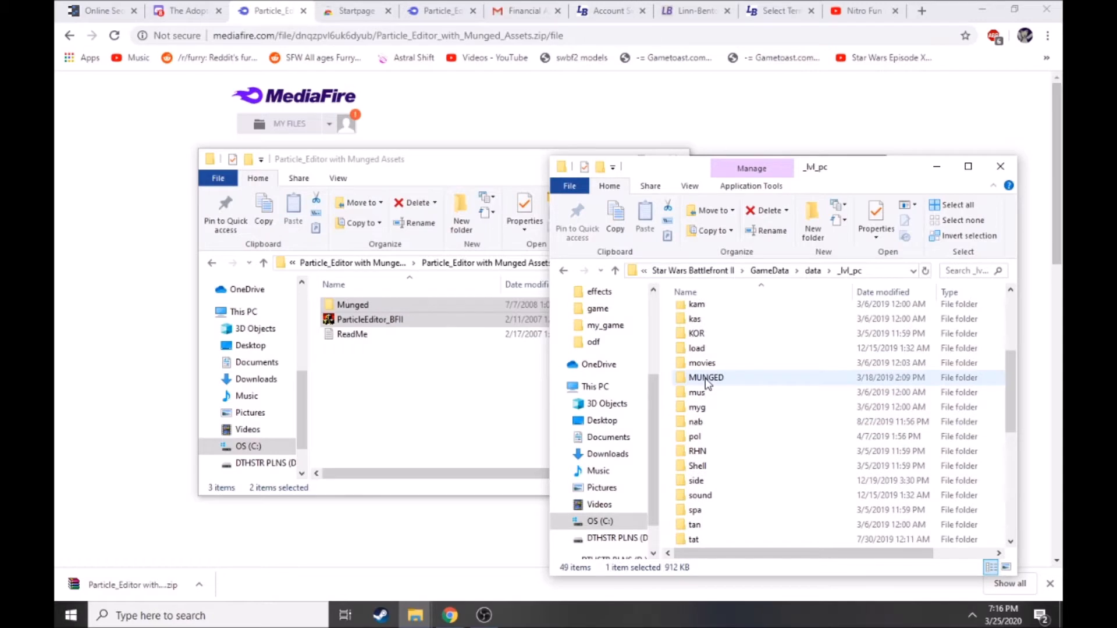
scroll(721, 407, down, 6)
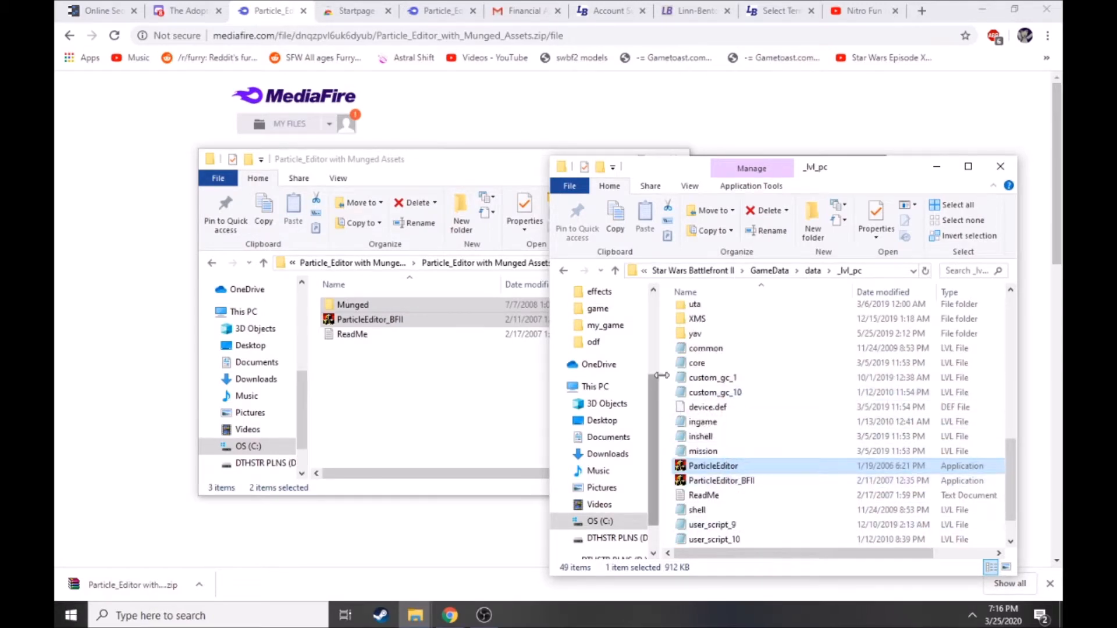
- Launch the ParticleEditor application from the game's _lvl_pc folder
scroll(666, 401, up, 6)
scroll(666, 402, up, 4)
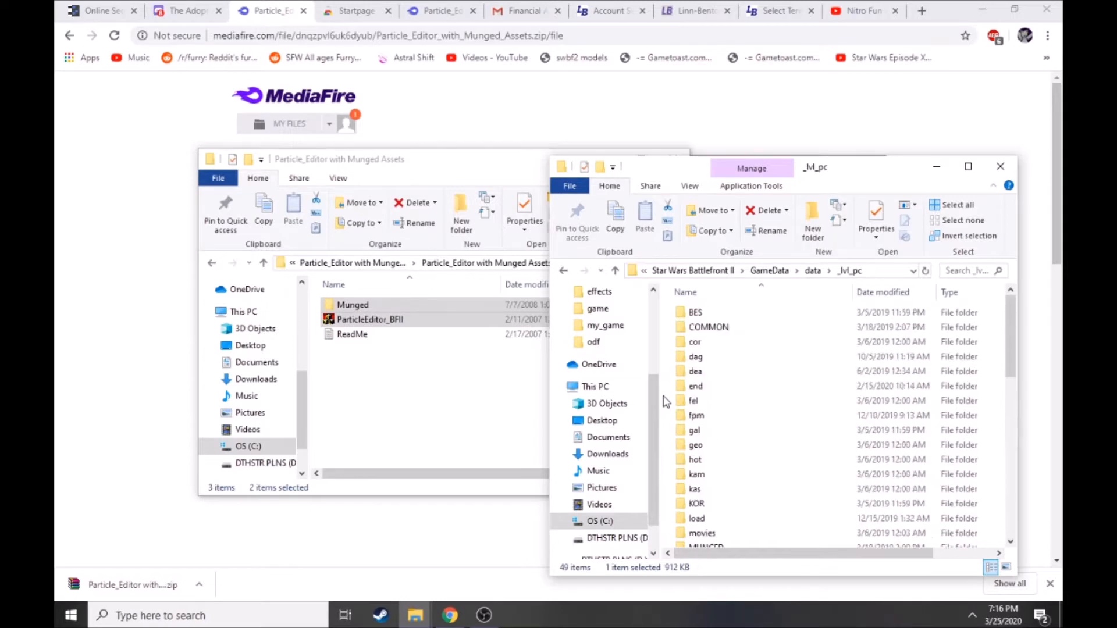
mouse_move(444, 321)
mouse_down()
mouse_move(837, 363)
mouse_move(812, 389)
mouse_move(675, 407)
mouse_move(662, 420)
mouse_move(442, 327)
mouse_up()
drag(861, 174, 831, 136)
scroll(773, 390, down, 10)
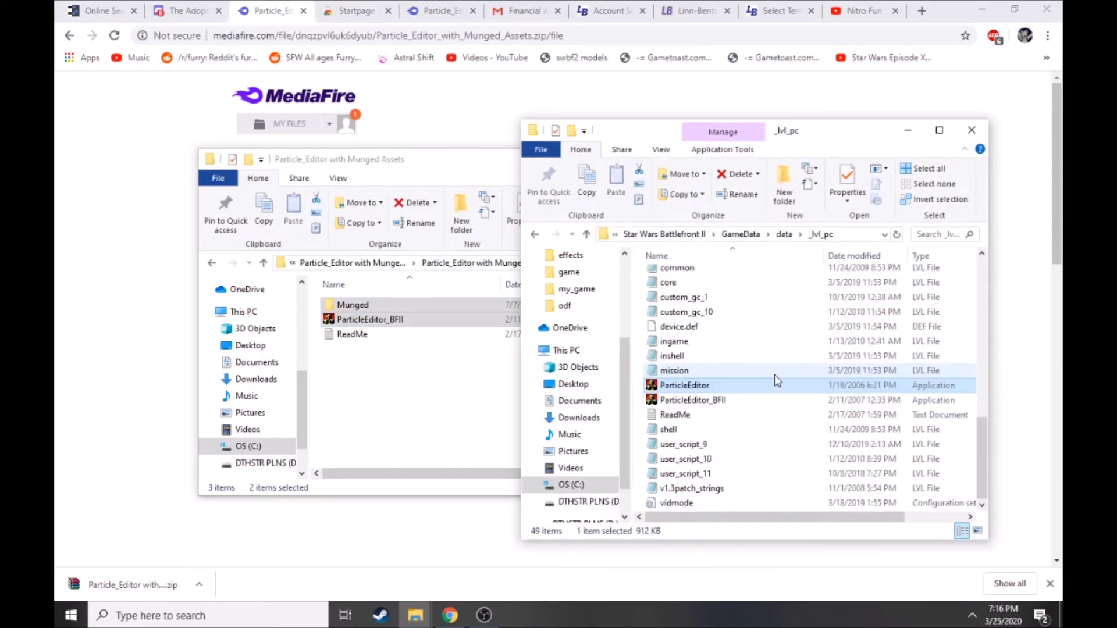
mouse_move(493, 625)
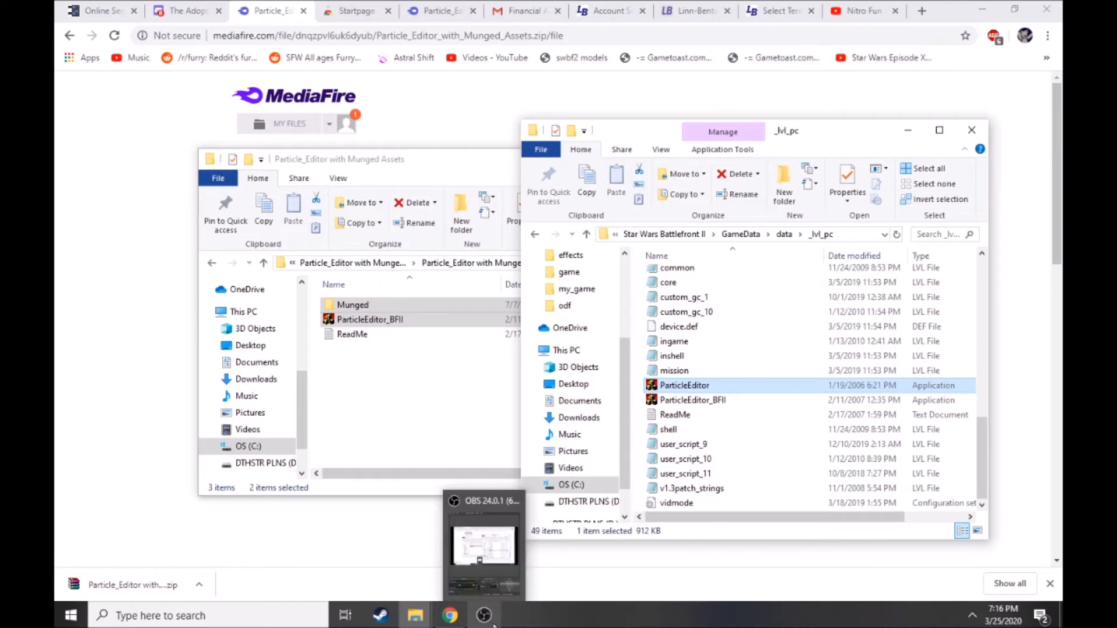
double_click(691, 386)
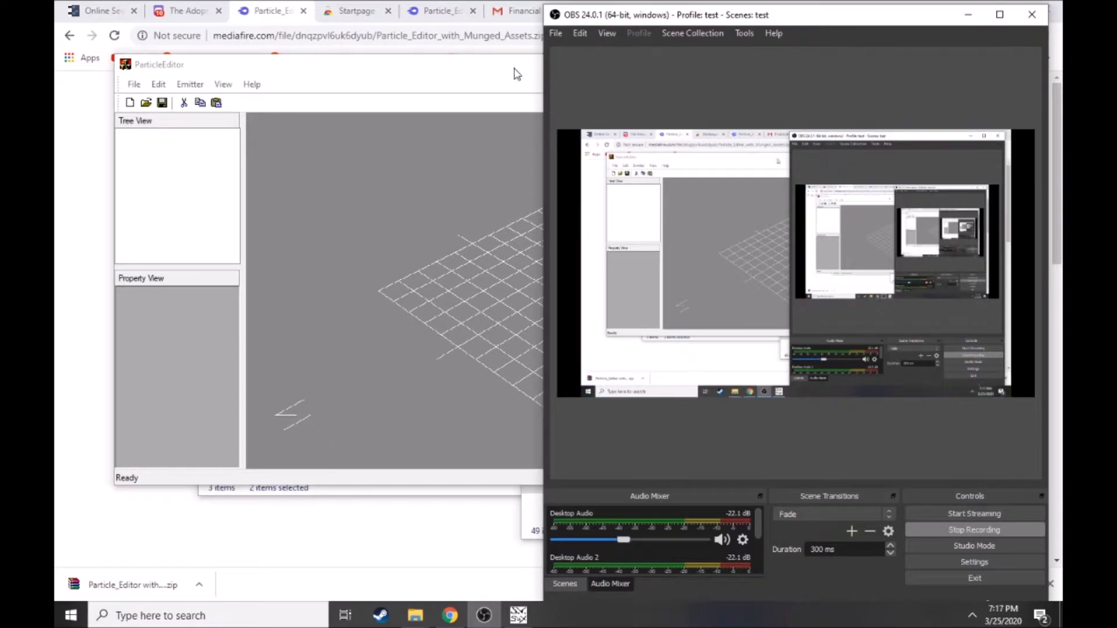
- Minimize the OBS window and reposition the ParticleEditor window for a clear view
drag(516, 69, 490, 57)
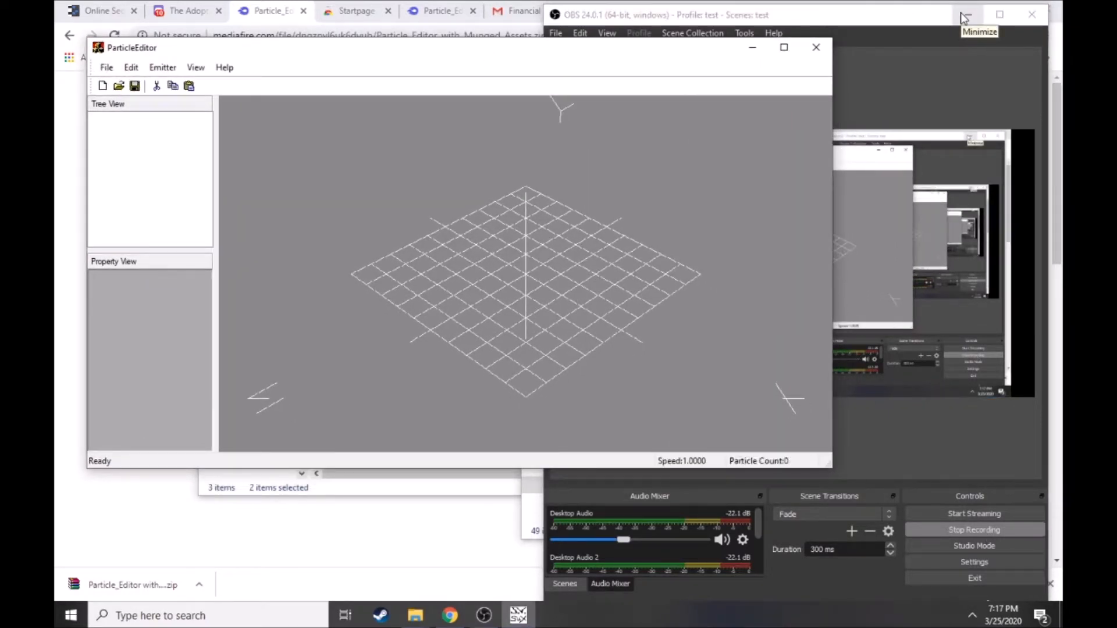
click(964, 17)
drag(538, 55, 754, 86)
- Open the particle effect imp_sfx_jetpack_darktrooper.fx from the effects folder
click(323, 99)
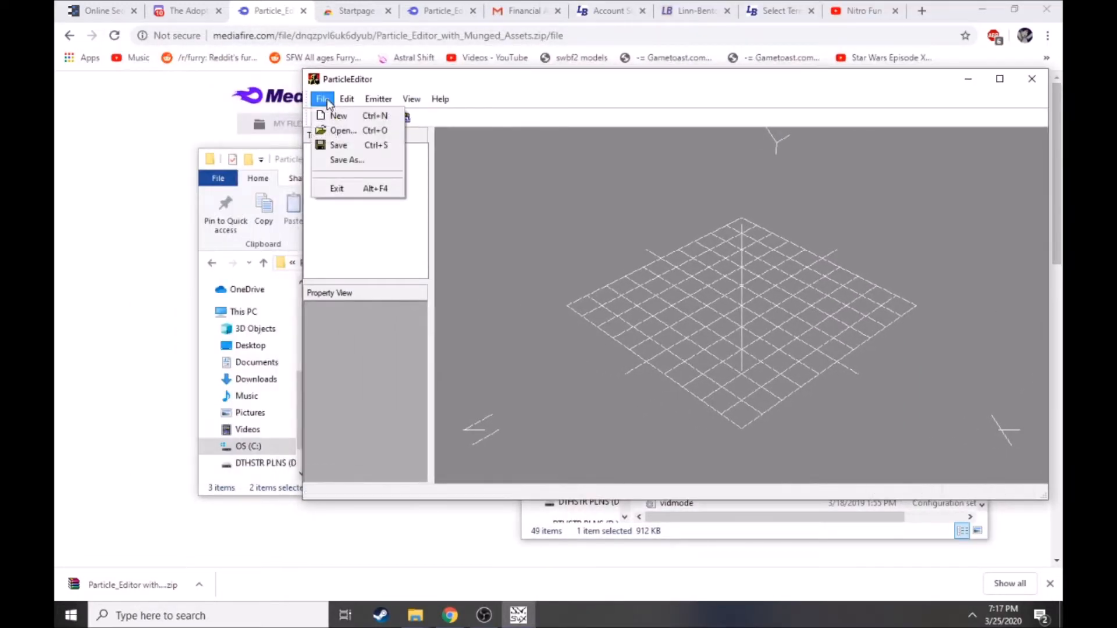
click(337, 130)
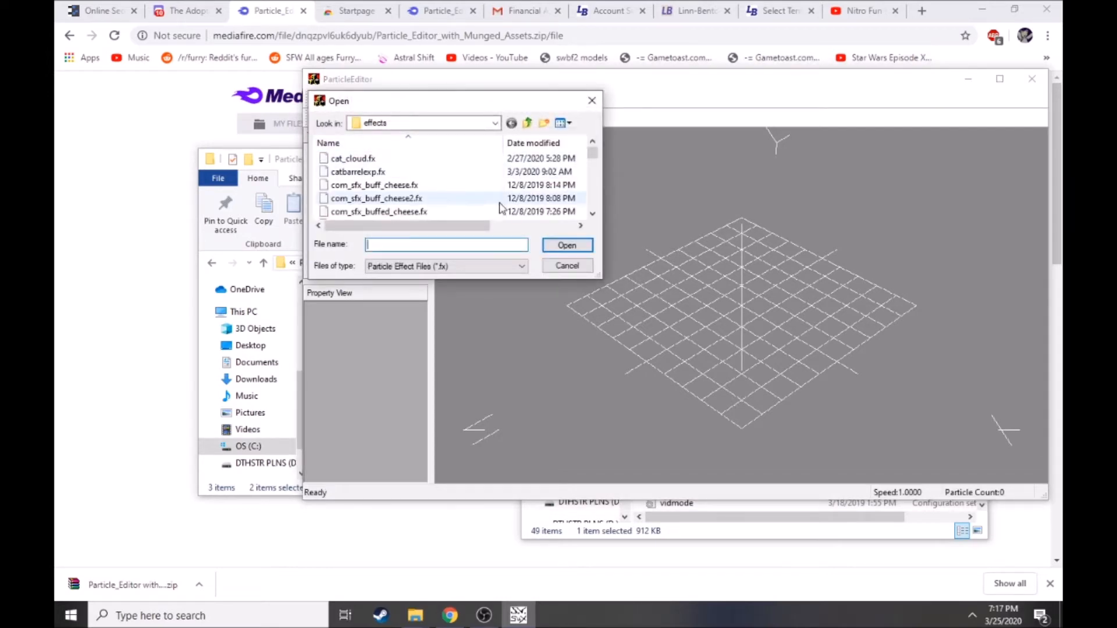
drag(596, 150, 596, 169)
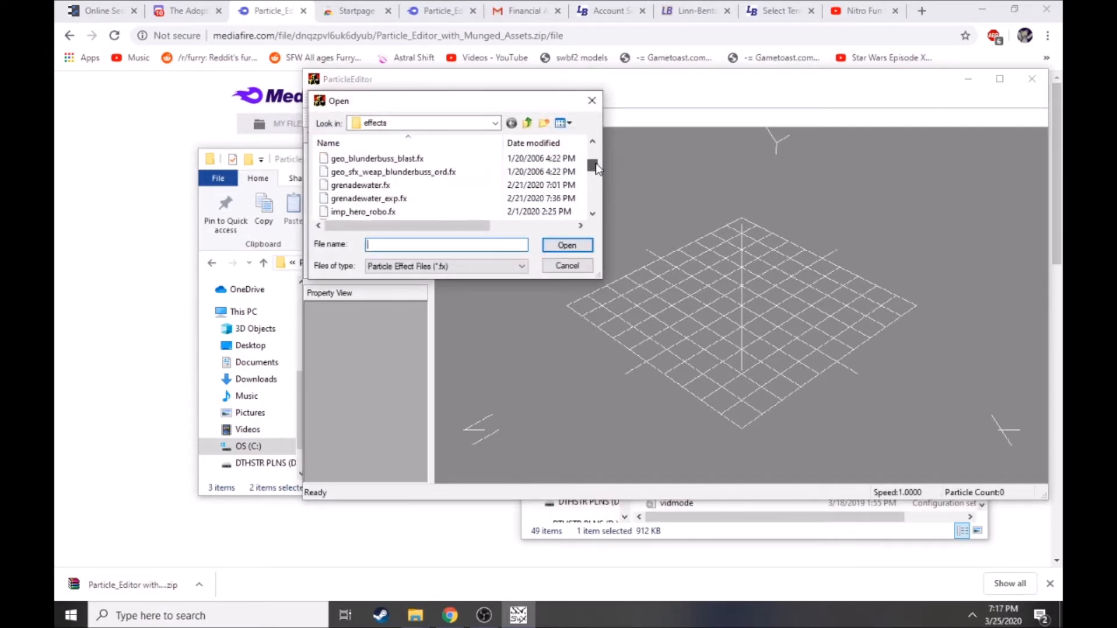
scroll(434, 199, down, 2)
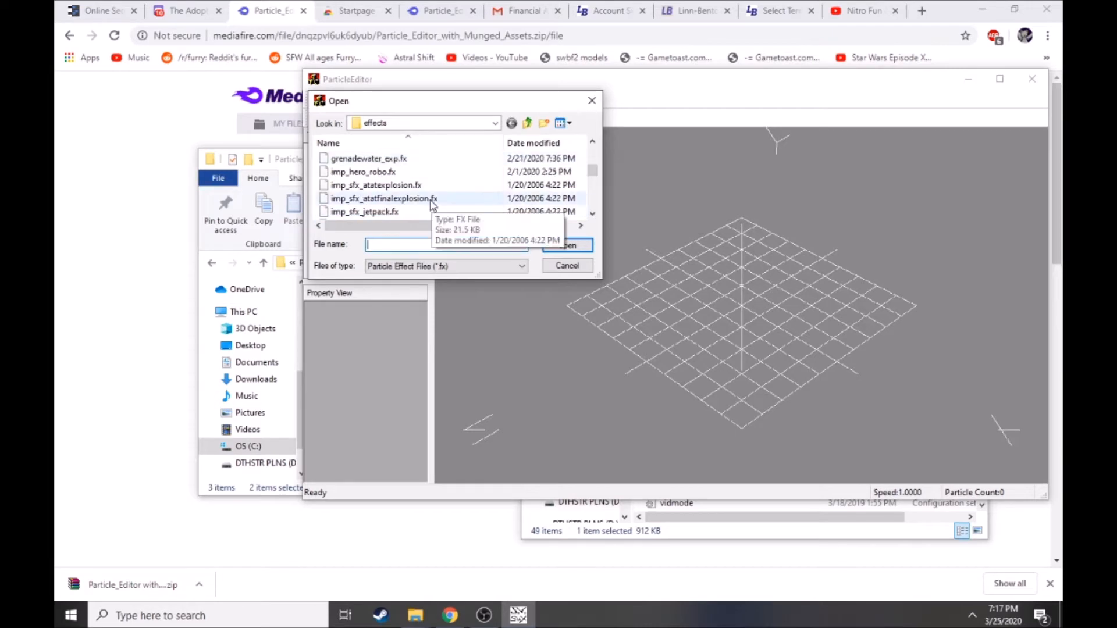
scroll(433, 201, down, 1)
scroll(437, 199, down, 6)
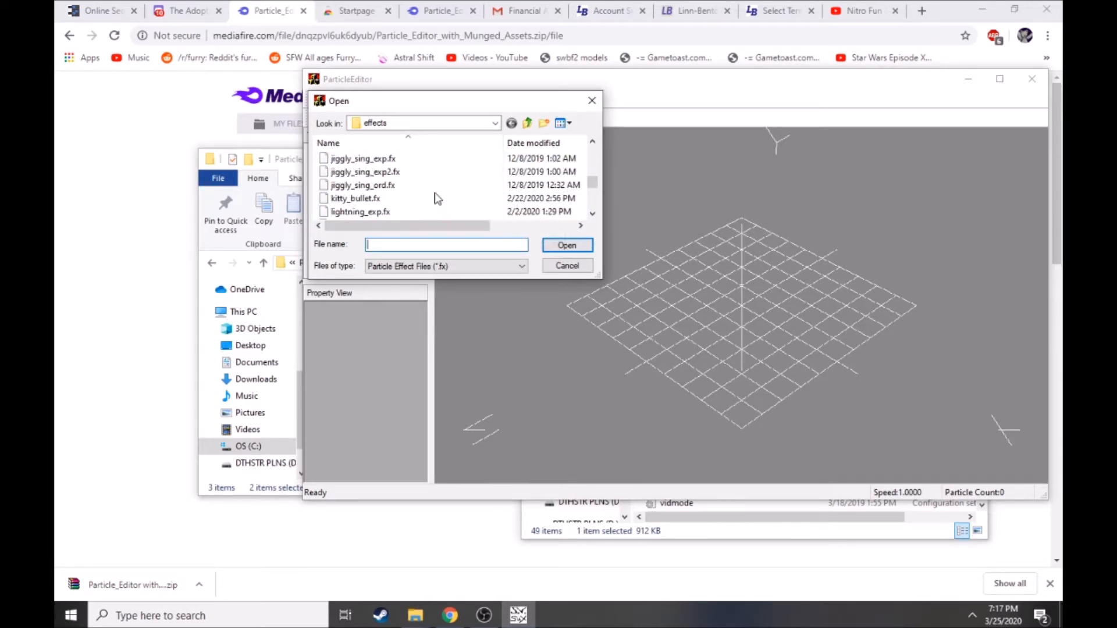
scroll(439, 196, down, 1)
scroll(438, 195, up, 3)
scroll(439, 193, up, 5)
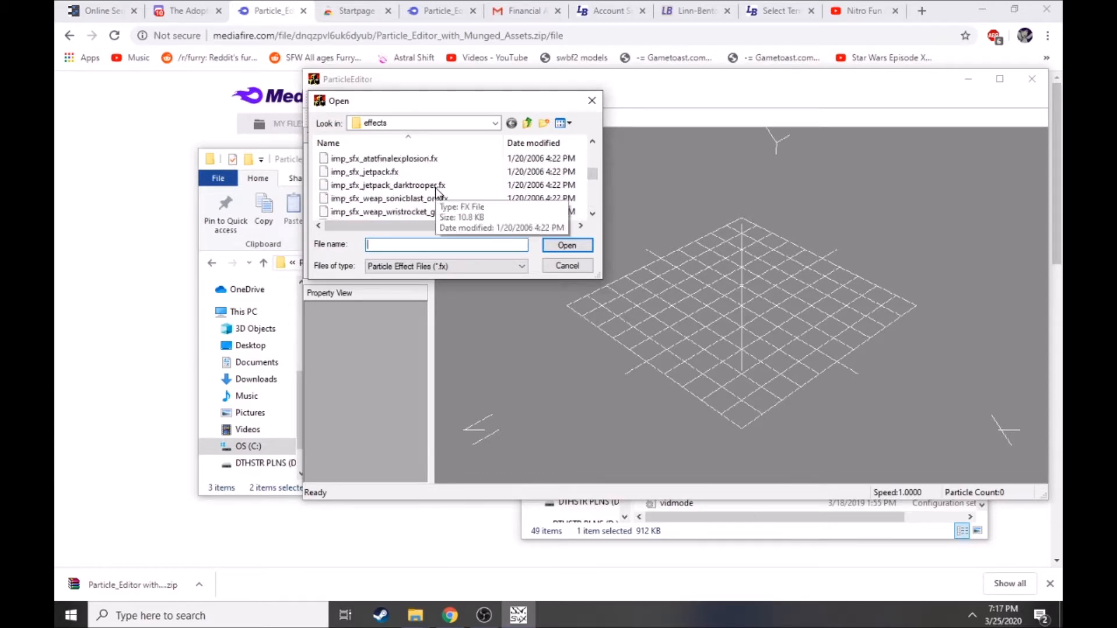
double_click(438, 185)
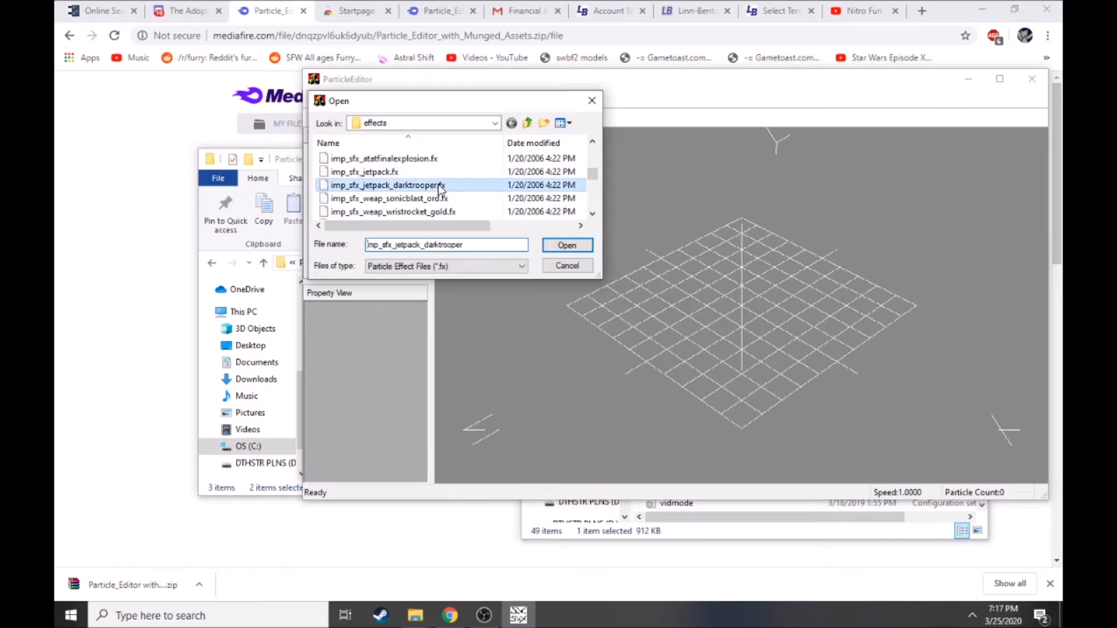
- Examine the jetpack effect up close and go through its emitters from JetExhaustBlur to Flare_Right and back
drag(794, 306, 561, 204)
right_drag(798, 282, 797, 466)
drag(791, 278, 770, 262)
click(346, 155)
click(348, 164)
click(349, 176)
click(349, 188)
click(350, 201)
click(351, 214)
click(351, 224)
click(351, 213)
click(351, 200)
click(350, 188)
click(349, 176)
click(348, 163)
click(347, 151)
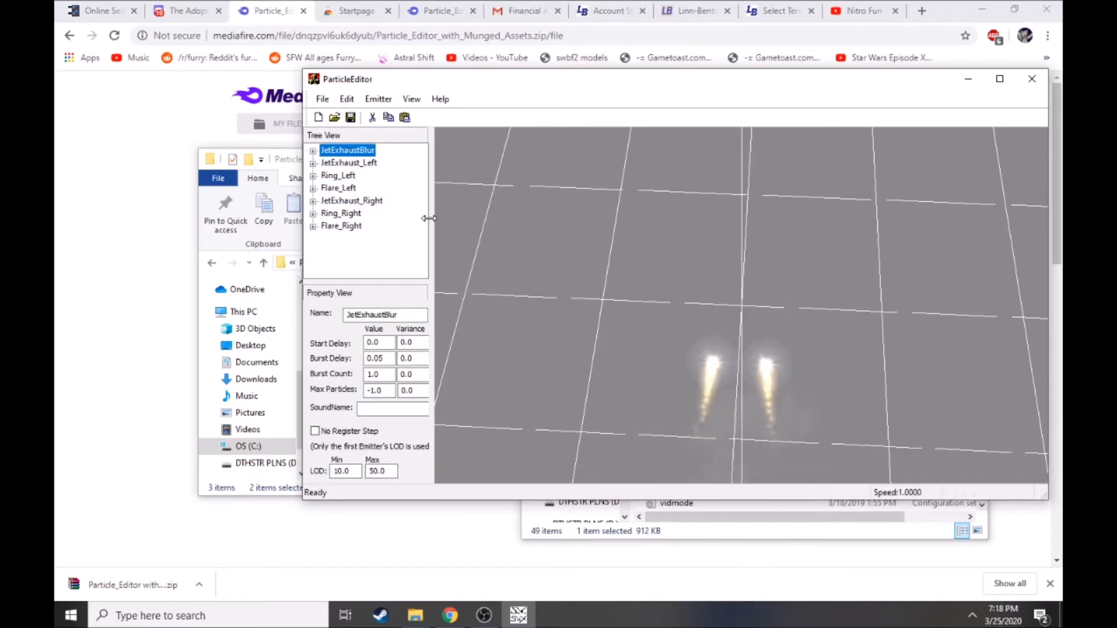
- Examine the smoke trail in the effect and delete the JetExhaustBlur emitter
drag(680, 348, 702, 389)
scroll(701, 384, down, 5)
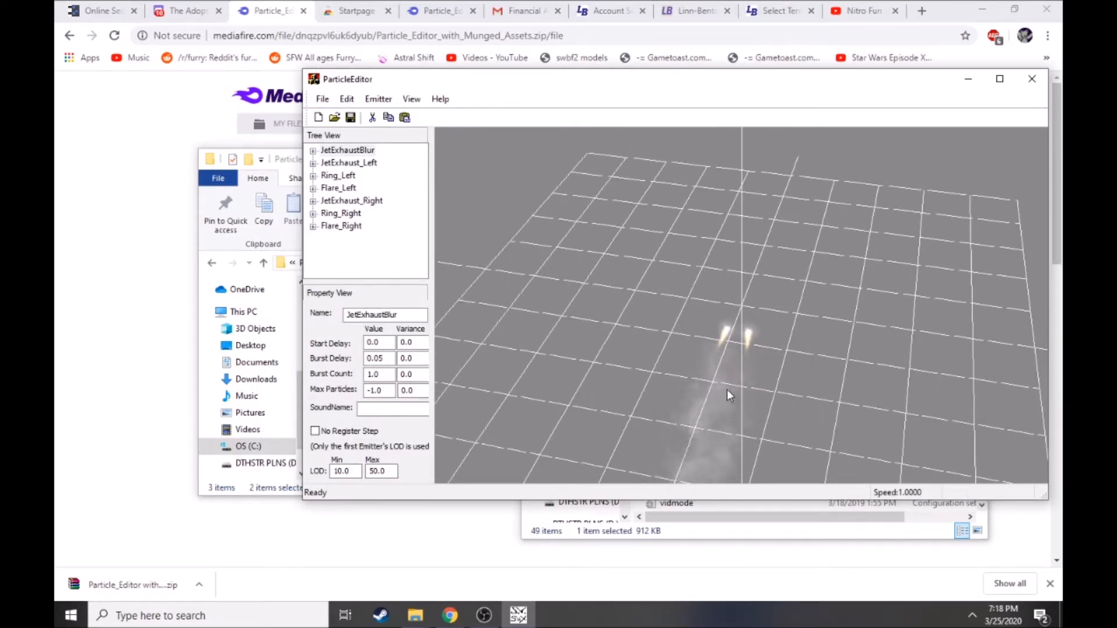
click(346, 151)
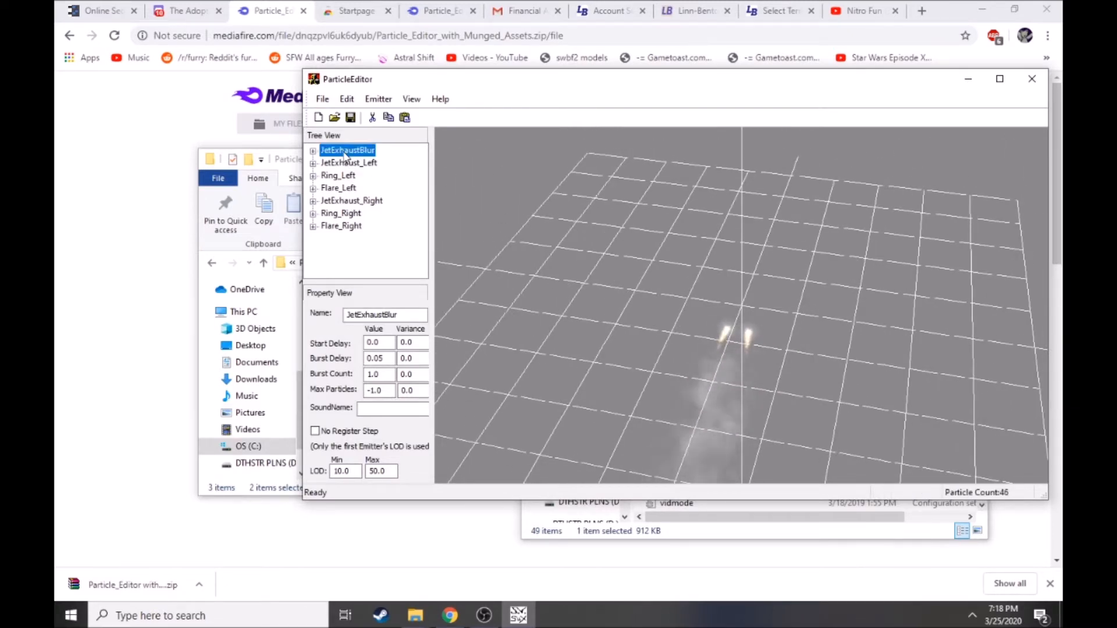
key(Delete)
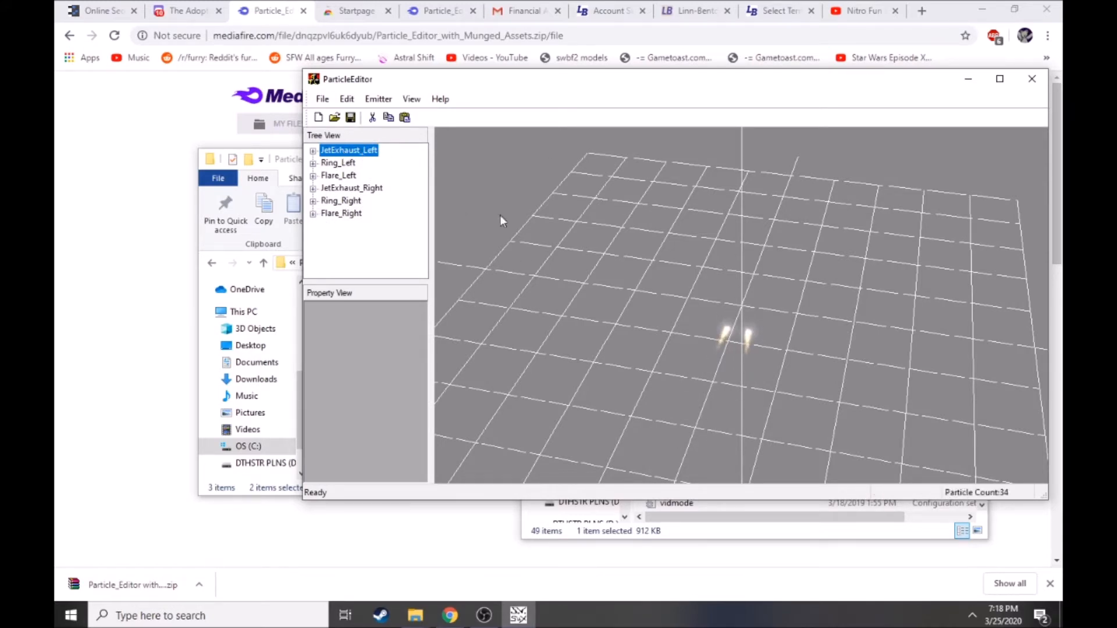
- Look closely at the two exhaust flames and delete the JetExhaust_Left emitter
drag(788, 265, 803, 317)
right_drag(802, 317, 714, 385)
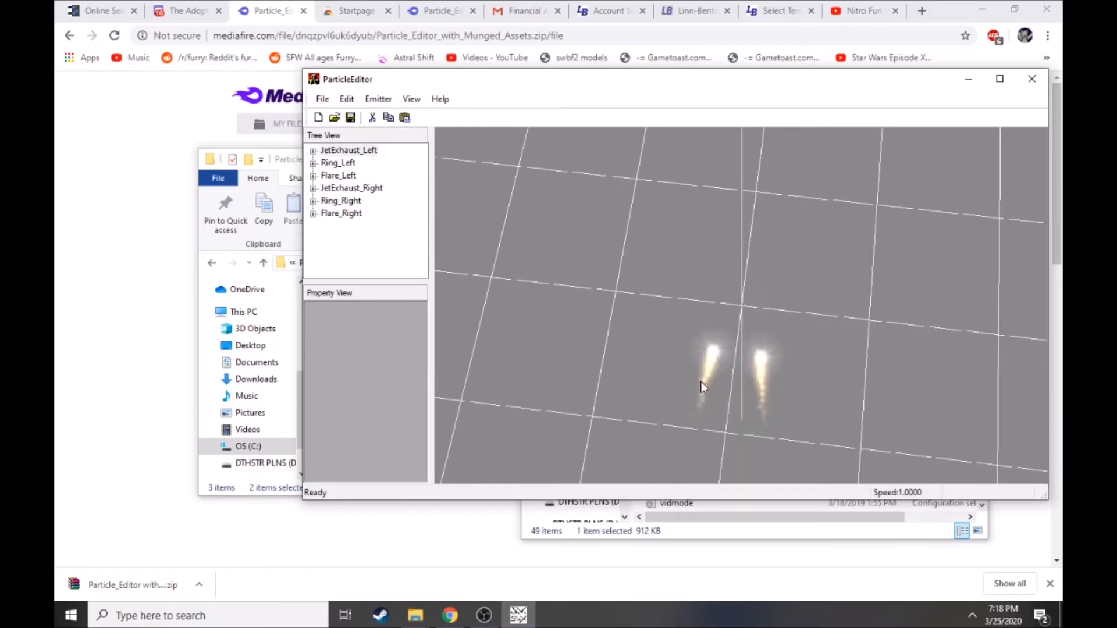
click(353, 151)
key(Delete)
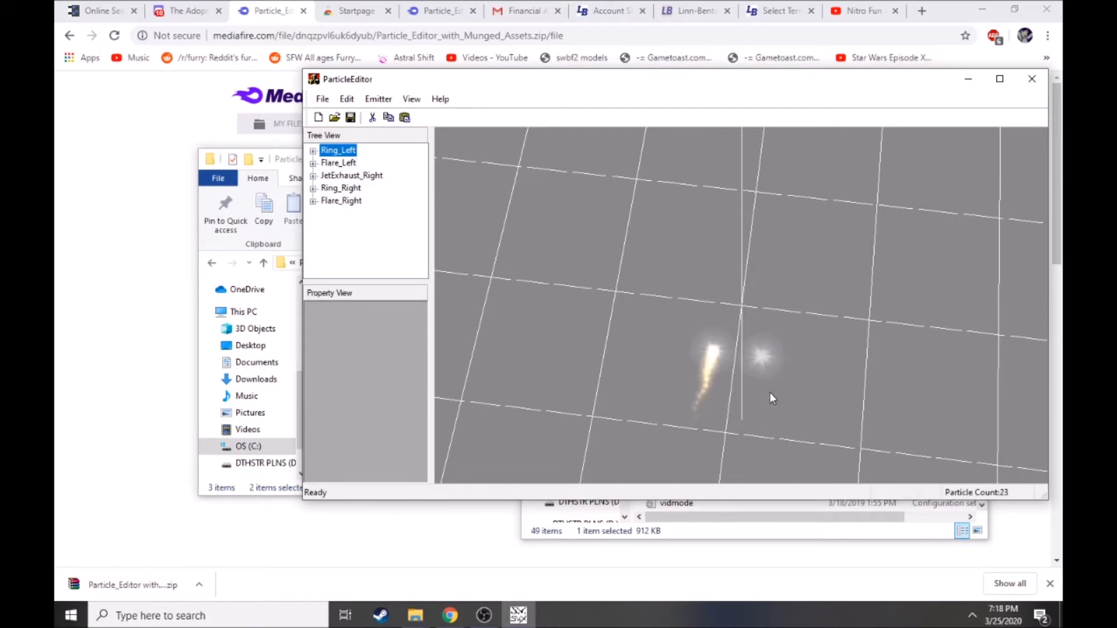
- Delete the Ring_Left and Flare_Left emitters from the effect
drag(764, 368, 764, 351)
click(347, 152)
scroll(725, 373, up, 2)
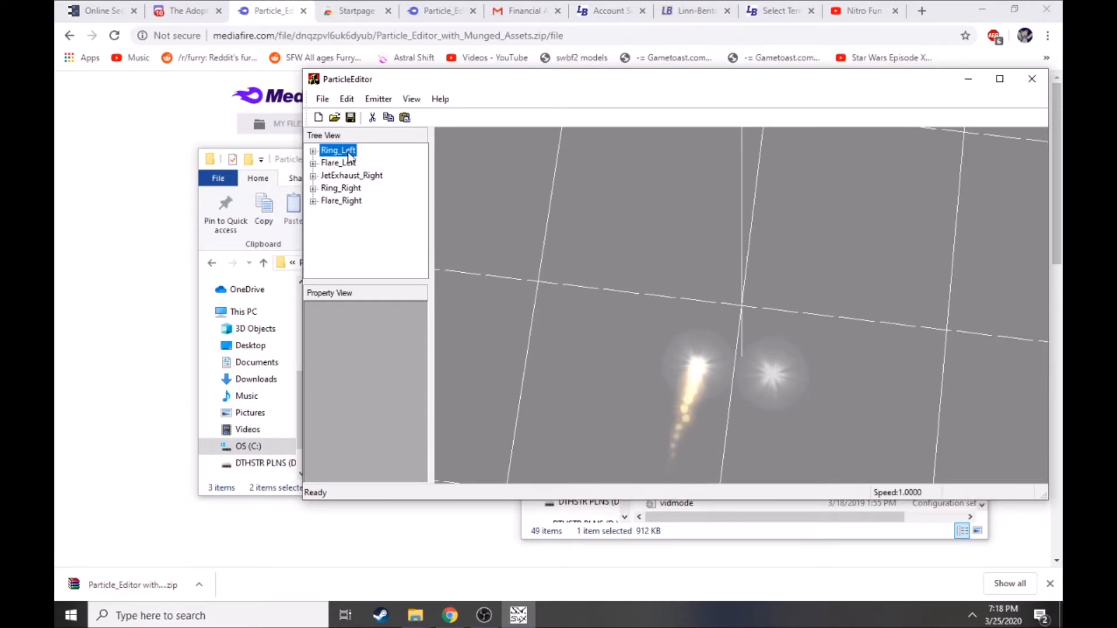
key(Delete)
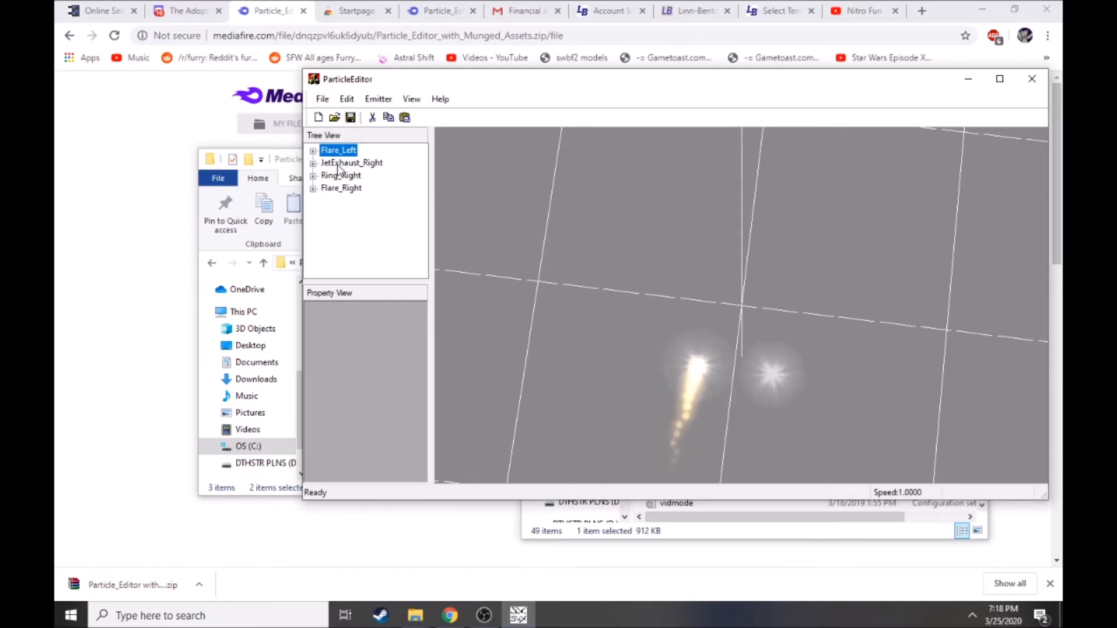
key(Delete)
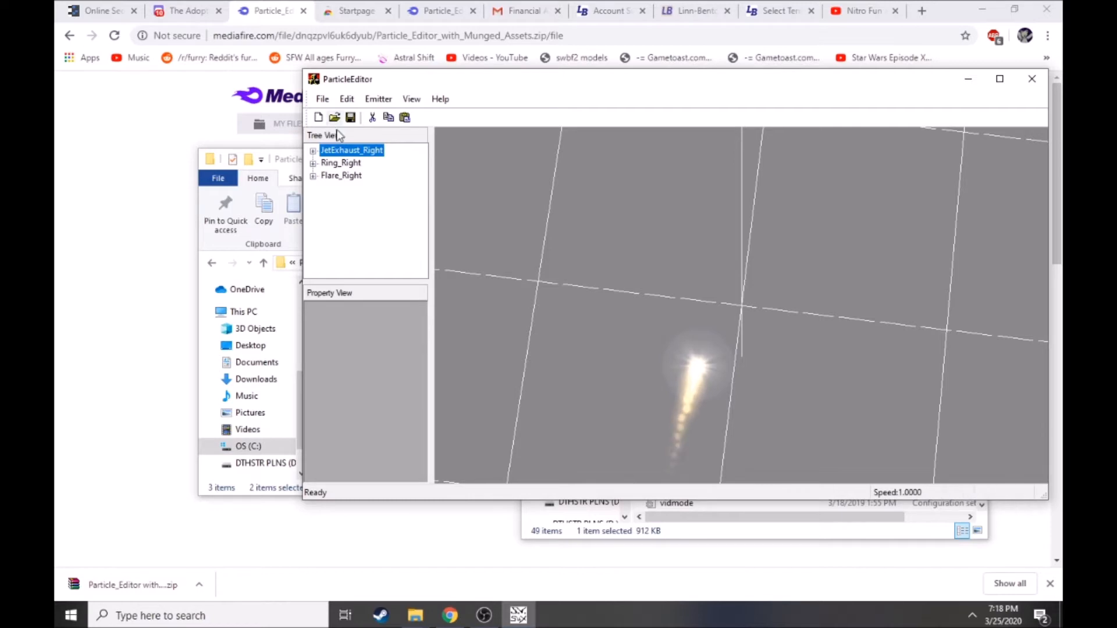
- Expand the JetExhaust_Right emitter and its Spawner, and show the Spawner's properties
mouse_move(680, 324)
mouse_down()
mouse_move(695, 397)
mouse_move(750, 362)
mouse_move(735, 420)
mouse_move(749, 370)
mouse_move(687, 376)
mouse_move(689, 362)
mouse_move(683, 437)
mouse_move(730, 353)
mouse_move(682, 318)
mouse_up()
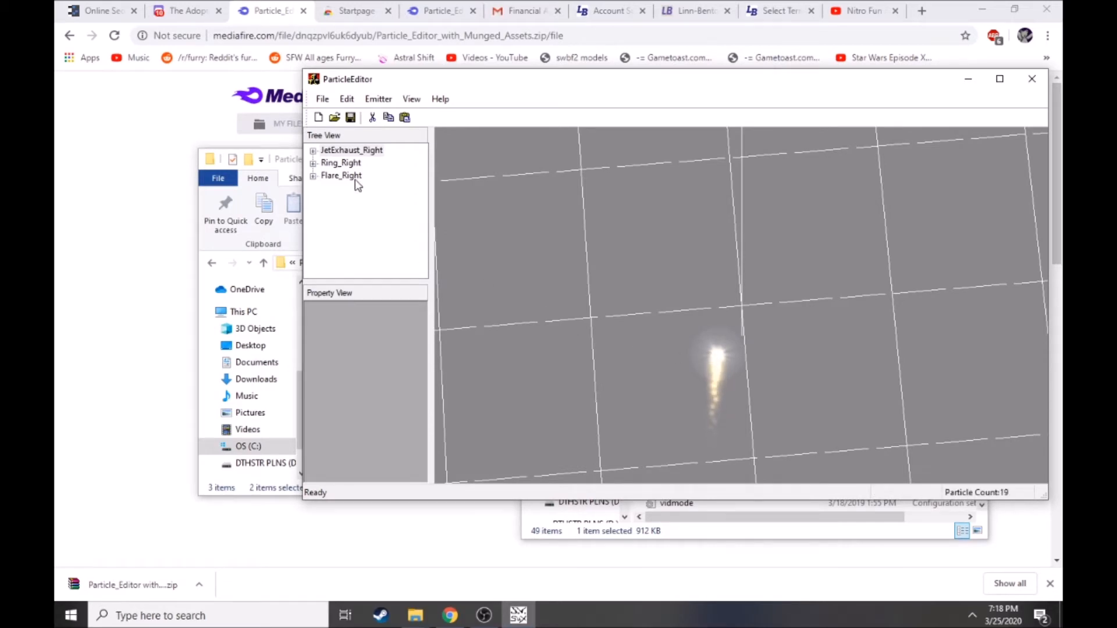
click(337, 153)
click(313, 151)
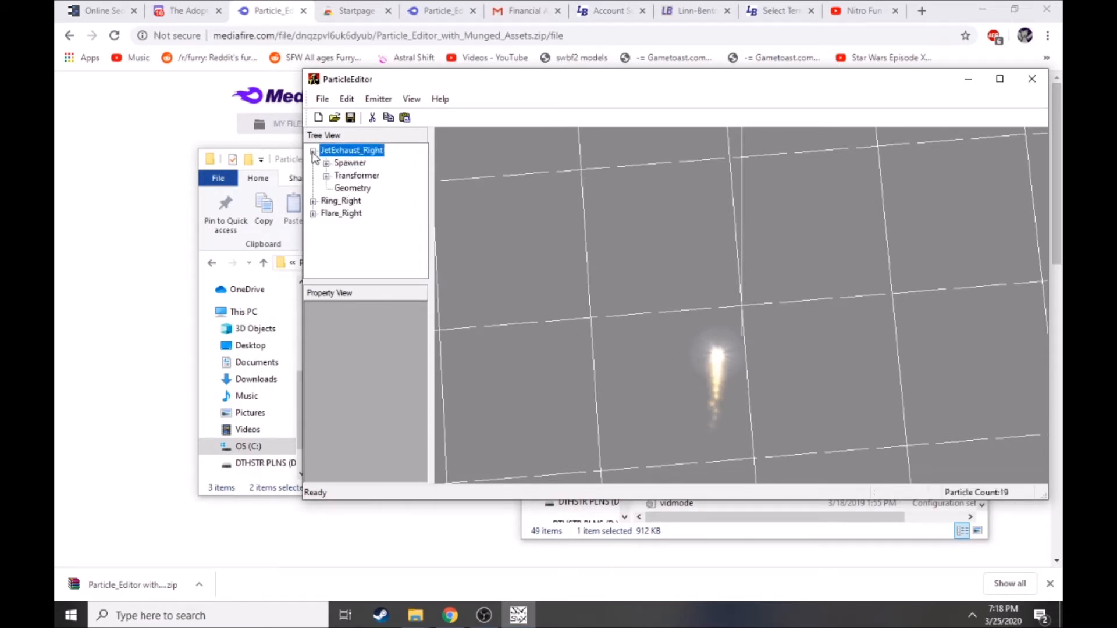
click(313, 152)
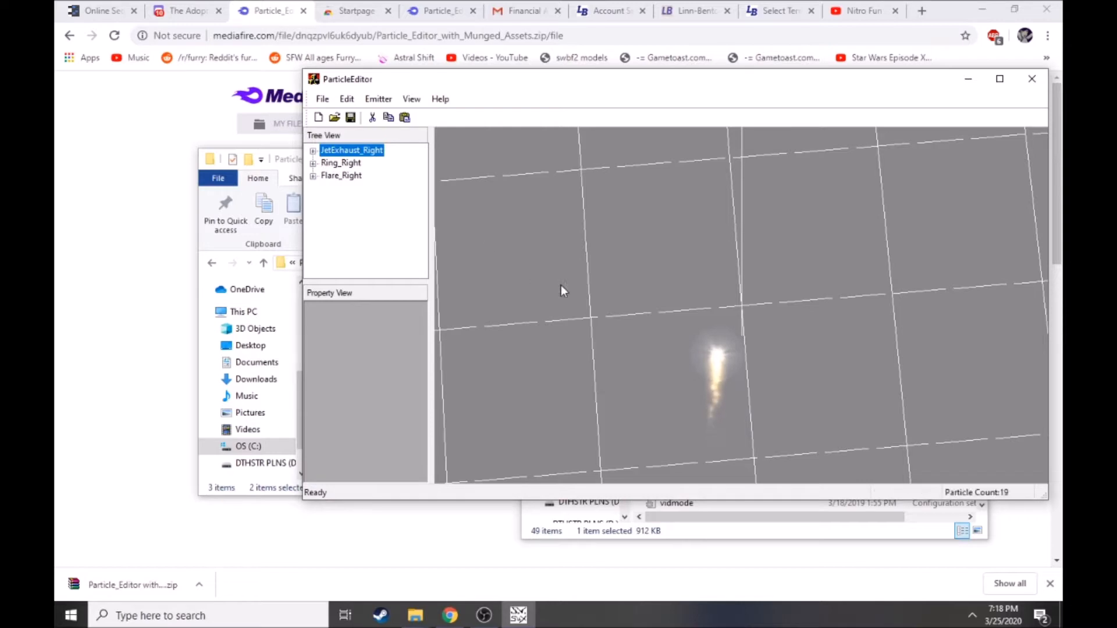
click(313, 151)
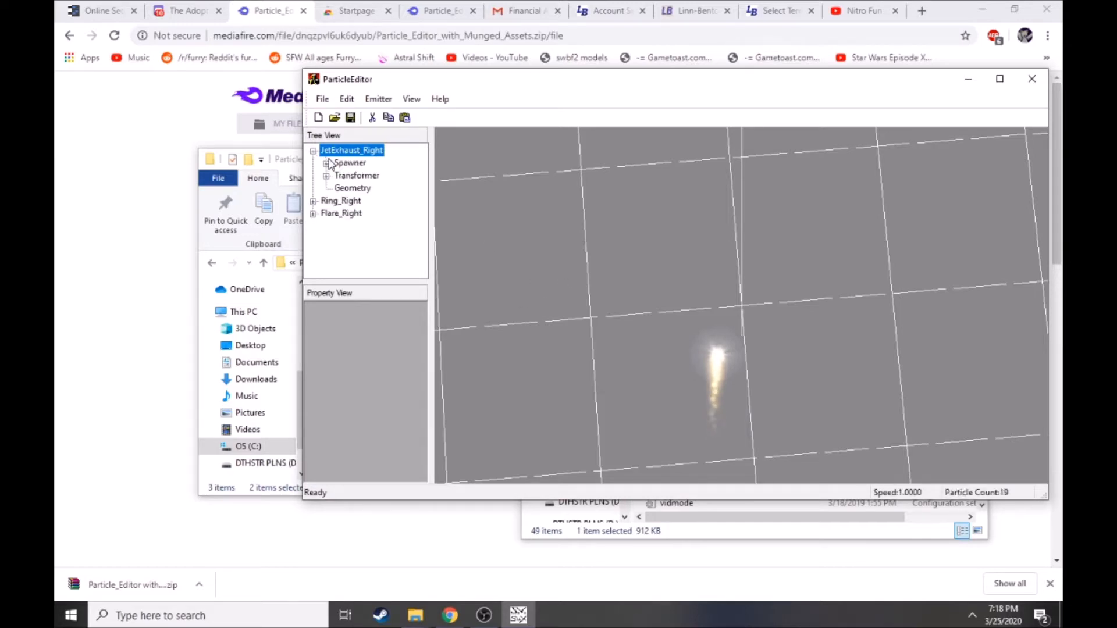
click(327, 163)
click(357, 168)
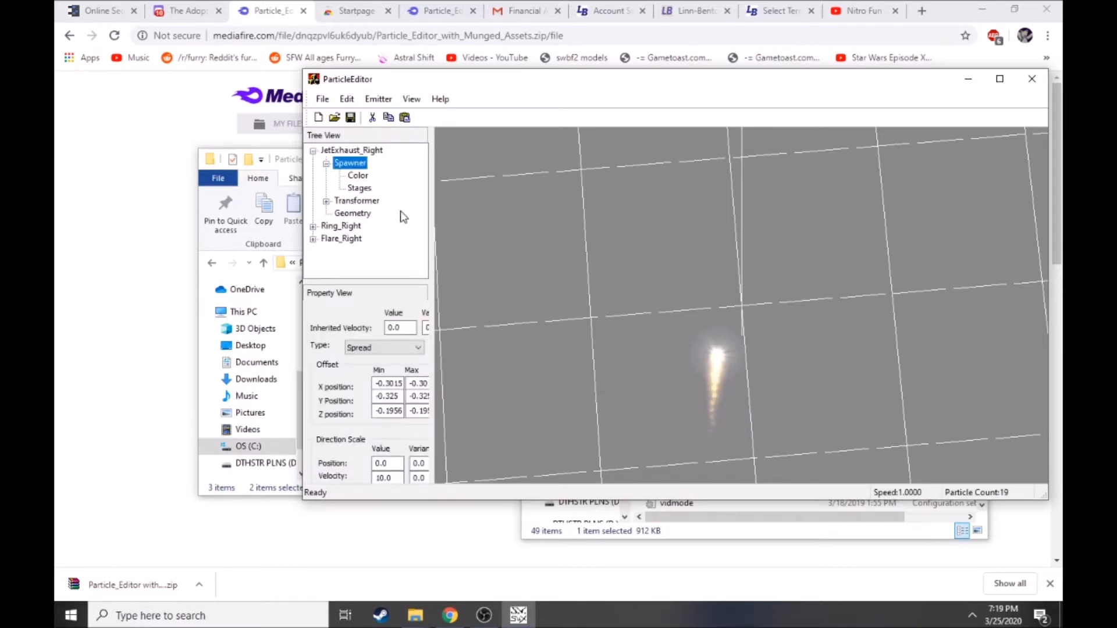
- Rename the JetExhaust_Right emitter as poop and compare it with the Ring_Right and Flare_Right emitters
click(348, 150)
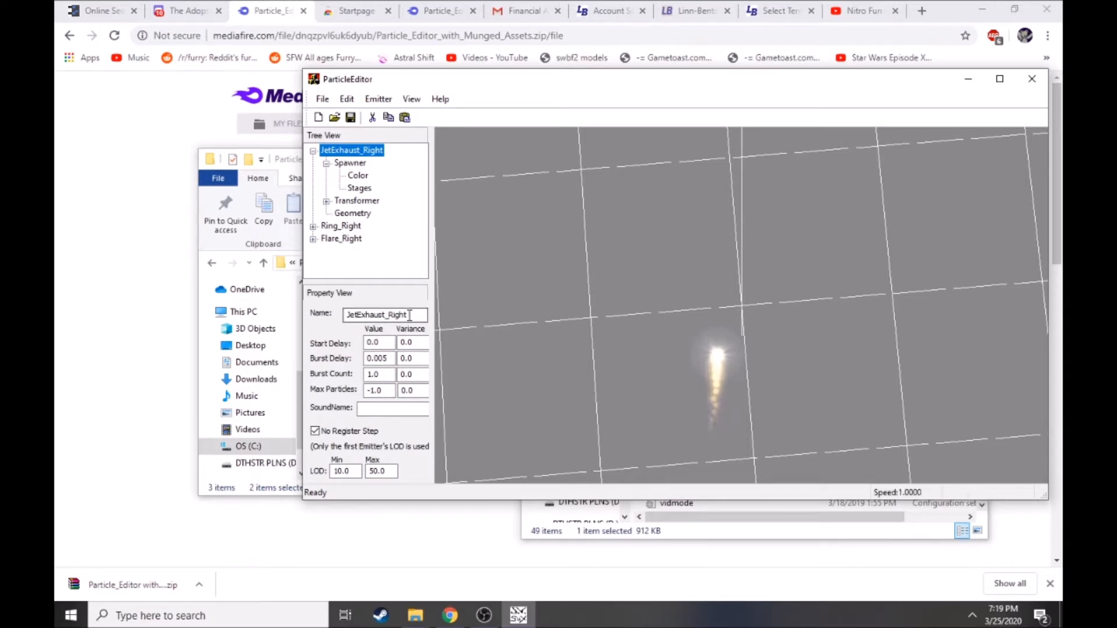
drag(551, 341, 485, 360)
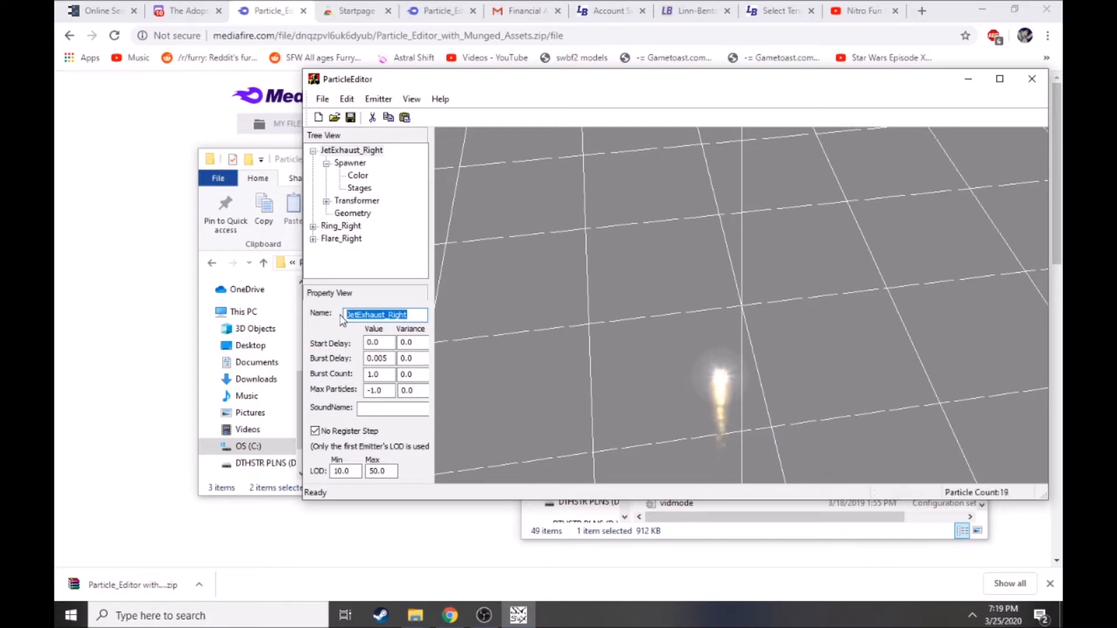
text(poop)
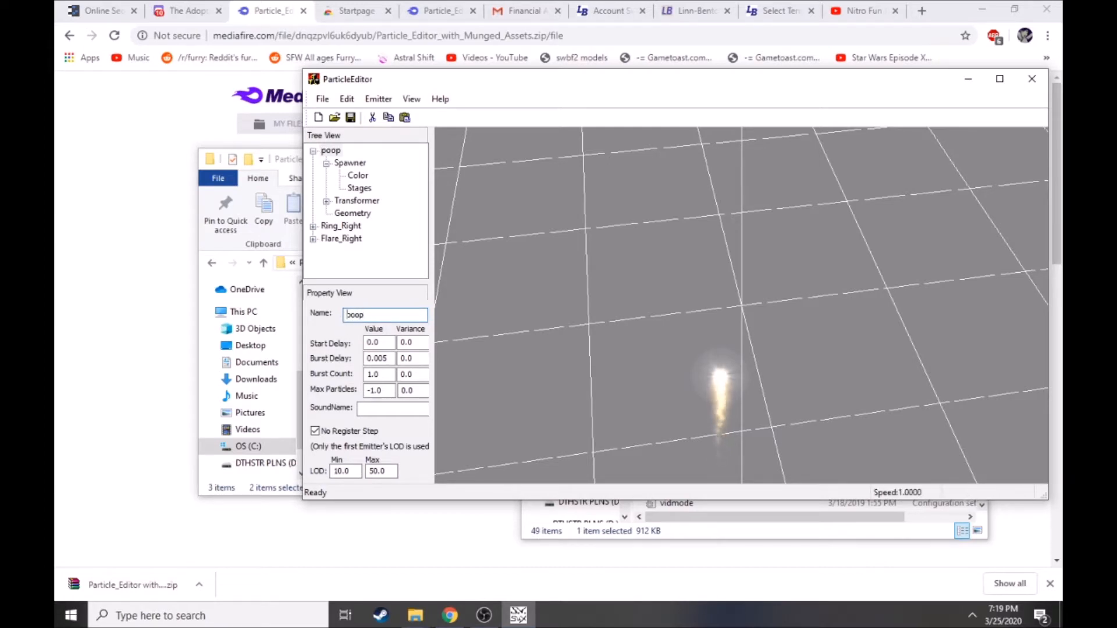
click(343, 225)
click(343, 239)
- Rename the first emitter in the effect as floof
click(333, 151)
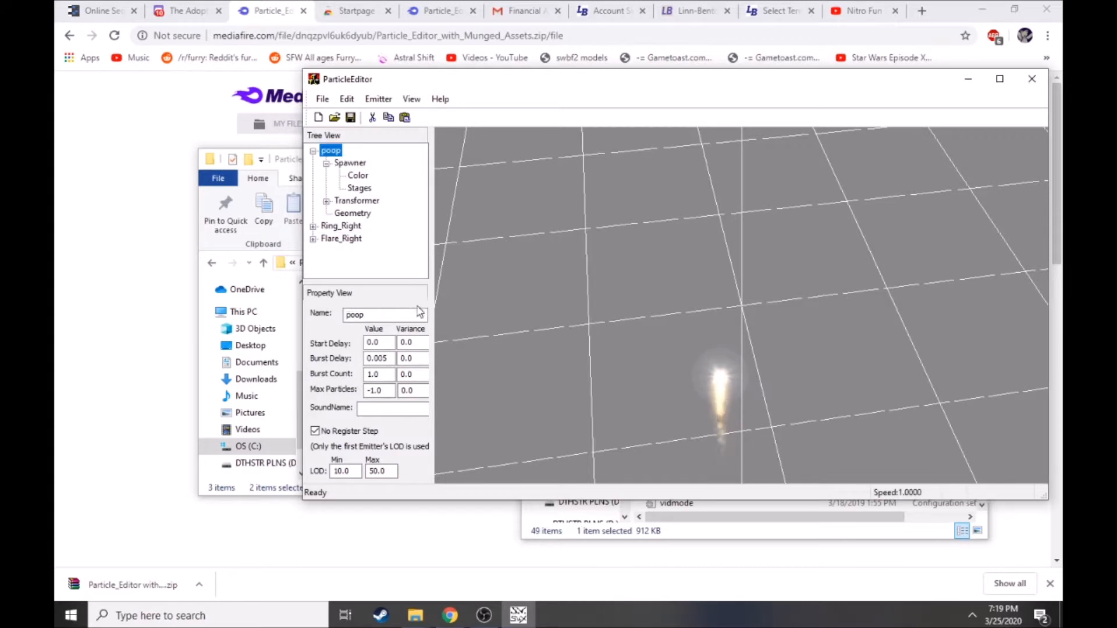
key(Tab)
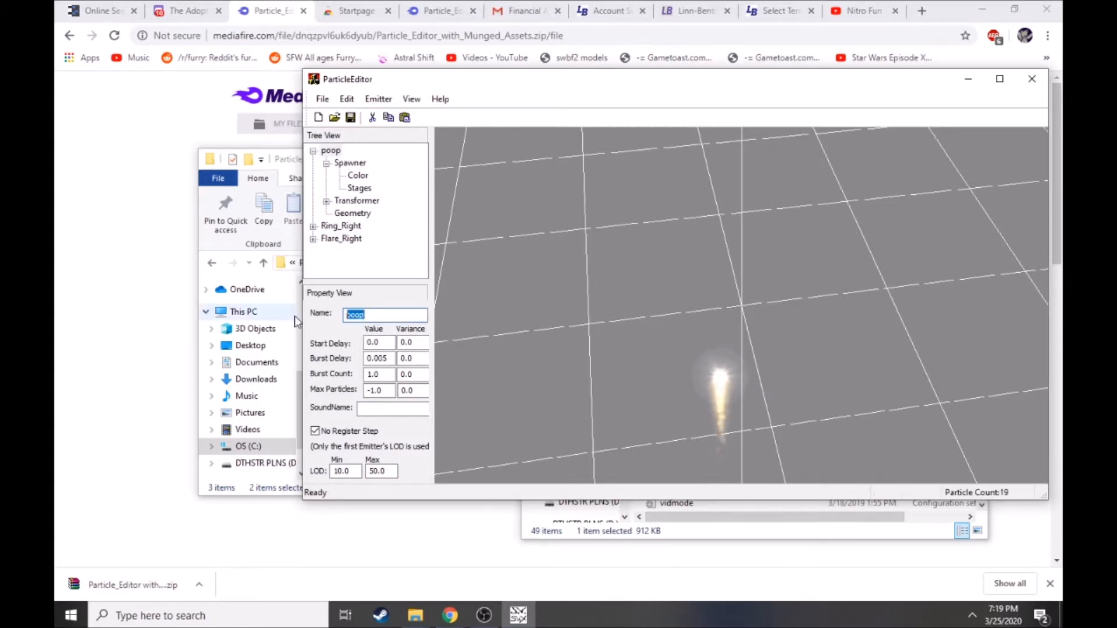
text(floof)
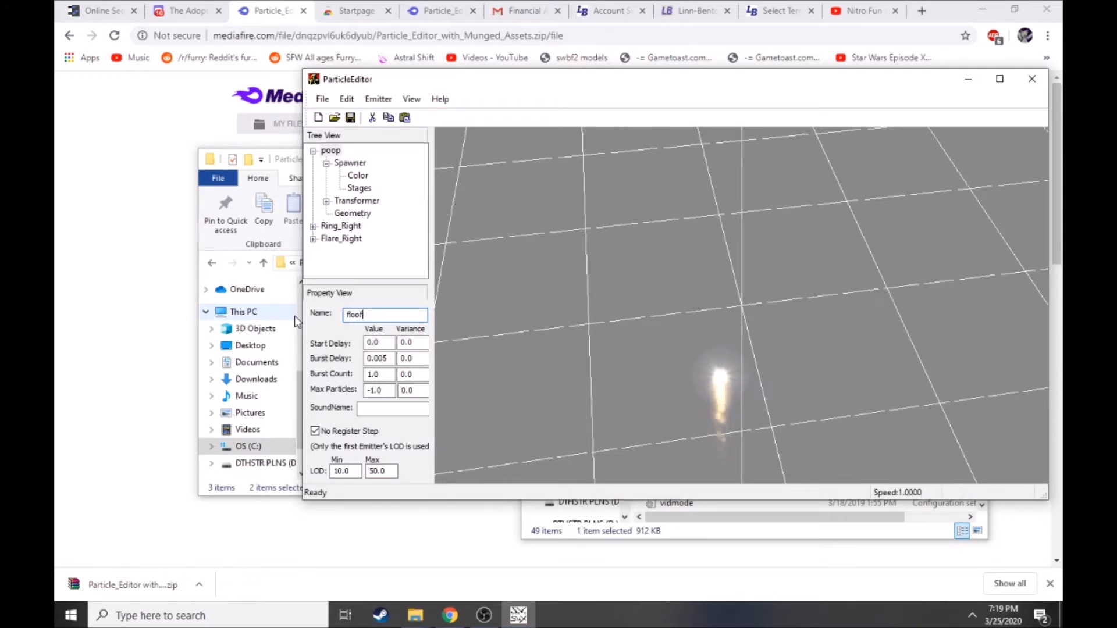
key(Return)
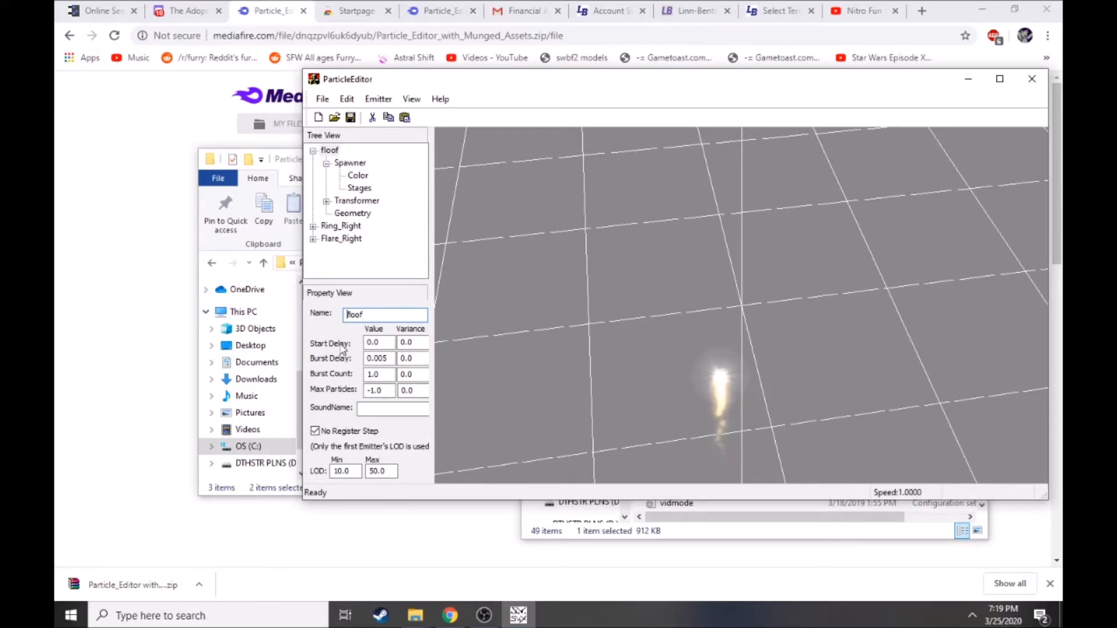
- Try a Start Delay of 1.0 on the floof emitter and restore it to 0.0
drag(384, 343, 368, 341)
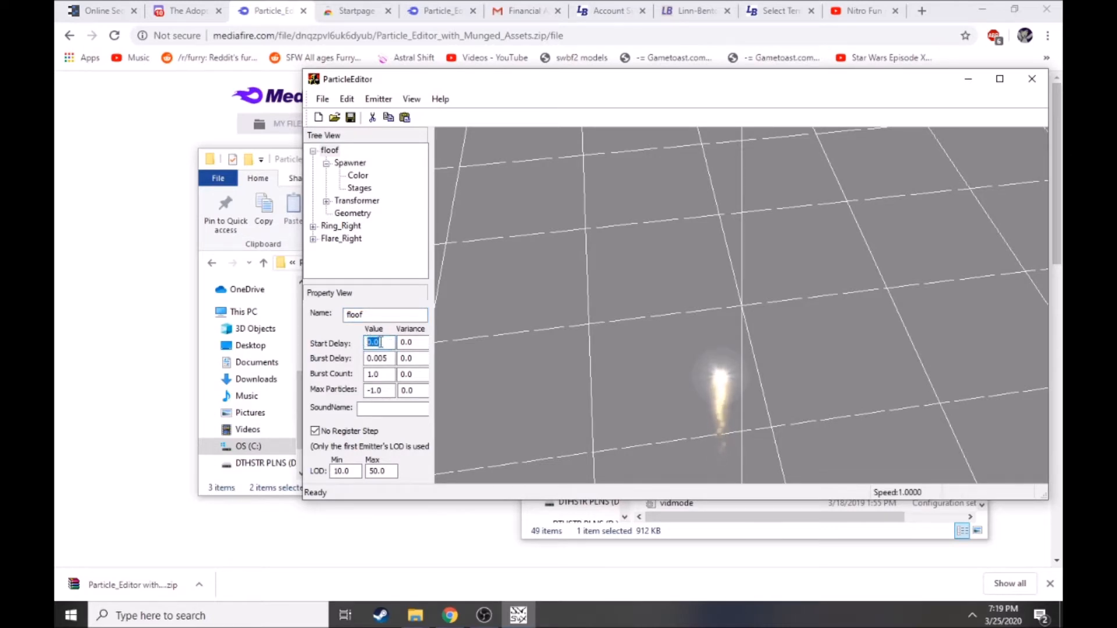
text(1.0)
key(Return)
click(368, 343)
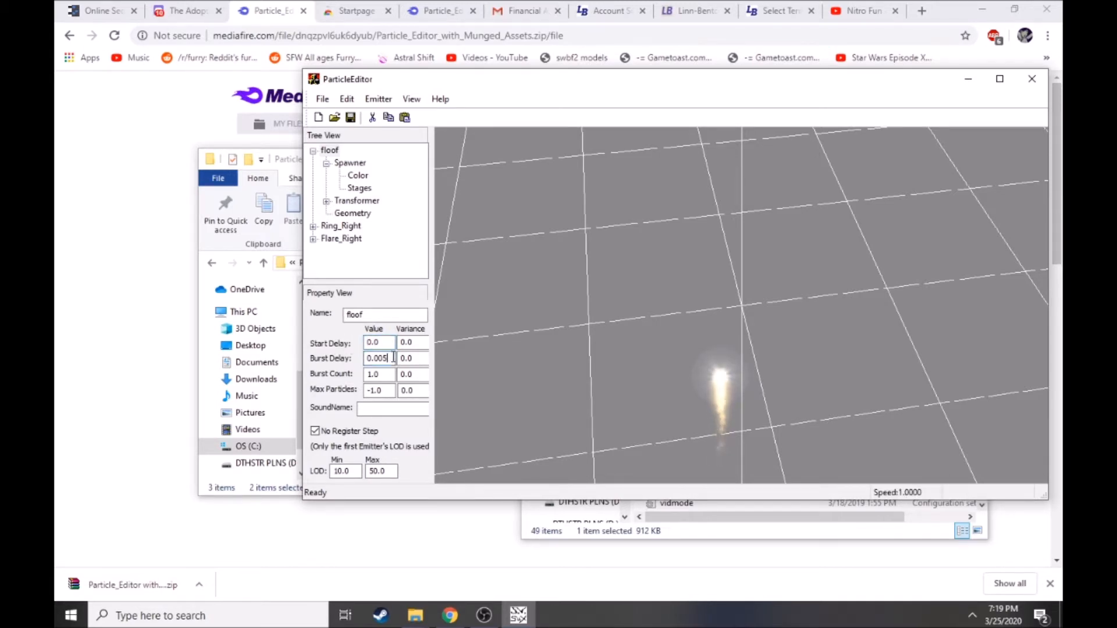
- Maximize the particle editor window and examine the floof exhaust effect from several angles
drag(506, 357, 613, 364)
drag(739, 430, 738, 383)
scroll(737, 378, down, 4)
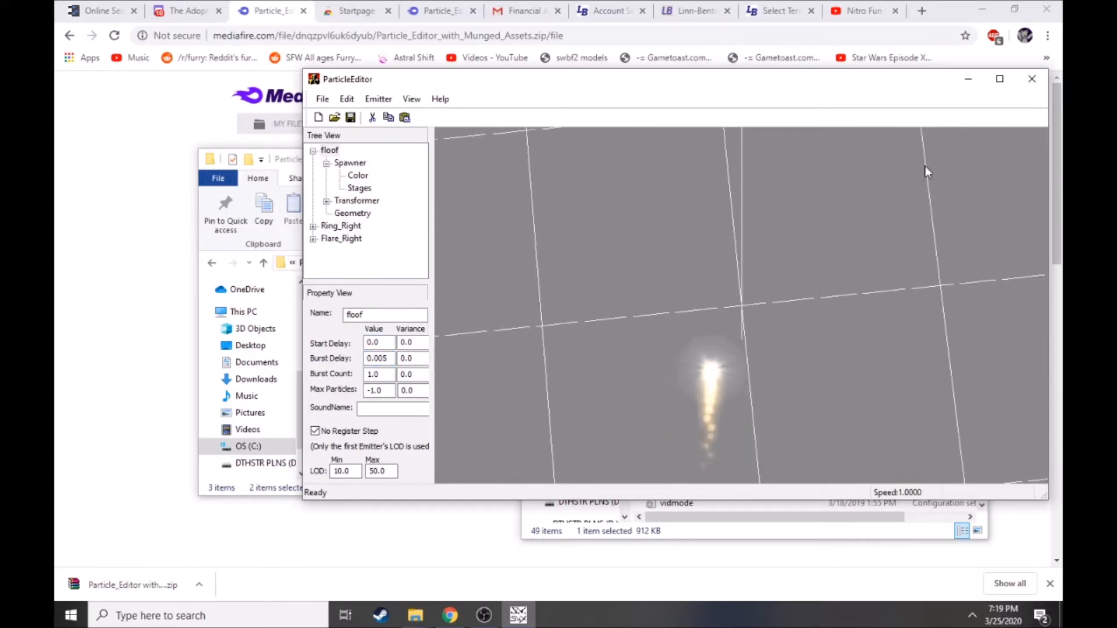
click(999, 79)
drag(656, 404, 648, 578)
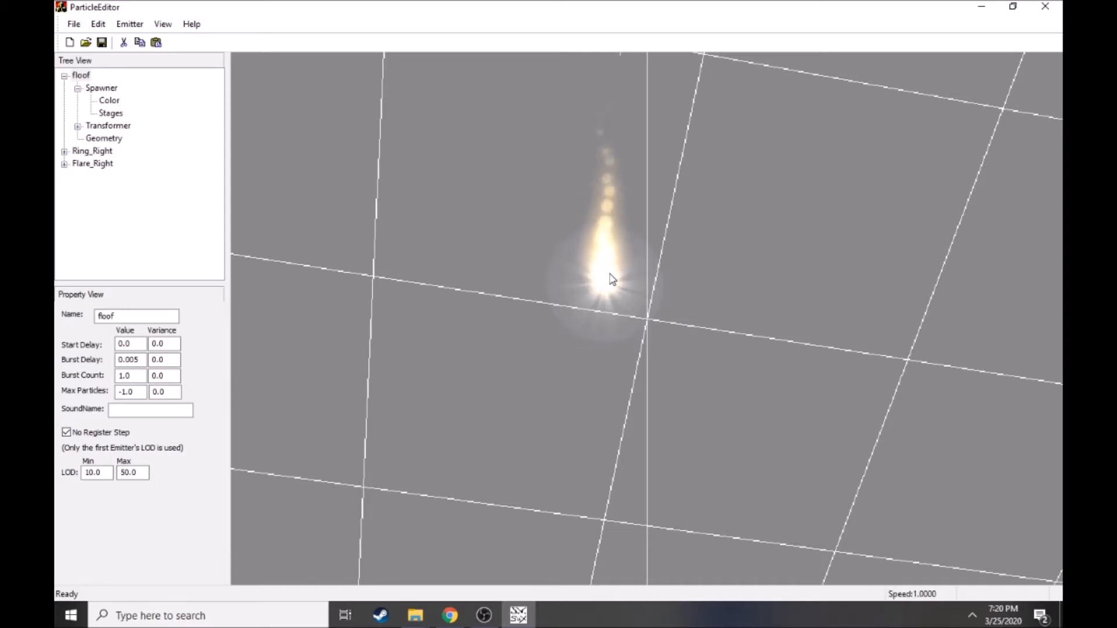
drag(621, 359, 628, 242)
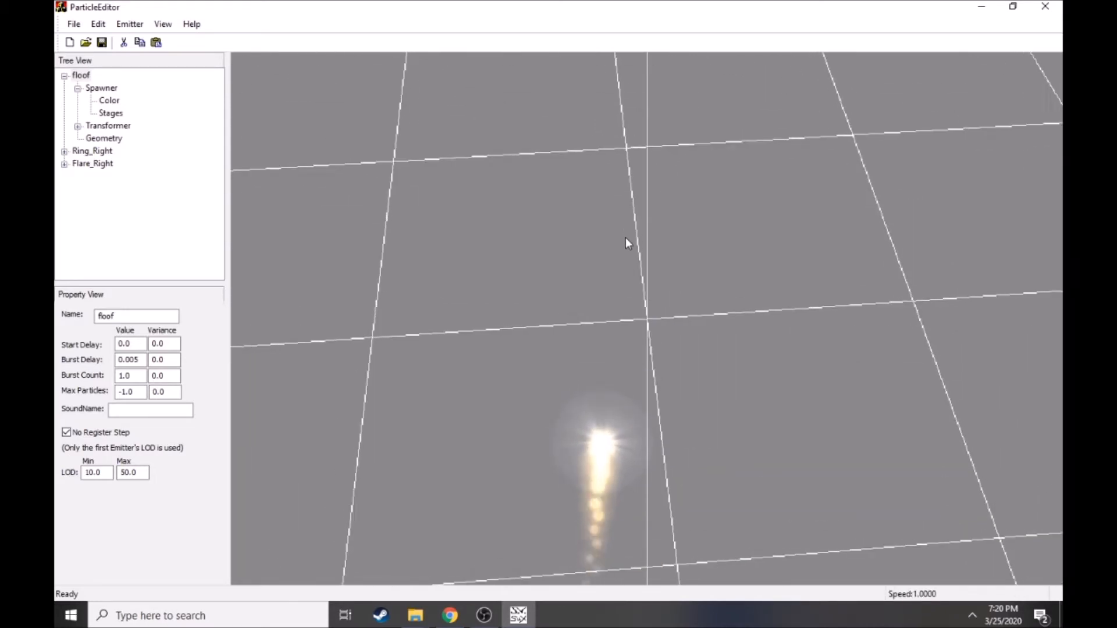
- Try a Burst Delay of 0.0025 on the floof emitter and view the denser exhaust from farther away
click(137, 359)
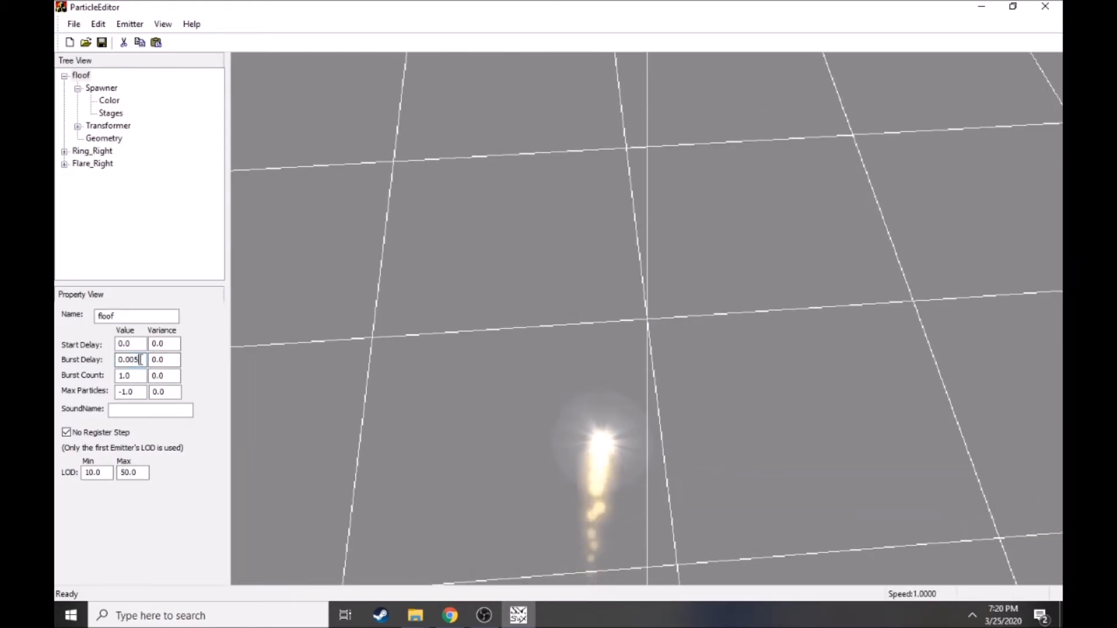
drag(138, 360, 144, 361)
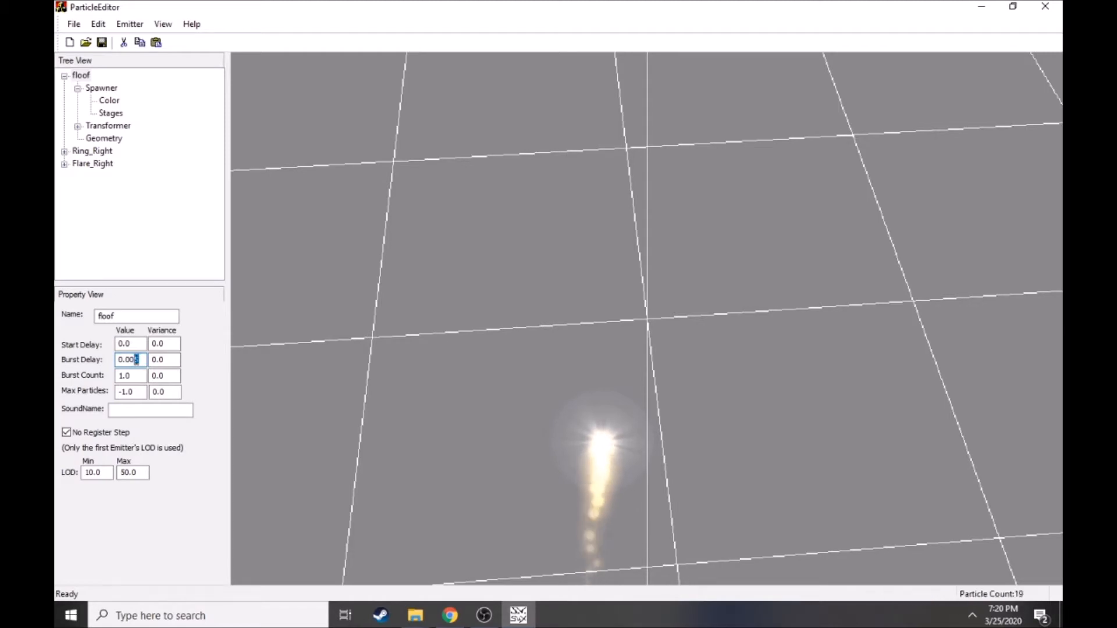
text(25)
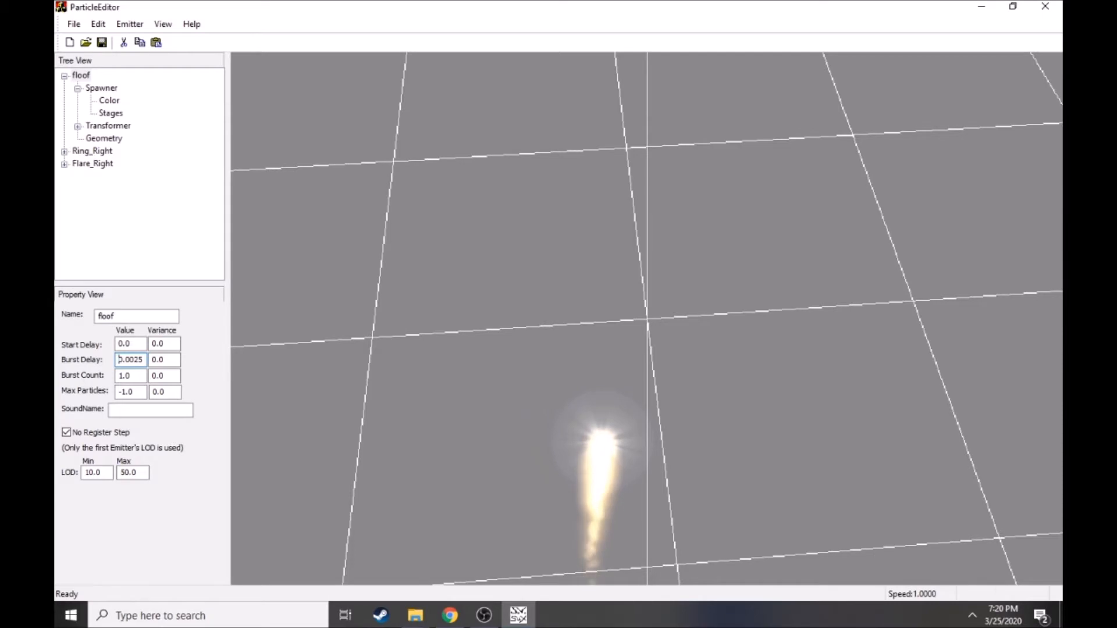
scroll(601, 501, down, 3)
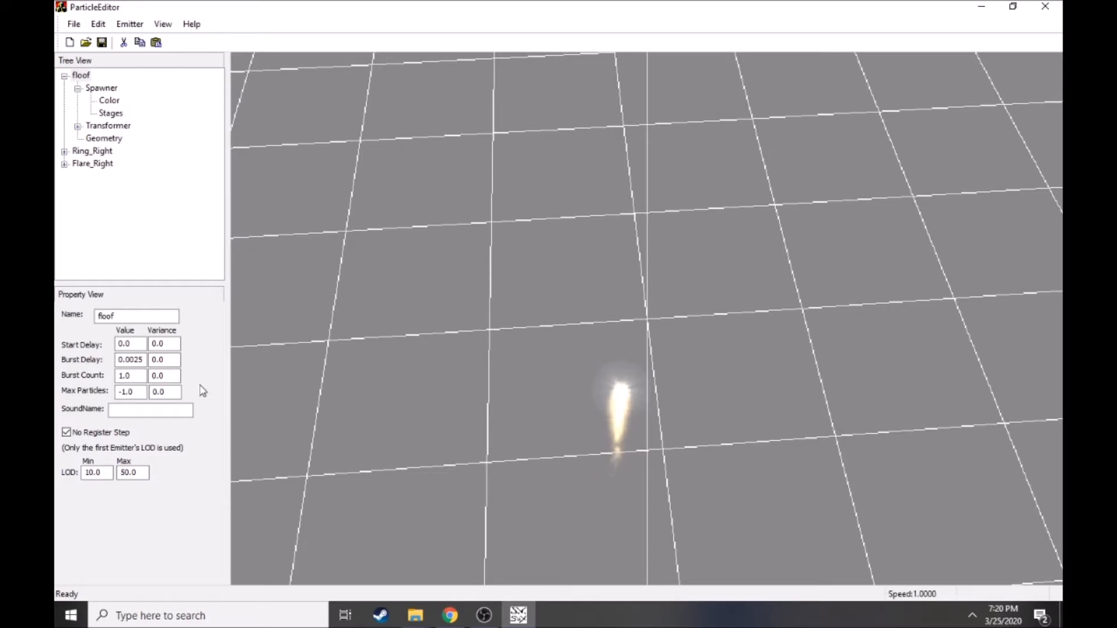
- Try Burst Delay values of 0.00125 and 0.0005 on the floof emitter and inspect the flame up close
drag(139, 359, 134, 359)
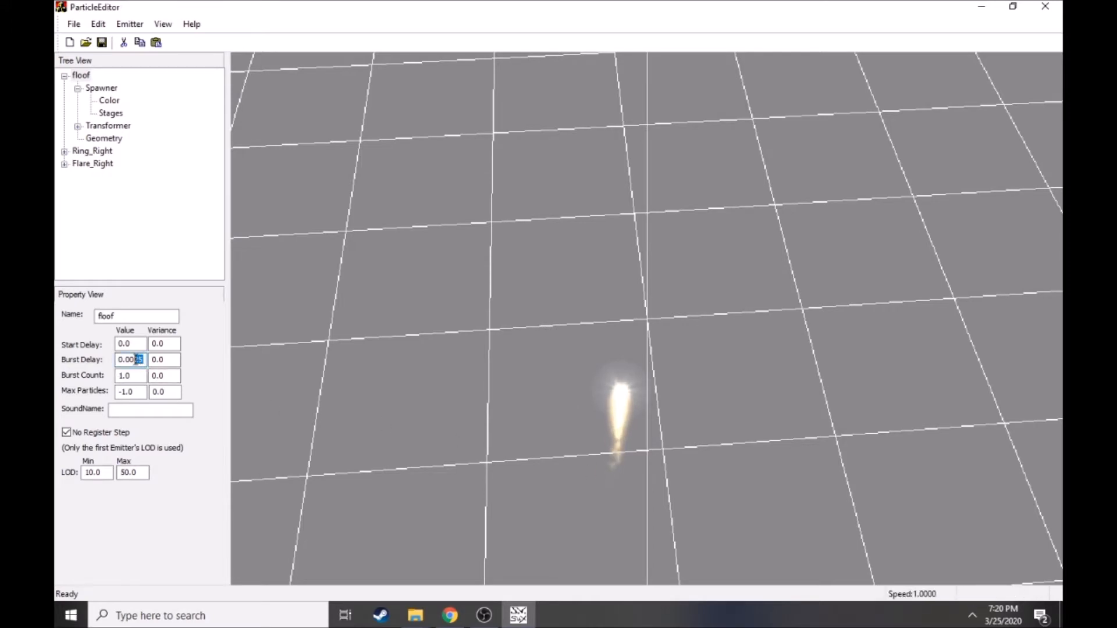
text(125)
key(Return)
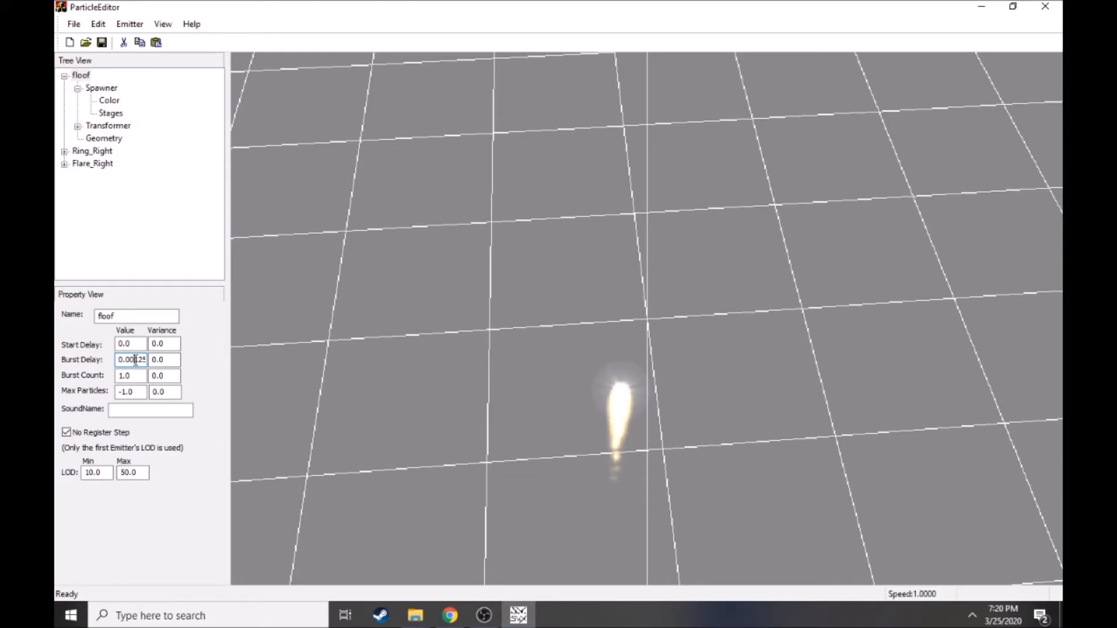
text(05)
key(Return)
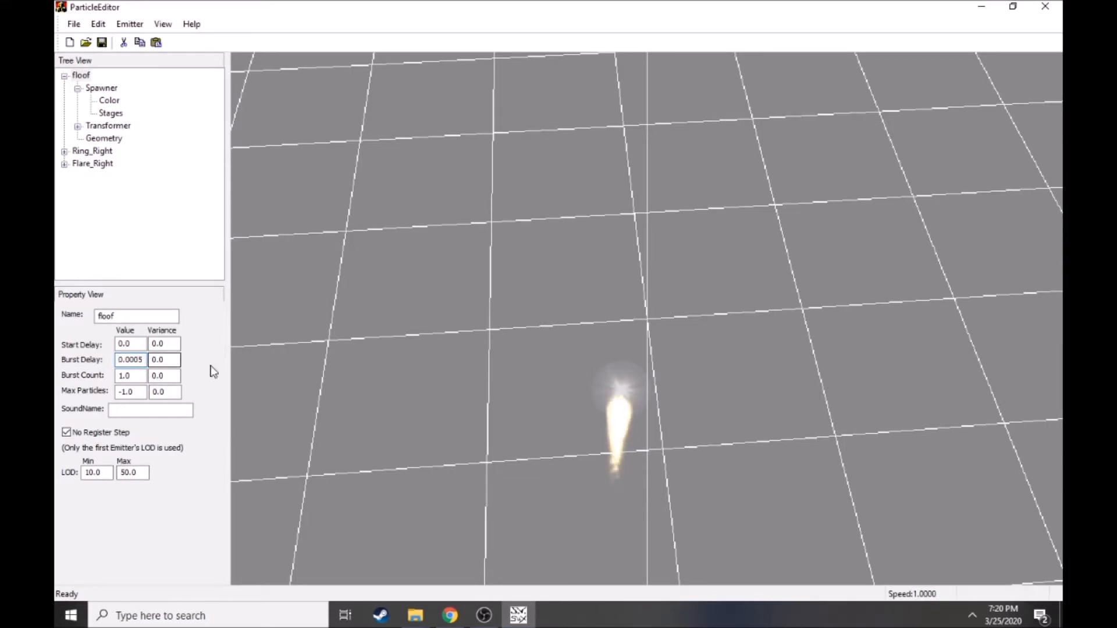
scroll(620, 461, up, 5)
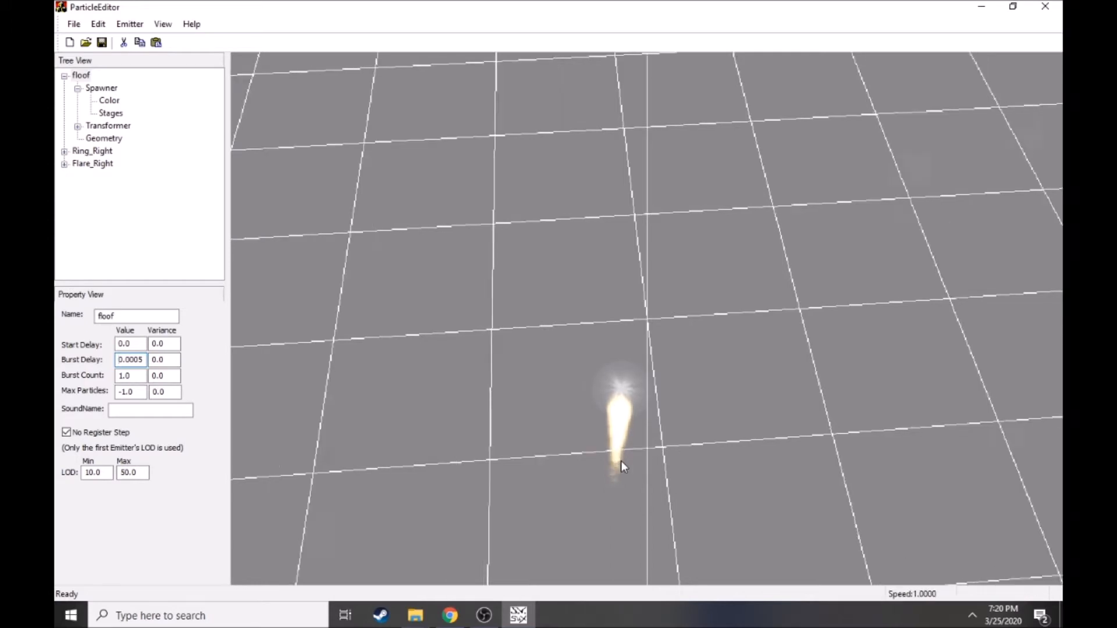
drag(613, 482, 632, 452)
- Try a Burst Delay of 0.00025 on the floof emitter and examine the exhaust from different distances and angles
drag(144, 361, 140, 360)
text(25)
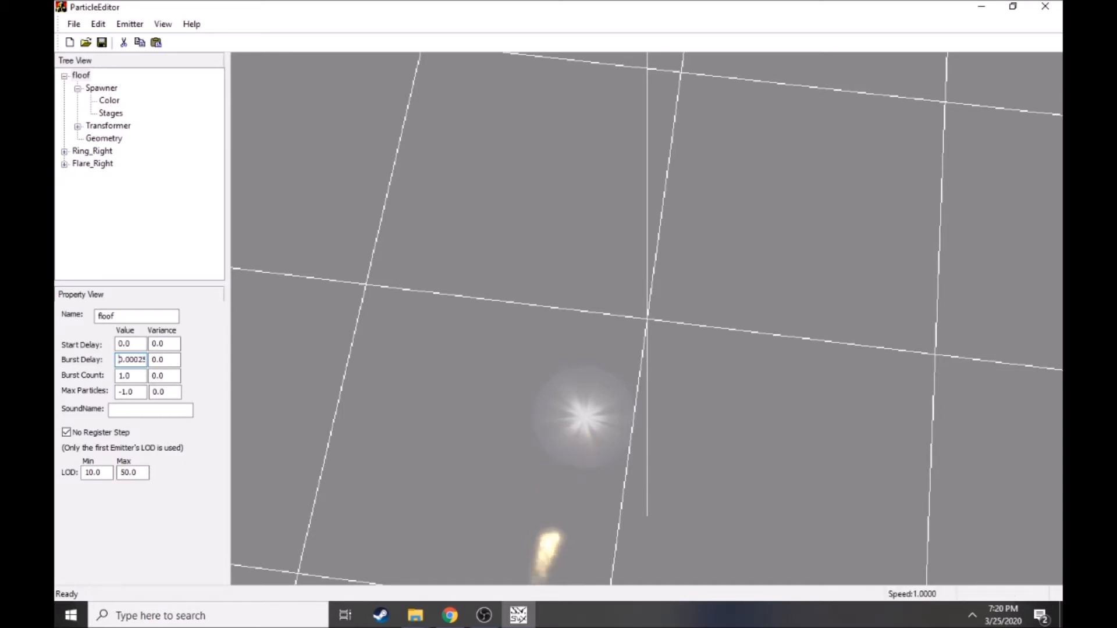
scroll(734, 403, down, 5)
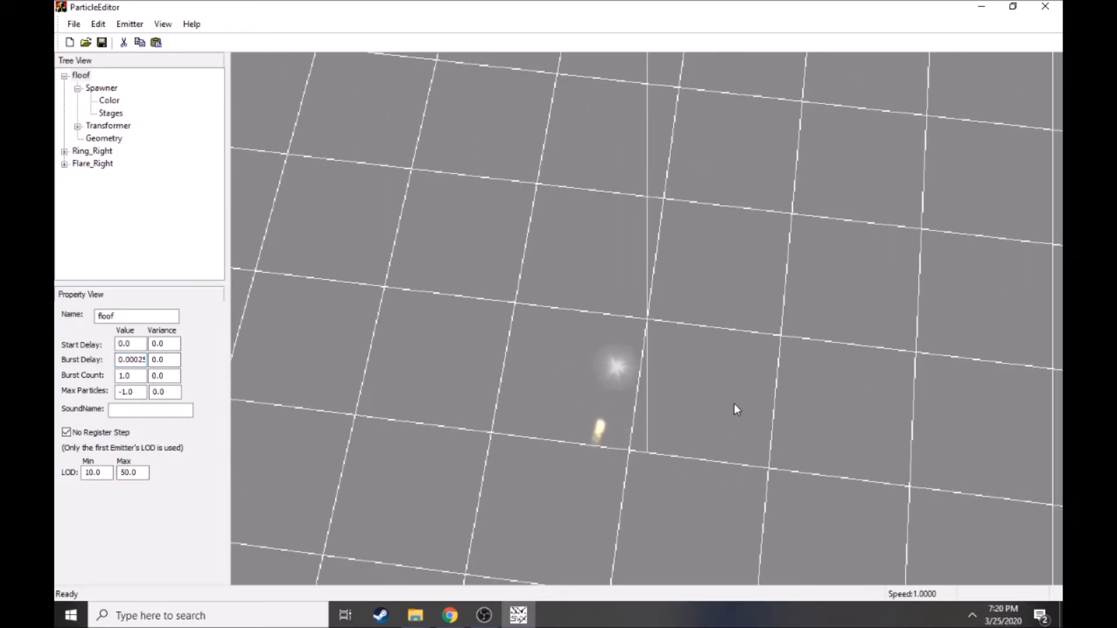
scroll(731, 420, up, 3)
drag(697, 378, 669, 461)
drag(663, 374, 663, 341)
drag(655, 456, 620, 449)
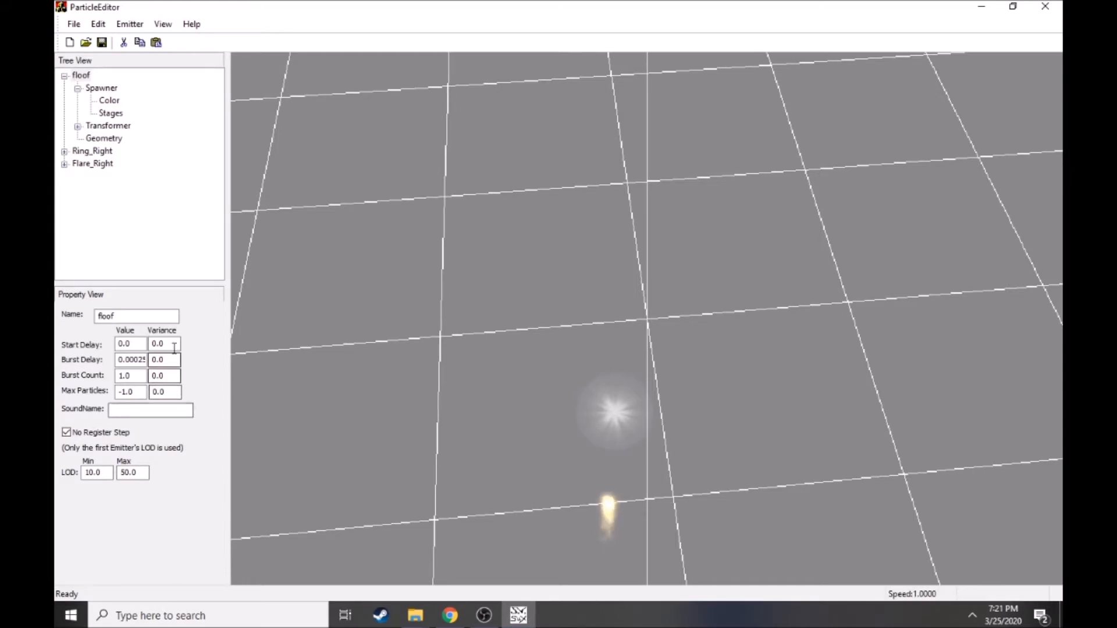
- Try a Burst Delay of 0.001 on the floof emitter and examine the exhaust from another angle
drag(134, 361, 140, 362)
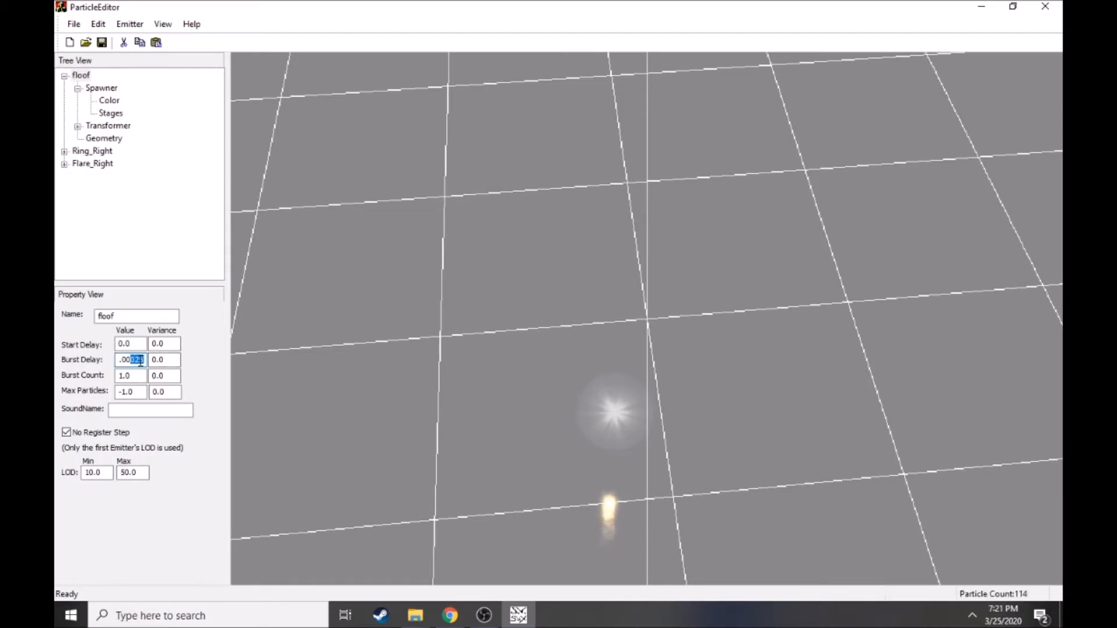
text(1)
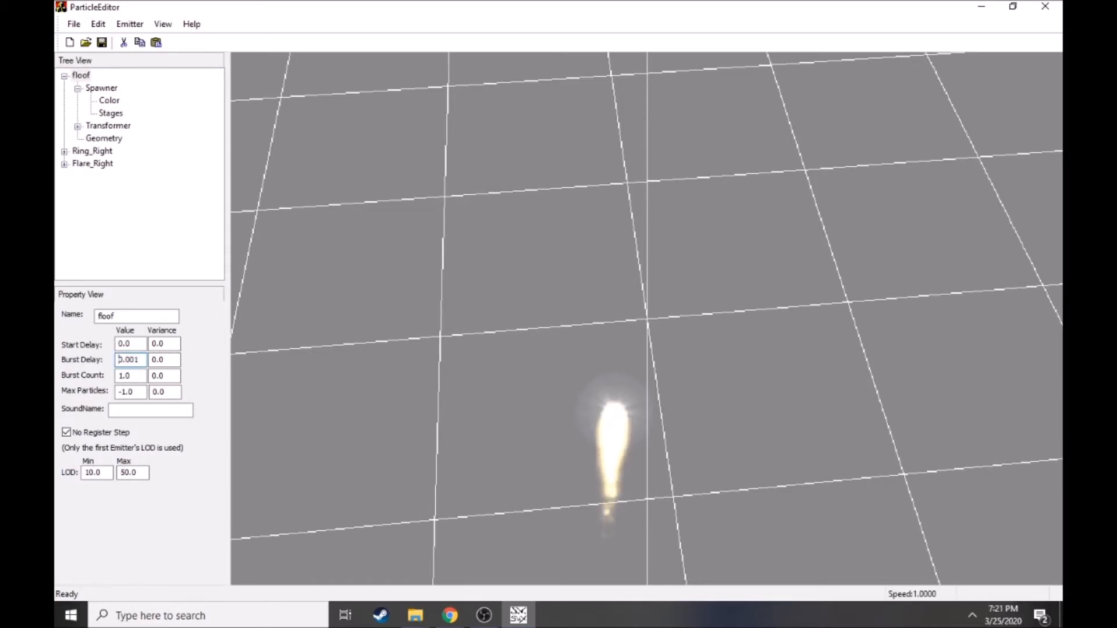
drag(139, 361, 134, 360)
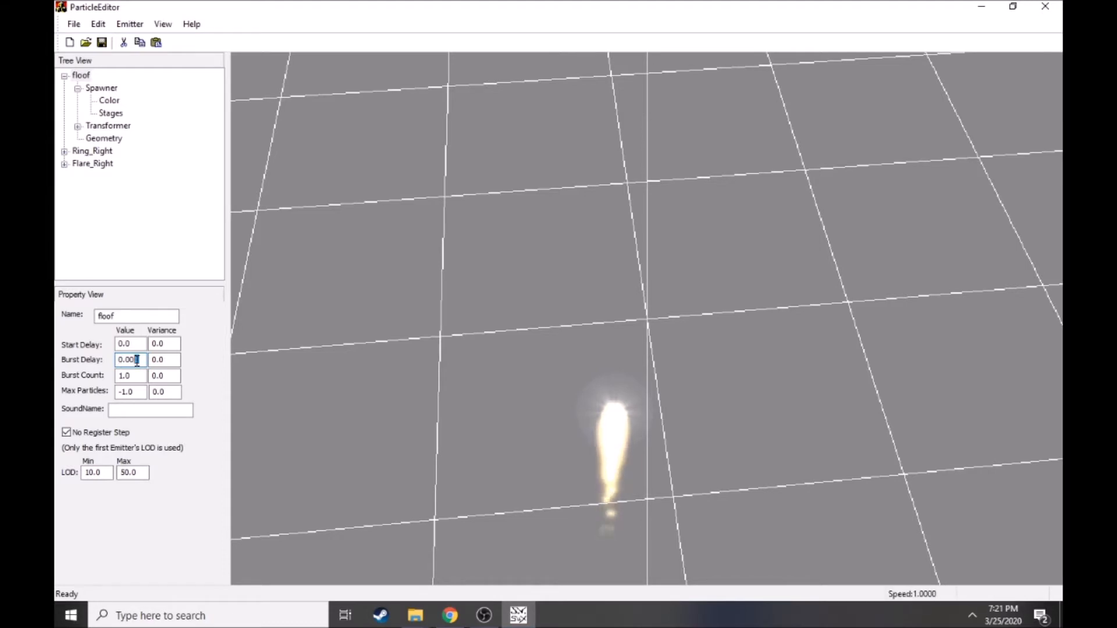
mouse_move(532, 319)
mouse_down()
mouse_move(554, 461)
mouse_move(577, 420)
mouse_move(605, 307)
mouse_move(558, 270)
mouse_move(548, 332)
mouse_up()
right_drag(599, 390, 609, 432)
drag(596, 371, 591, 409)
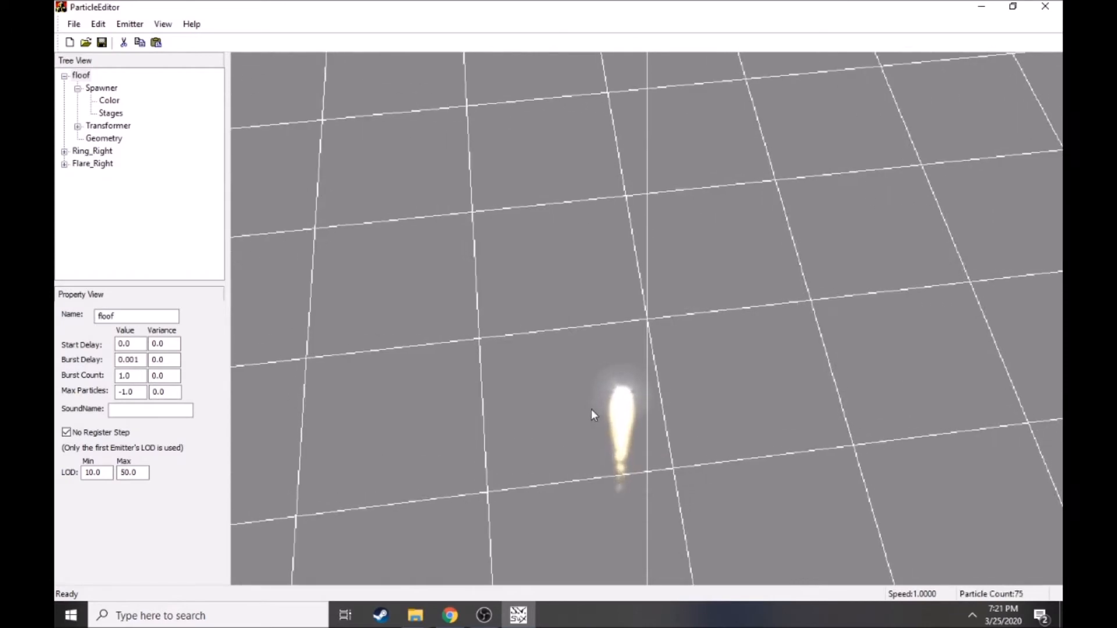
- Try a Burst Delay of 0.01 on the floof emitter and restore it to 0.005
drag(138, 360, 132, 361)
text(1)
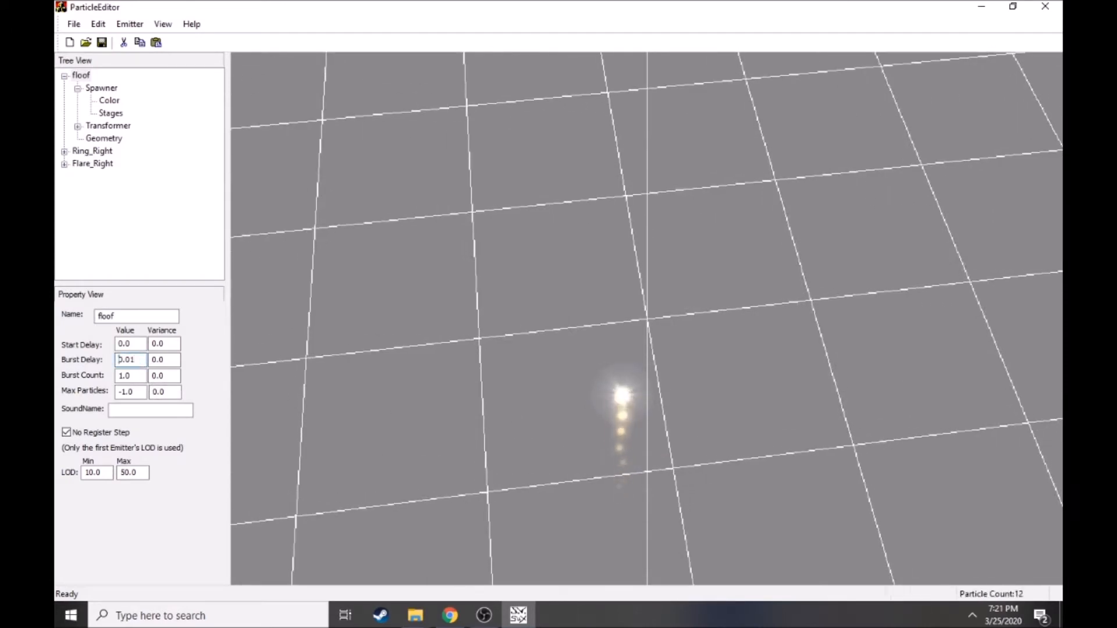
drag(137, 360, 130, 360)
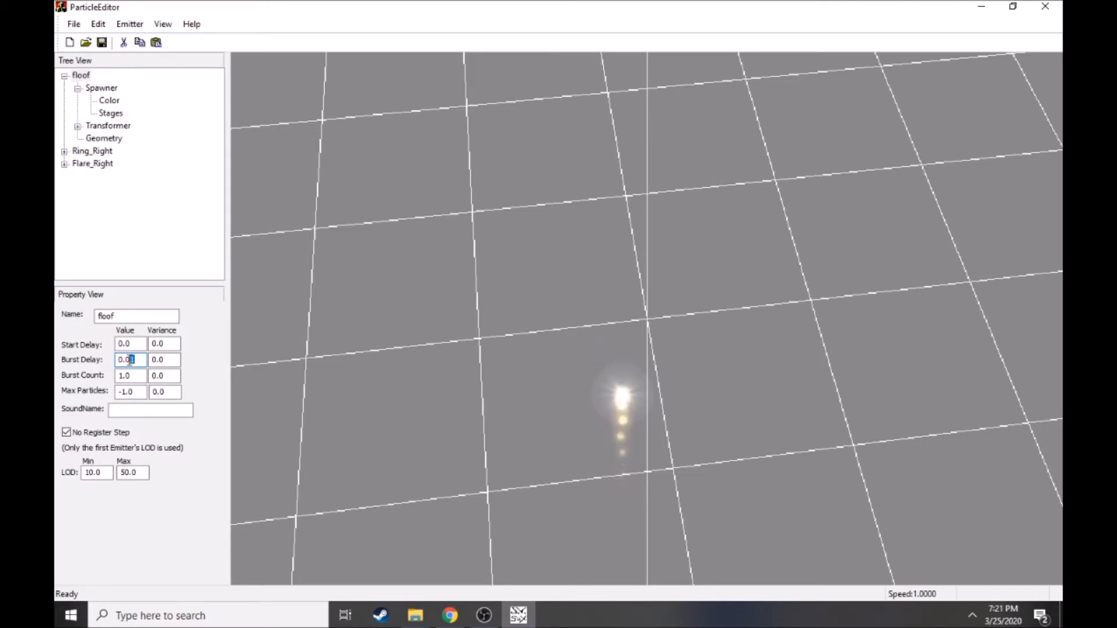
text(05)
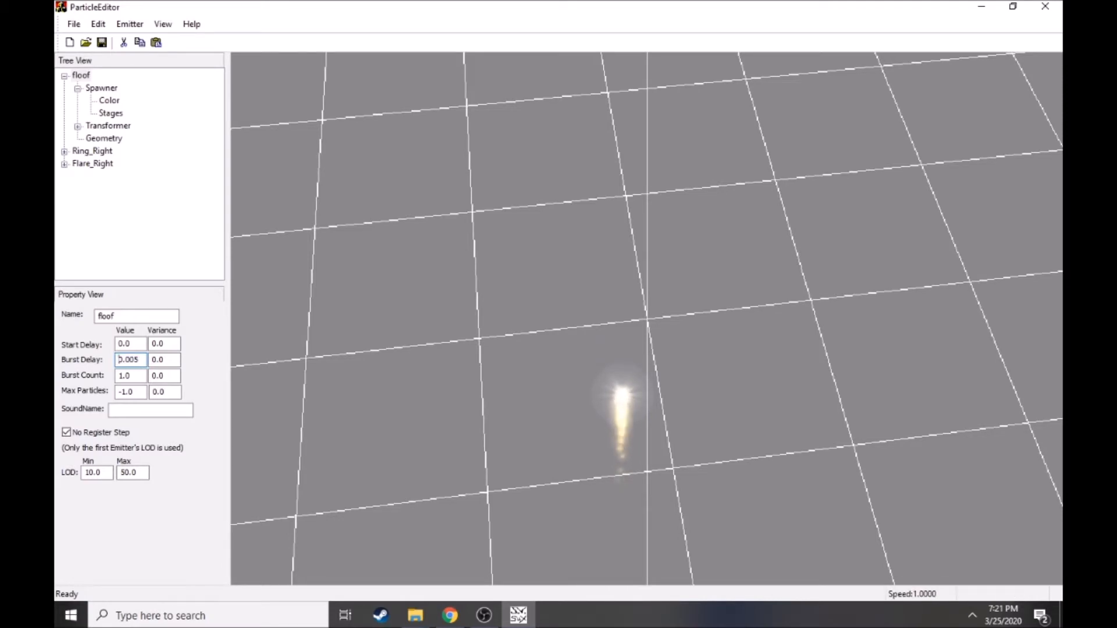
key(Tab)
- Try Burst Delay variances of 0.01 and 0.005 on the floof emitter and restore the variance to 0.0
click(169, 360)
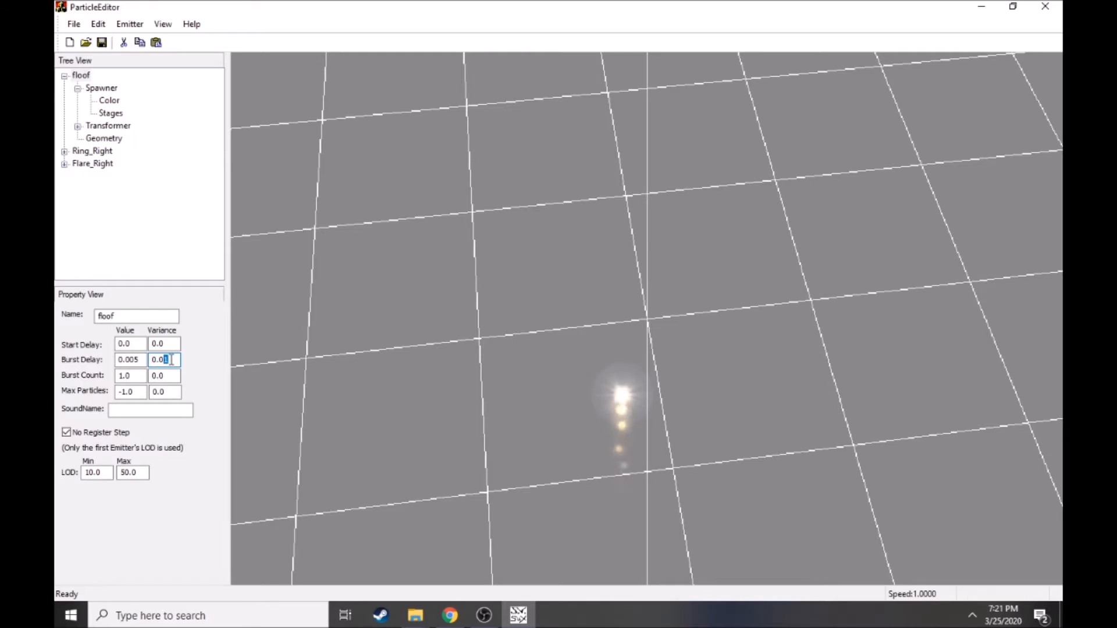
click(142, 360)
drag(142, 360, 165, 362)
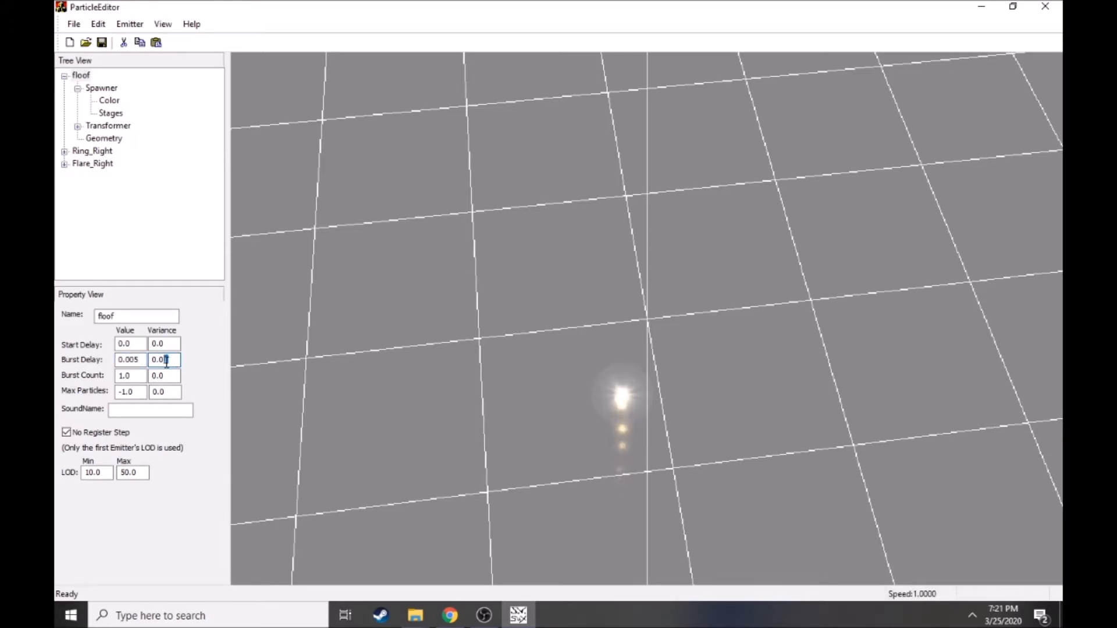
text(05)
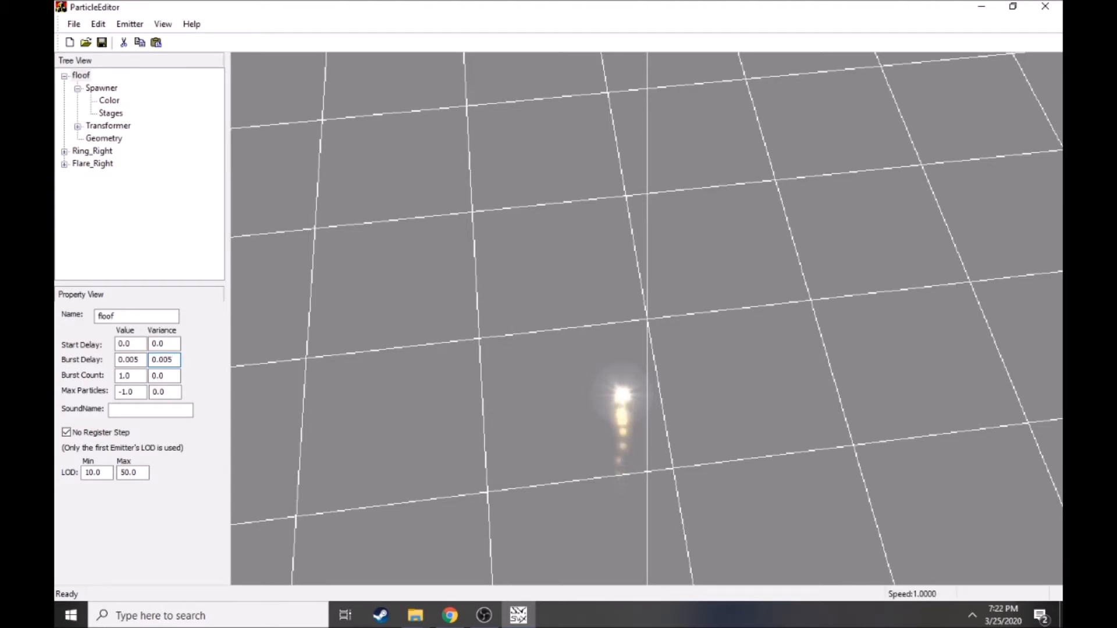
drag(174, 360, 168, 360)
key(BackSpace)
key(BackSpace)
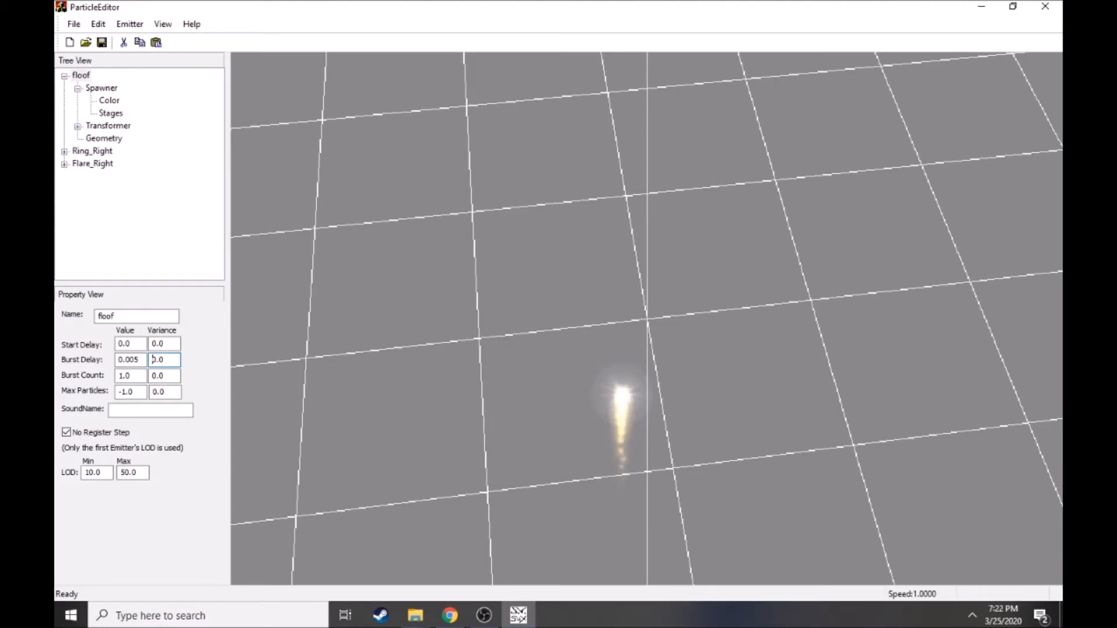
drag(462, 378, 462, 387)
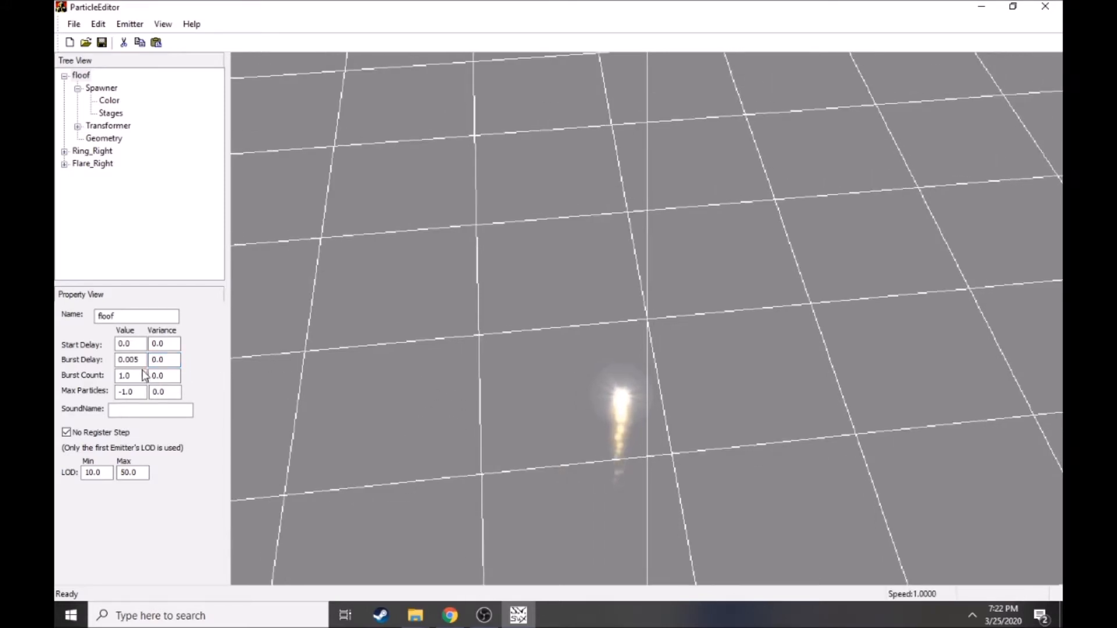
- Try a Burst Count of 2.0 on the floof emitter and restore it to 1.0
drag(603, 349, 559, 314)
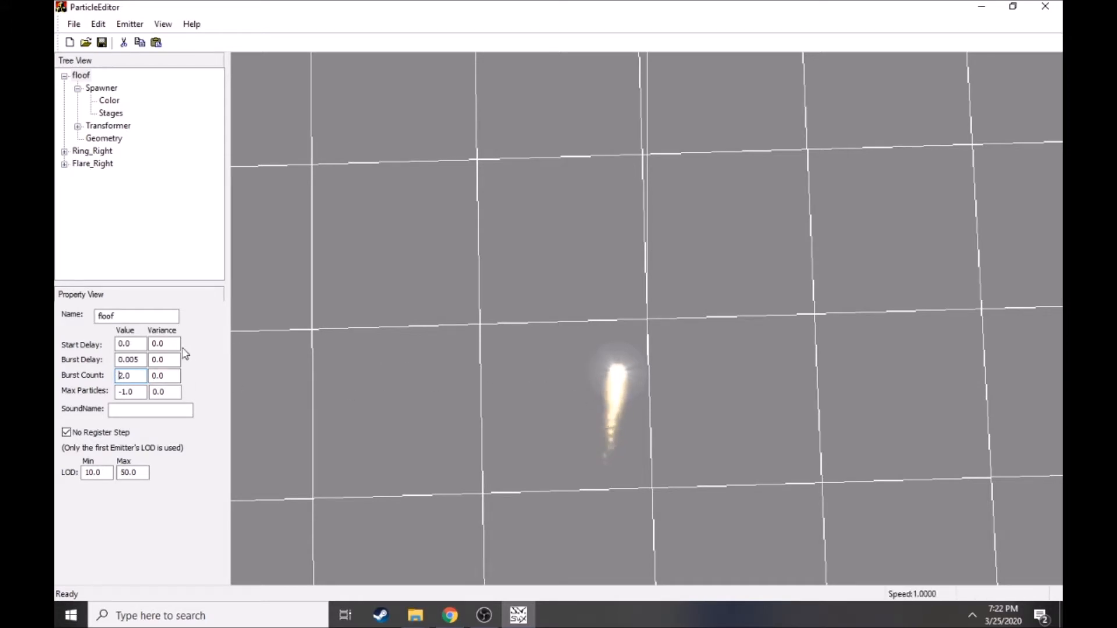
double_click(131, 360)
click(140, 361)
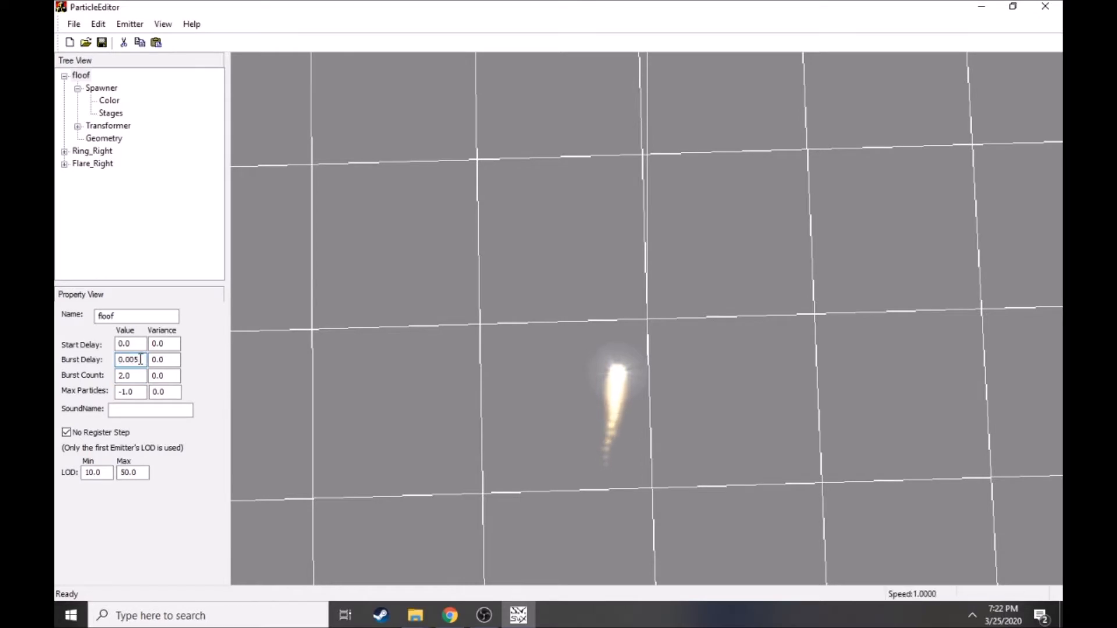
double_click(124, 376)
drag(124, 375, 121, 376)
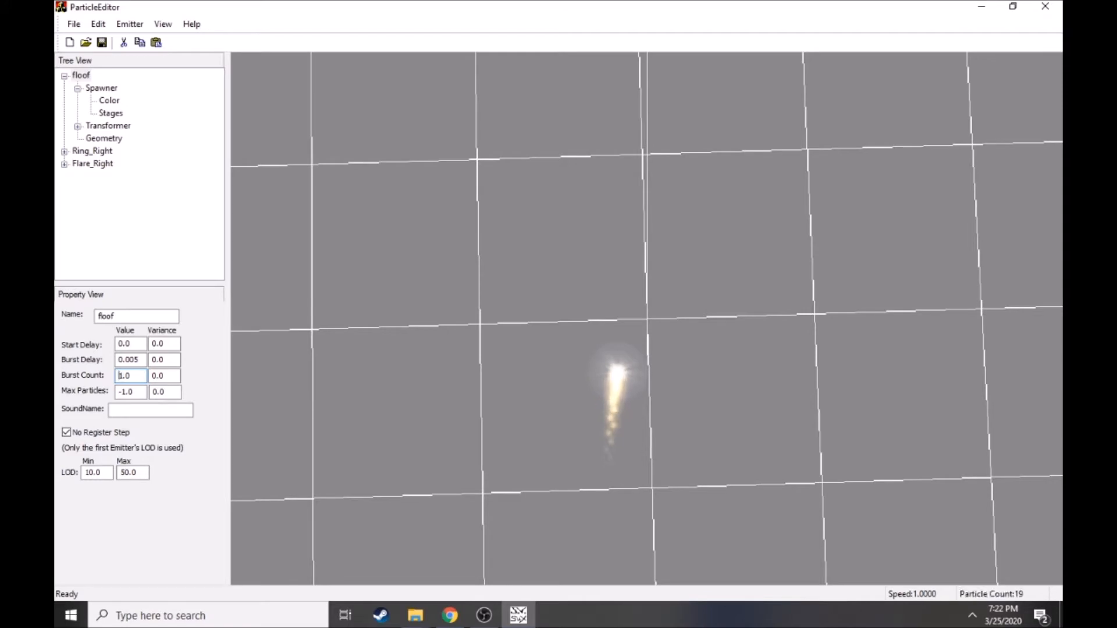
drag(379, 385, 197, 398)
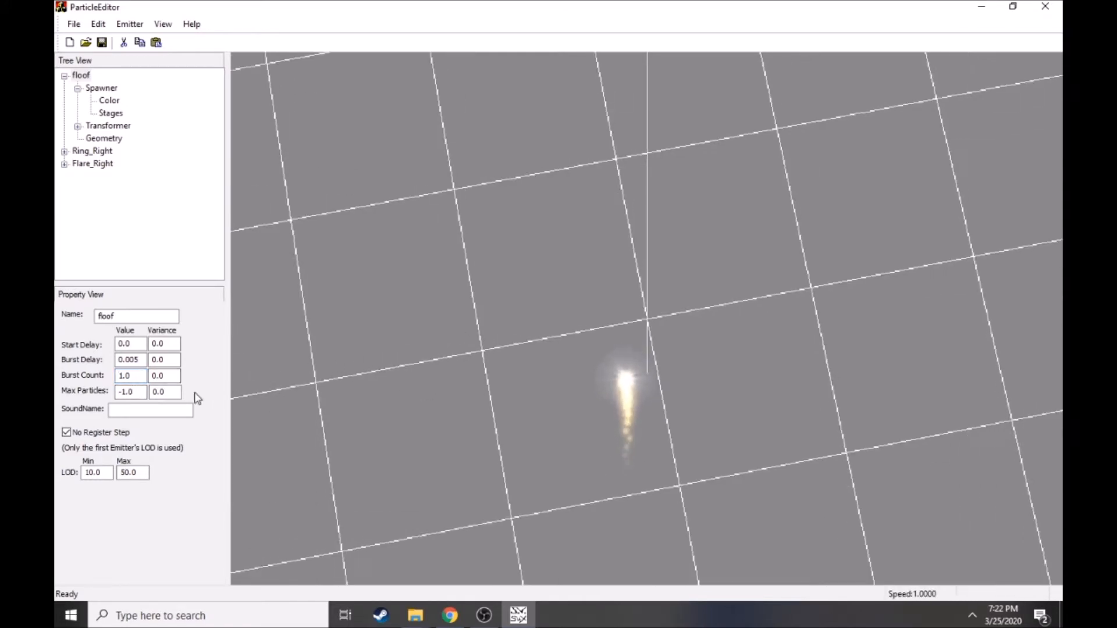
- Set the floof emitter's Max Particles to 150.0 and view the effect from another angle
click(125, 393)
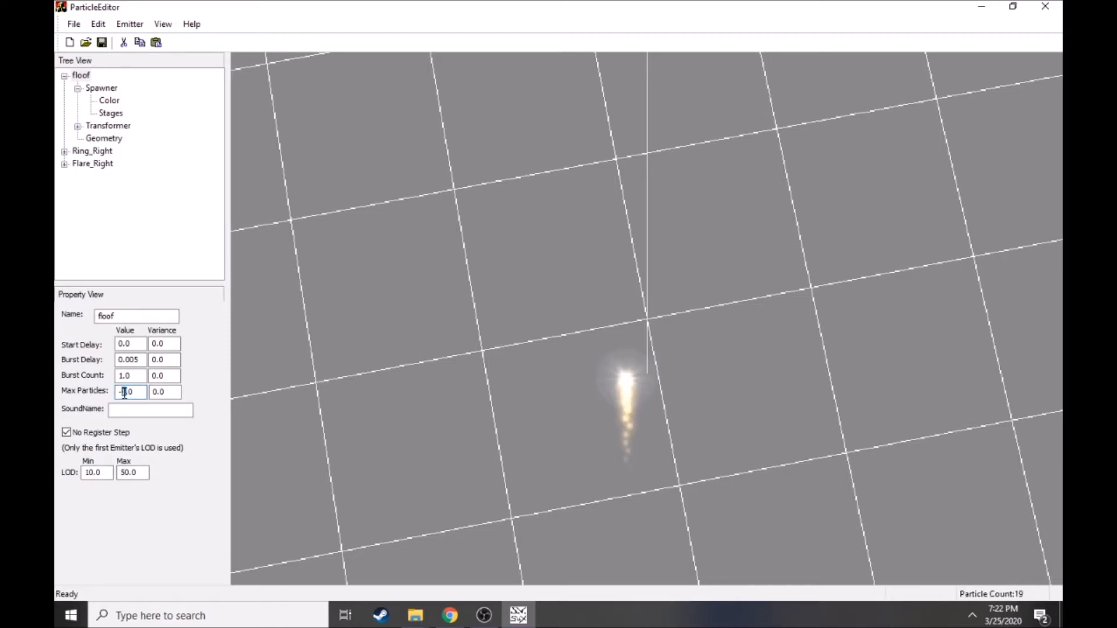
drag(463, 344, 522, 382)
click(126, 394)
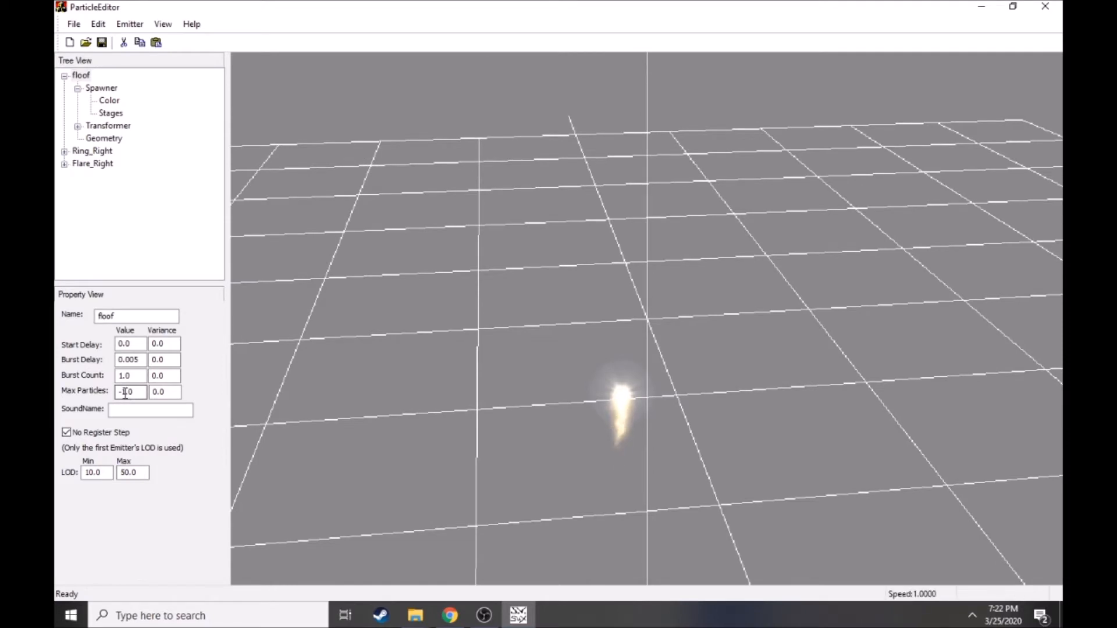
drag(417, 443, 509, 414)
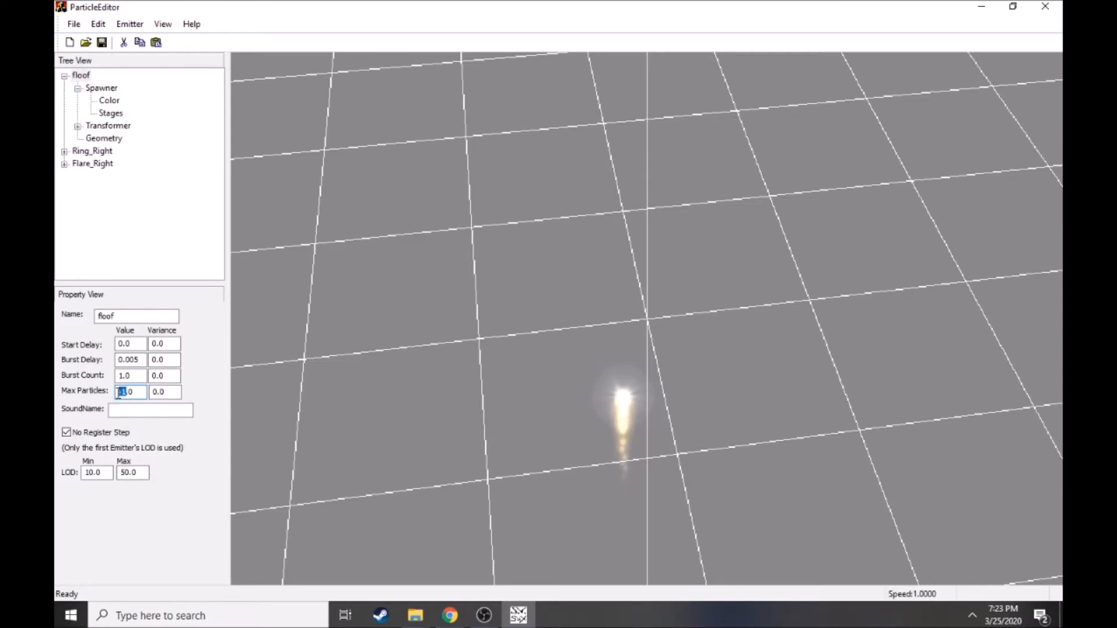
text(15)
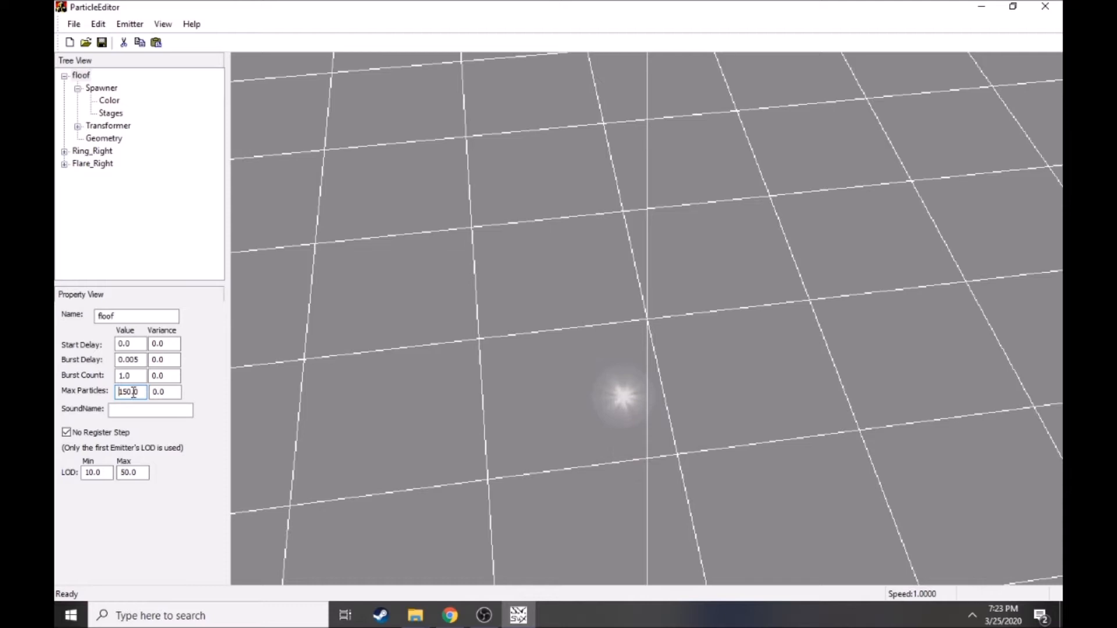
drag(680, 384, 636, 345)
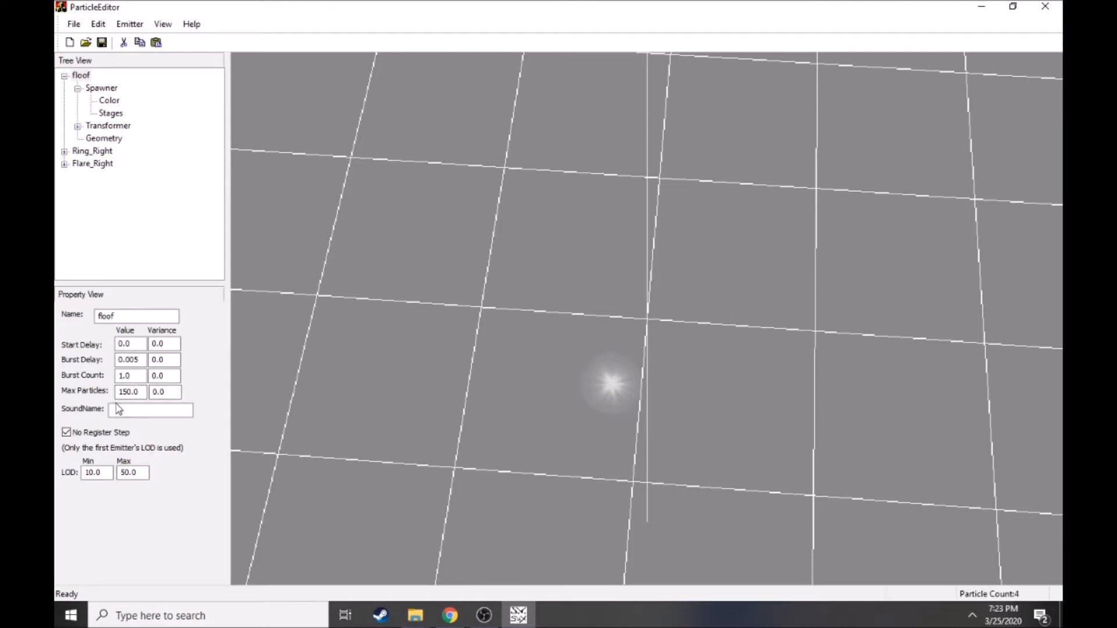
- Try a Max Particles value of 1500.0 on the floof emitter and view the effect from another angle
drag(480, 465, 495, 414)
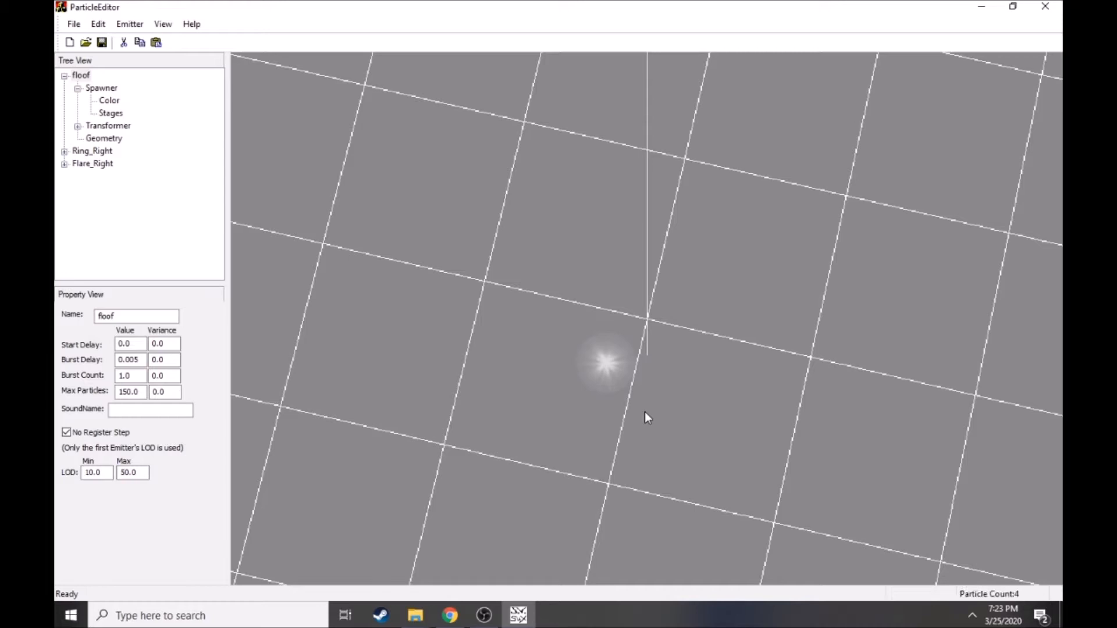
double_click(131, 392)
click(131, 393)
text(1500)
key(Return)
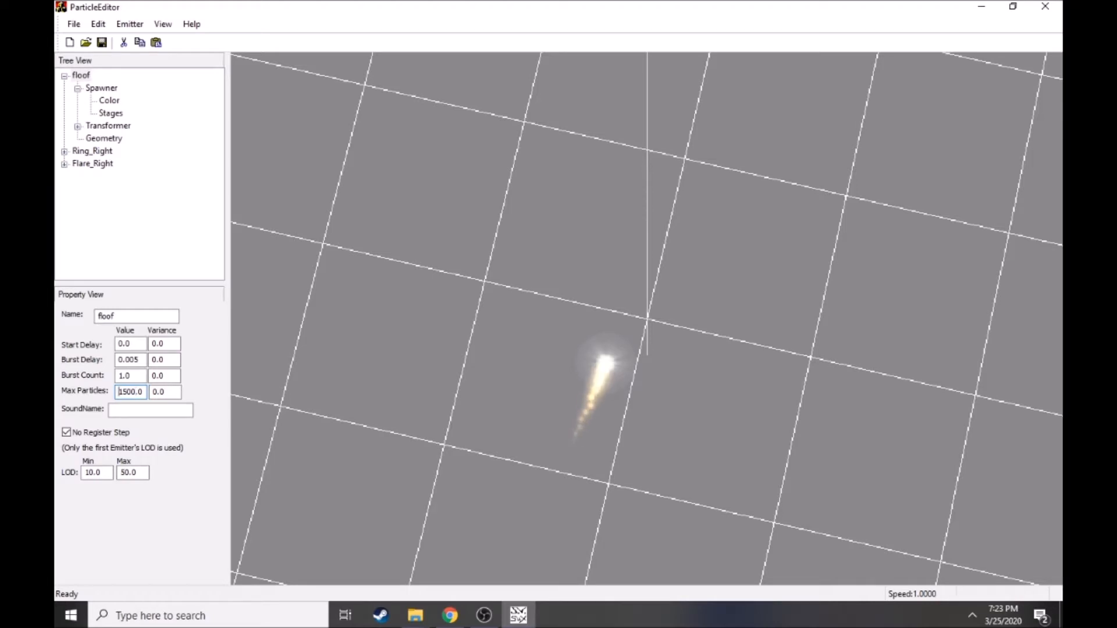
drag(585, 440, 531, 393)
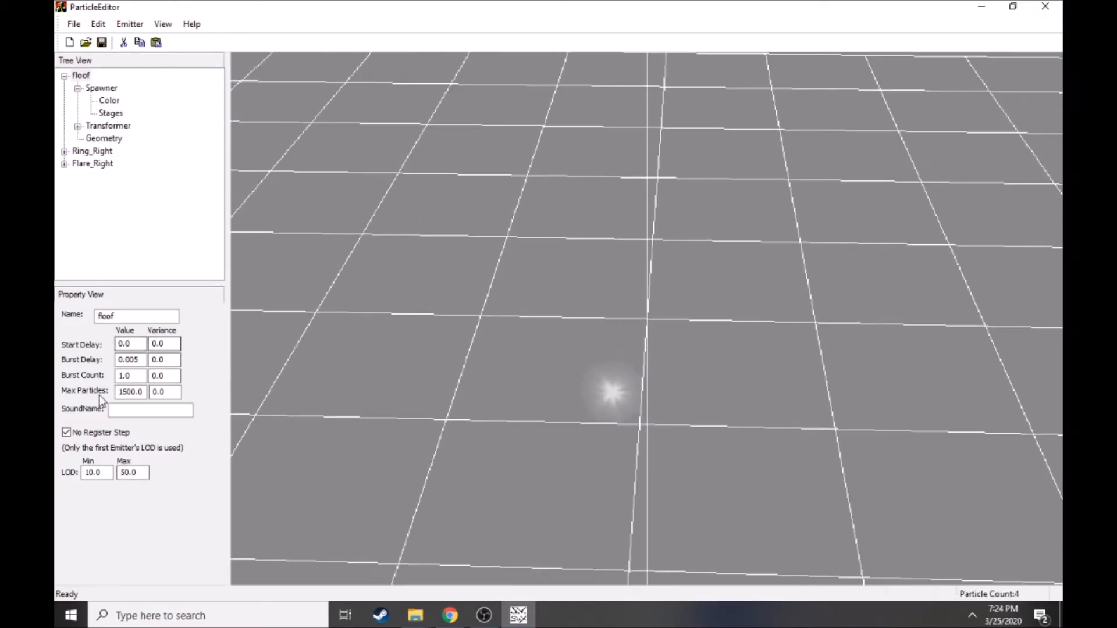
- Try a Max Particles value of 0.0 on the floof emitter and restore it to -1.0
drag(136, 392, 116, 390)
text(0)
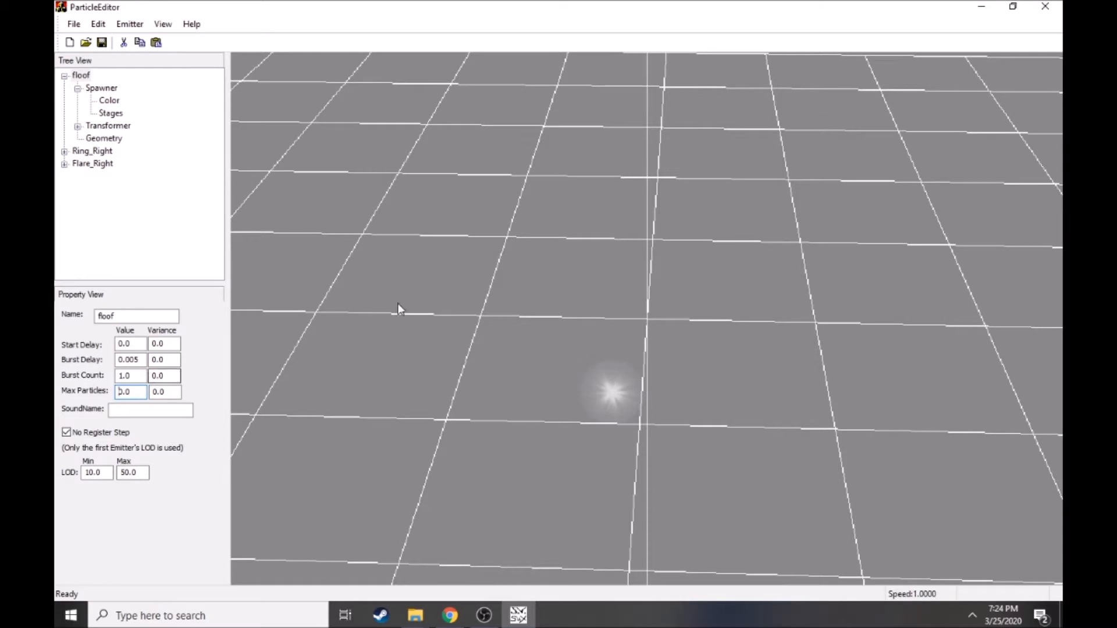
middle_drag(812, 19, 741, 43)
middle_drag(725, 248, 652, 184)
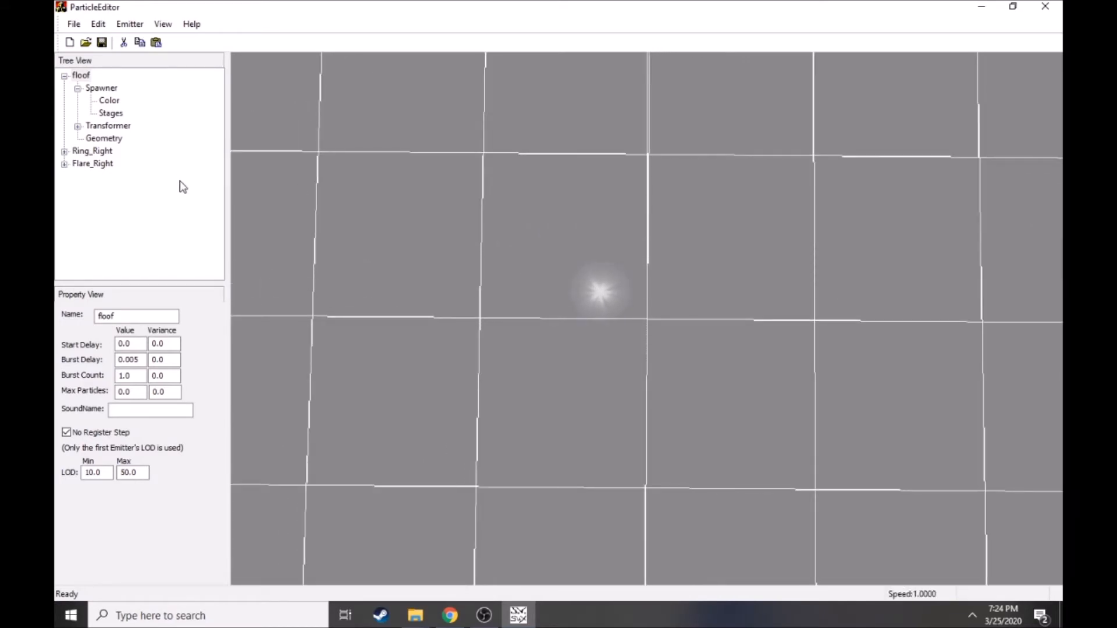
text(-1.0)
middle_drag(652, 279, 515, 230)
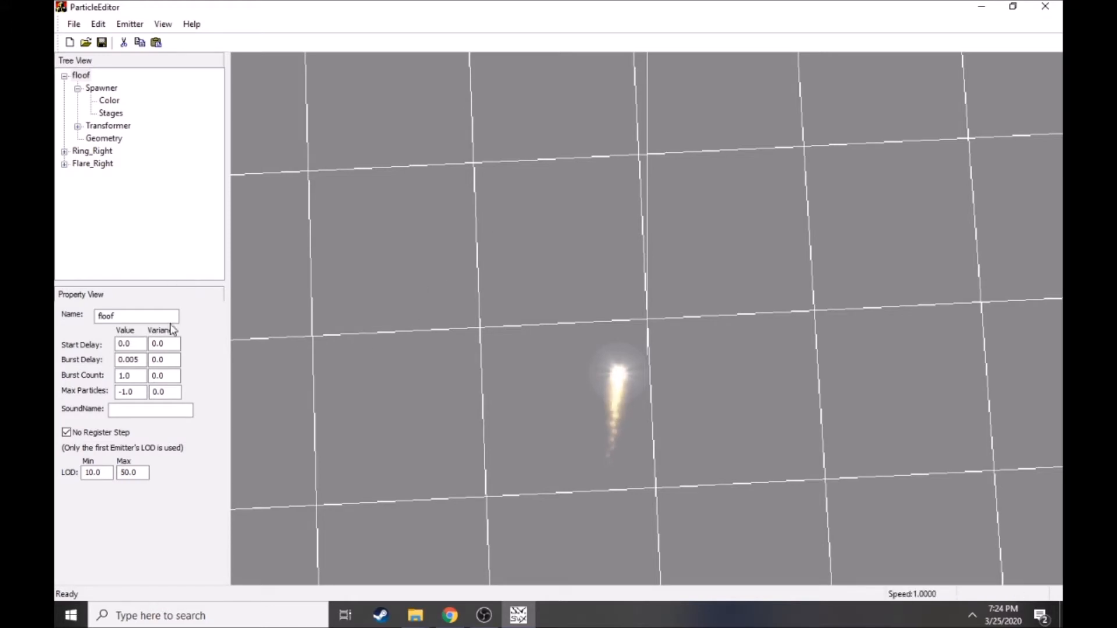
- Inspect the floof emitter's SoundName field and toggle its No Register Step option off and back on
click(126, 411)
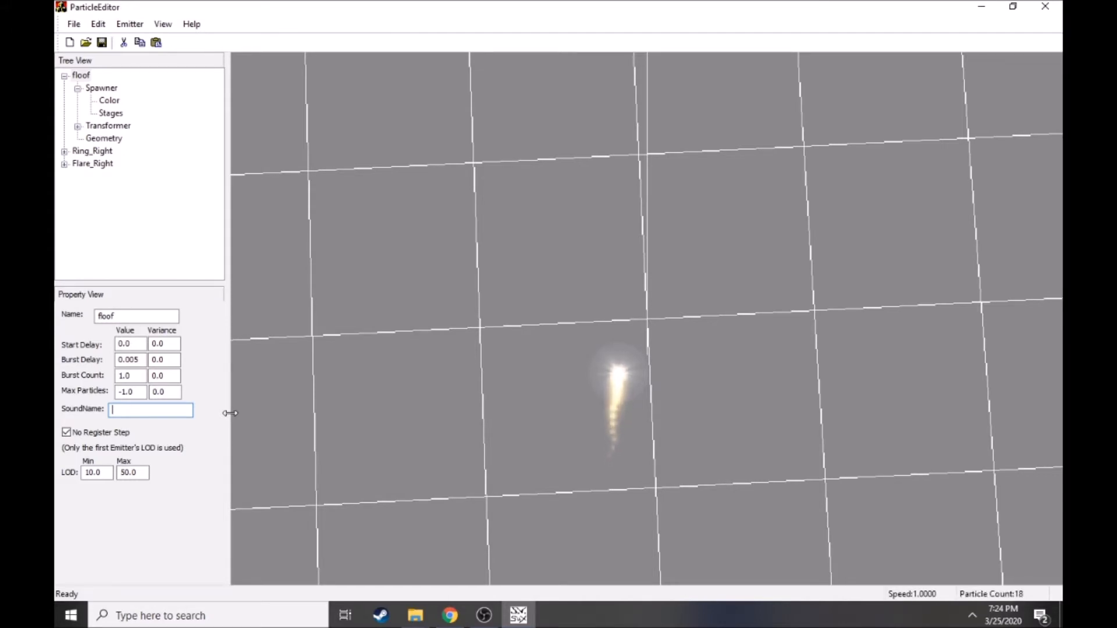
drag(230, 413, 219, 412)
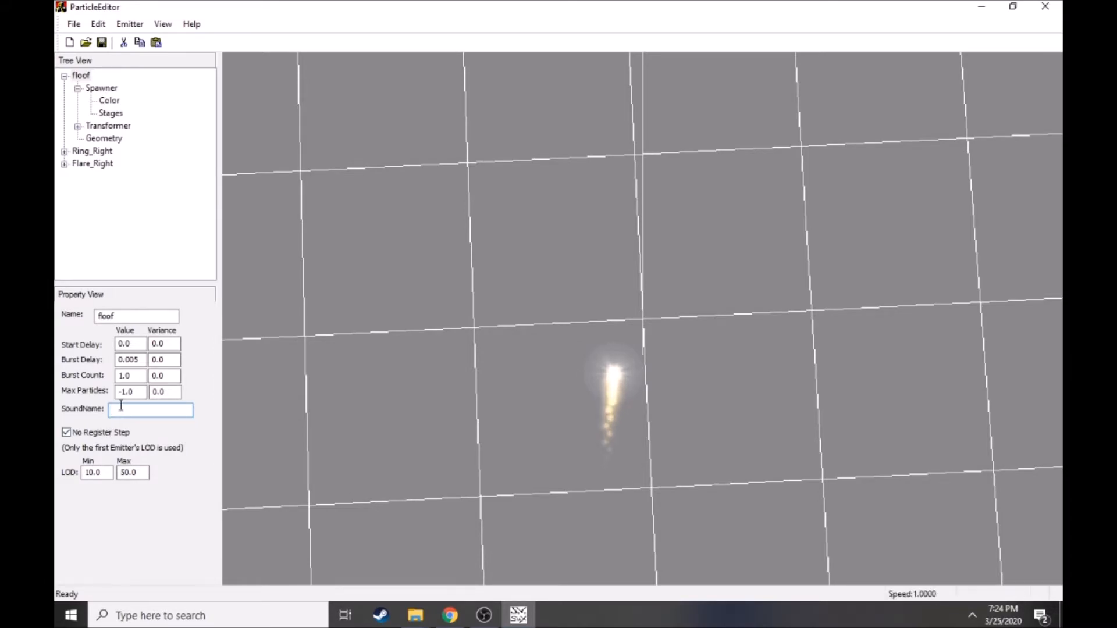
click(66, 432)
click(67, 433)
click(67, 433)
- Examine the floof emitter's minimum and maximum LOD values
drag(136, 473, 80, 476)
click(93, 473)
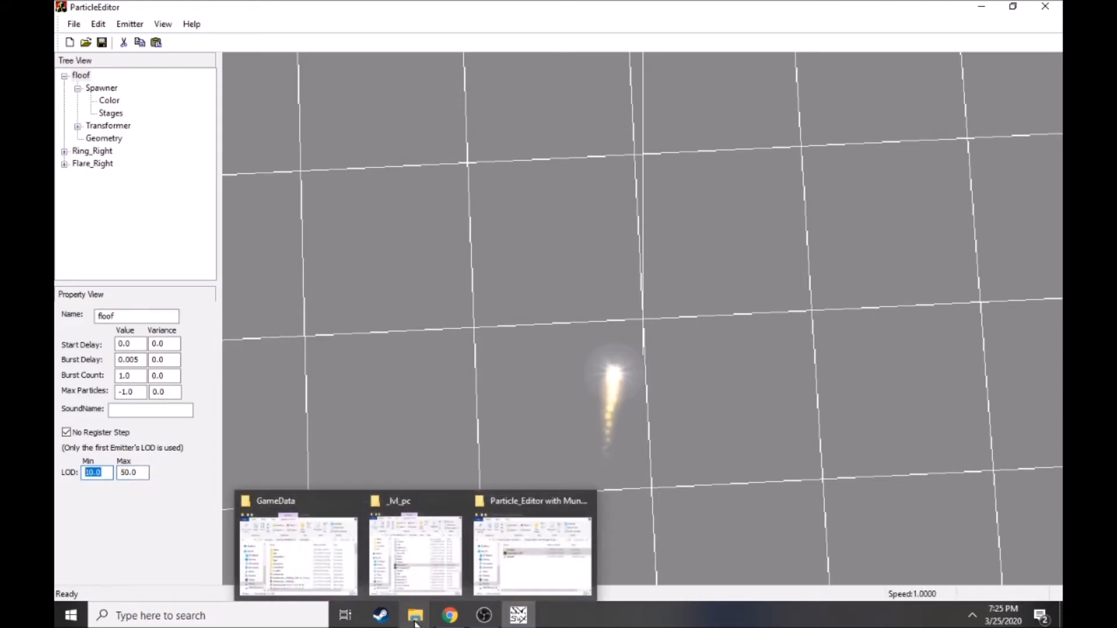
click(138, 474)
double_click(138, 473)
drag(102, 474, 93, 475)
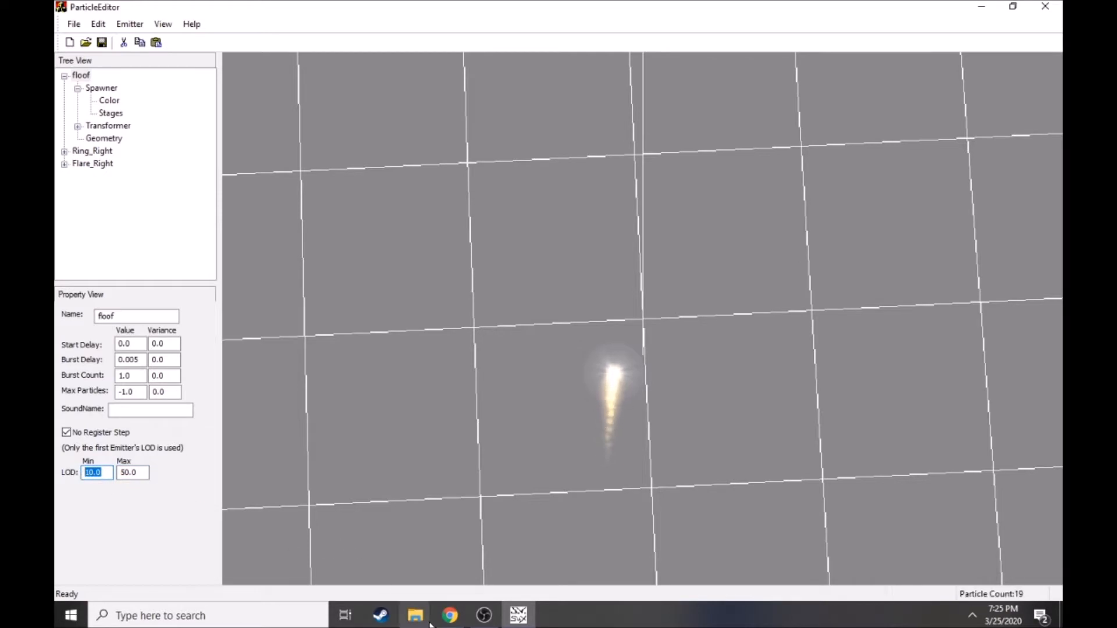
mouse_move(415, 615)
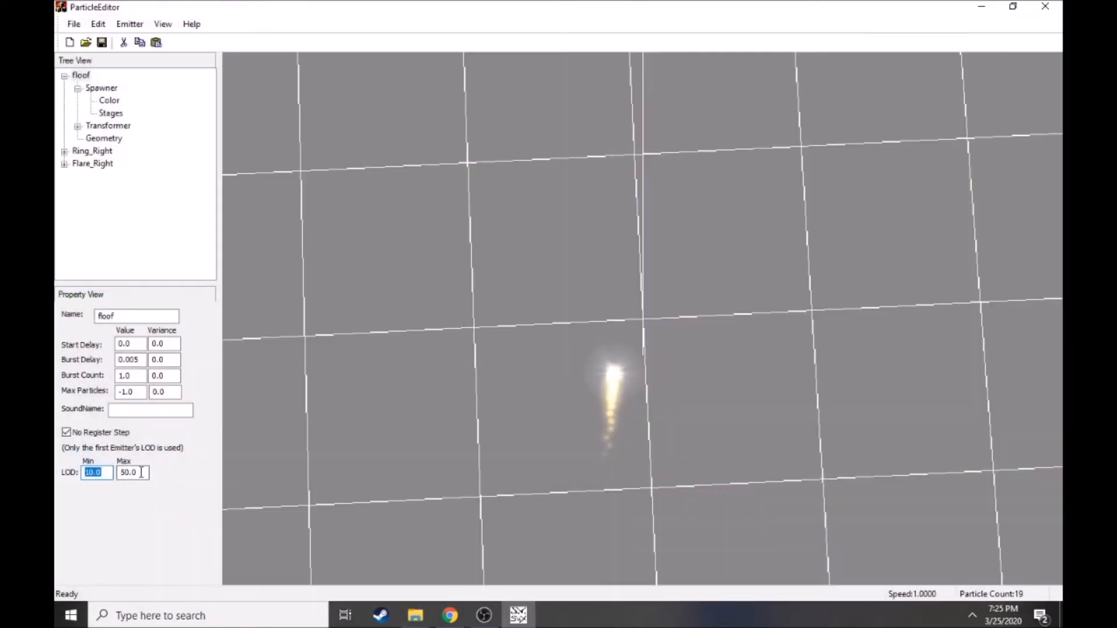
drag(146, 473, 113, 468)
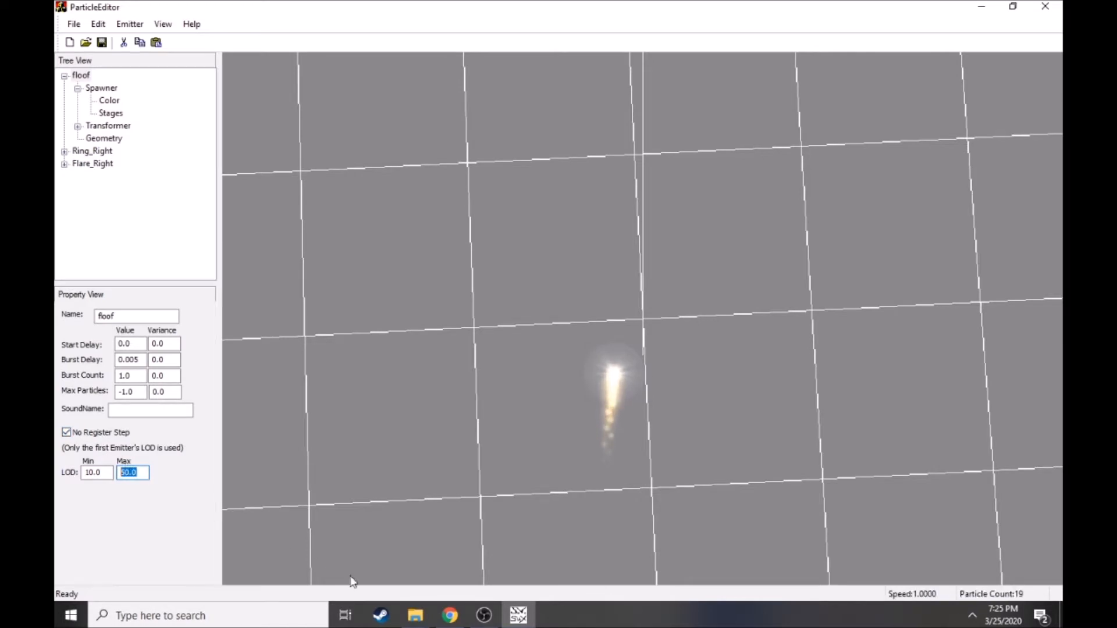
mouse_move(415, 615)
mouse_move(320, 569)
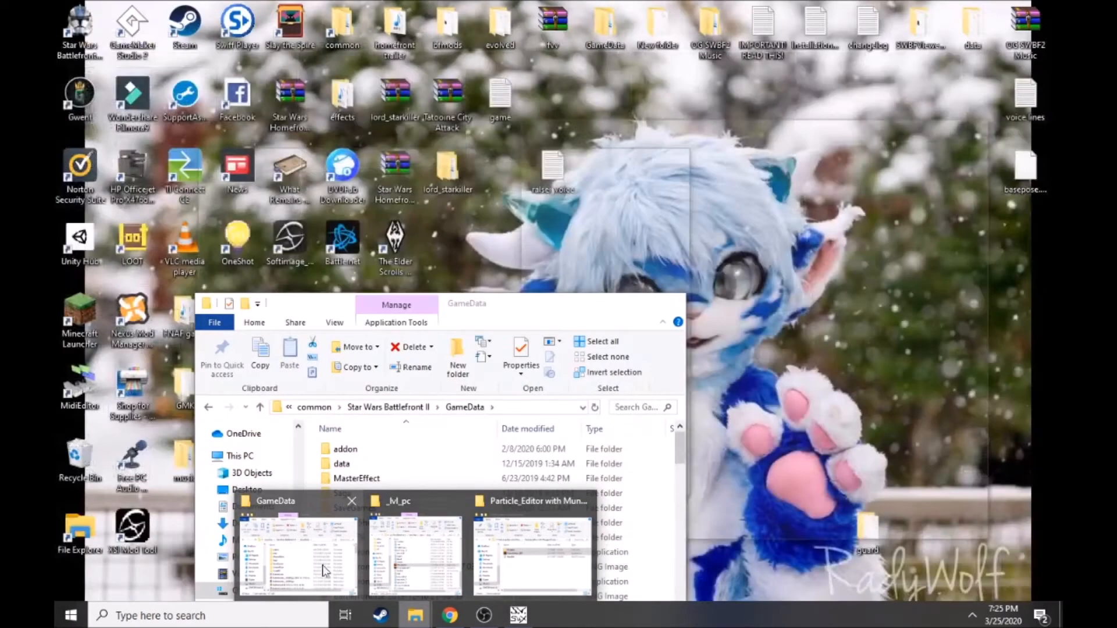
click(414, 622)
click(414, 622)
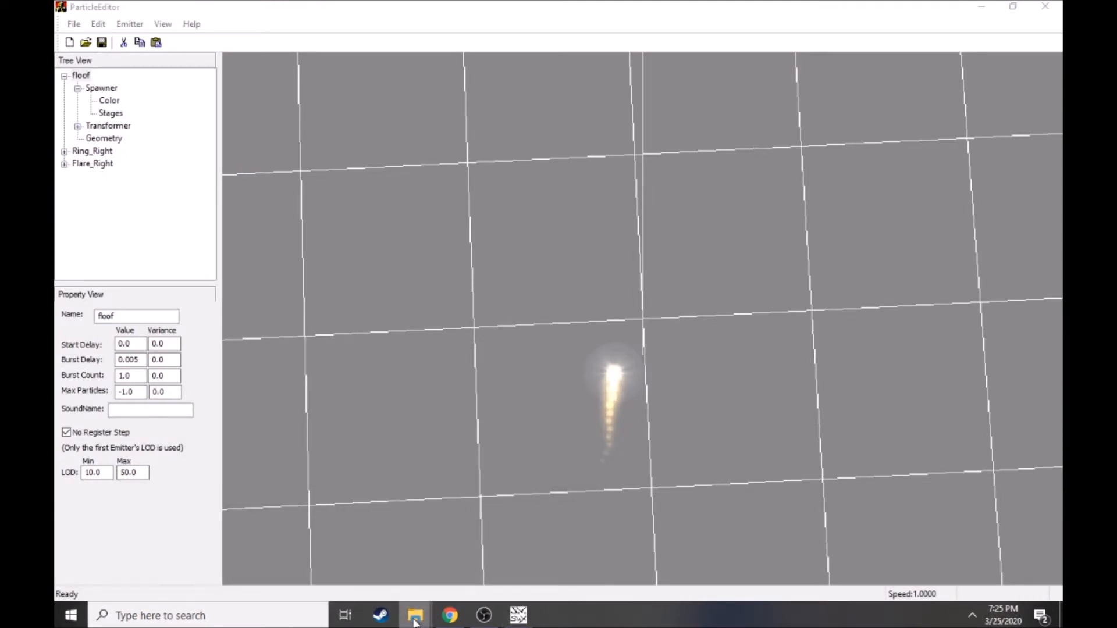
right_click(414, 622)
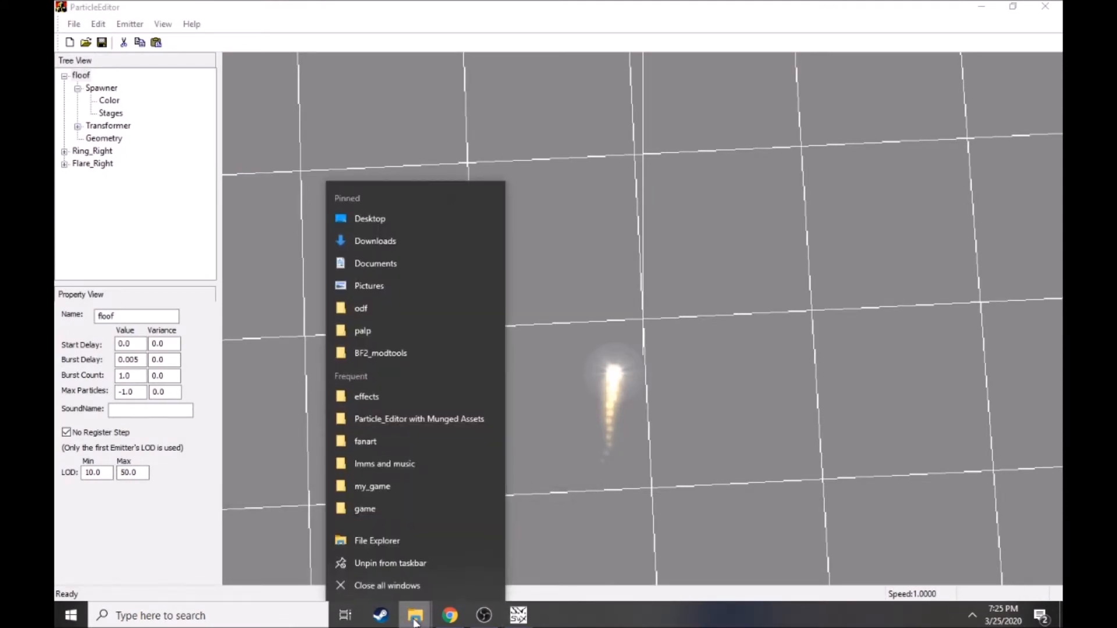
click(401, 547)
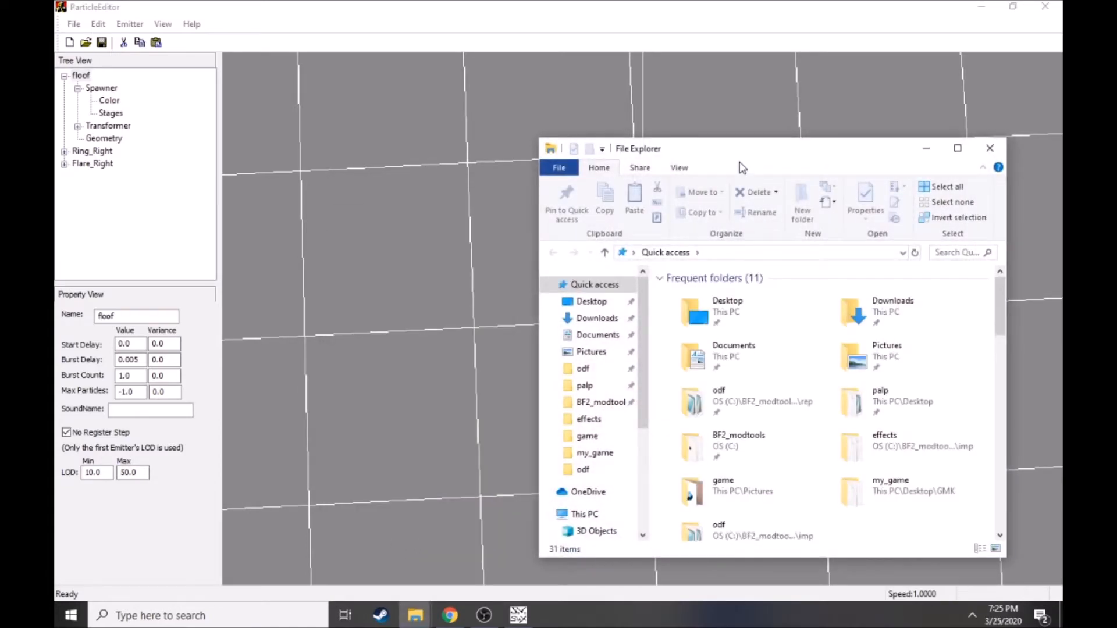
drag(737, 161, 773, 174)
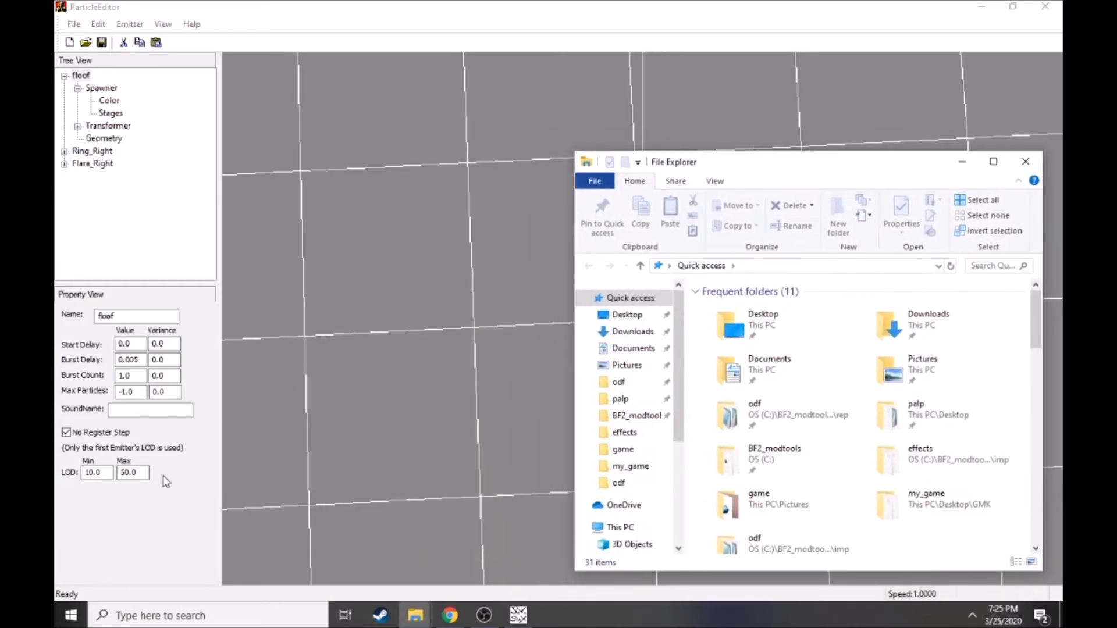
- Set the floof emitter's maximum LOD to 500.0
click(131, 472)
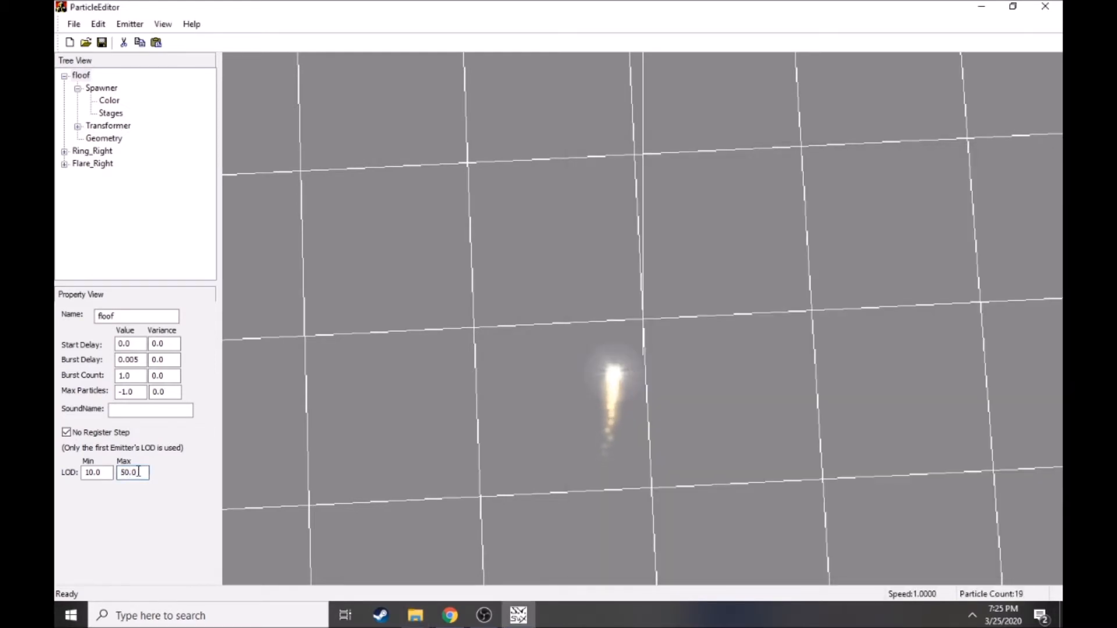
text(000)
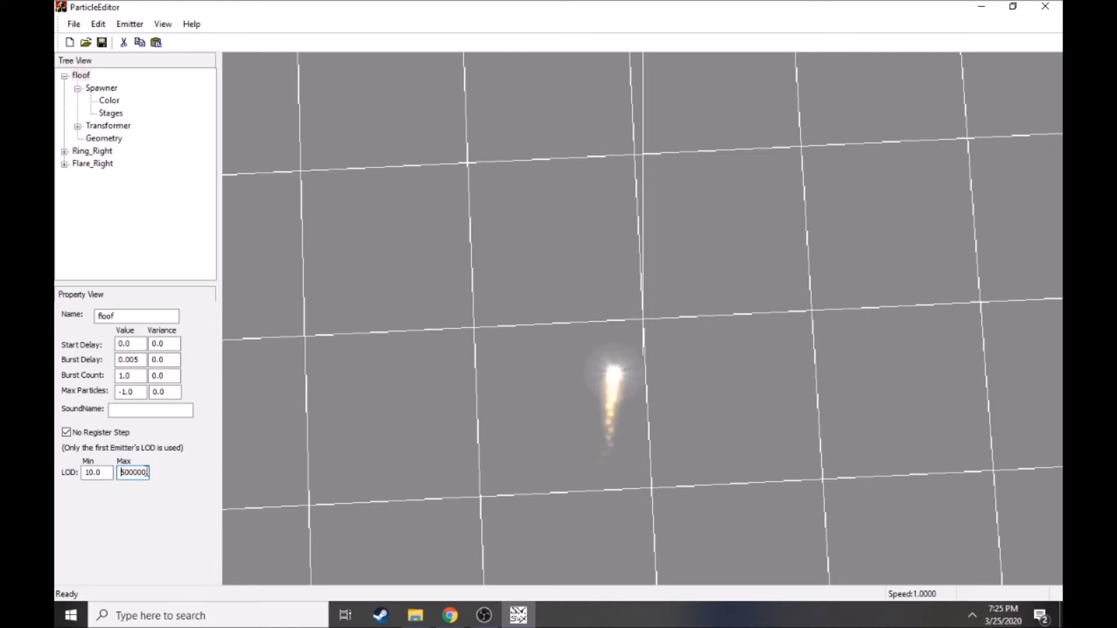
drag(145, 472, 130, 473)
key(BackSpace)
key(Left)
key(Left)
- Switch to the GameData File Explorer window and browse to C:\BF2_modtools\data_ZZX\Sides\Common\effects
mouse_move(411, 620)
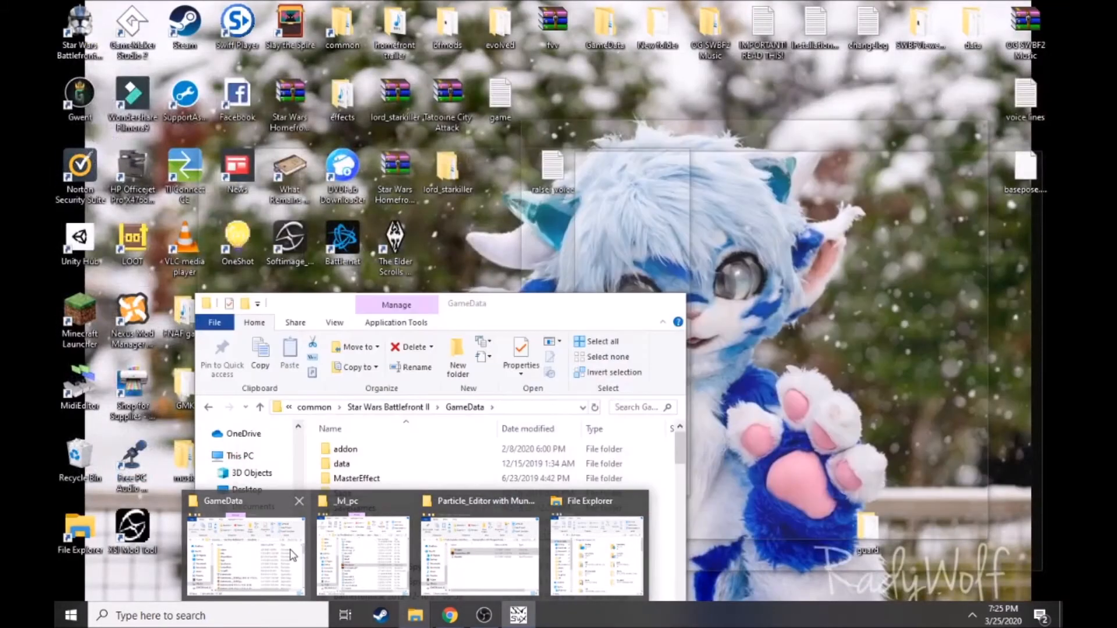
click(244, 552)
drag(506, 308, 778, 145)
click(517, 426)
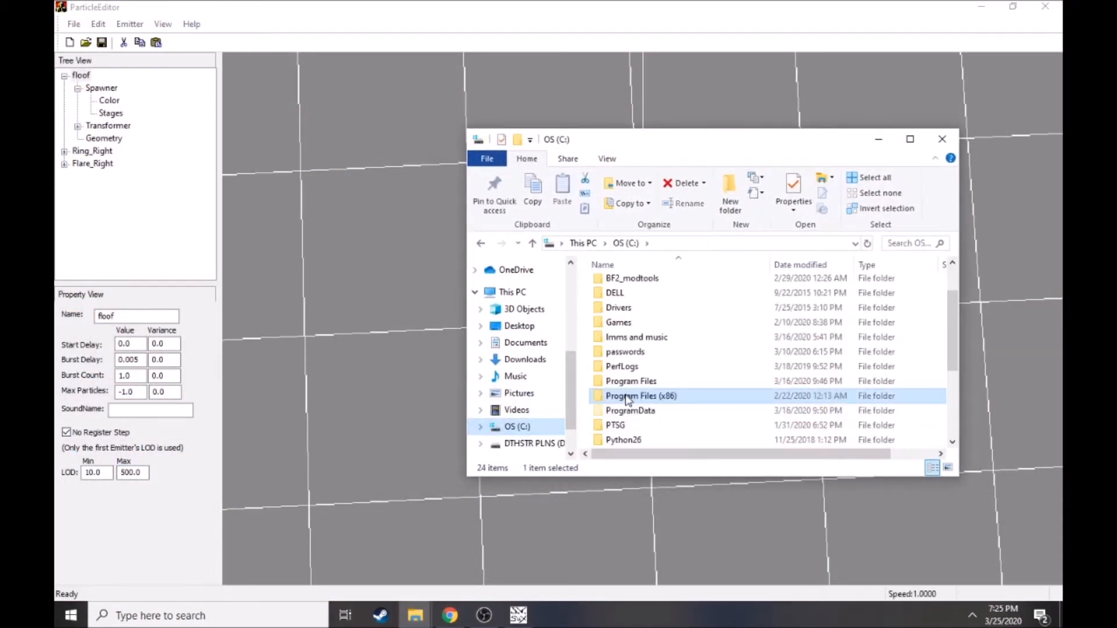
double_click(628, 311)
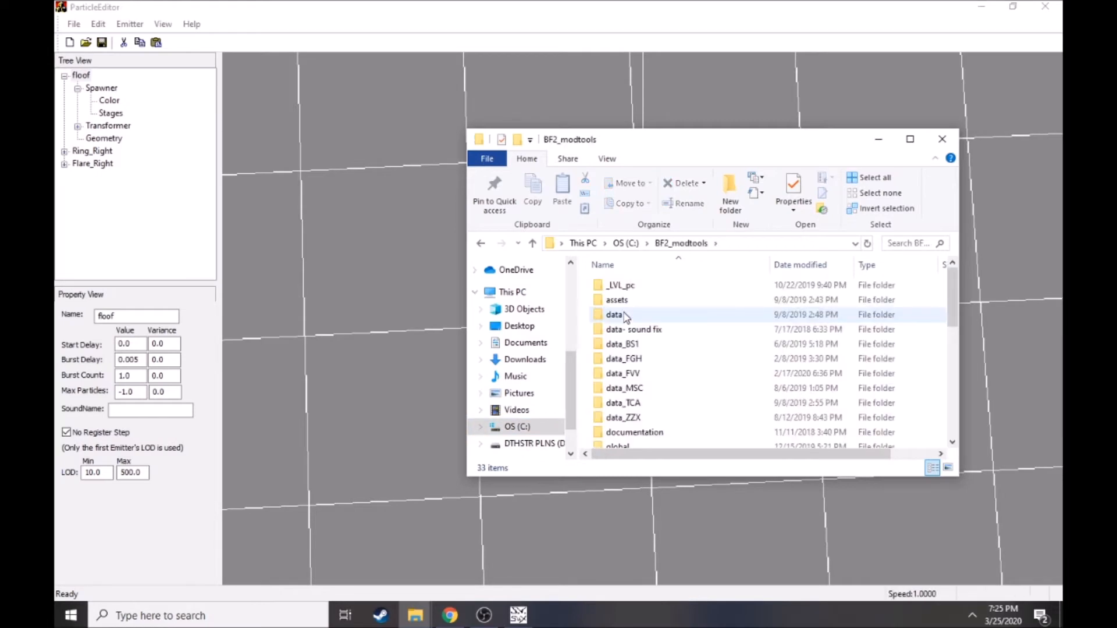
scroll(638, 381, down, 1)
click(639, 381)
double_click(639, 381)
scroll(638, 379, down, 1)
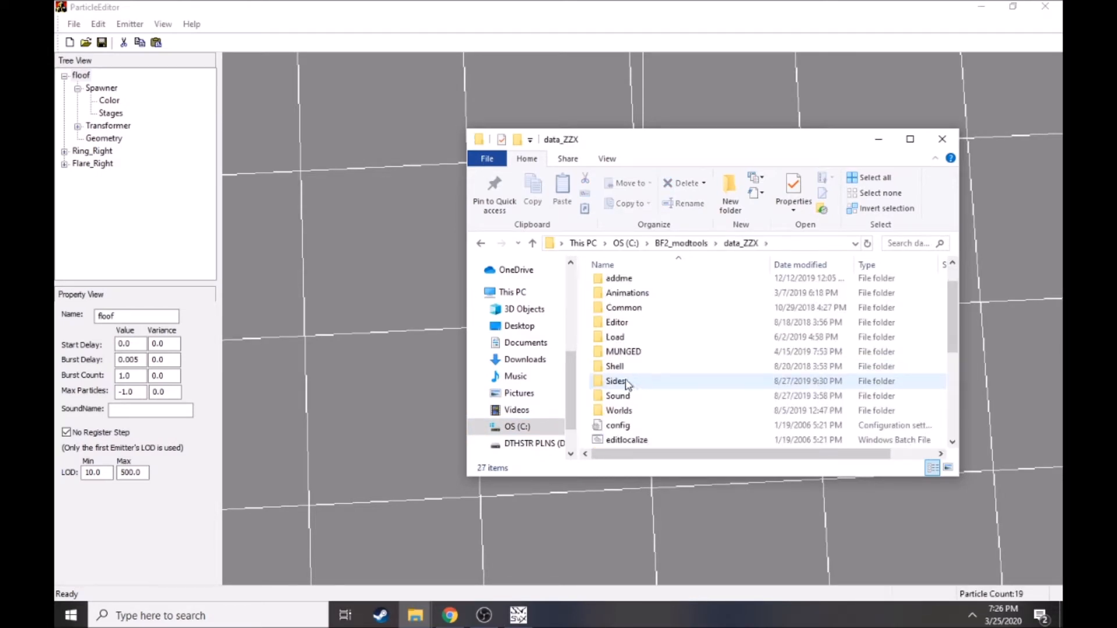
double_click(638, 382)
double_click(628, 314)
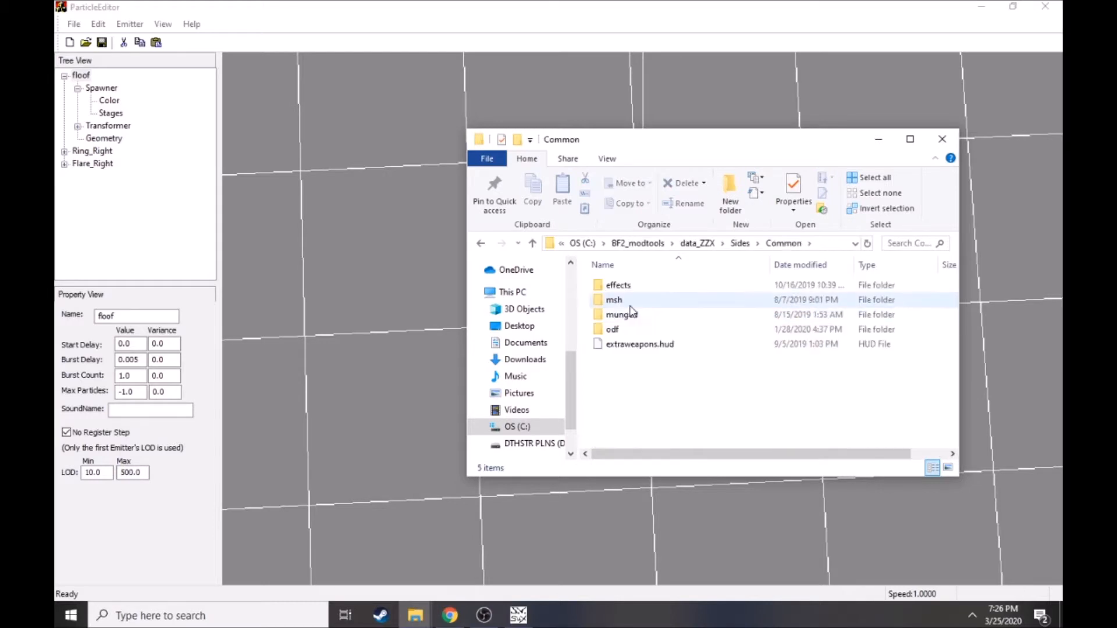
double_click(630, 290)
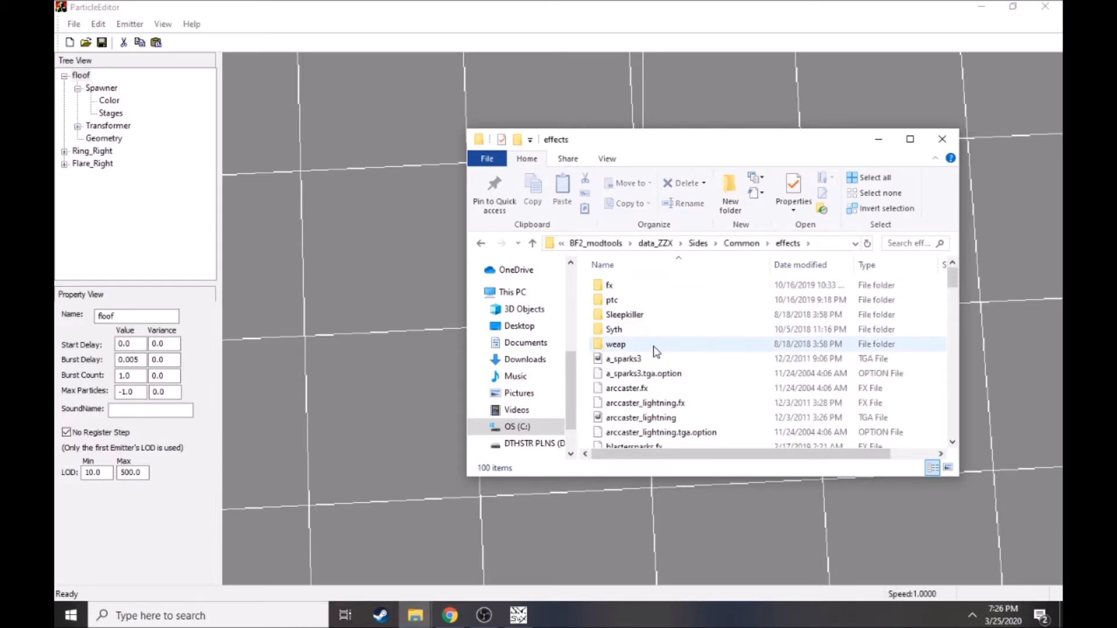
- Open blastersparks.fx from the effects folder in Notepad and maximize its window
scroll(655, 351, down, 2)
scroll(656, 351, down, 1)
double_click(637, 323)
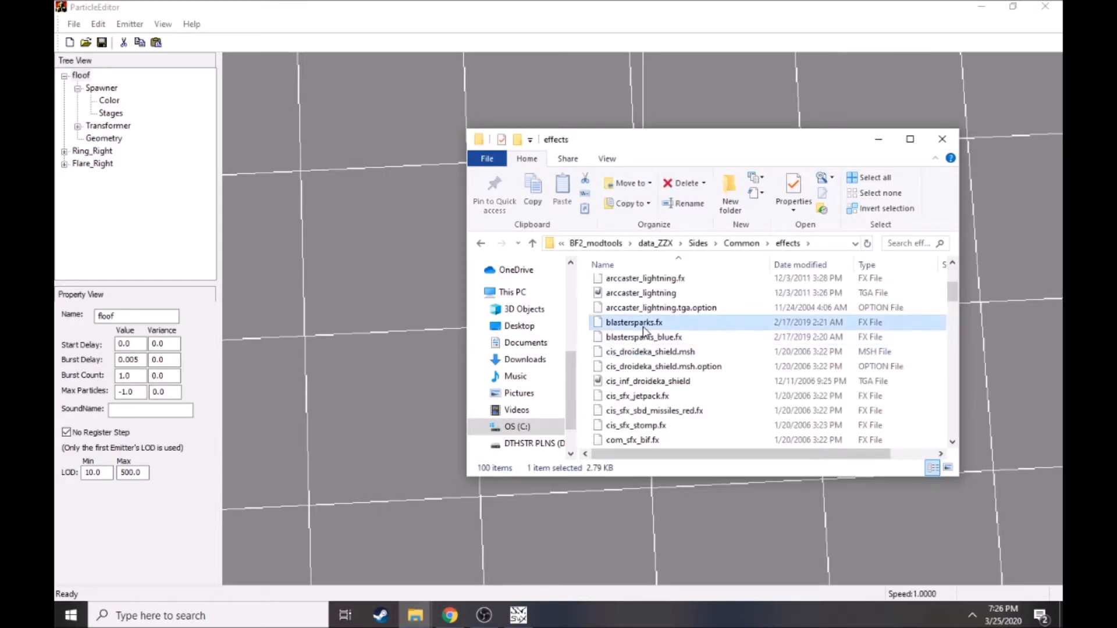
click(677, 387)
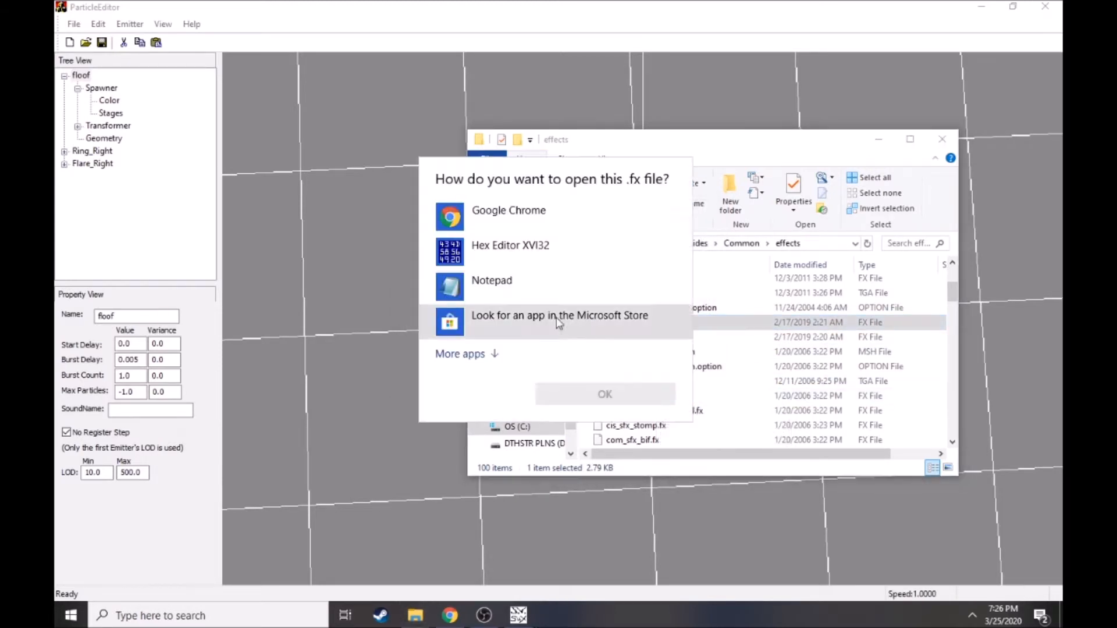
double_click(507, 284)
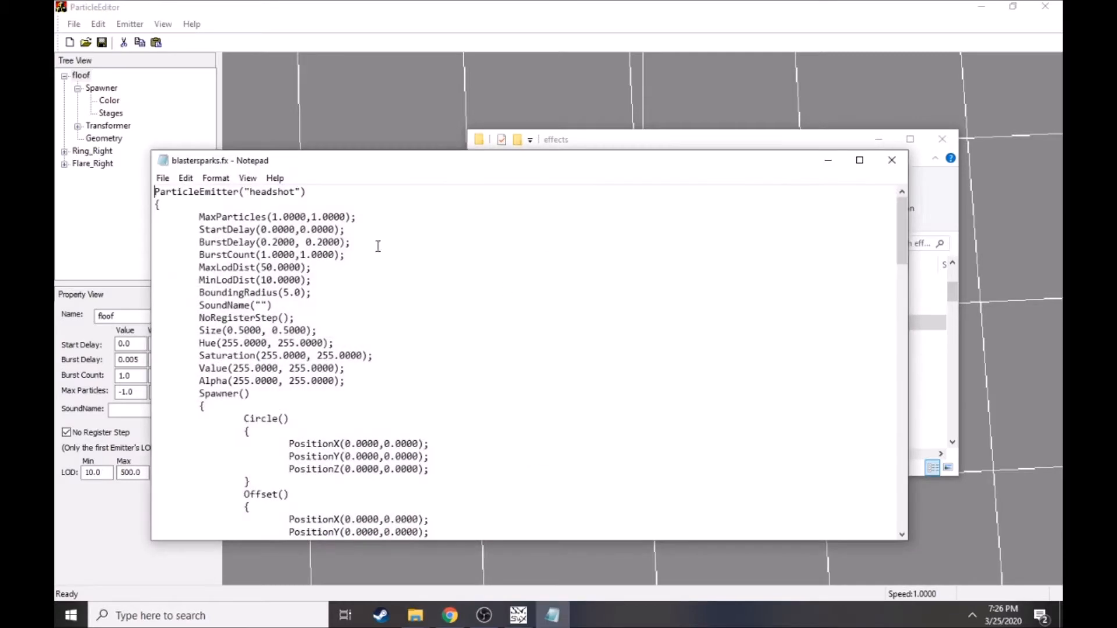
double_click(317, 166)
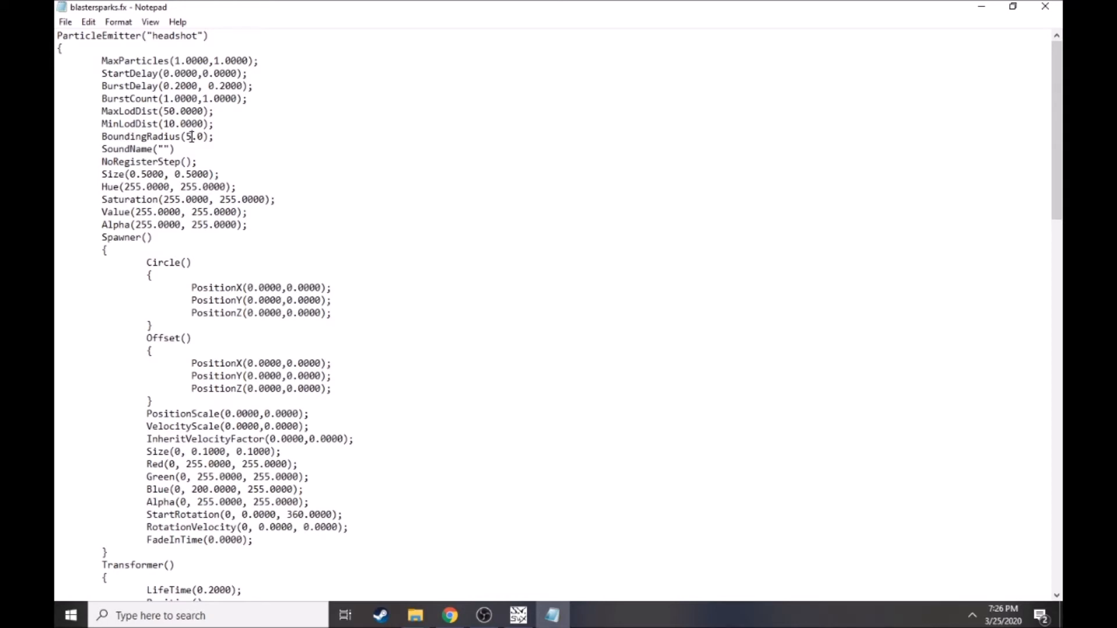
- Try a BoundingRadius of 500.0 for the headshot emitter and close blastersparks.fx without saving
text(00)
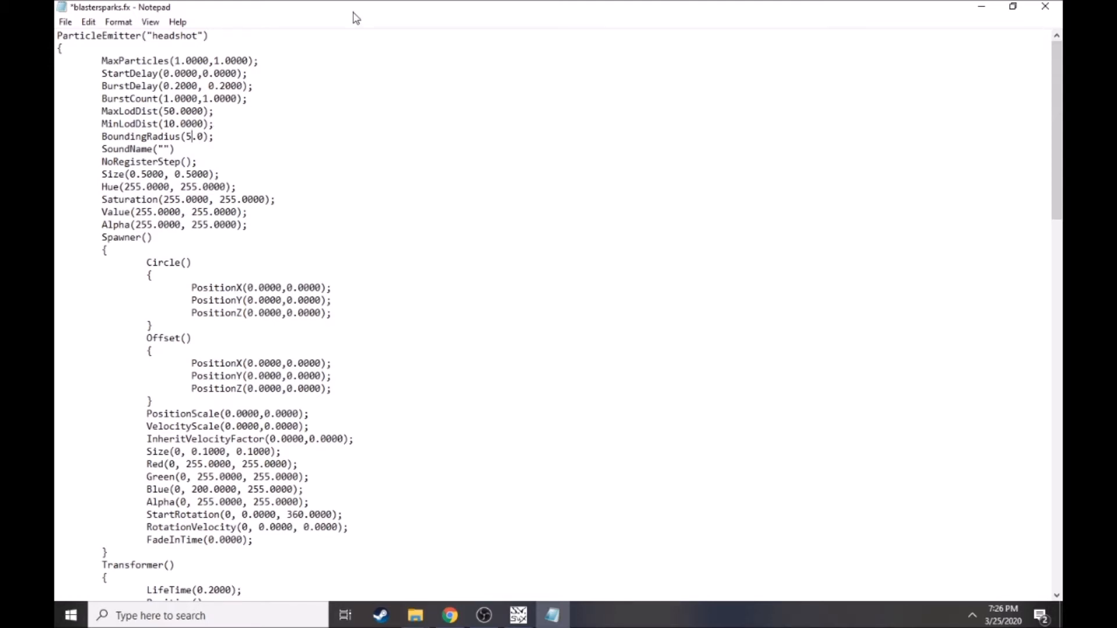
click(1060, 7)
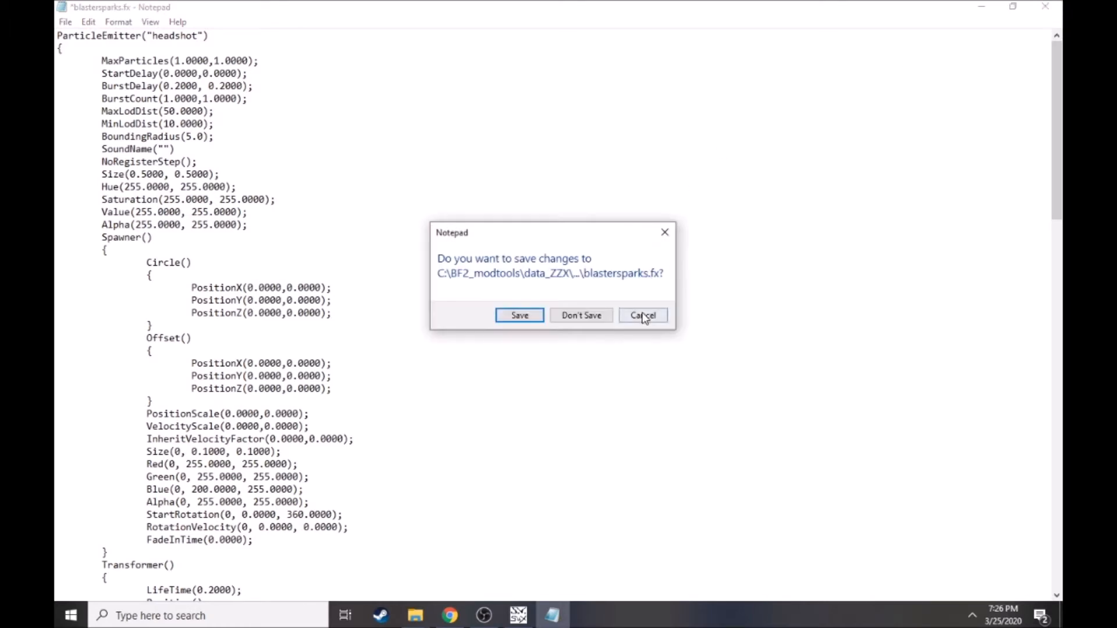
click(581, 317)
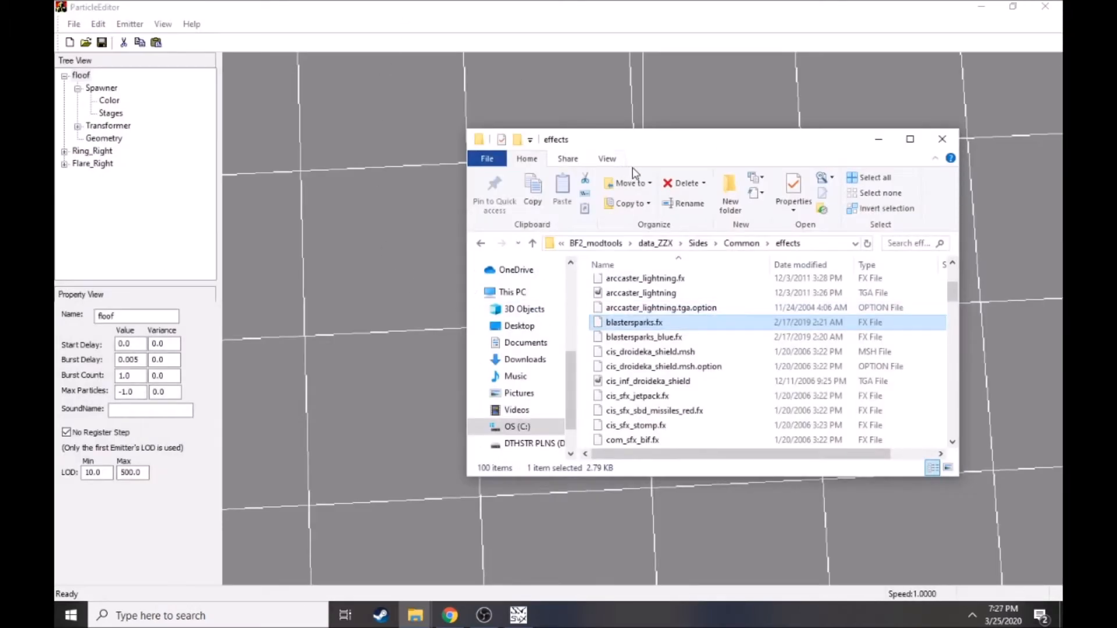
- Switch back to ParticleEditor and show the Color properties of the floof emitter's Spawner
click(348, 10)
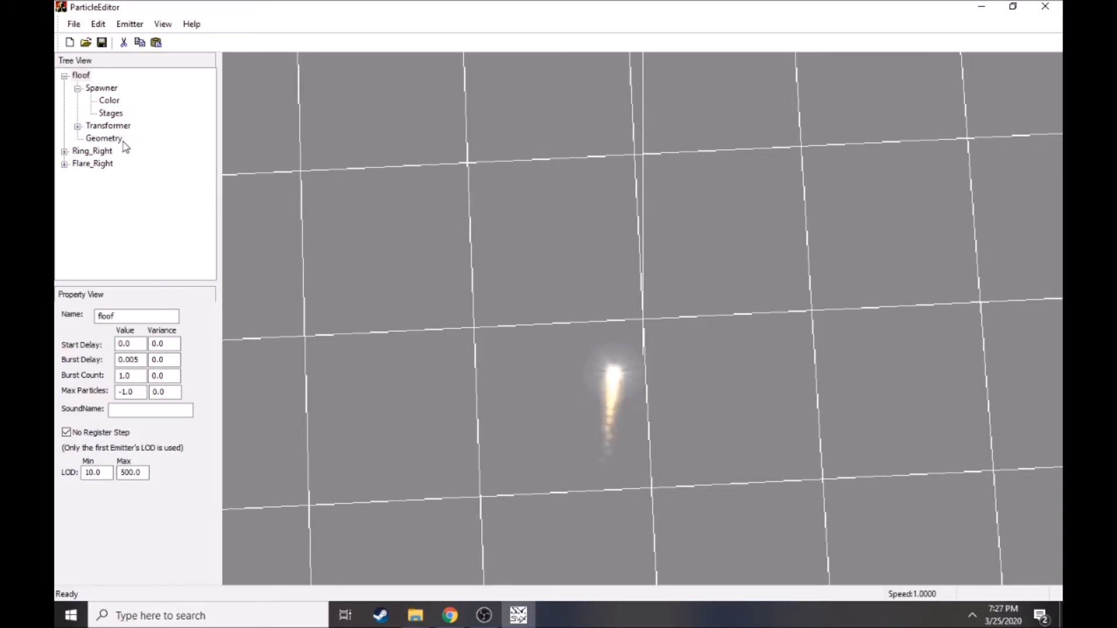
click(111, 102)
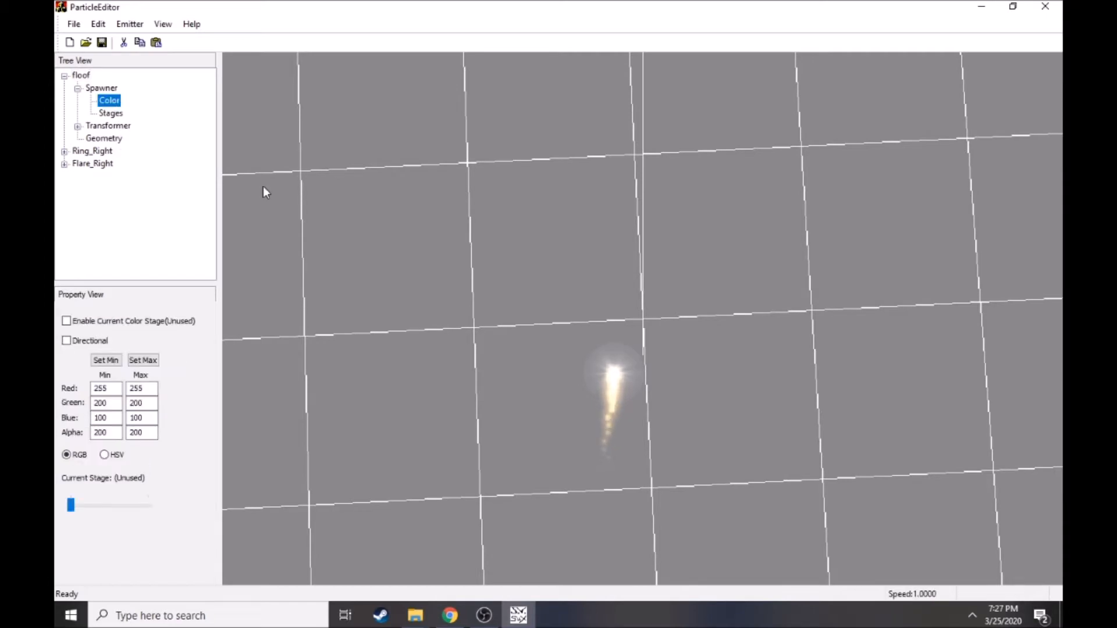
drag(624, 324, 611, 390)
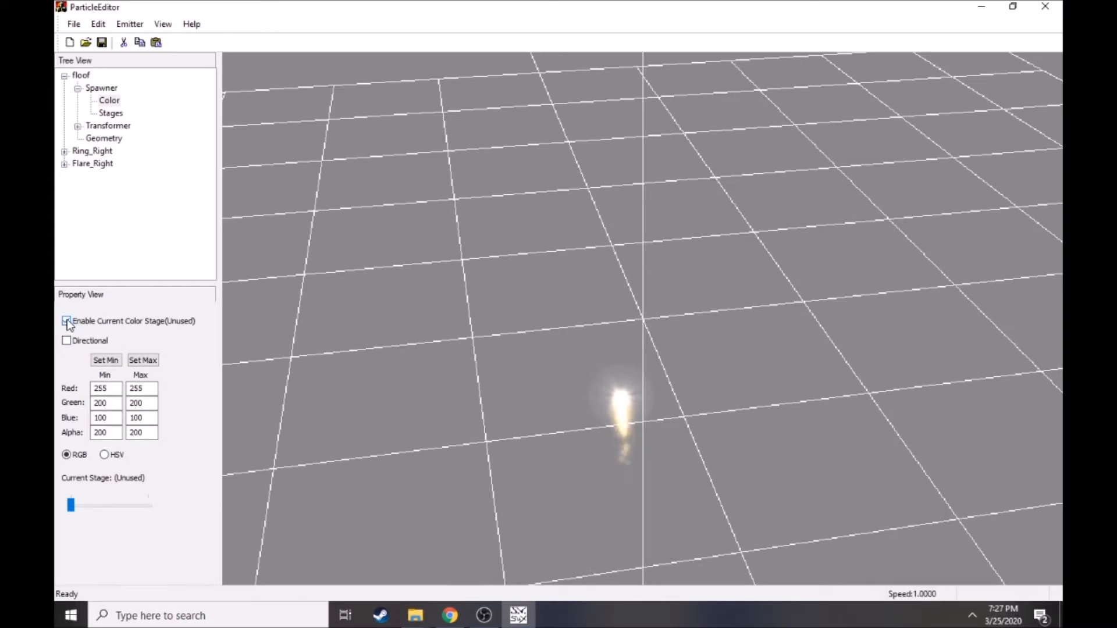
- Try the Directional option and the HSV color mode on the floof Spawner's color, restoring non-directional RGB
click(67, 342)
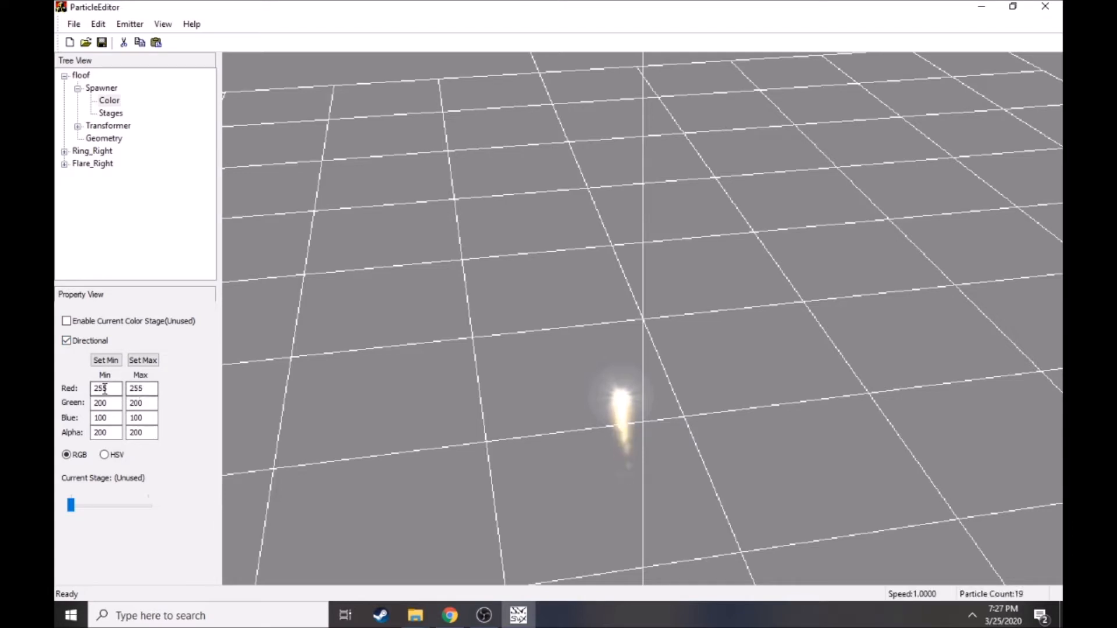
click(67, 342)
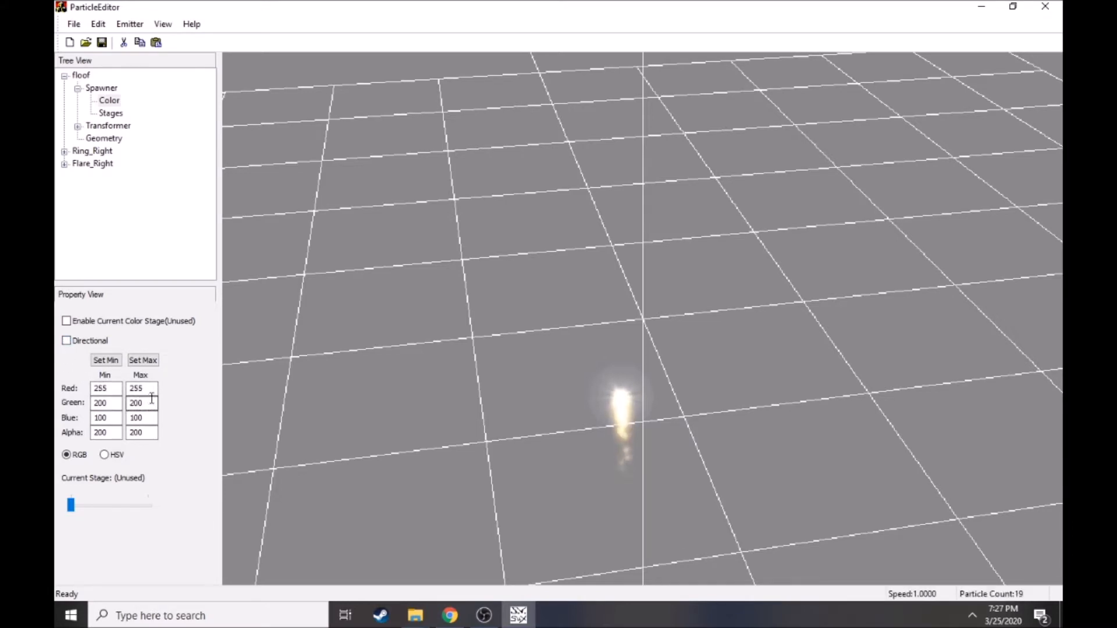
click(104, 455)
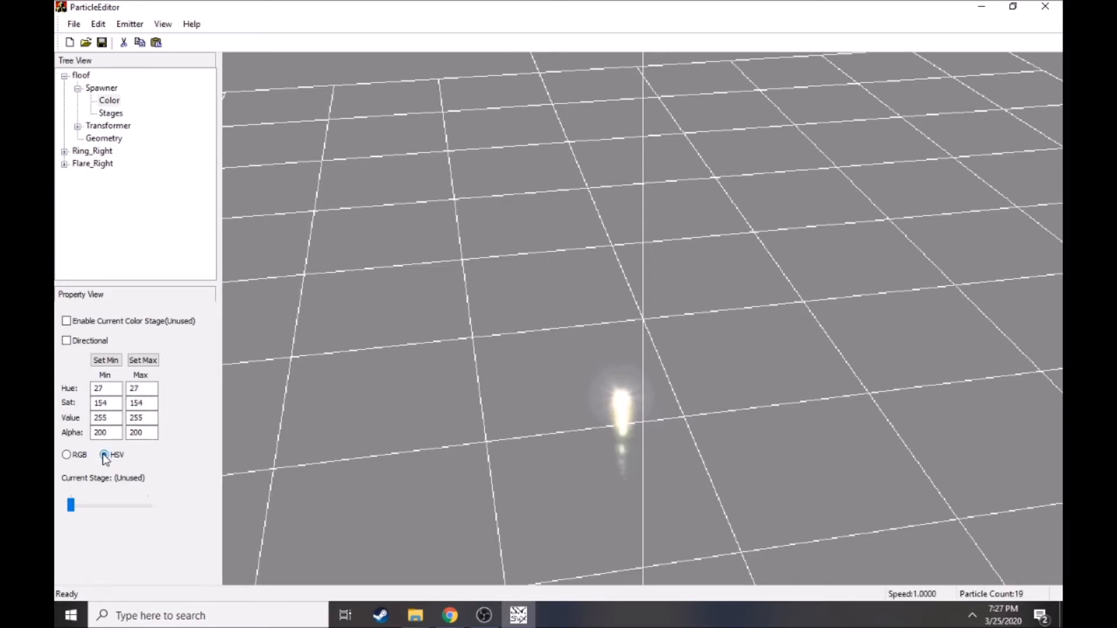
click(66, 456)
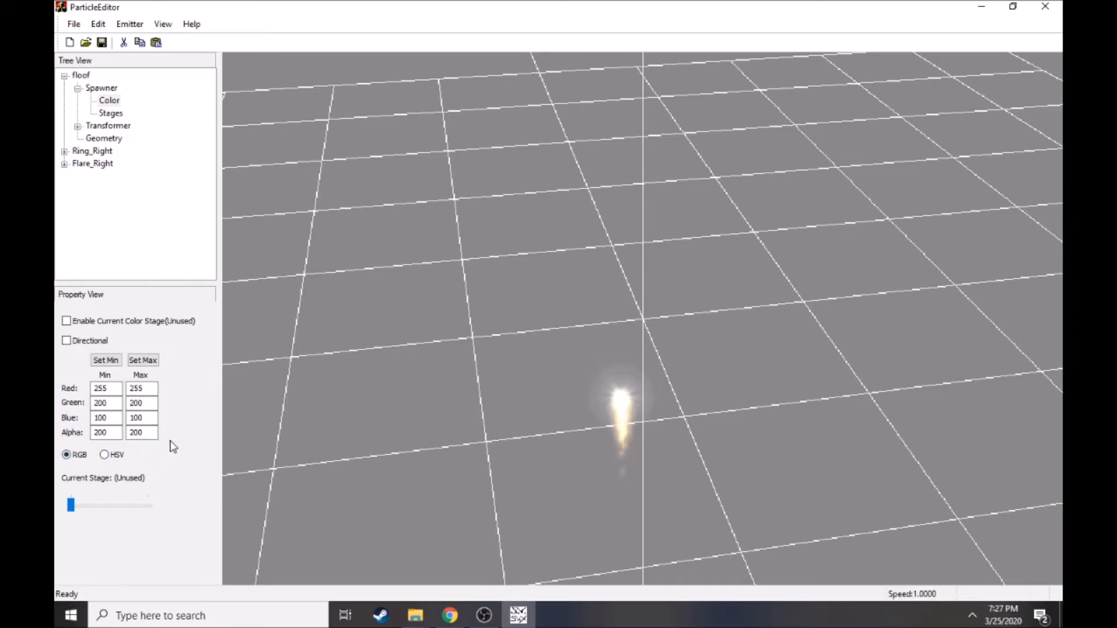
drag(518, 461, 514, 482)
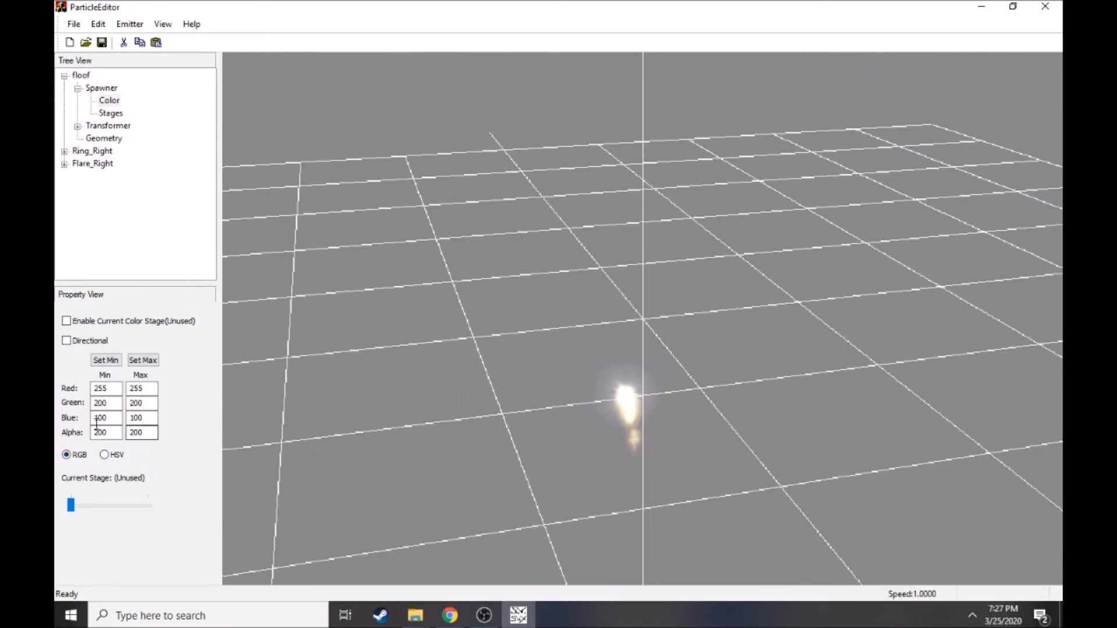
drag(526, 395, 215, 410)
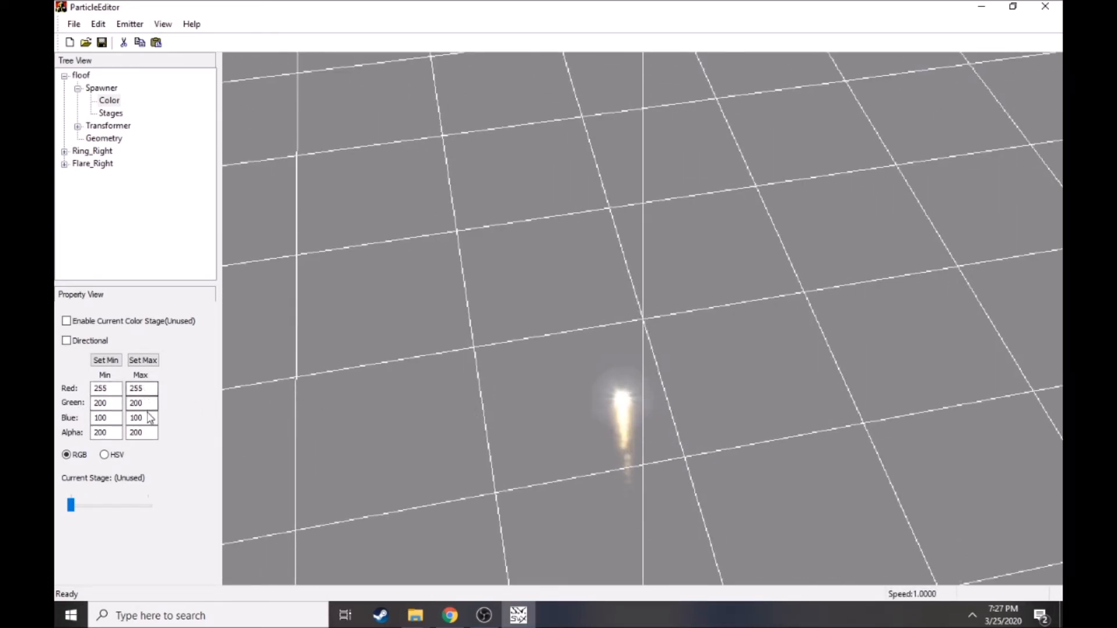
- Set the minimum and maximum blue of the floof Spawner's color to 255
double_click(107, 419)
text(255)
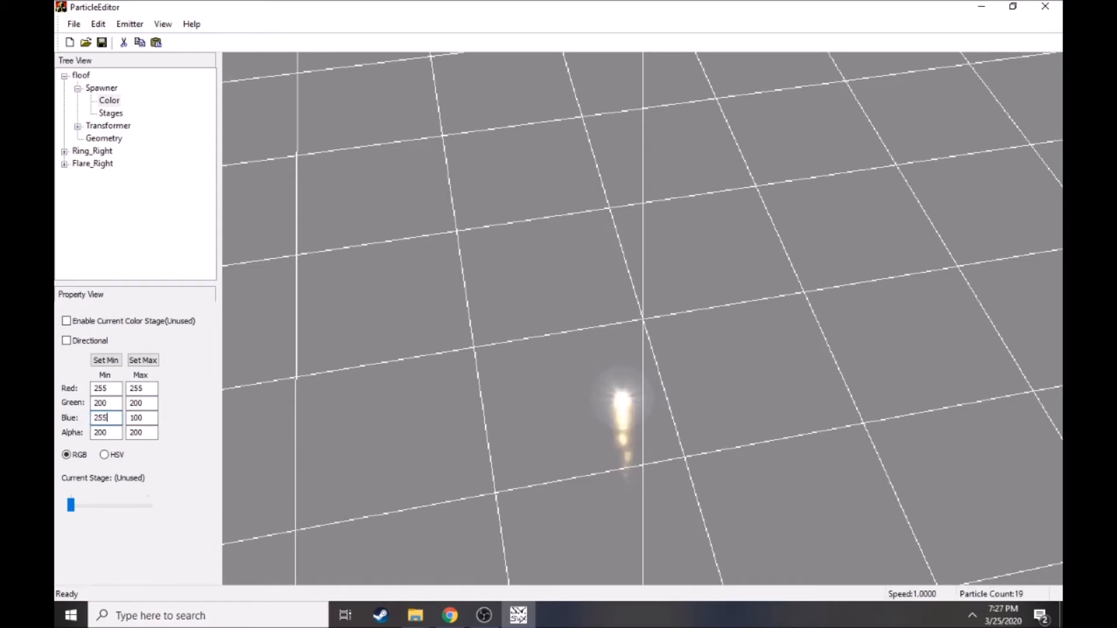
key(Return)
scroll(633, 382, up, 5)
scroll(630, 372, down, 4)
middle_drag(631, 366, 616, 337)
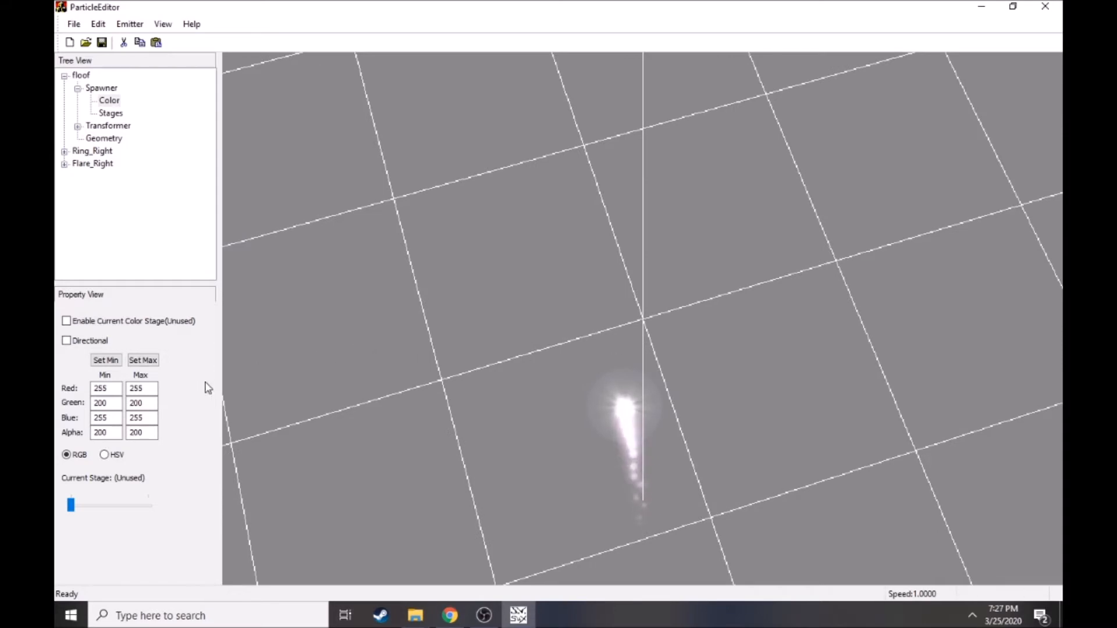
- Set the minimum and maximum red and green of the floof Spawner's color to 0
click(135, 388)
double_click(136, 388)
text(0)
drag(145, 403, 124, 400)
text(0)
drag(389, 425, 438, 390)
- Set the minimum and maximum green of the floof Spawner's color to 150
drag(101, 403, 90, 403)
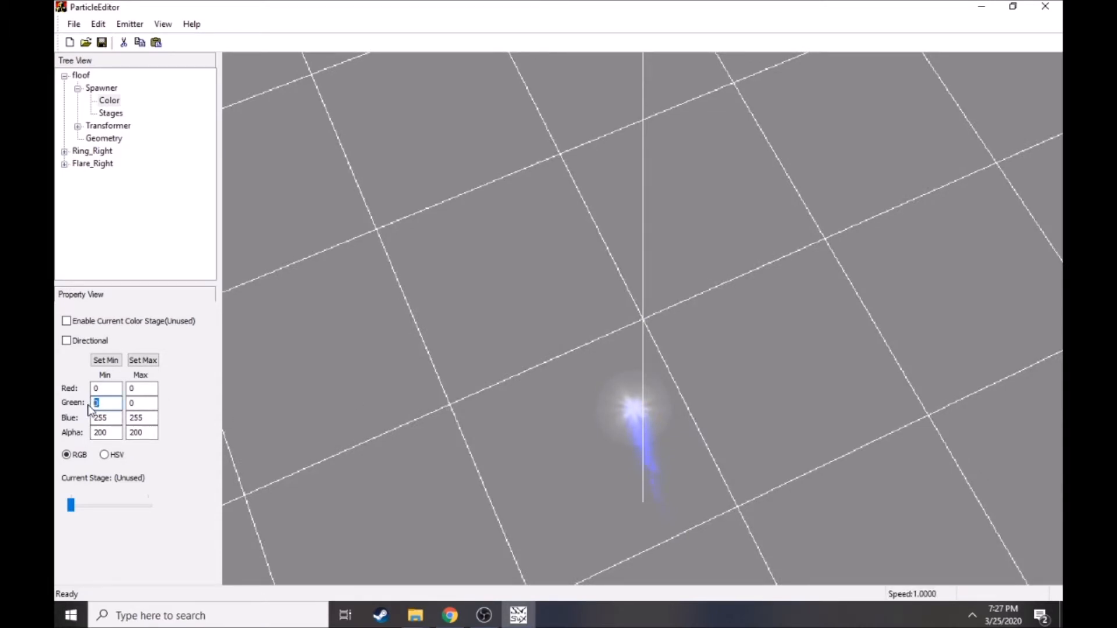
text(150)
key(Tab)
text(150)
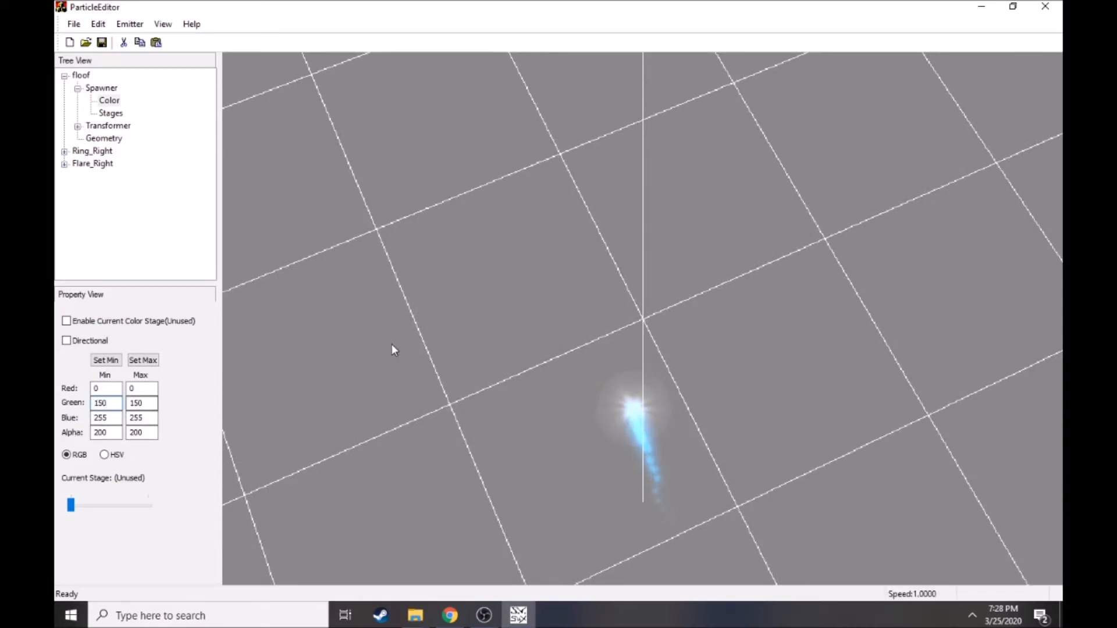
- Try an alpha of 10 for the floof Spawner's color and check the flame from another angle
click(149, 432)
drag(149, 432, 120, 434)
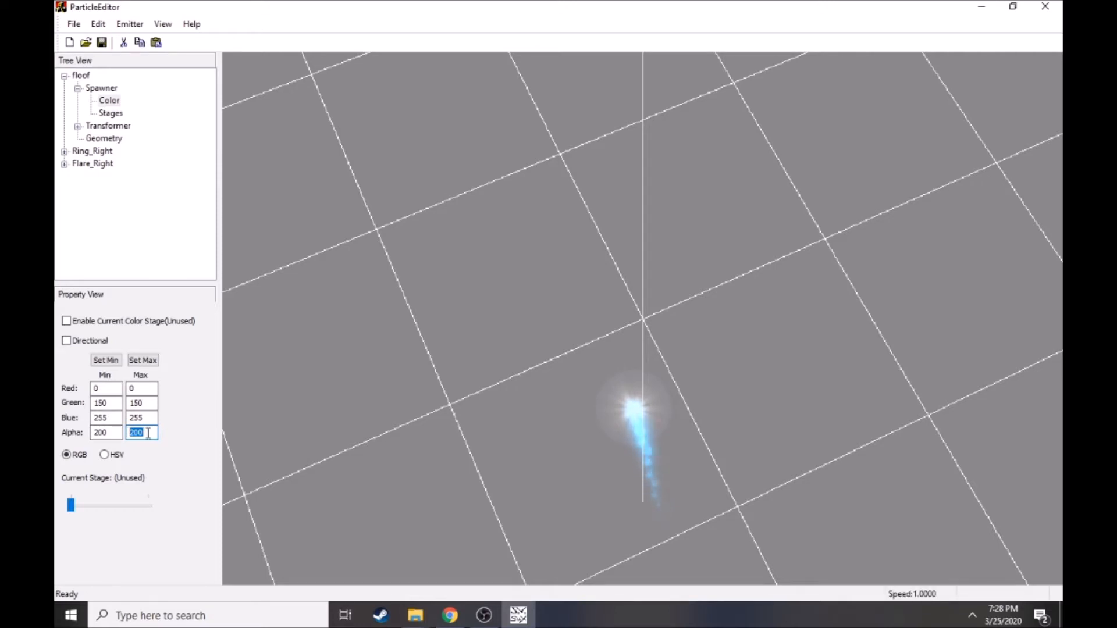
text(0)
drag(262, 384, 407, 435)
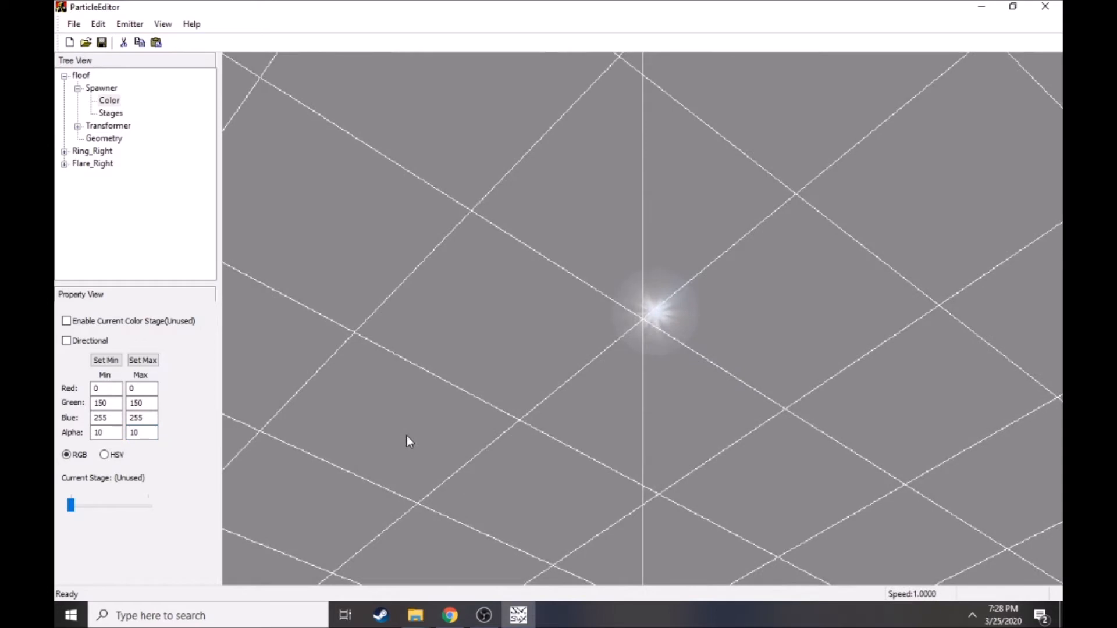
text(0)
drag(424, 430, 453, 269)
- Set the minimum and maximum alpha of the floof Spawner's color to 255
double_click(106, 432)
text(255)
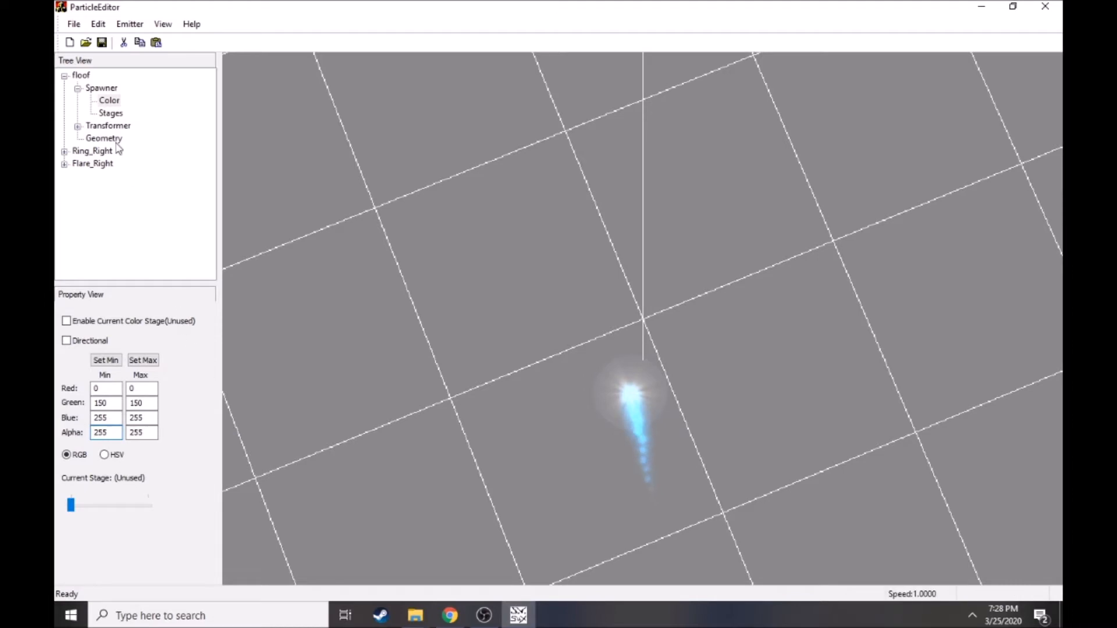
- In the floof Spawner's Stages, set the minimum size to 0.2, rotation start to 250.0 and 100.0, and minimum rotation velocity to 100.0
click(111, 113)
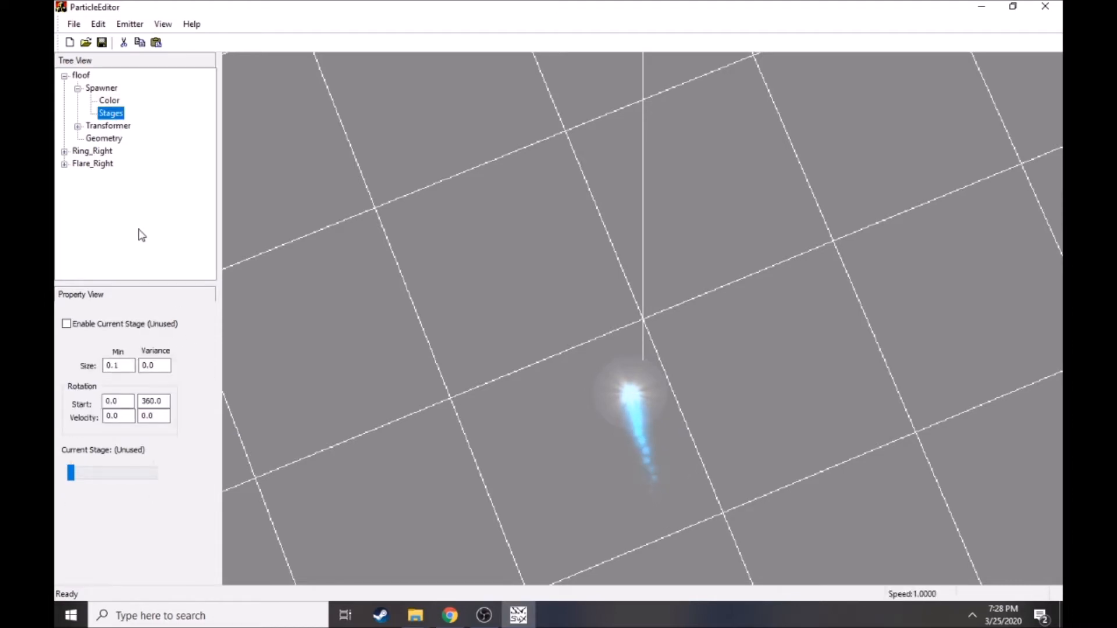
click(67, 323)
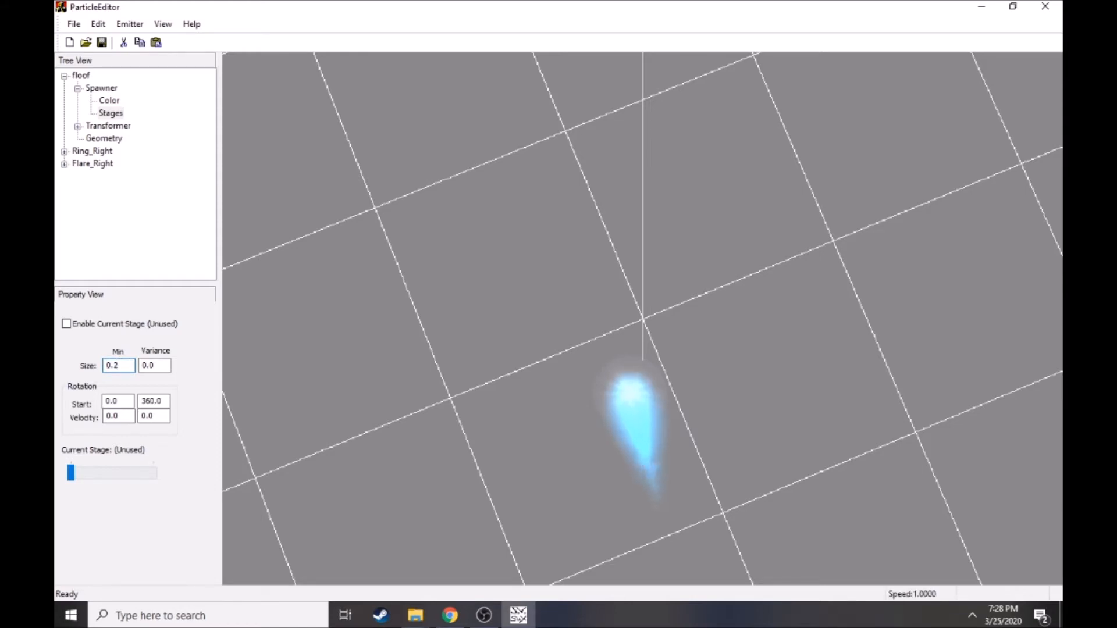
drag(535, 365, 545, 326)
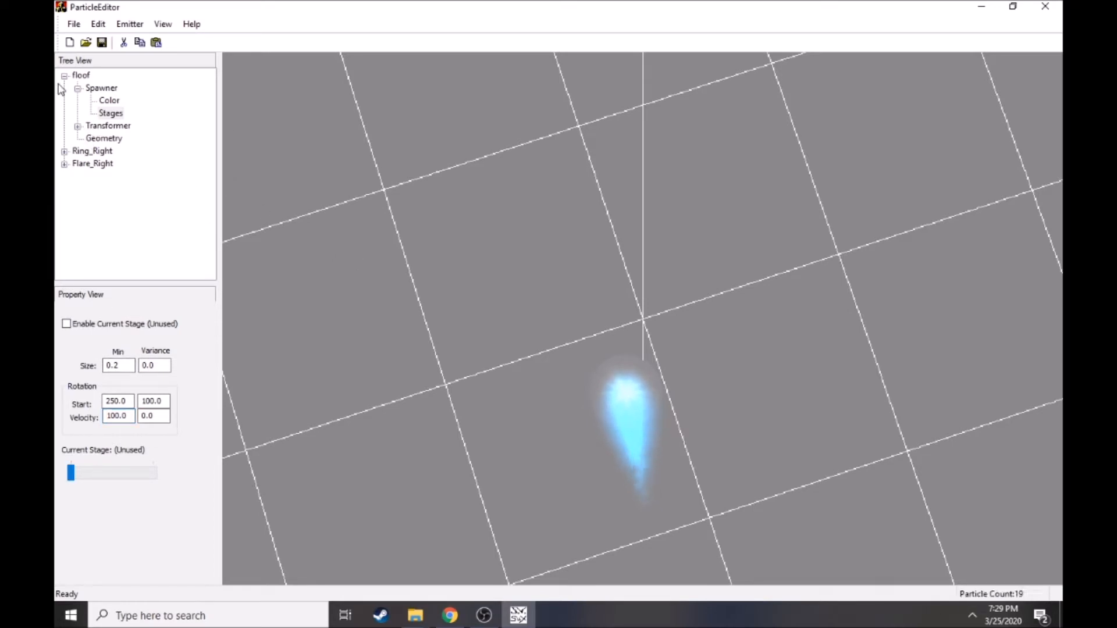
- Examine the Transformer and Geometry properties of the floof emitter
click(93, 127)
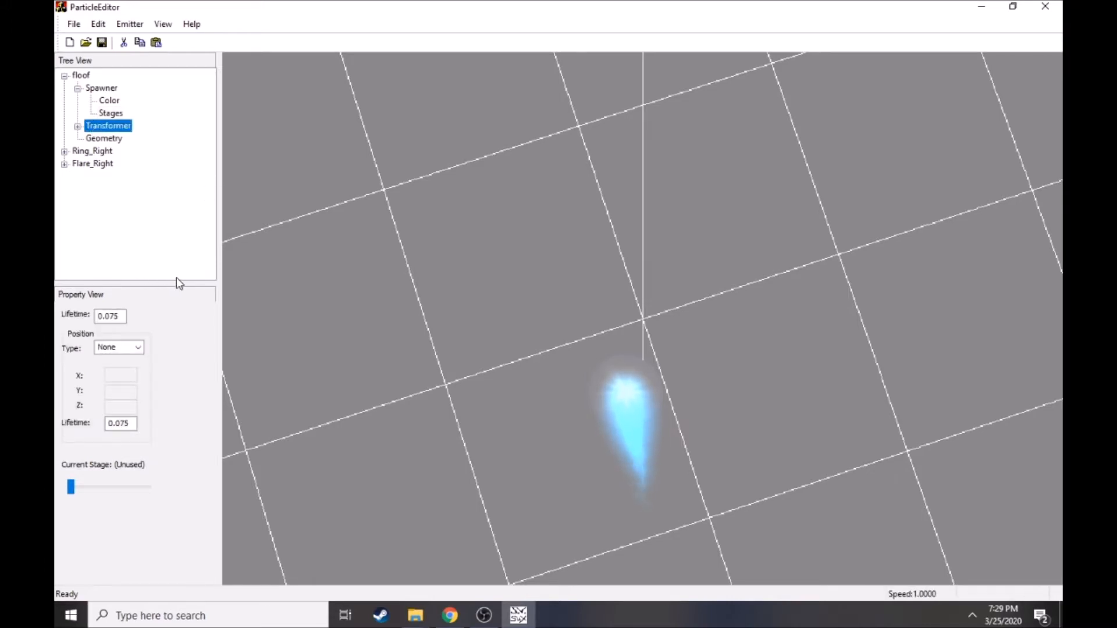
mouse_move(557, 236)
mouse_down()
mouse_move(567, 341)
mouse_move(571, 256)
mouse_move(549, 240)
mouse_up()
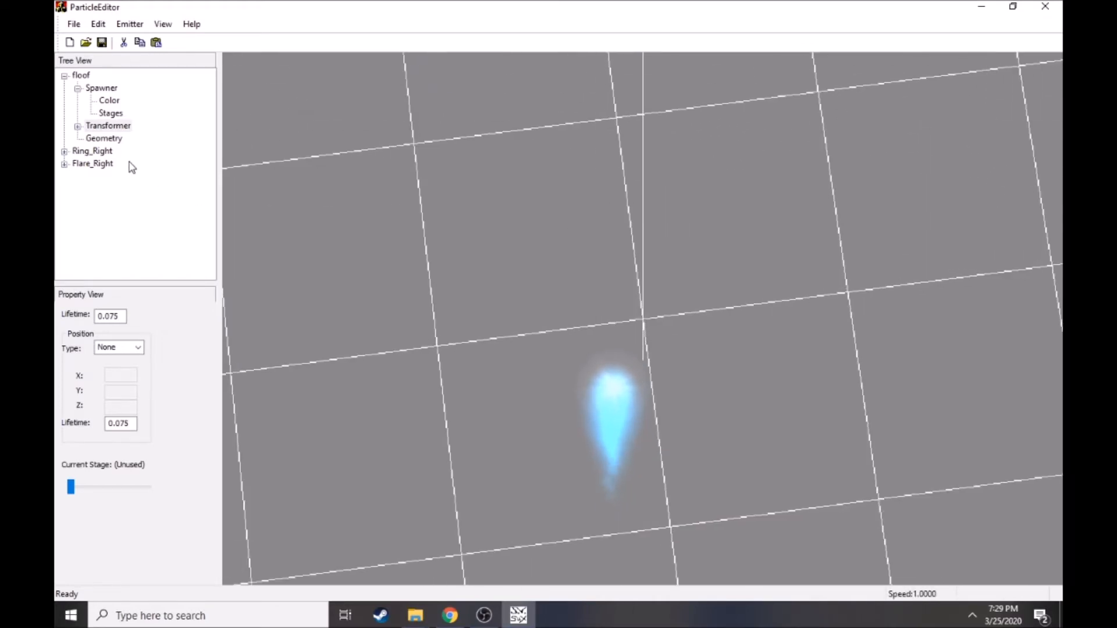
click(77, 127)
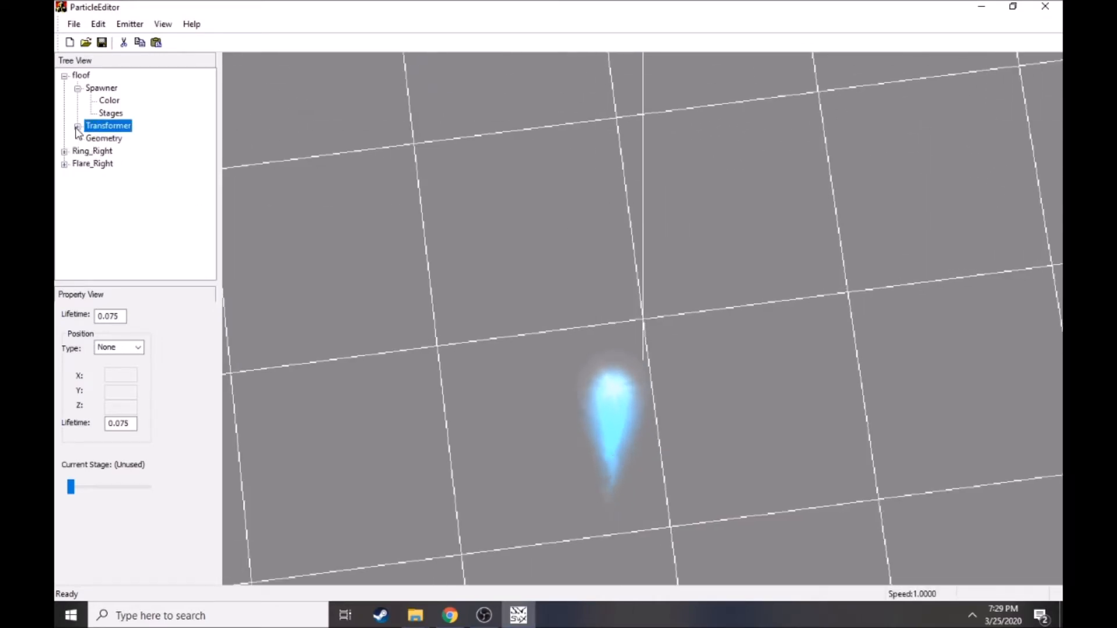
click(97, 140)
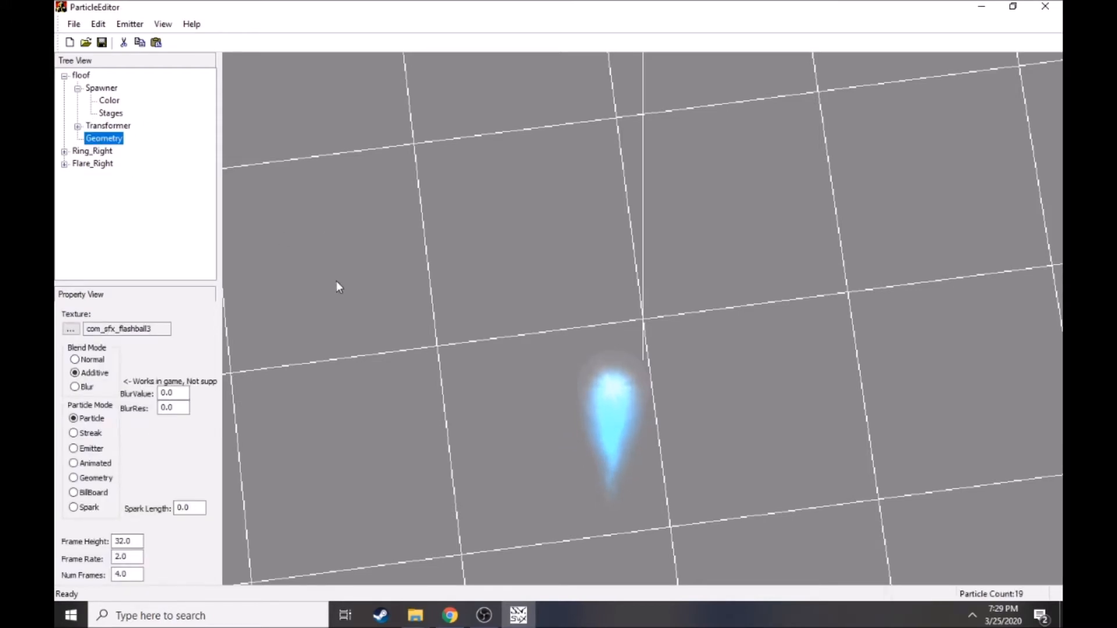
mouse_move(404, 326)
mouse_down()
mouse_move(409, 347)
mouse_move(404, 286)
mouse_move(401, 324)
mouse_up()
click(104, 126)
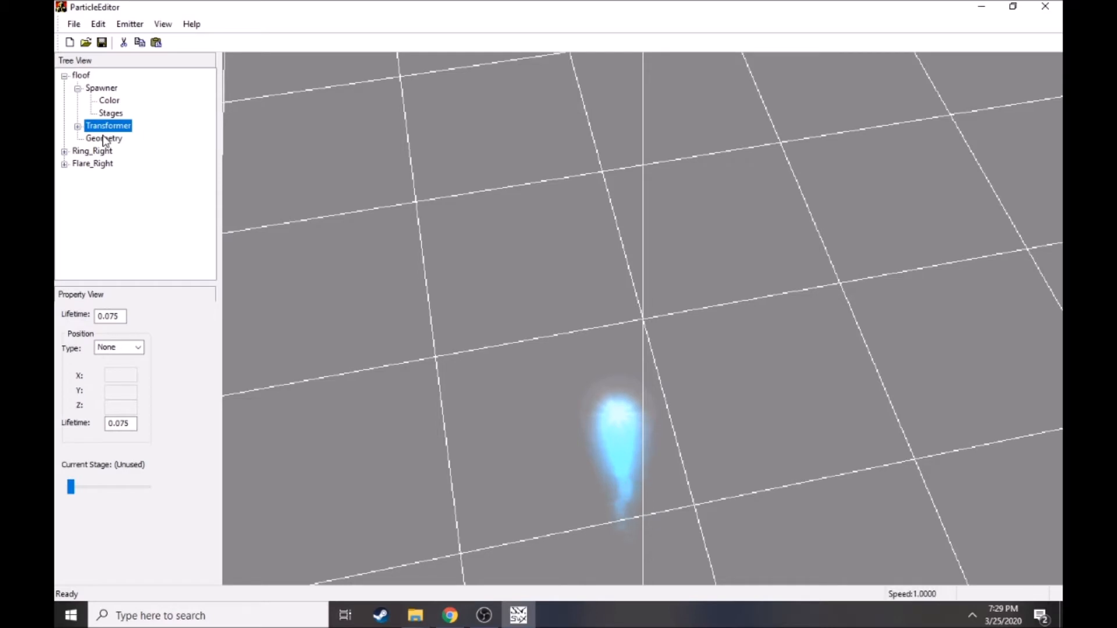
click(104, 139)
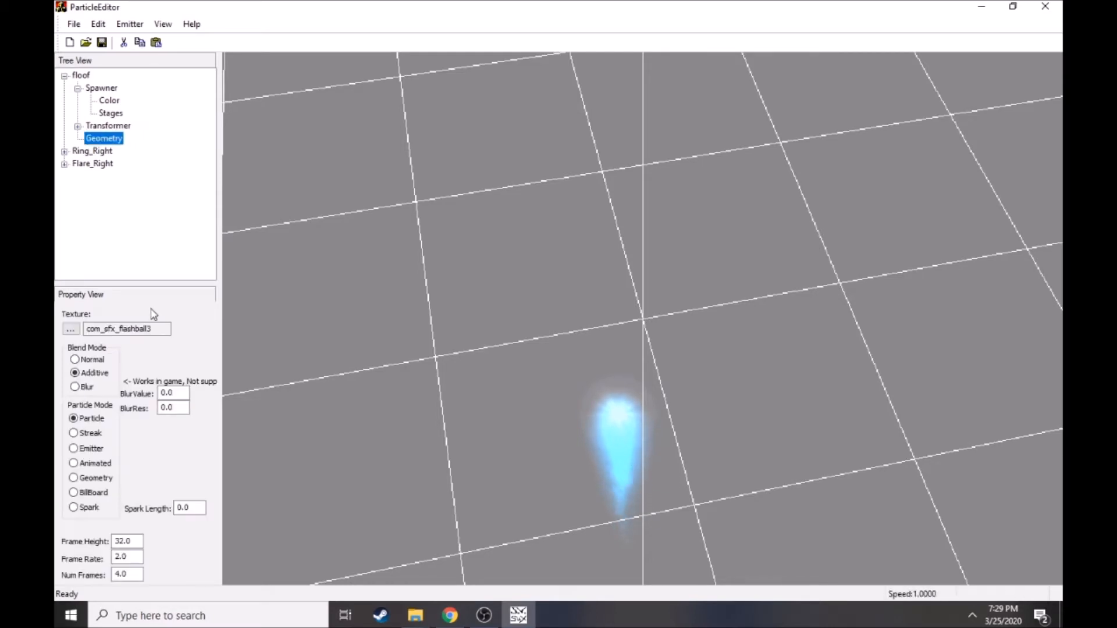
drag(232, 365, 468, 407)
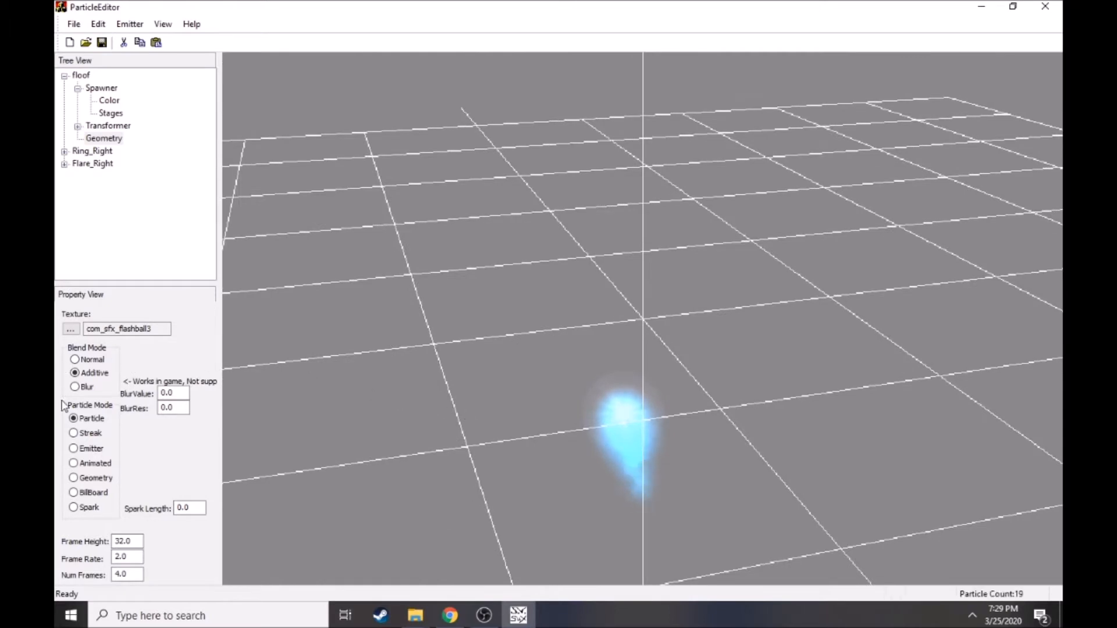
- Start choosing a texture for the floof Geometry, enlarge the file dialog and browse to data_FVV\Common\effects
click(71, 329)
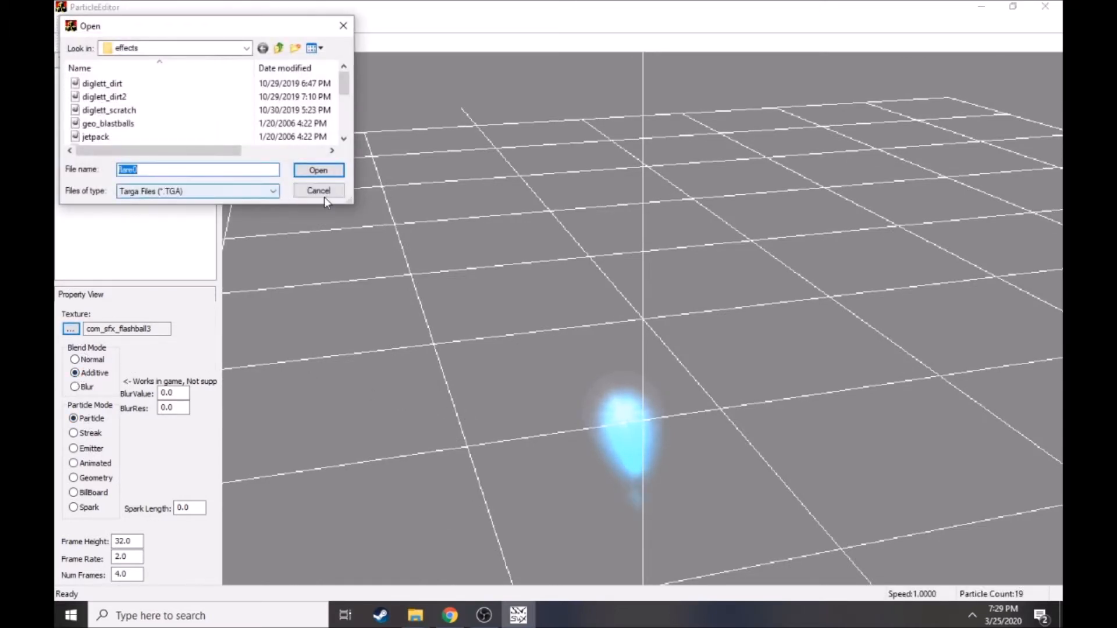
drag(350, 203, 444, 372)
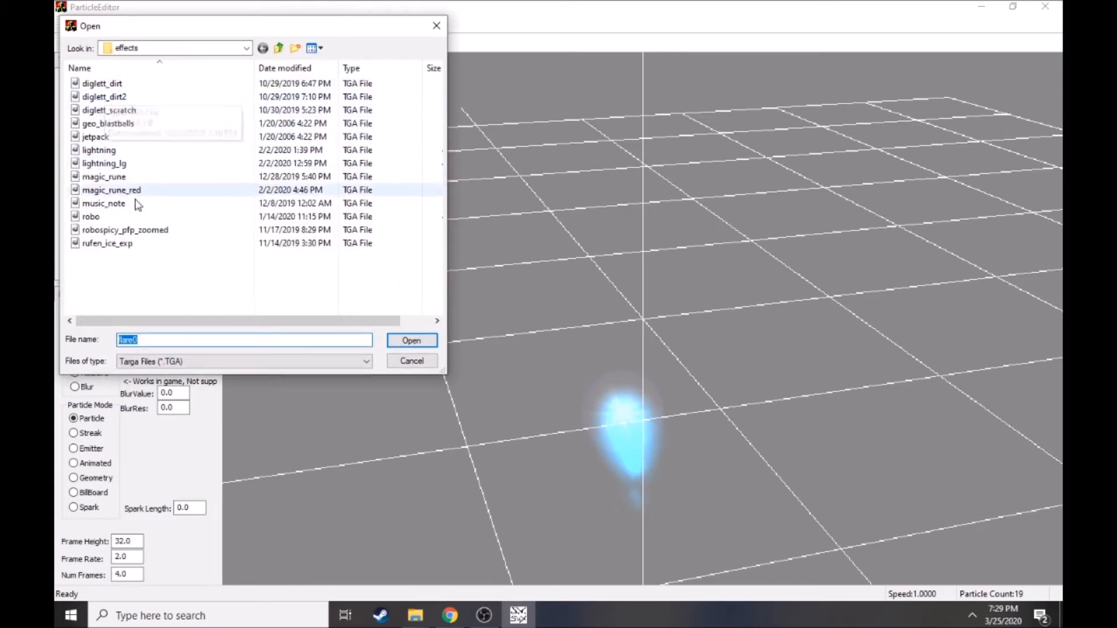
click(249, 52)
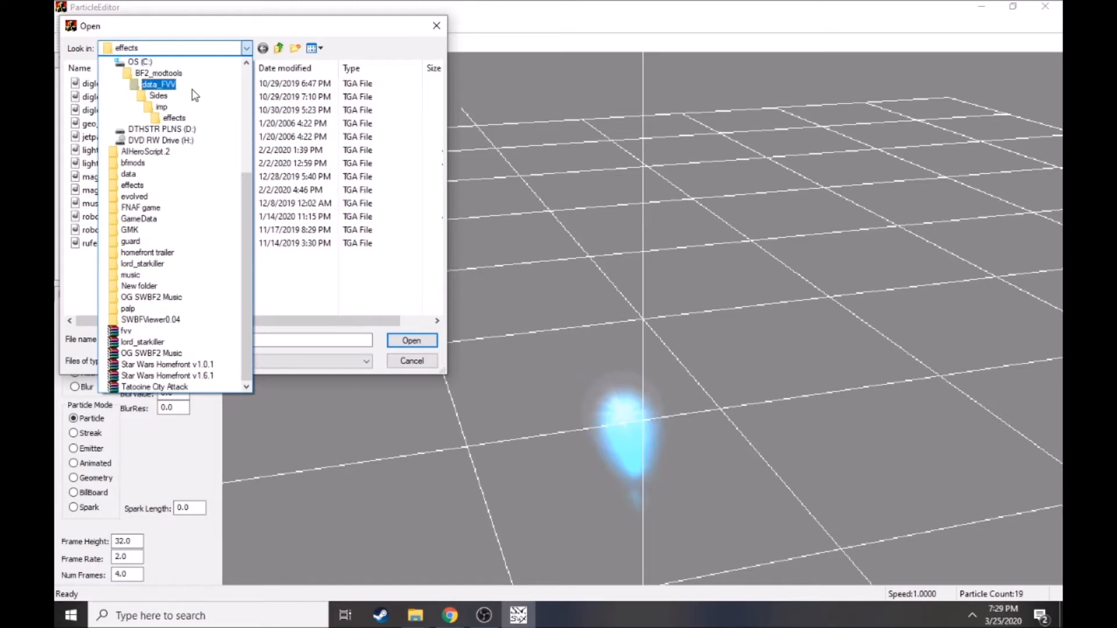
click(158, 85)
double_click(111, 139)
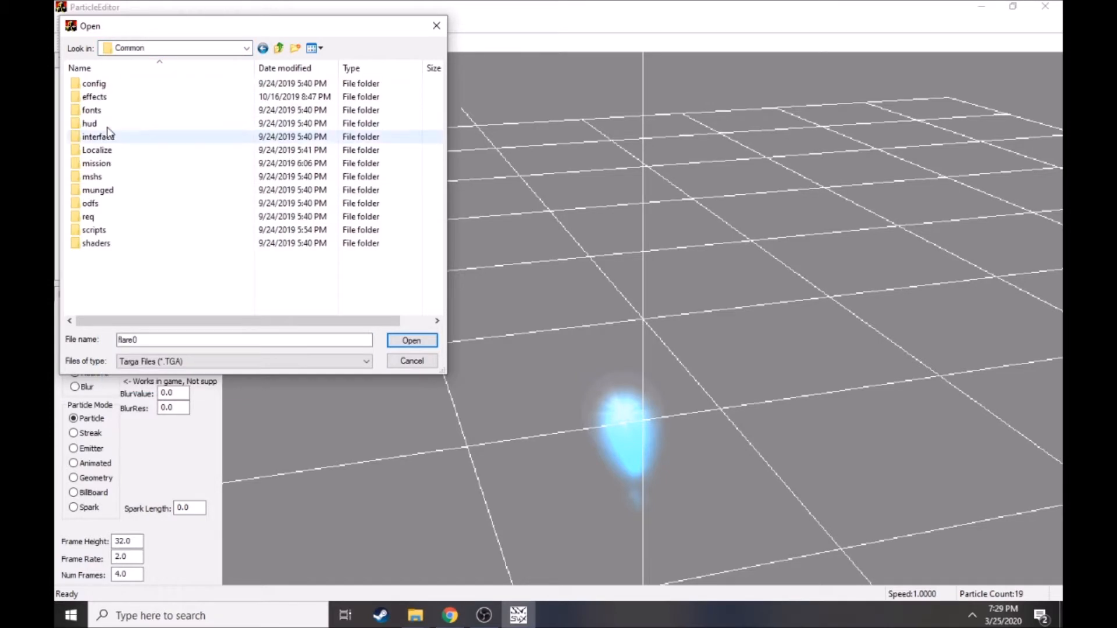
double_click(102, 99)
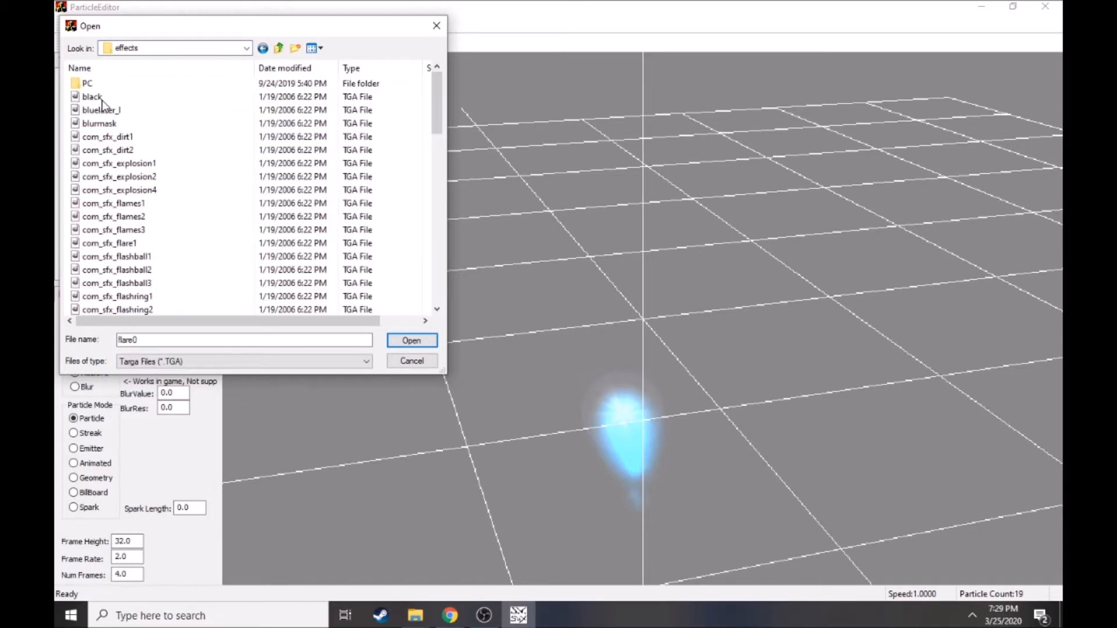
- Reopen the effects folder by way of data_FVV and Common and look through its Targa textures
click(247, 48)
click(163, 65)
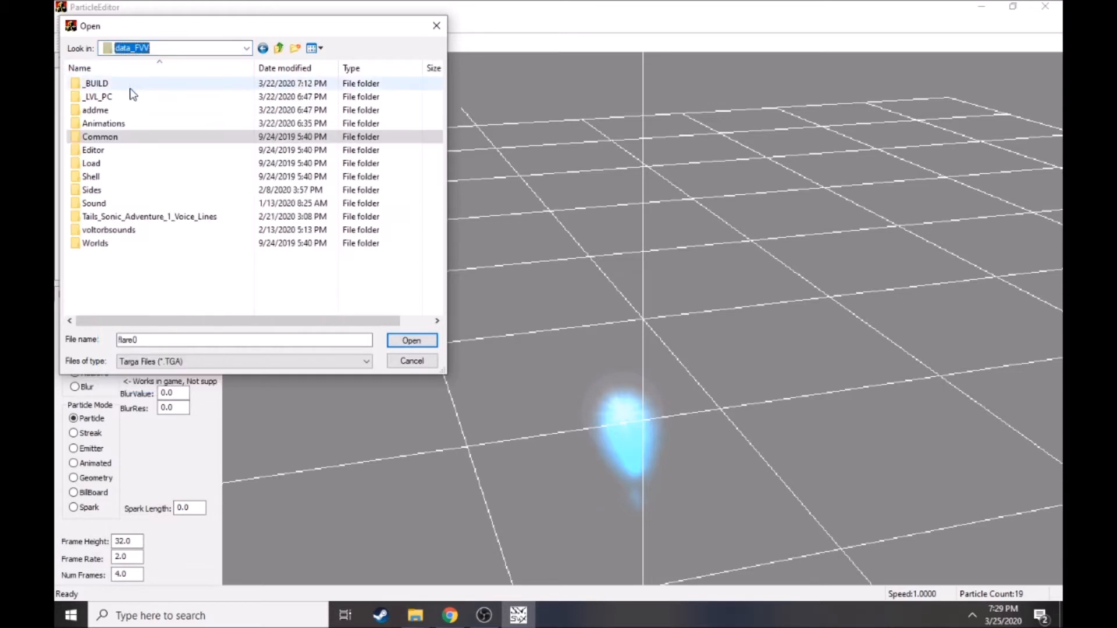
double_click(115, 142)
double_click(93, 97)
scroll(172, 145, down, 15)
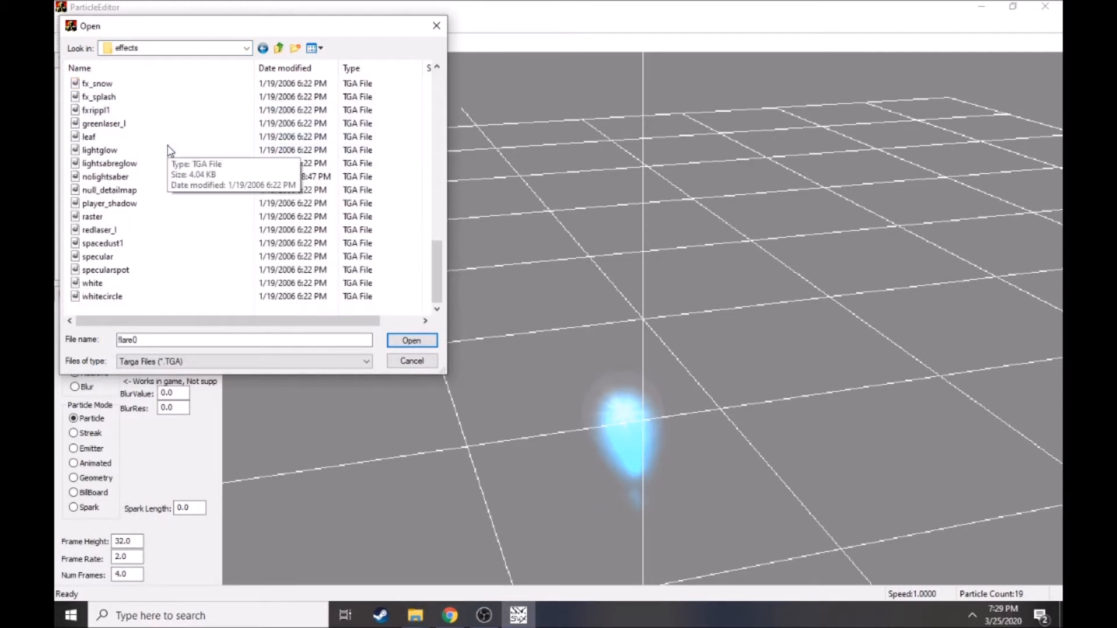
drag(433, 273, 429, 170)
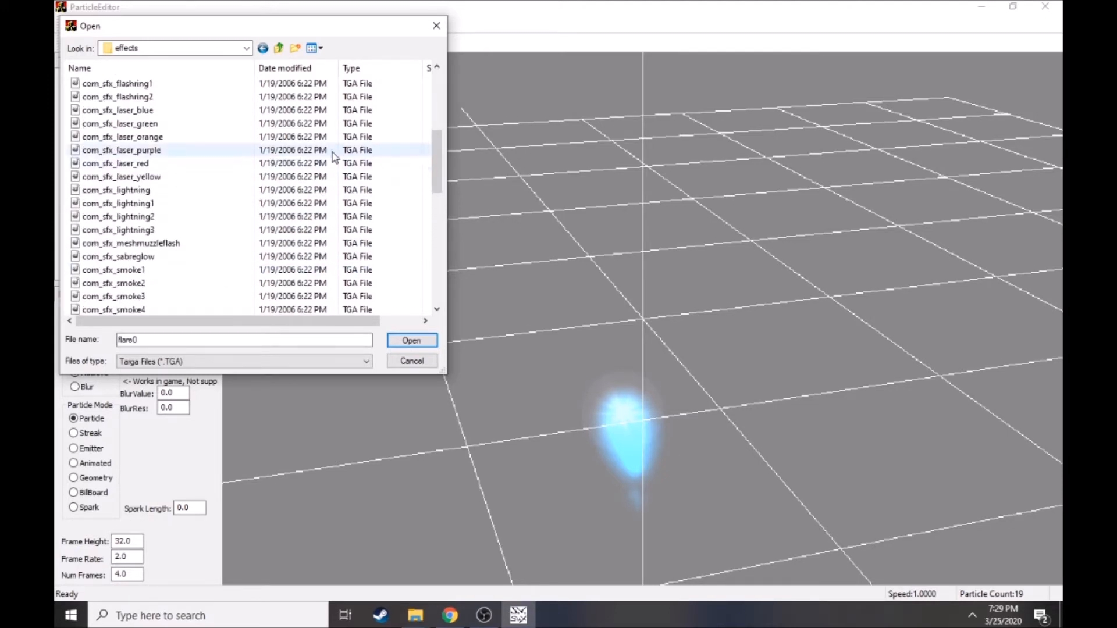
- Try the com_sfx_laser_red texture on the floof Geometry and inspect the flame up close from several angles
double_click(168, 164)
mouse_move(554, 388)
right_down()
mouse_move(543, 371)
mouse_move(550, 400)
right_up()
drag(549, 400, 560, 466)
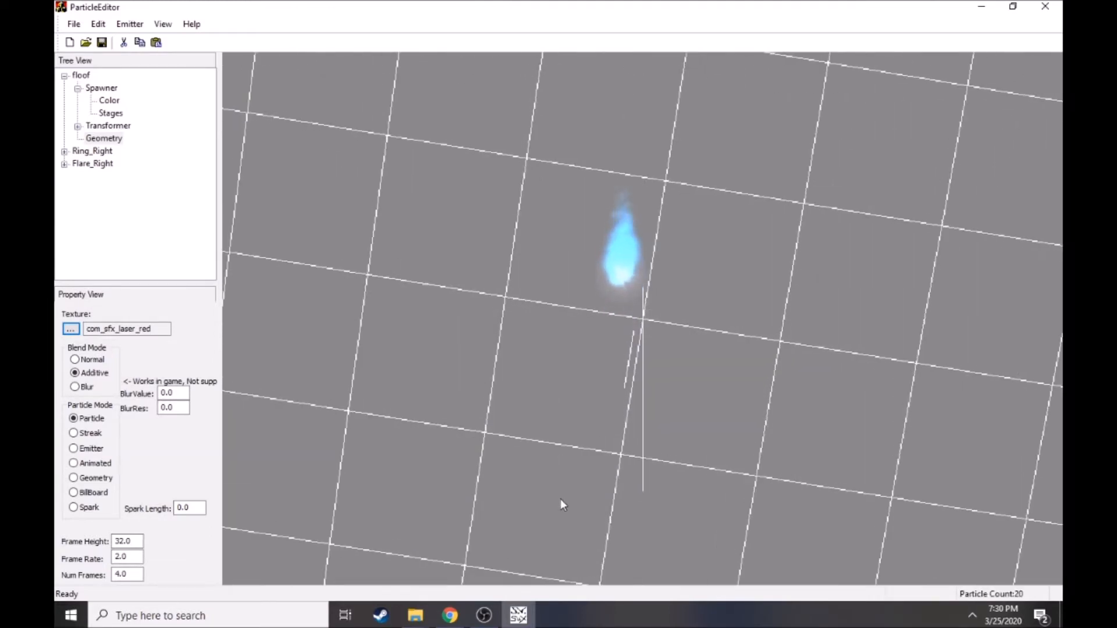
scroll(574, 265, up, 6)
scroll(575, 248, down, 4)
scroll(575, 253, up, 2)
scroll(575, 254, up, 1)
drag(575, 254, 635, 405)
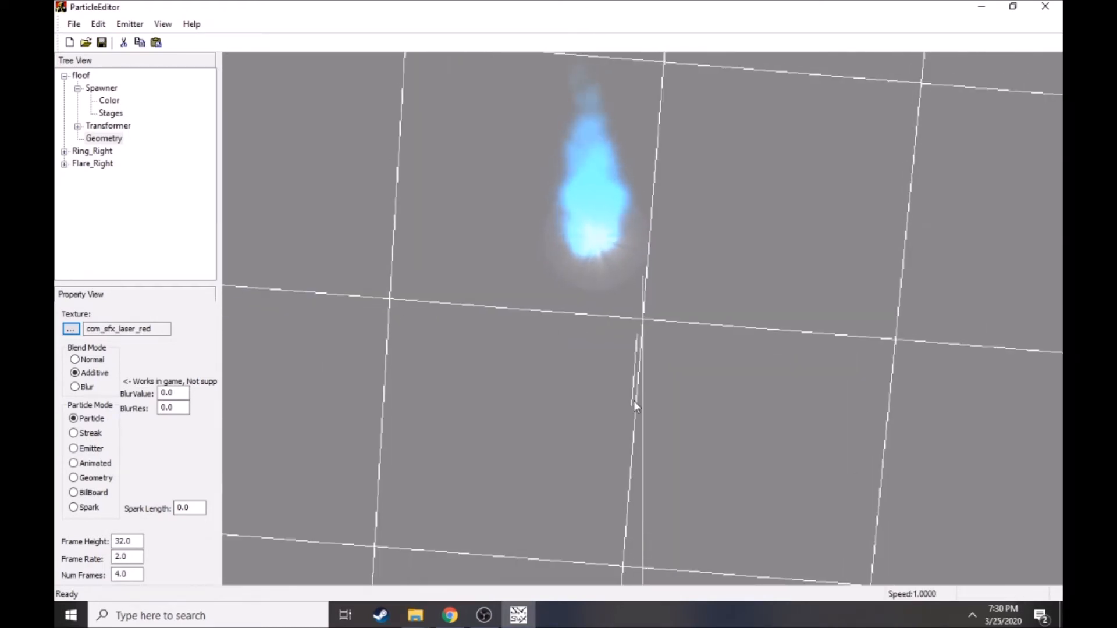
- Apply the com_sfx_explosion1 texture to the floof Geometry and check the effect in the preview
click(71, 329)
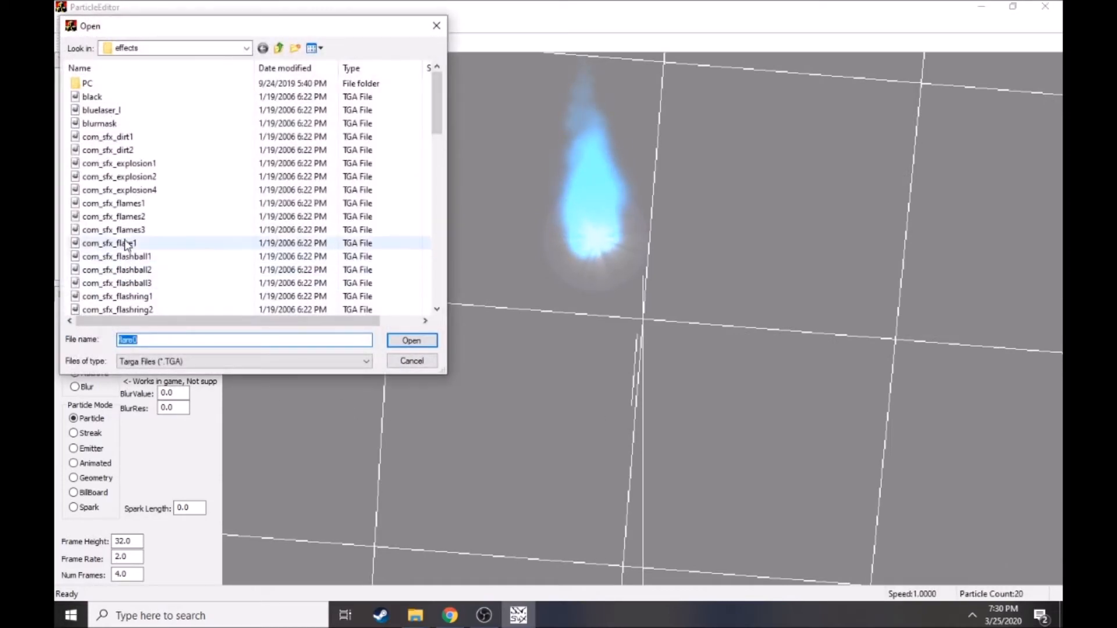
double_click(127, 164)
drag(603, 291, 574, 163)
drag(682, 485, 557, 528)
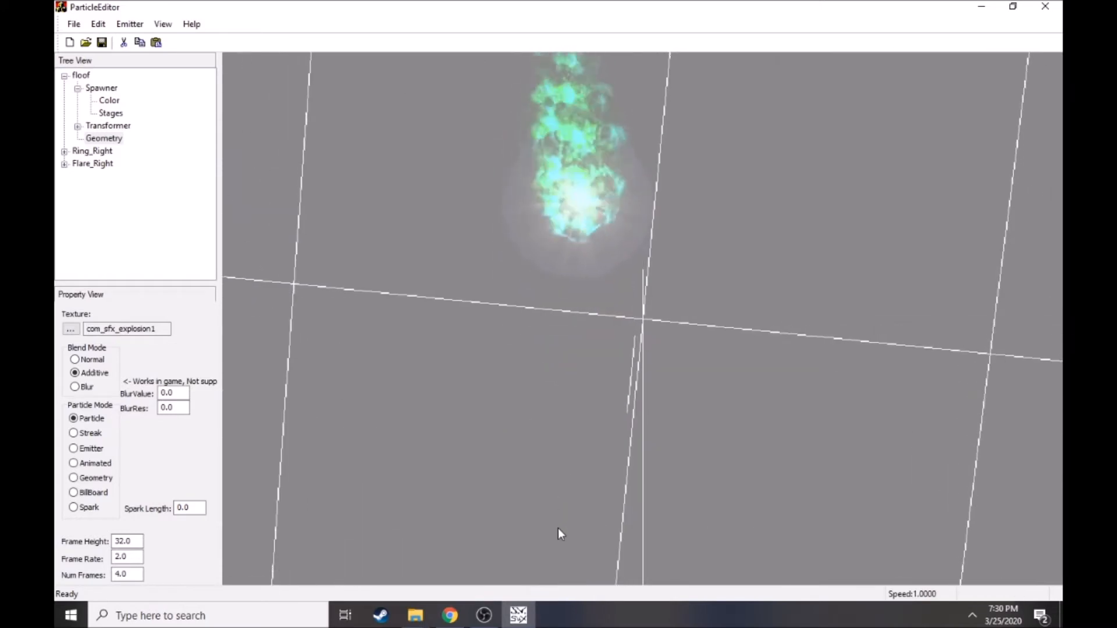
- Try the com_sfx_smoke4 texture on the floof Geometry and view the effect from a lower angle
click(71, 330)
scroll(144, 213, down, 3)
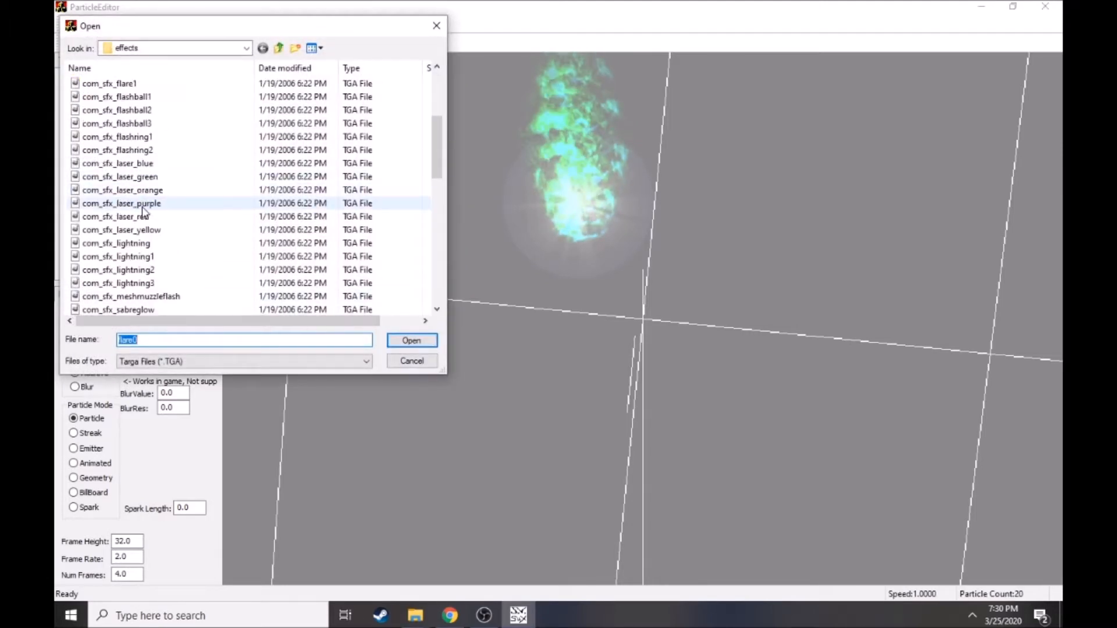
scroll(152, 221, down, 7)
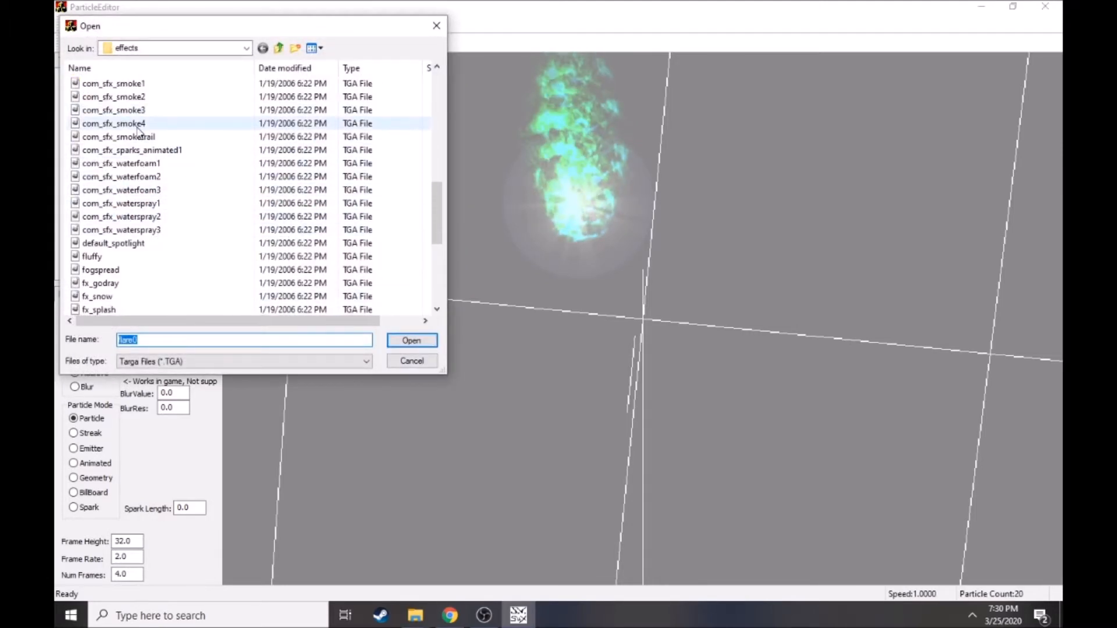
double_click(138, 127)
drag(500, 310, 522, 220)
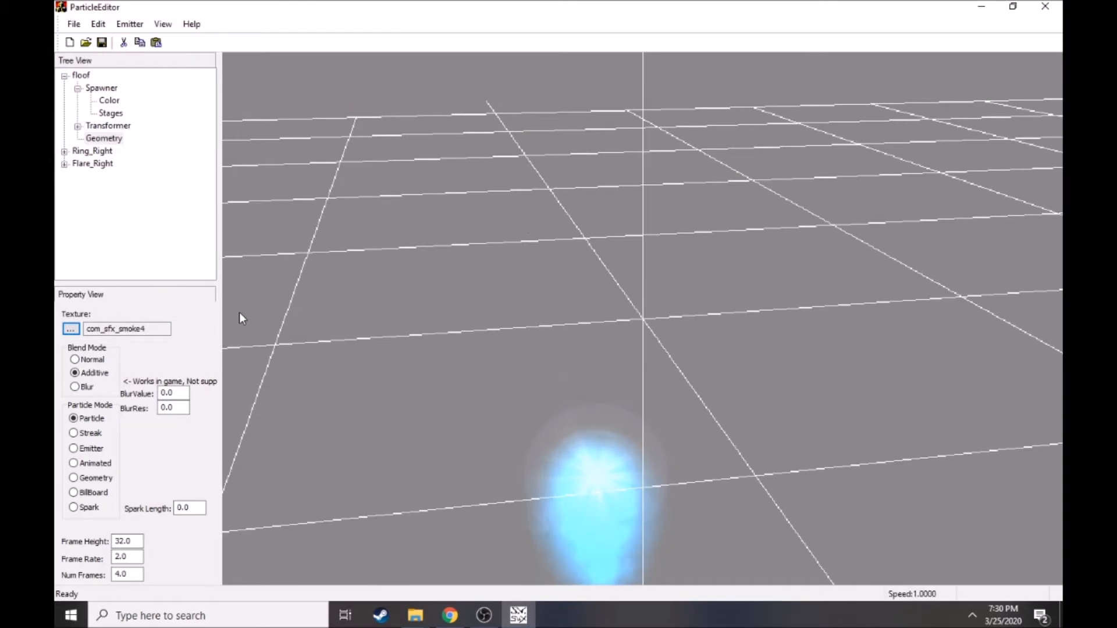
- Try the spacedust1 texture from the effects folder on the floof Geometry
click(70, 329)
scroll(207, 244, down, 15)
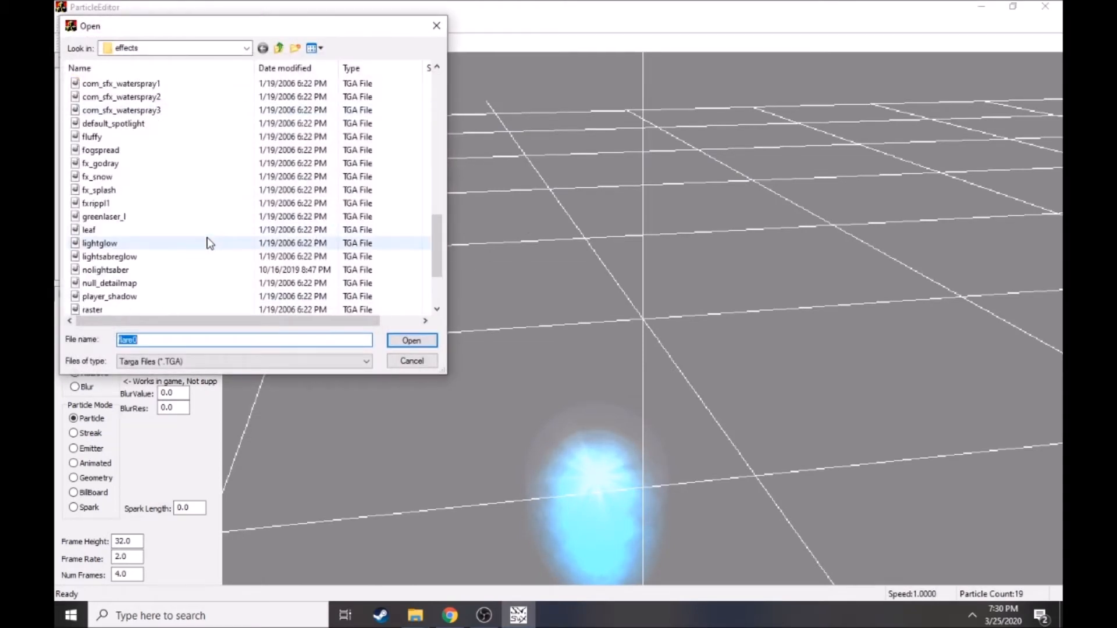
scroll(174, 240, down, 3)
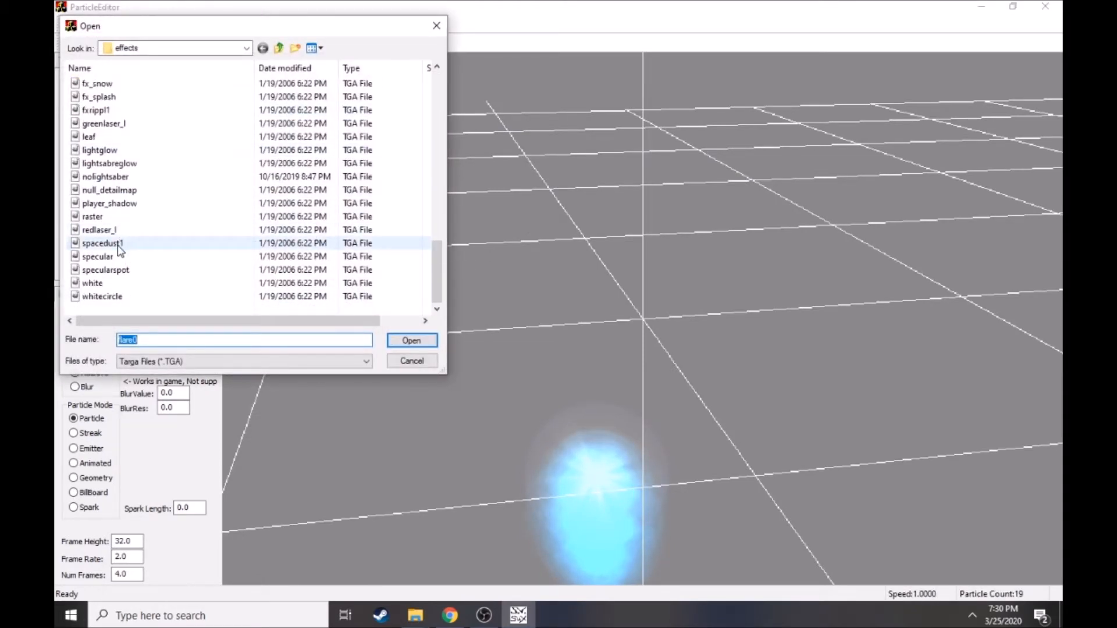
double_click(119, 247)
- Apply the com_sfx_lightning1 texture to the floof Geometry and inspect the effect from several angles
click(70, 327)
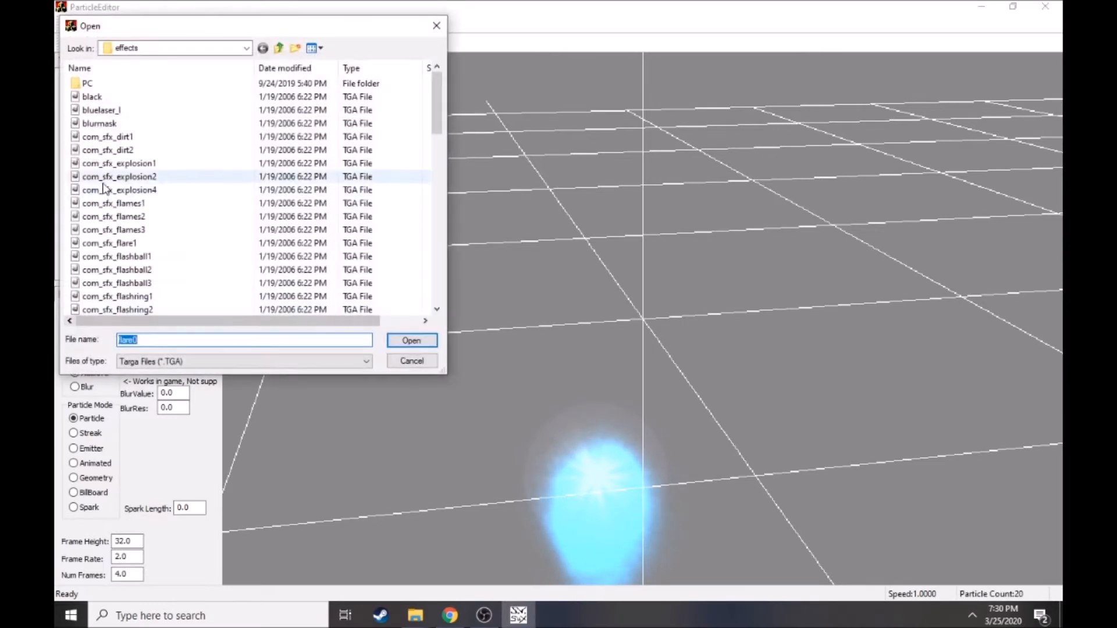
scroll(104, 188, down, 5)
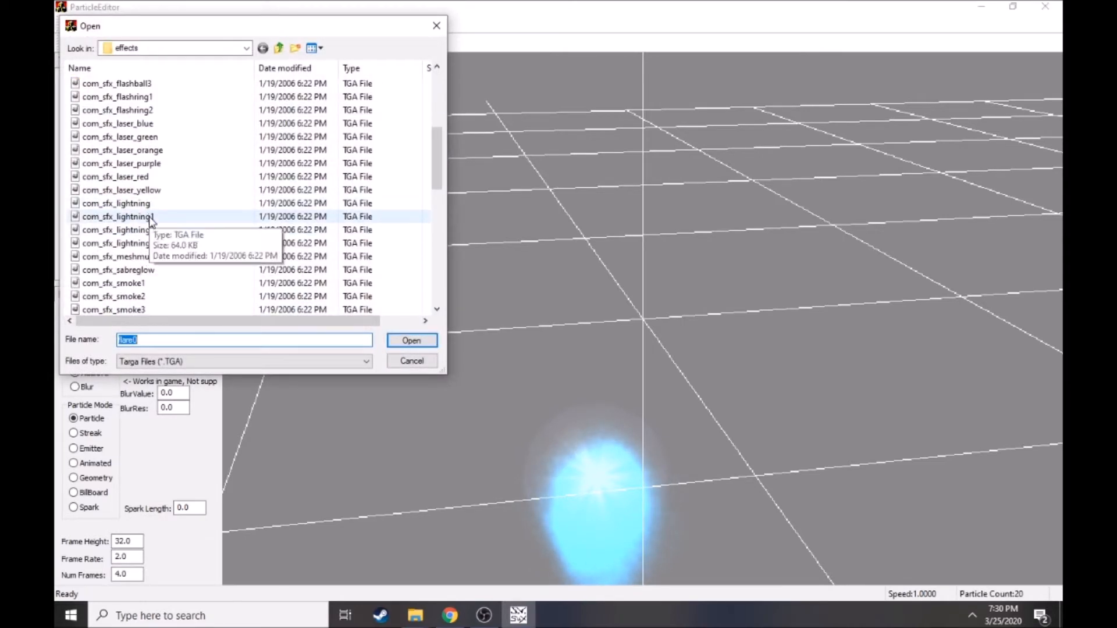
double_click(149, 217)
drag(512, 262, 512, 425)
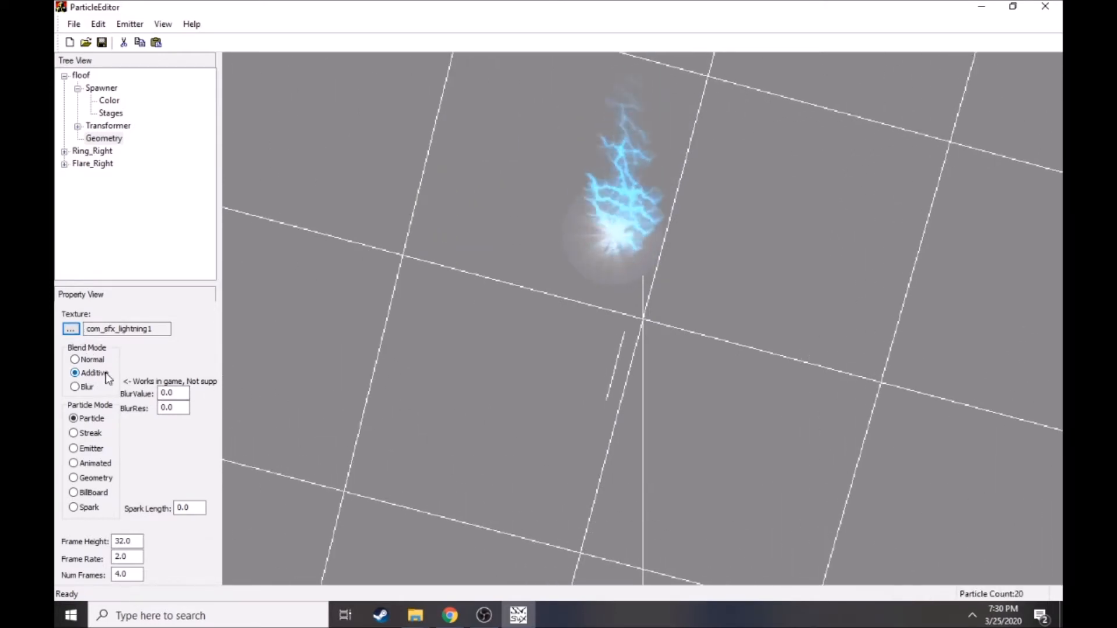
drag(625, 310, 512, 419)
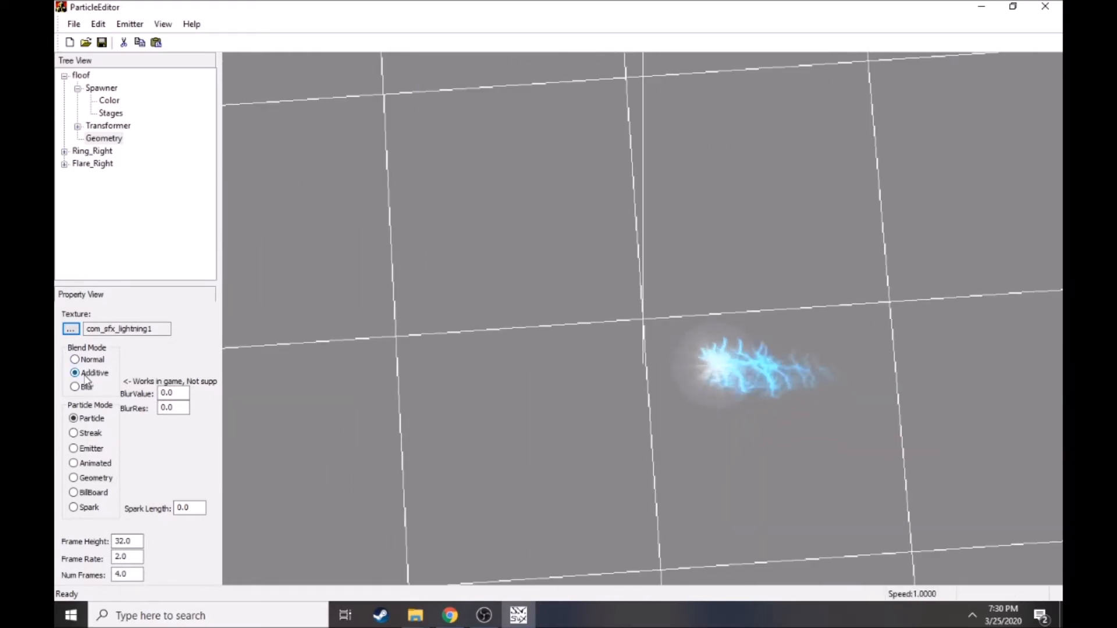
drag(434, 410, 746, 506)
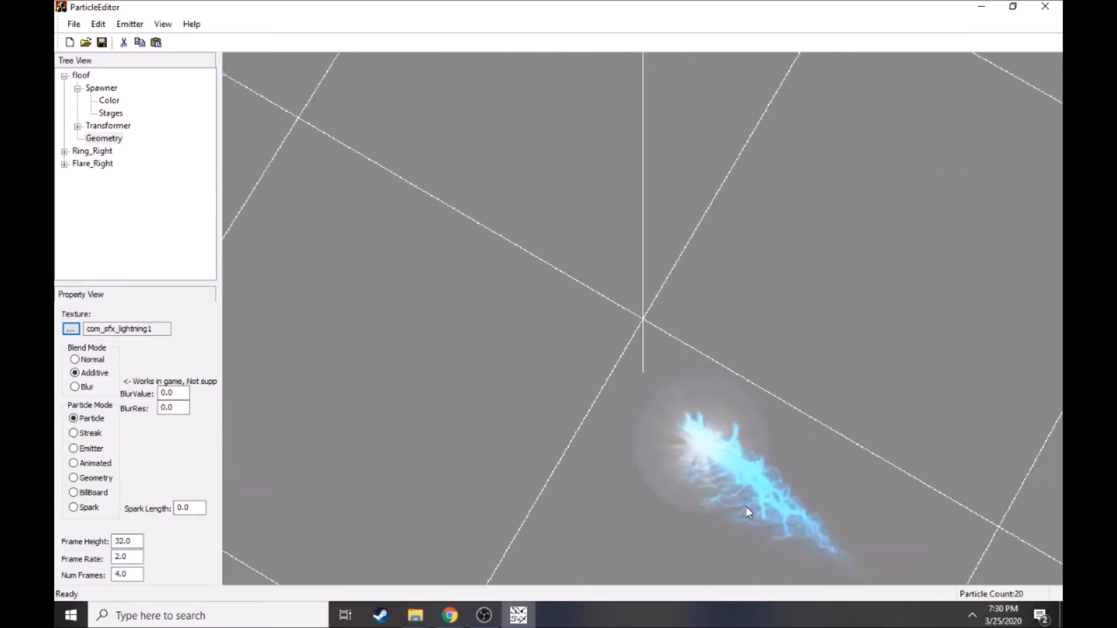
- Alternate the lightning texture's blend mode between Normal and Additive to compare them, ending on Normal
click(83, 360)
drag(745, 505, 654, 483)
click(97, 372)
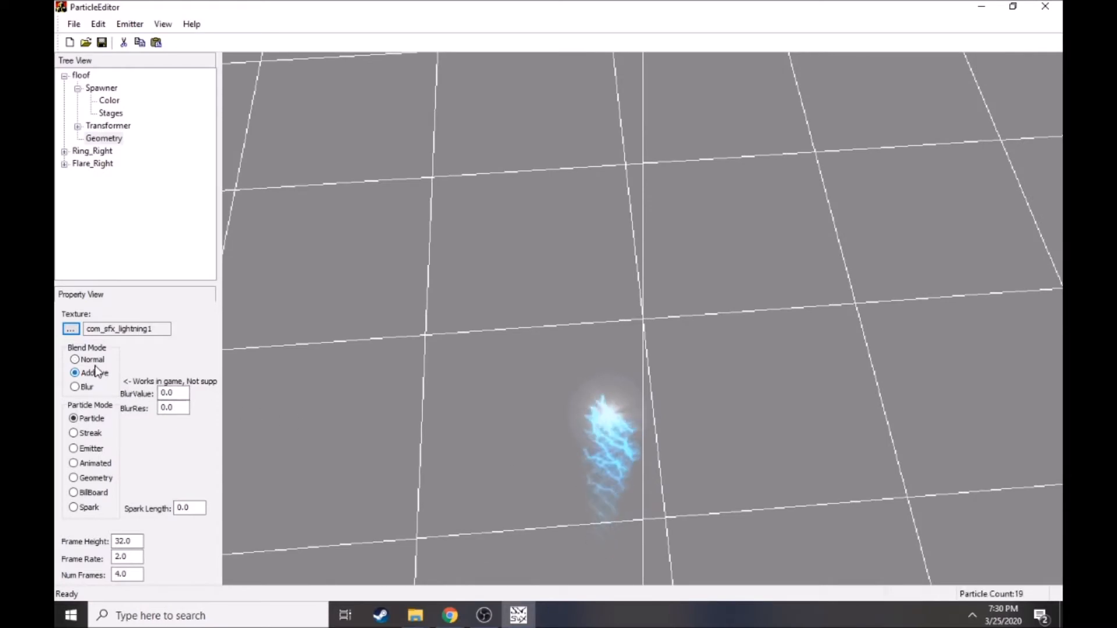
click(93, 361)
click(94, 371)
click(92, 362)
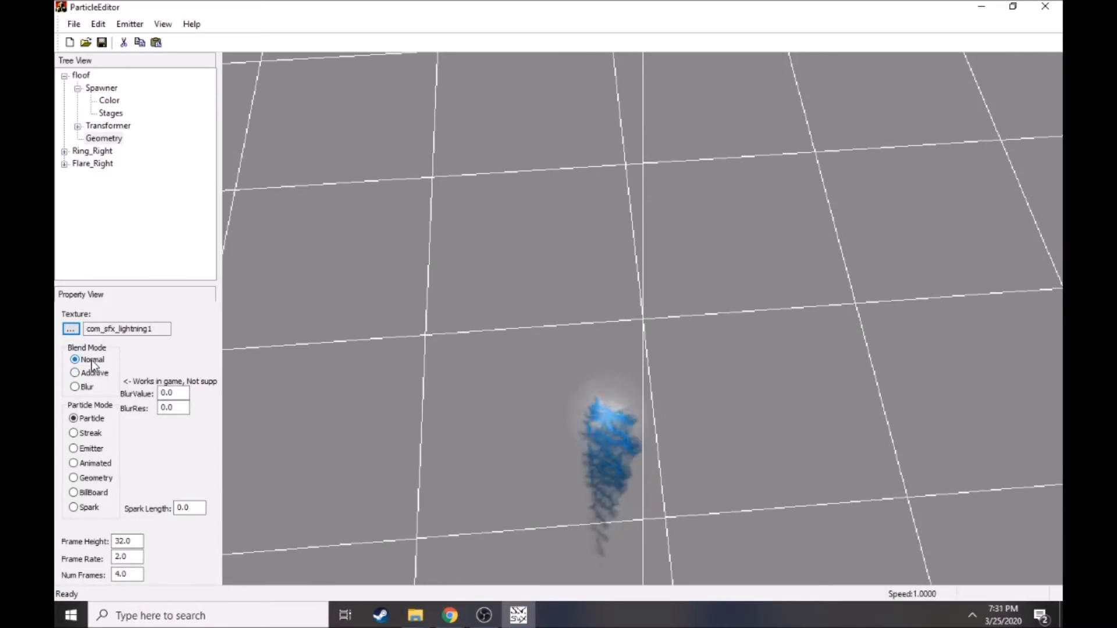
- Try a black spawner color on floof with green and blue min and max at 0, and switch the Geometry to Additive blending
click(109, 100)
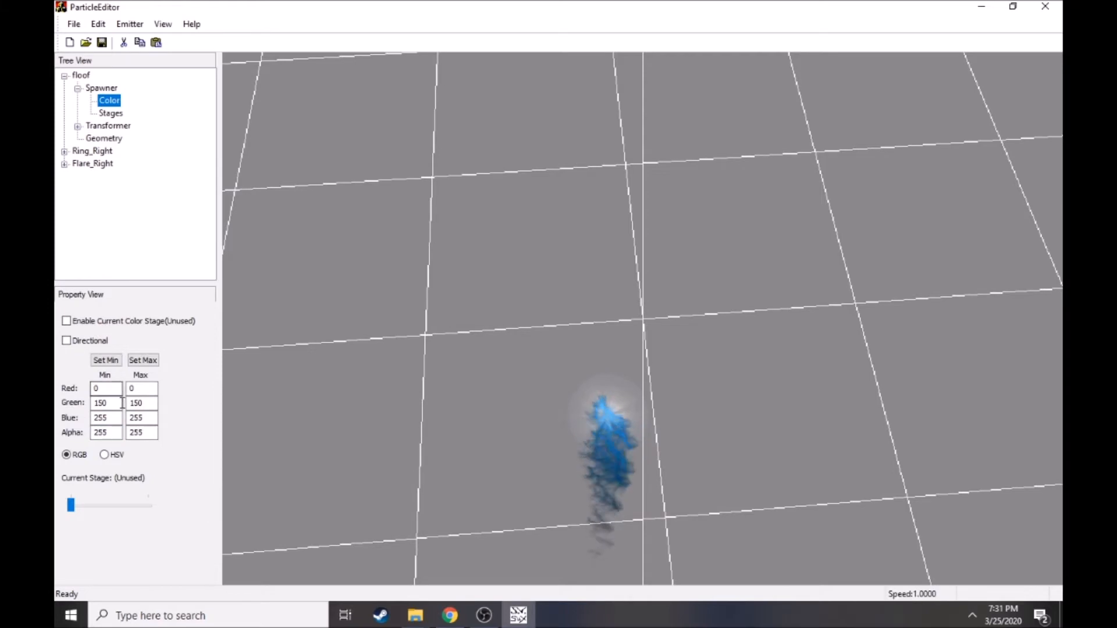
drag(154, 404, 122, 418)
text(00)
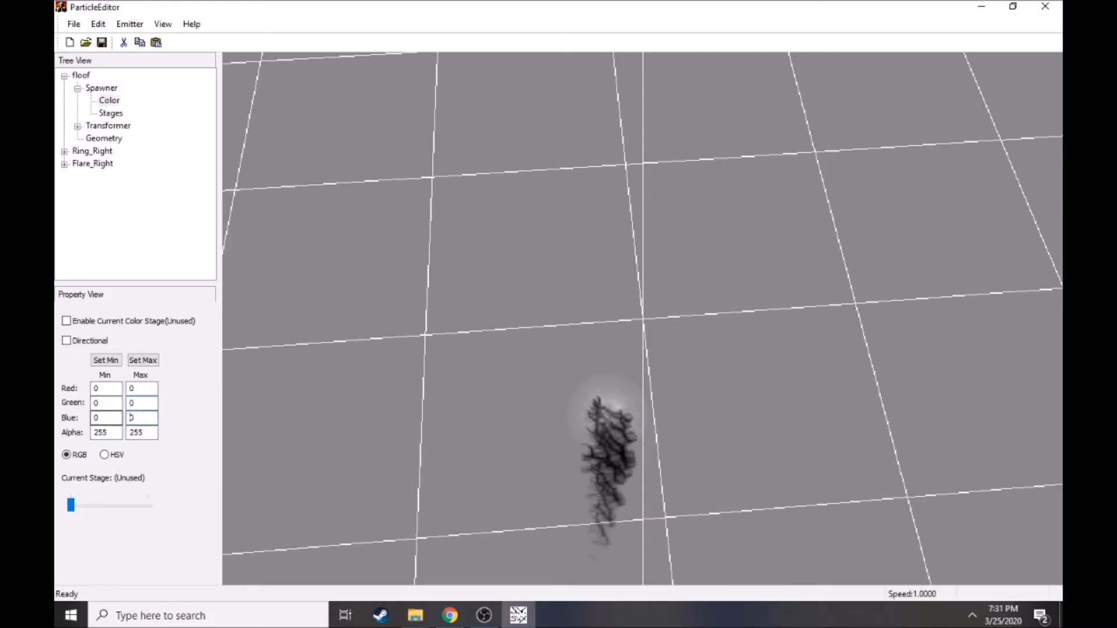
click(97, 139)
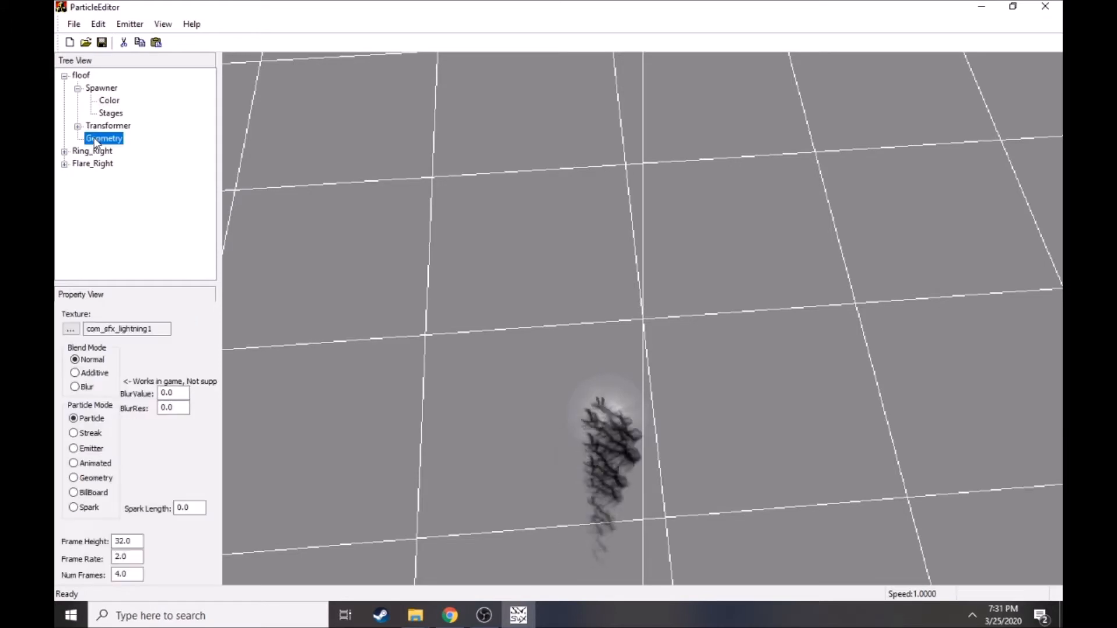
click(76, 374)
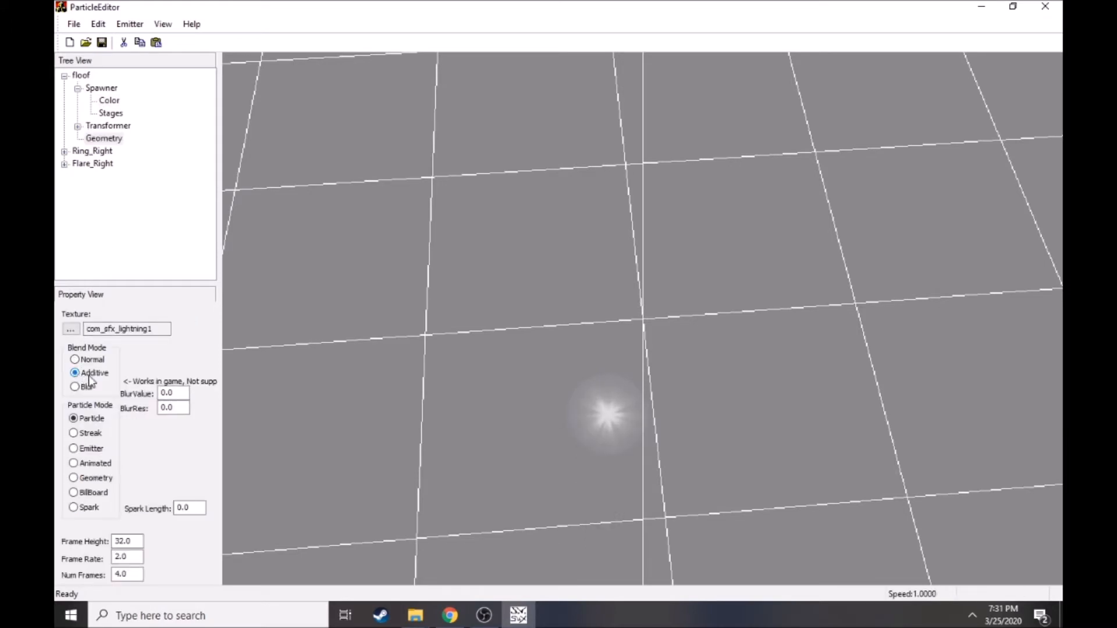
- Set floof's spawner color to red 255 and green 100 for both min and max, and check the preview
click(110, 101)
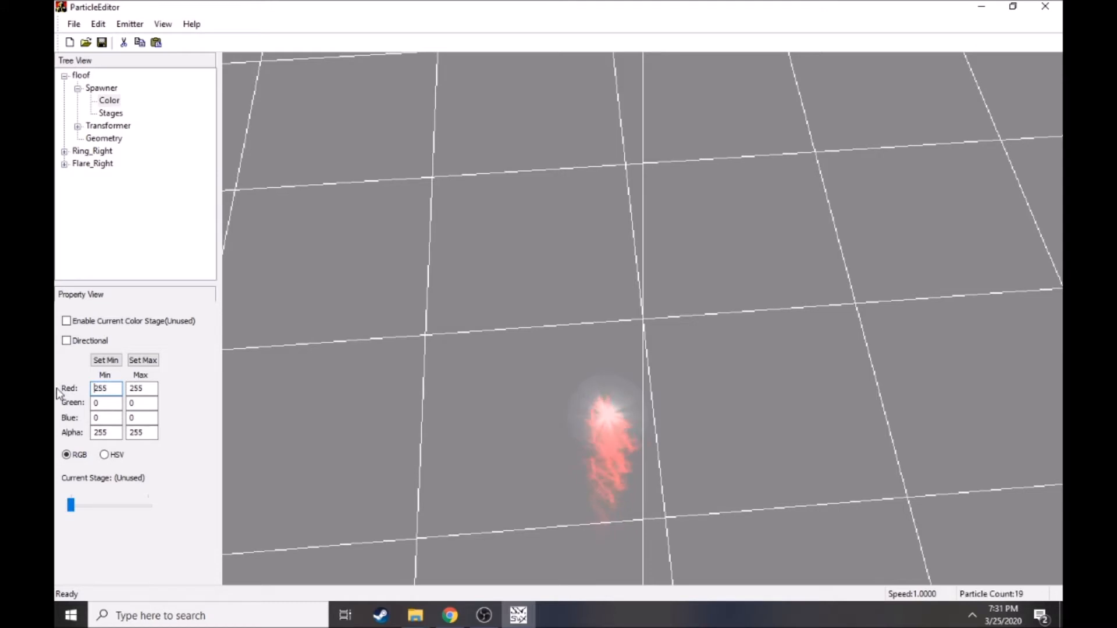
text(100)
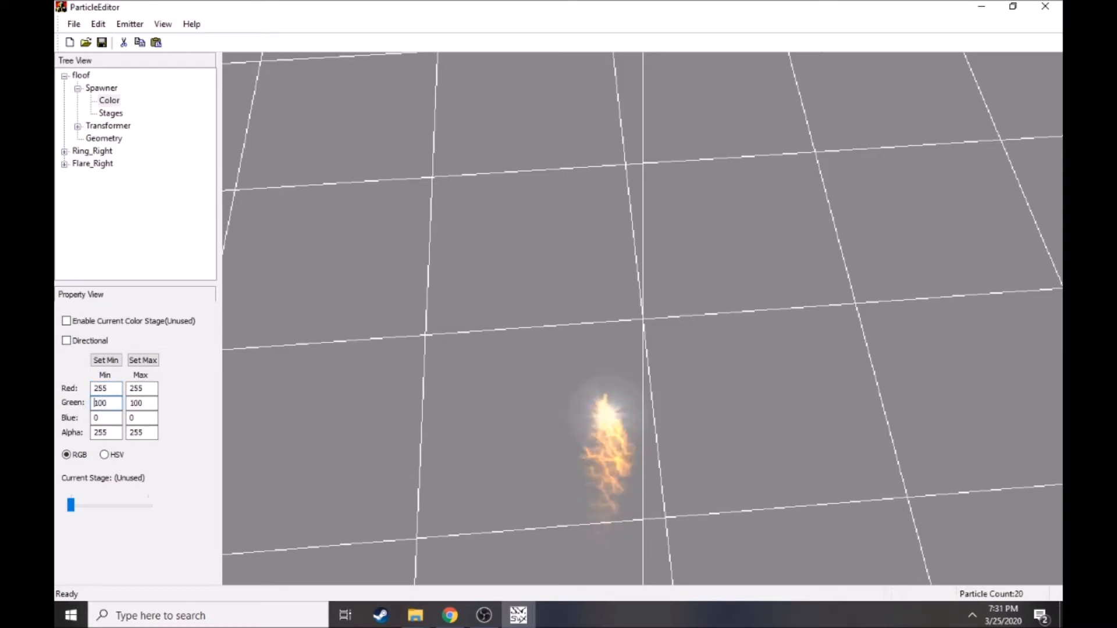
mouse_move(532, 413)
mouse_down()
mouse_move(548, 416)
mouse_move(547, 397)
mouse_up()
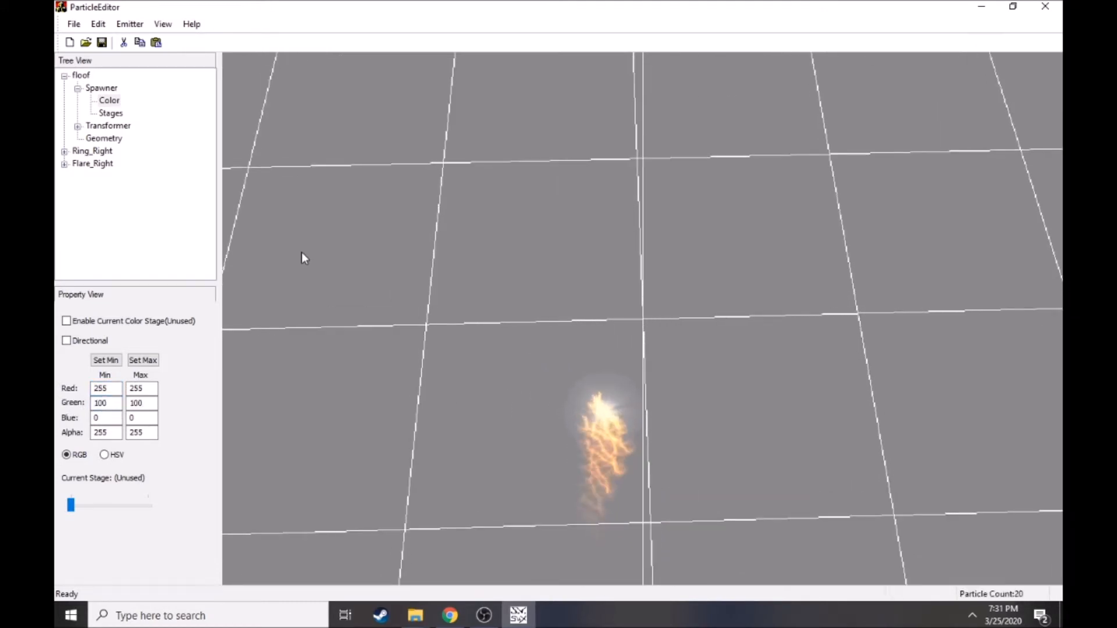
- Set the green and blue min and max of floof's spawner color to 255
double_click(105, 403)
text(2)
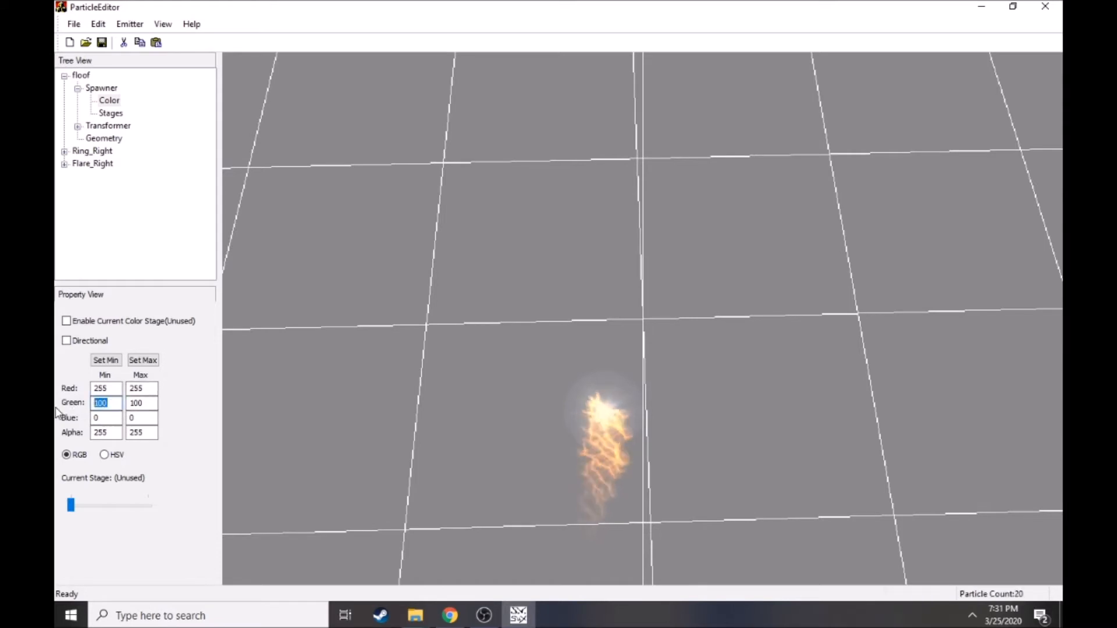
text(55)
key(Tab)
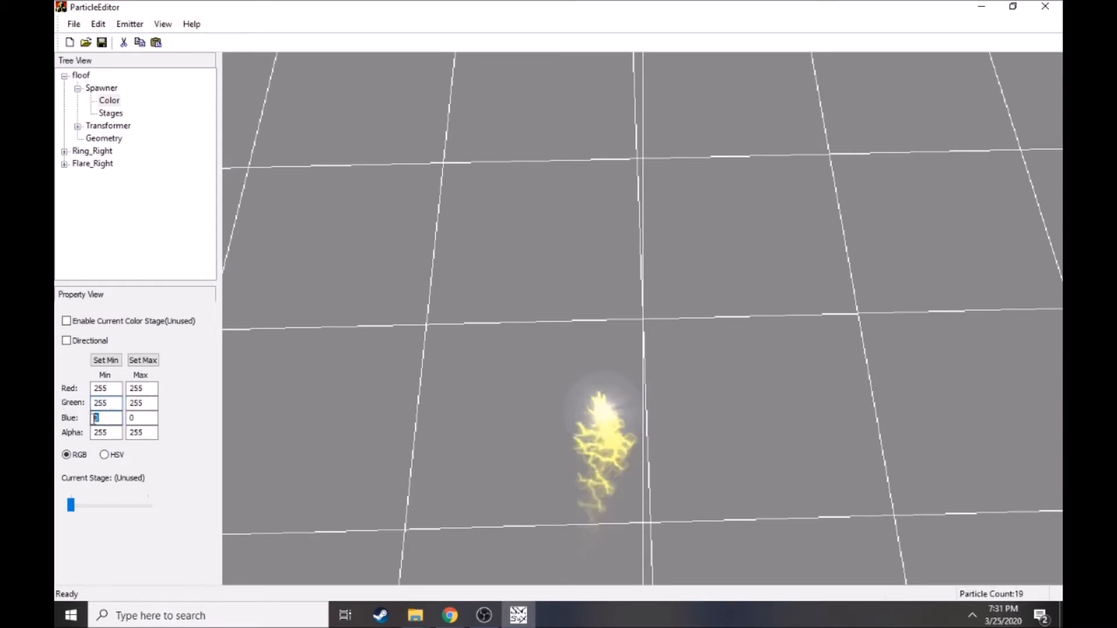
text(255)
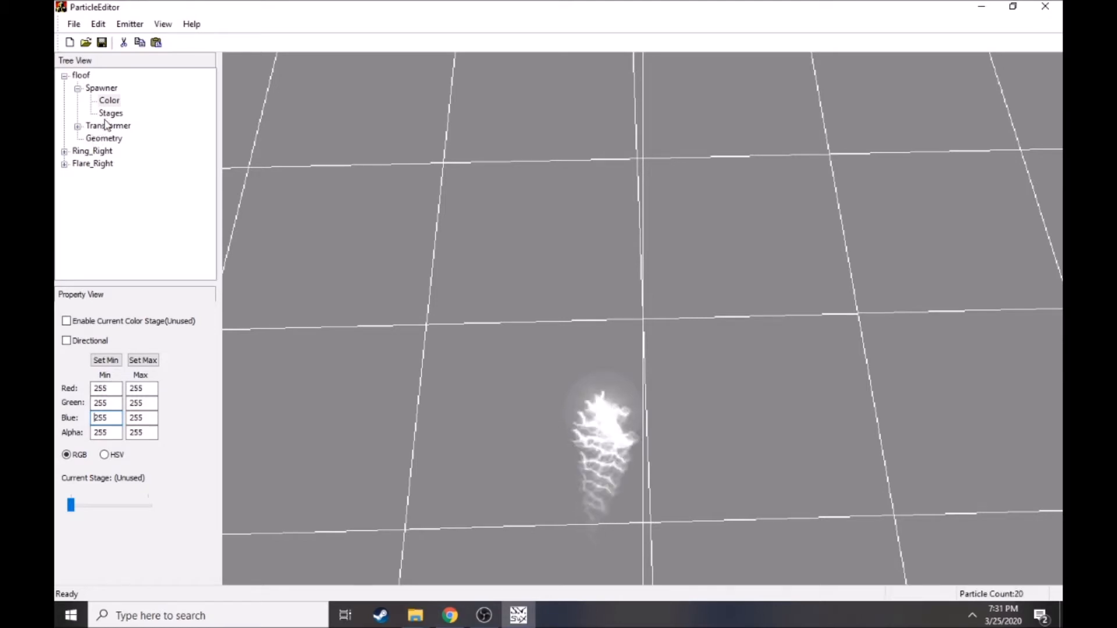
- Switch the floof Geometry's blend mode to Normal and check the effect from another angle
click(102, 138)
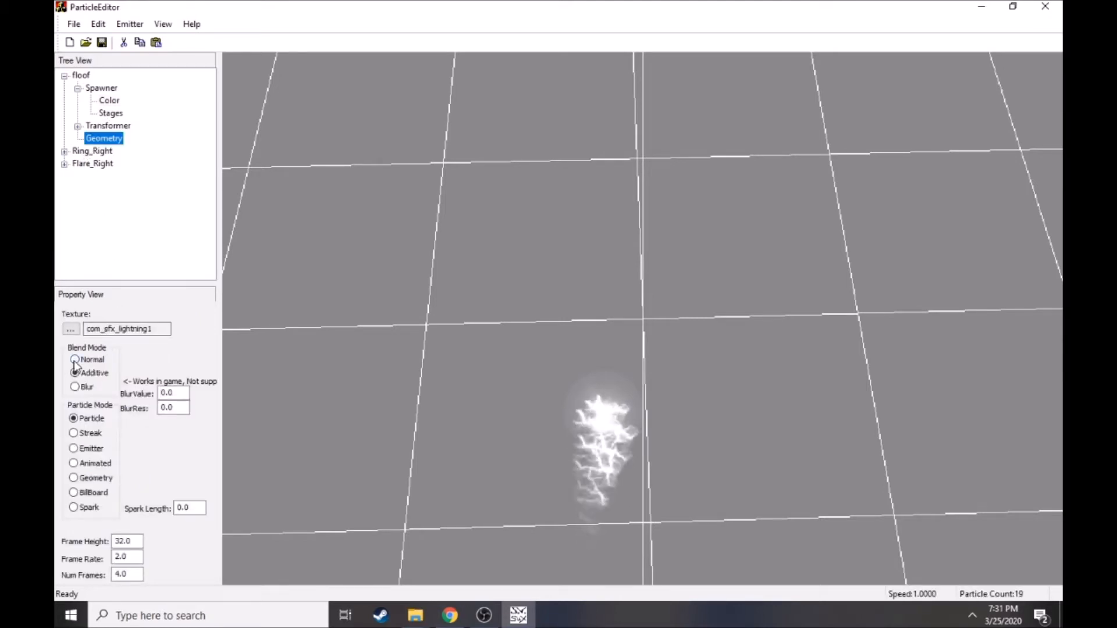
click(75, 360)
drag(570, 325, 523, 276)
- Set red, green and blue to 255 for Stage 0 of floof's Transformer color and check the preview
click(78, 127)
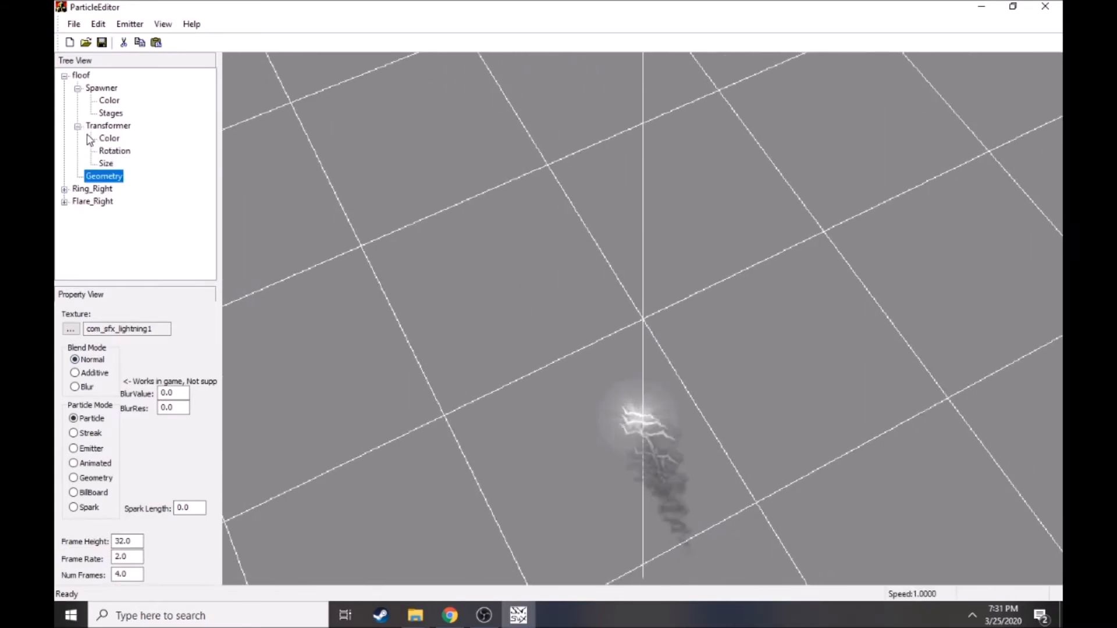
click(100, 140)
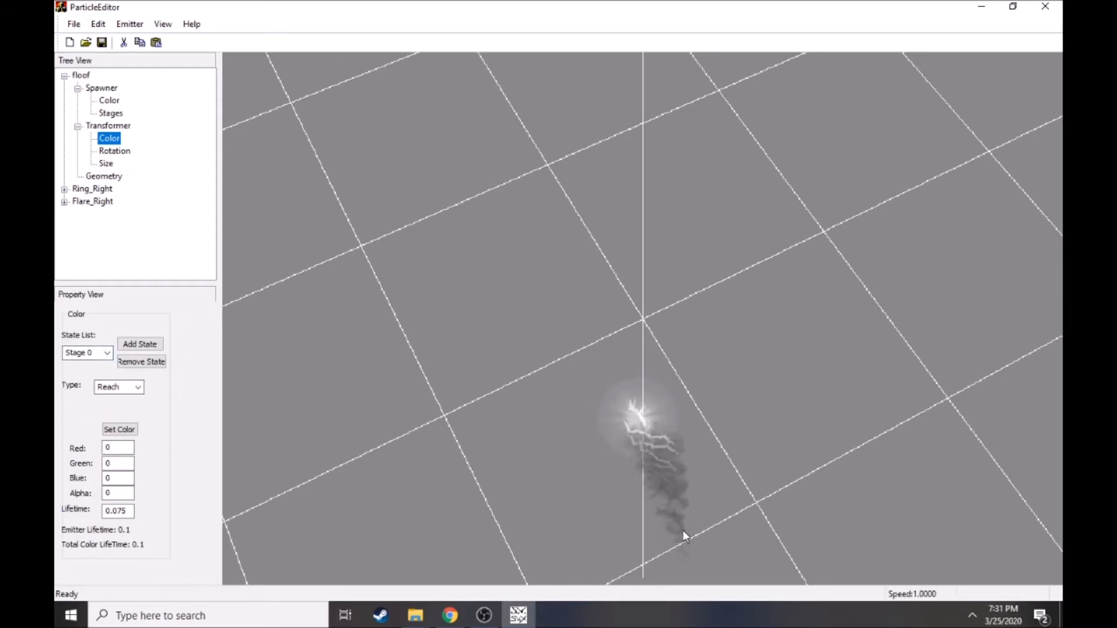
click(107, 353)
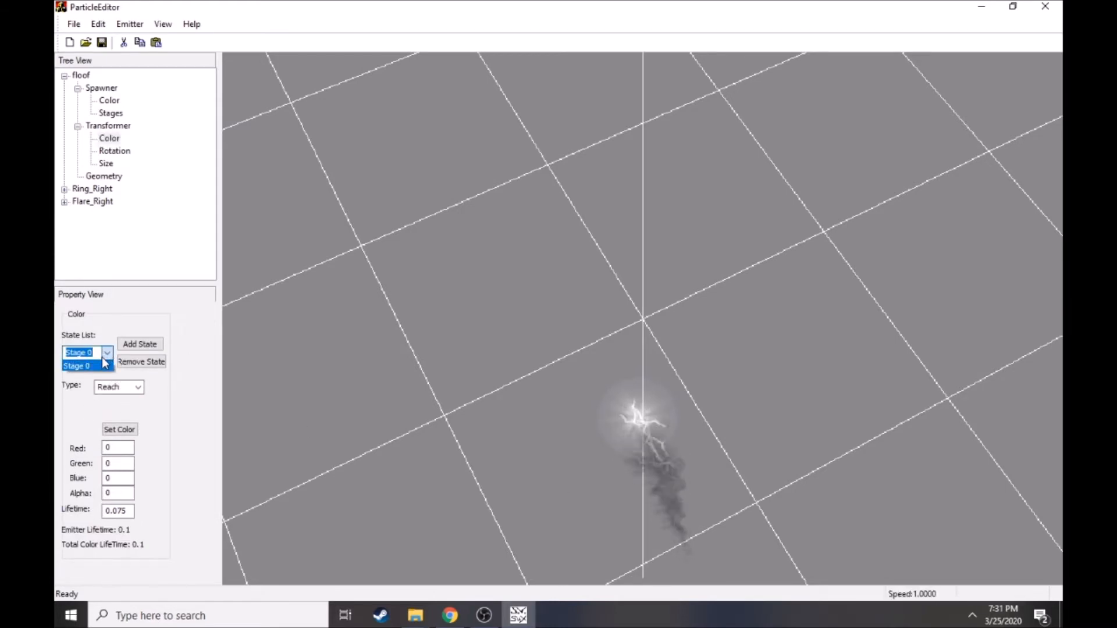
click(100, 364)
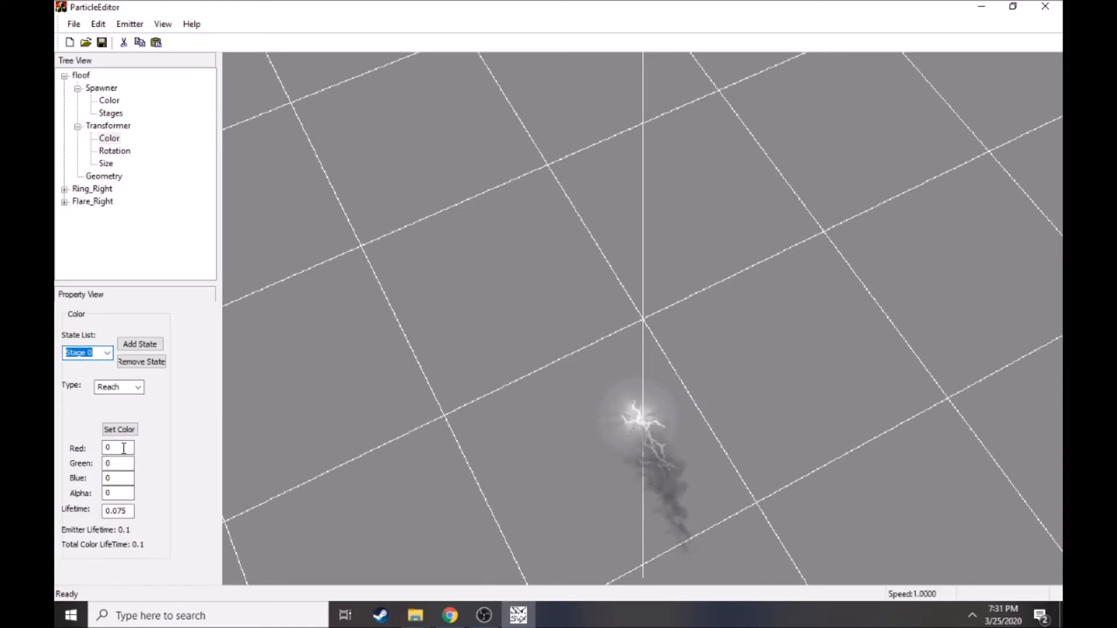
click(109, 100)
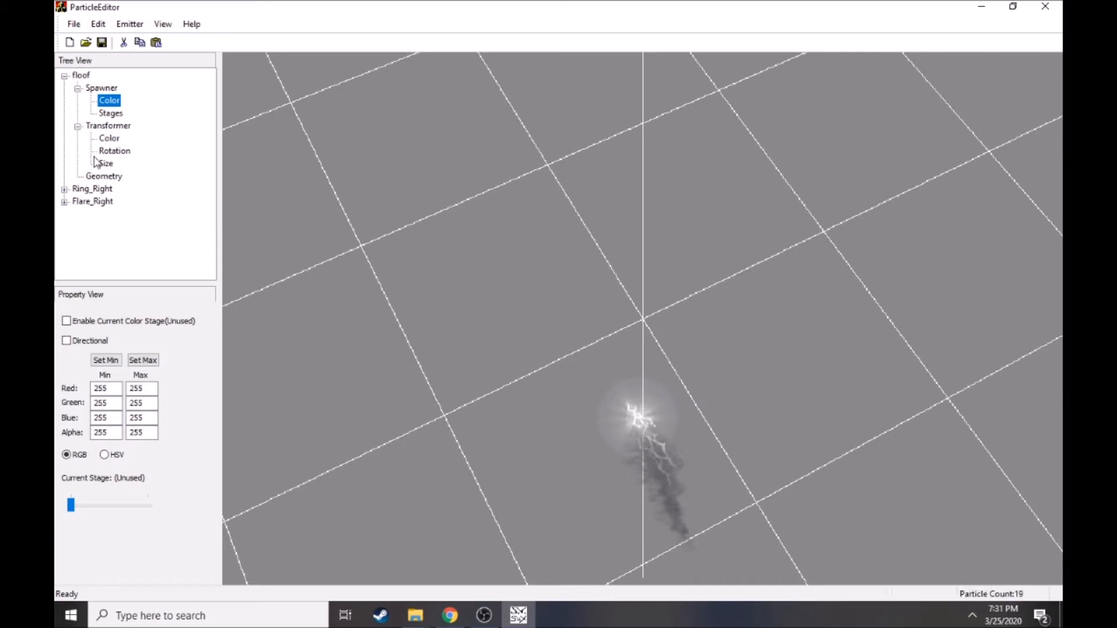
click(109, 140)
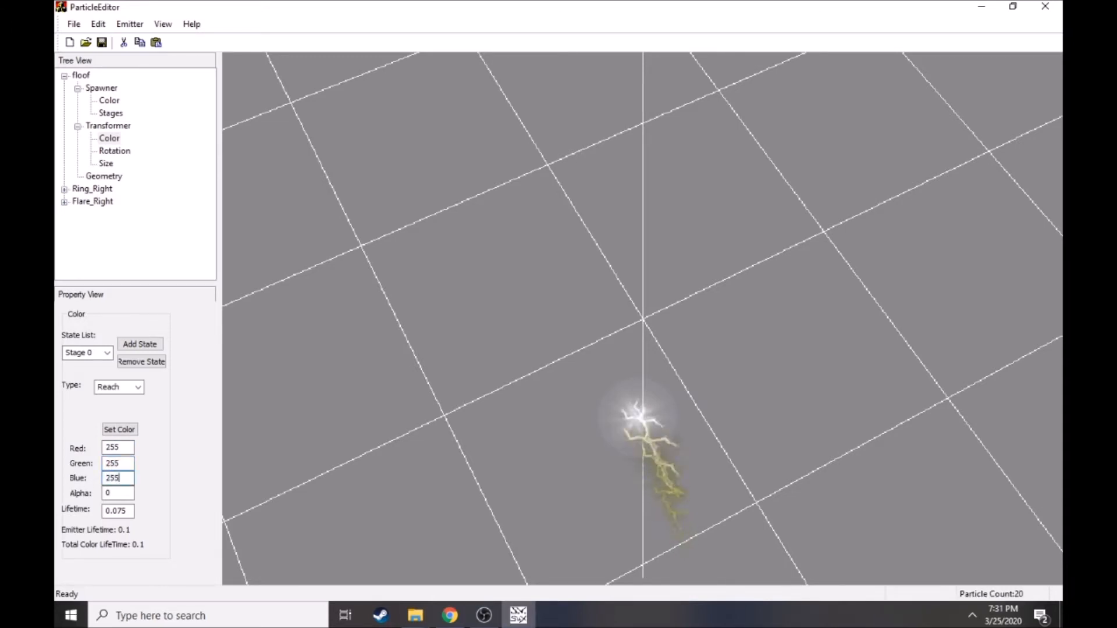
middle_drag(413, 361, 300, 364)
- Compare Additive and Normal blending on the white lightning from above by switching the floof Geometry between them, ending on Normal
click(106, 163)
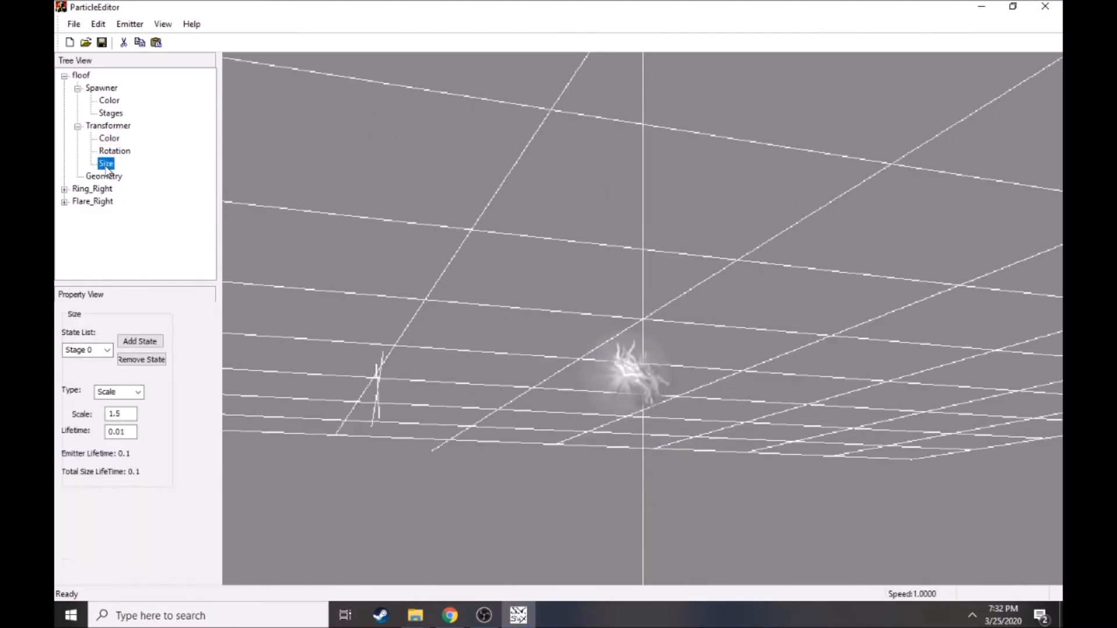
click(105, 176)
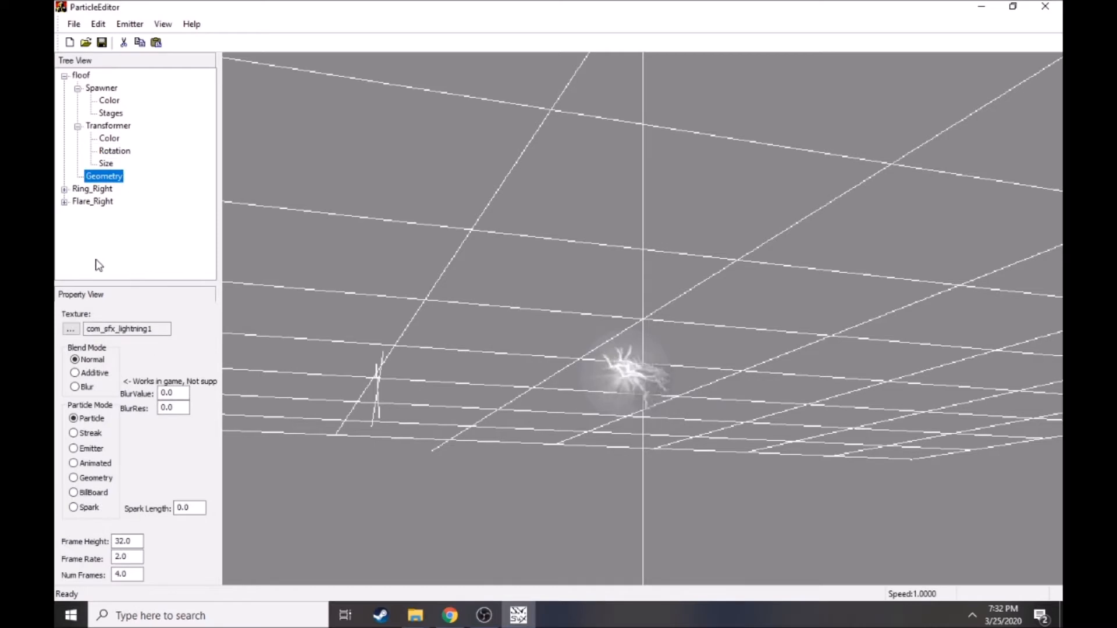
middle_drag(379, 340, 611, 357)
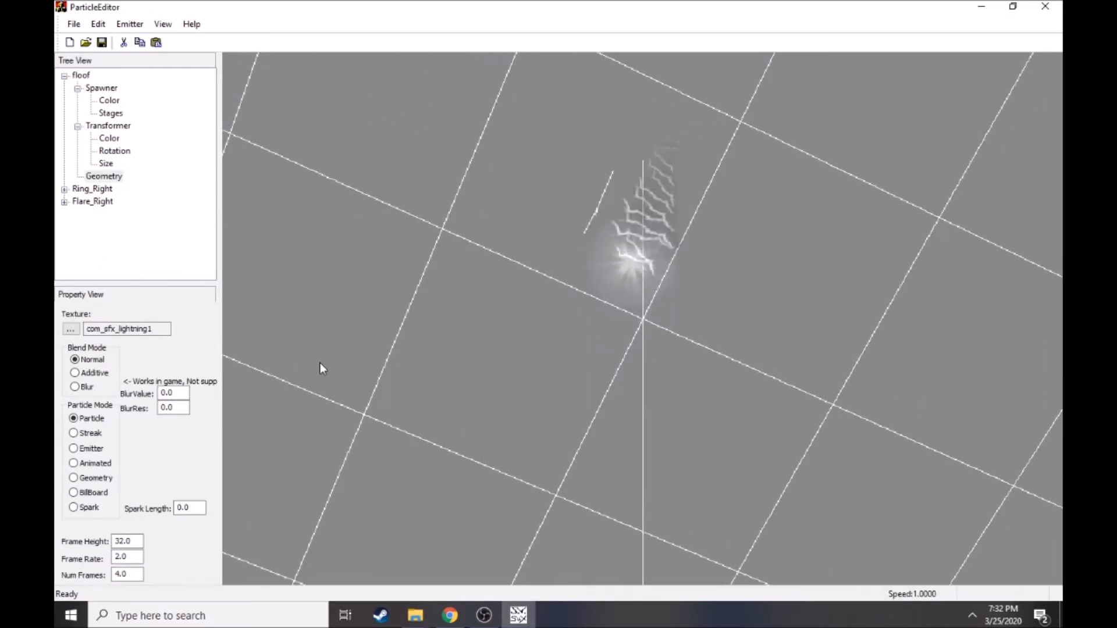
click(87, 372)
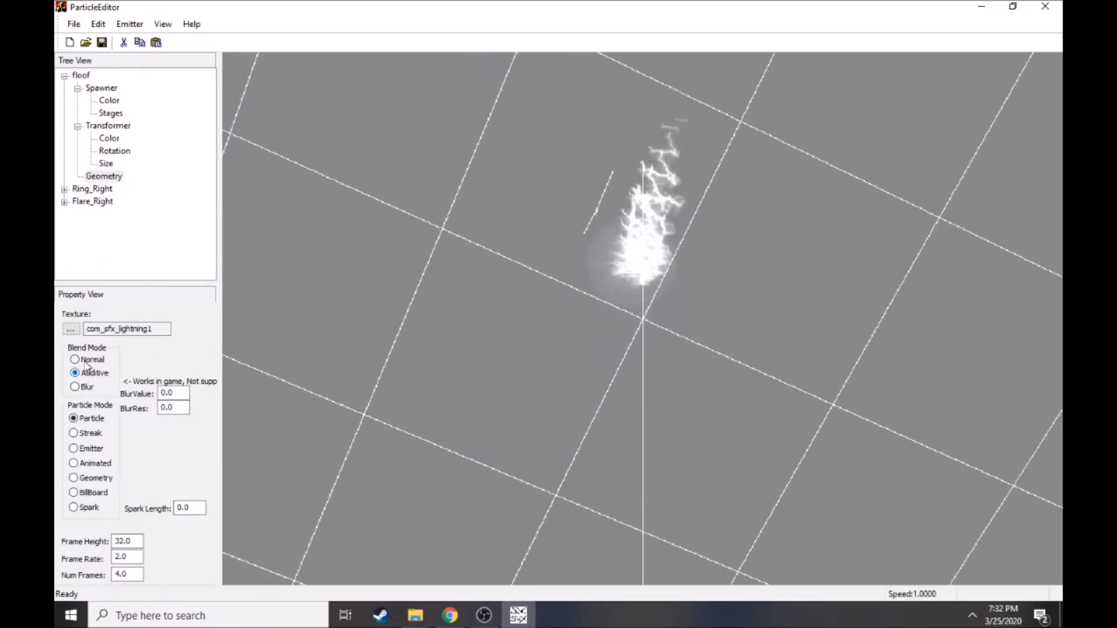
click(85, 362)
click(86, 373)
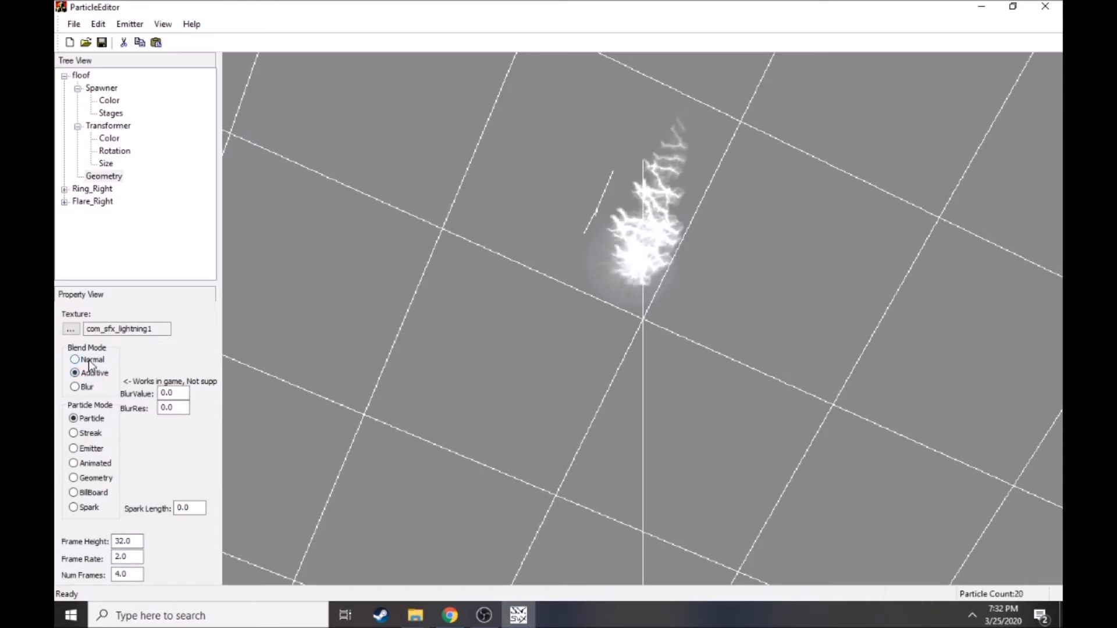
click(89, 360)
click(91, 373)
click(92, 360)
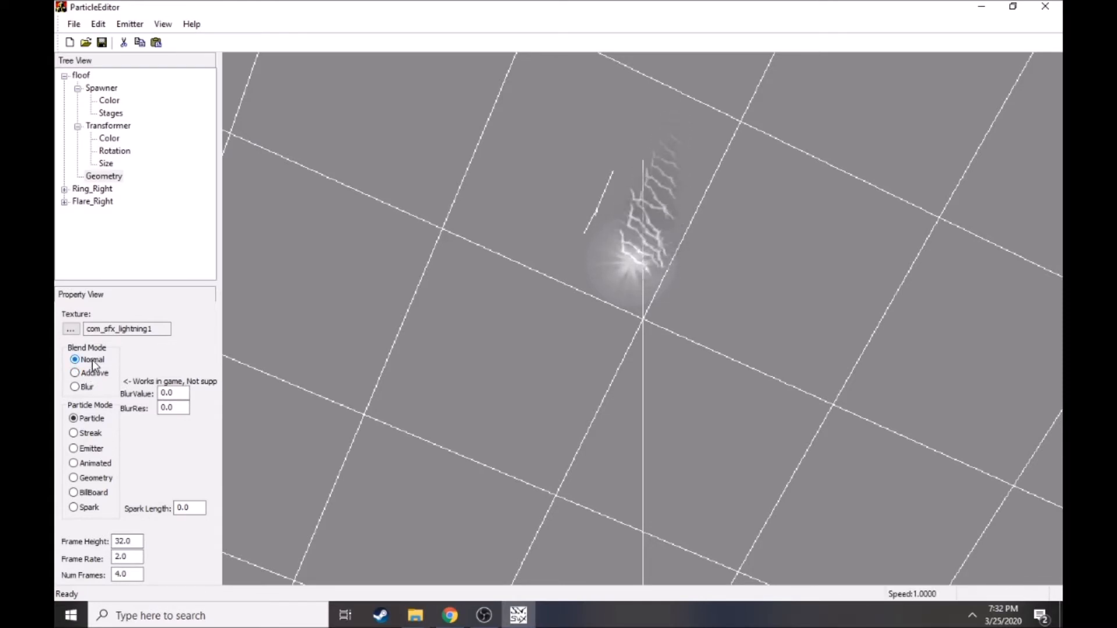
- Try Blur as the floof Geometry's blend mode and view the white lightning from a lower angle
drag(308, 434, 331, 308)
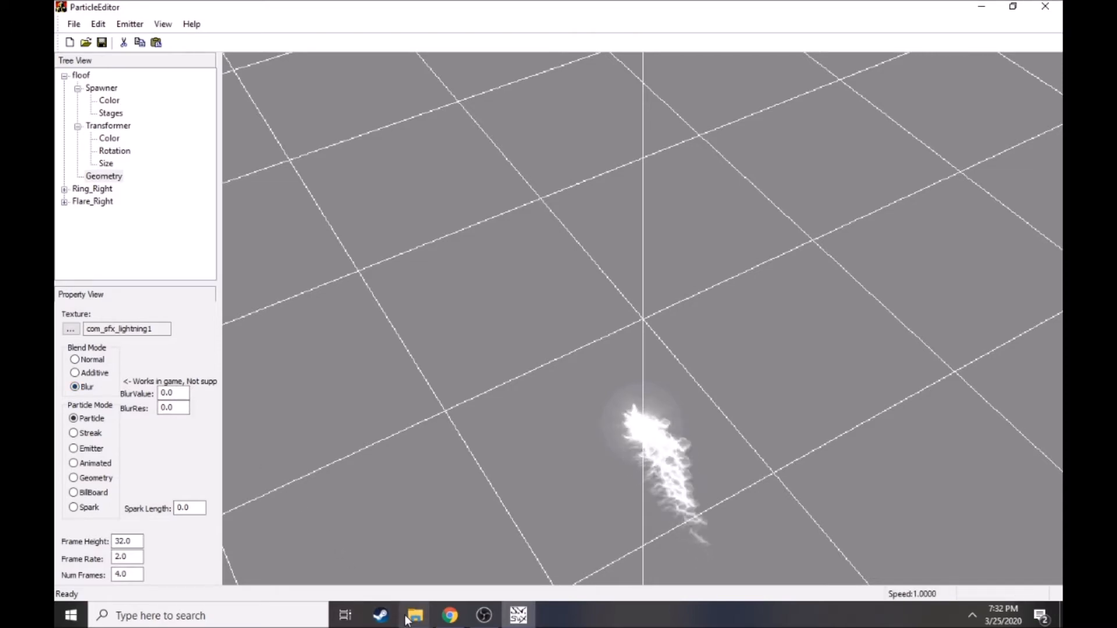
mouse_move(414, 615)
mouse_move(250, 552)
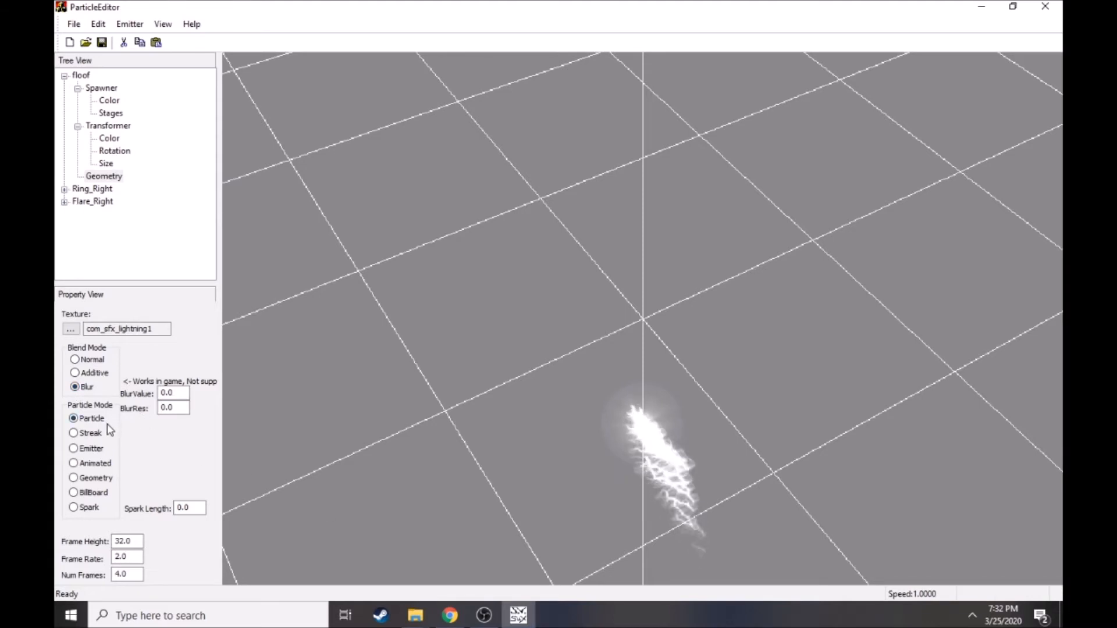
- Compare the Streak, Emitter, Animated, BillBoard and Spark particle modes on the floof Geometry, ending on Particle mode
click(79, 436)
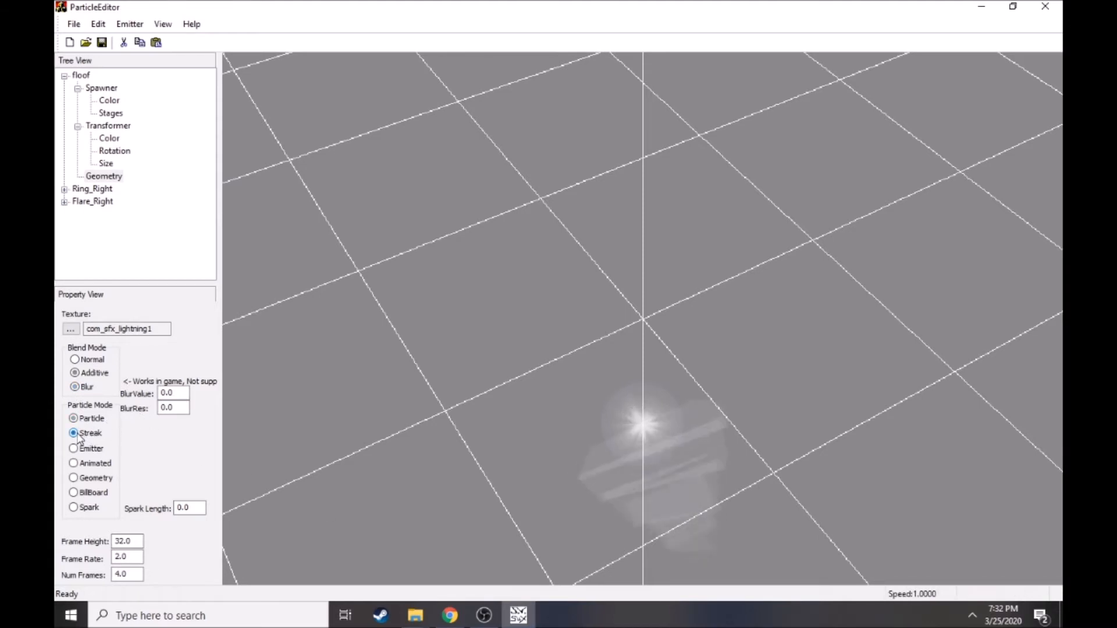
click(77, 448)
click(73, 464)
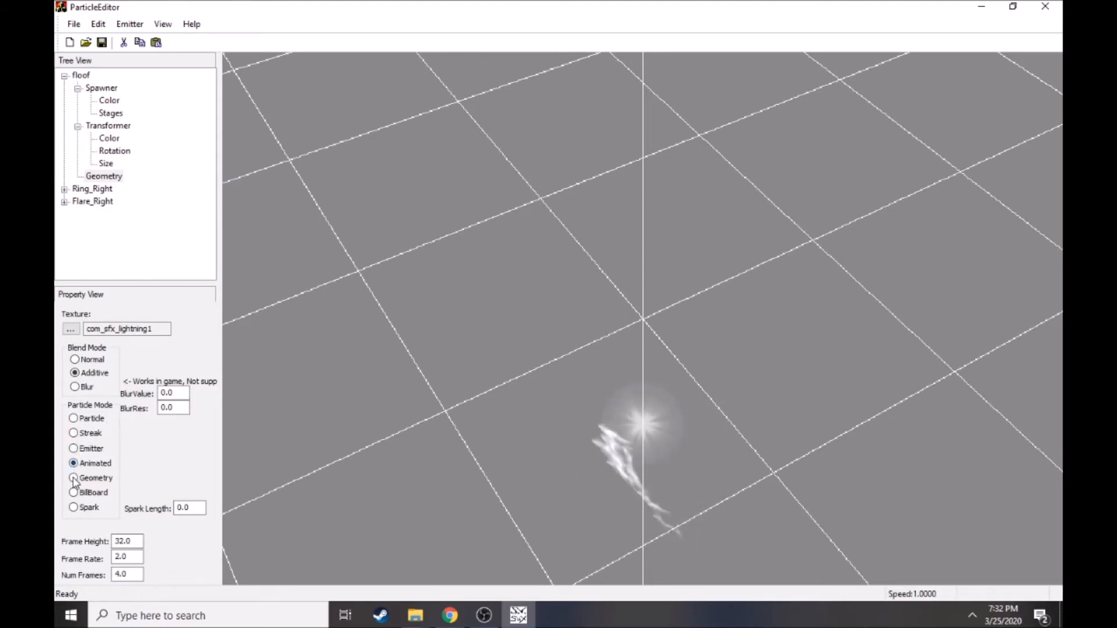
click(73, 419)
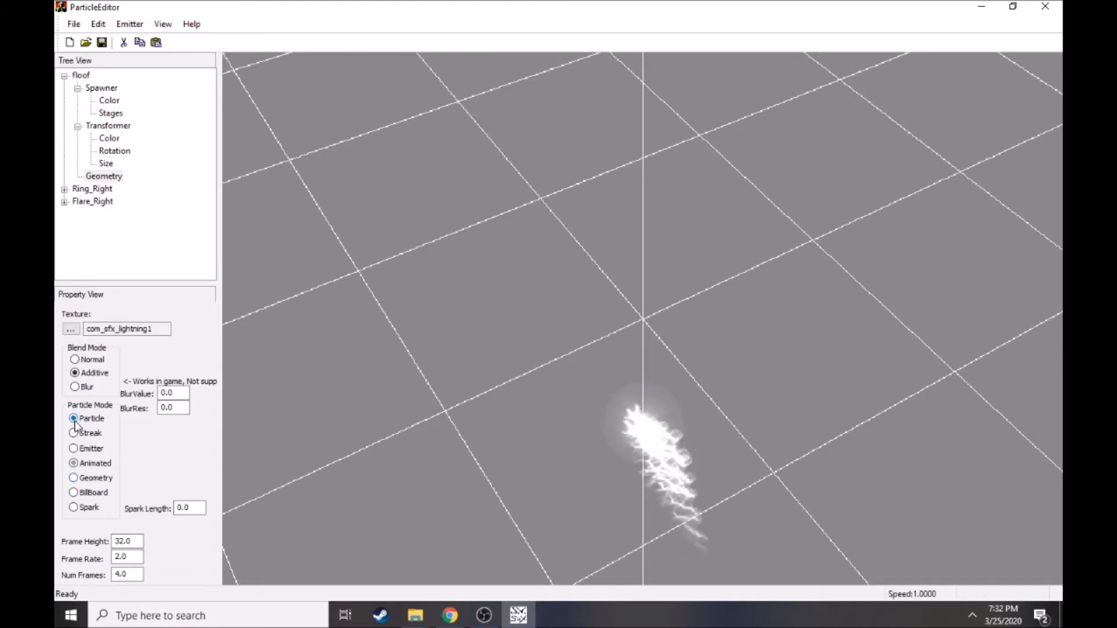
click(74, 464)
click(74, 493)
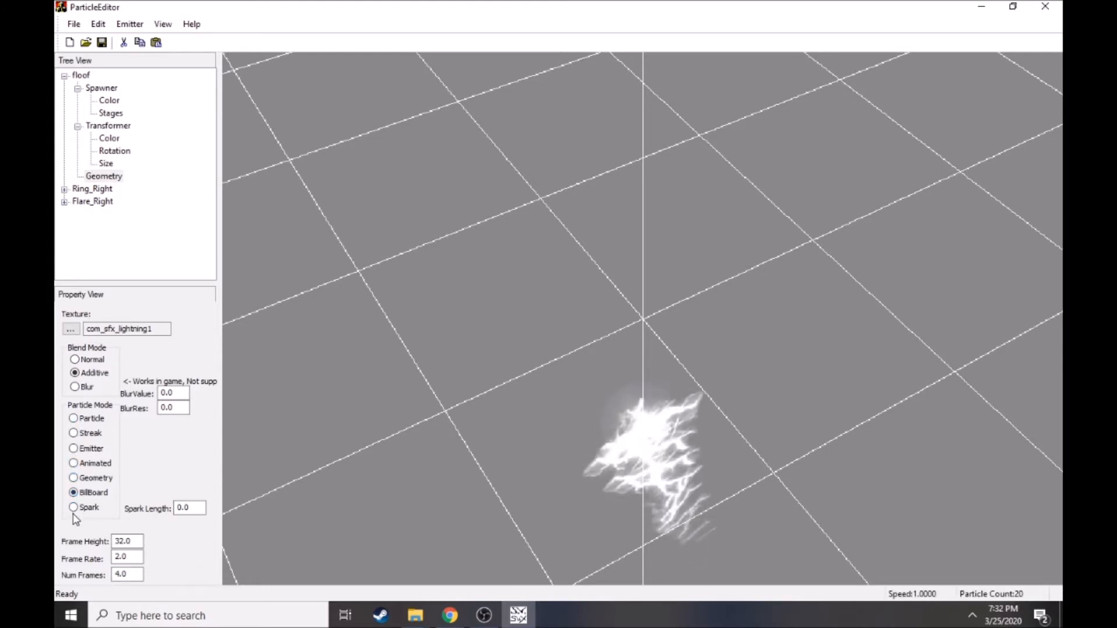
click(75, 504)
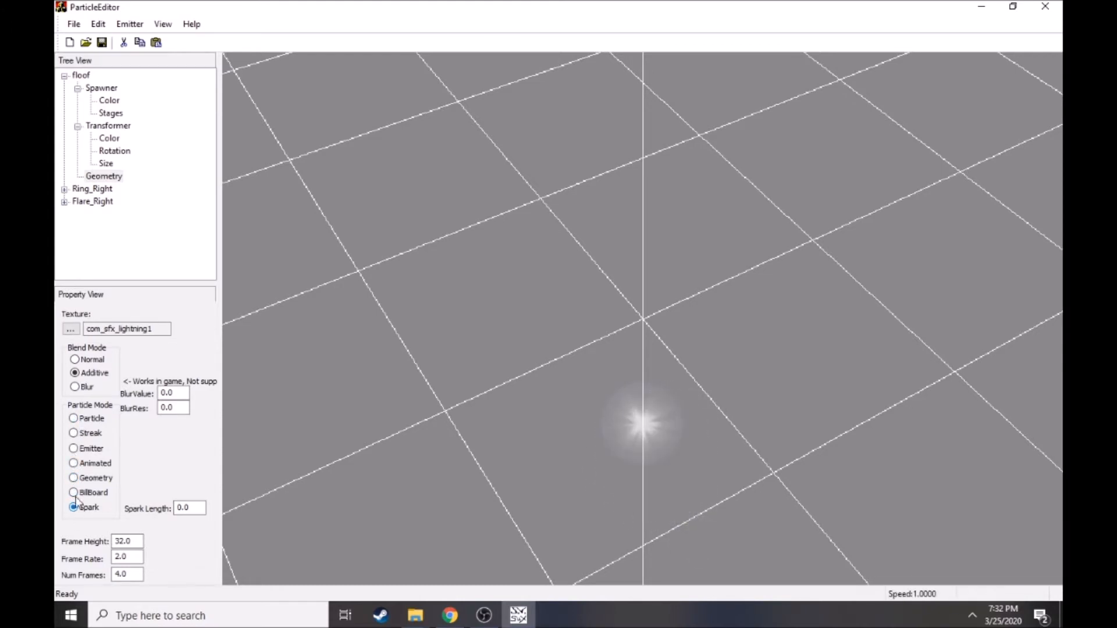
click(73, 418)
drag(500, 349, 557, 389)
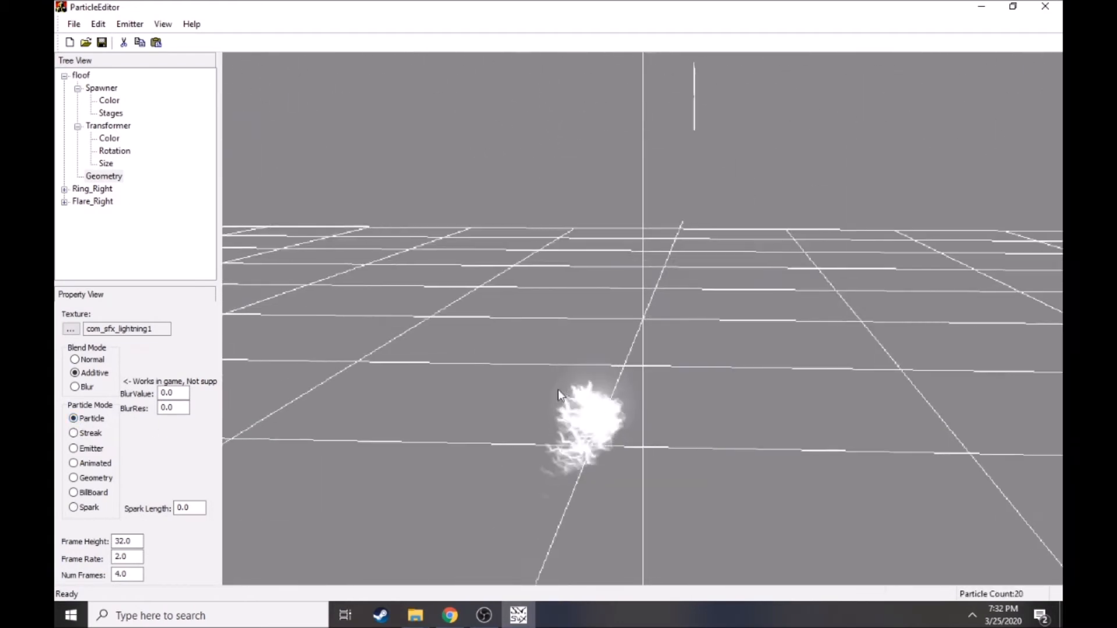
- Open the effect file blastersparks.fx from the effects folder under data_FVV, Sides, Common
click(181, 507)
drag(182, 508, 175, 511)
click(72, 24)
click(82, 54)
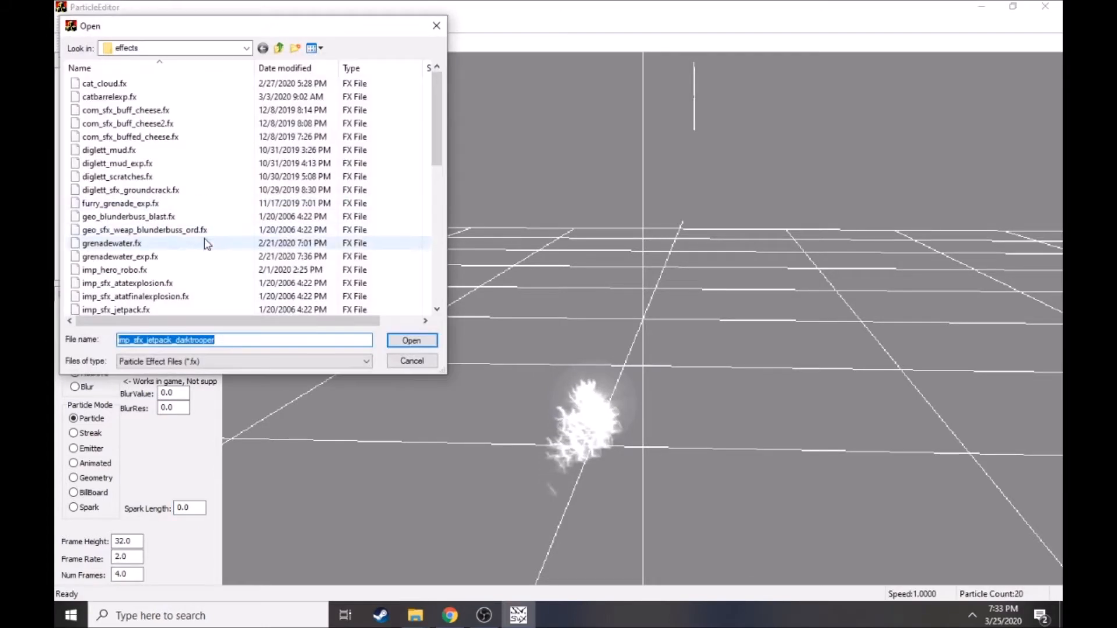
click(246, 50)
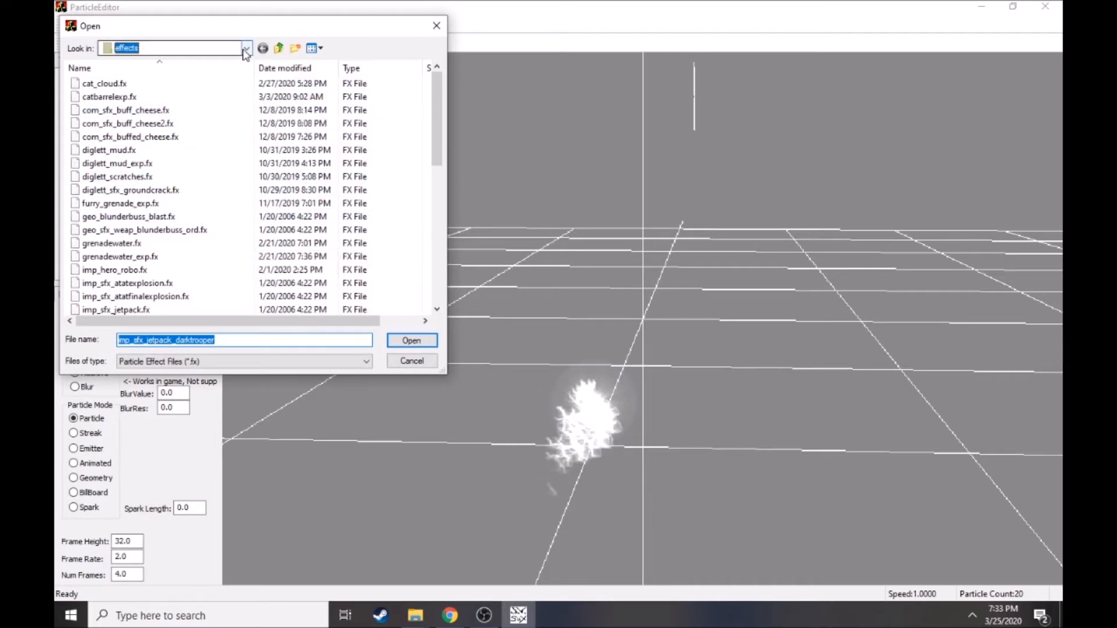
click(246, 51)
click(166, 86)
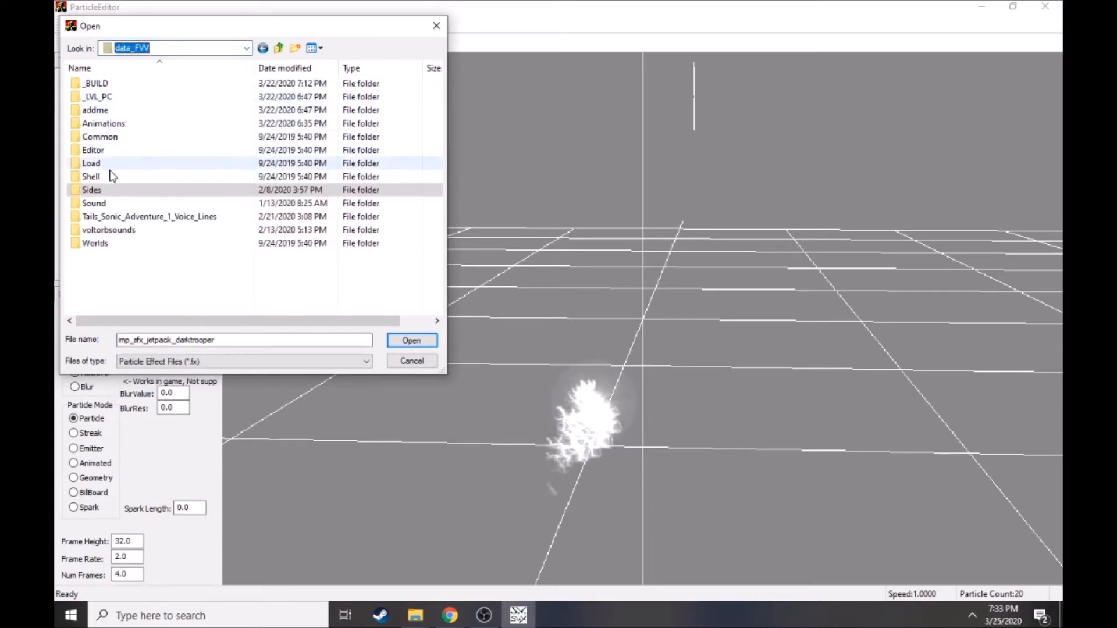
double_click(102, 189)
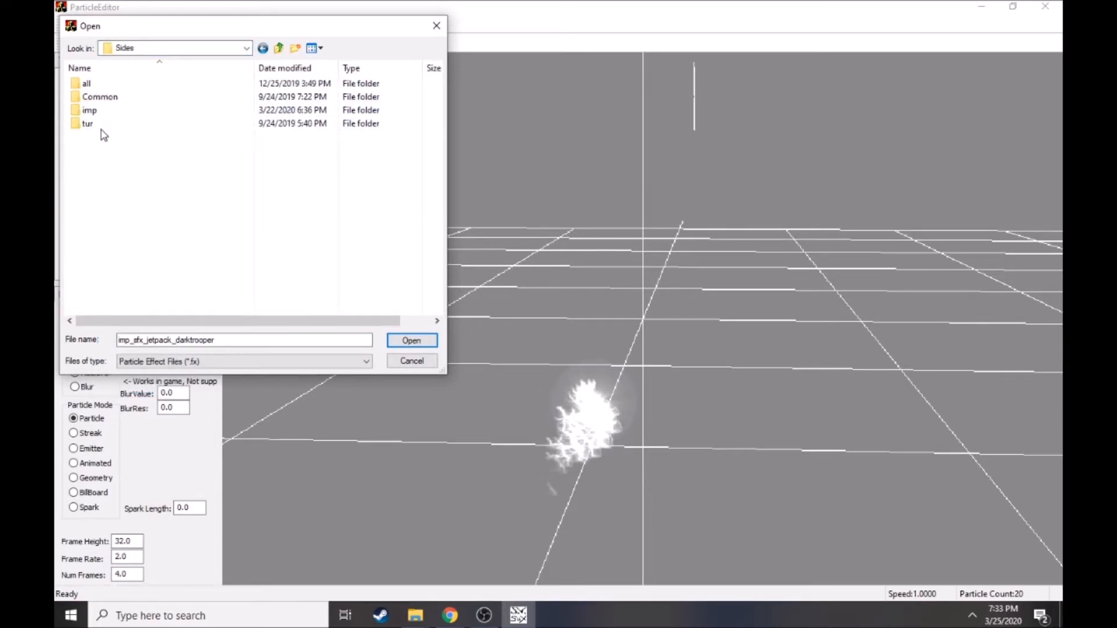
double_click(102, 99)
double_click(96, 83)
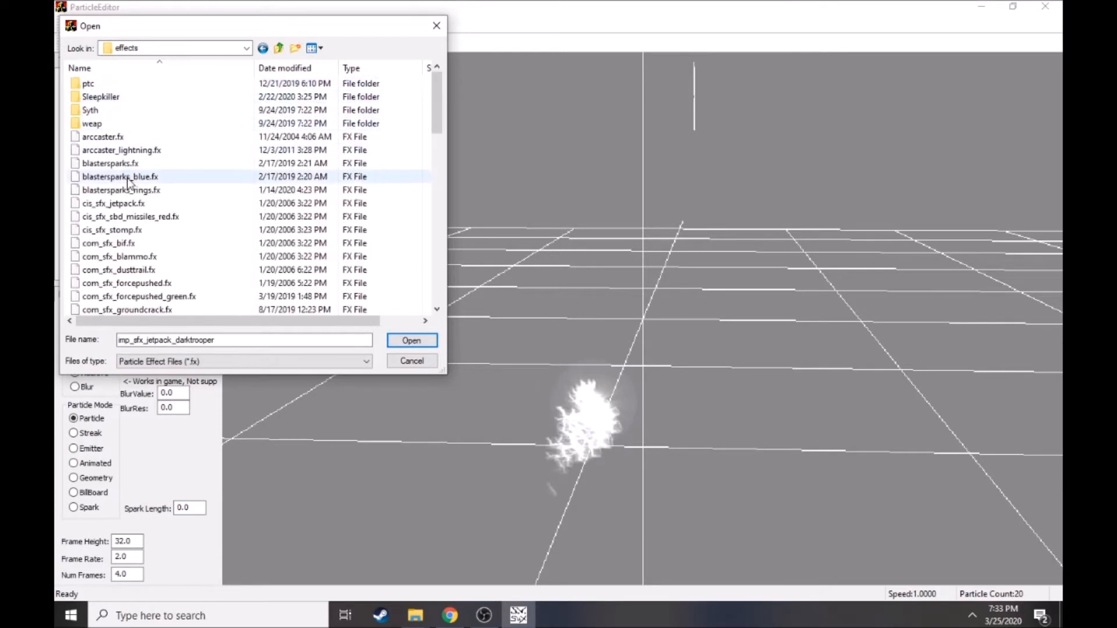
double_click(138, 163)
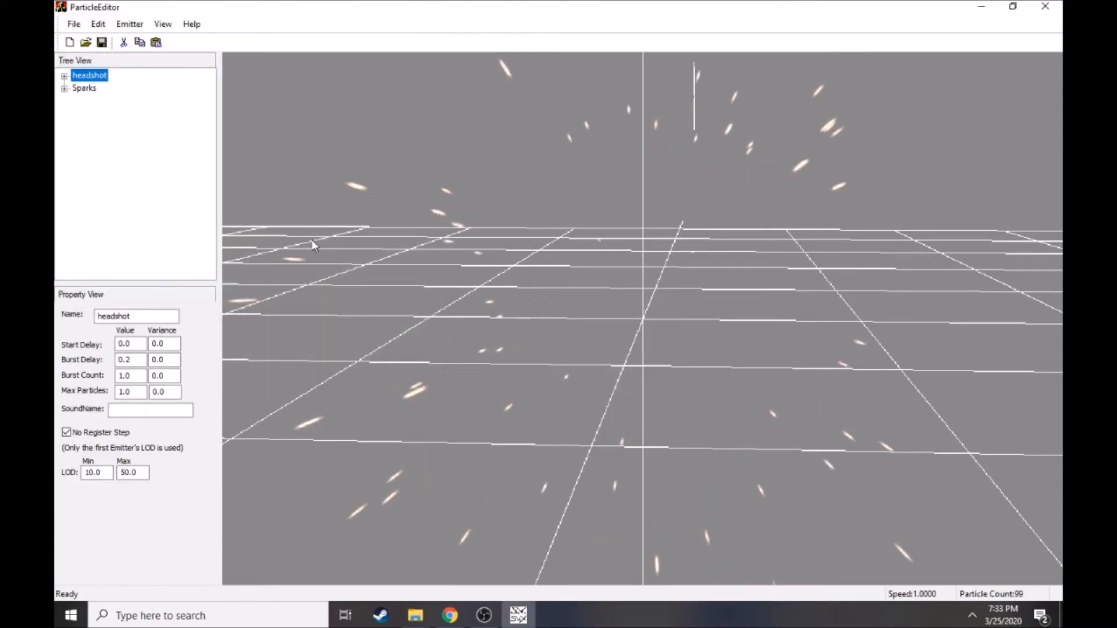
- Set the spark length in the Sparks emitter's Geometry to 1.0 and view the whole burst
right_drag(551, 341, 560, 287)
drag(560, 286, 648, 316)
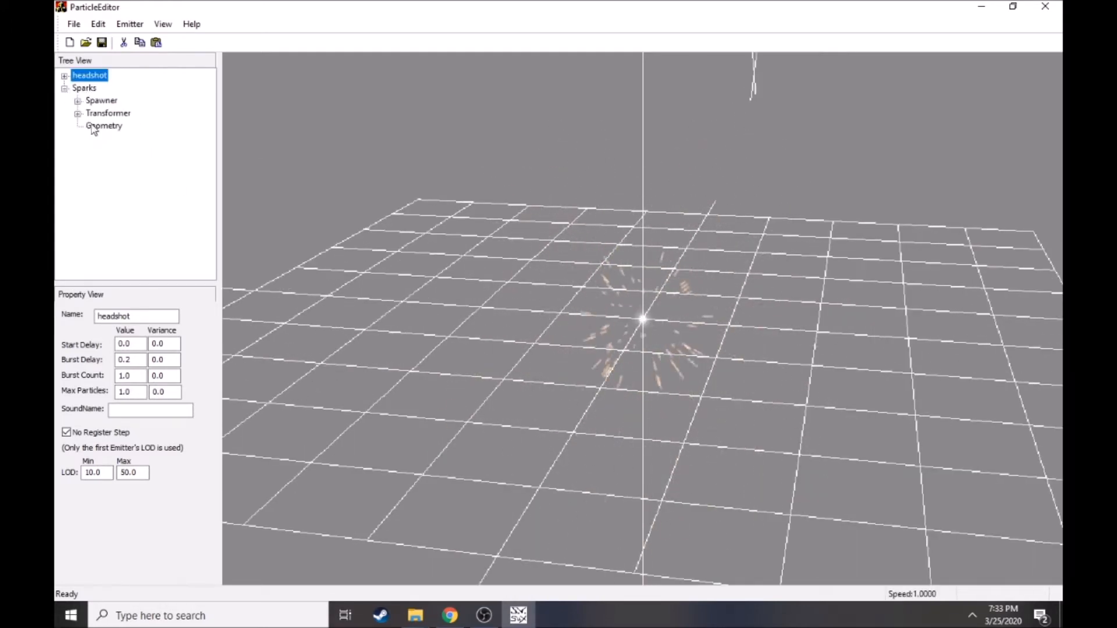
click(99, 126)
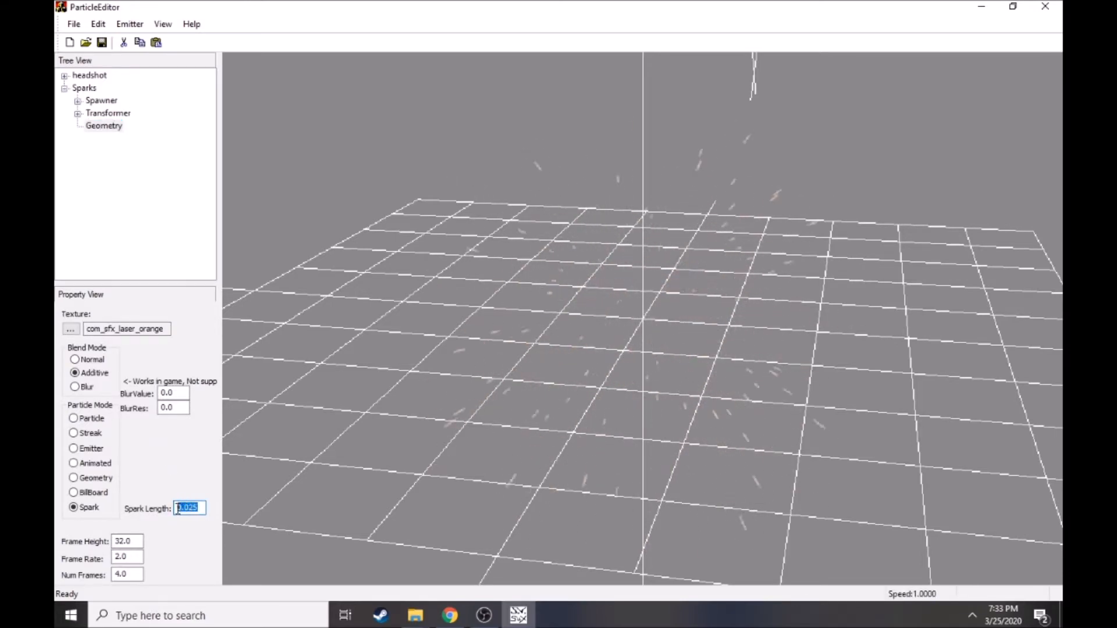
text(1.0)
mouse_move(525, 326)
mouse_down()
mouse_move(529, 383)
mouse_move(543, 342)
mouse_move(522, 335)
mouse_up()
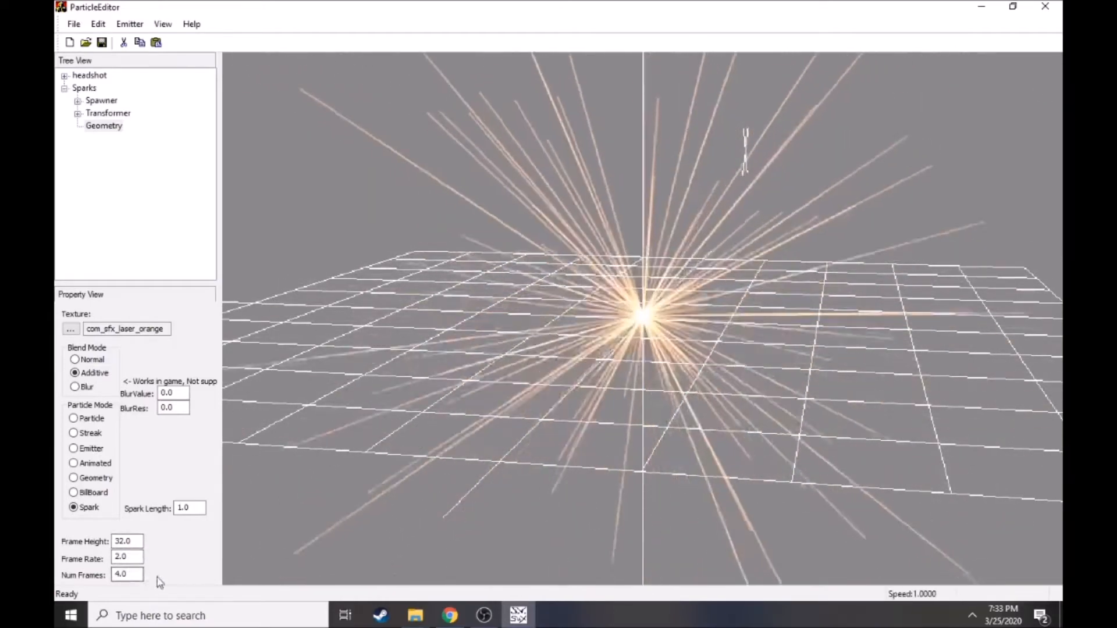
- Set the Sparks Geometry's frame height to 10, frame rate to 5 and number of frames to 10
double_click(118, 541)
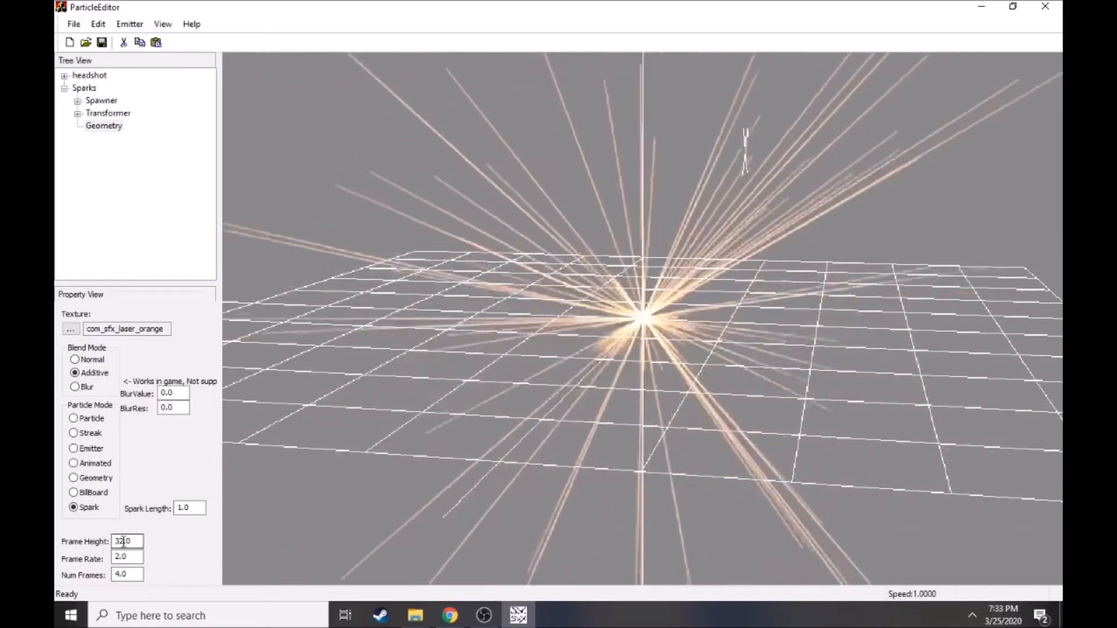
text(10)
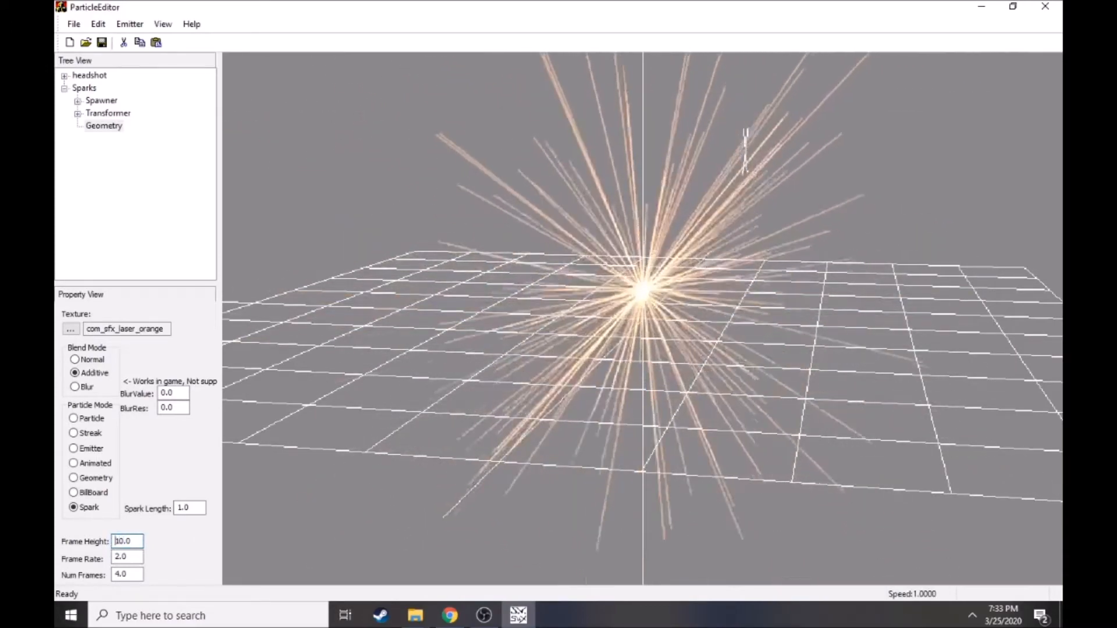
click(122, 559)
double_click(120, 557)
text(5)
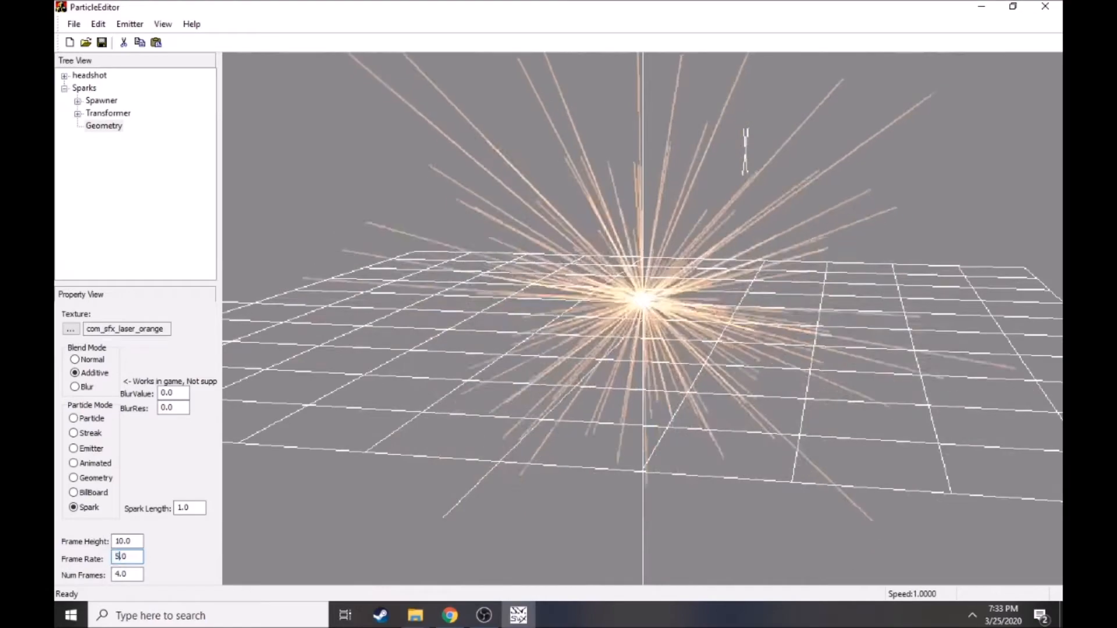
double_click(121, 574)
text(10)
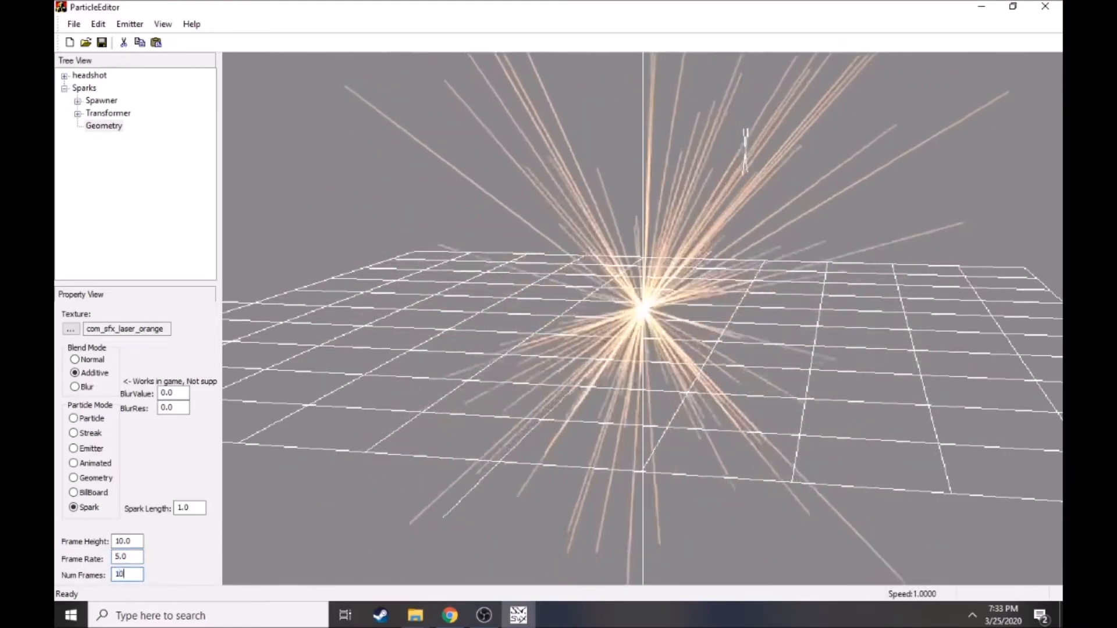
key(Return)
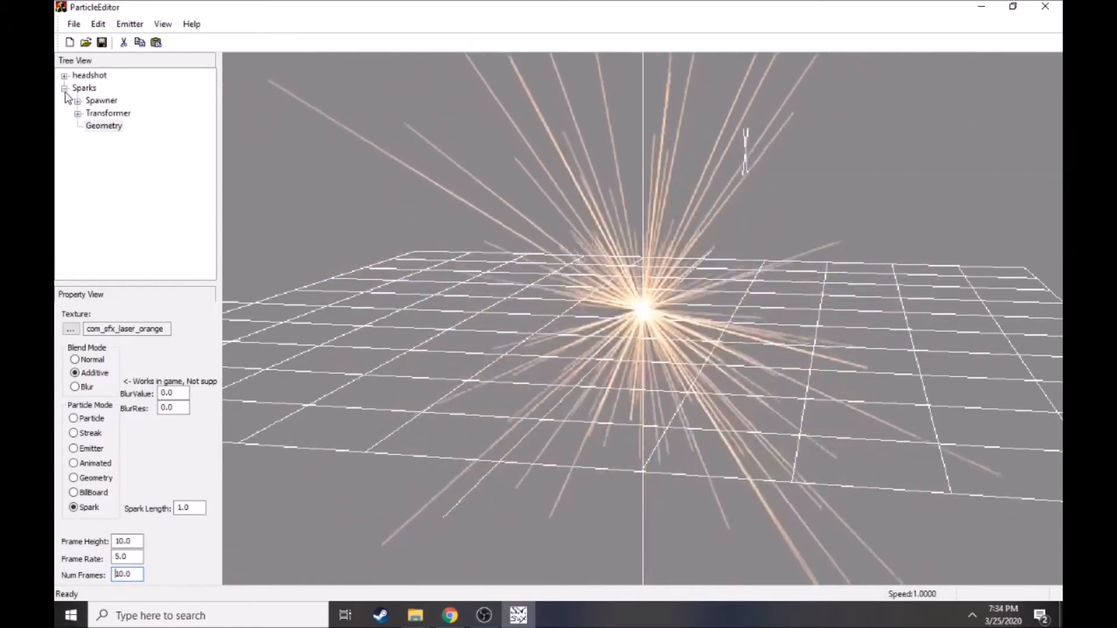
- Set the Sparks Geometry's spark length back to 0.025
click(66, 93)
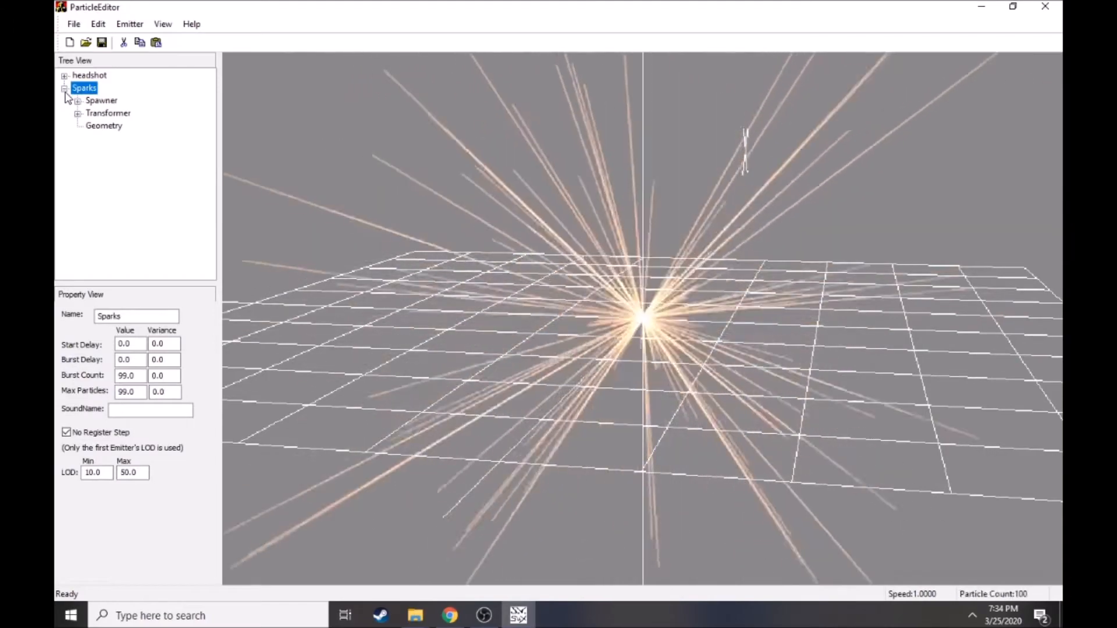
click(64, 89)
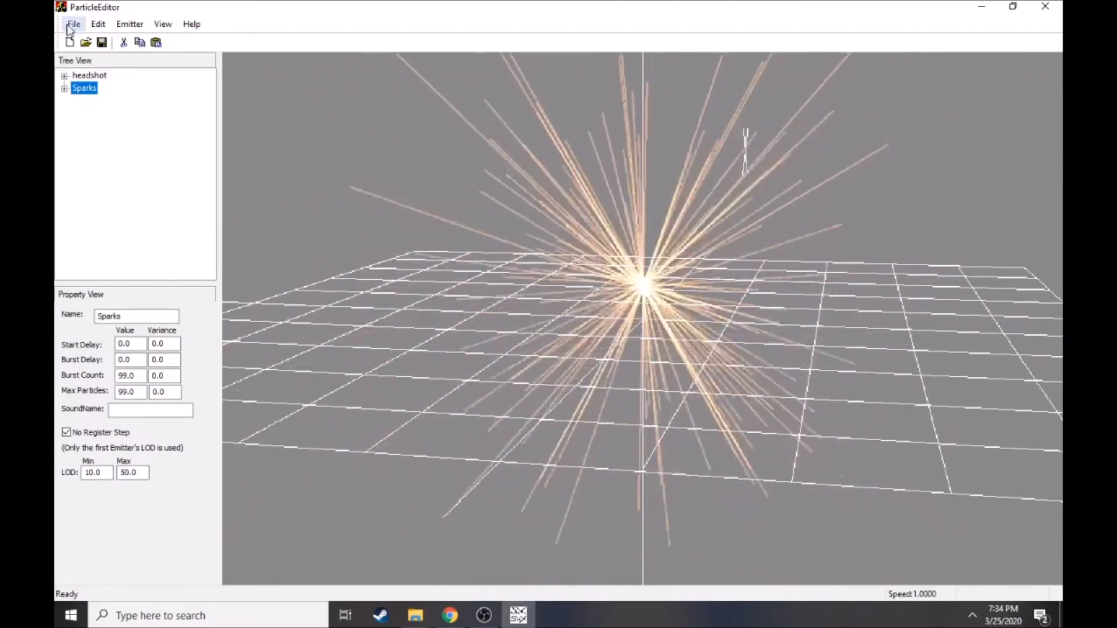
click(64, 89)
click(103, 126)
drag(195, 507, 163, 516)
text(0.025)
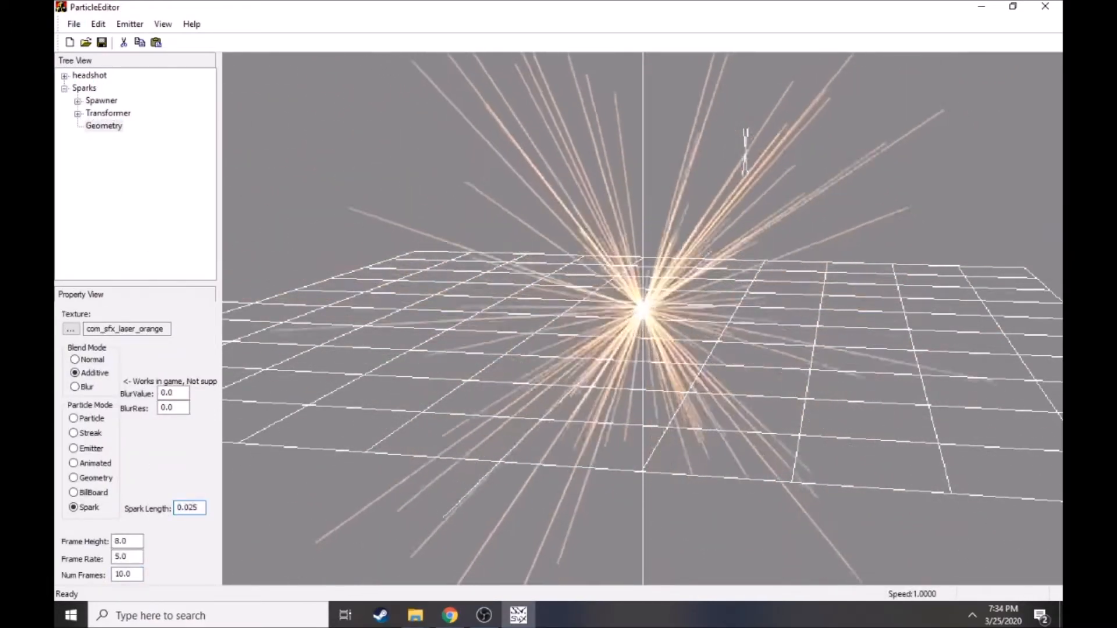
key(Return)
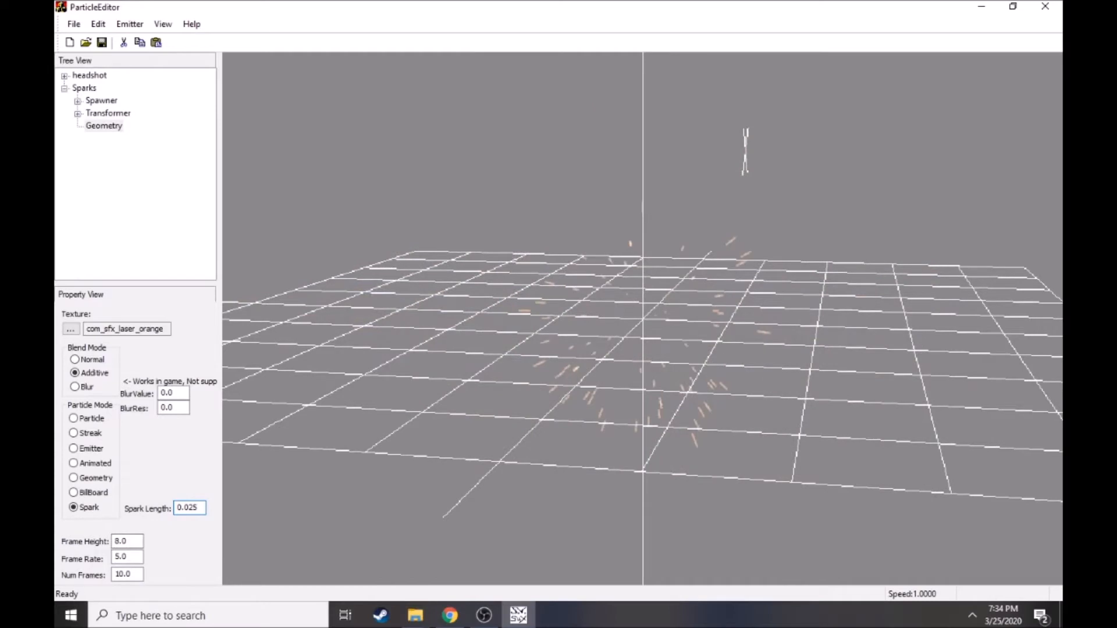
- Set the Sparks emitter's max particles to 10 and review its spawner color, spawner stages and Geometry properties
click(84, 88)
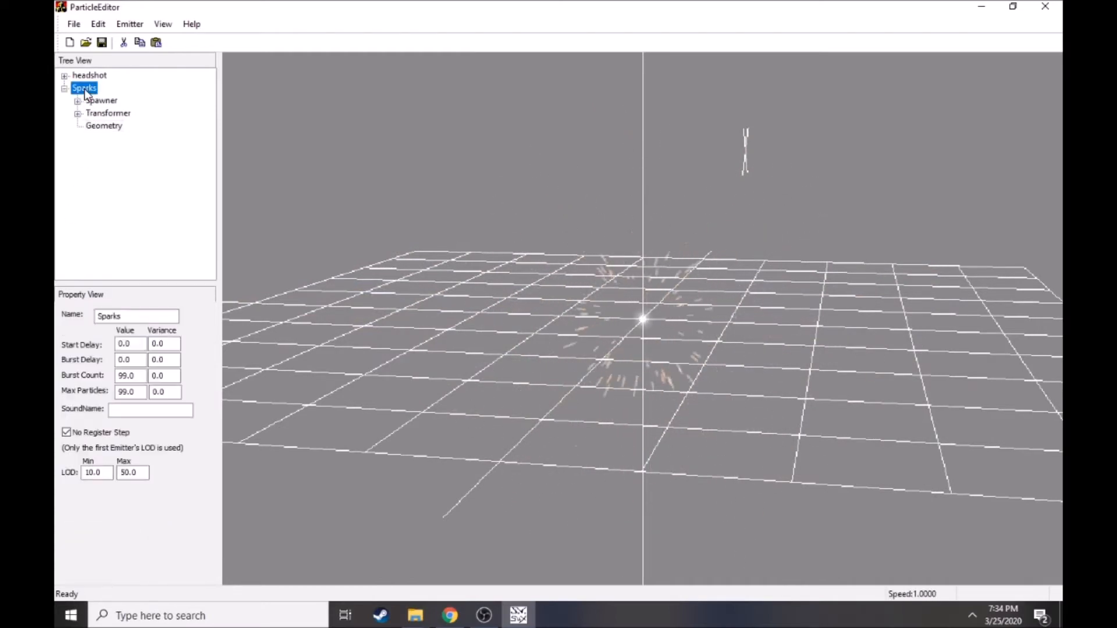
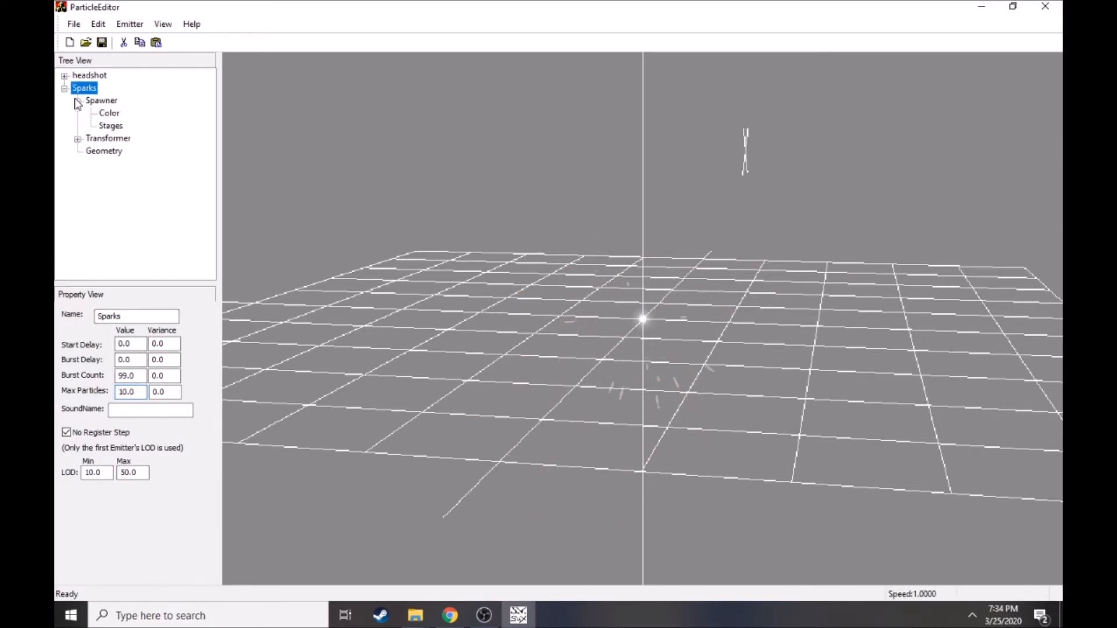
click(104, 114)
click(109, 126)
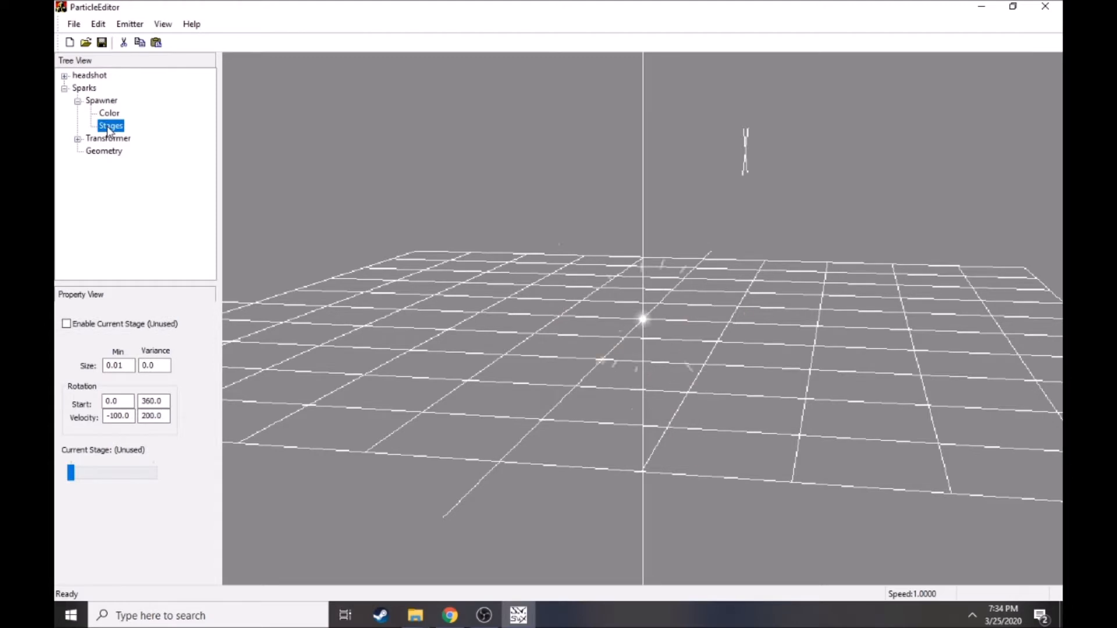
click(91, 151)
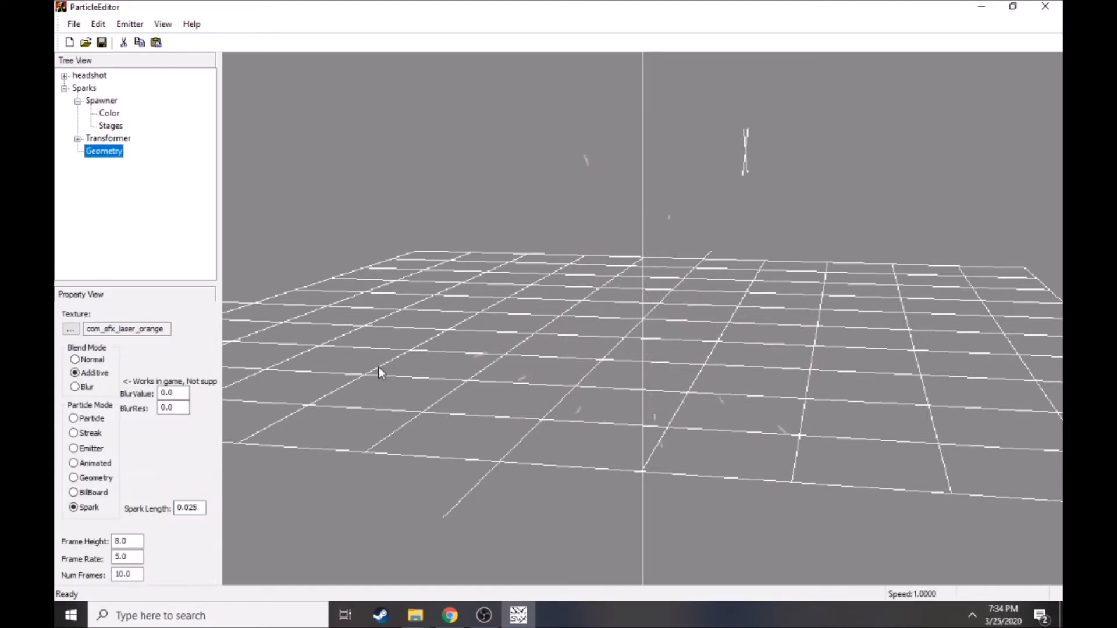
mouse_move(489, 622)
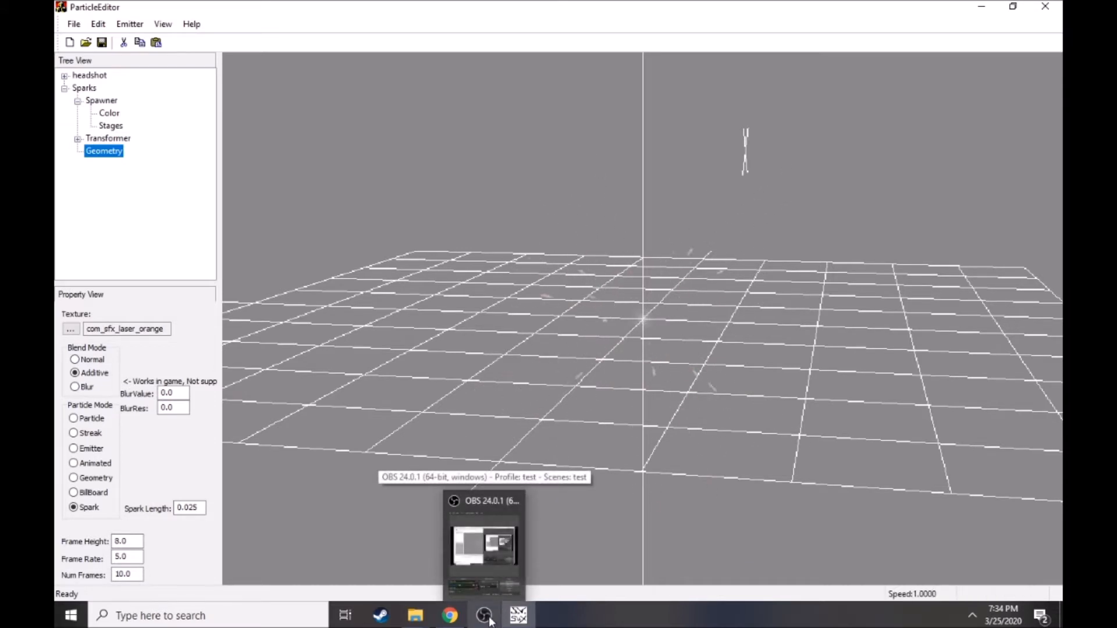
click(490, 621)
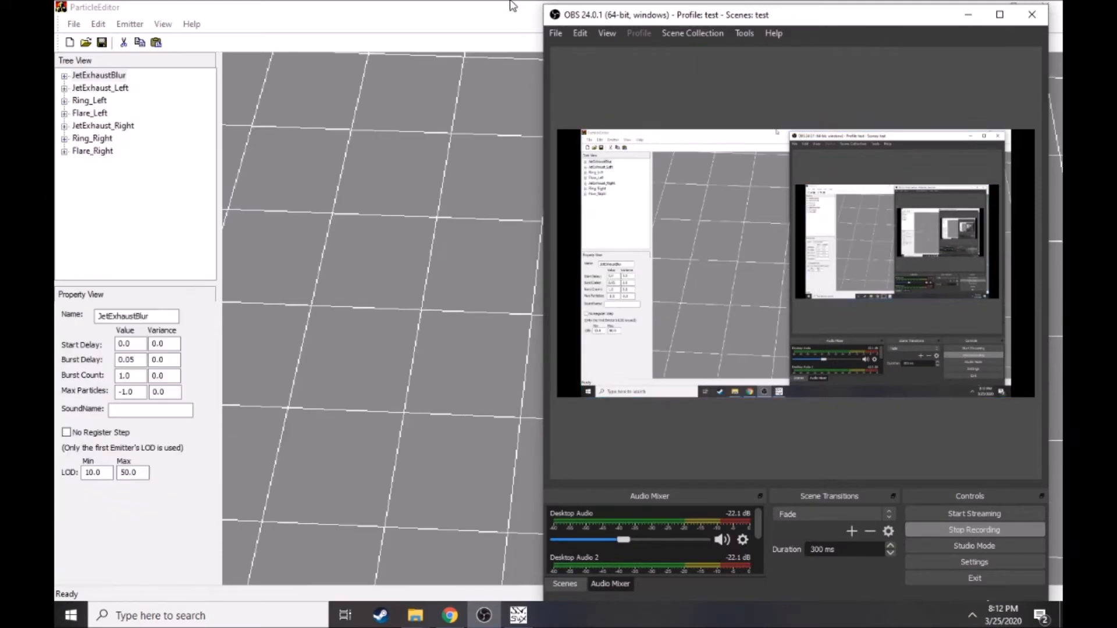
click(512, 6)
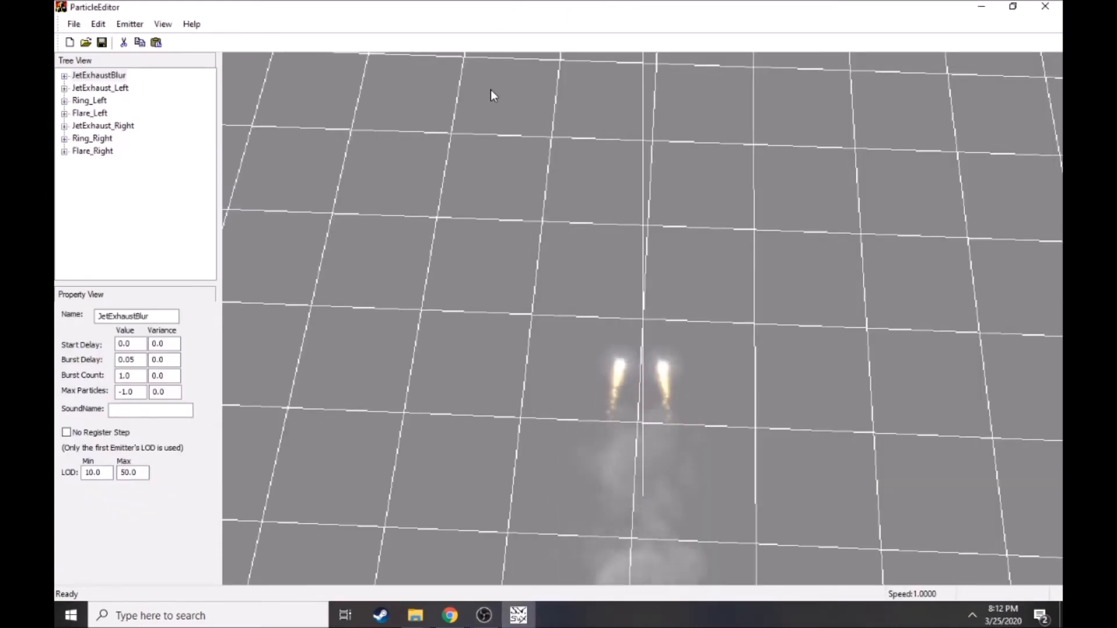
- In the JetExhaust_Left emitter's spawner, set the minimum and maximum X position offset to -0.6015
drag(646, 213, 648, 245)
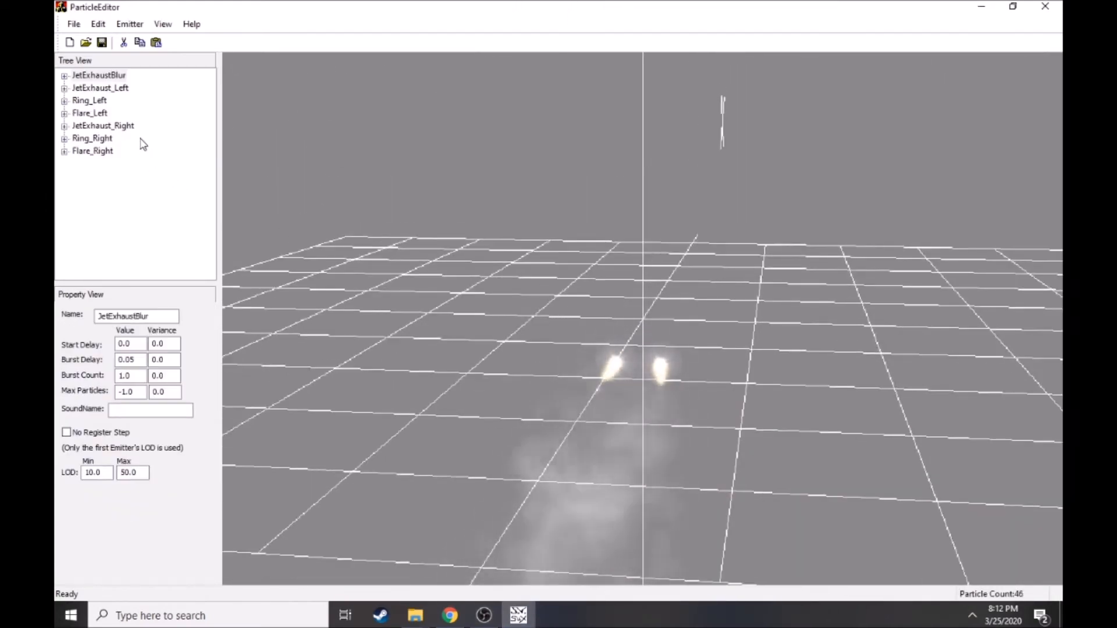
click(76, 89)
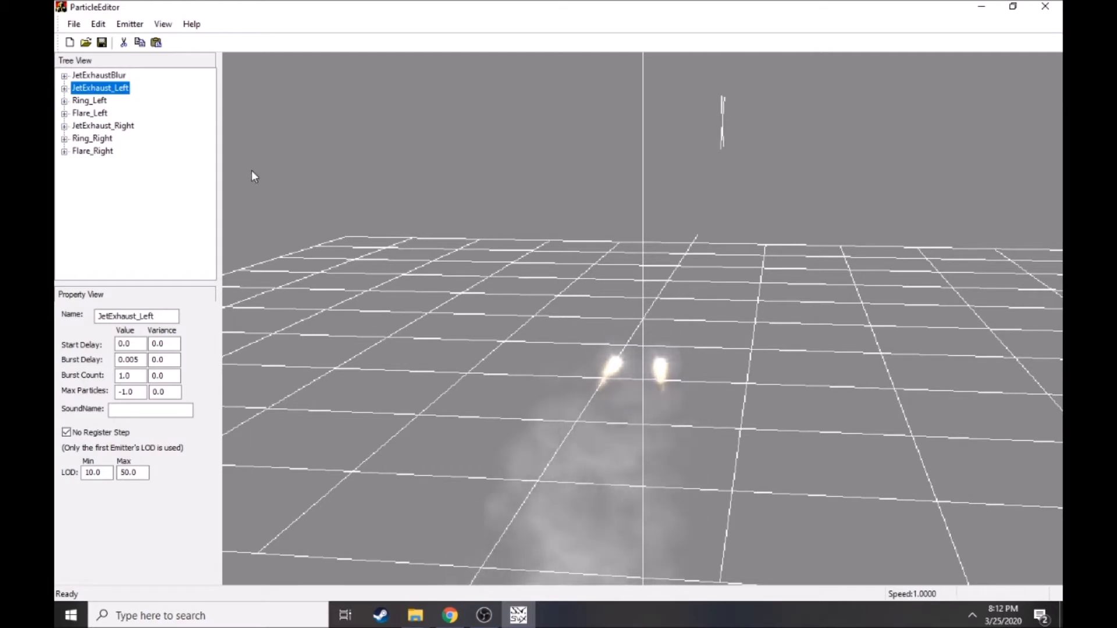
click(63, 89)
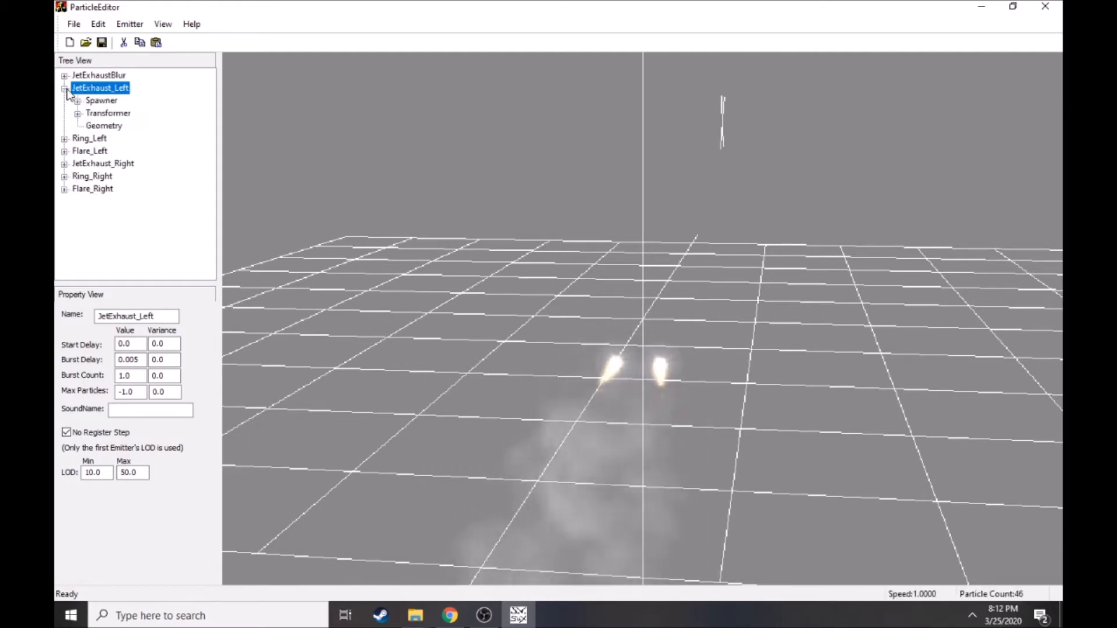
click(77, 102)
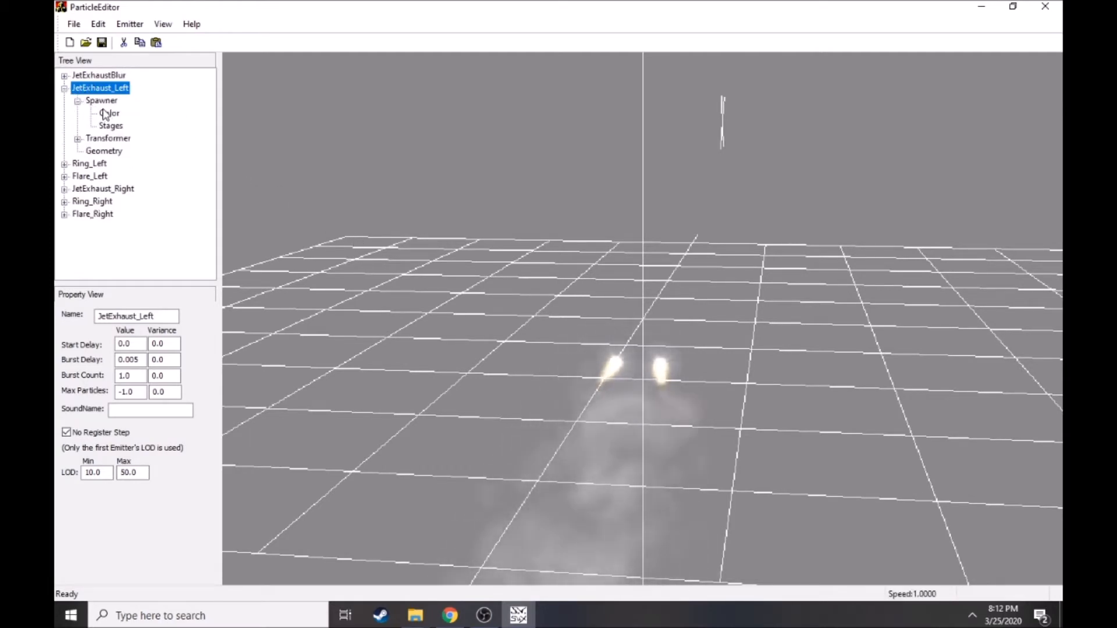
click(101, 101)
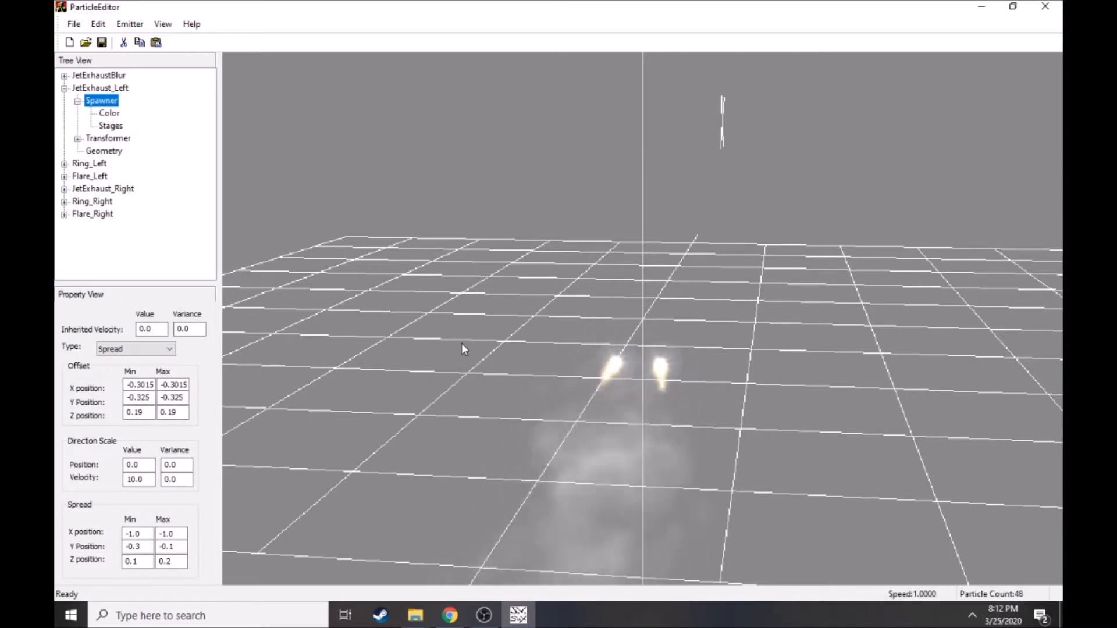
drag(605, 429, 655, 372)
right_drag(655, 372, 653, 409)
mouse_move(587, 390)
mouse_down()
mouse_move(578, 365)
mouse_move(588, 394)
mouse_up()
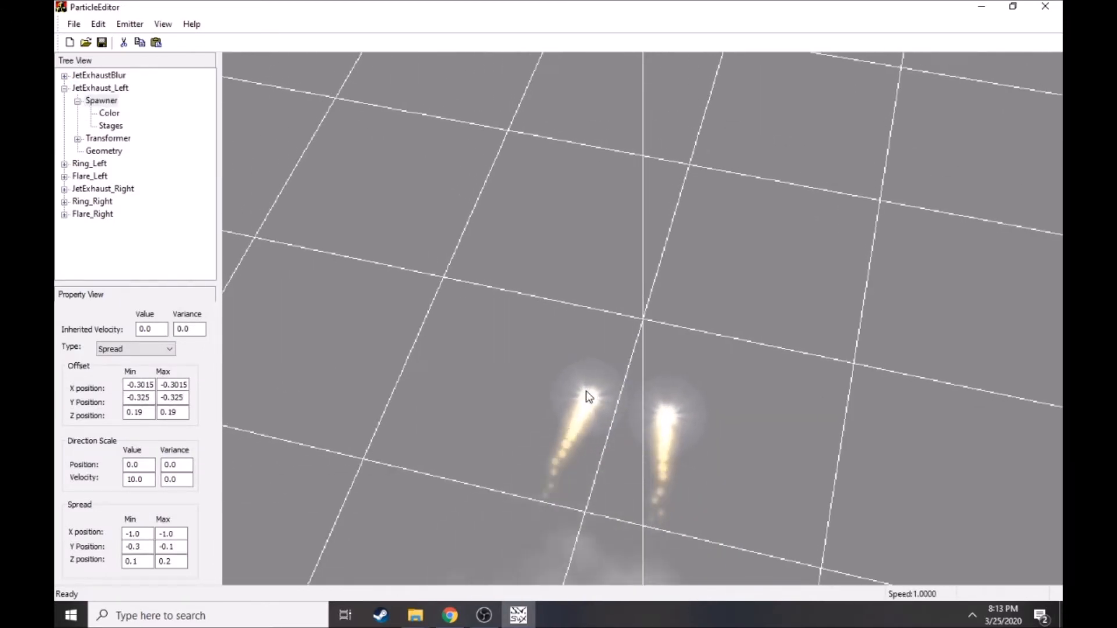
double_click(173, 383)
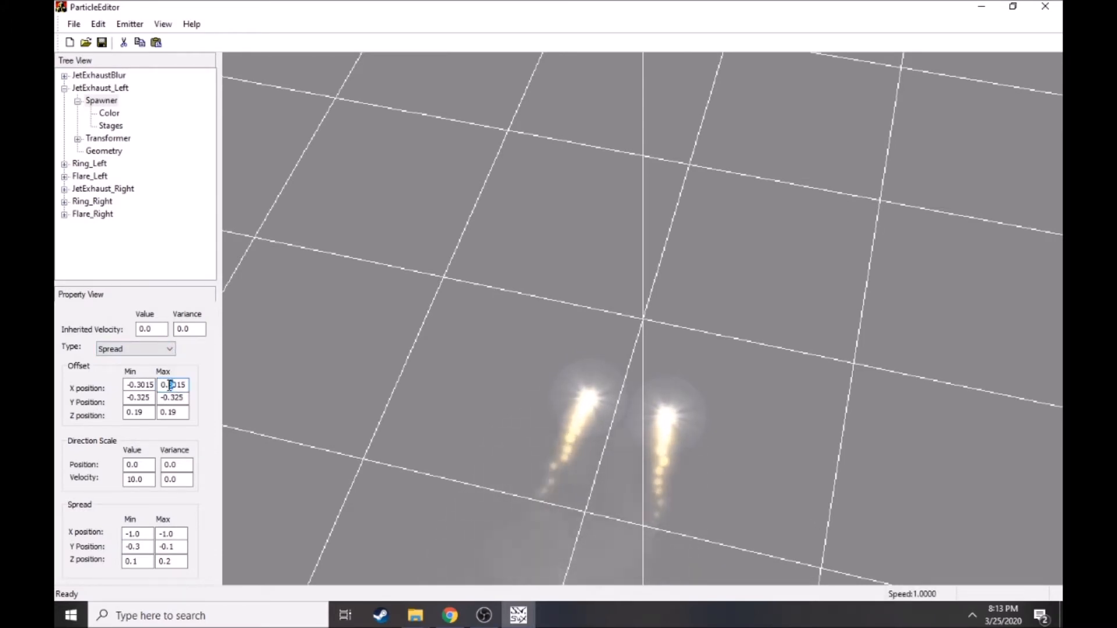
text(6)
drag(348, 368, 353, 330)
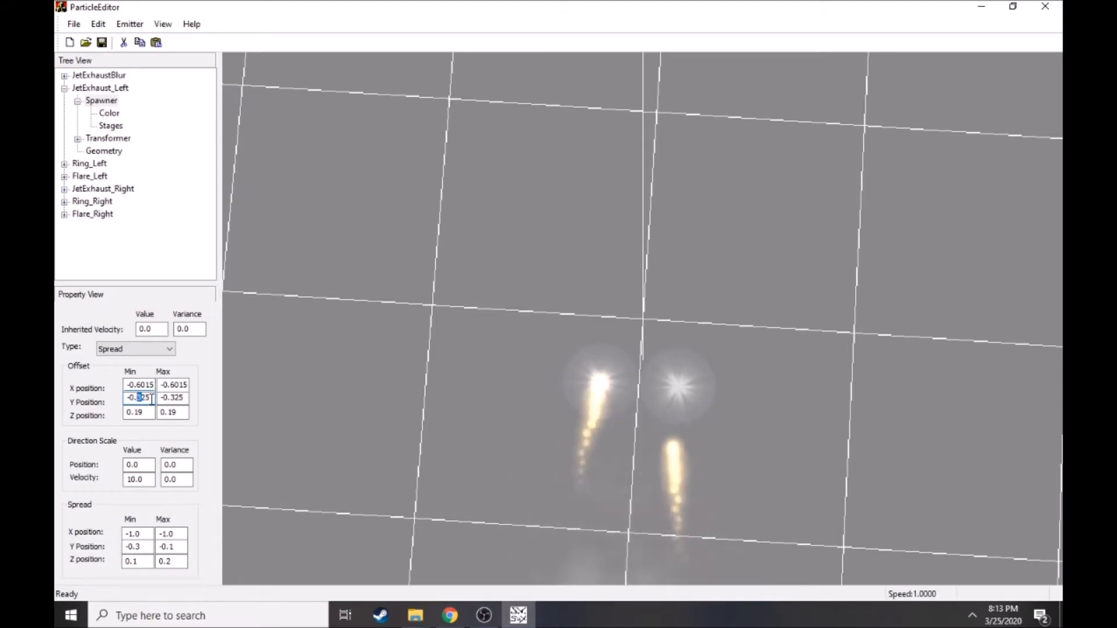
- Set the JetExhaust_Left spawner's minimum and maximum Y position offset to -0.625 and inspect the shifted flame
drag(537, 302, 534, 406)
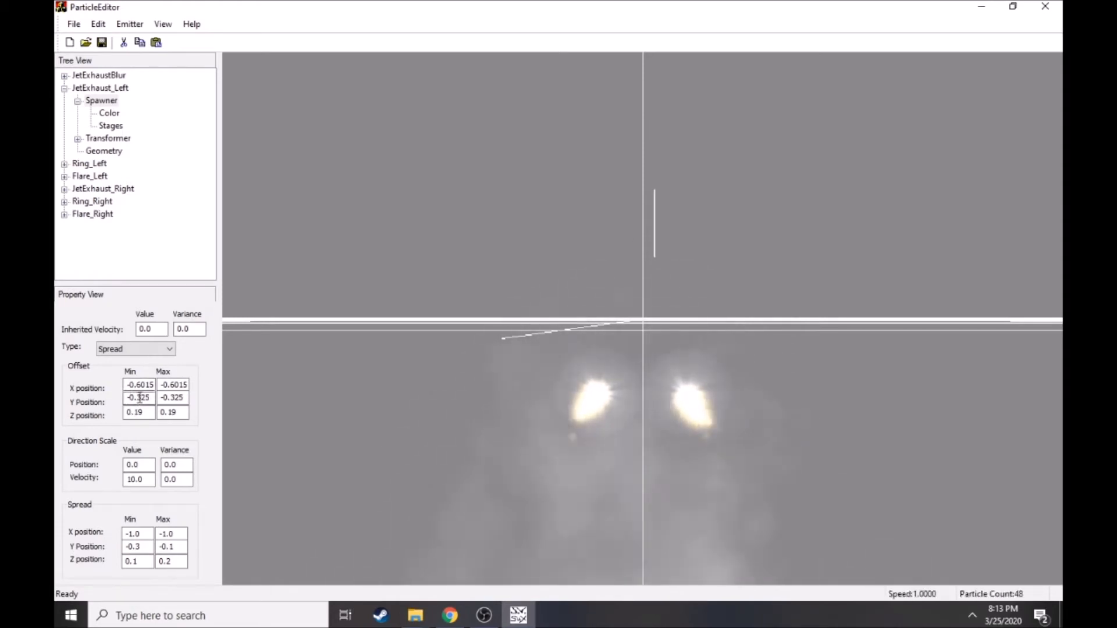
click(173, 398)
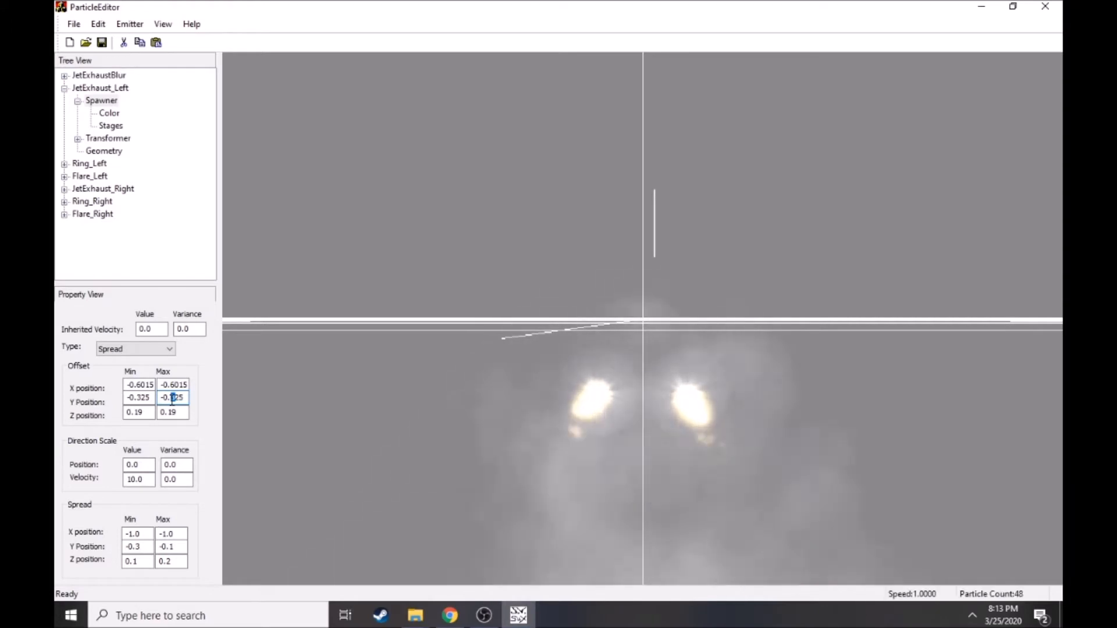
text(6)
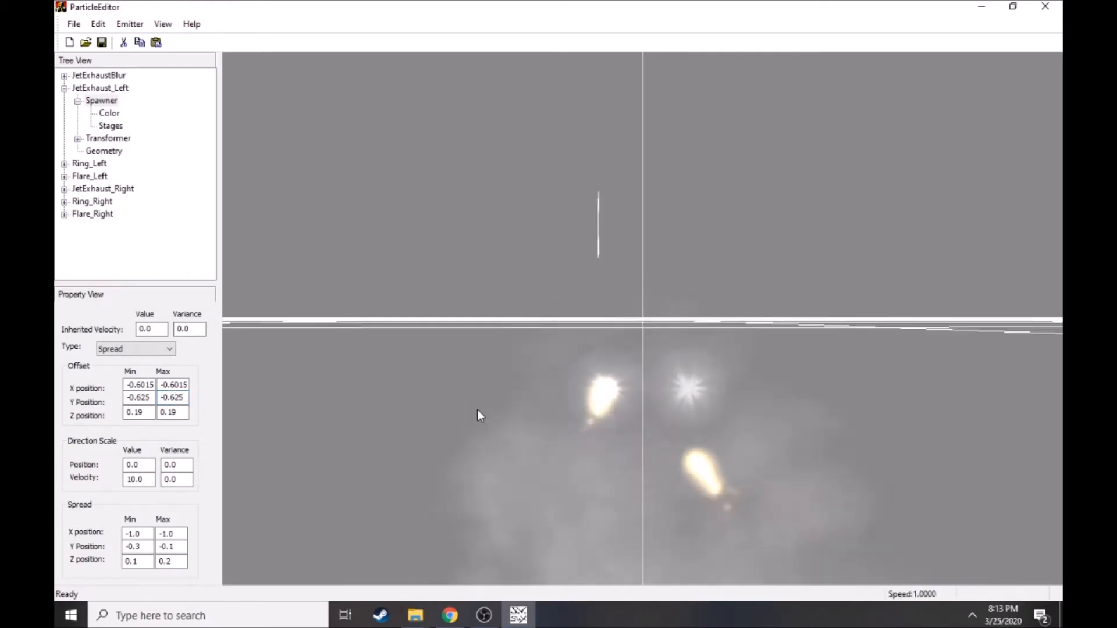
right_drag(478, 405, 478, 411)
mouse_move(478, 411)
mouse_down()
mouse_move(478, 420)
mouse_move(483, 410)
mouse_up()
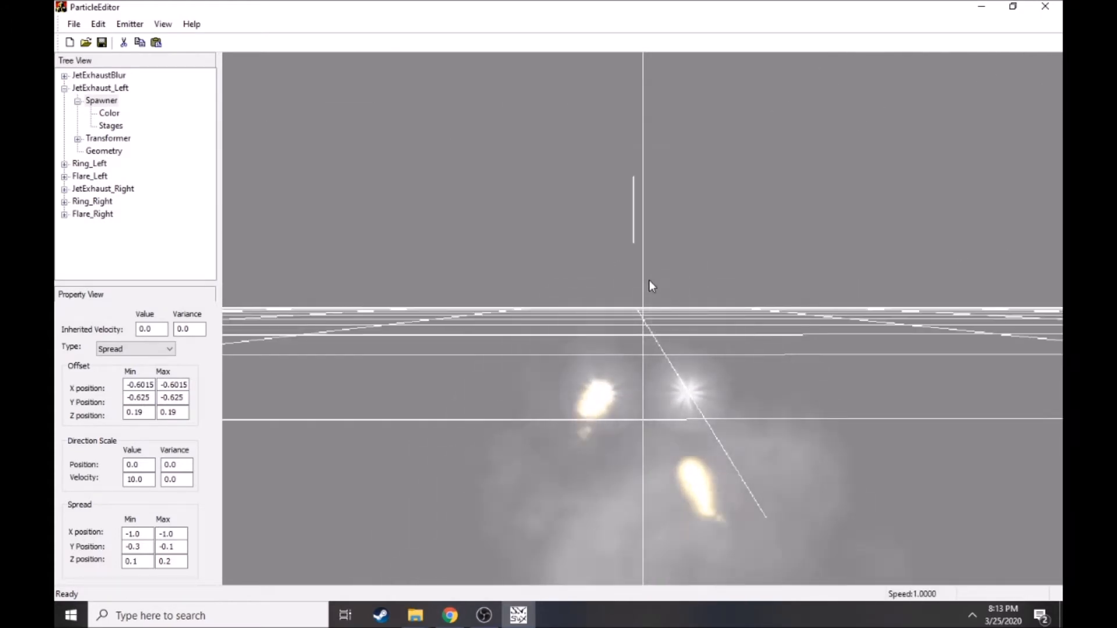
drag(616, 382, 616, 390)
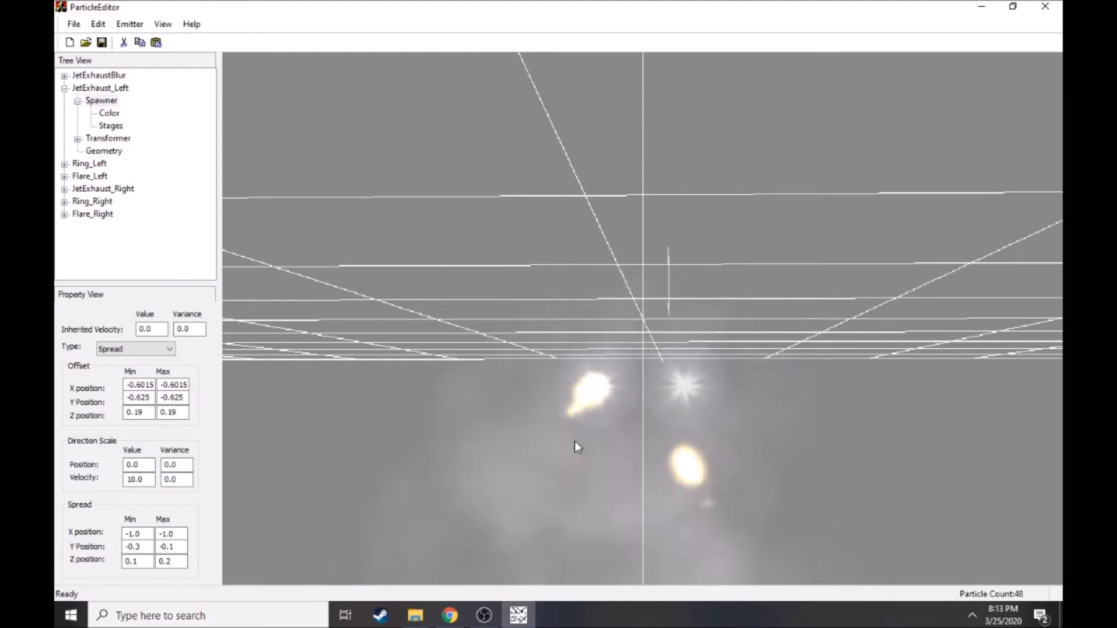
drag(575, 441, 574, 435)
- Set the JetExhaust_Left spawner's minimum and maximum Z position offset to 0.69
click(171, 412)
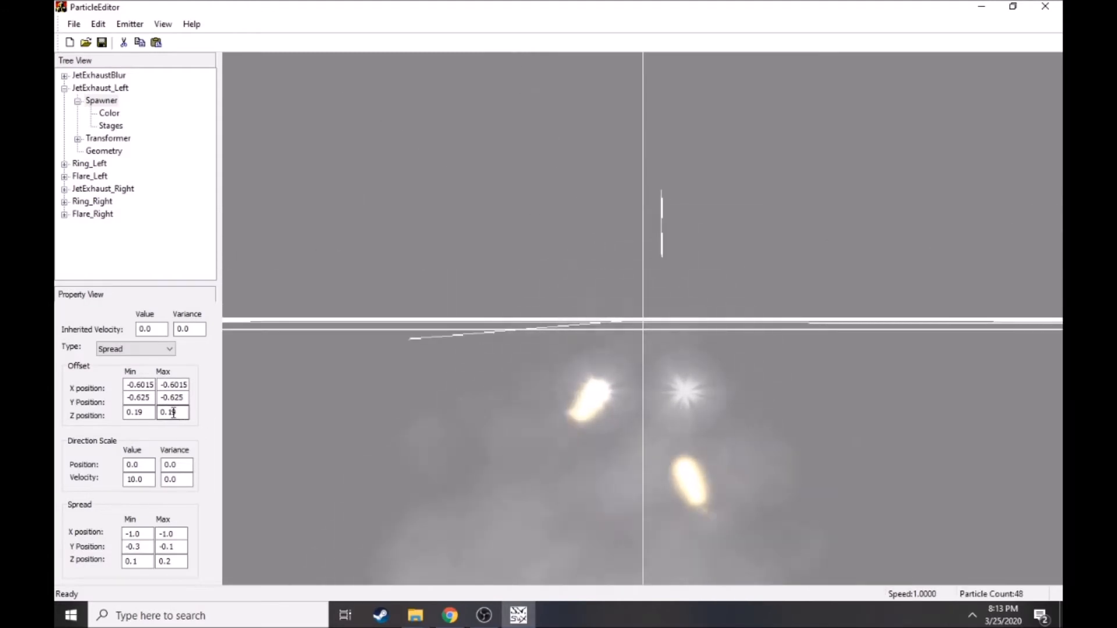
drag(442, 497, 444, 399)
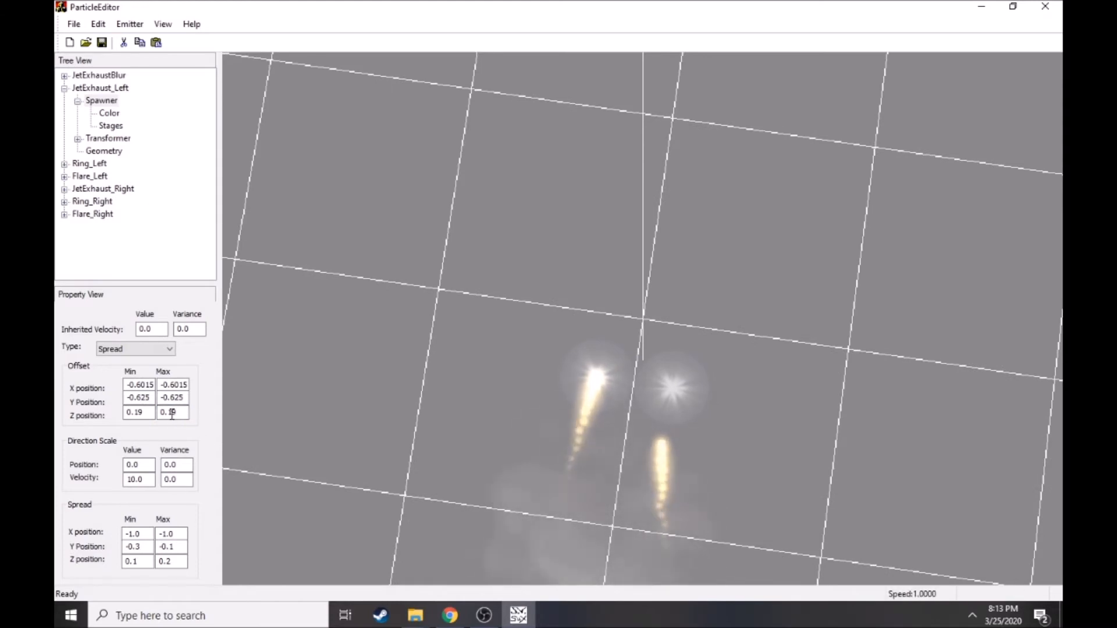
click(137, 412)
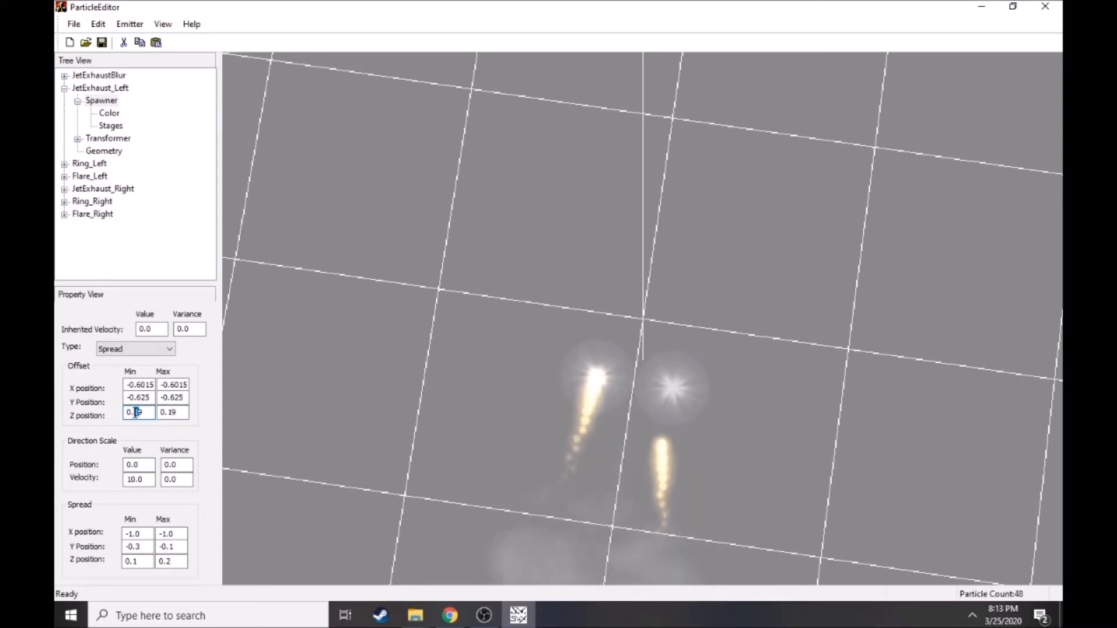
text(6)
drag(463, 462, 606, 463)
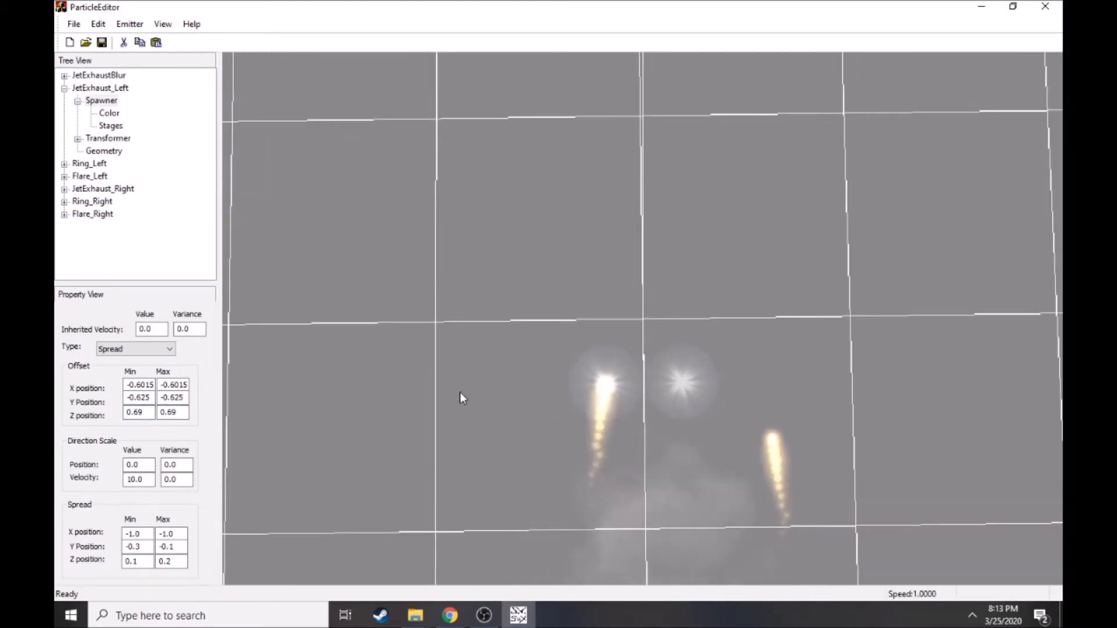
drag(459, 393, 256, 443)
- Set the spawner's inherited velocity to 10.0 with a variance of 1.0, and test type None before restoring Spread
click(157, 350)
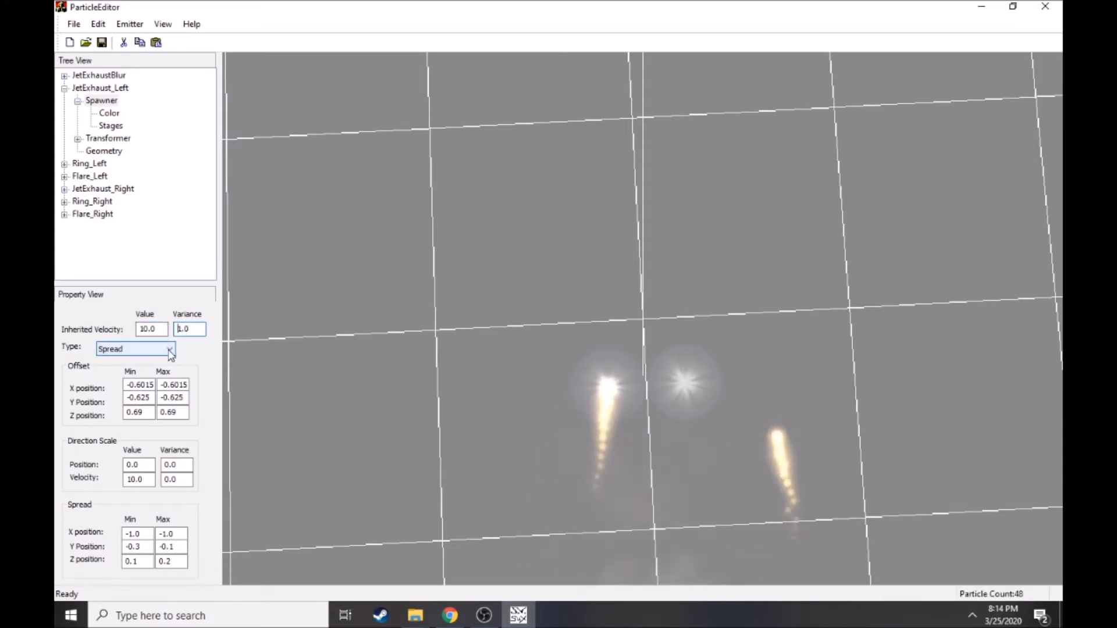
click(152, 368)
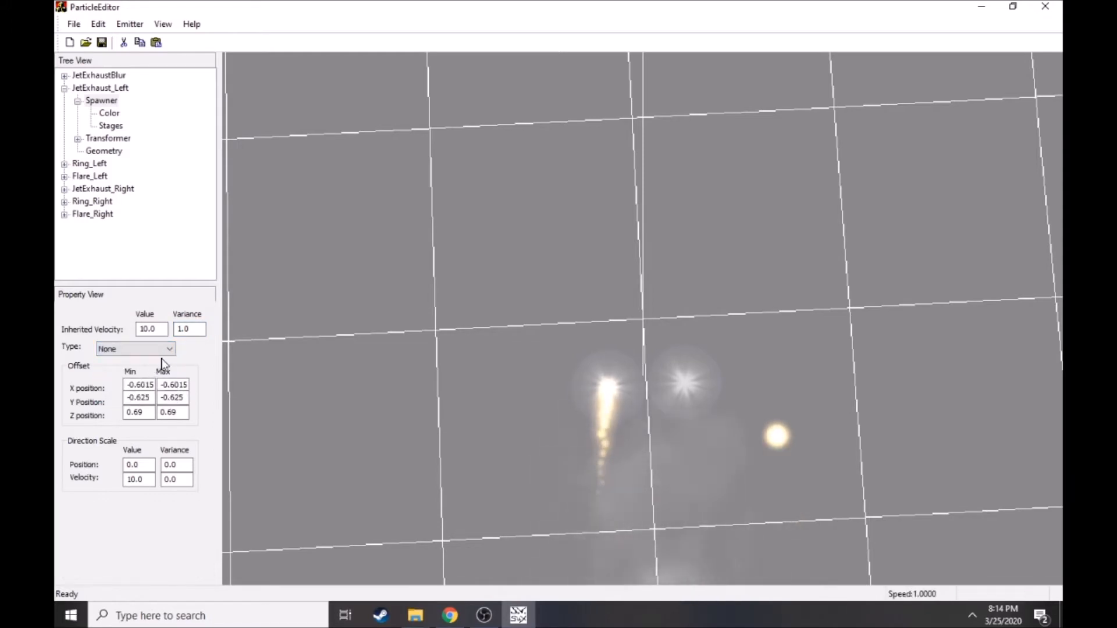
click(140, 372)
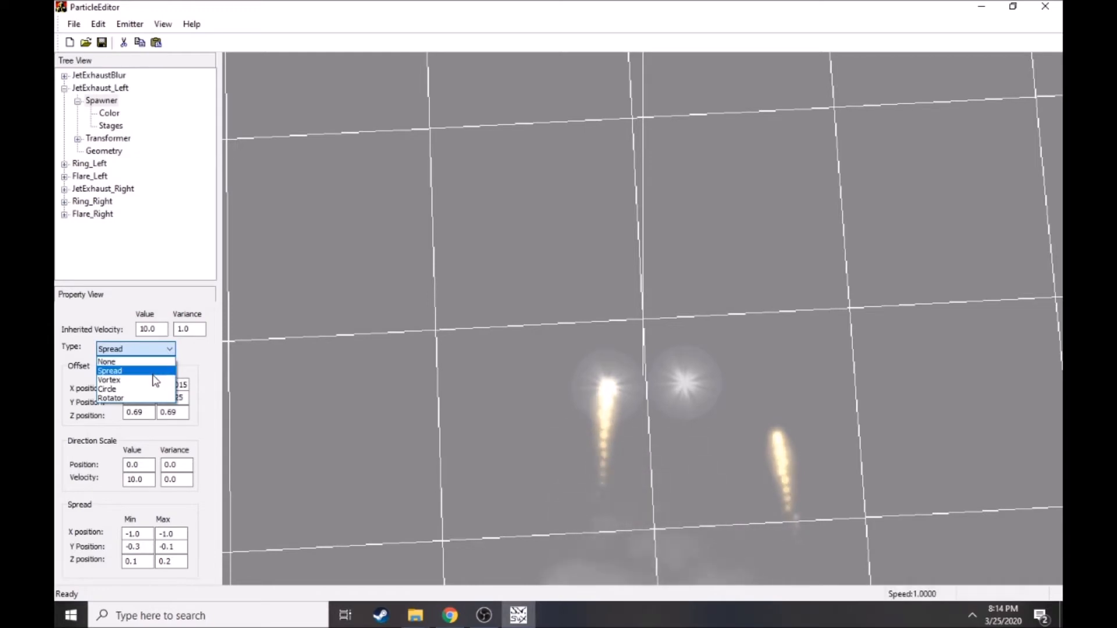
- Try the Vortex and Circle spawner types on JetExhaust_Left and view the flame with each
middle_drag(505, 283, 663, 319)
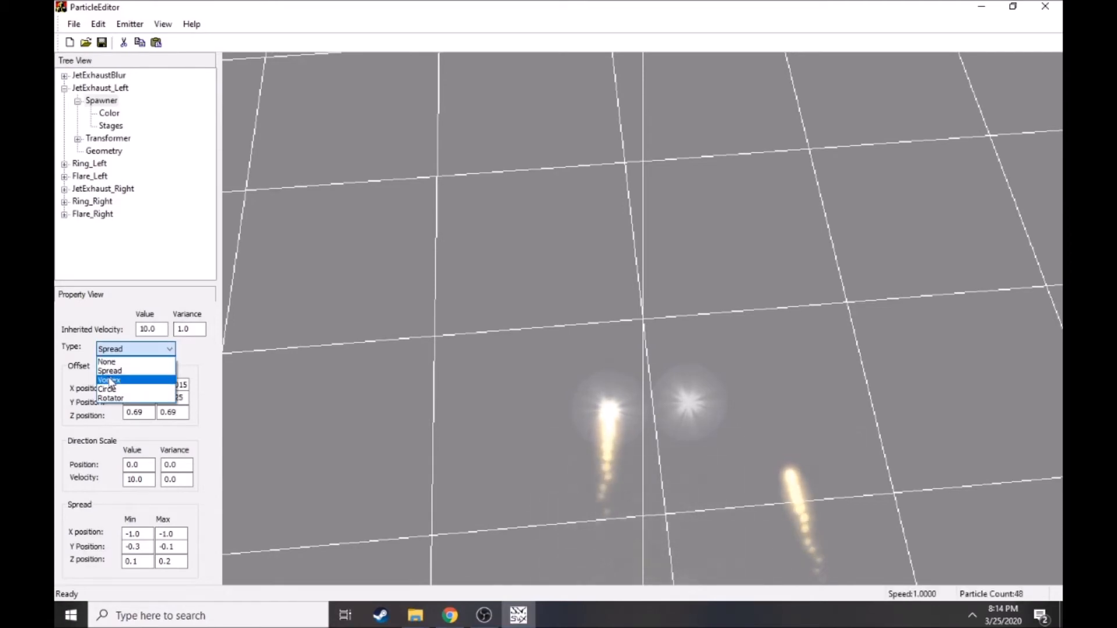
click(111, 380)
middle_drag(406, 390, 560, 445)
click(169, 349)
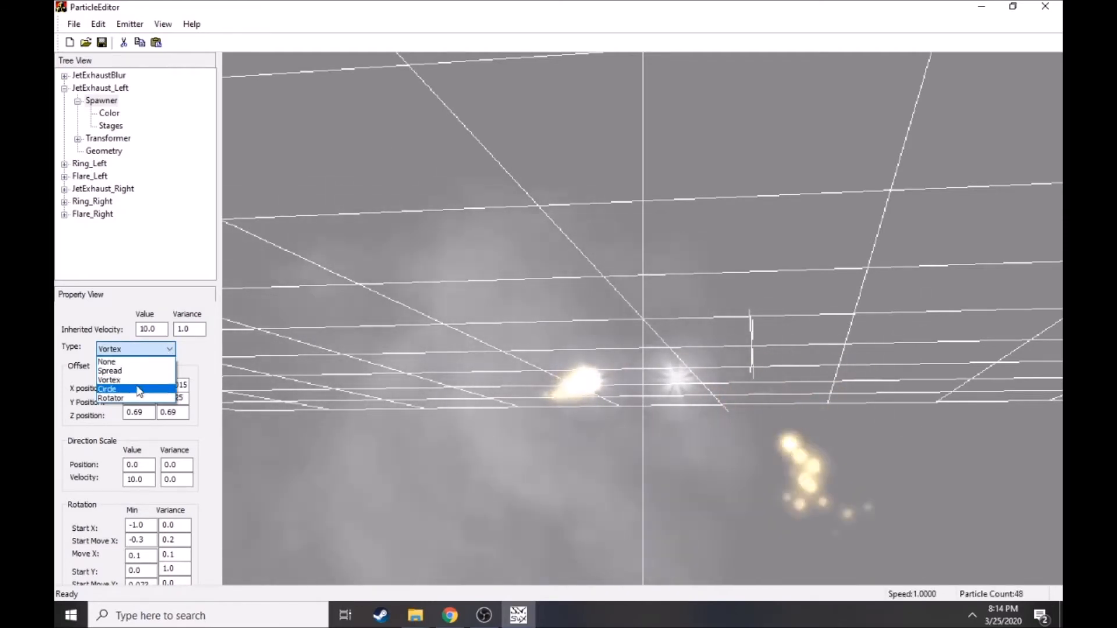
click(138, 389)
middle_drag(470, 451, 528, 398)
- Compare the Rotator and Circle spawner types on JetExhaust_Left, and return the type to Spread
click(168, 349)
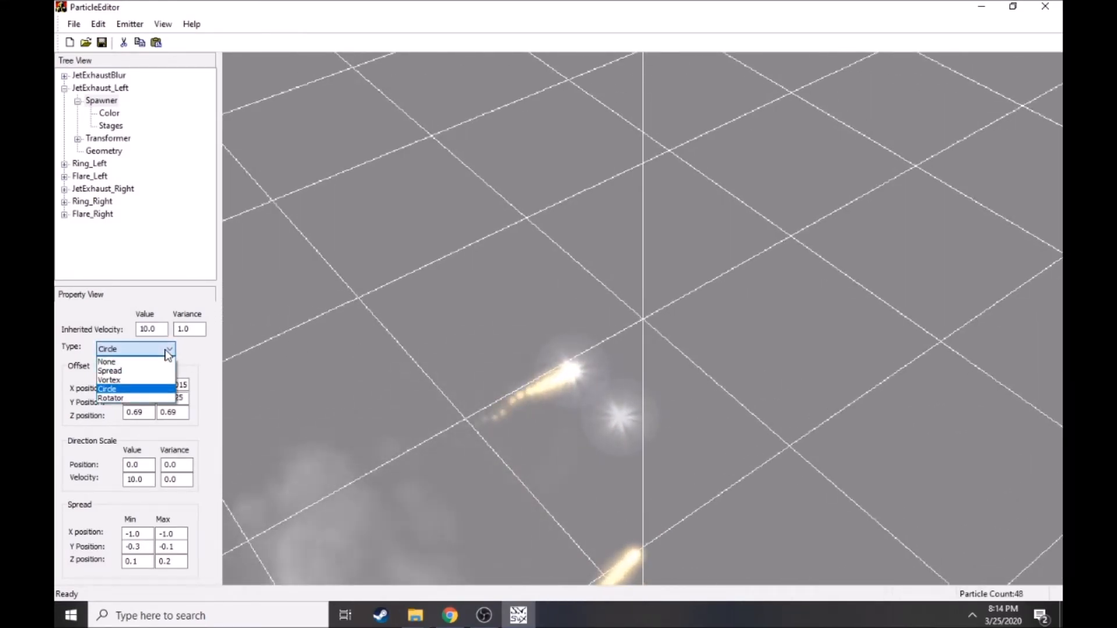
click(136, 397)
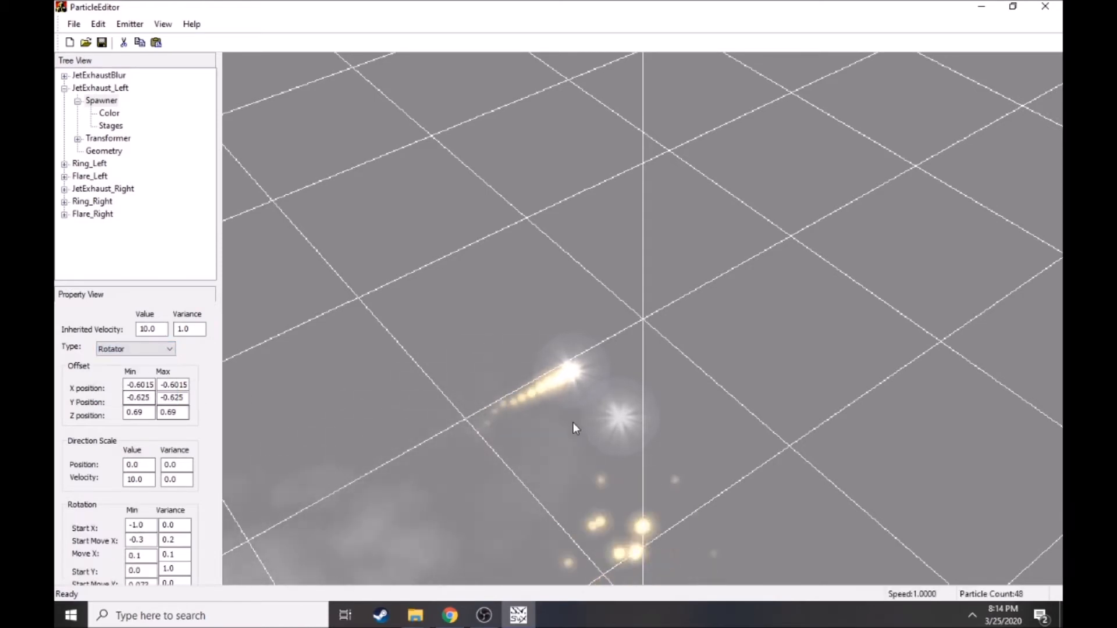
middle_drag(575, 430, 533, 364)
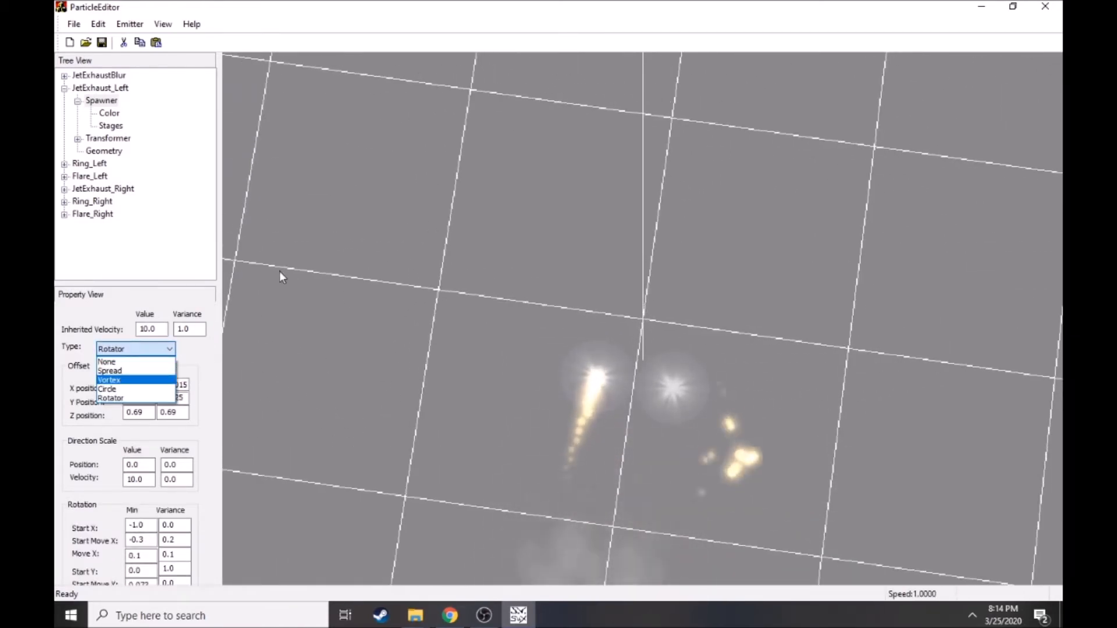
click(110, 389)
mouse_move(551, 321)
middle_down()
mouse_move(569, 400)
mouse_move(619, 414)
mouse_move(553, 335)
middle_up()
middle_drag(578, 395, 315, 344)
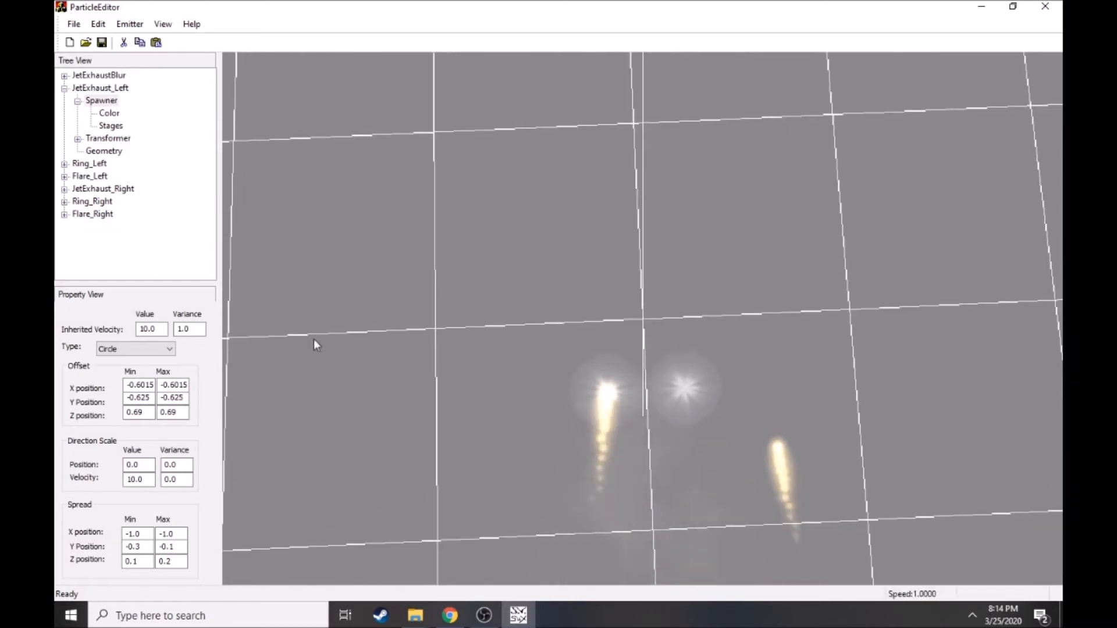
click(119, 398)
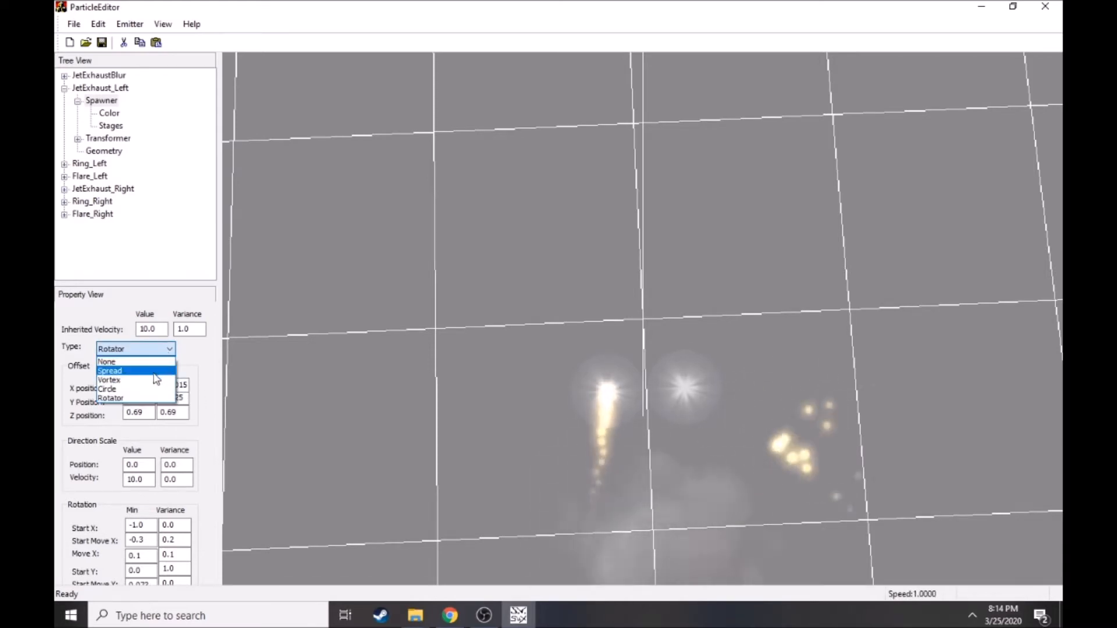
click(157, 372)
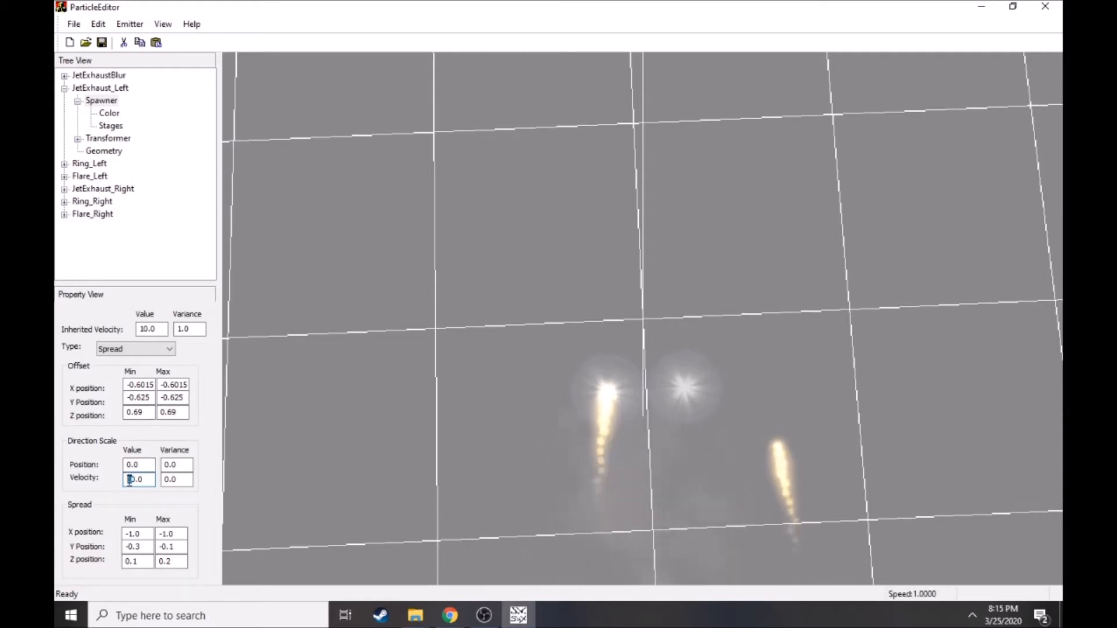
- Set the spawner's direction scale velocity to 20.0, and reverse it to -20.0 while viewing the flame's direction
right_drag(387, 453, 395, 419)
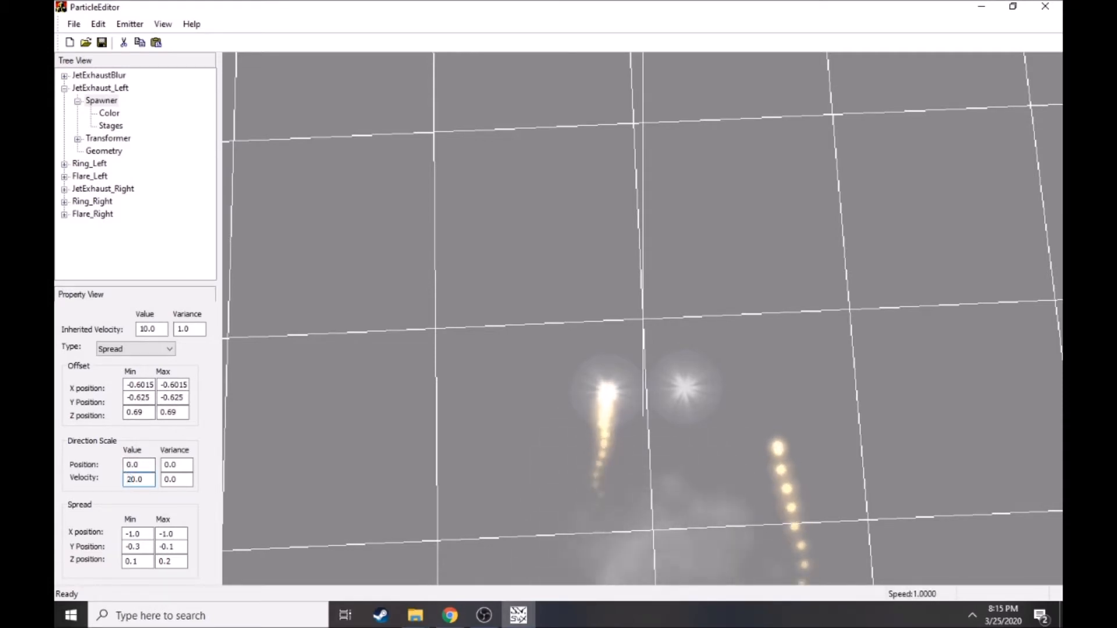
drag(395, 418, 299, 494)
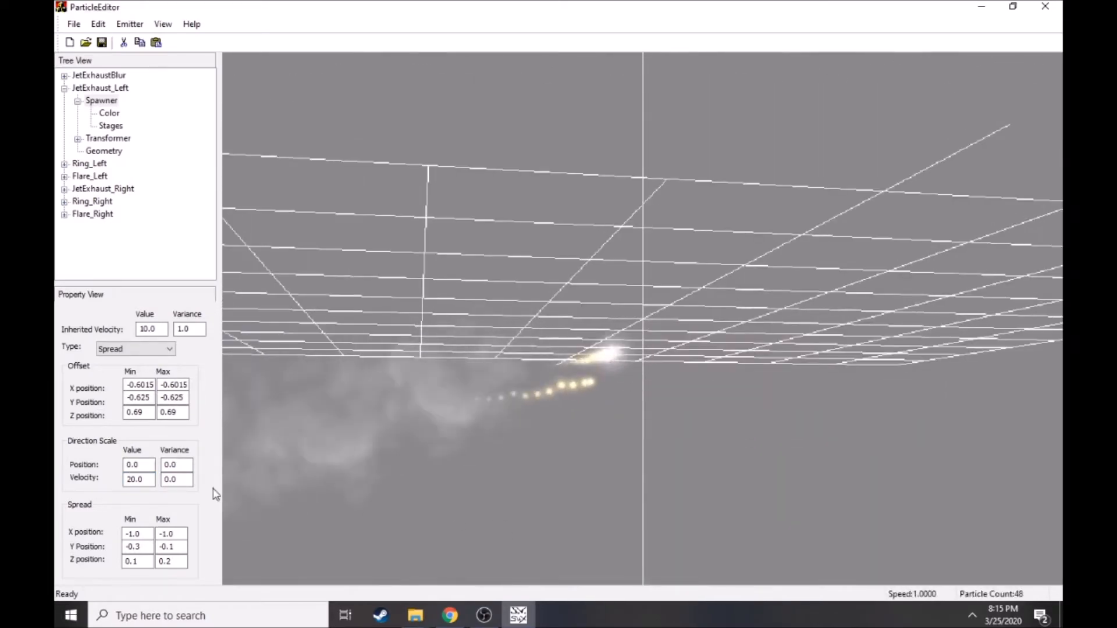
click(127, 479)
text(-)
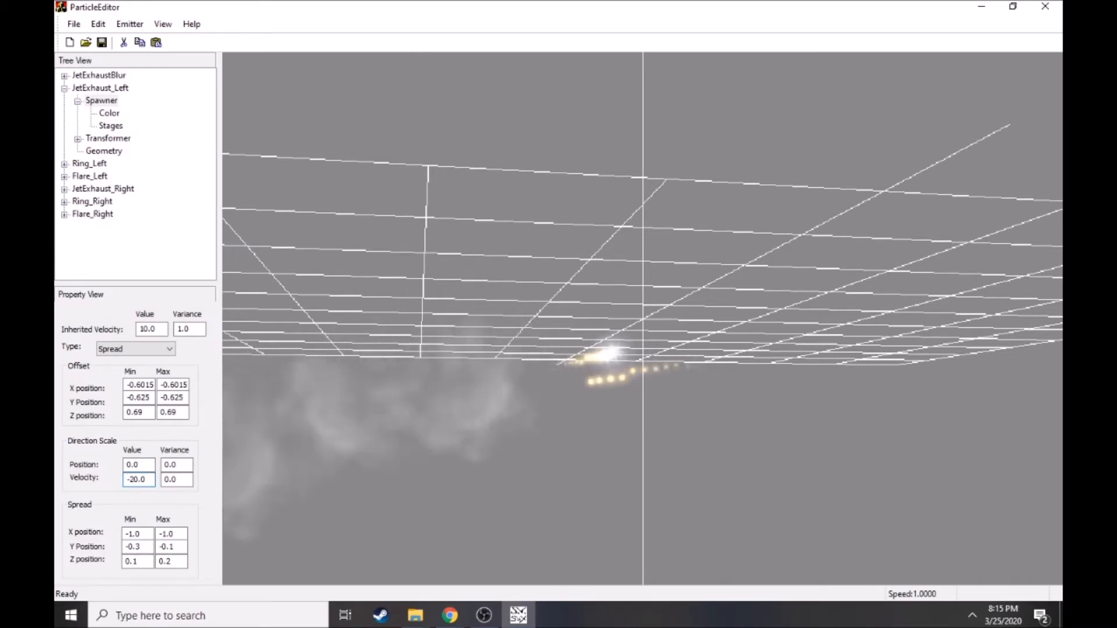
drag(375, 447, 270, 445)
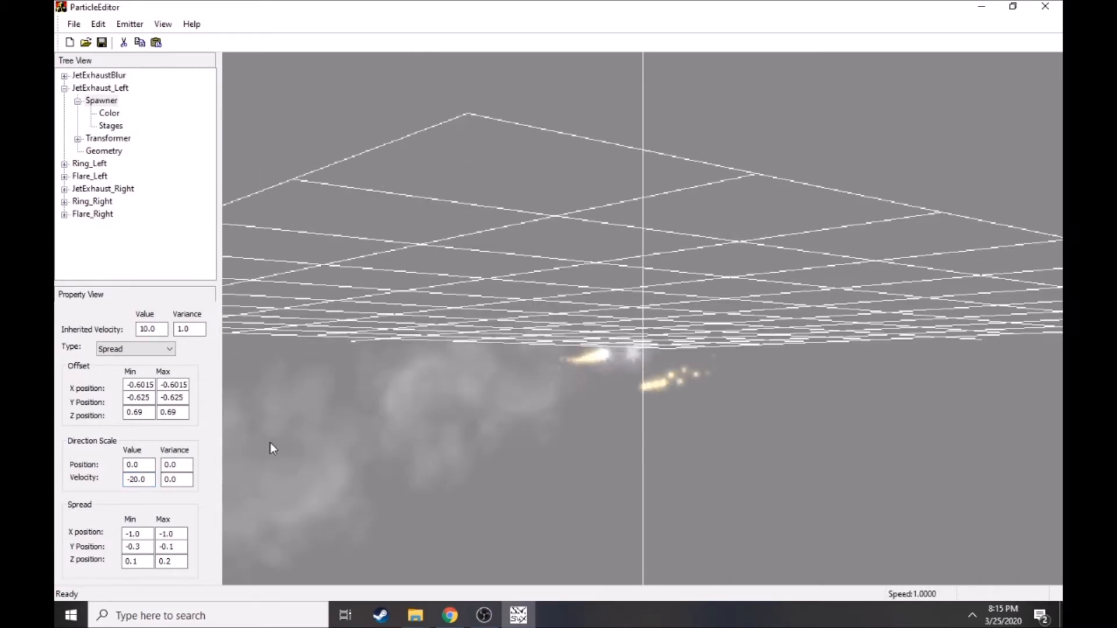
- Try a direction scale position of 10.0 on the JetExhaust_Left spawner and view the whole effect from a distance
double_click(128, 464)
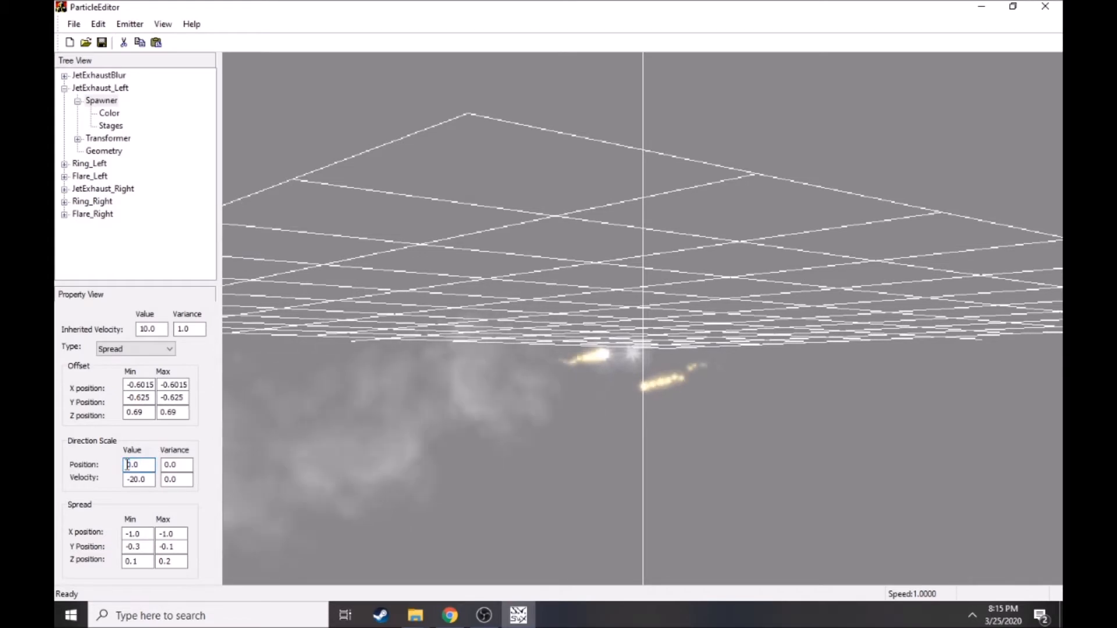
text(10.0)
right_drag(546, 430, 616, 228)
drag(617, 228, 317, 410)
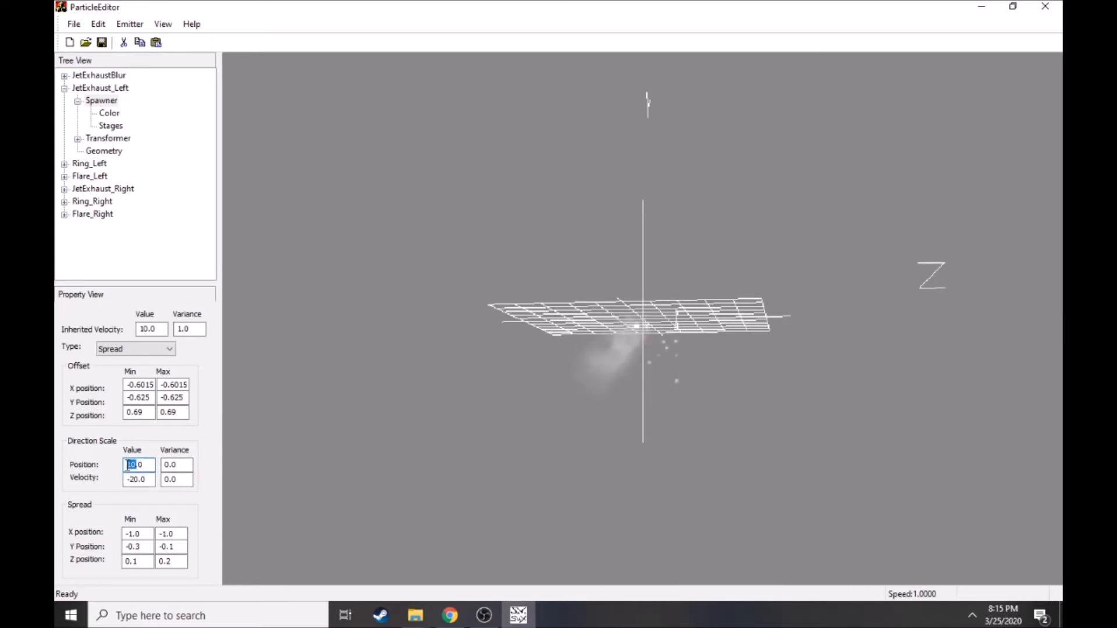
drag(549, 401, 558, 369)
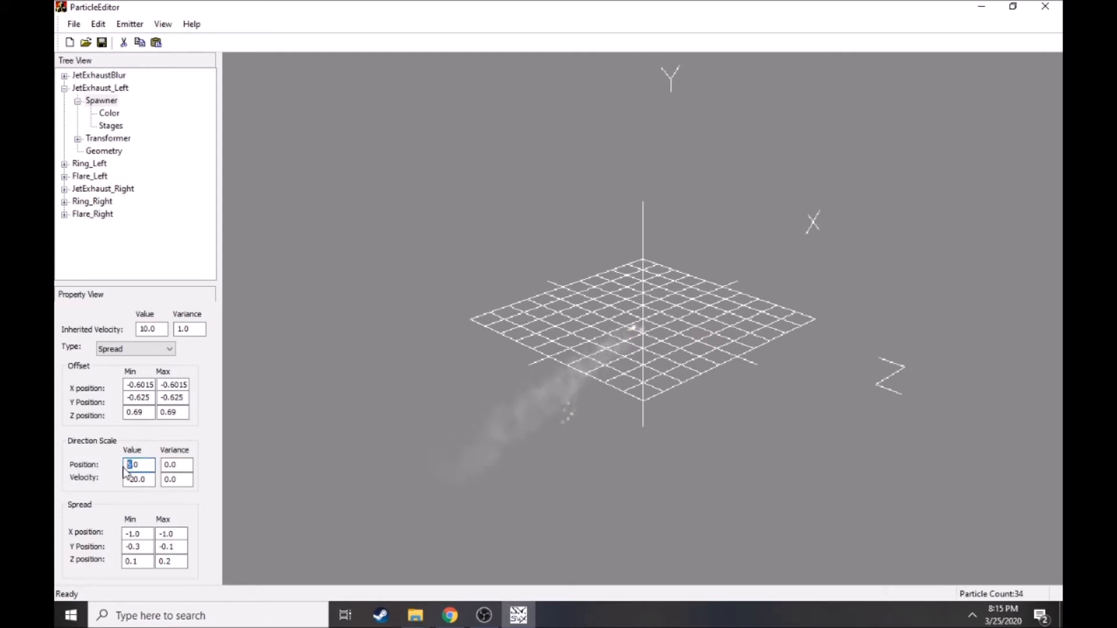
- Try a direction scale position of 5 on the JetExhaust_Left spawner, and return the value to 0.0
right_drag(484, 409, 477, 524)
drag(477, 524, 620, 436)
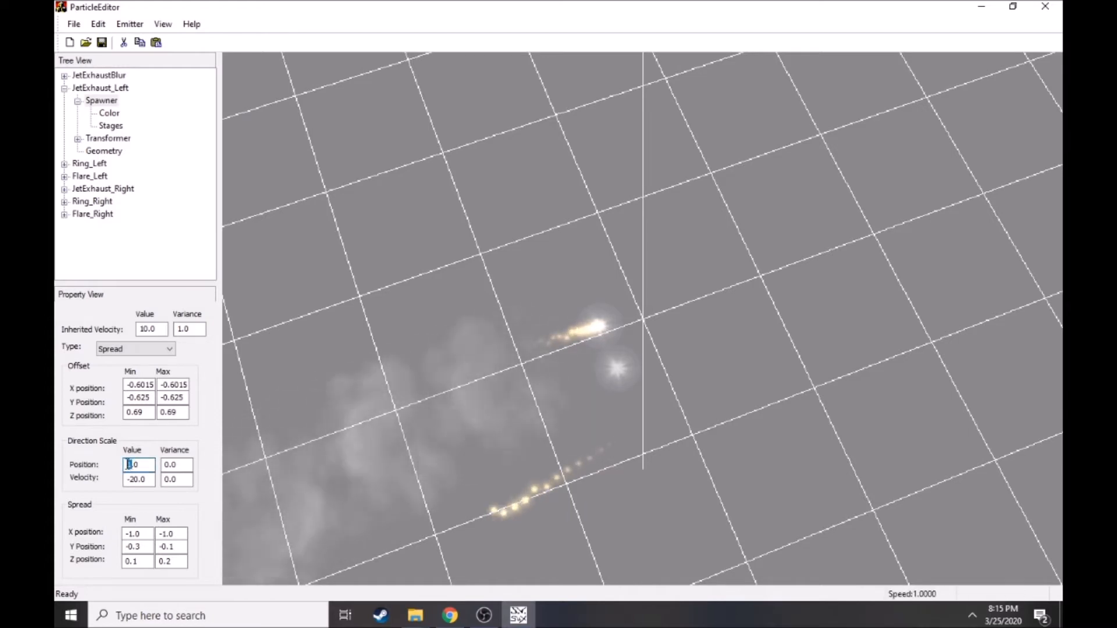
drag(131, 465, 126, 469)
text(5)
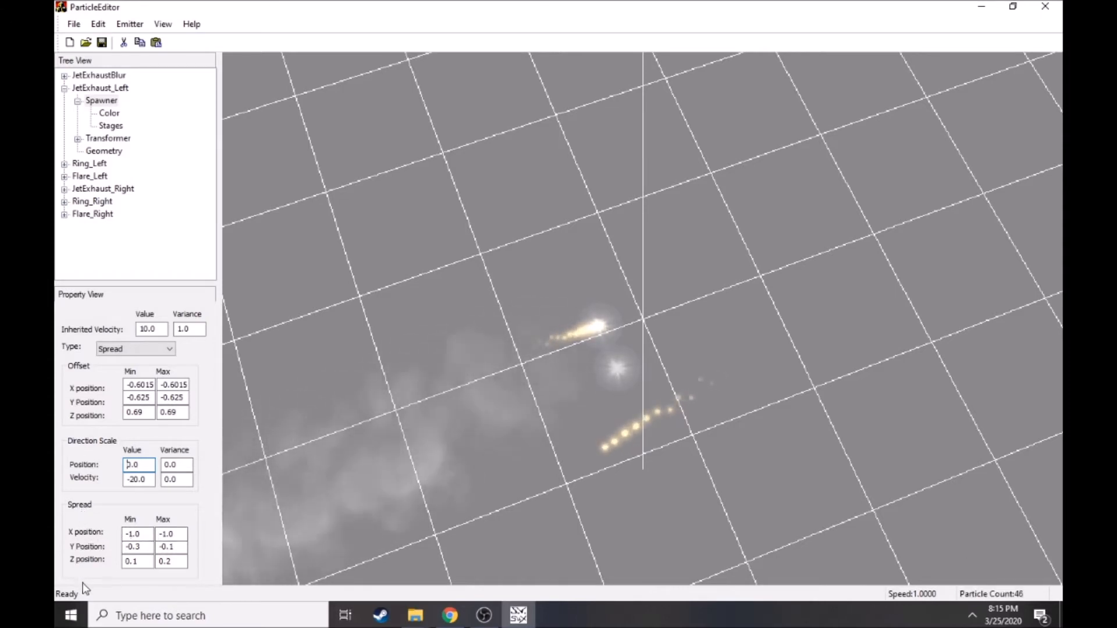
- Set the JetExhaust_Left spawner's minimum X spread to -10.0 and view the scattered flame particles over the grid
double_click(127, 535)
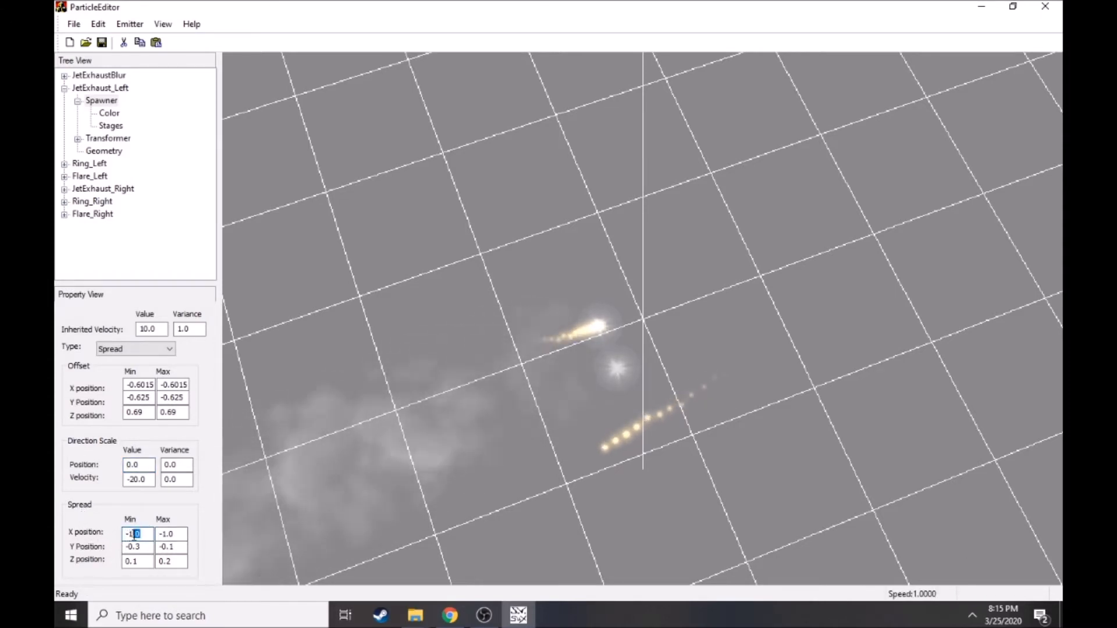
text(-10.0)
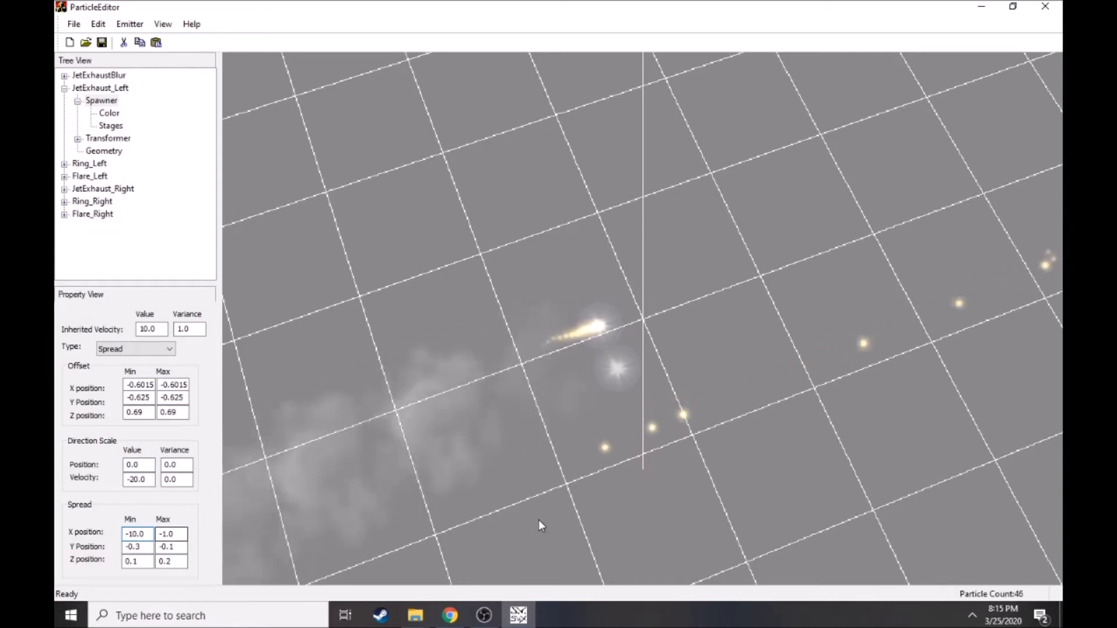
scroll(532, 465, down, 4)
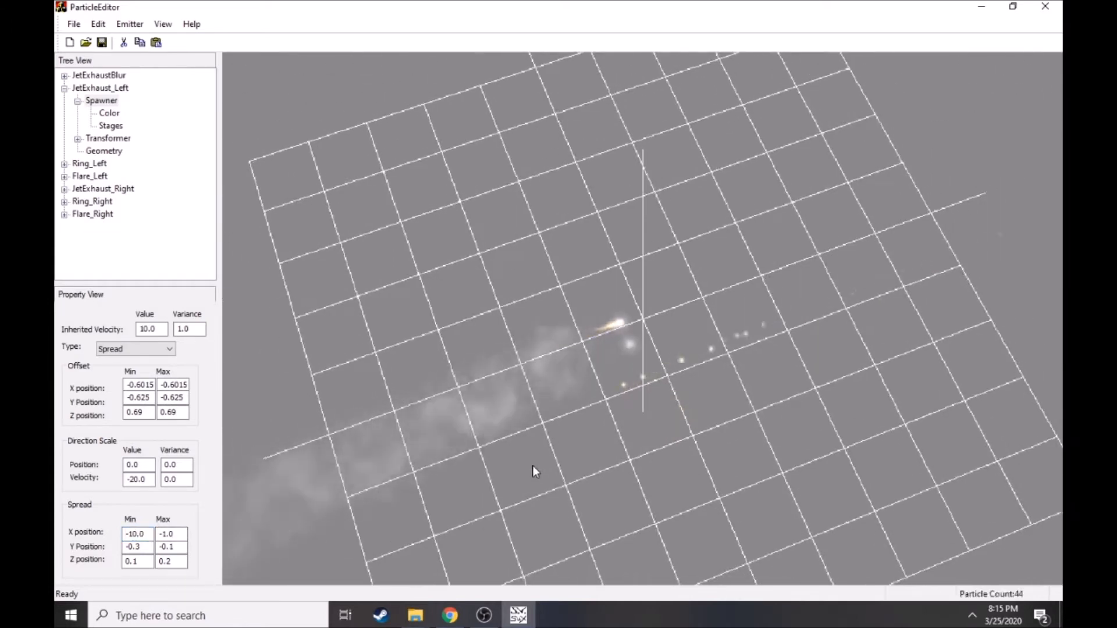
click(147, 545)
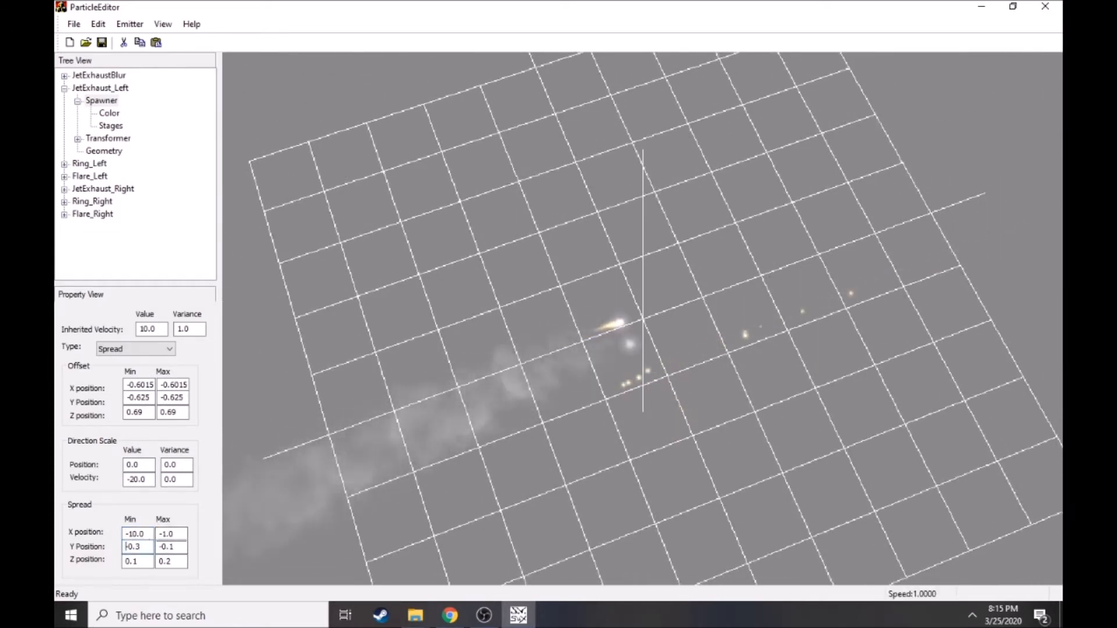
middle_drag(577, 243, 582, 270)
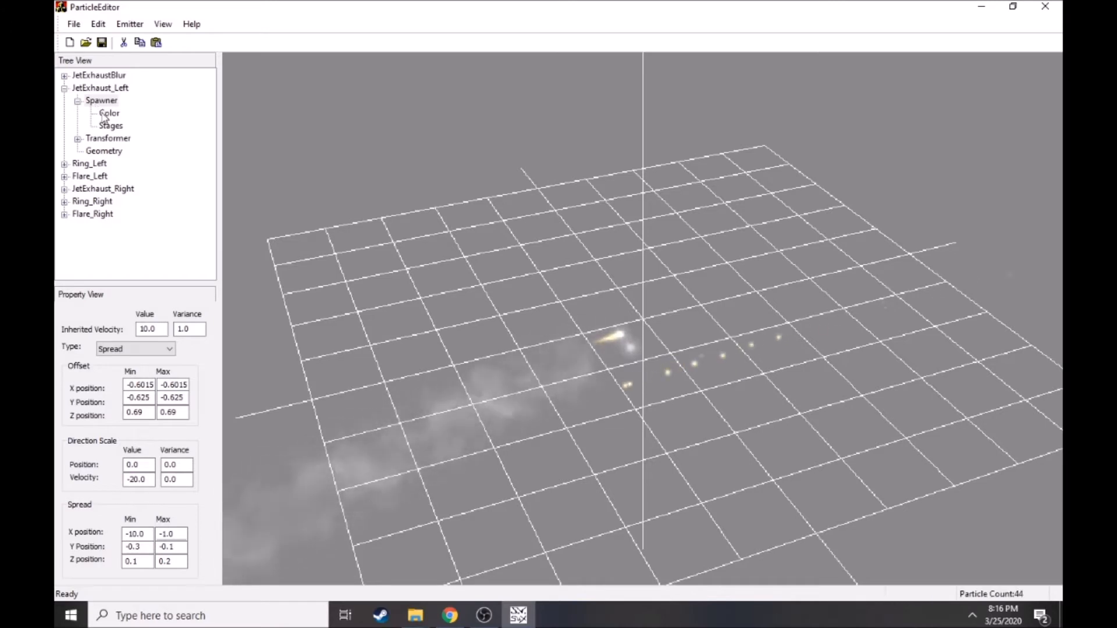
- Examine the Color and Stages properties of the JetExhaust_Left spawner
click(111, 115)
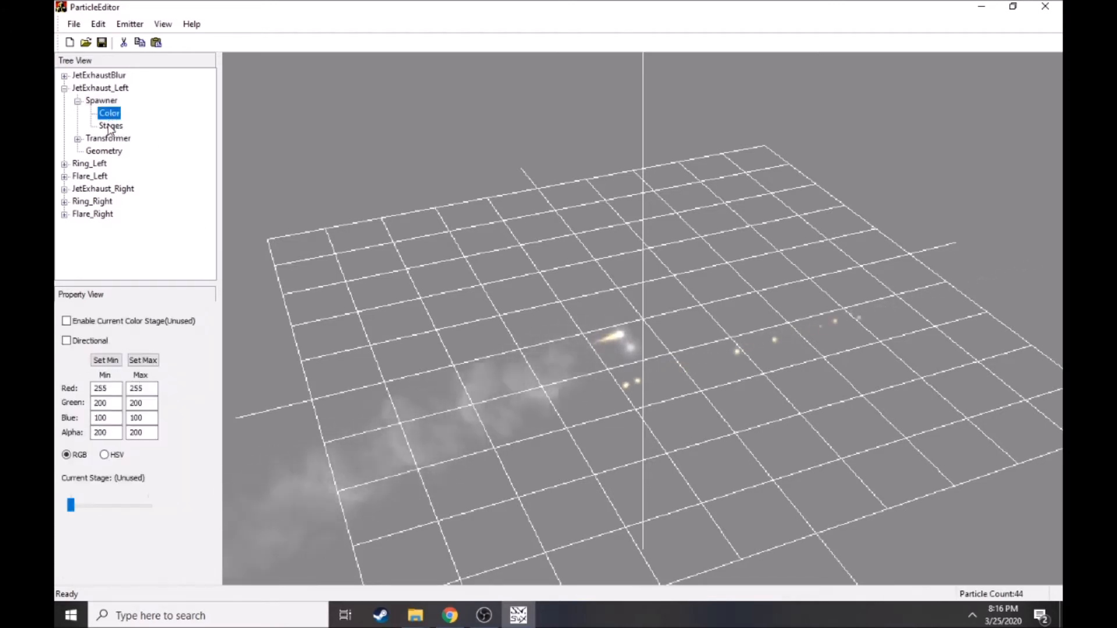
click(113, 127)
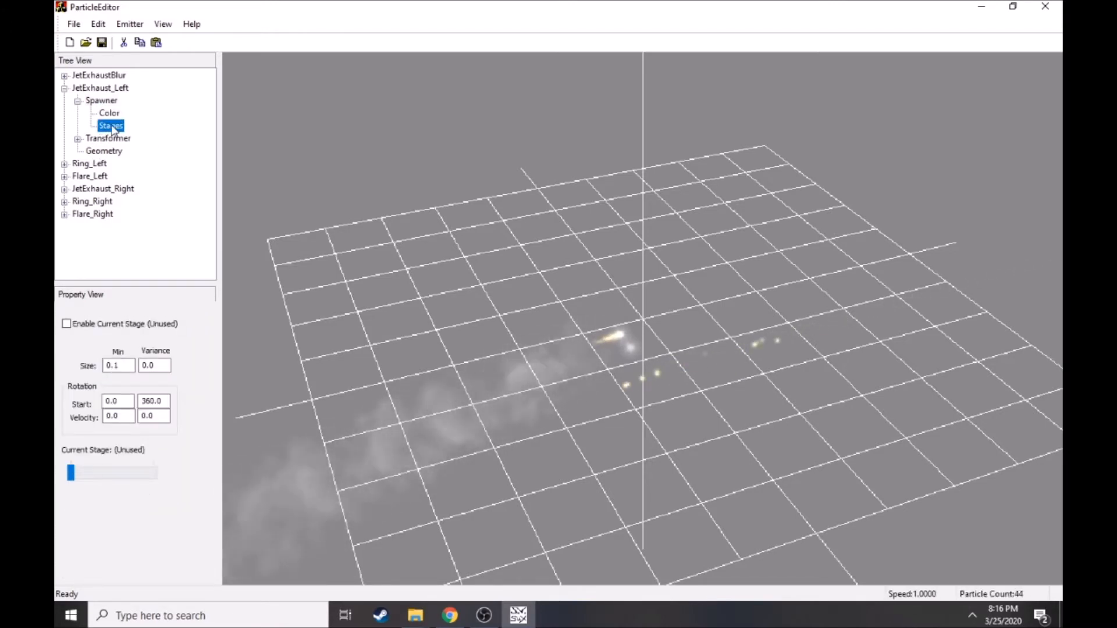
- Open obital_attack_beacon.fx from the effects folder and bring the Particle Editor to the front
click(483, 615)
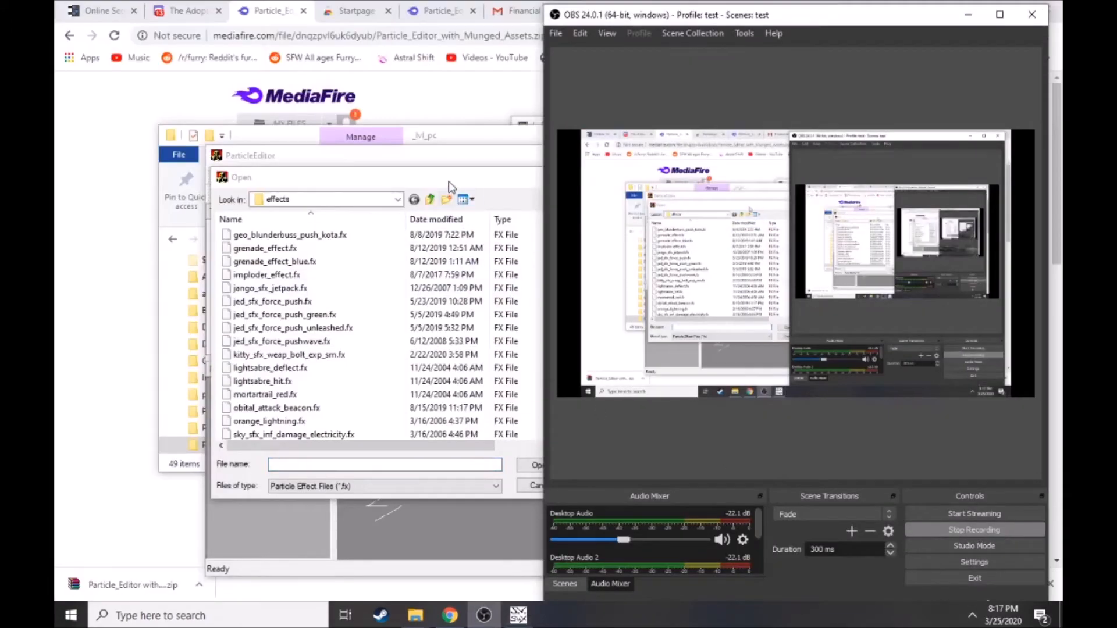
double_click(449, 183)
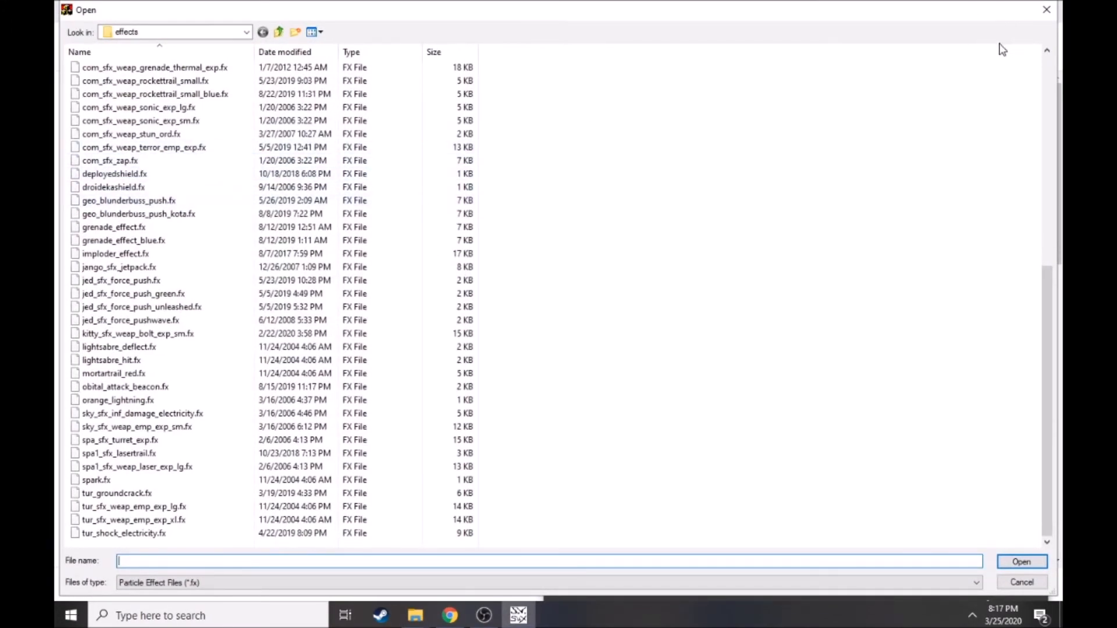
double_click(131, 386)
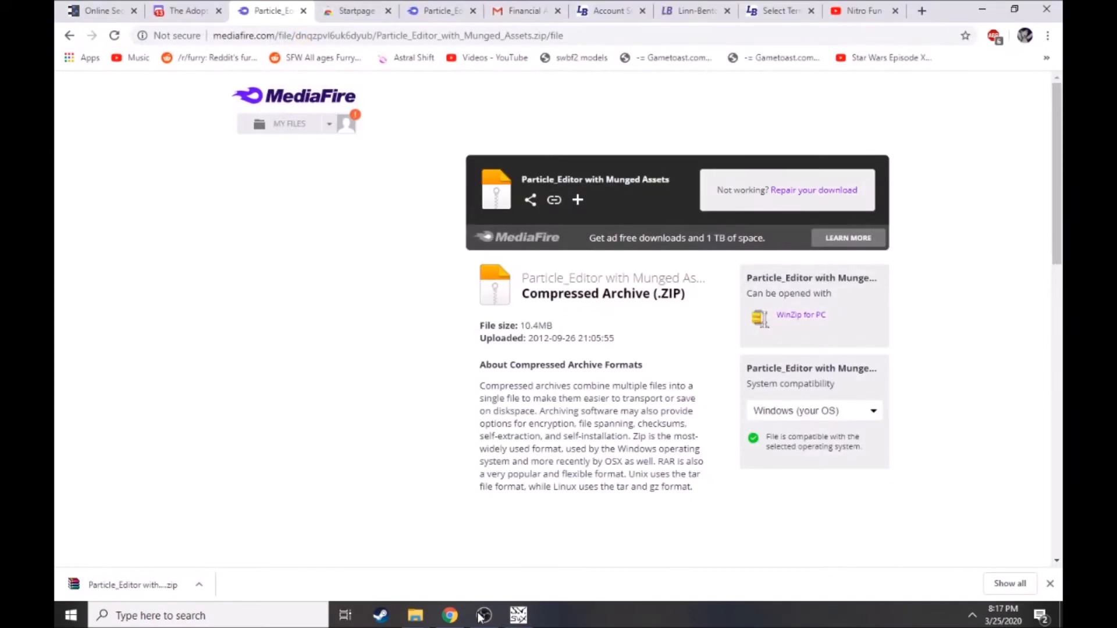
click(518, 613)
- Examine the BlackSmoke emitter's LOD range and view the red smoke column from near and far
drag(625, 363, 756, 388)
right_drag(735, 369, 738, 444)
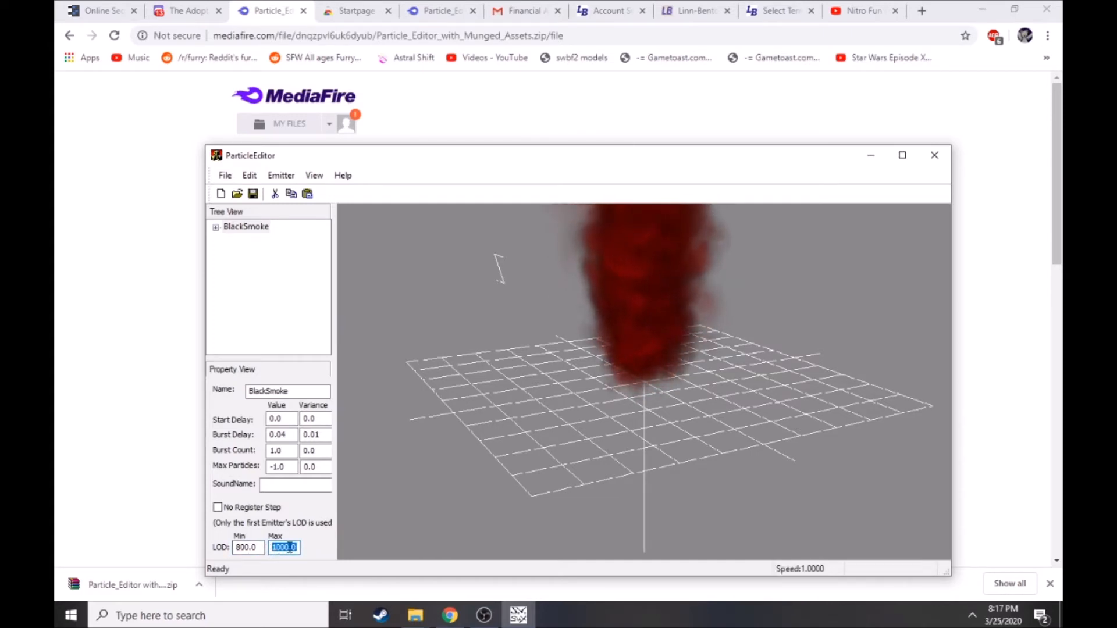
right_drag(656, 433, 660, 384)
mouse_move(638, 399)
mouse_down()
mouse_move(636, 353)
mouse_move(637, 371)
mouse_up()
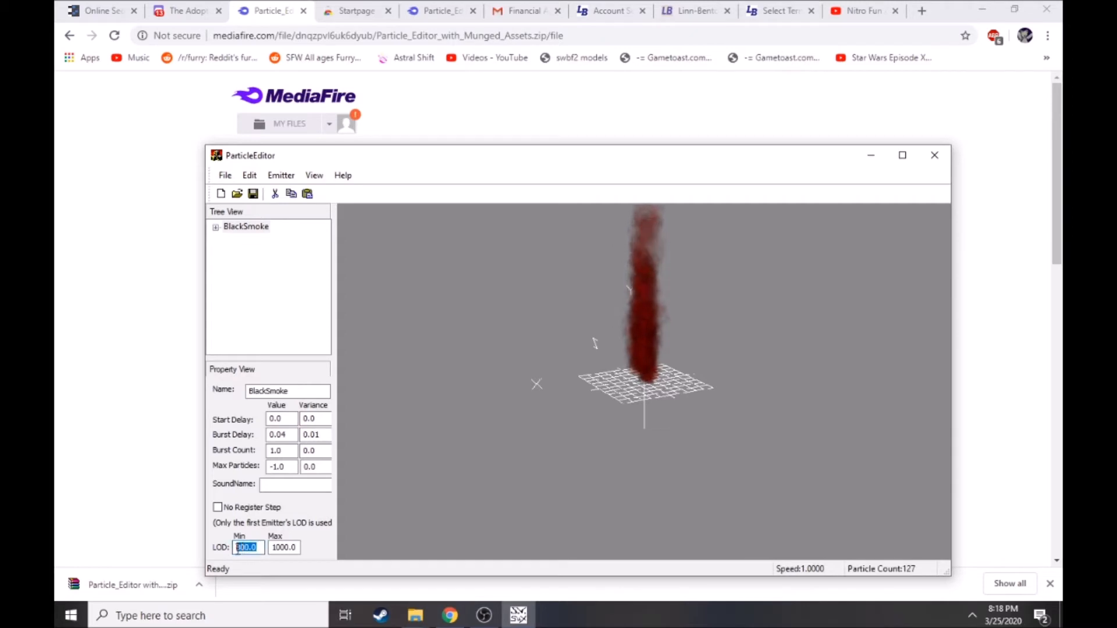
right_drag(629, 268, 646, 443)
drag(646, 443, 699, 399)
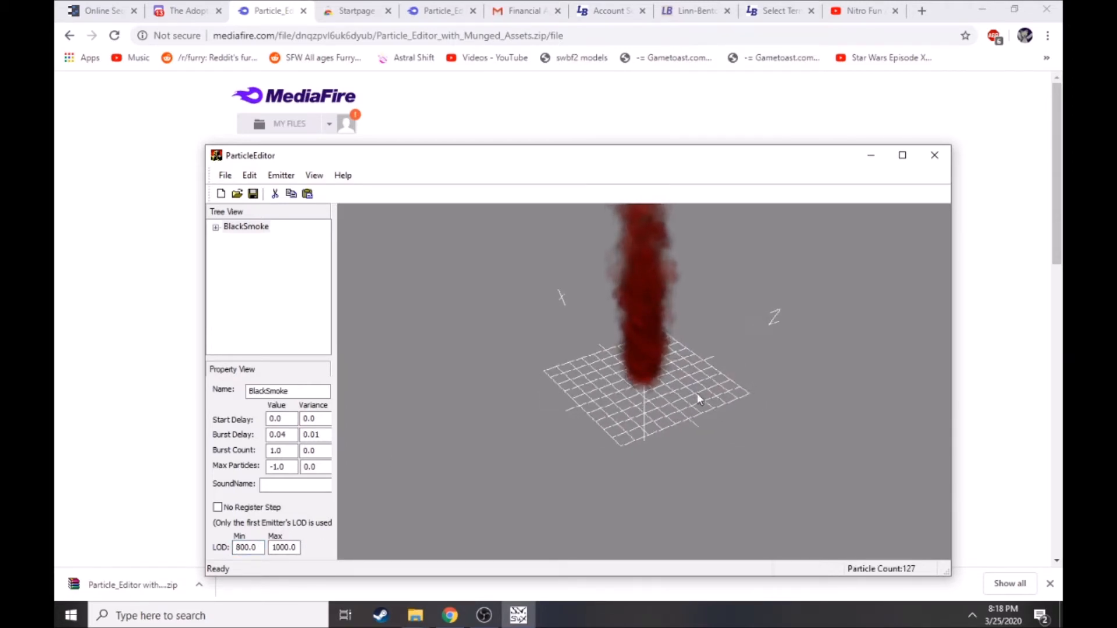
- Show the BlackSmoke emitter's Transformer properties in a maximized window and view the smoke column from several angles
click(216, 228)
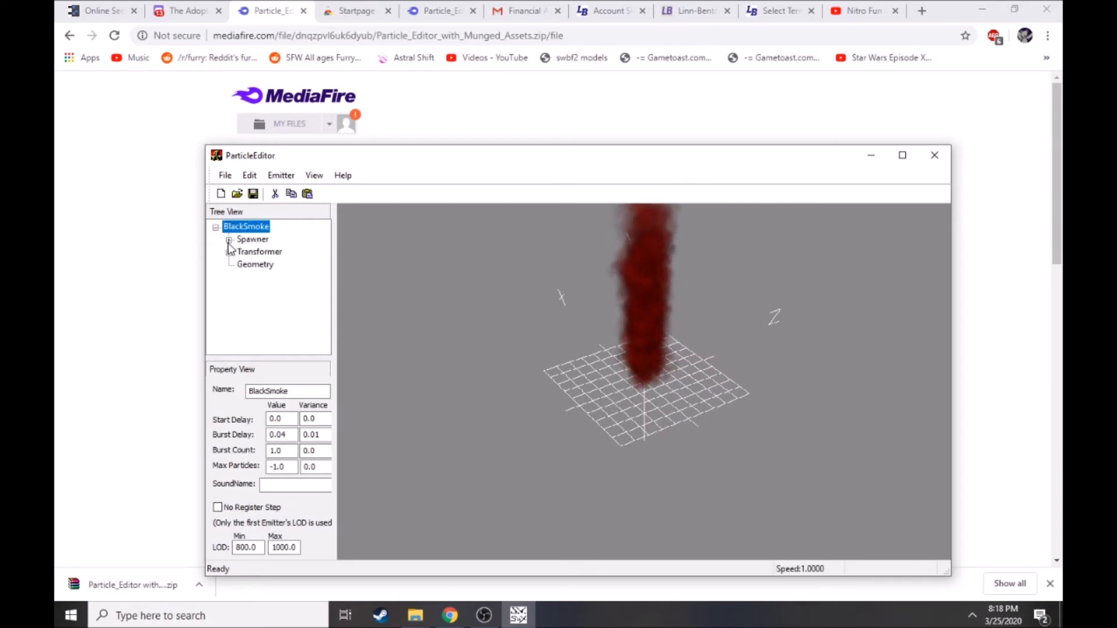
click(256, 252)
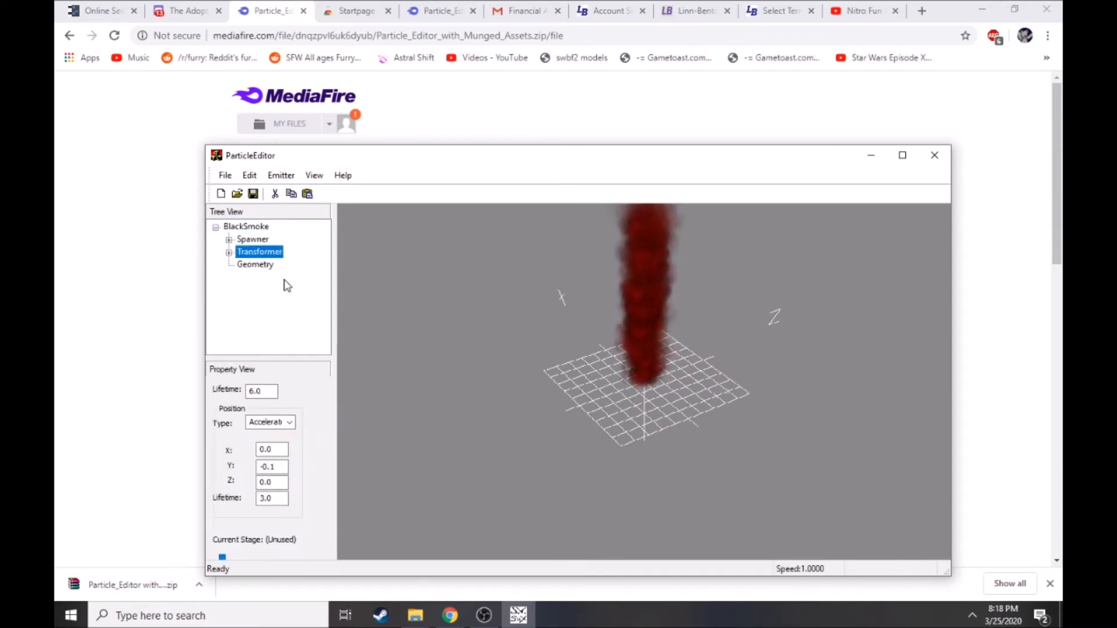
click(902, 154)
drag(709, 224, 728, 275)
right_drag(730, 273, 712, 221)
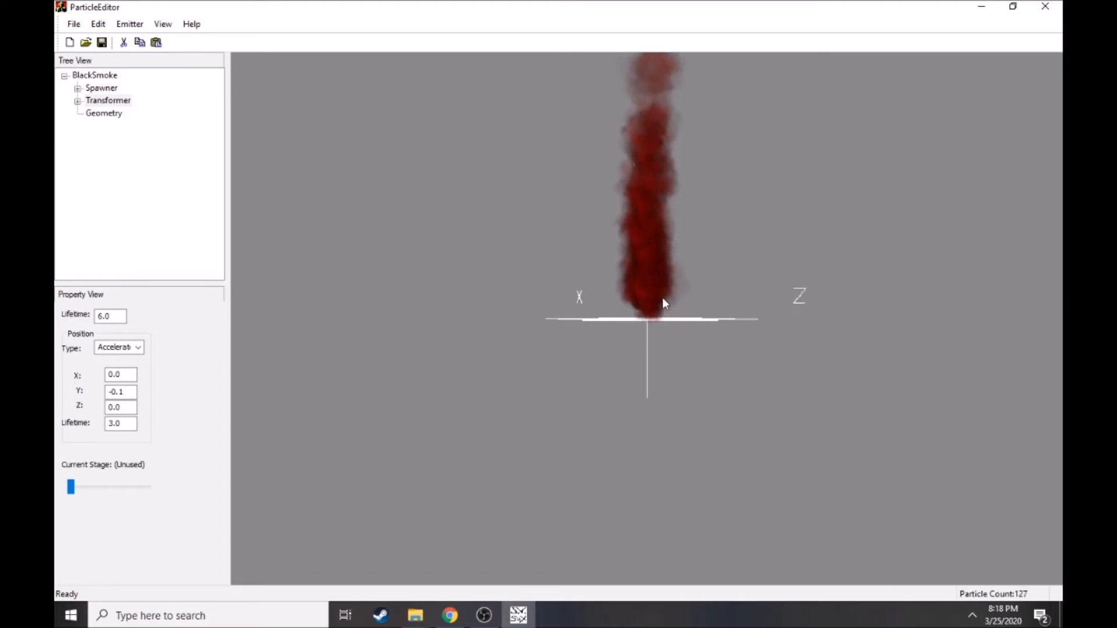
right_drag(662, 299, 633, 596)
right_drag(654, 355, 626, 144)
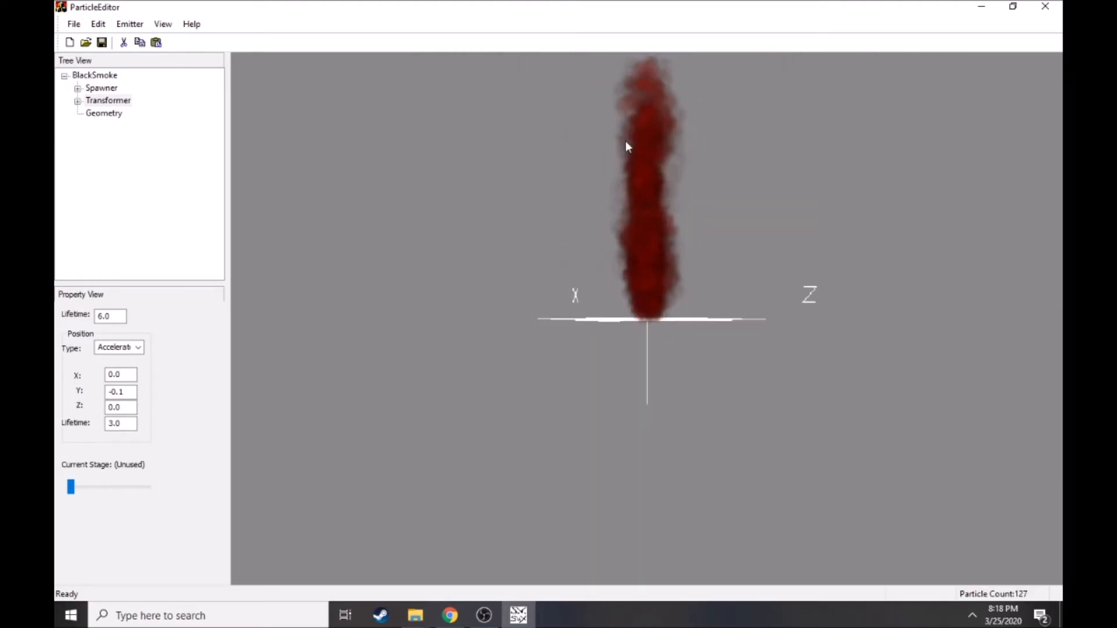
drag(626, 141, 613, 184)
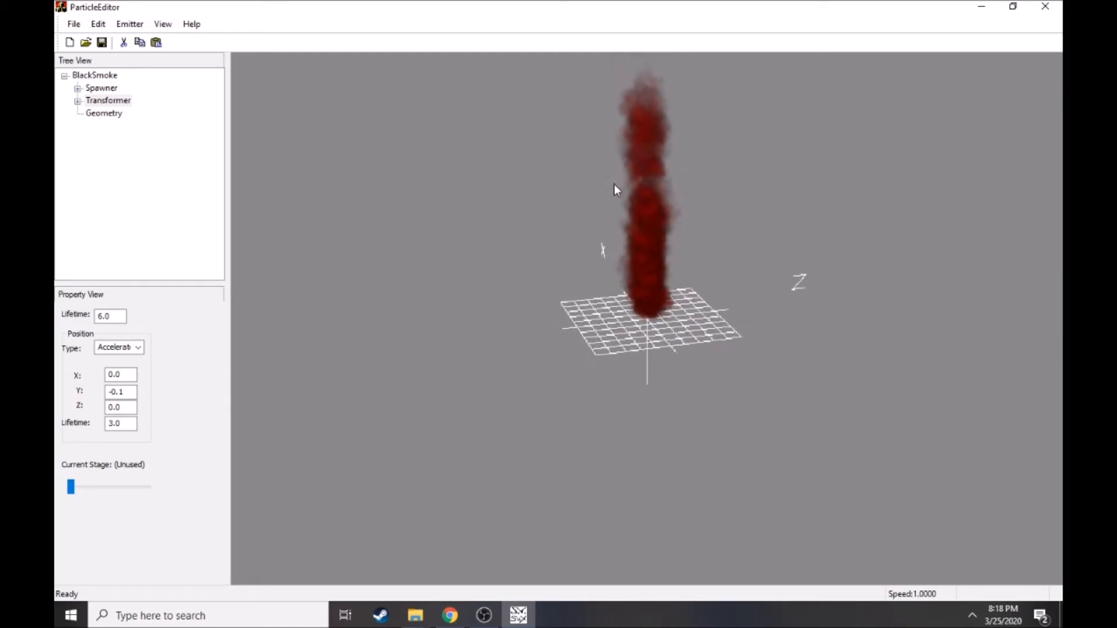
- Try a BlackSmoke Transformer lifetime of 3, and settle on 4.0
click(107, 100)
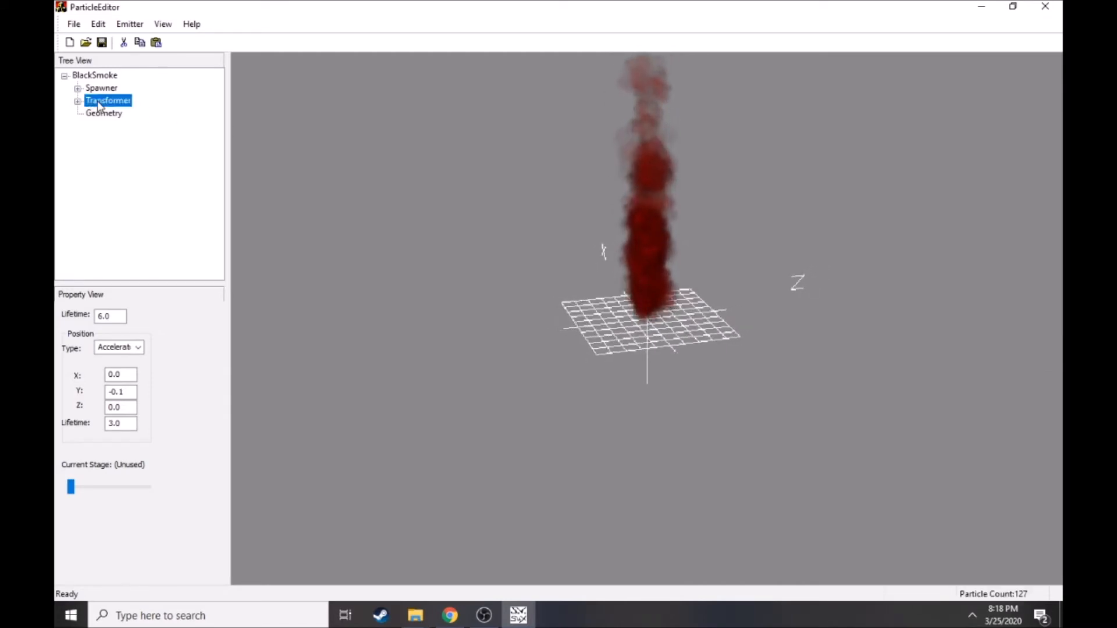
click(103, 316)
drag(103, 315, 97, 316)
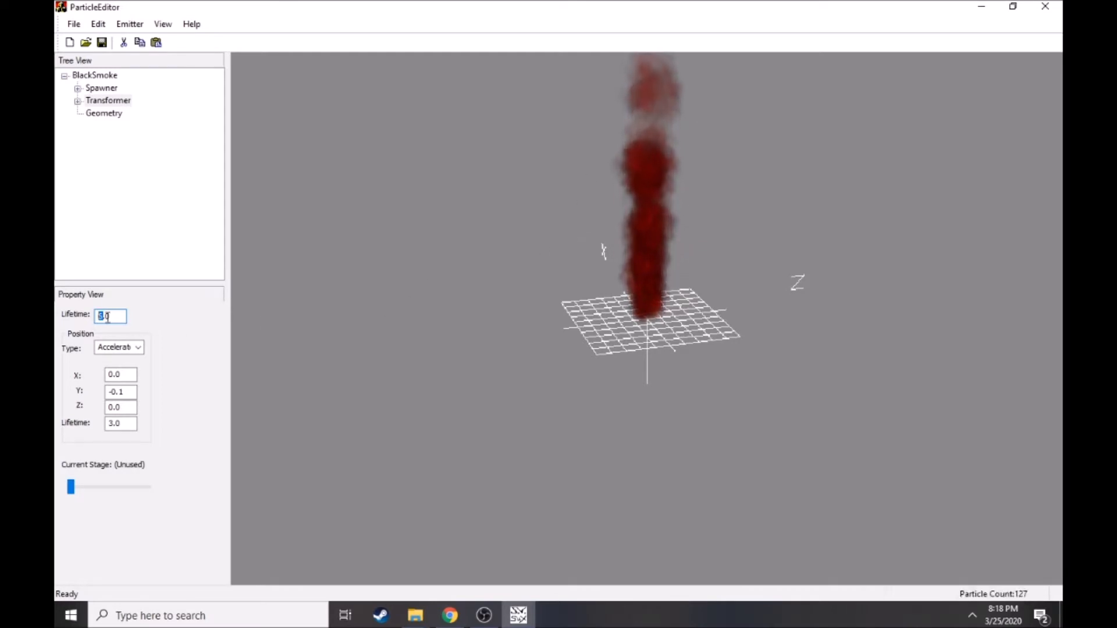
text(3)
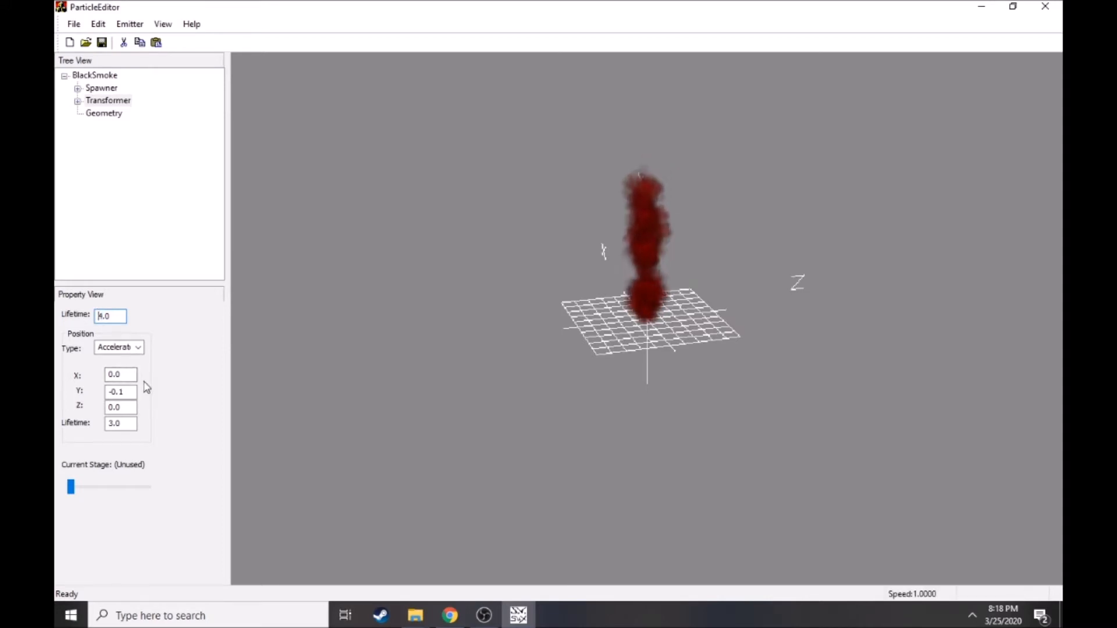
- Compare the None and Reach position types on the BlackSmoke Transformer, viewing the smoke up close
click(139, 349)
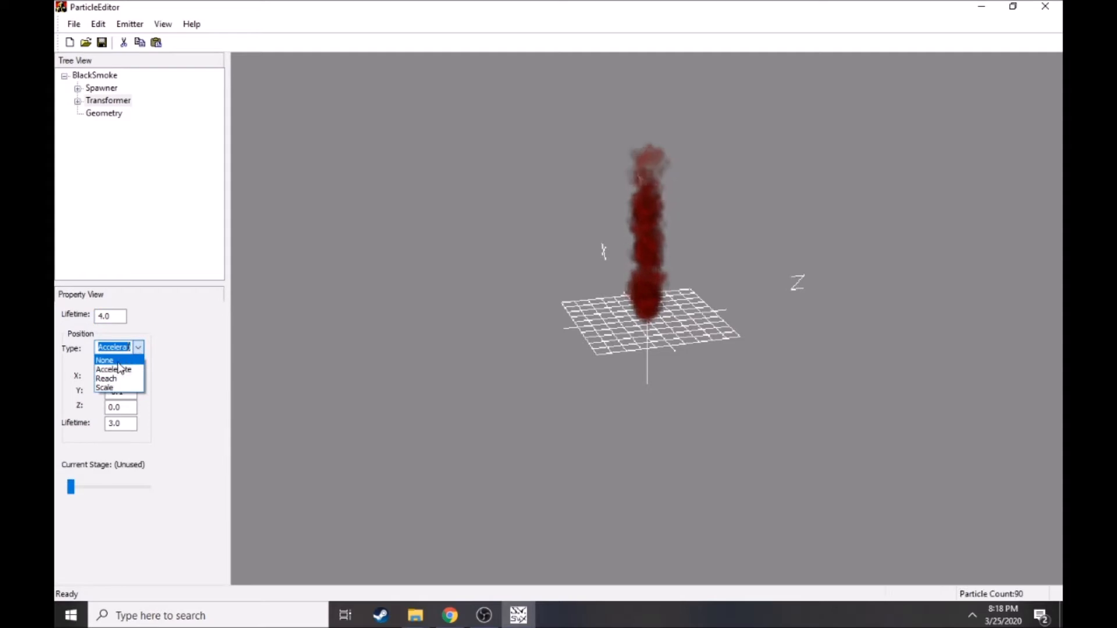
click(115, 369)
click(138, 349)
click(116, 360)
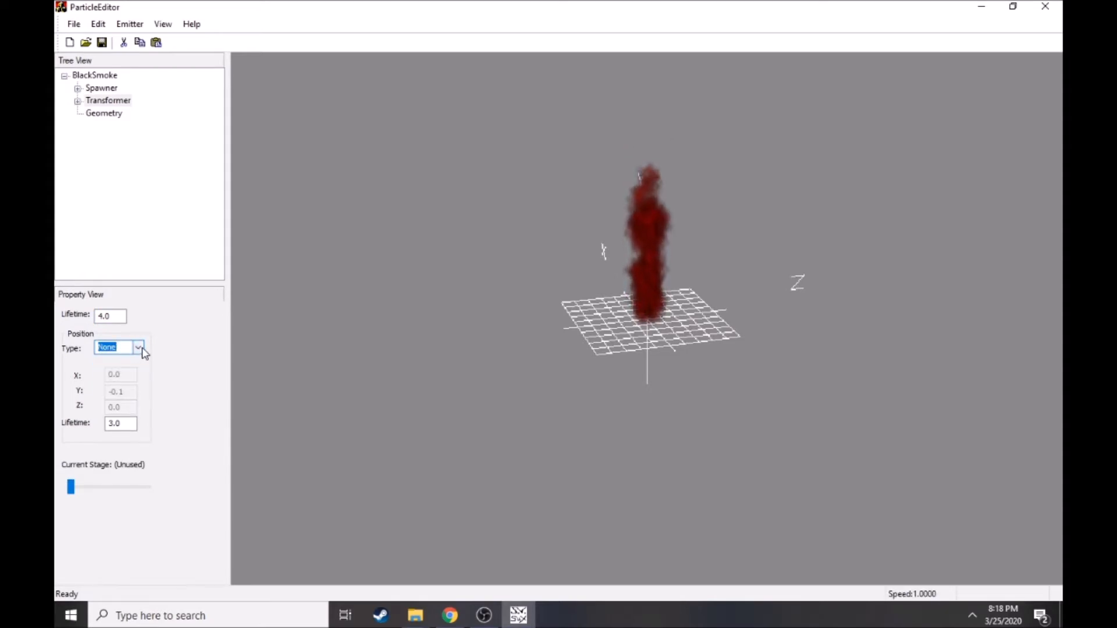
click(139, 348)
click(131, 369)
click(118, 379)
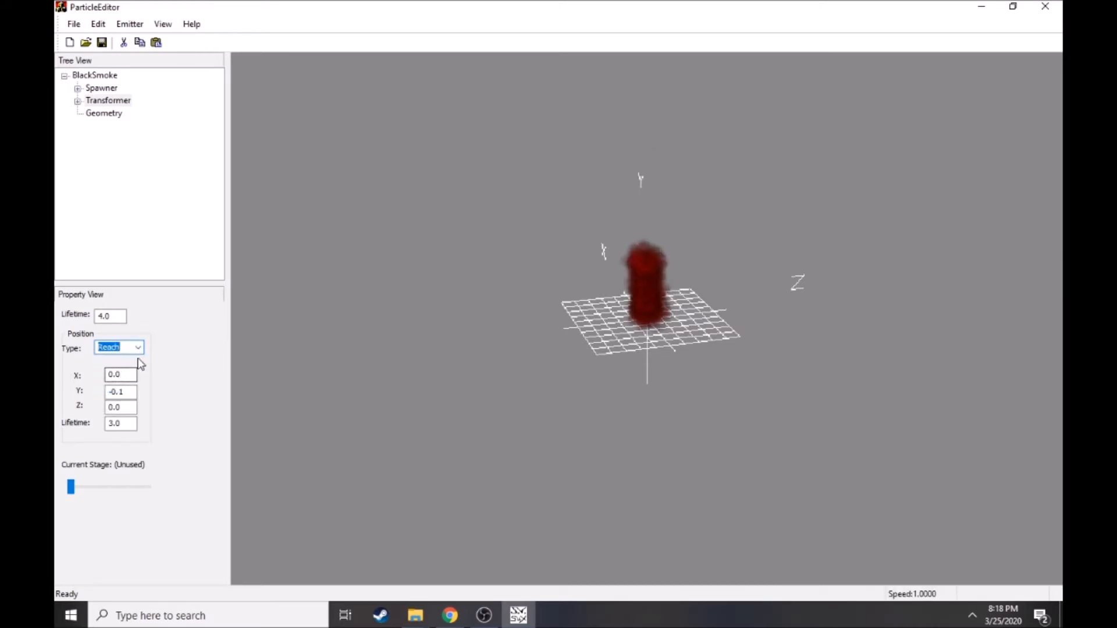
right_drag(532, 267, 495, 596)
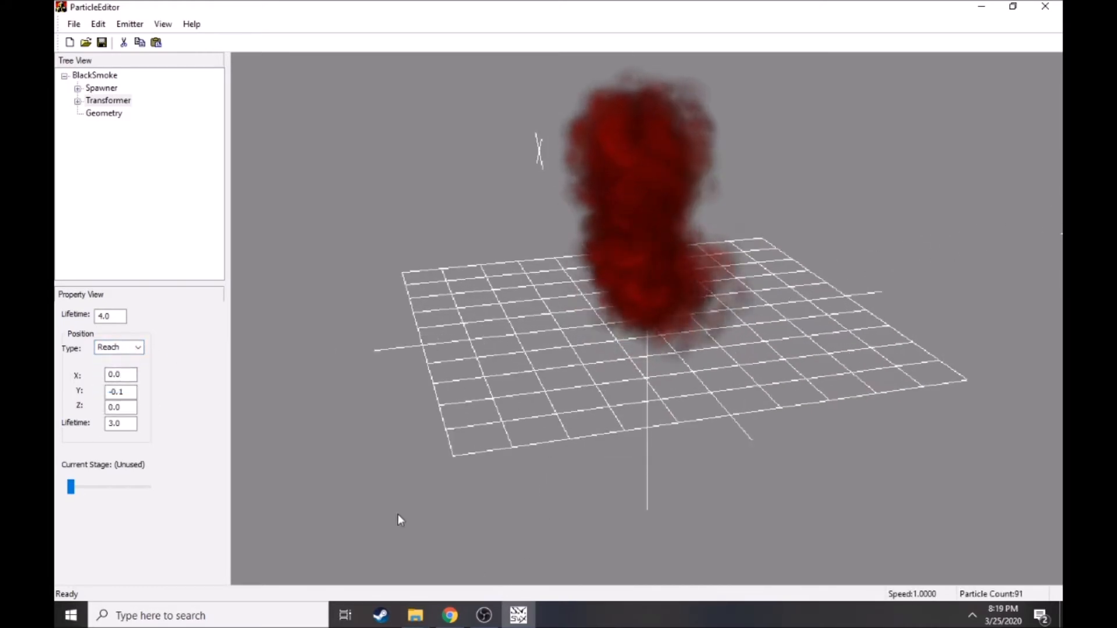
- Try the Scale position type on the BlackSmoke Transformer, return it to Accelerate and compare the smoke
click(138, 348)
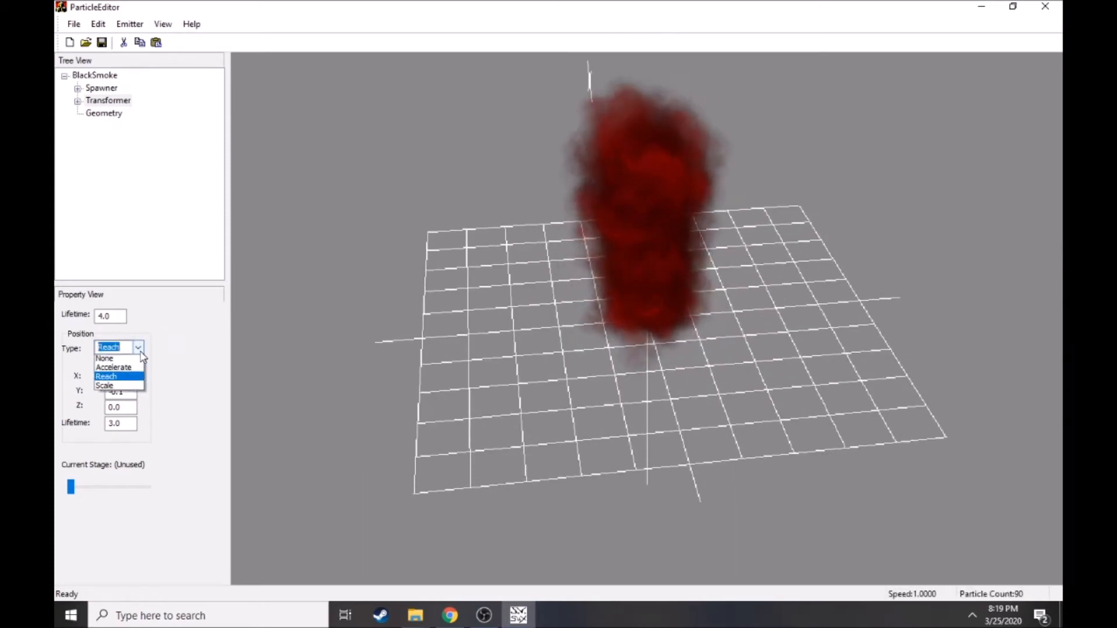
click(118, 388)
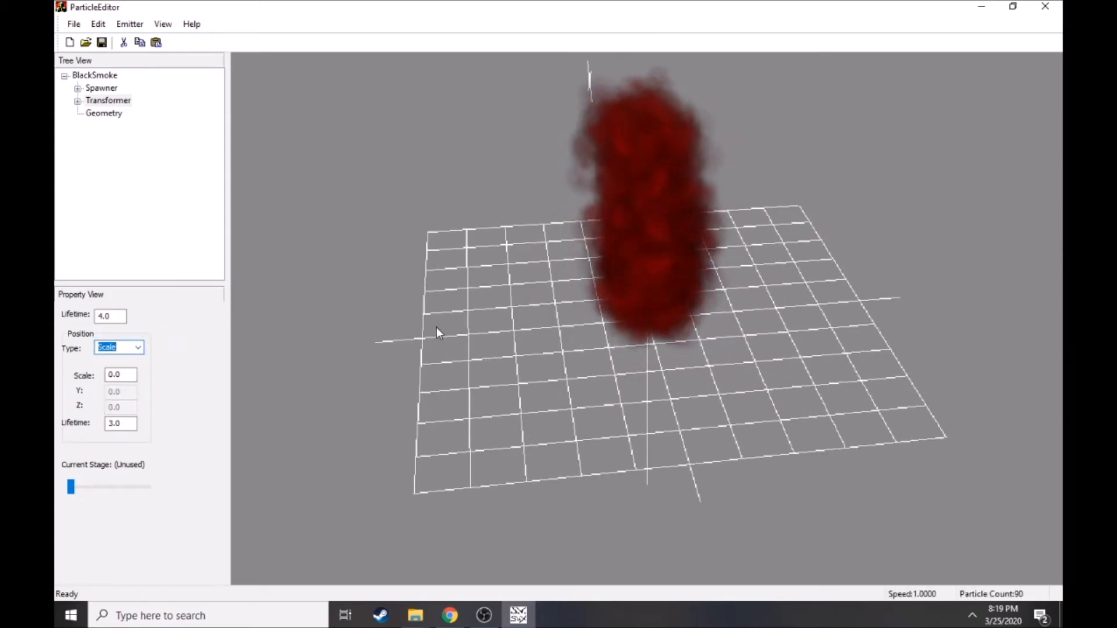
right_drag(437, 329, 444, 296)
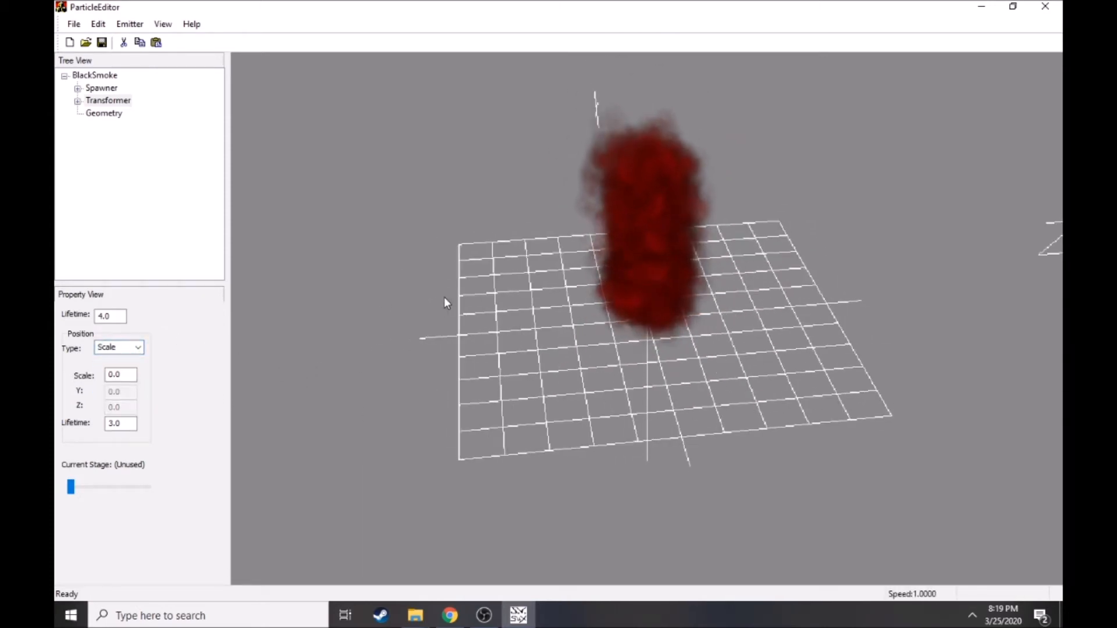
click(138, 347)
click(114, 369)
right_drag(473, 441, 470, 291)
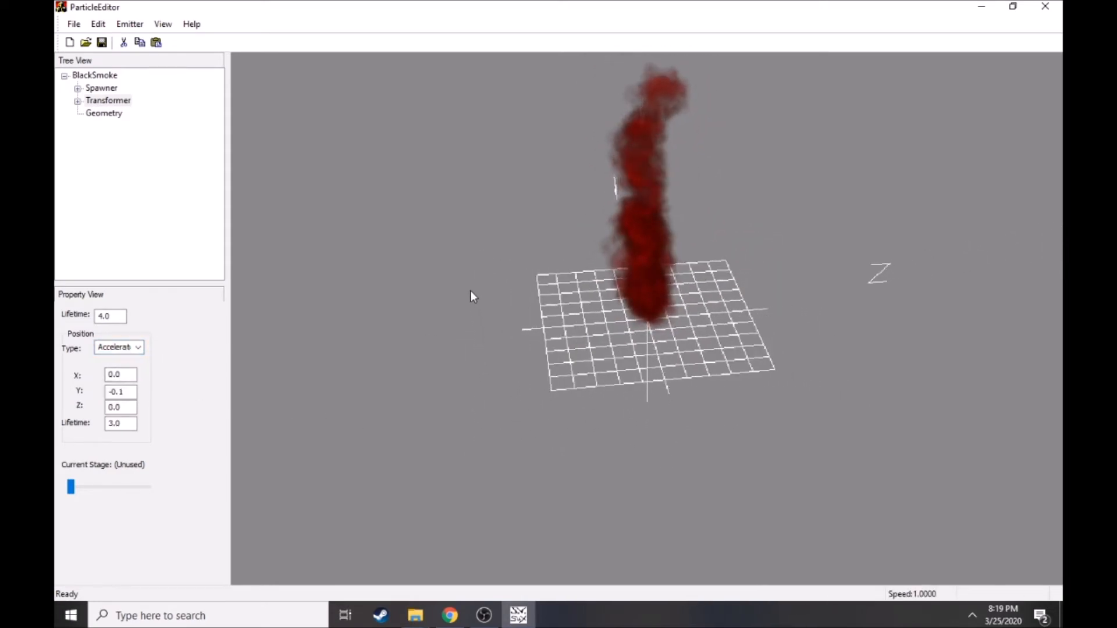
- Set the BlackSmoke Transformer's position type to Scale with a scale of 10.0, and view the column from a distance
double_click(85, 101)
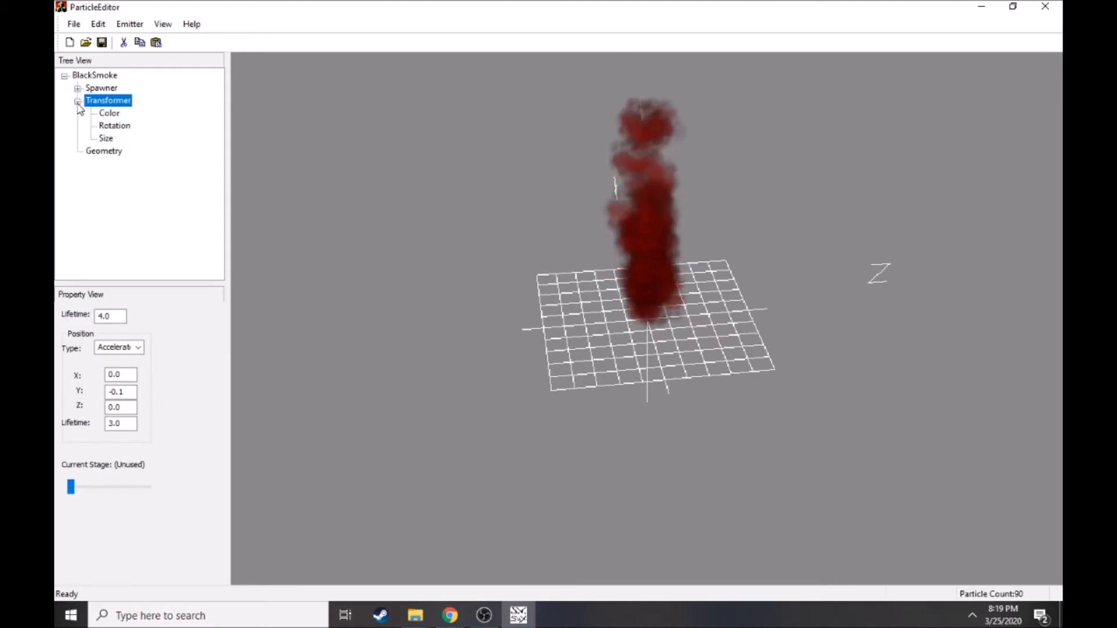
click(118, 347)
click(118, 388)
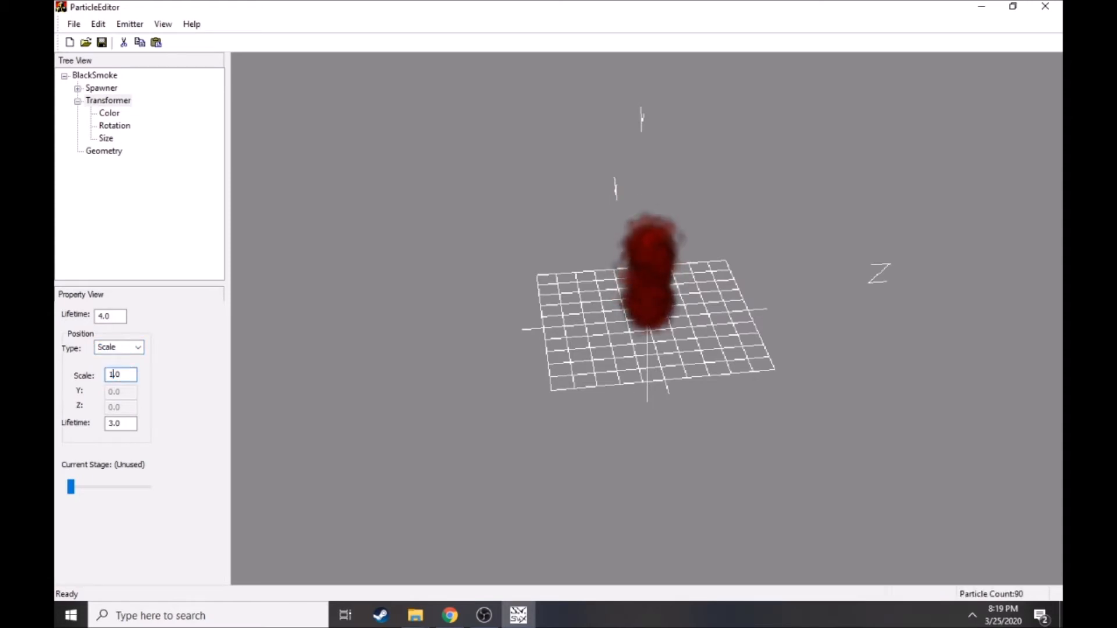
text(0)
scroll(538, 277, down, 5)
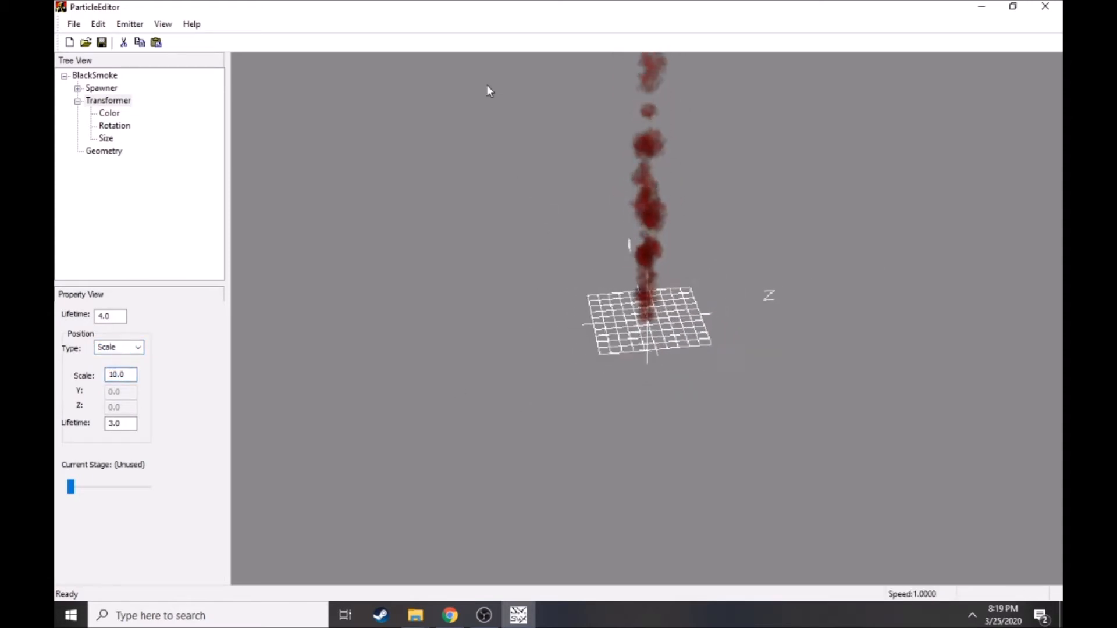
scroll(531, 399, down, 4)
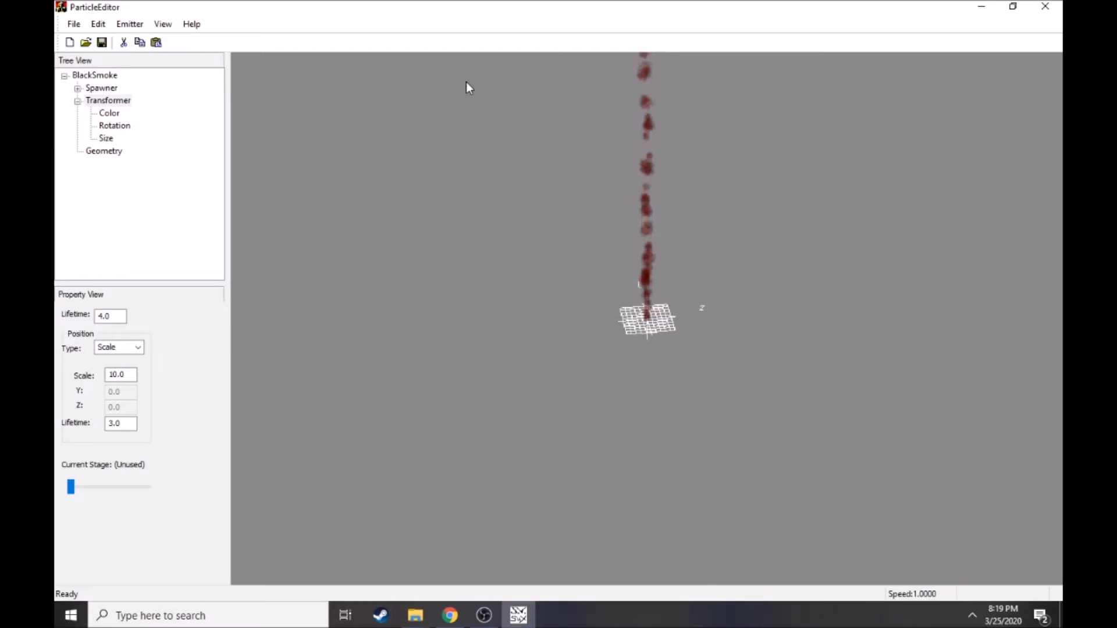
- Set the BlackSmoke Transformer's position type back to Accelerate with an X value of 0.0, and view the smoke from several angles
scroll(611, 140, up, 5)
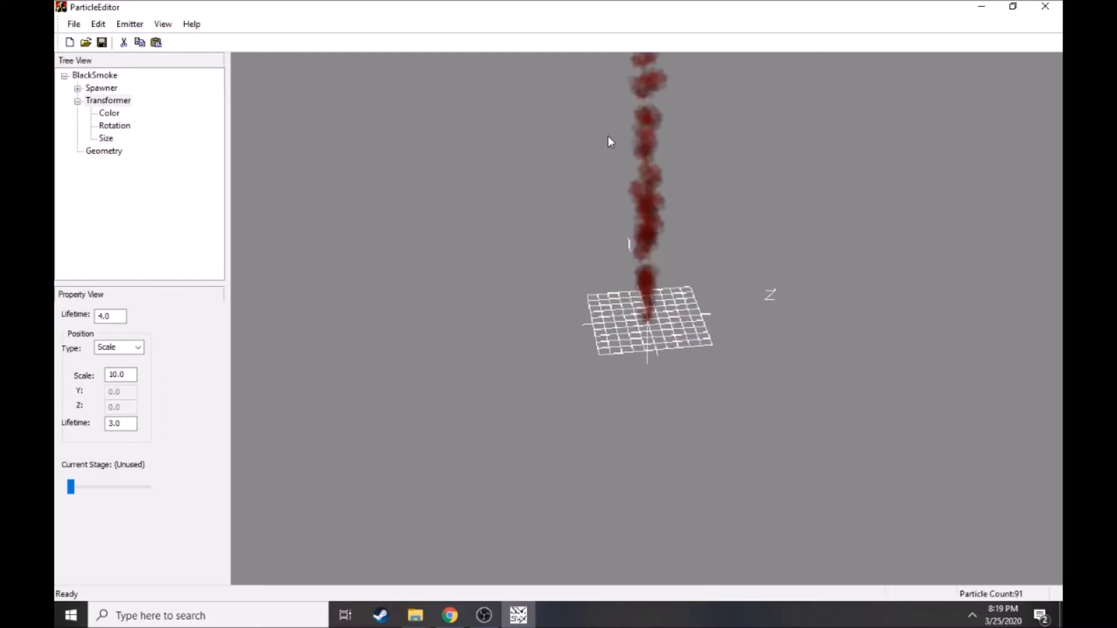
click(138, 347)
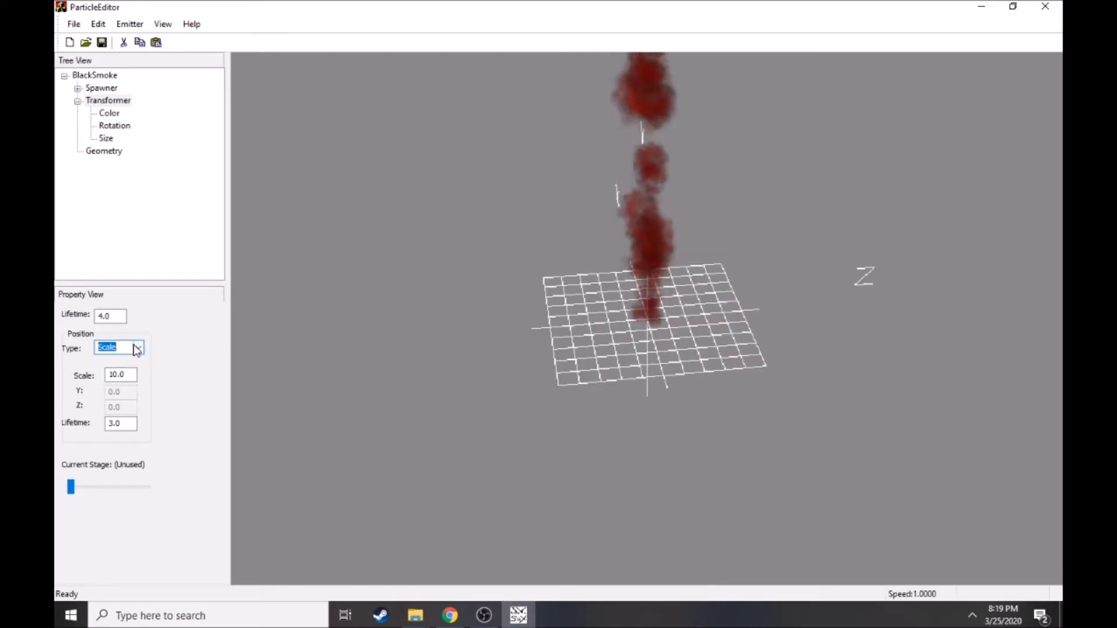
click(134, 352)
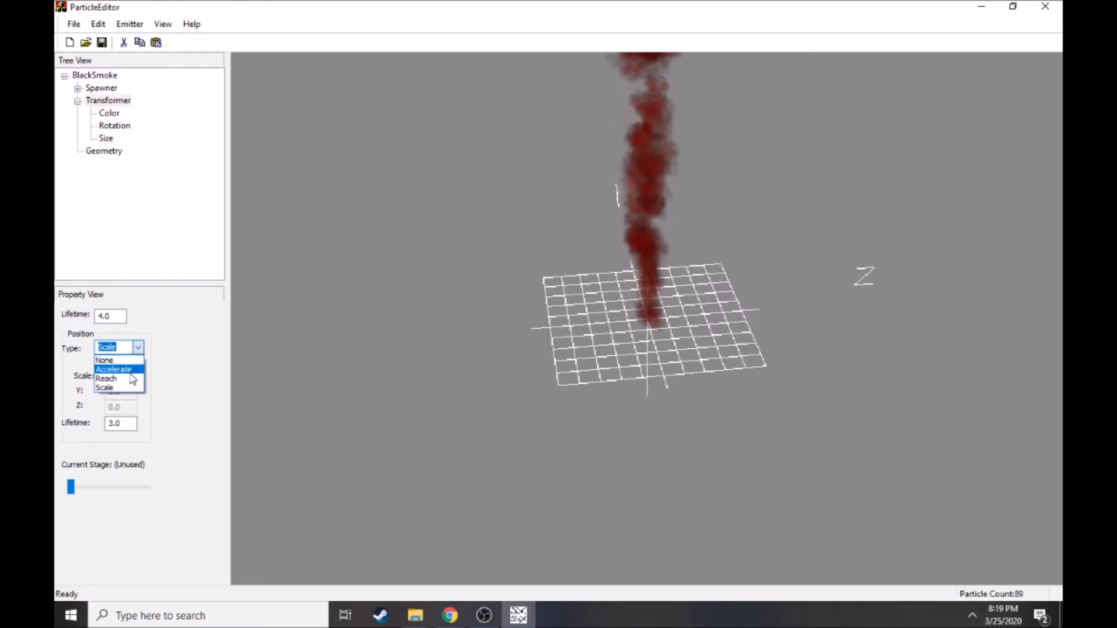
click(119, 370)
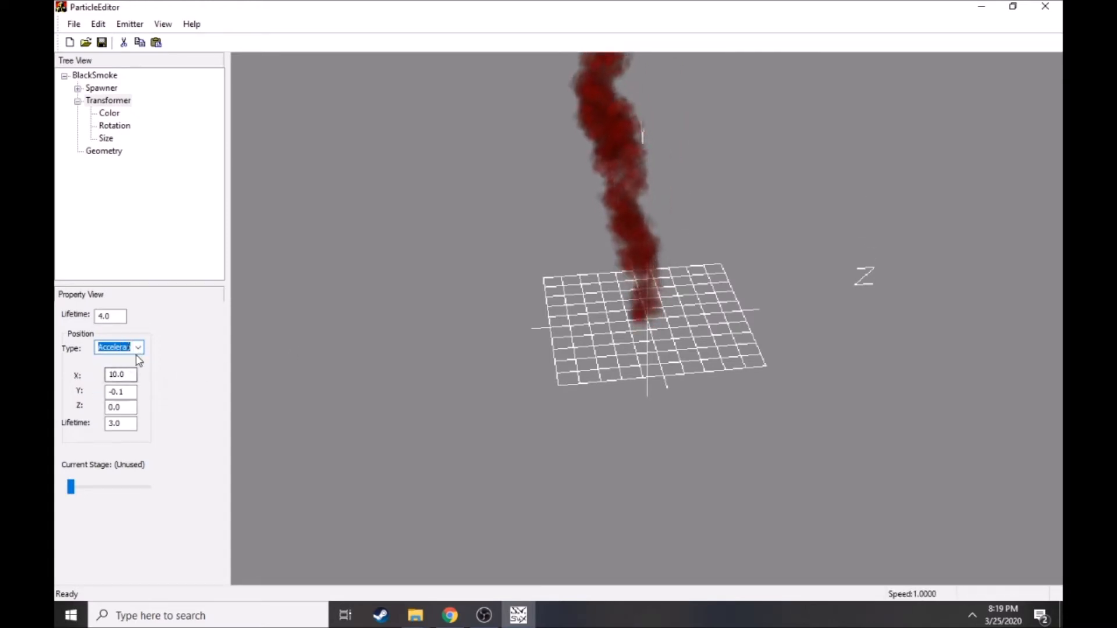
drag(129, 374, 94, 378)
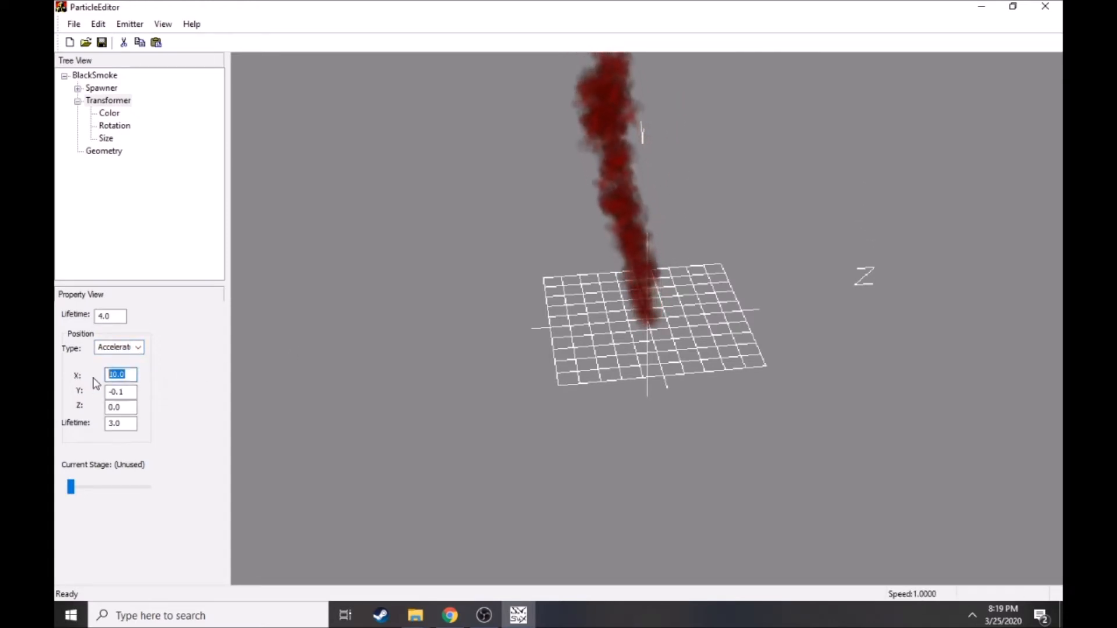
text(5.)
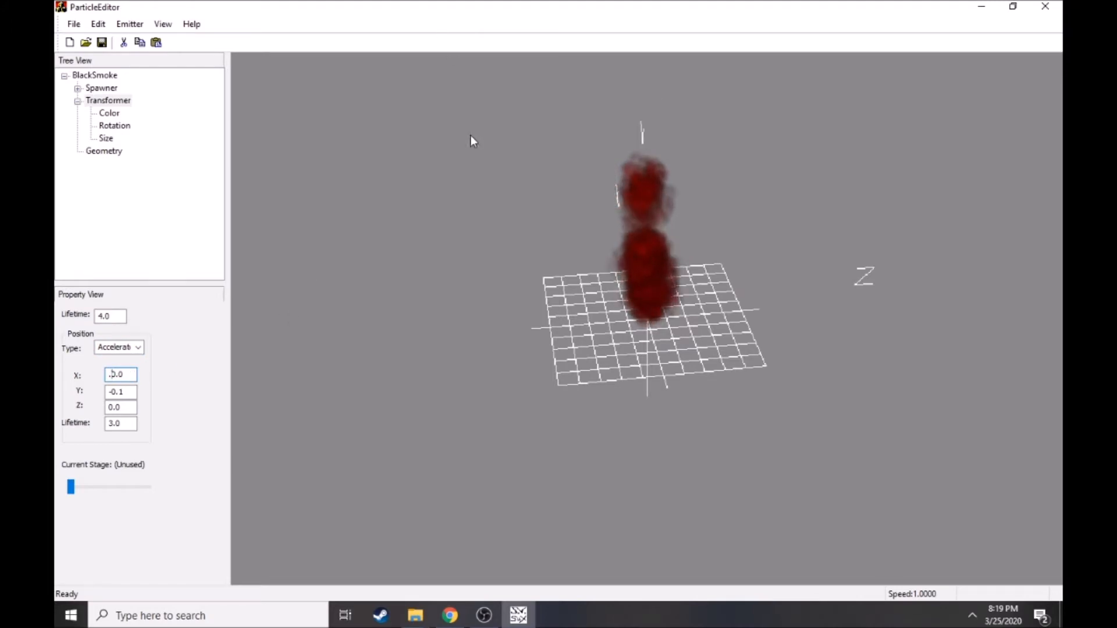
drag(508, 236, 550, 232)
right_drag(550, 231, 506, 355)
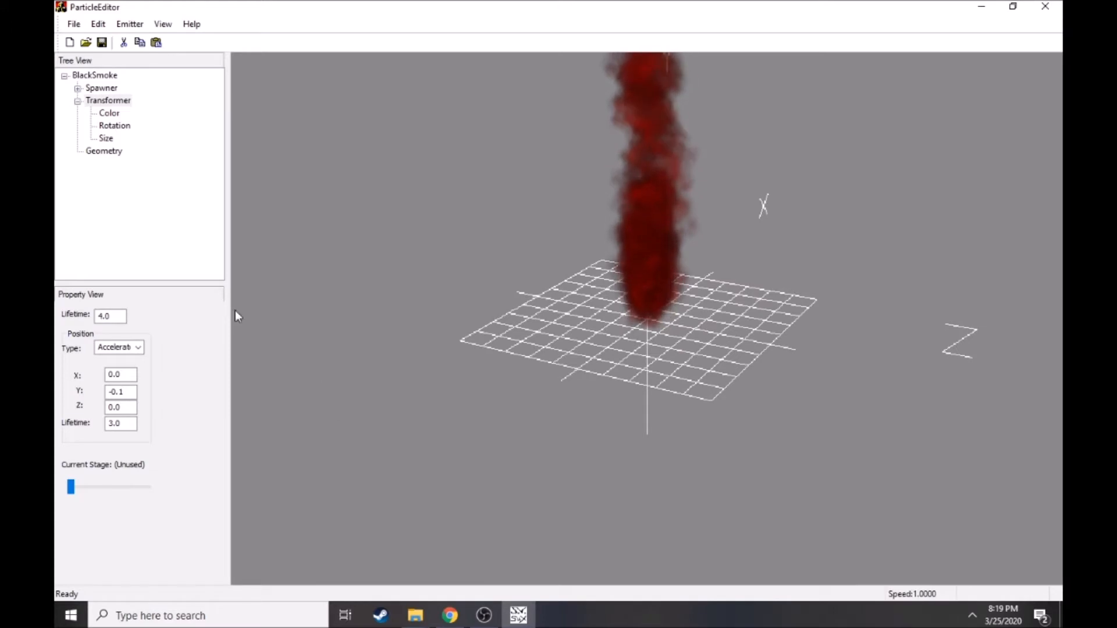
- Examine the BlackSmoke Transformer's Color properties and its list of color stages
click(109, 114)
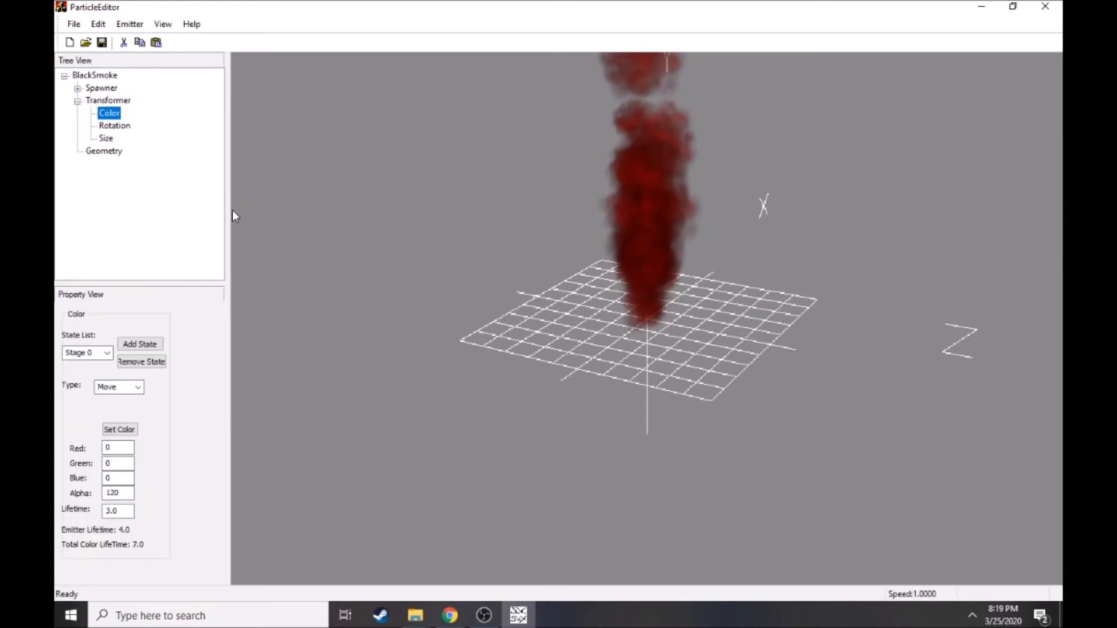
drag(567, 259, 564, 222)
scroll(565, 221, down, 1)
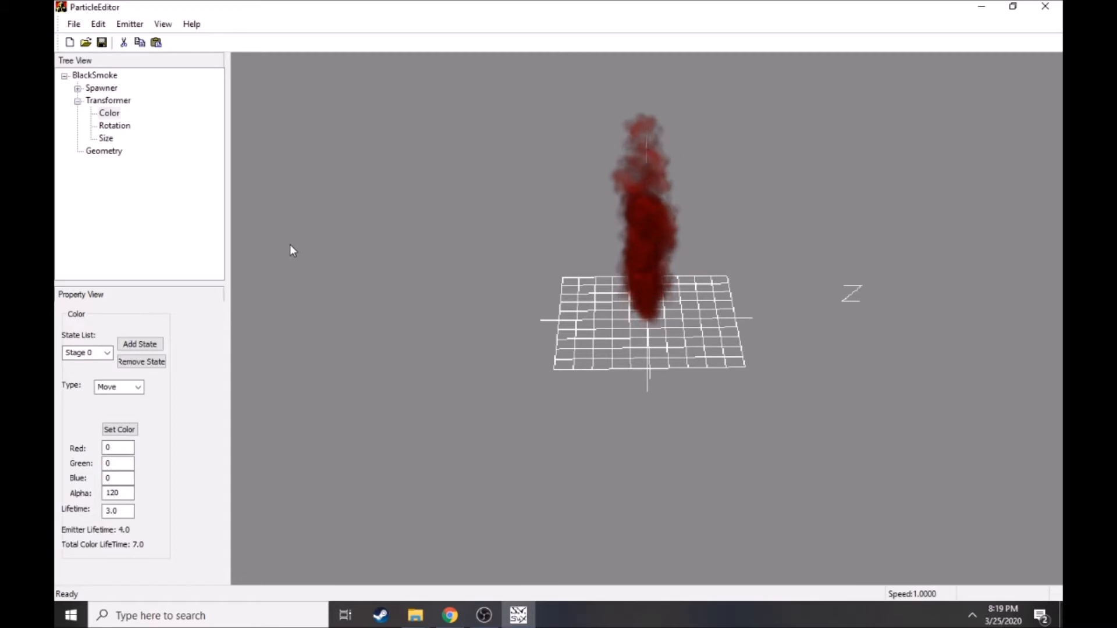
click(107, 353)
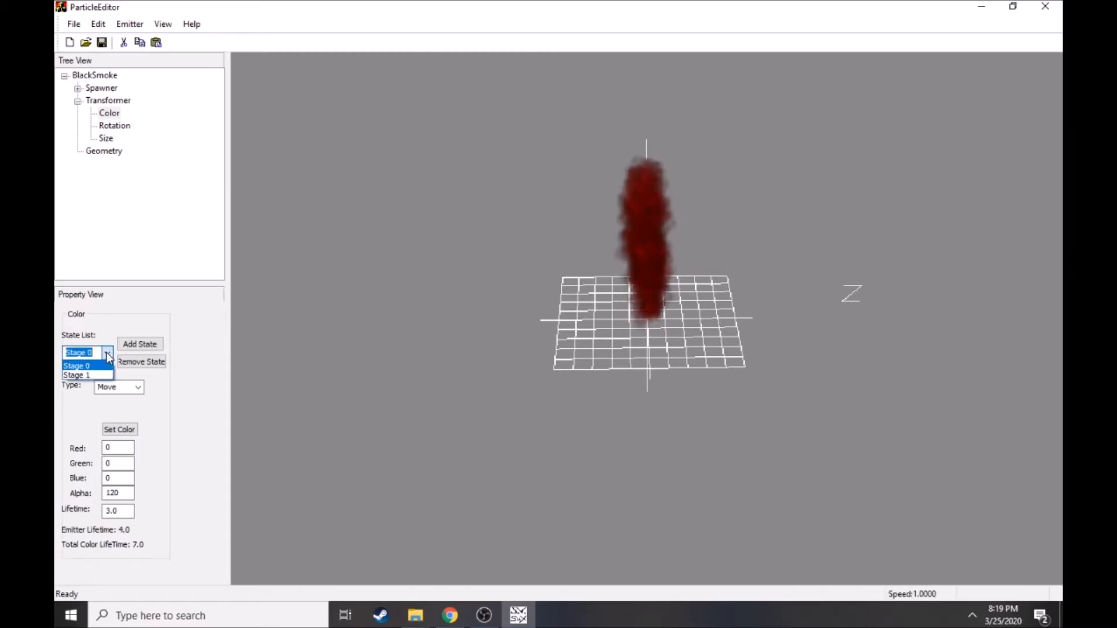
click(108, 356)
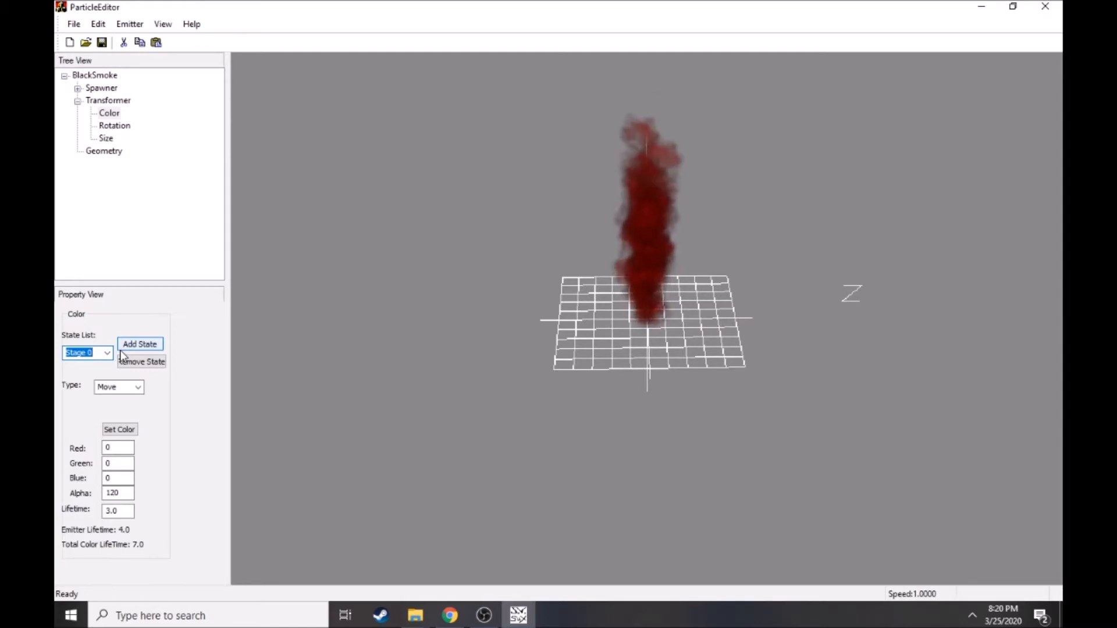
click(108, 139)
click(109, 113)
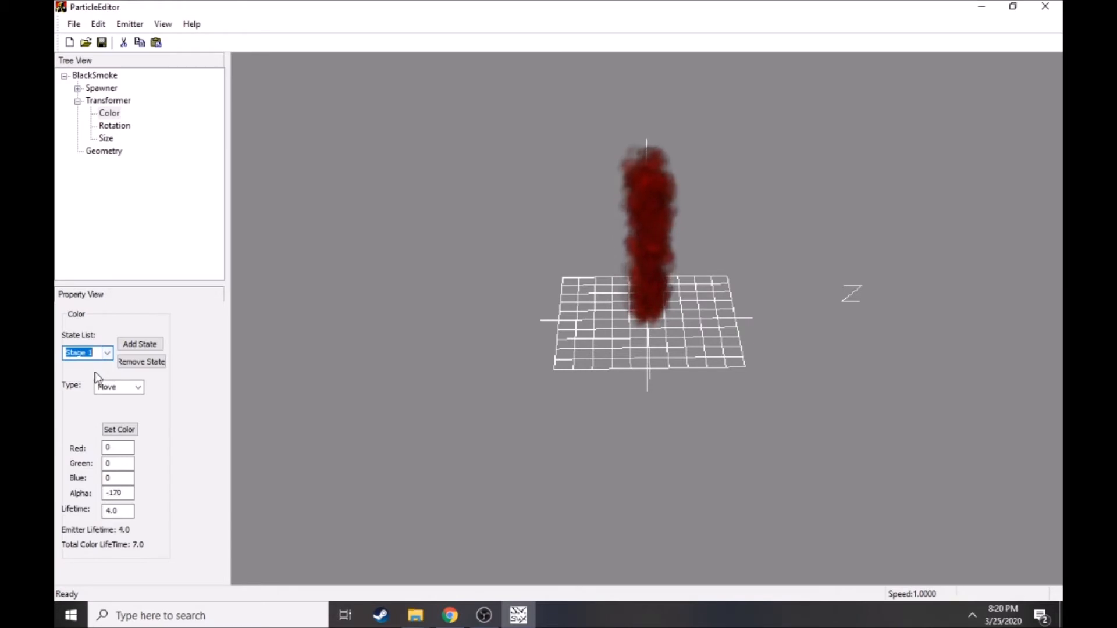
- Set the Type of color Stage 0 to None and view the smoke from different heights
click(95, 365)
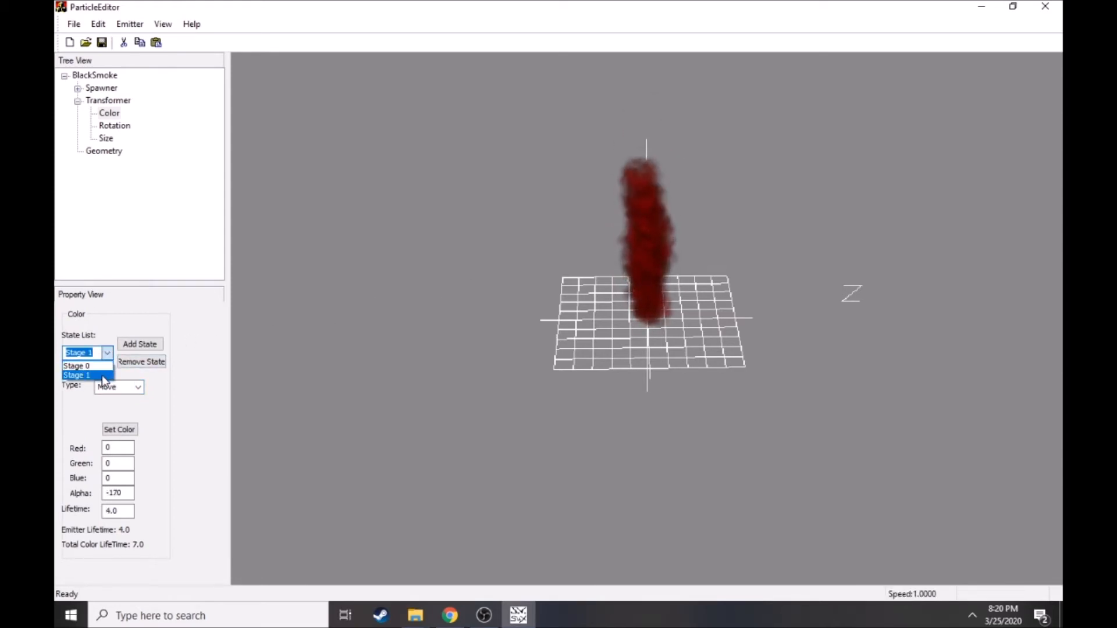
click(103, 375)
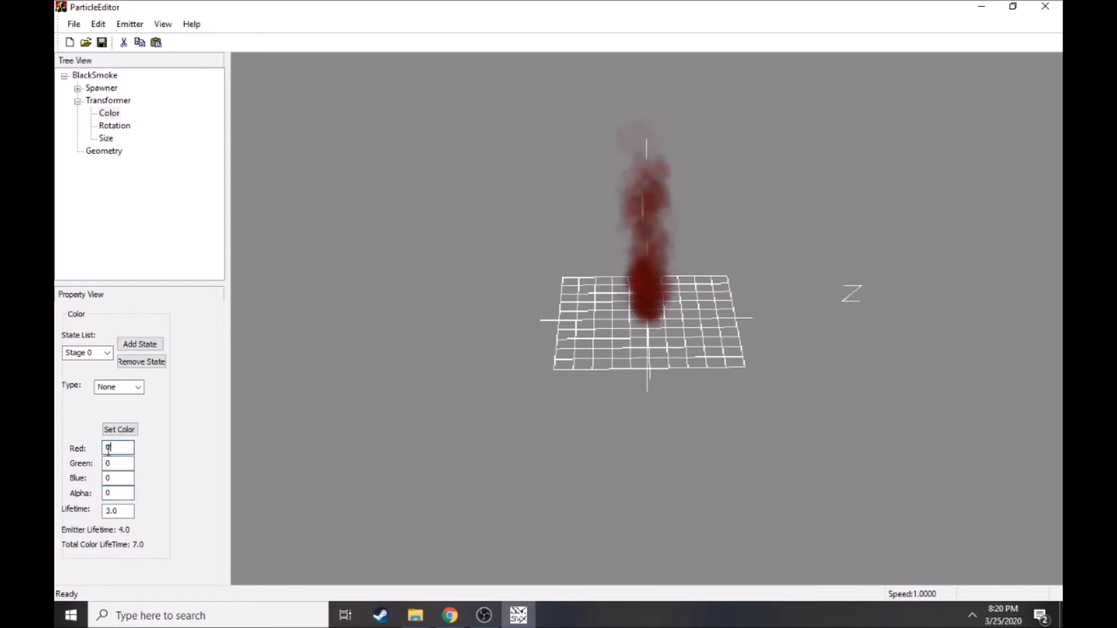
click(137, 391)
click(139, 391)
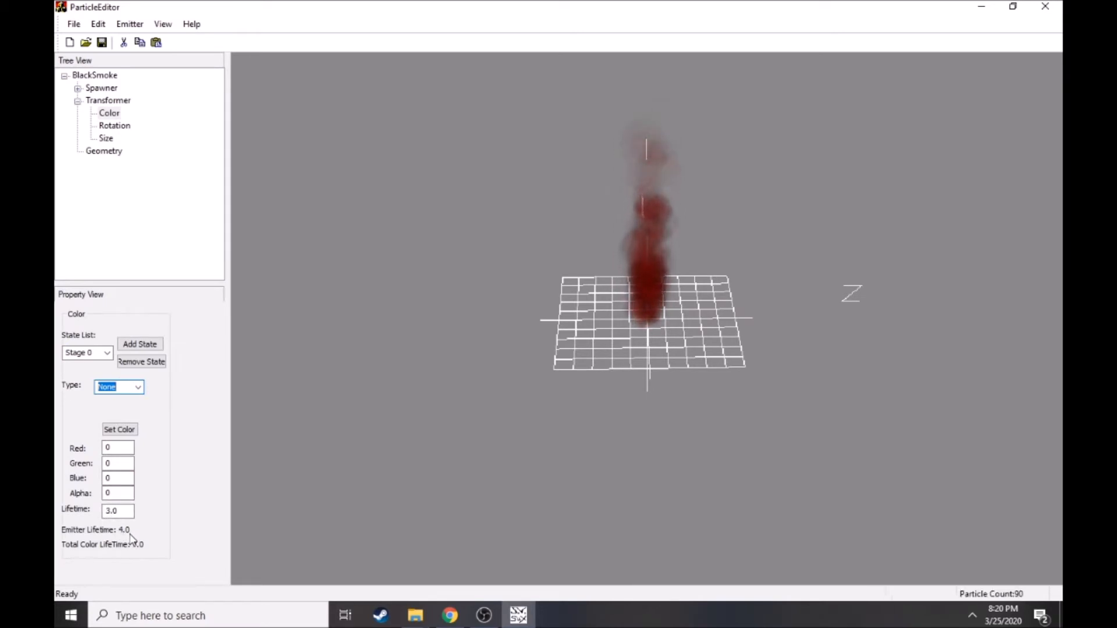
drag(403, 362, 135, 345)
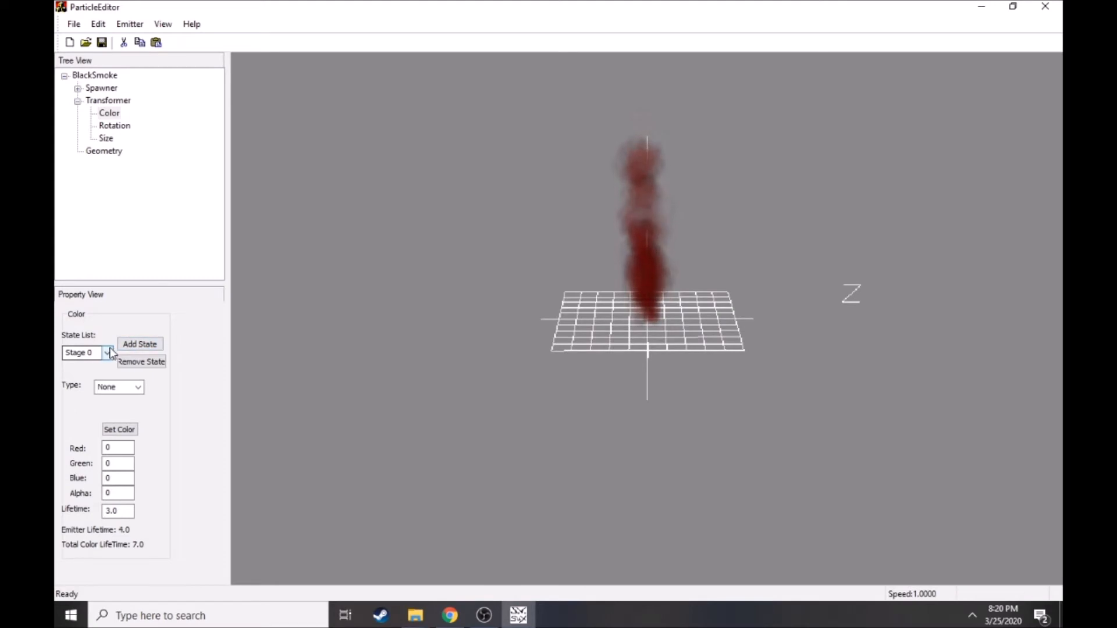
drag(592, 293, 592, 364)
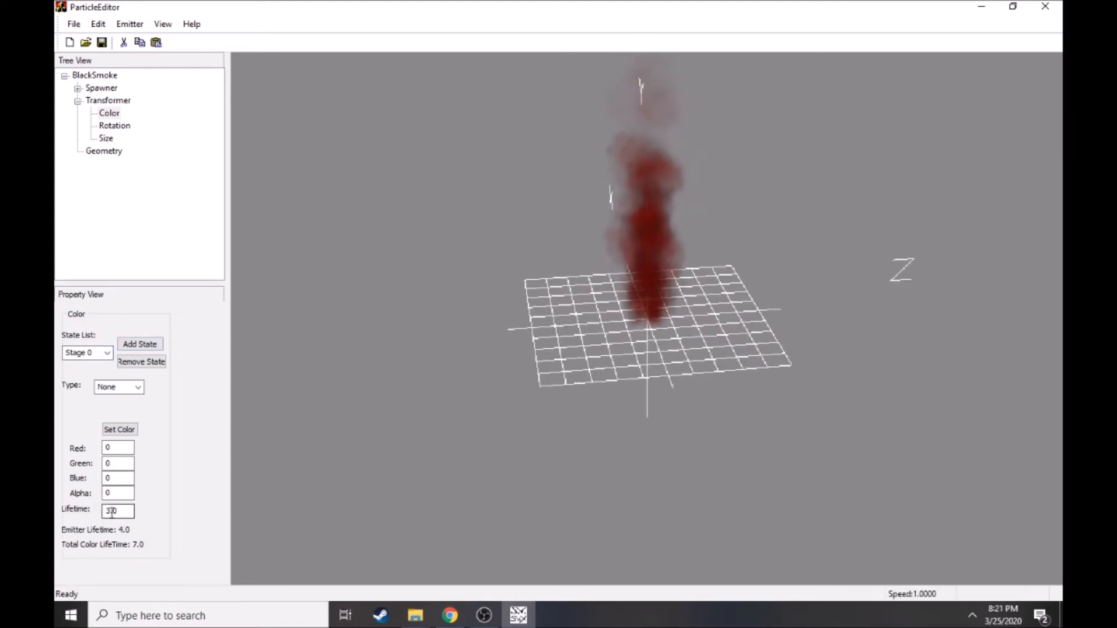
- Compare the settings of color Stages 0 and 1, and set Stage 1's lifetime to 1.0
click(106, 352)
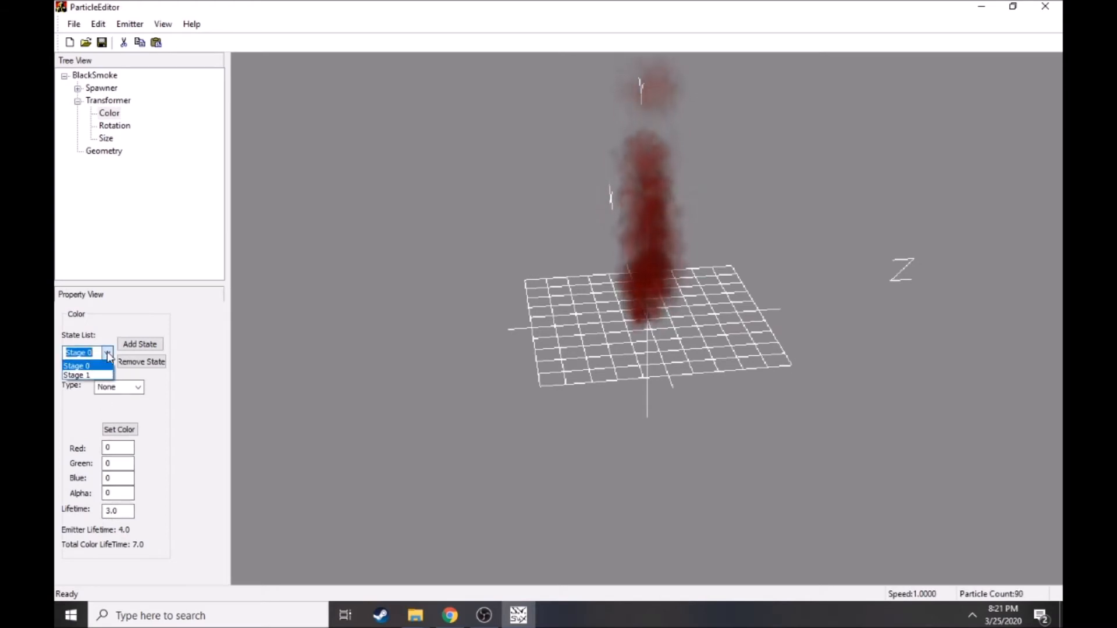
click(87, 375)
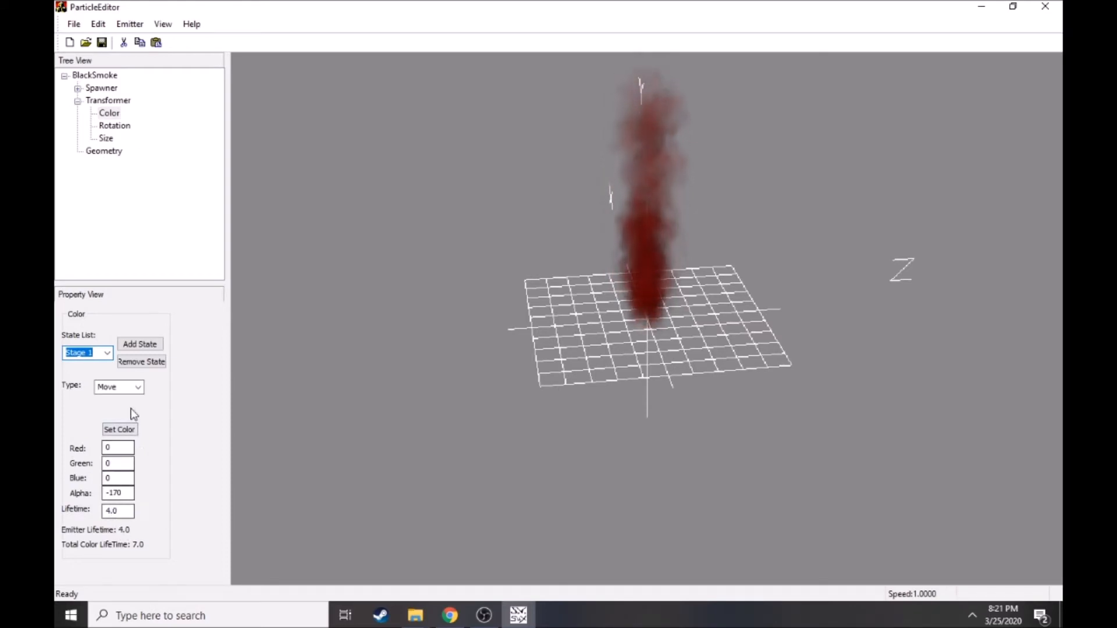
click(76, 366)
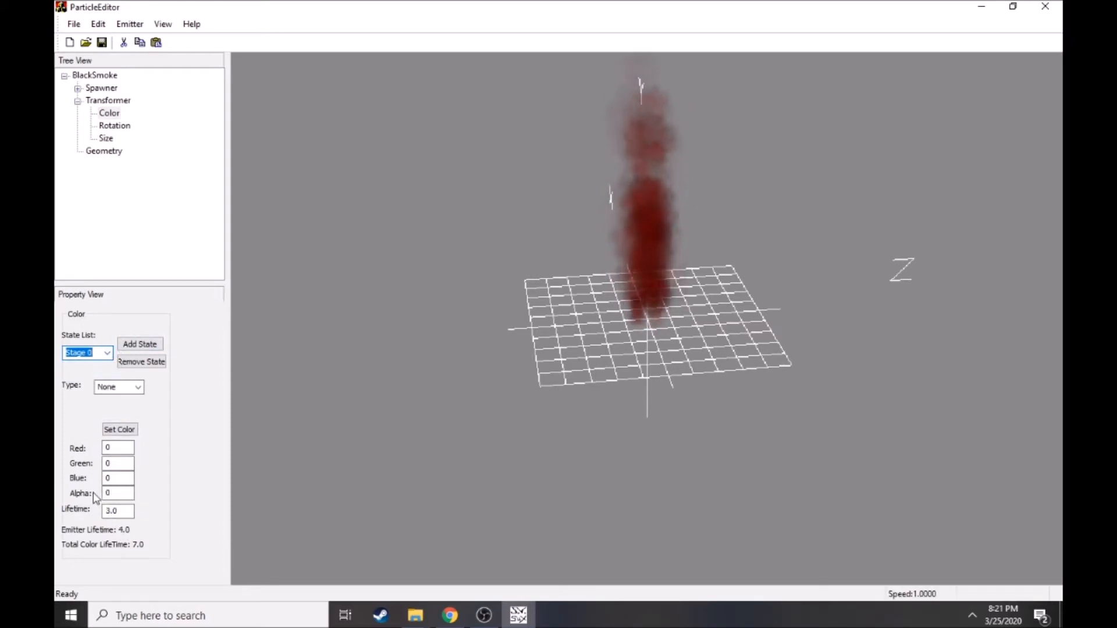
double_click(107, 511)
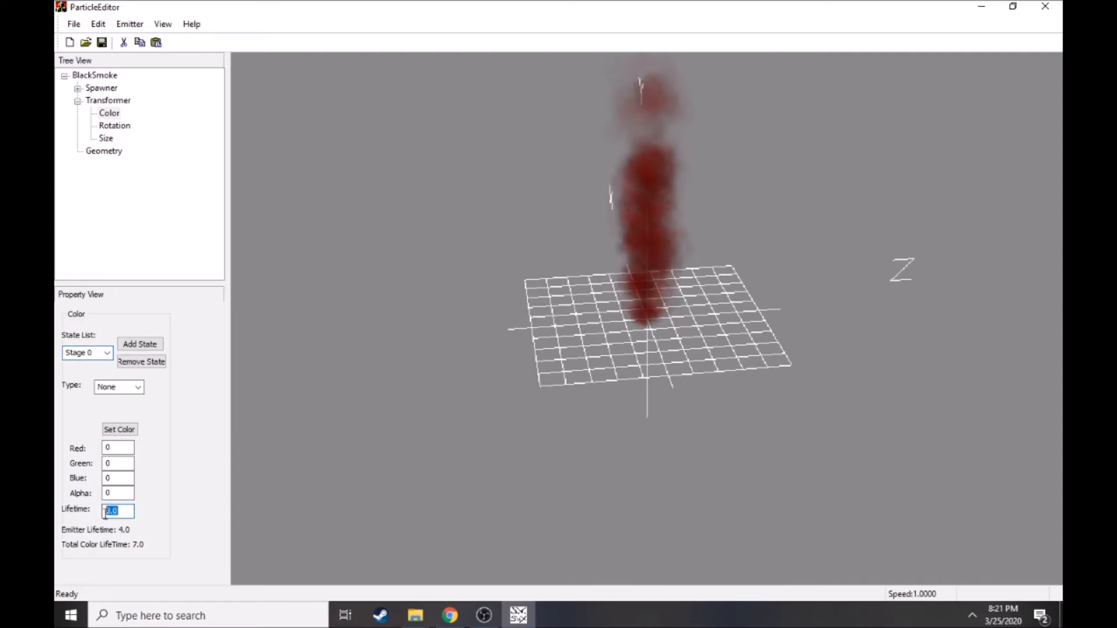
click(108, 353)
click(98, 376)
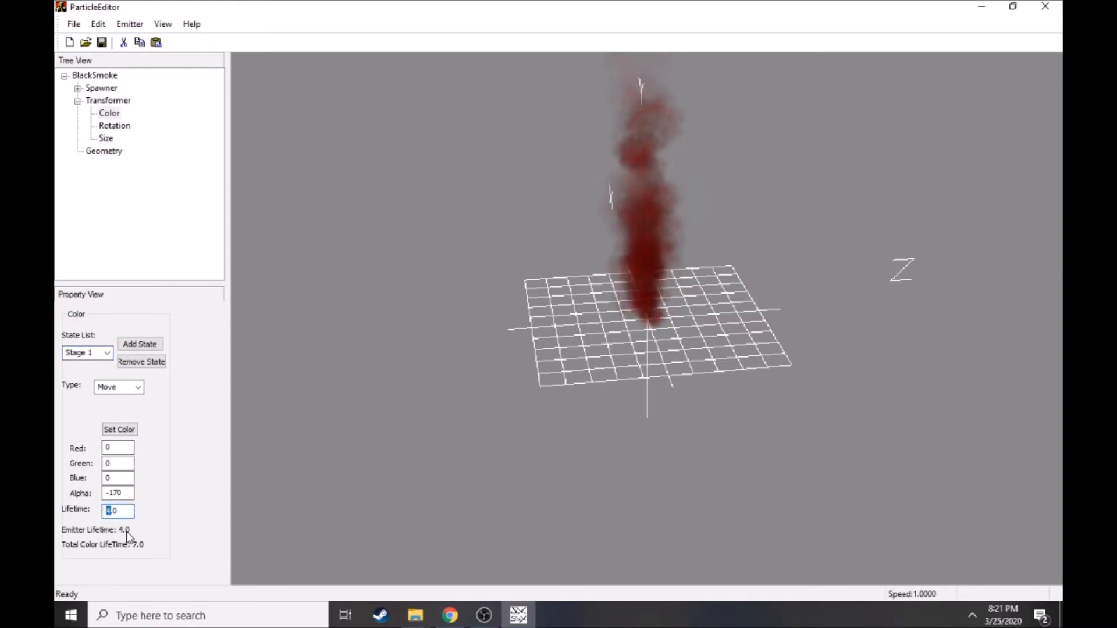
text(1)
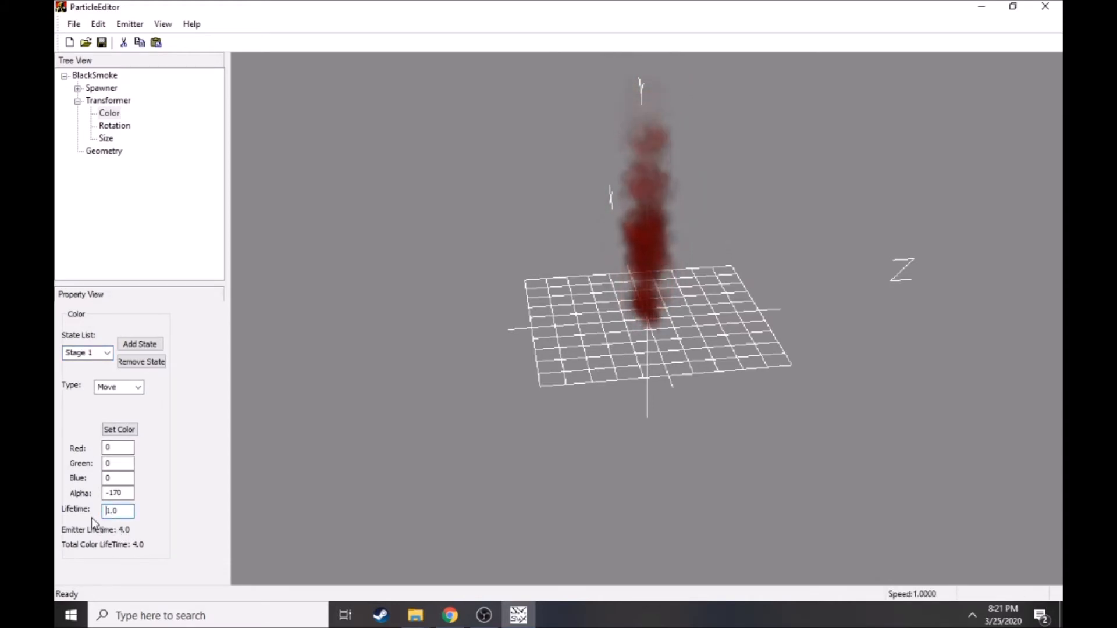
- Try a lifetime of 2.0 on color Stage 1 and return it to 1.0
drag(121, 513, 77, 516)
text(2)
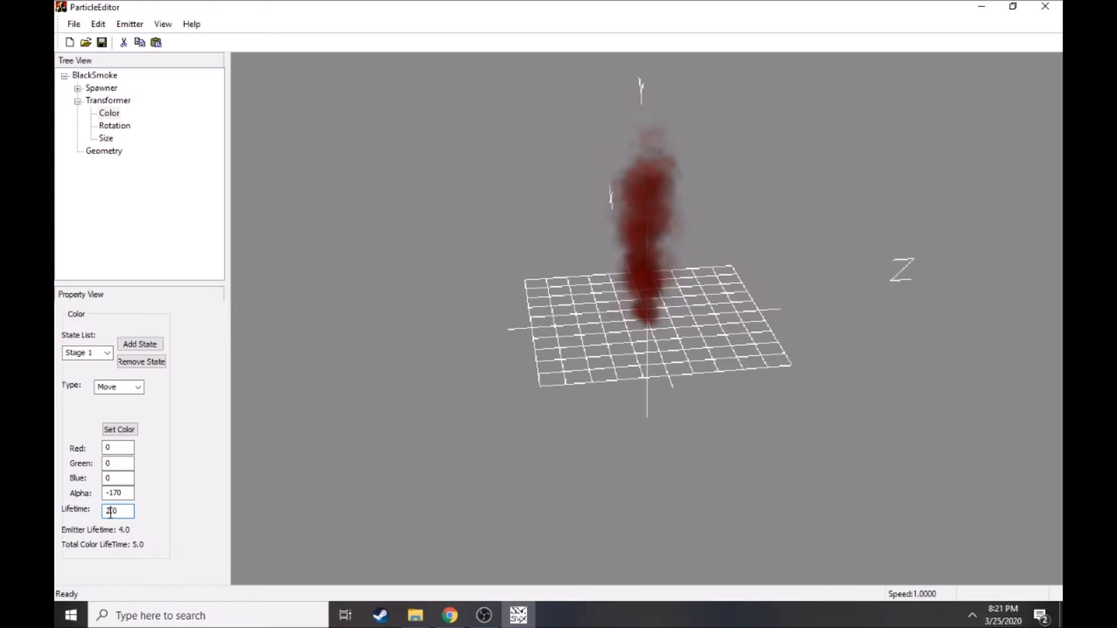
drag(111, 512, 98, 512)
text(1)
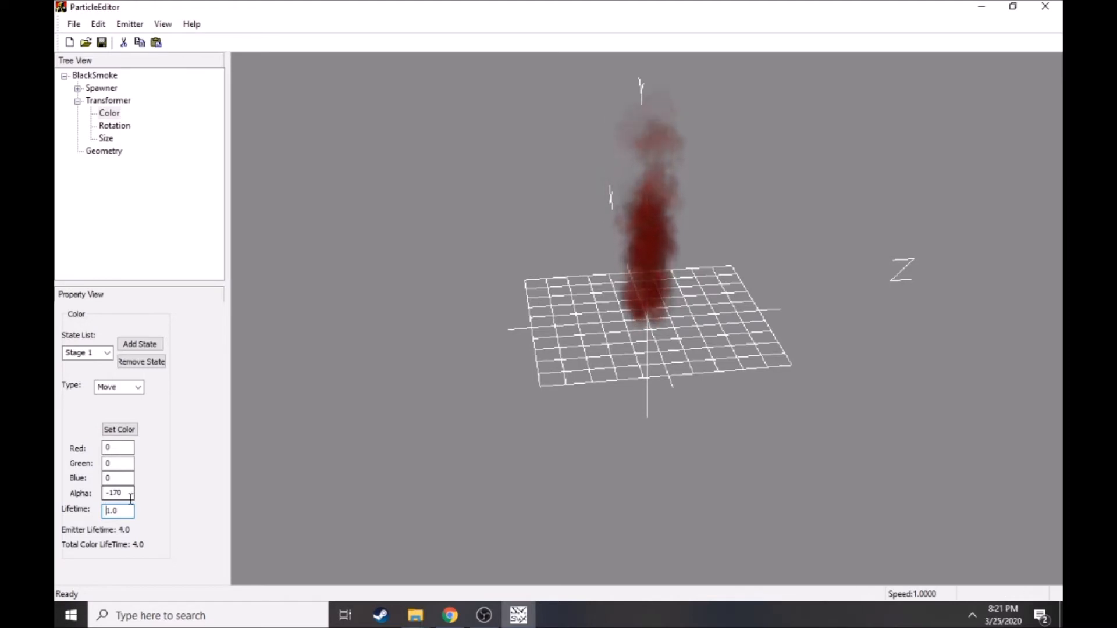
- Set the Red, Green and Blue values of color Stage 1 to 150 each
double_click(123, 446)
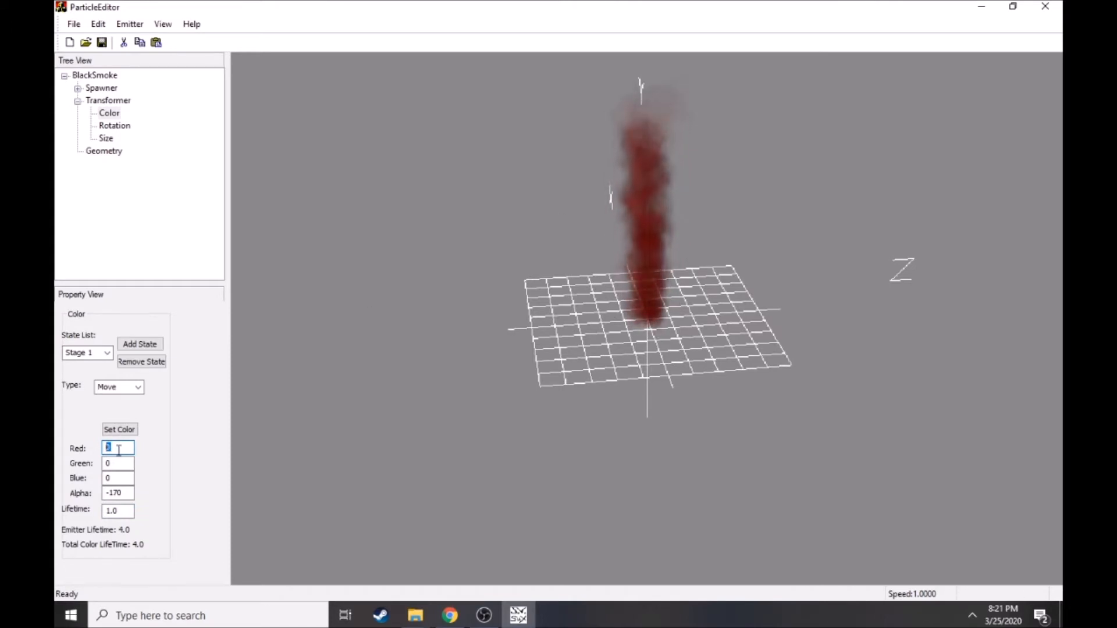
text(150)
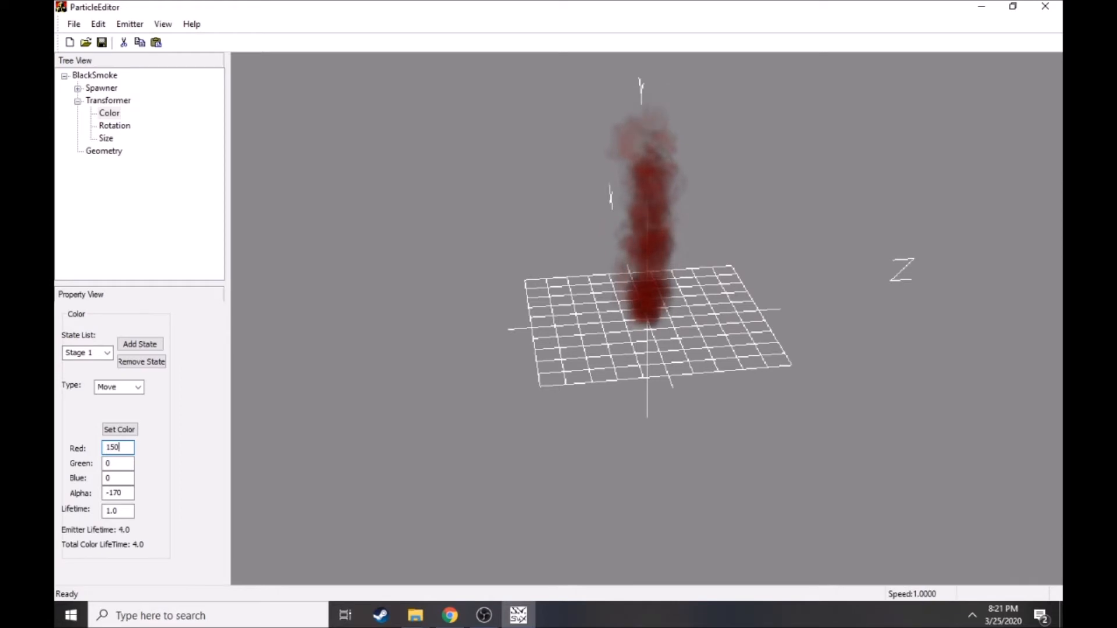
double_click(105, 462)
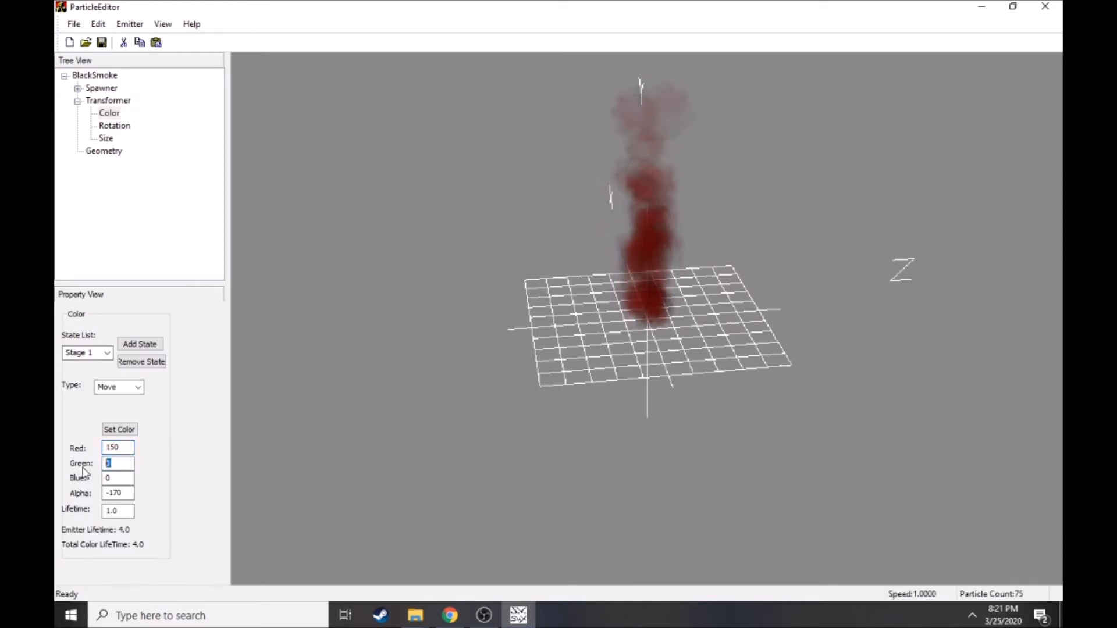
text(150)
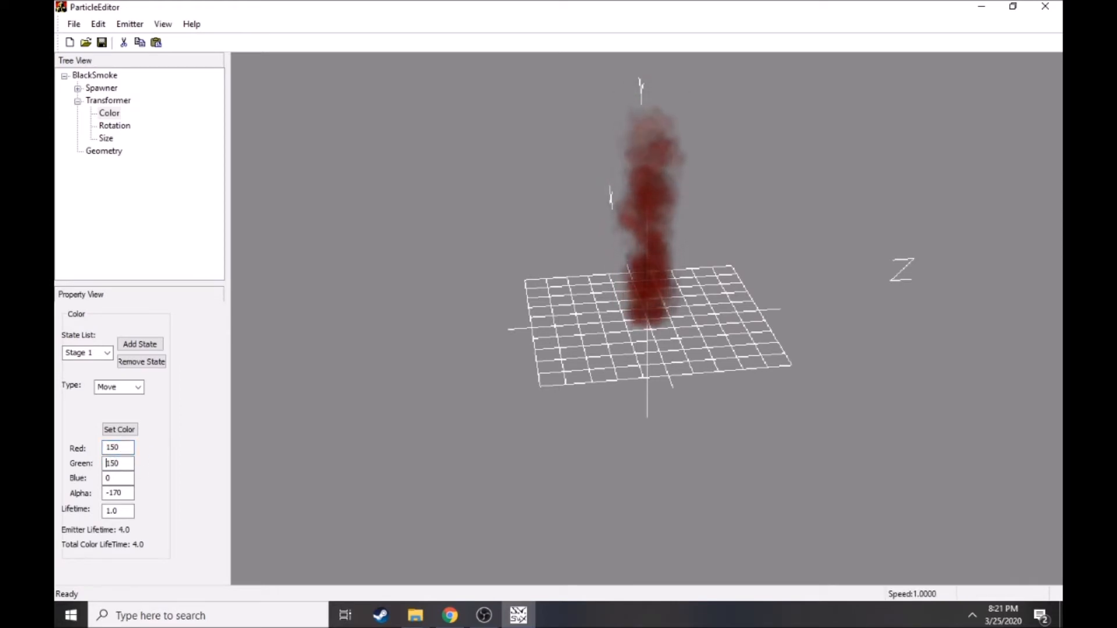
double_click(108, 478)
text(150)
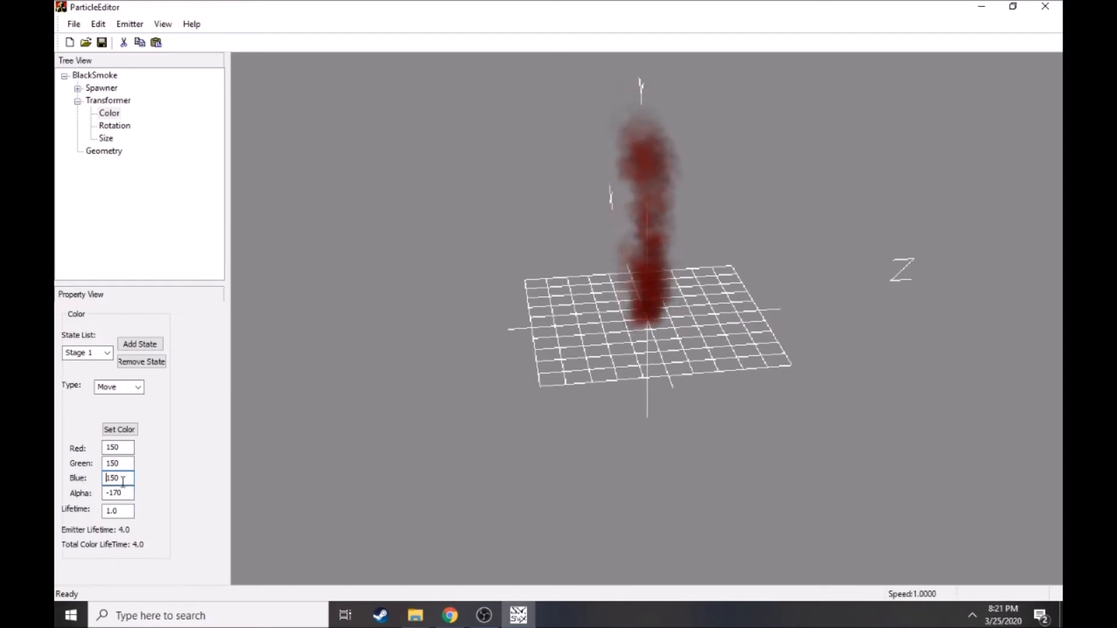
- Set color Stage 1's Green and Red to 0 and its Alpha to 255, and view the smoke from another angle
double_click(112, 463)
text(0)
double_click(123, 447)
text(0)
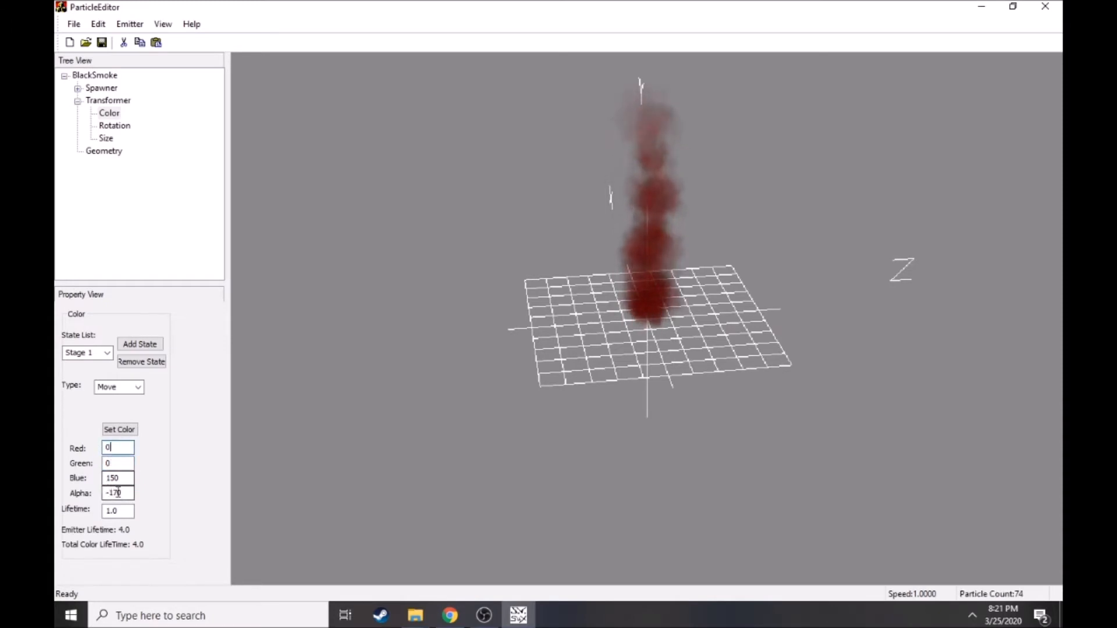
double_click(115, 493)
text(255)
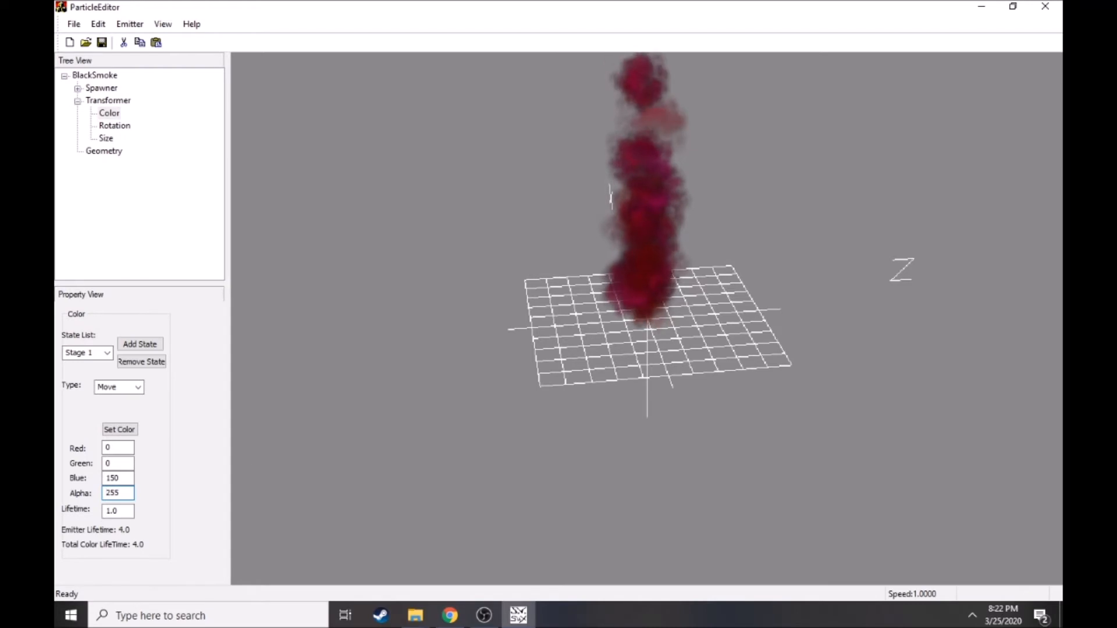
drag(486, 427, 644, 362)
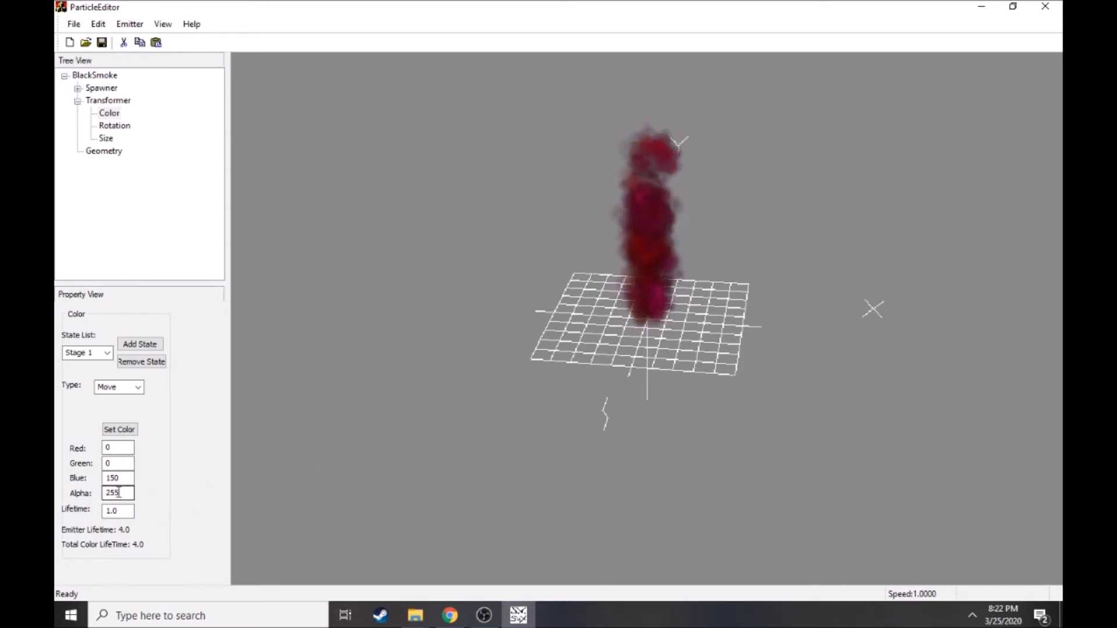
- Set the Alpha of color Stage 1 to 0 and view the smoke column from around the grid
drag(122, 492, 96, 493)
text(0)
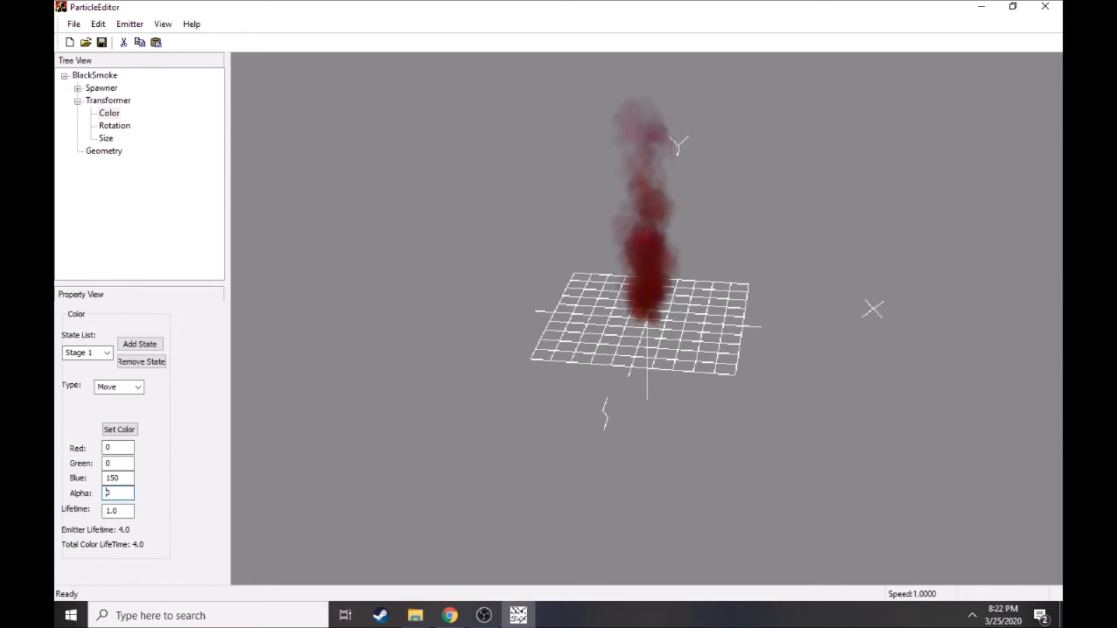
drag(471, 418, 653, 409)
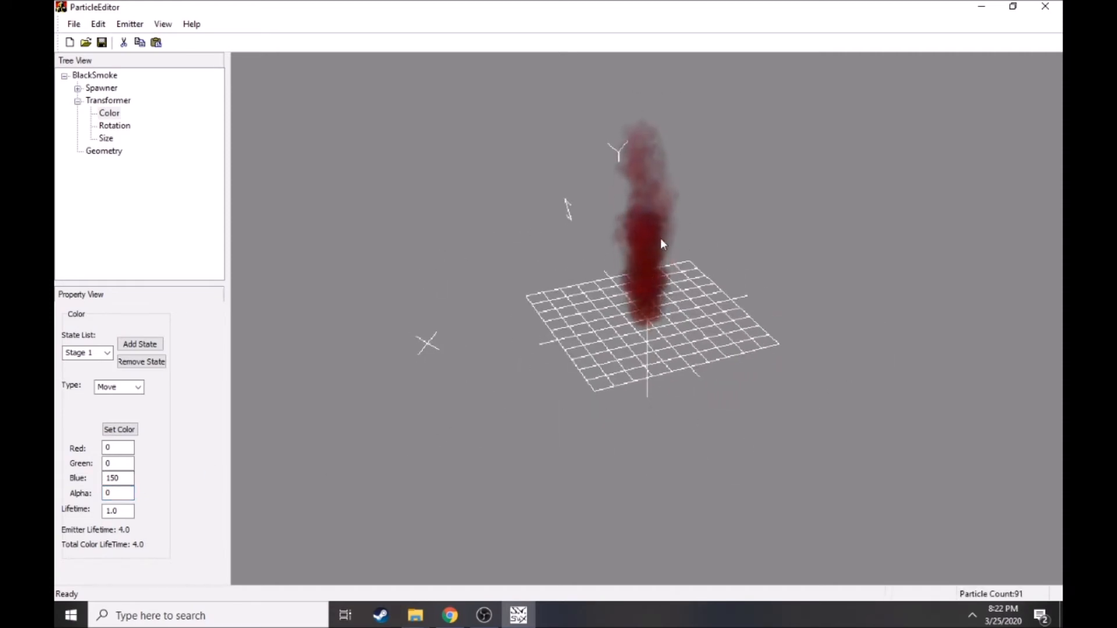
- Try Alpha values of -170 and -50 on color Stage 1 and return it to 0
double_click(116, 491)
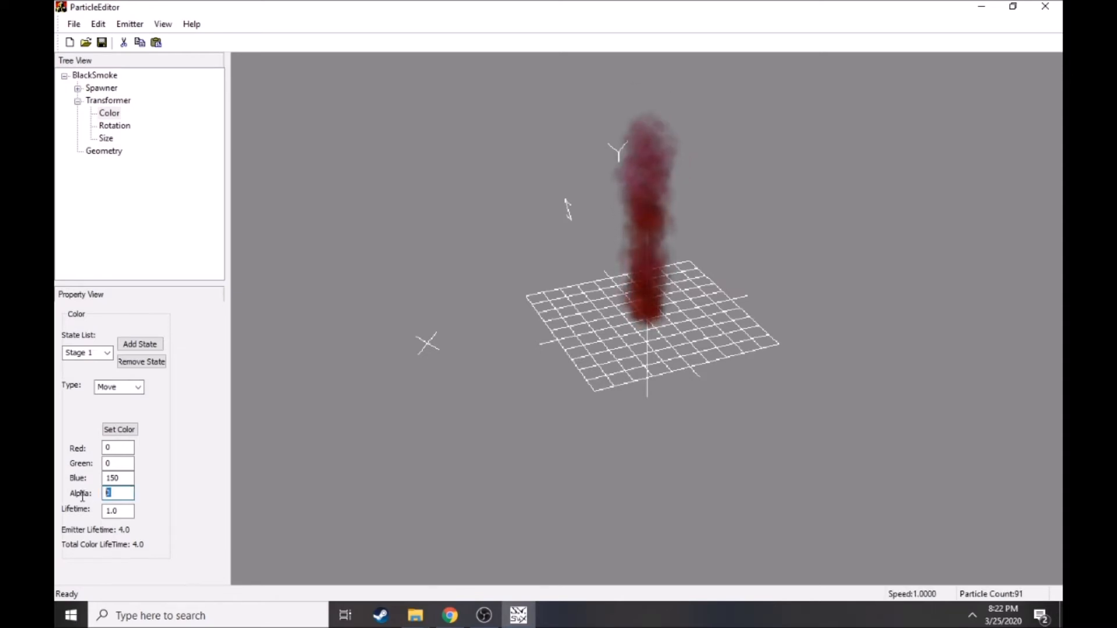
text(-170)
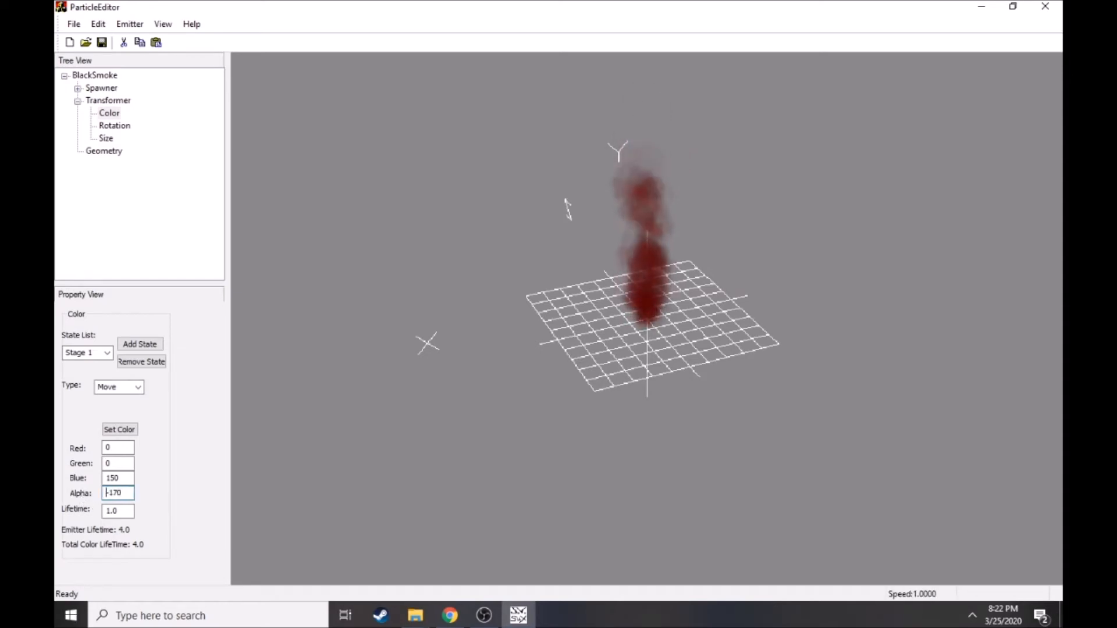
drag(124, 494, 113, 494)
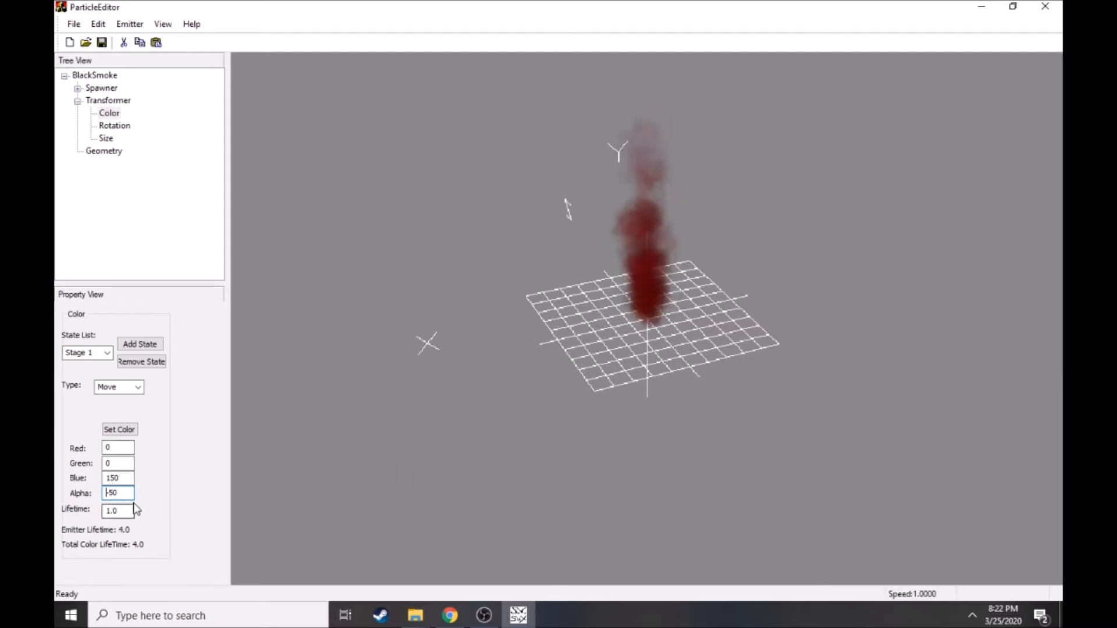
double_click(112, 494)
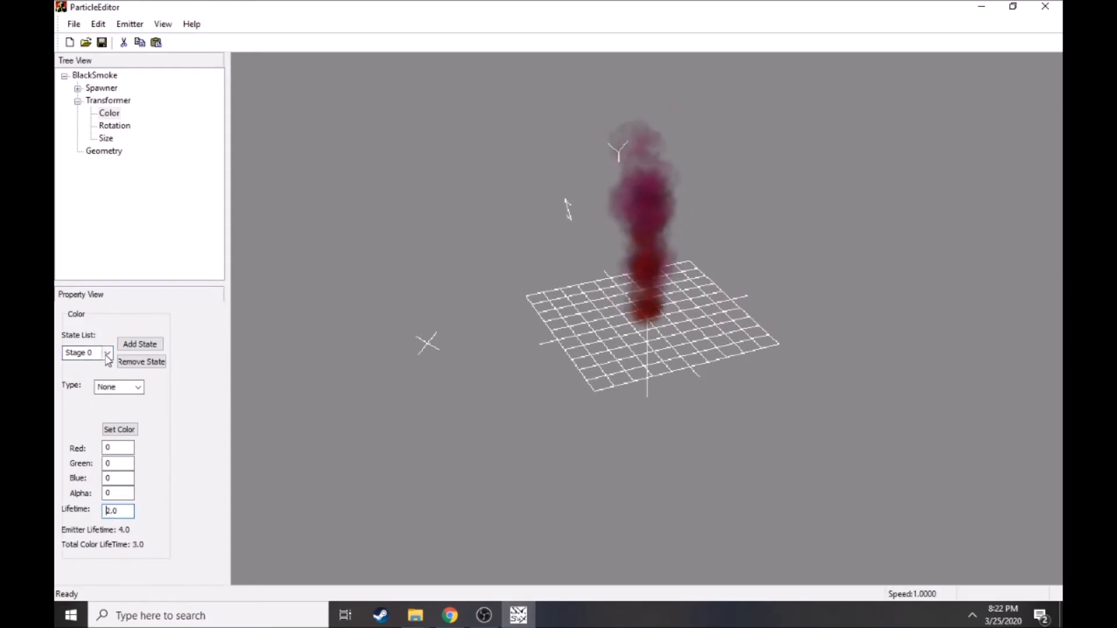
- Set the lifetime of color Stage 1 to 2.0
click(77, 352)
click(78, 371)
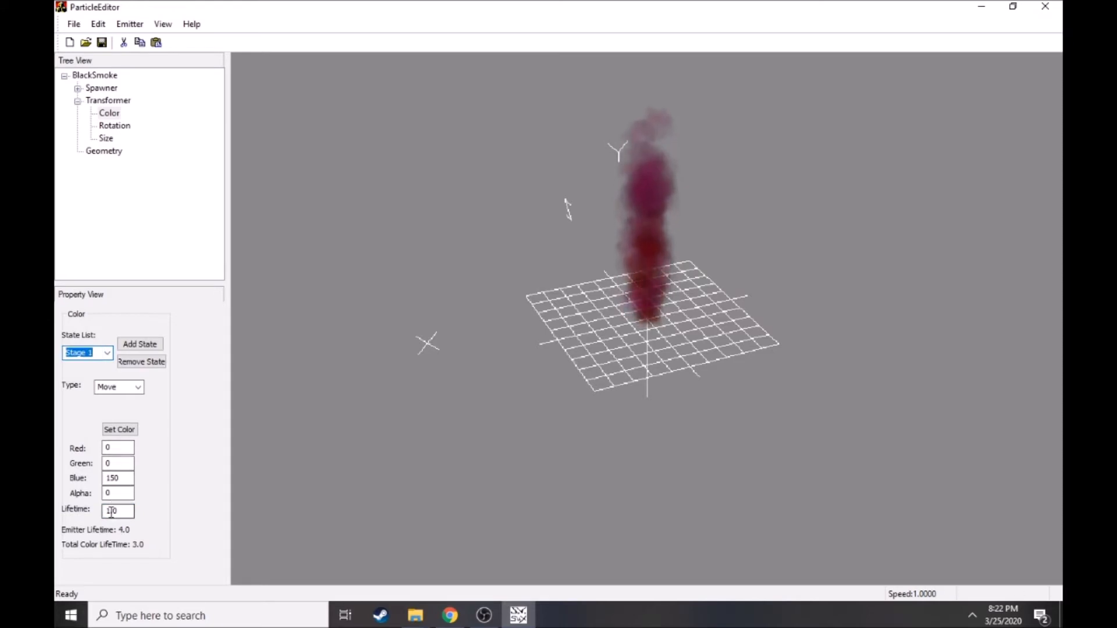
drag(110, 512, 104, 511)
text(2)
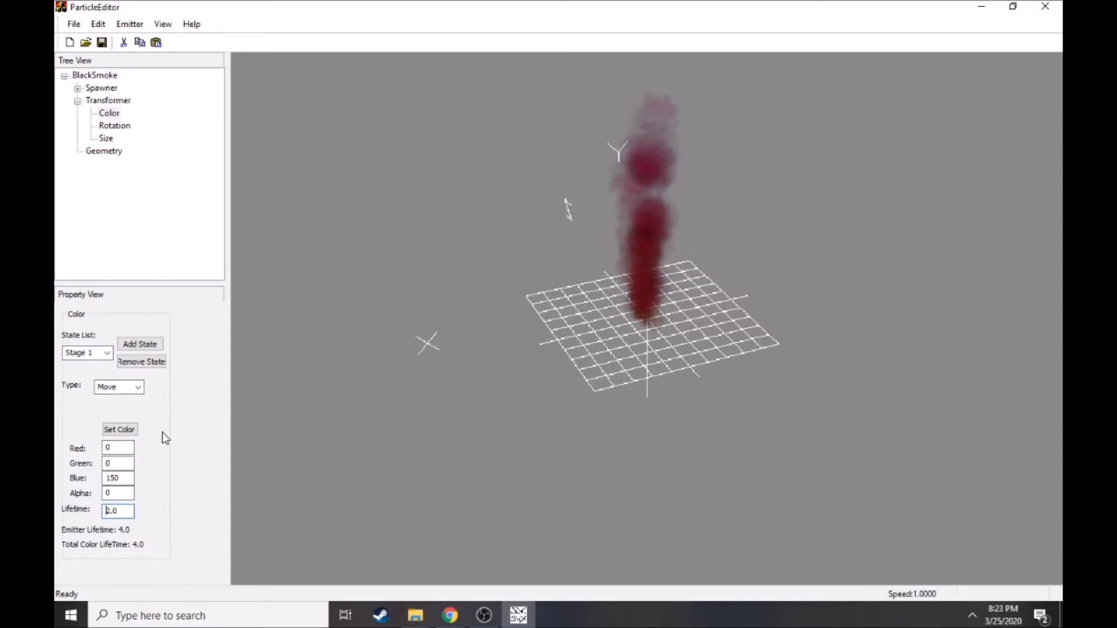
- Try an Alpha of -50 and a Blue value of 0 on color Stage 1, and view the smoke from another angle
drag(117, 493, 82, 493)
text(150)
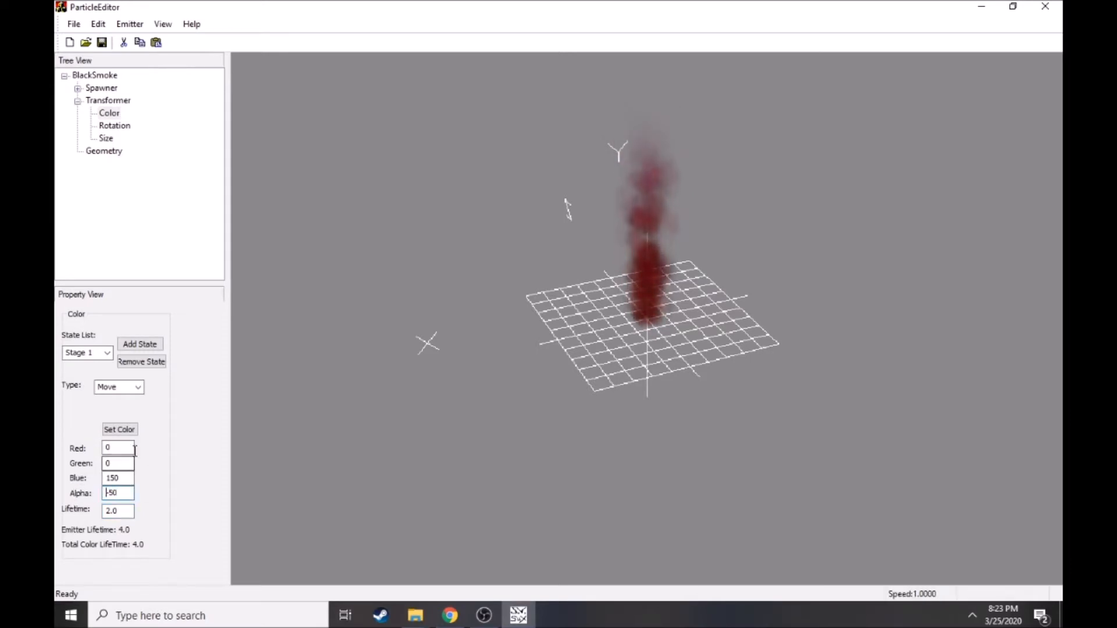
drag(518, 265, 489, 277)
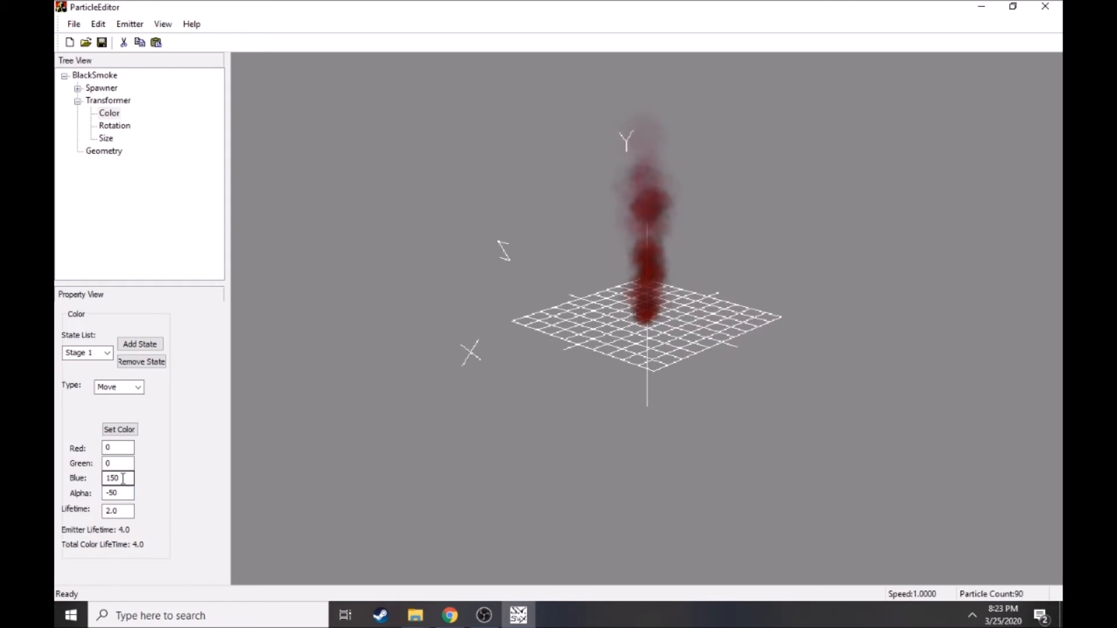
text(0)
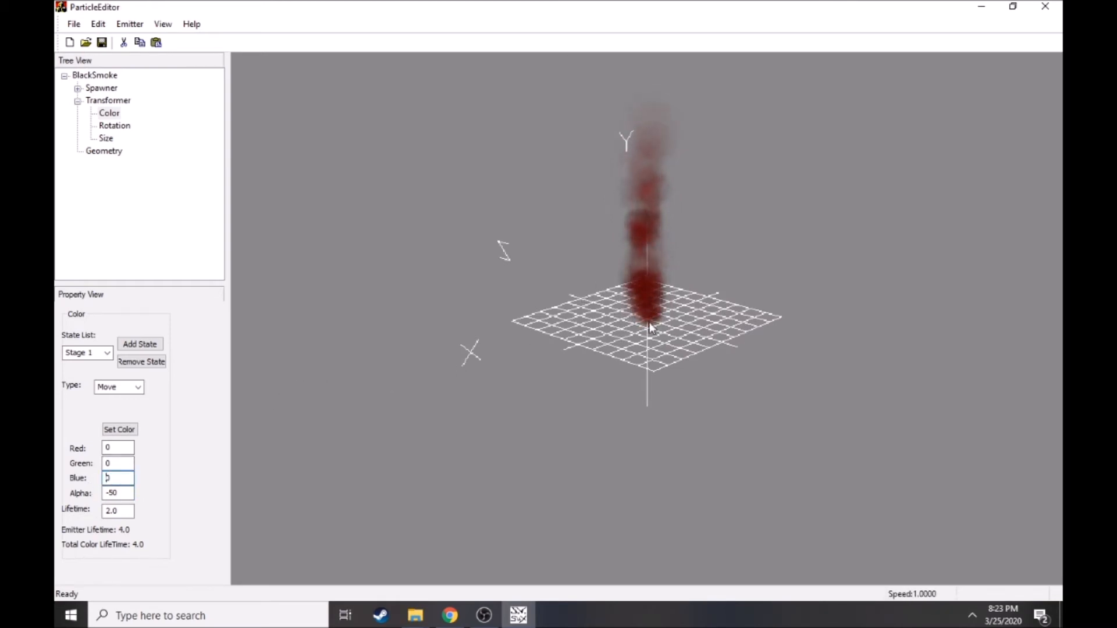
drag(668, 185, 664, 251)
- Change color Stage 1's type to Reach with an Alpha of 0, and view the smoke from around the grid
click(138, 387)
click(110, 398)
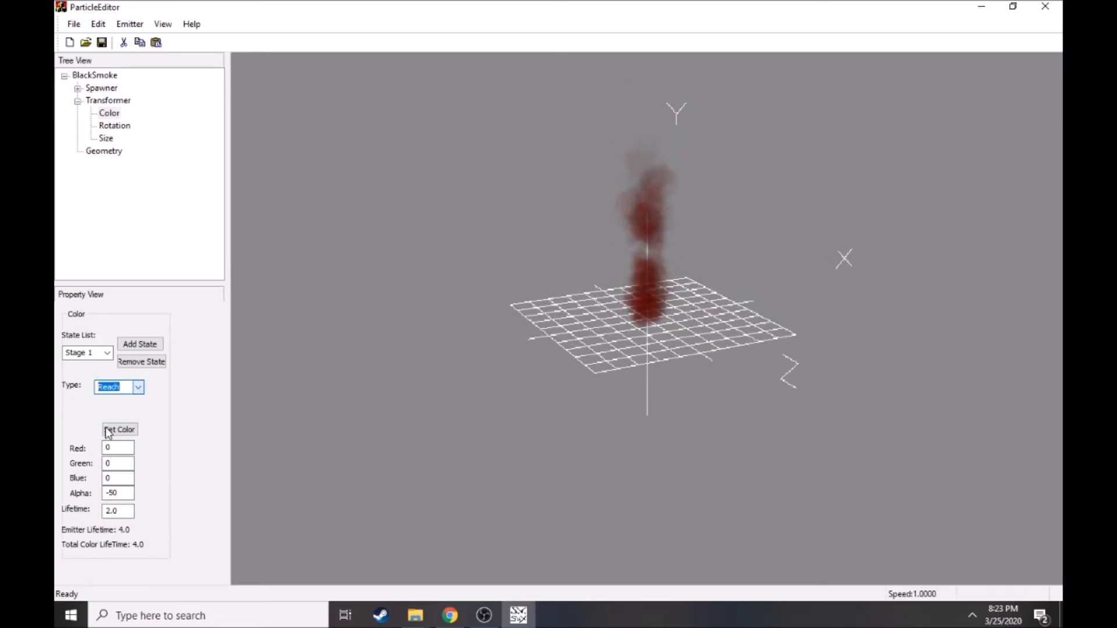
drag(126, 493, 105, 493)
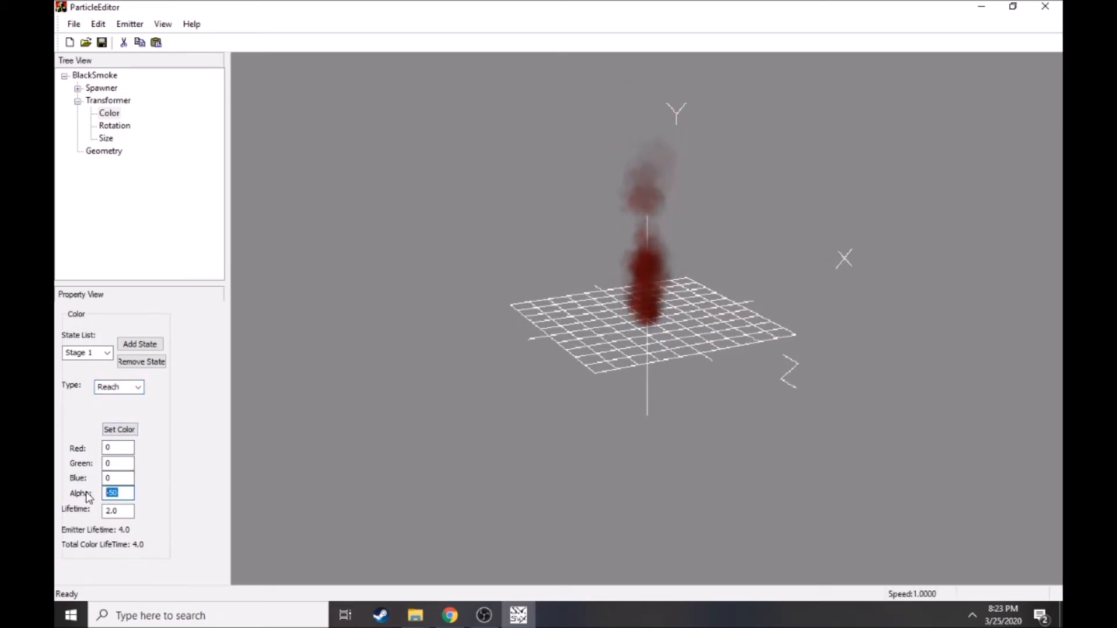
text(0)
drag(490, 509, 521, 339)
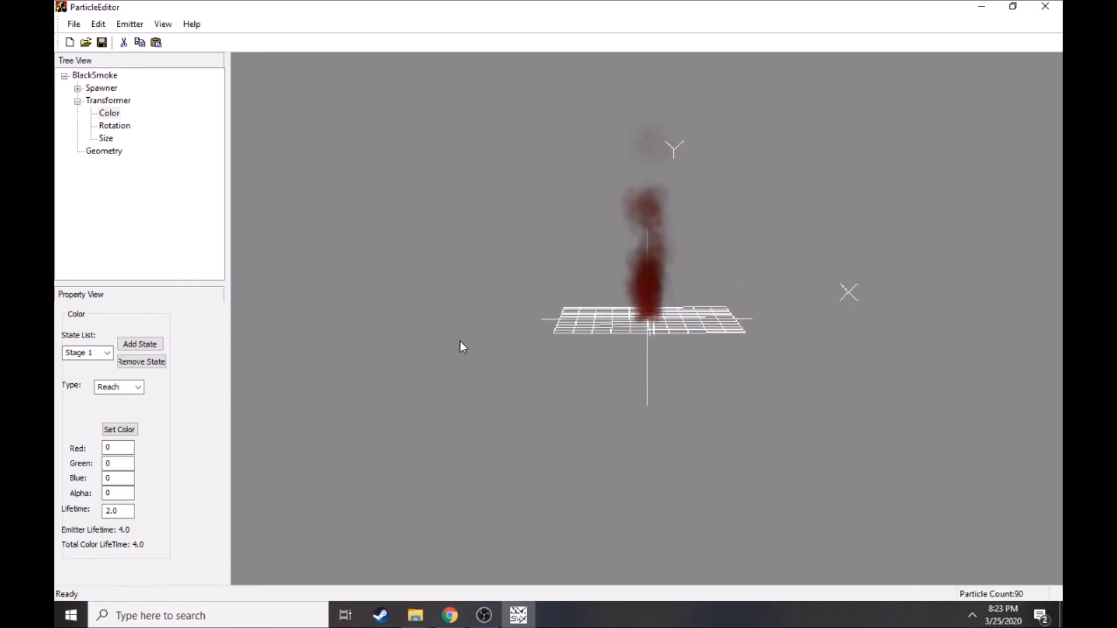
drag(359, 405, 512, 314)
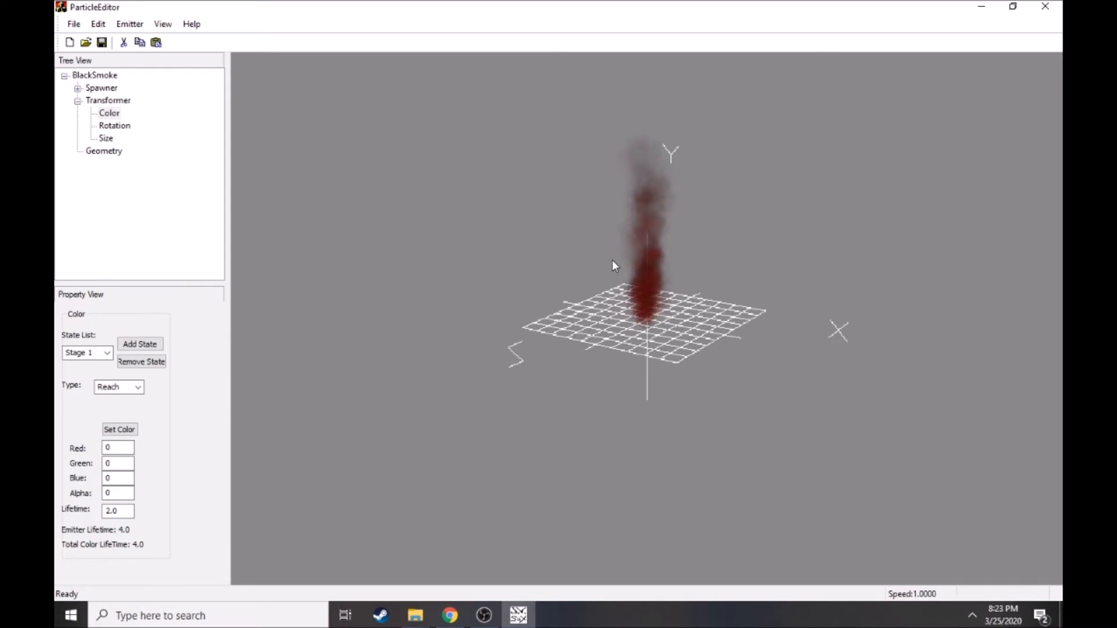
- Check color Stage 0, set the Blue value of color Stage 1 to 255, and view the smoke up close
click(107, 353)
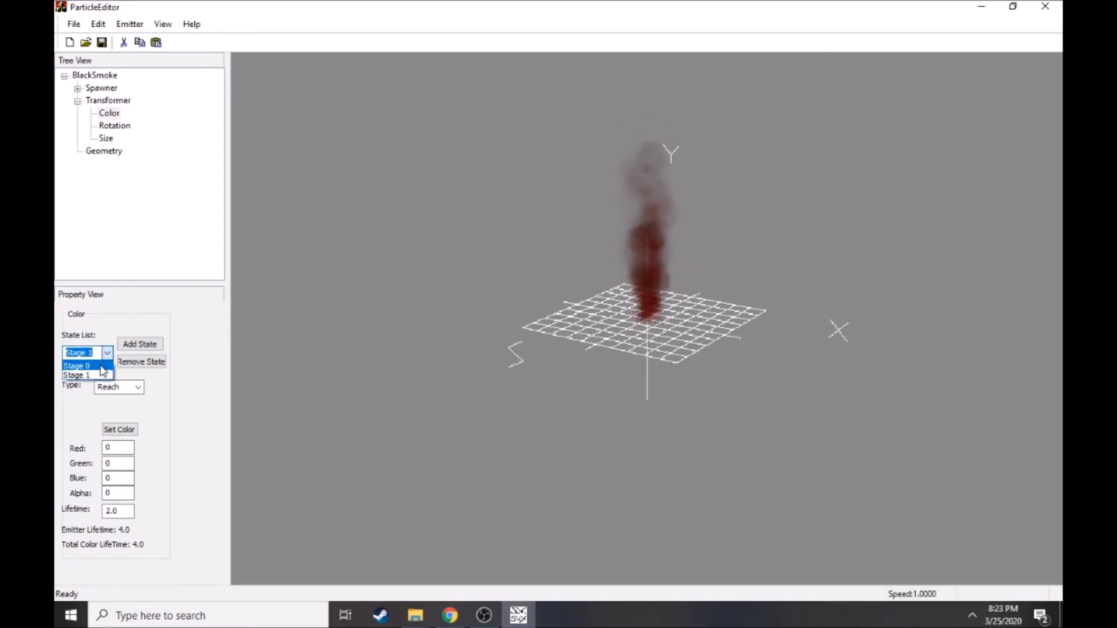
click(103, 368)
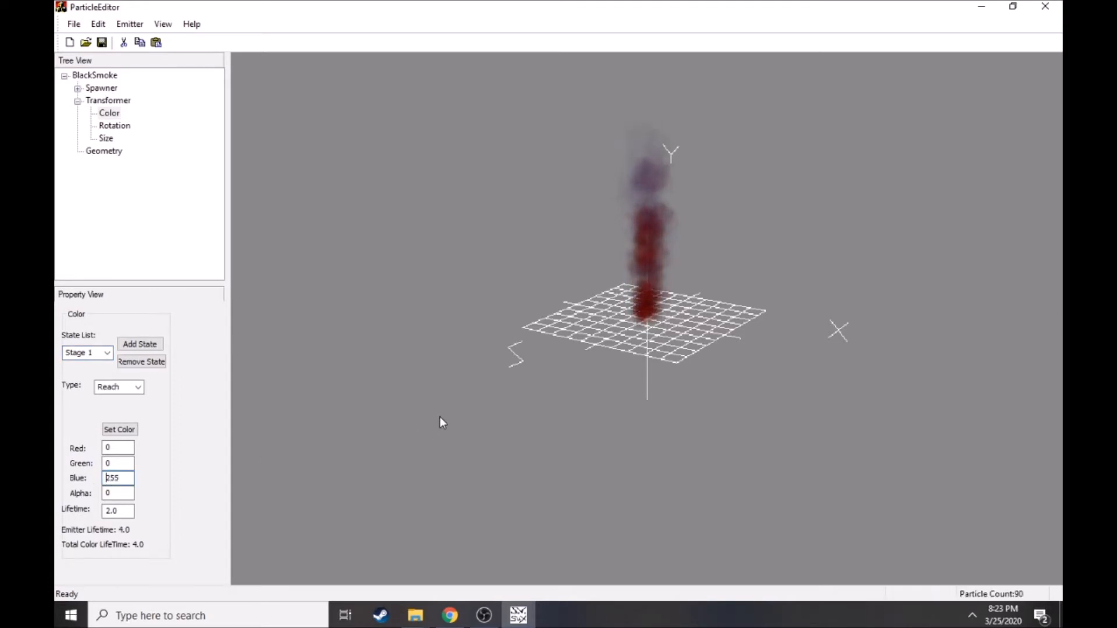
drag(635, 291, 514, 290)
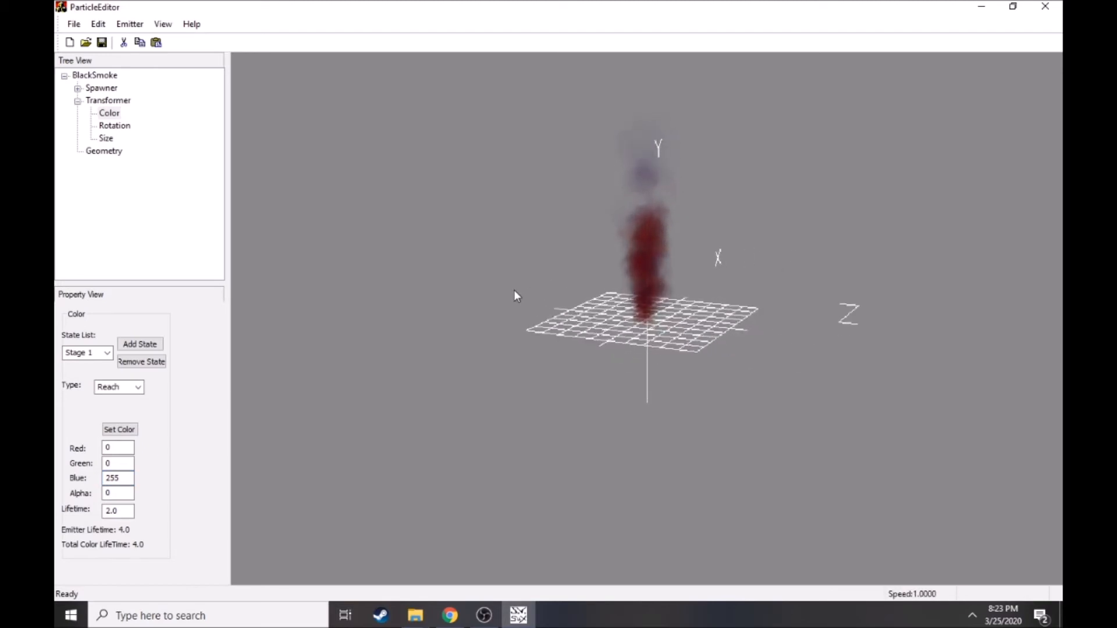
drag(514, 289, 537, 439)
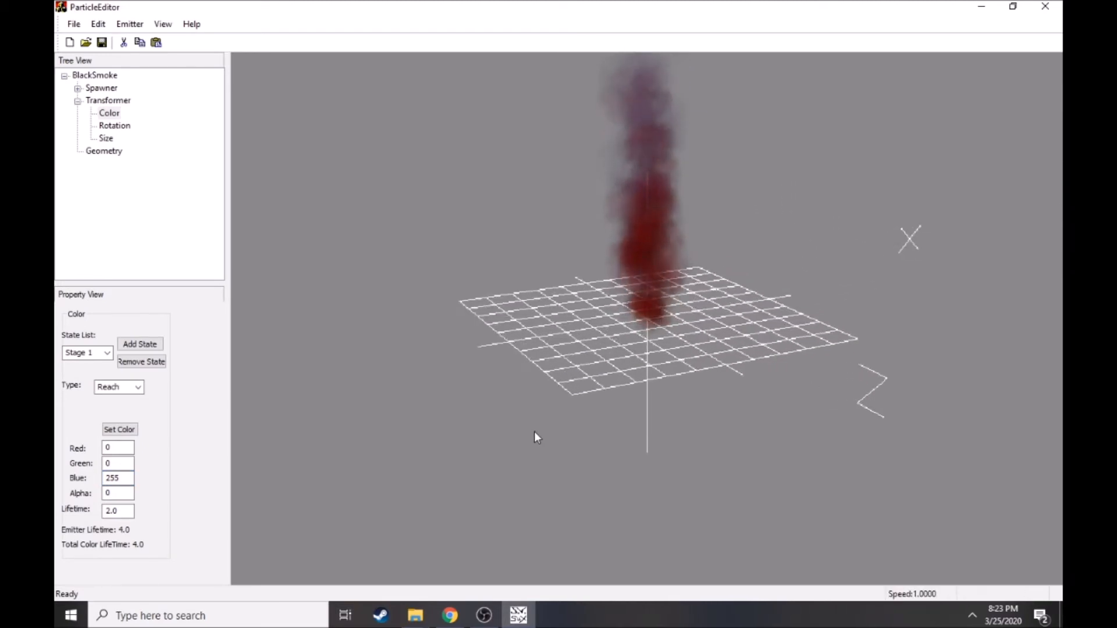
- Review the Spawner's color and the Transformer's color stages, rotation and size properties while viewing the smoke from several angles
click(96, 365)
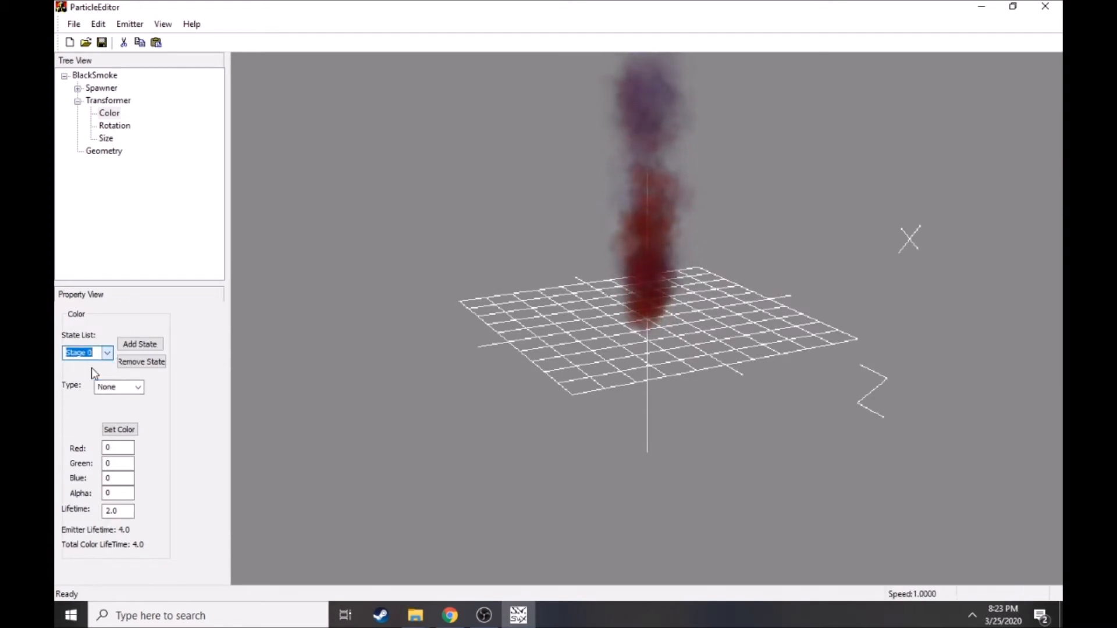
click(112, 115)
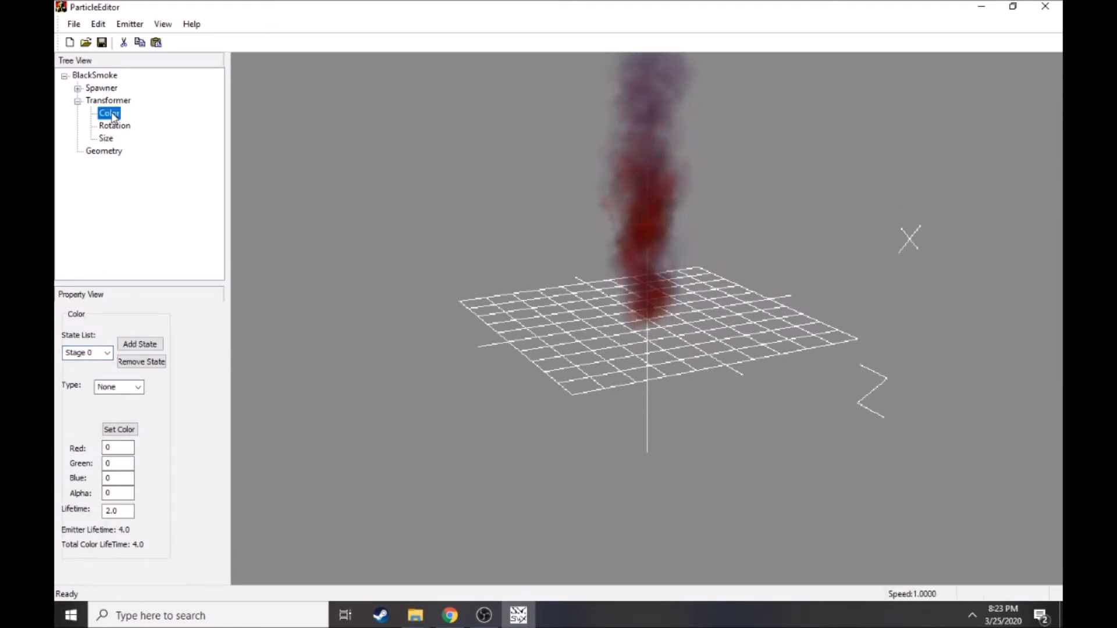
click(78, 89)
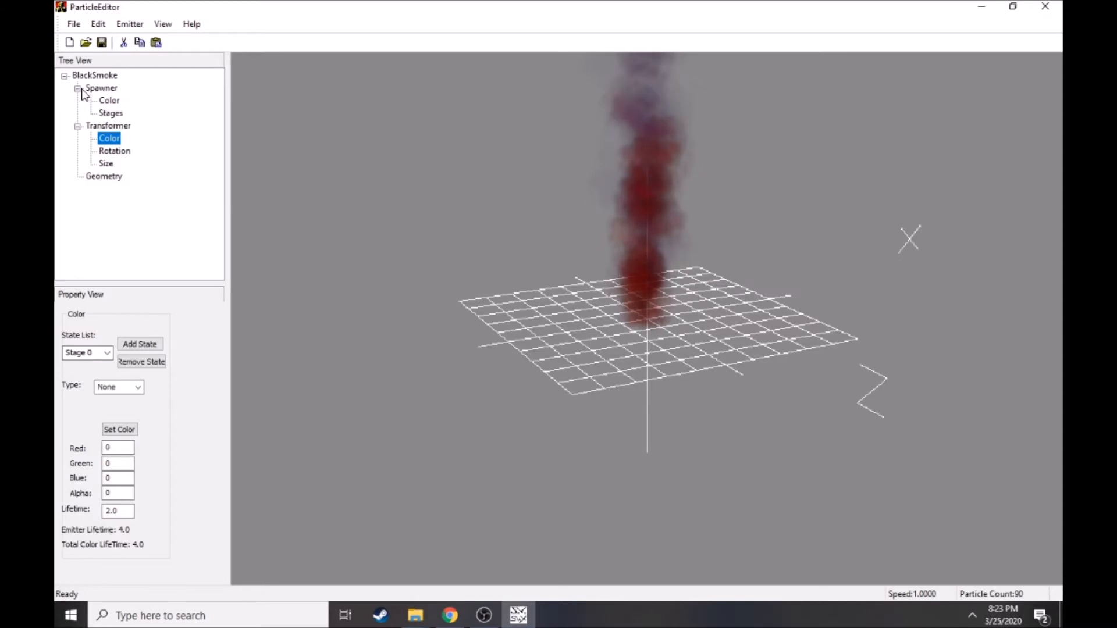
click(109, 100)
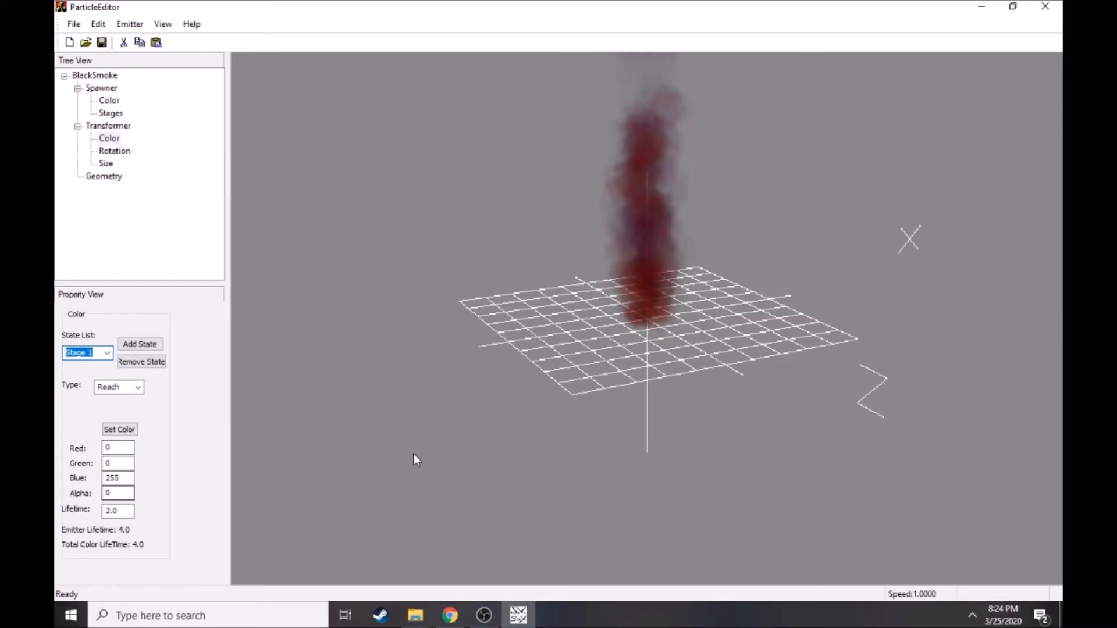
drag(658, 356, 598, 380)
right_drag(598, 379, 595, 340)
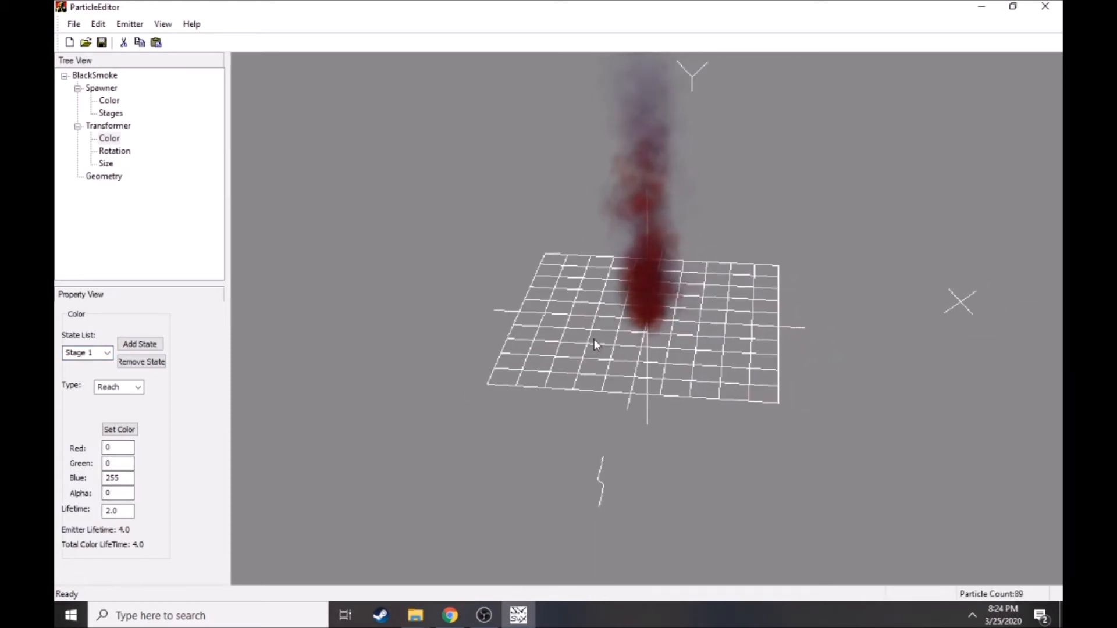
drag(595, 341, 306, 229)
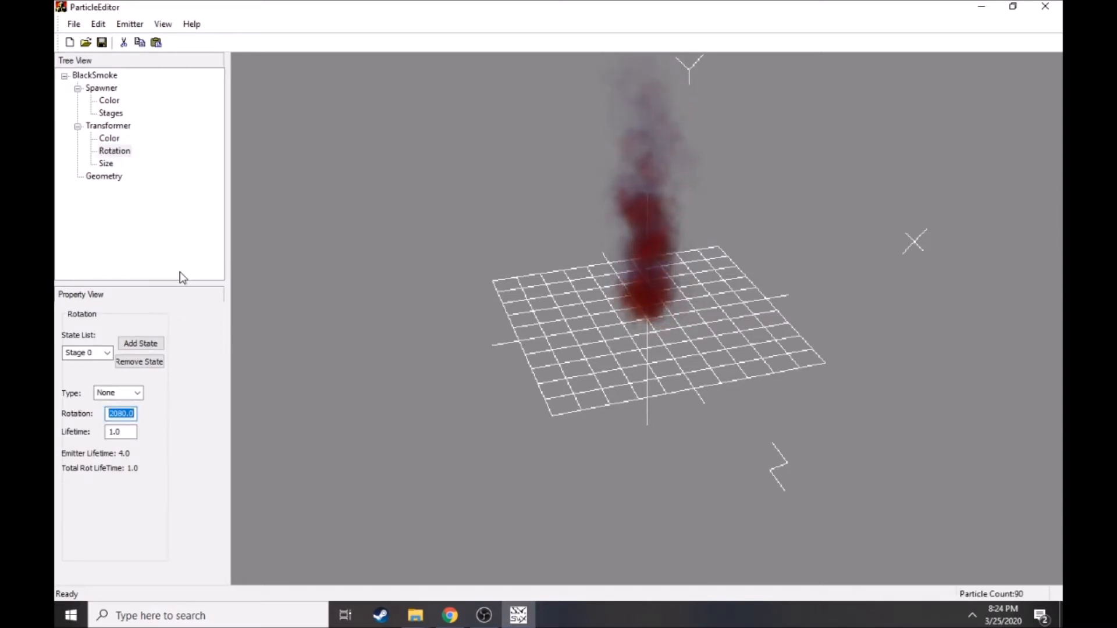
click(107, 165)
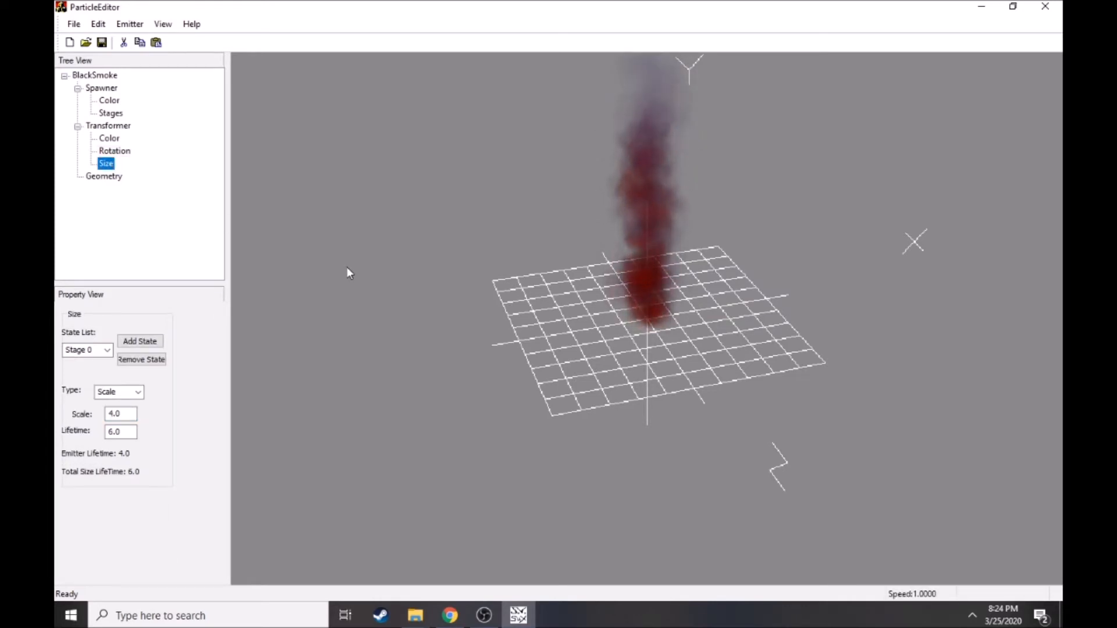
drag(381, 274, 237, 174)
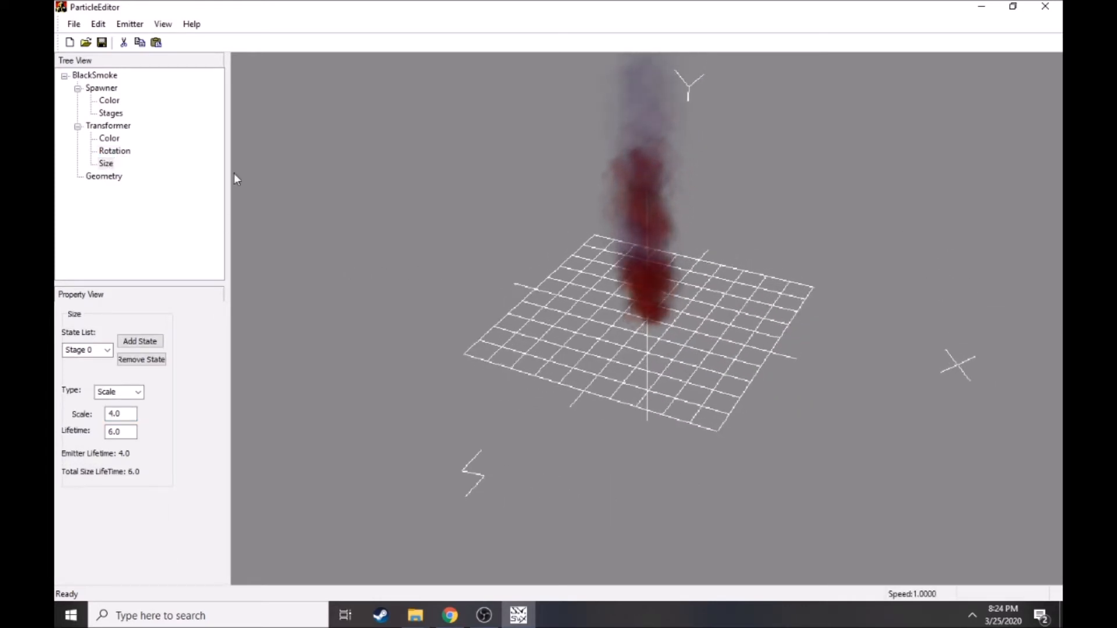
click(112, 141)
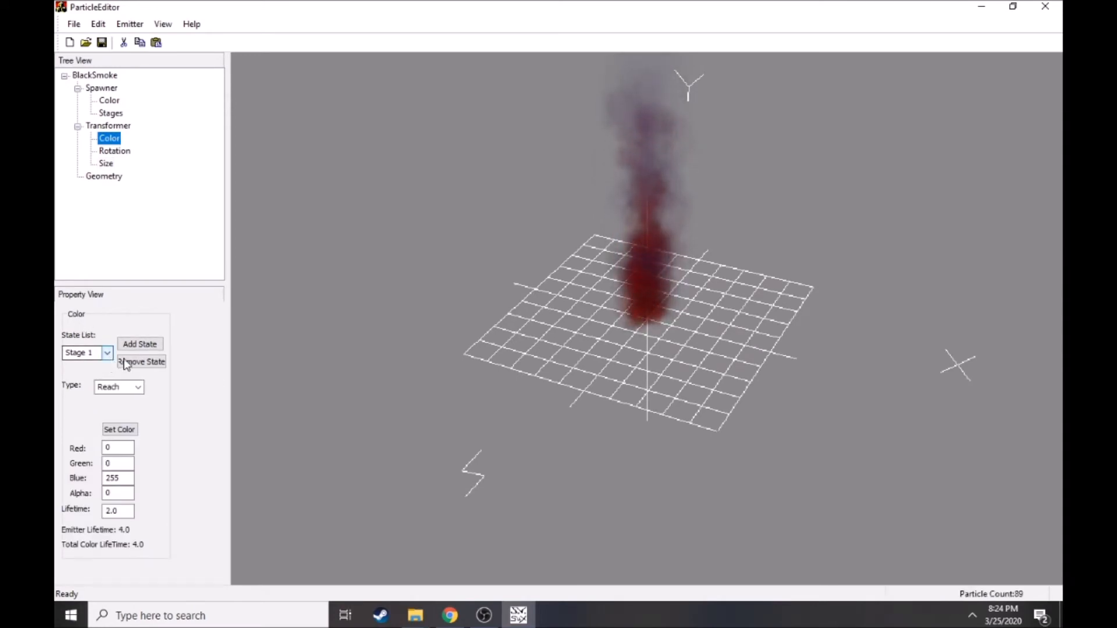
drag(424, 396, 511, 343)
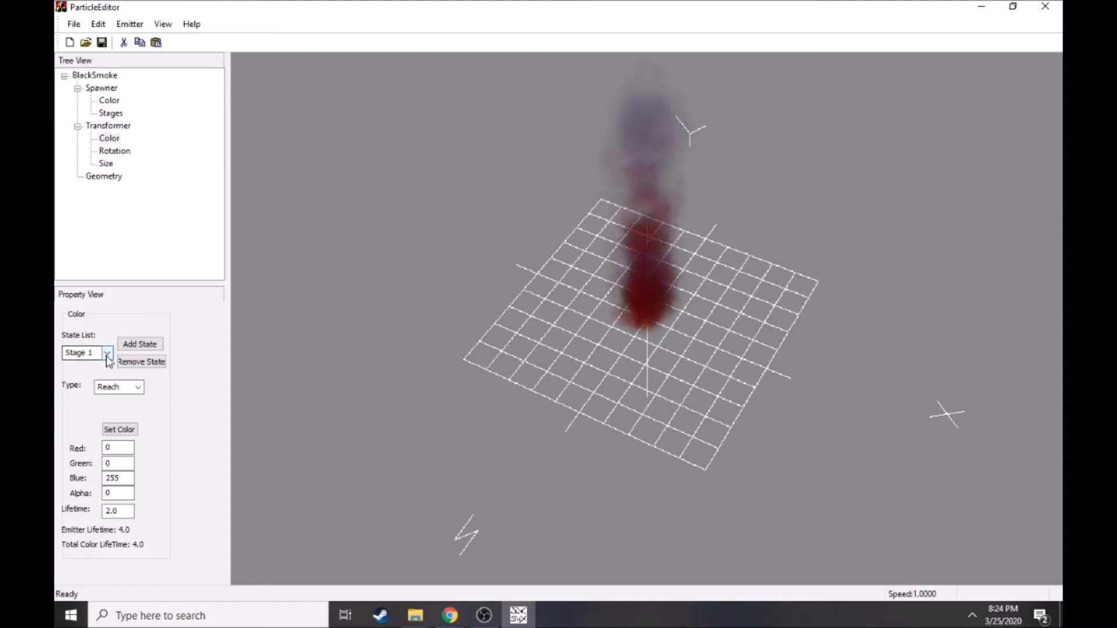
- Set the alpha of Stage 1 in the Transformer's color settings to 255
double_click(114, 494)
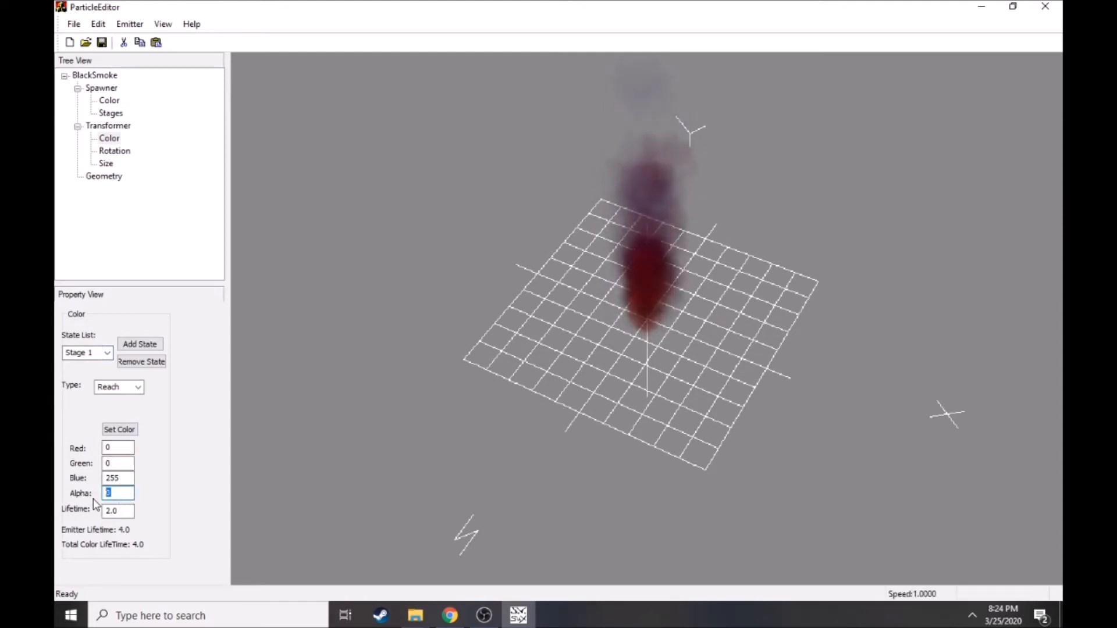
text(255)
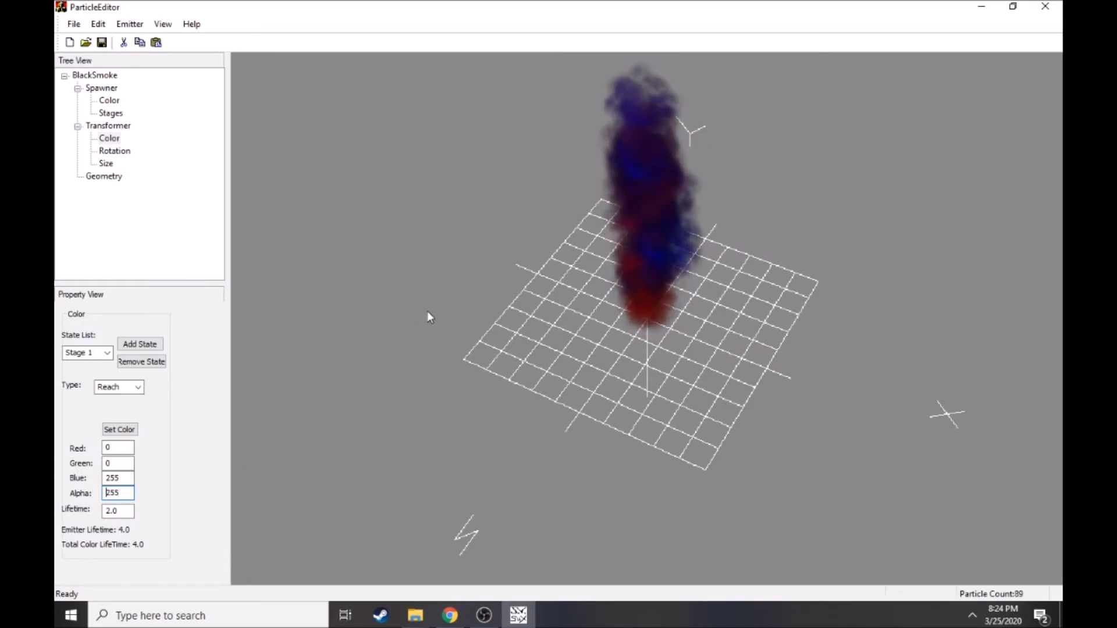
drag(427, 311, 410, 243)
drag(296, 221, 336, 211)
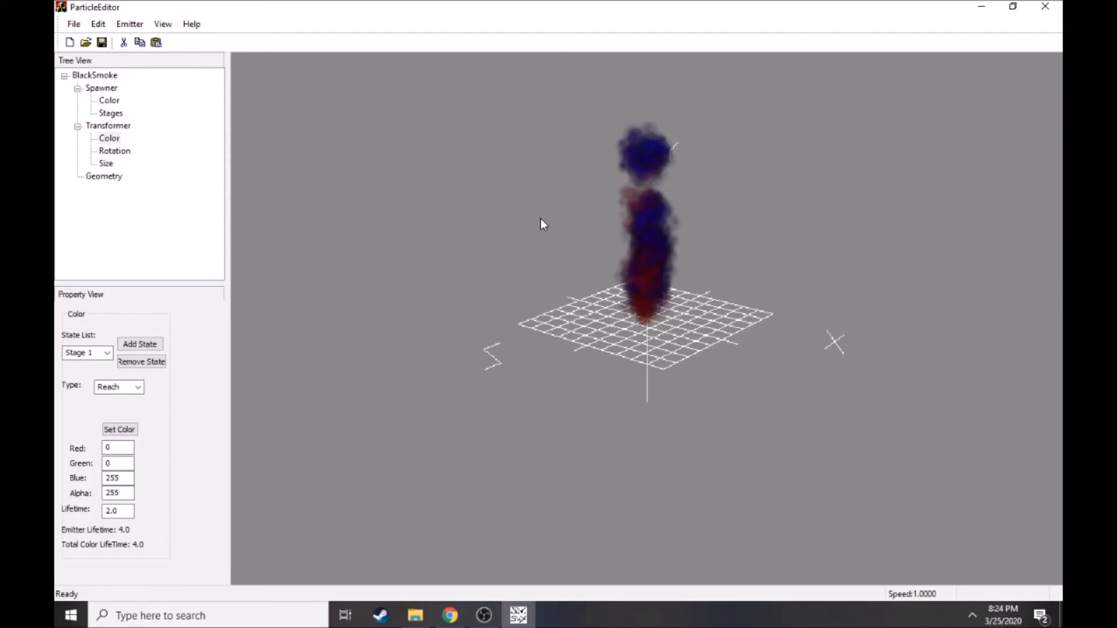
- Add a second state to the Transformer's size settings of the BlackSmoke emitter
click(106, 163)
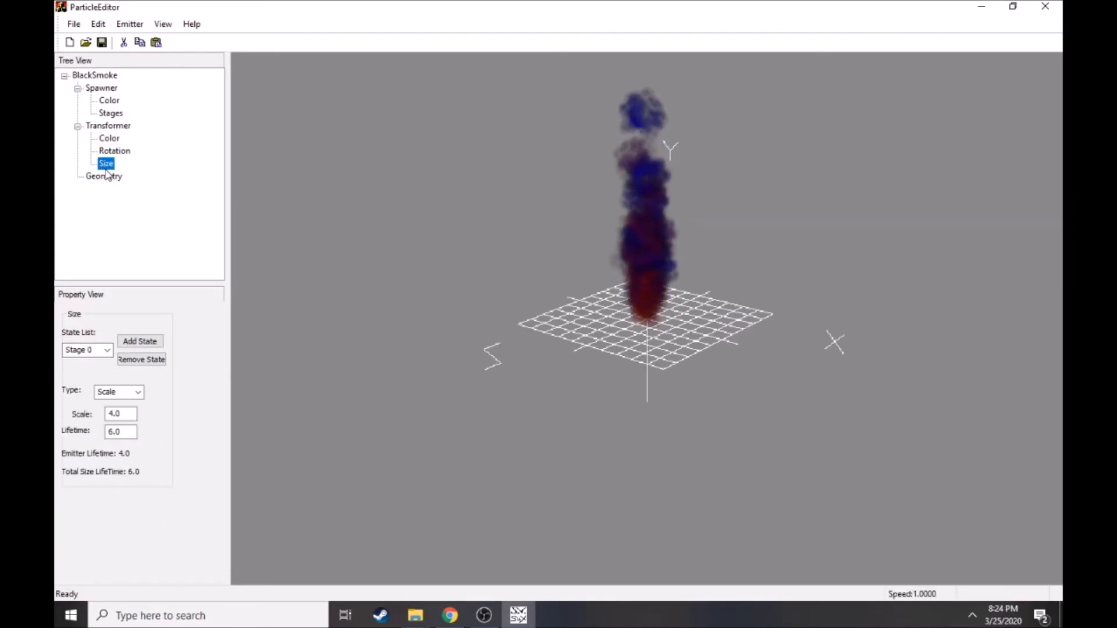
click(107, 350)
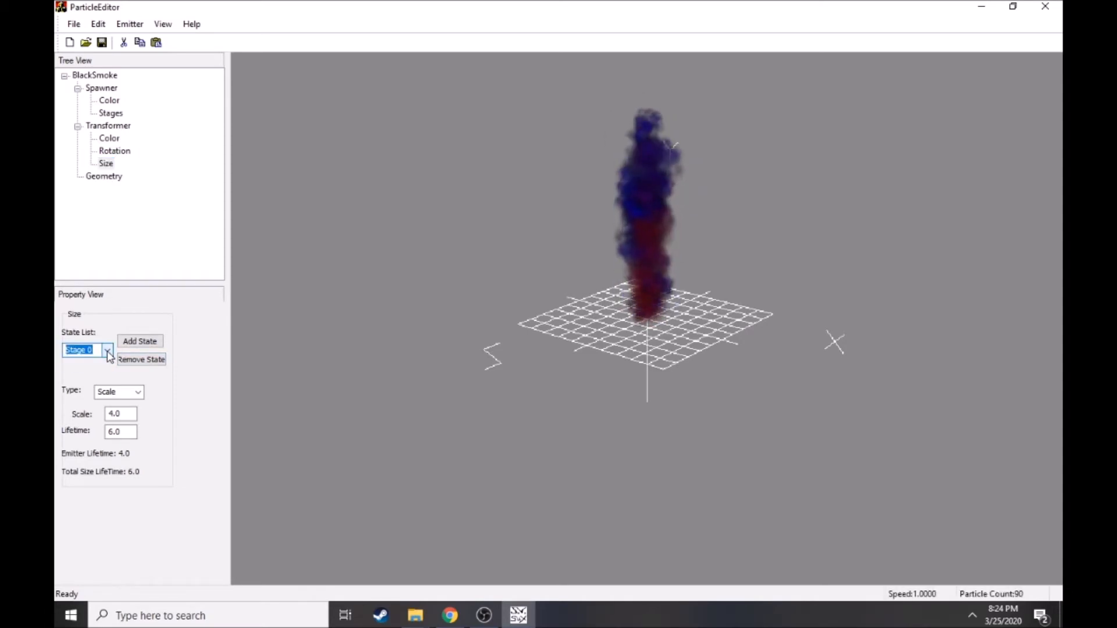
click(107, 350)
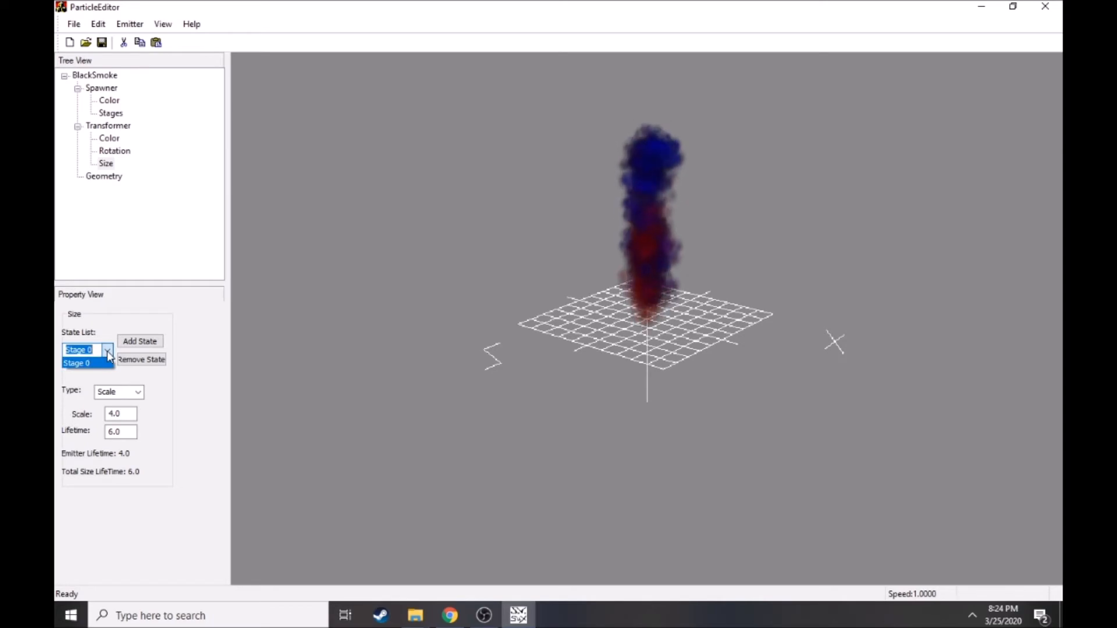
click(108, 353)
click(139, 344)
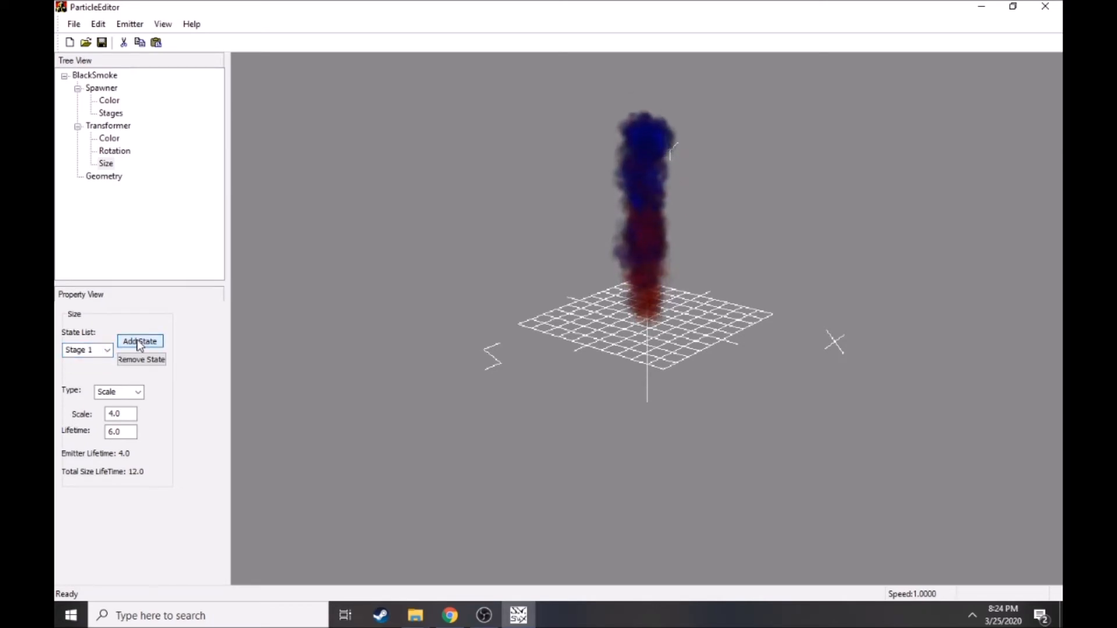
- Set size Stage 0 to scale 2.0 and lifetime 2.0, and size Stage 1 to scale 0.0 and lifetime 2.0
click(108, 349)
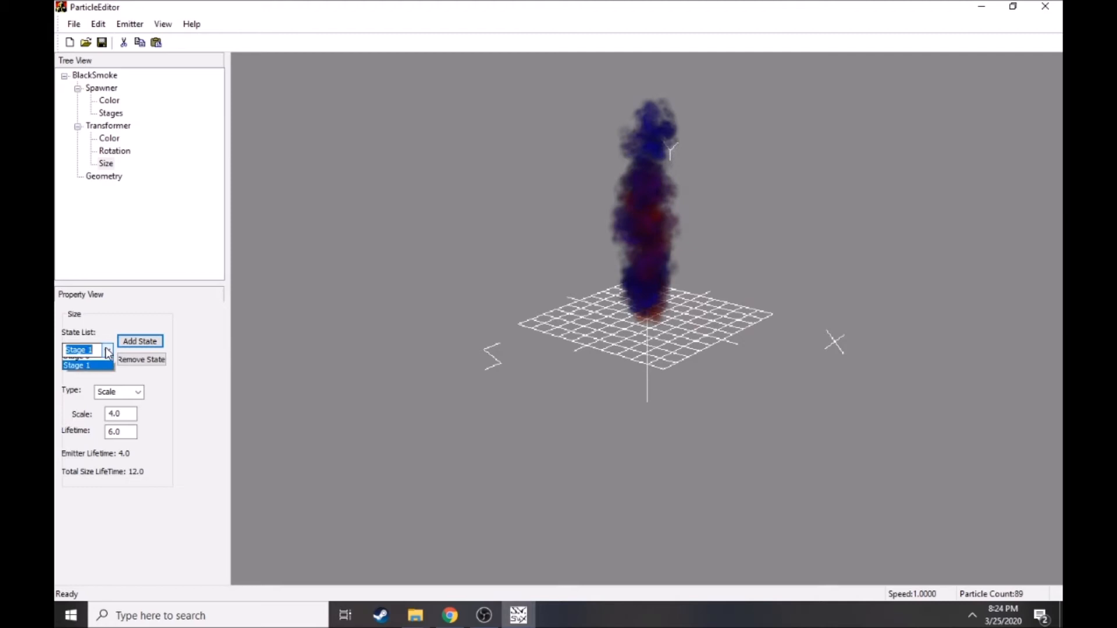
click(95, 365)
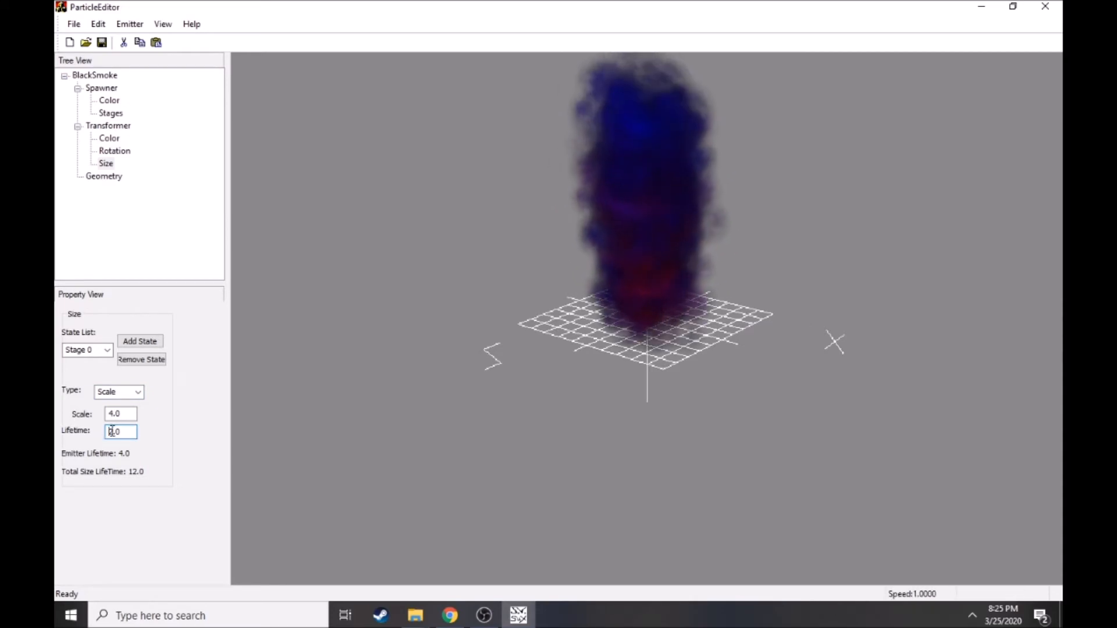
drag(111, 431, 103, 437)
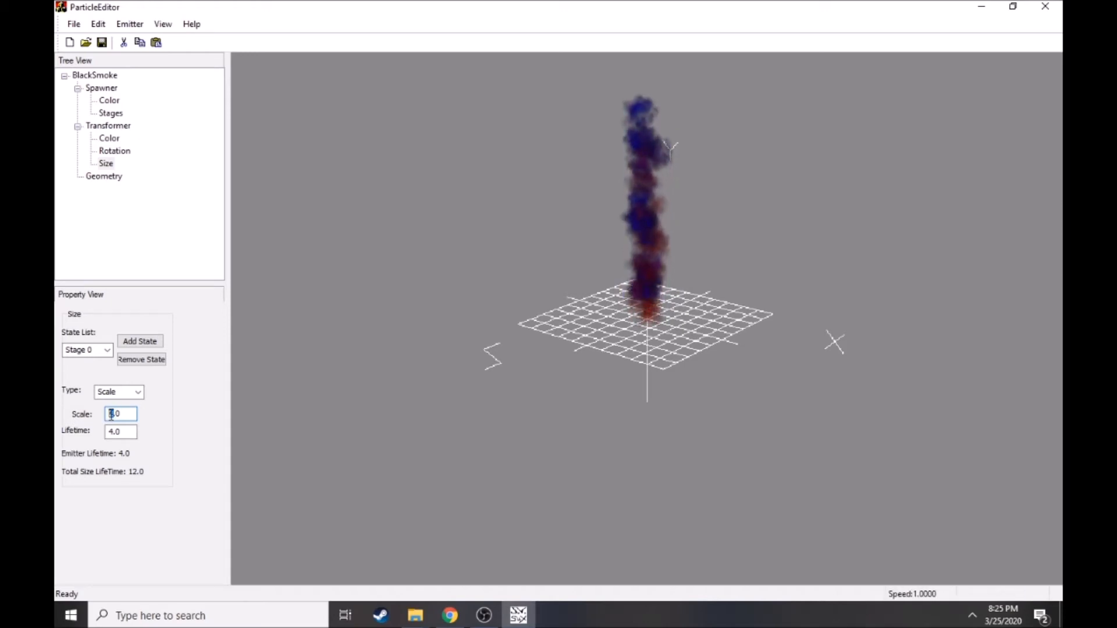
drag(415, 359, 399, 342)
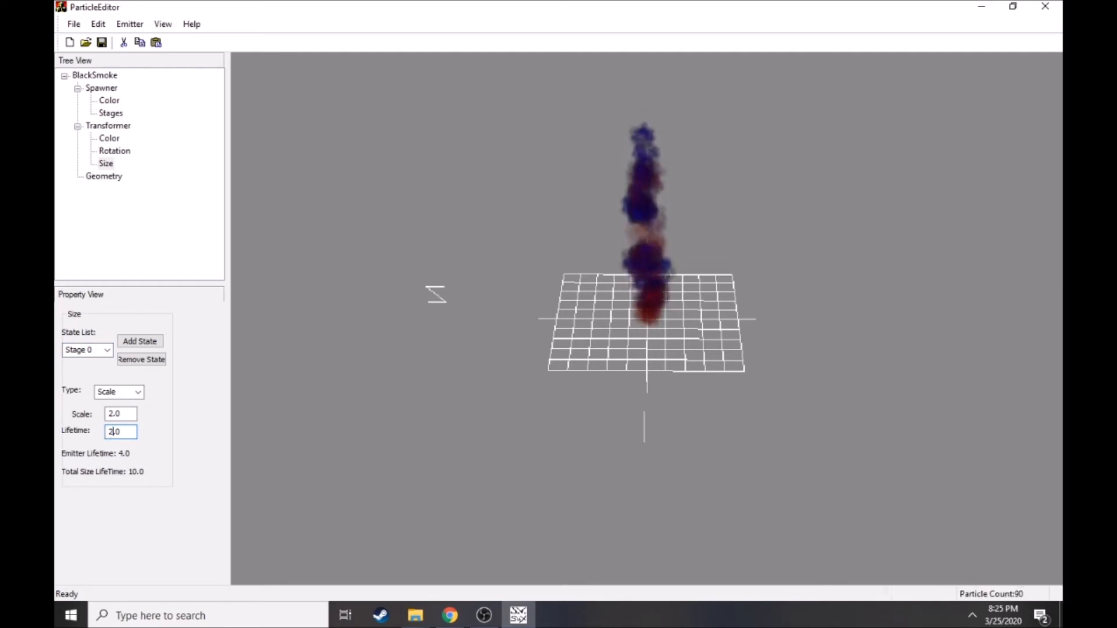
drag(409, 380, 482, 299)
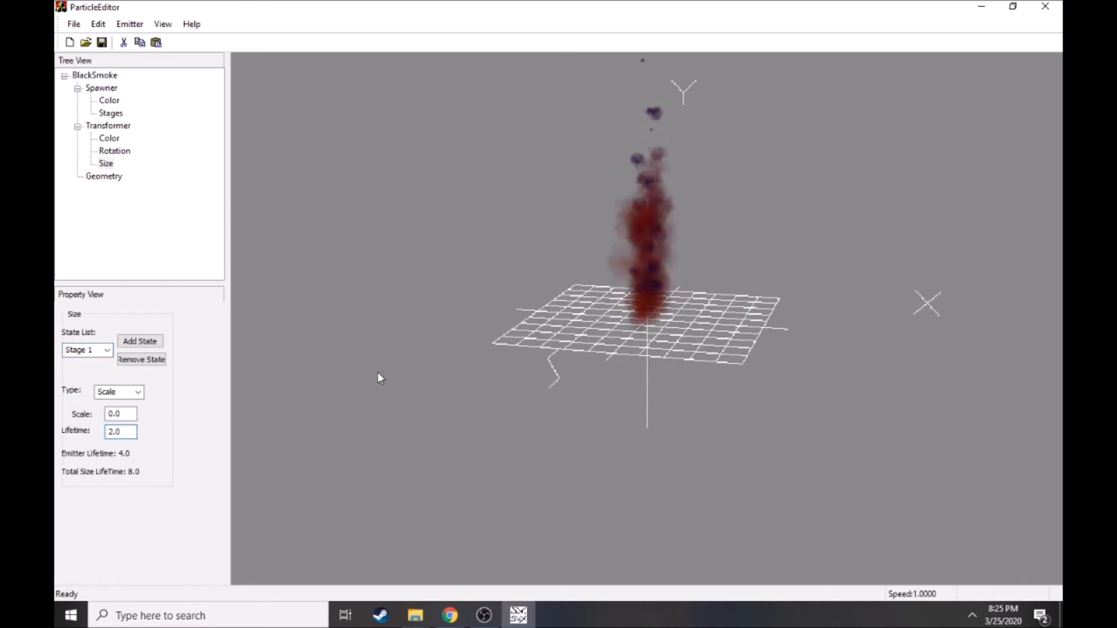
drag(381, 369, 562, 361)
- Select Stage 0 of the Transformer's size settings and set its scale to 3.0
click(107, 350)
click(102, 363)
drag(115, 414, 109, 415)
text(3)
mouse_move(379, 423)
mouse_down()
mouse_move(442, 381)
mouse_move(431, 326)
mouse_up()
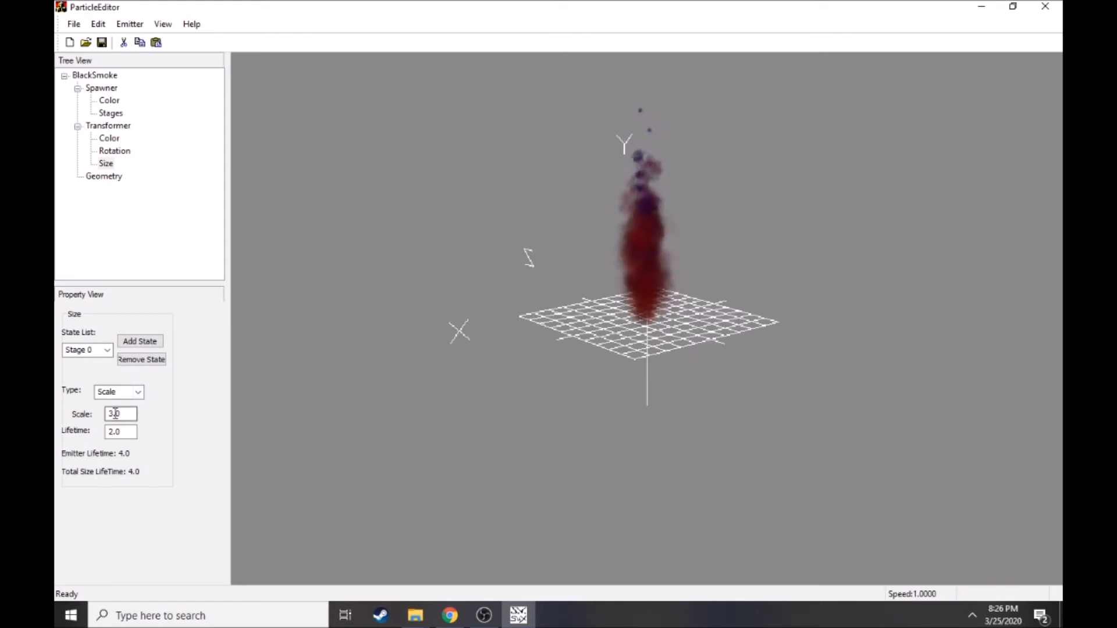
- Increase the scale of size Stage 0 to 4.0 and inspect the smoke column from another angle
drag(111, 413, 106, 420)
key(Return)
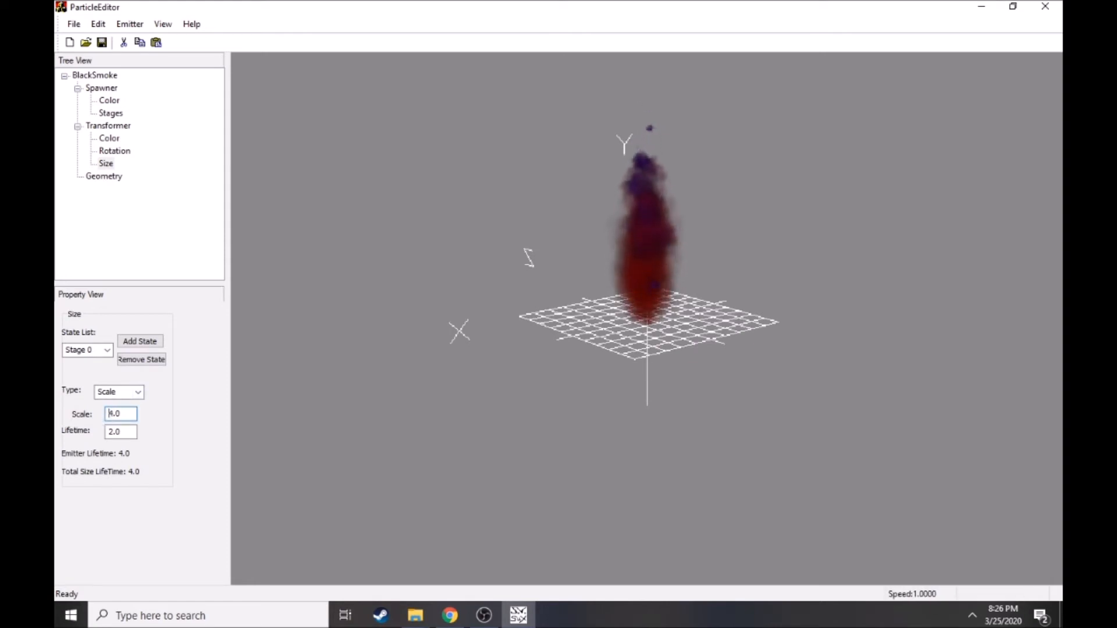
mouse_move(708, 253)
mouse_down()
mouse_move(321, 265)
mouse_move(557, 268)
mouse_move(525, 257)
mouse_move(479, 372)
mouse_move(488, 376)
mouse_move(581, 364)
mouse_move(583, 291)
mouse_move(571, 300)
mouse_move(871, 281)
mouse_up()
drag(653, 283, 694, 279)
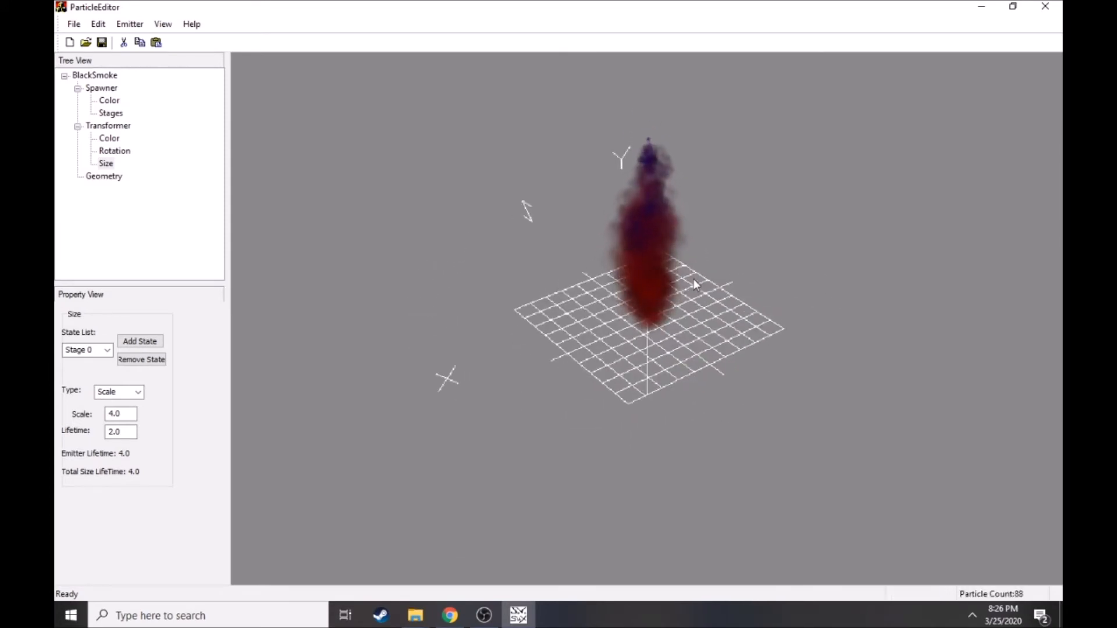
click(107, 350)
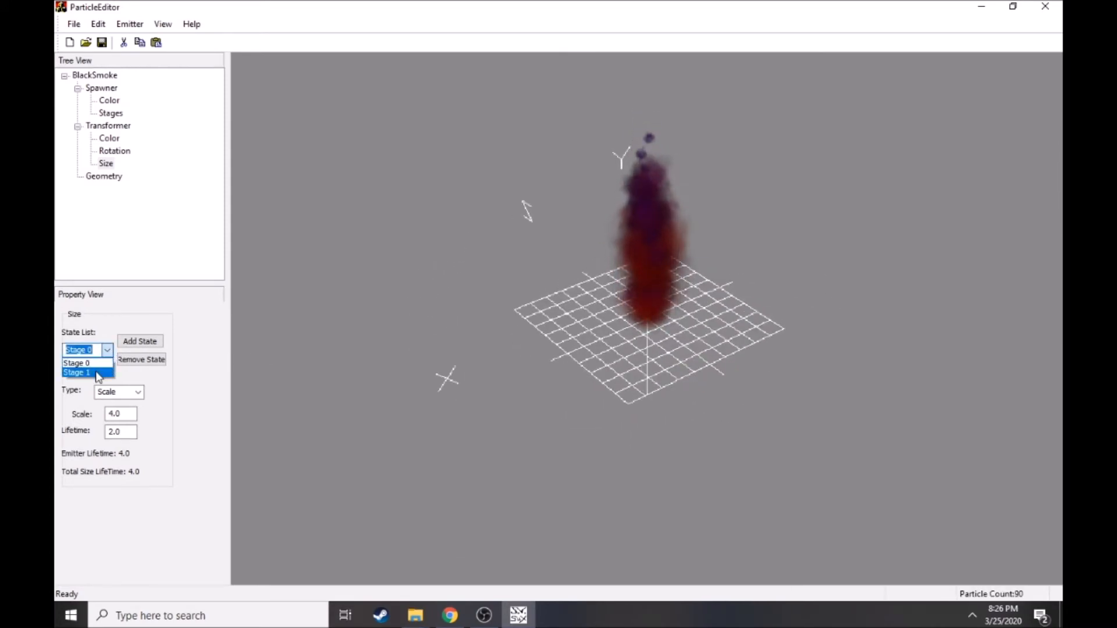
click(117, 248)
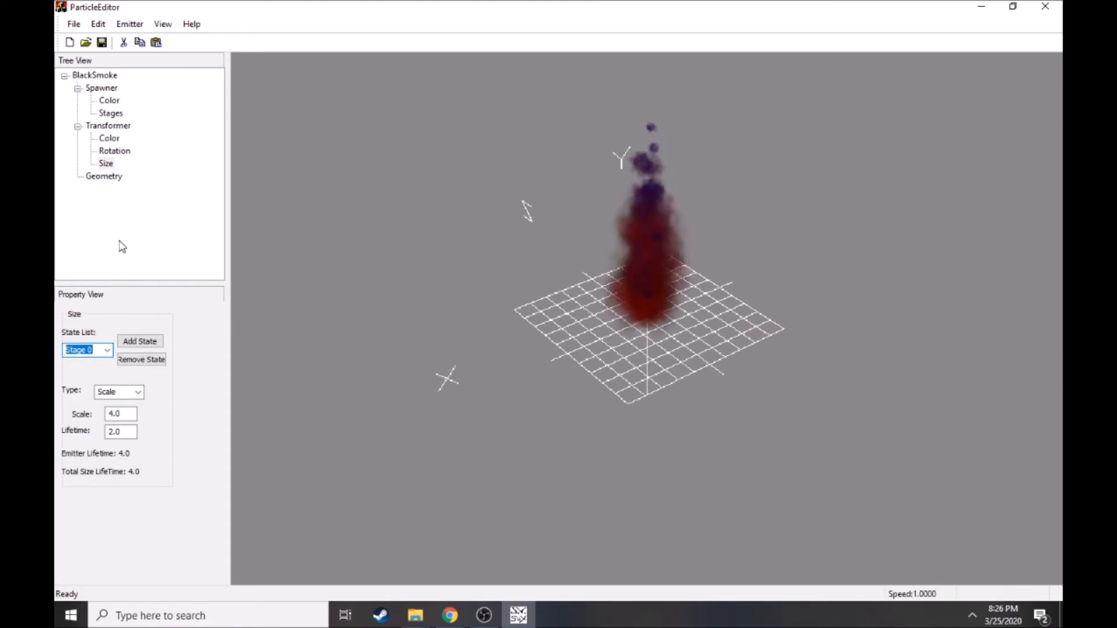
- Set the overall lifetime of the Transformer to 8.0 and inspect the particle effect
click(115, 128)
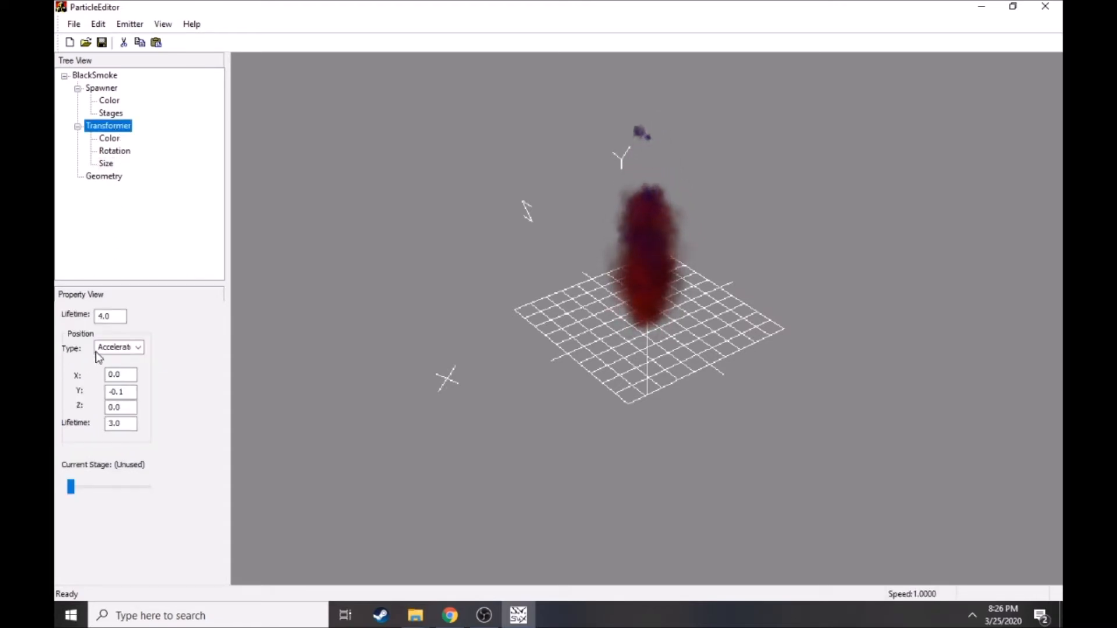
drag(442, 292, 555, 298)
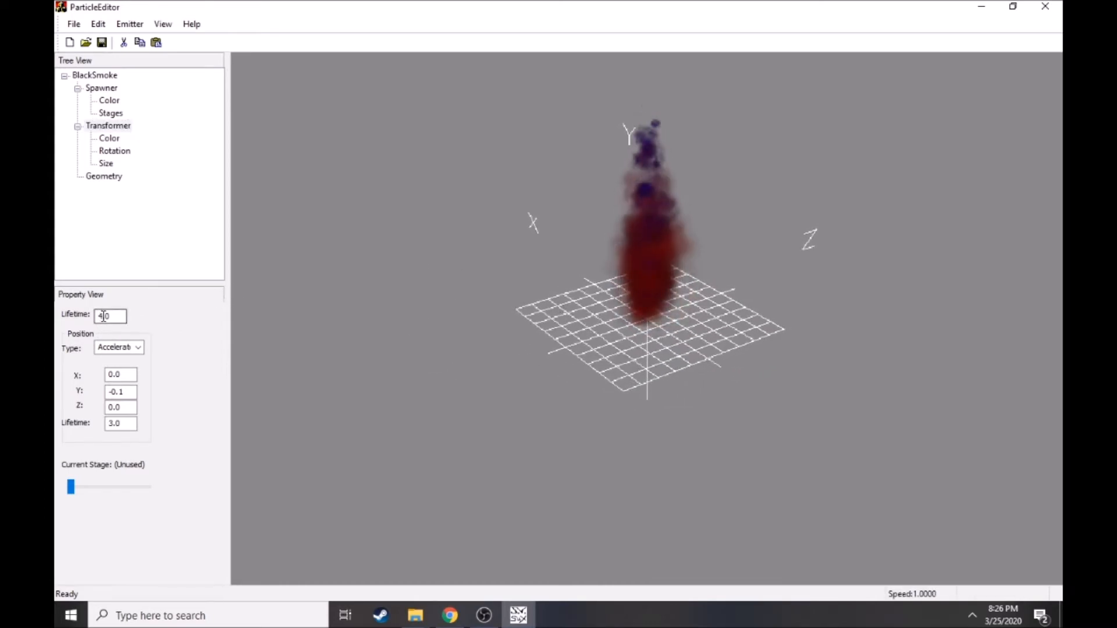
drag(104, 316, 92, 317)
text(8)
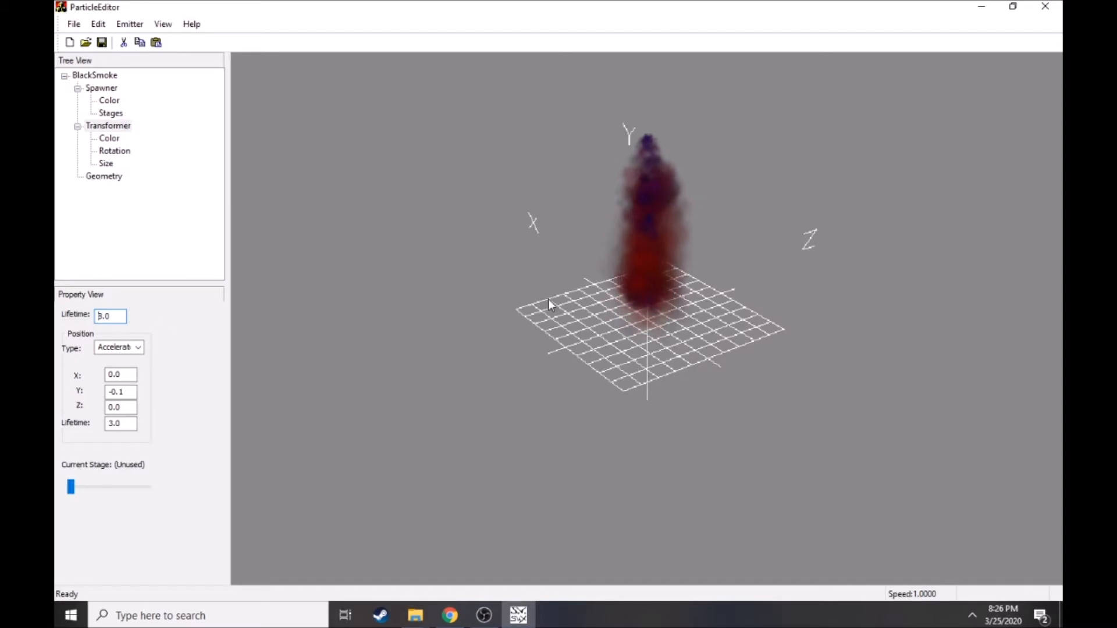
drag(605, 257, 556, 232)
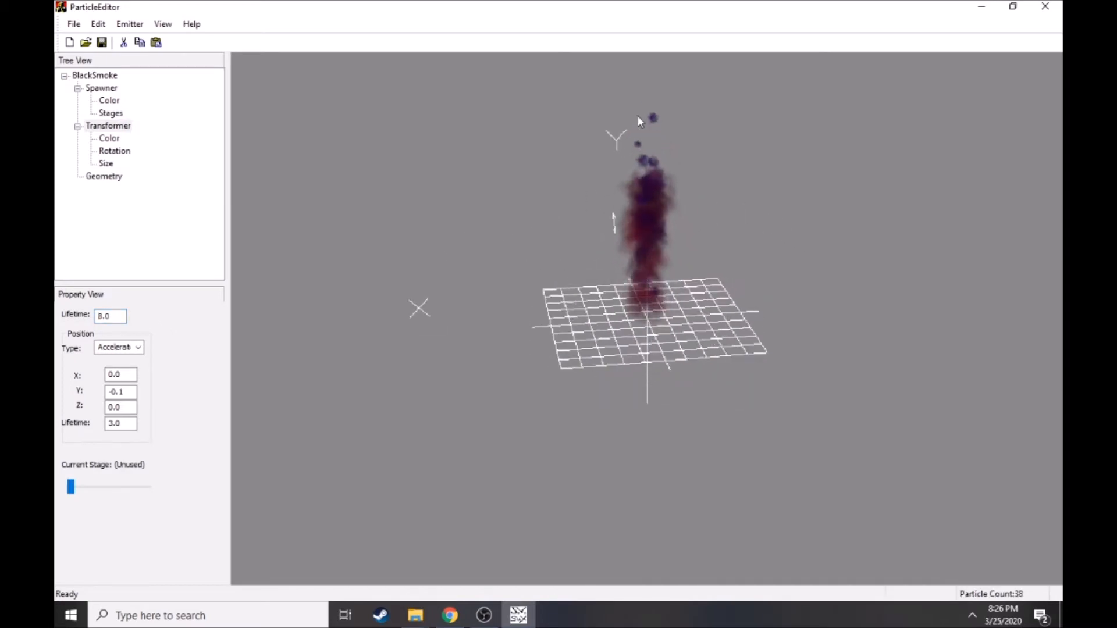
mouse_move(648, 148)
mouse_down()
mouse_move(629, 167)
mouse_move(622, 243)
mouse_move(641, 114)
mouse_move(635, 169)
mouse_up()
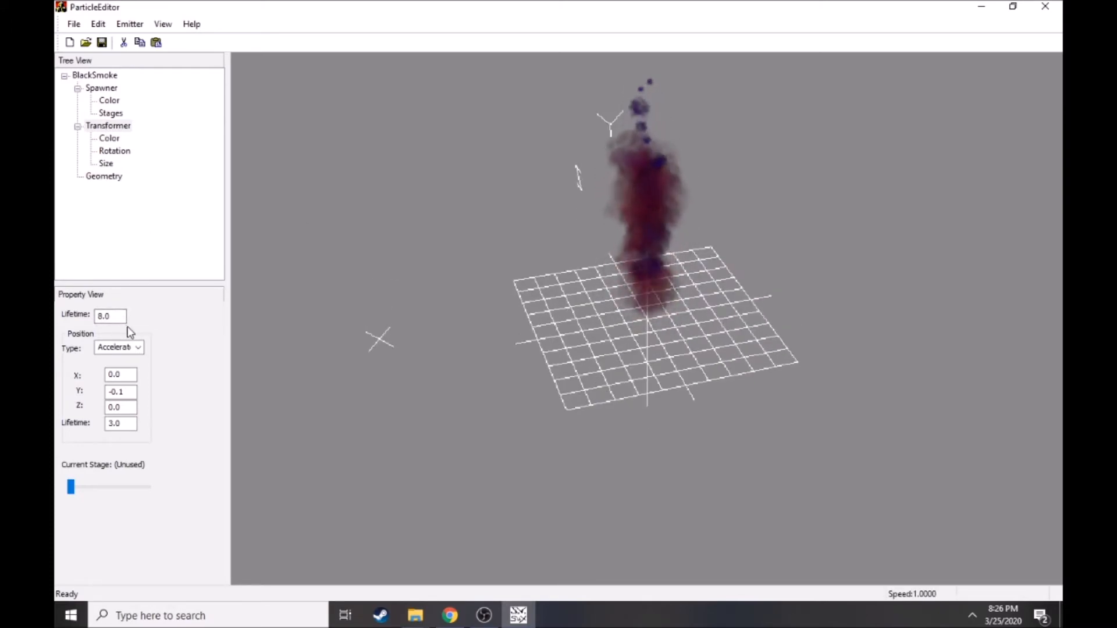
- Try an overall Transformer lifetime of 2.0, and set it back to 4.0
drag(103, 316, 93, 315)
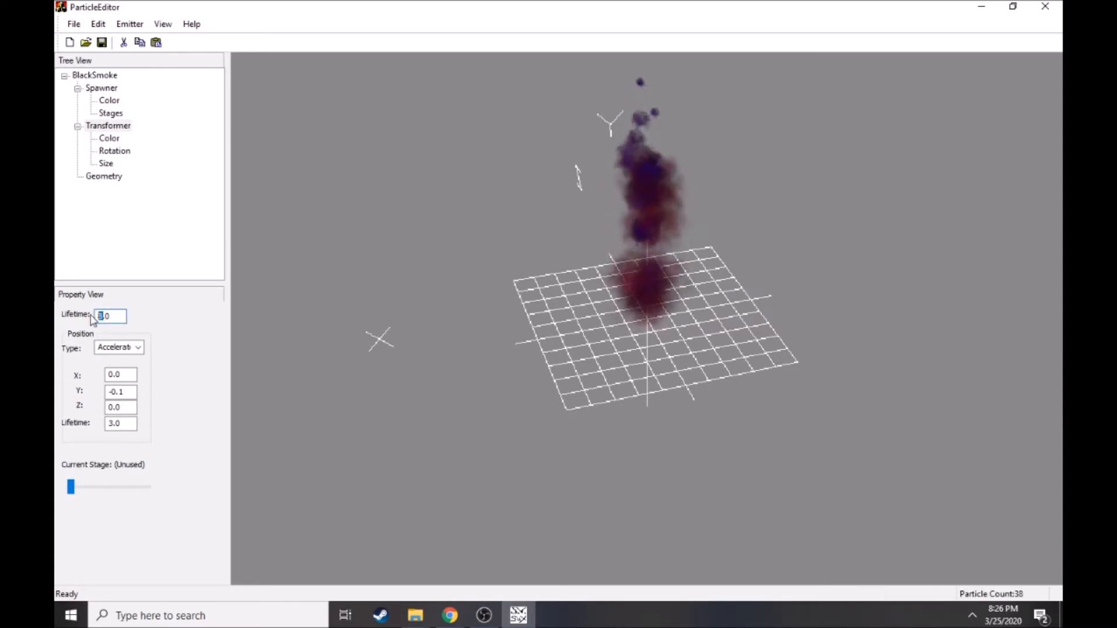
text(2)
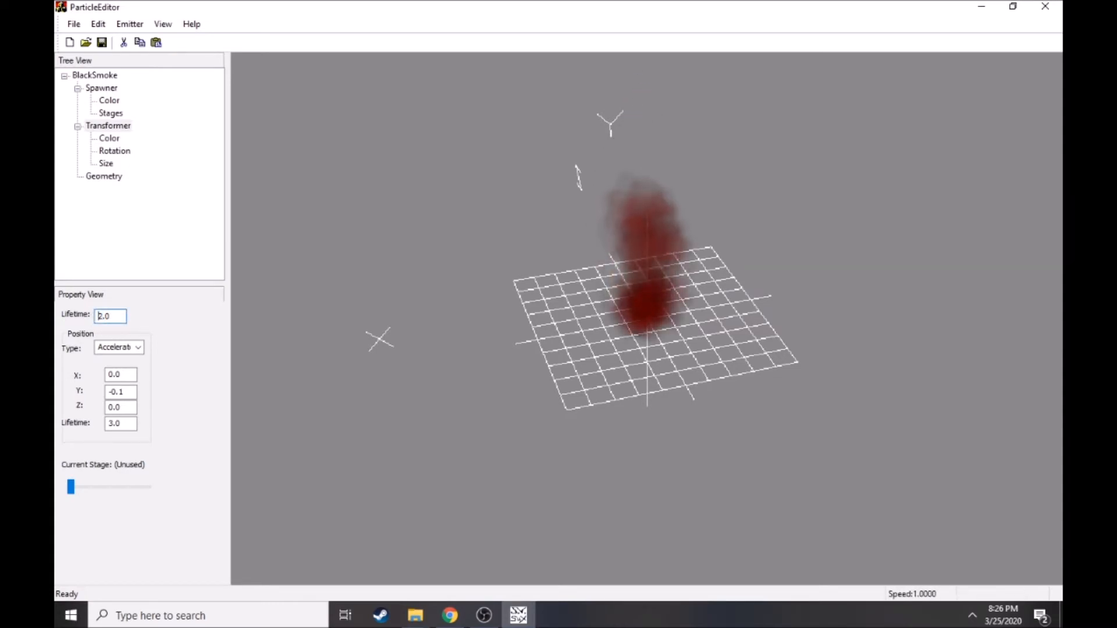
drag(104, 317, 93, 316)
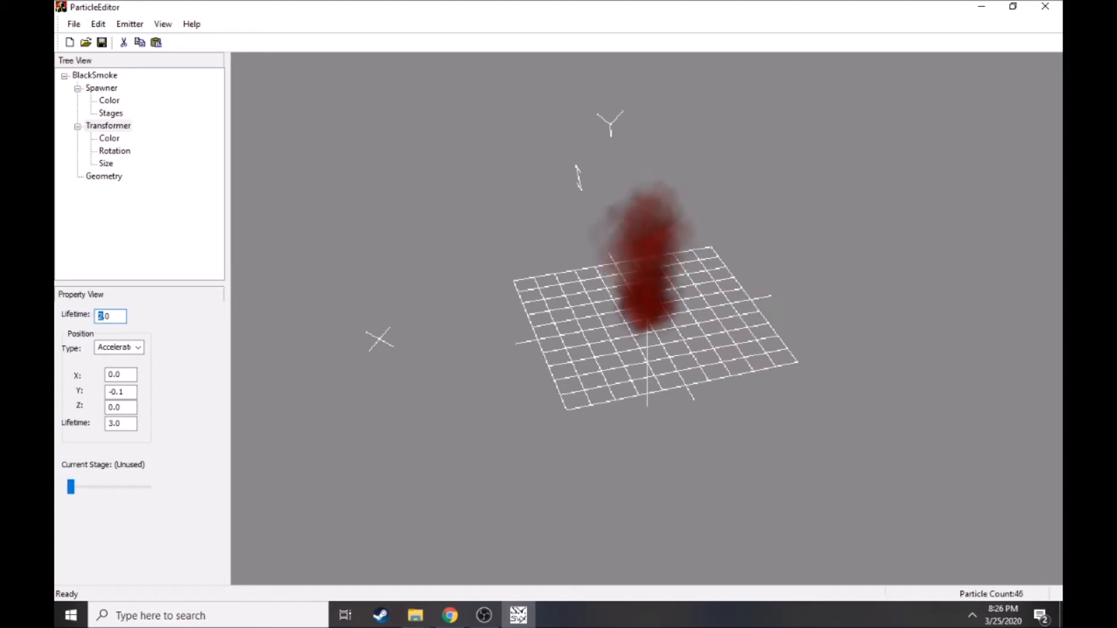
text(4)
drag(571, 328, 515, 329)
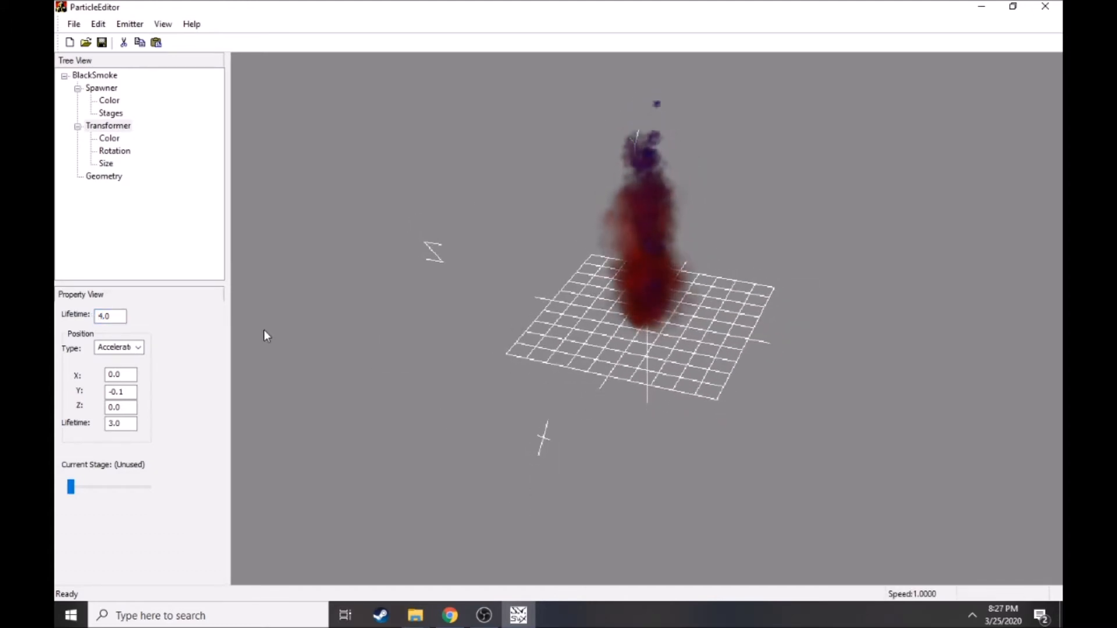
mouse_move(408, 261)
mouse_down()
mouse_move(428, 250)
mouse_move(421, 257)
mouse_up()
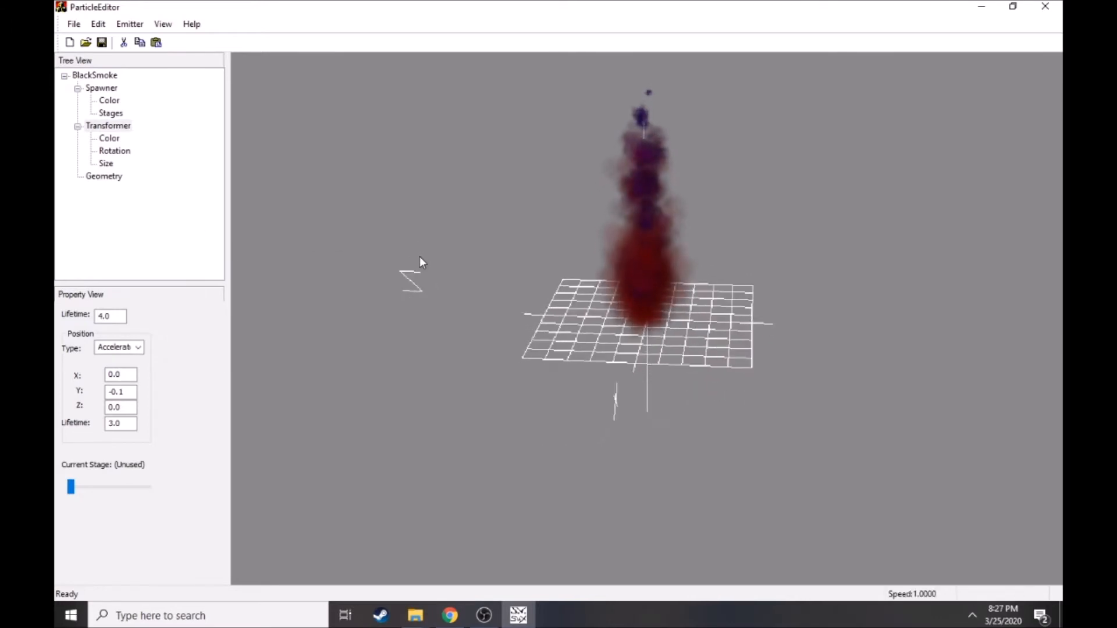
- Review the Transformer's rotation and size settings
click(115, 152)
click(107, 164)
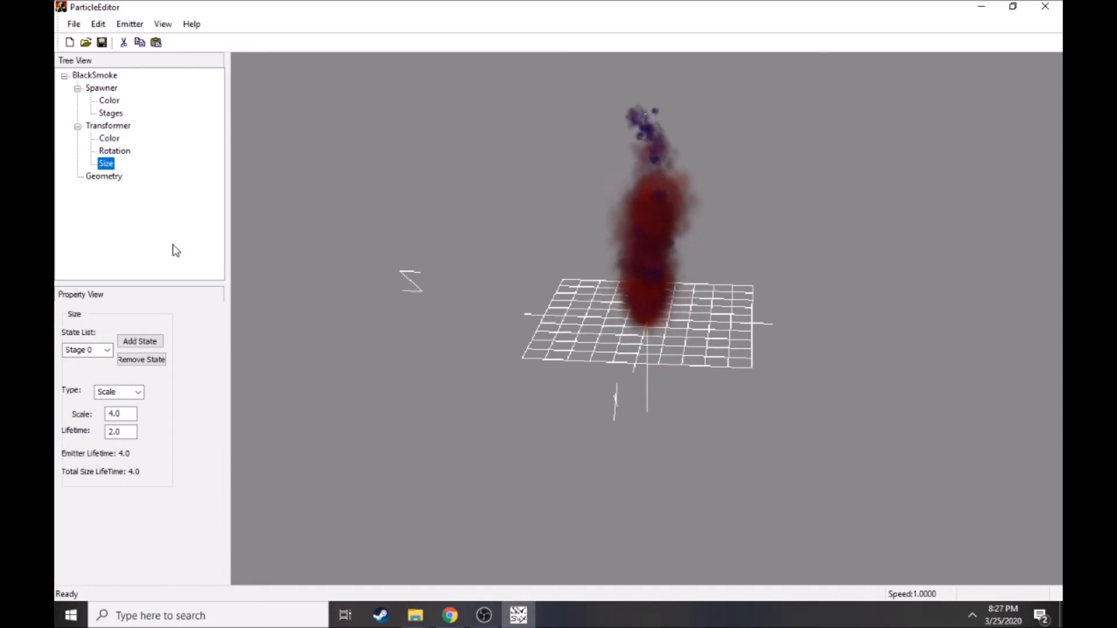
click(110, 141)
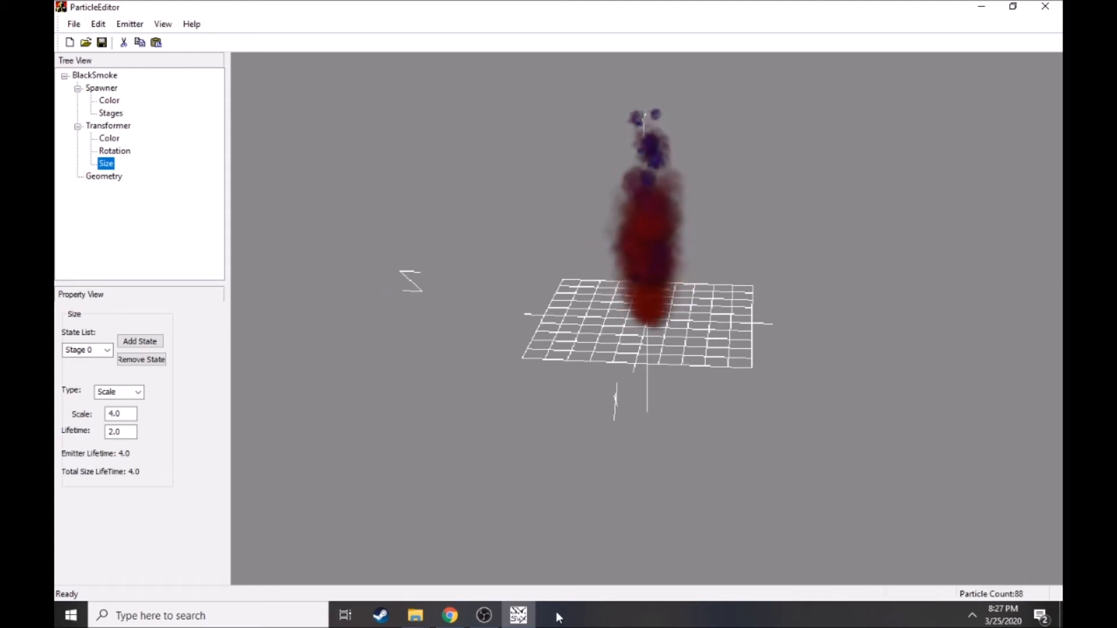
- Switch to the running game window
click(488, 616)
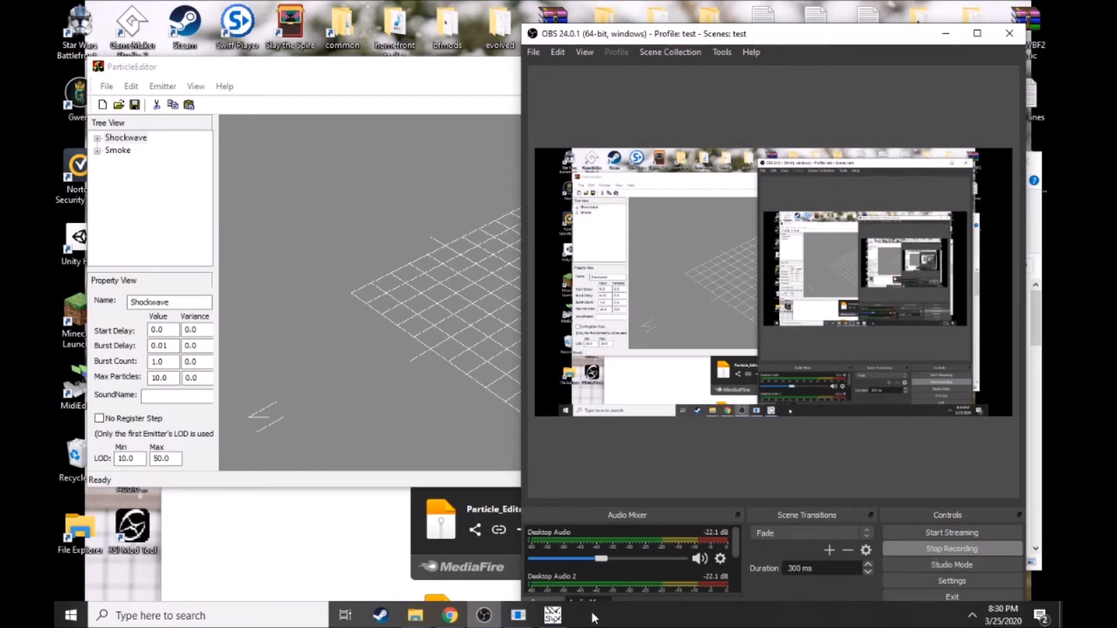
click(520, 618)
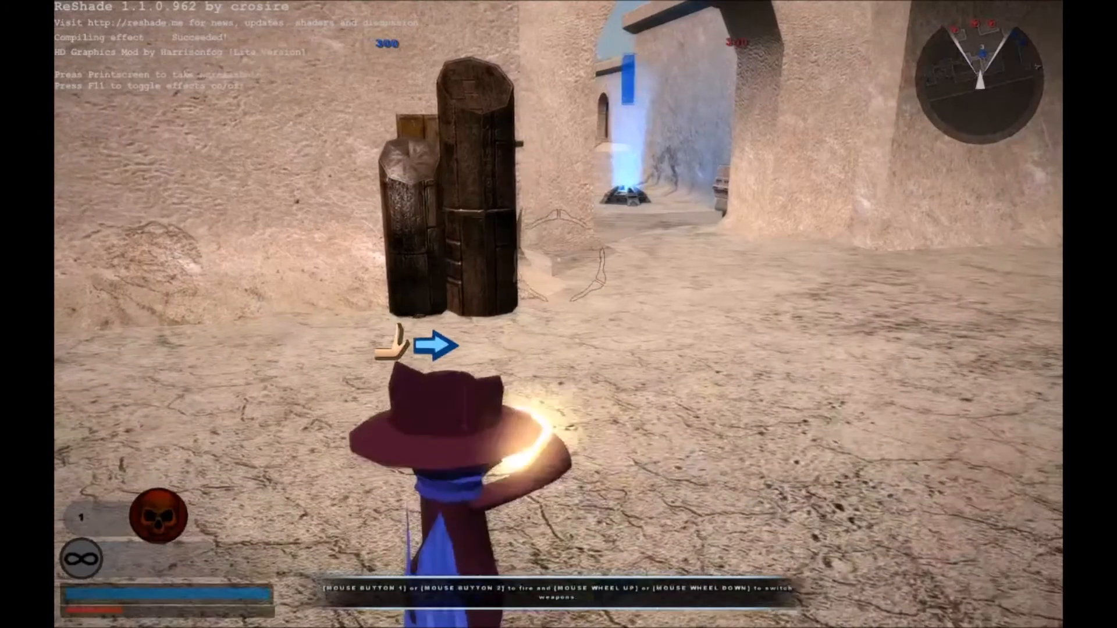
key(w)
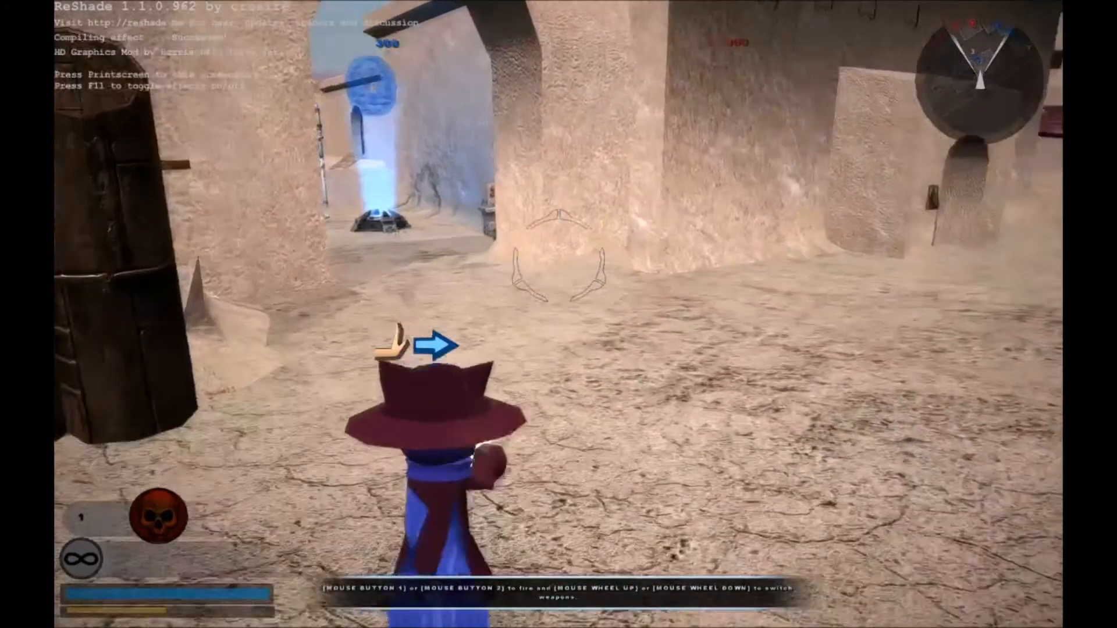
key(w)
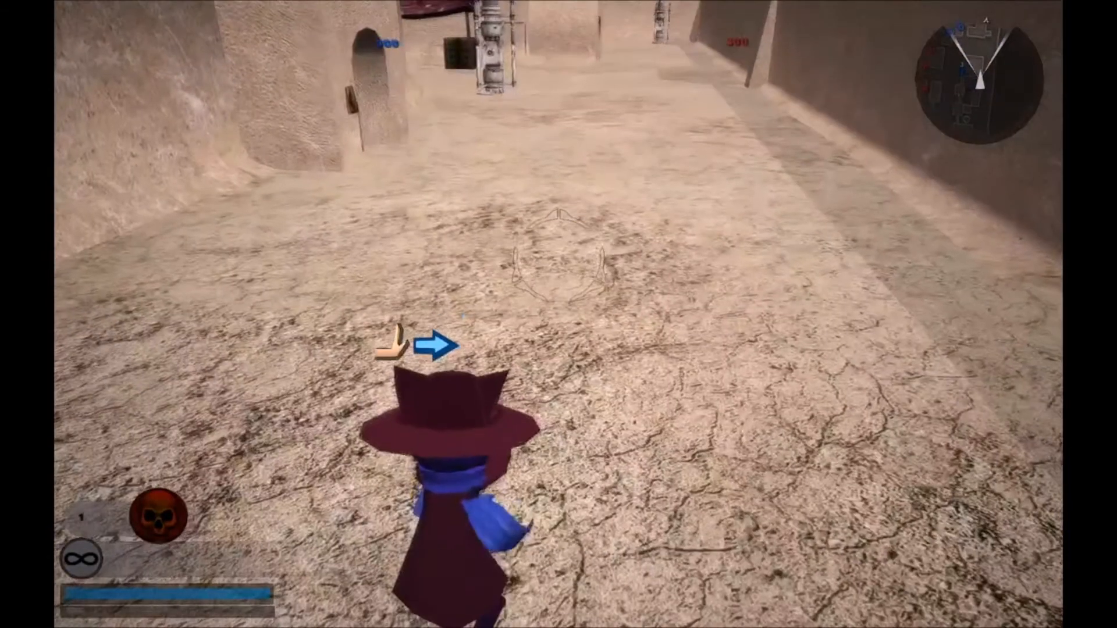
key(w)
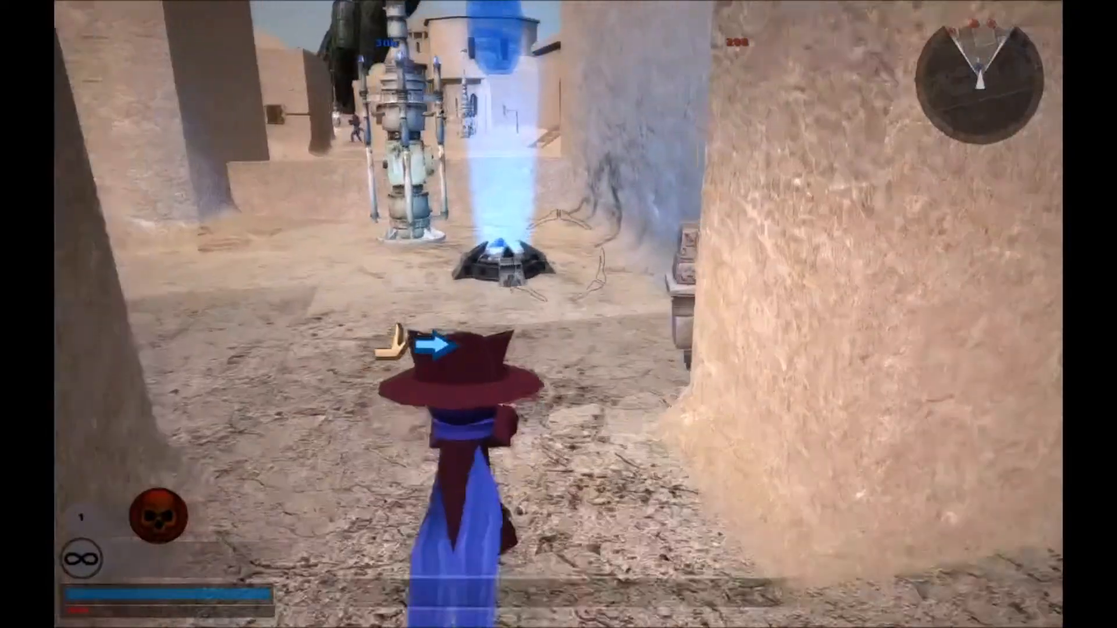
key(e)
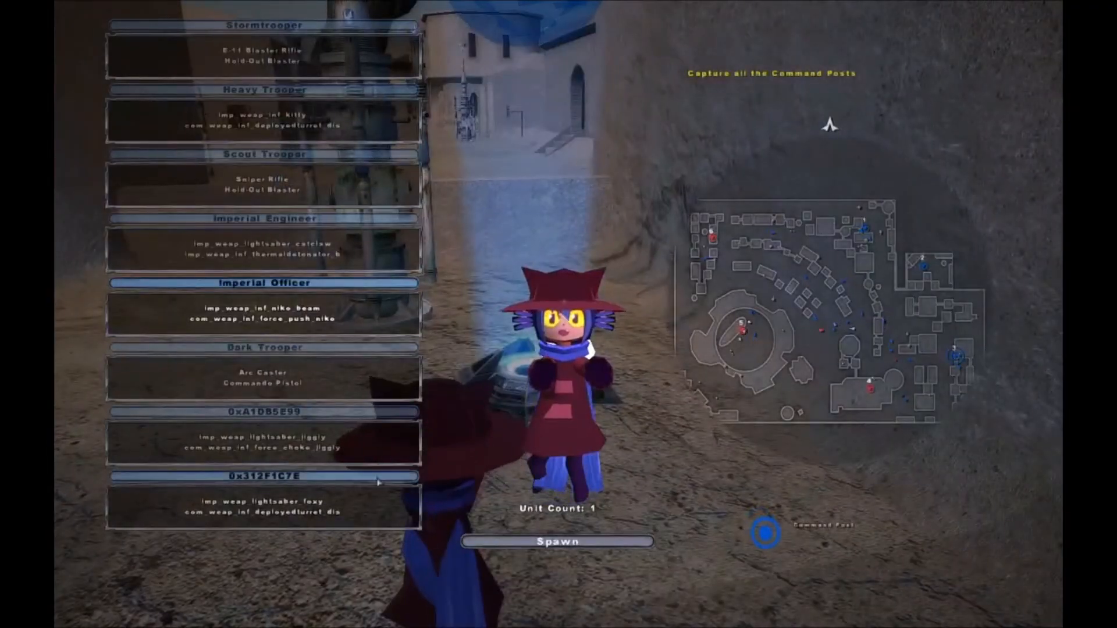
- Spawn the pink jiggly character in the game, move it forward and jump across the map
click(518, 541)
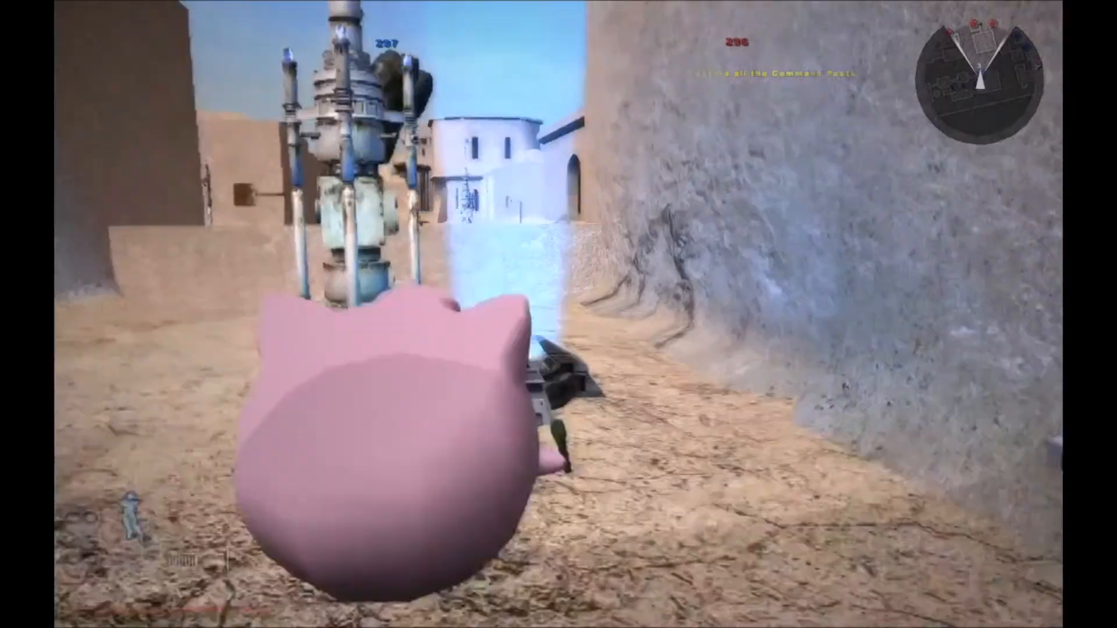
key(w)
key(w)
key(space)
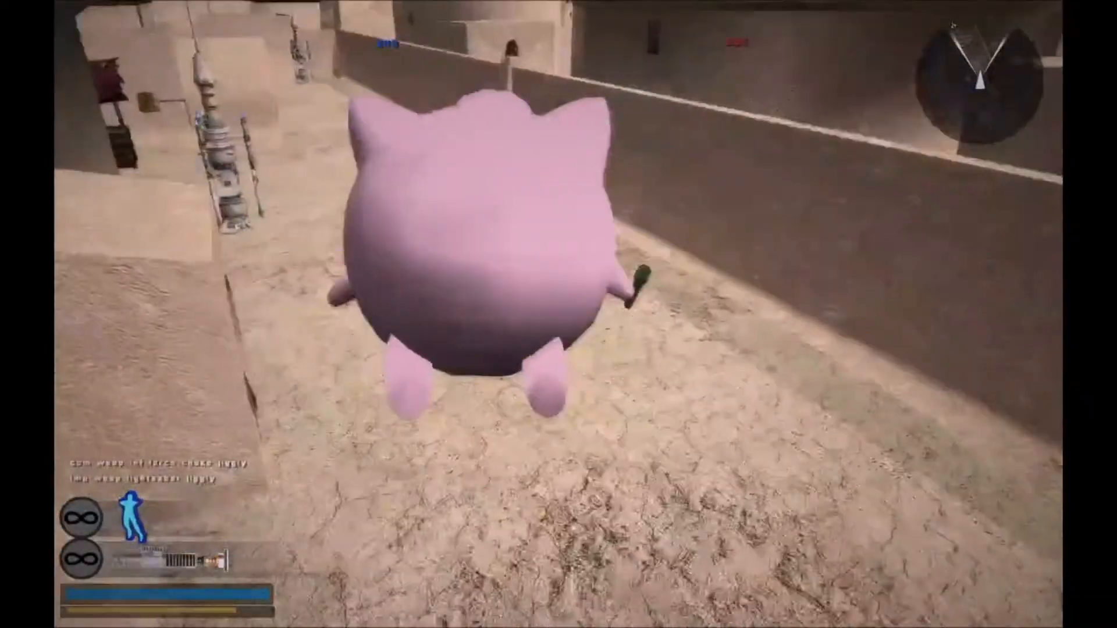
key(space)
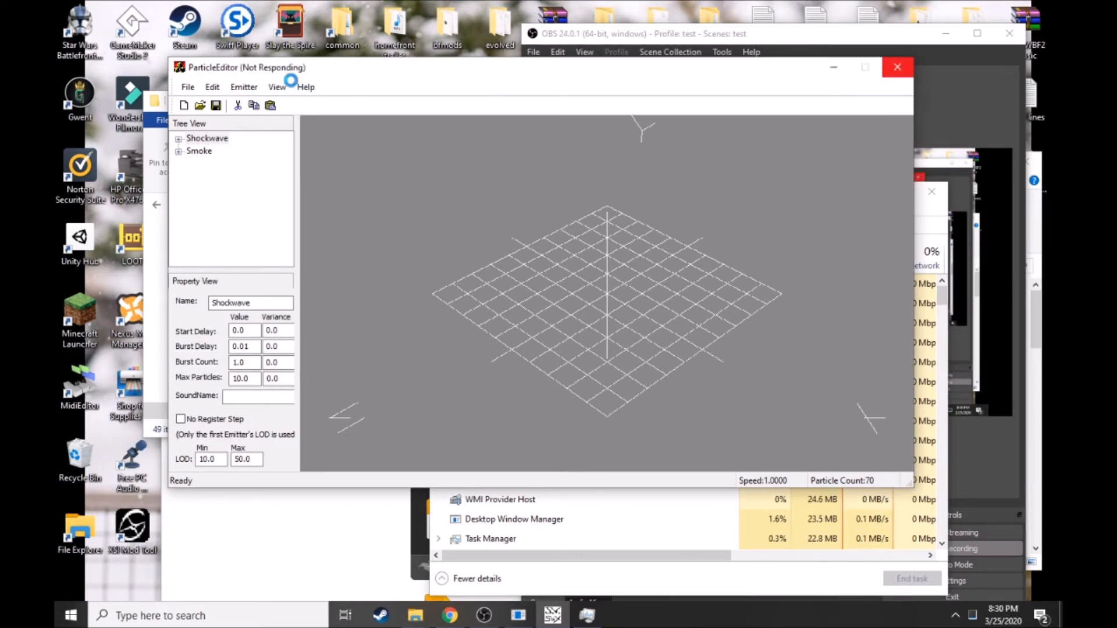
- Close the frozen ParticleEditor and relaunch ParticleEditor_BFII from the _lvl_pc folder
click(898, 65)
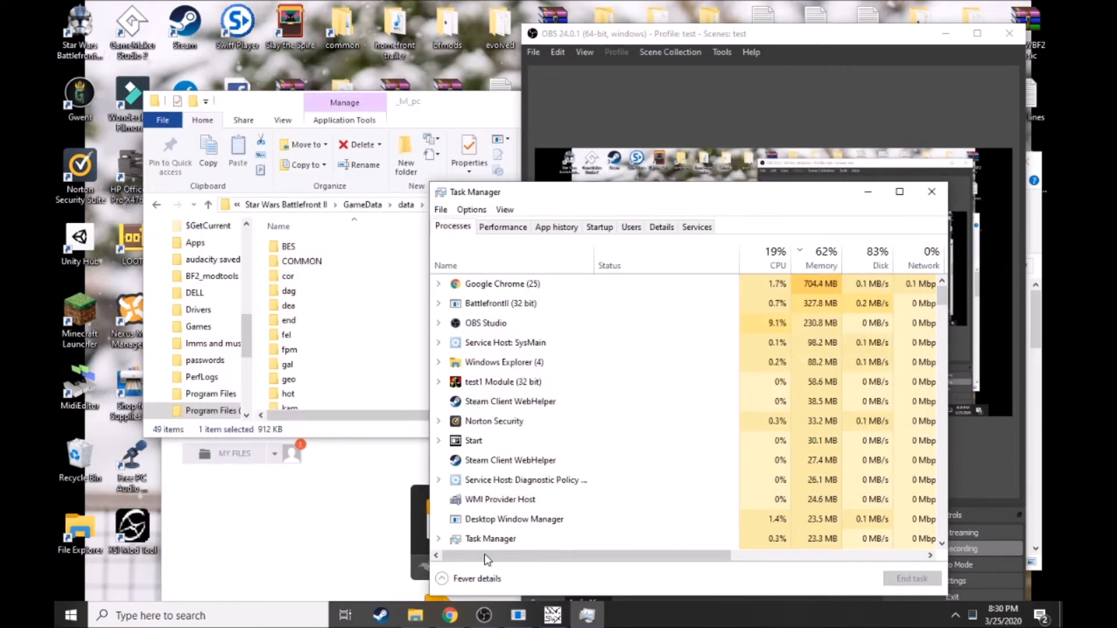
mouse_move(415, 615)
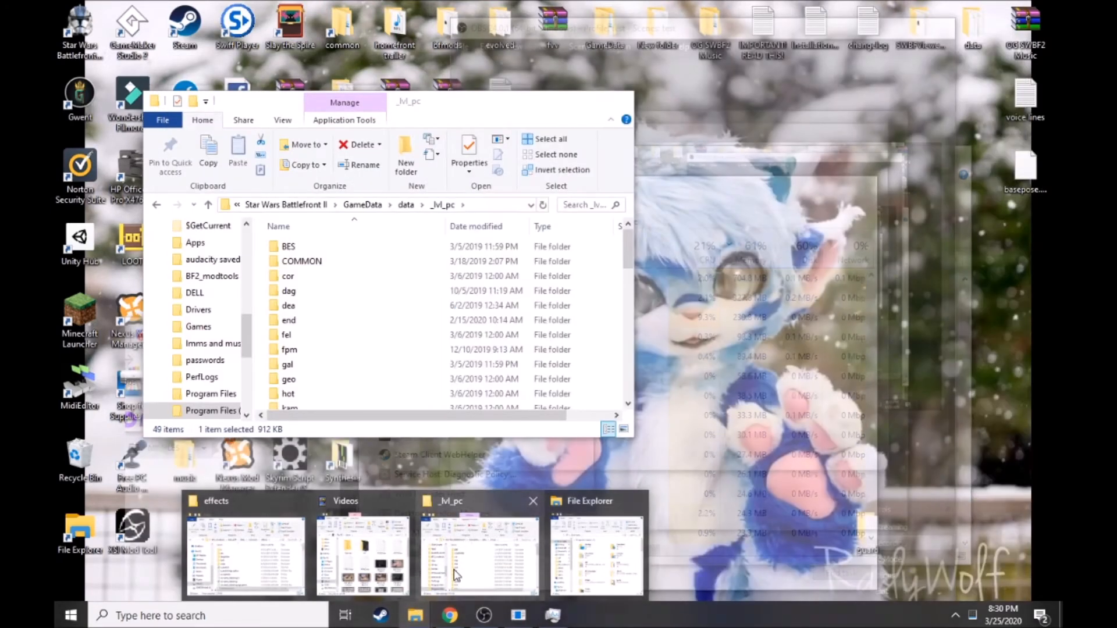
click(455, 576)
scroll(436, 349, down, 8)
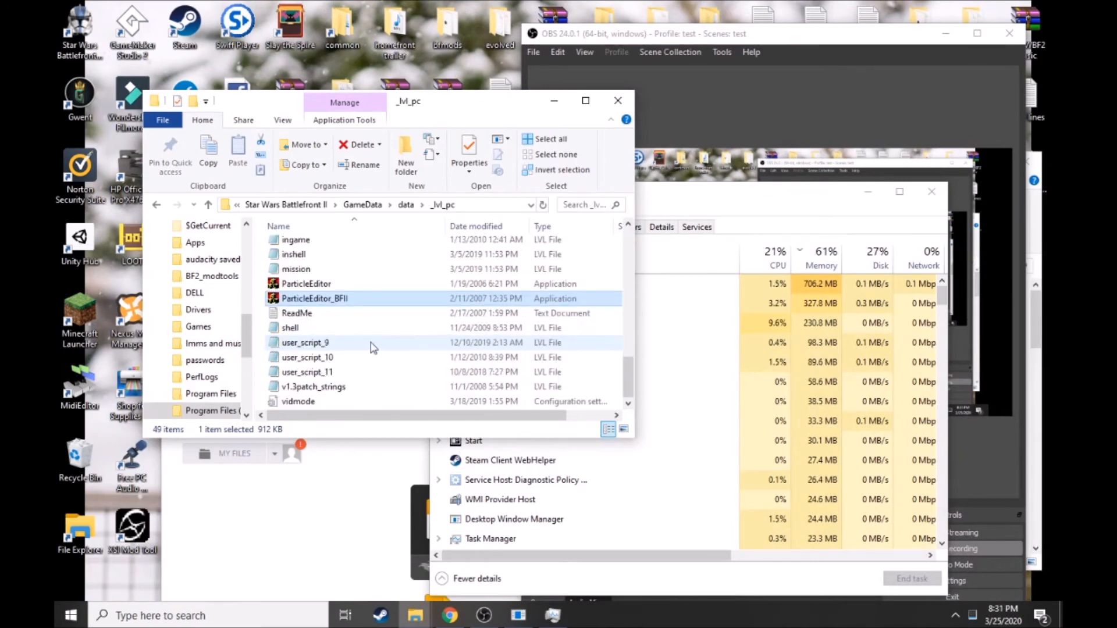
double_click(334, 299)
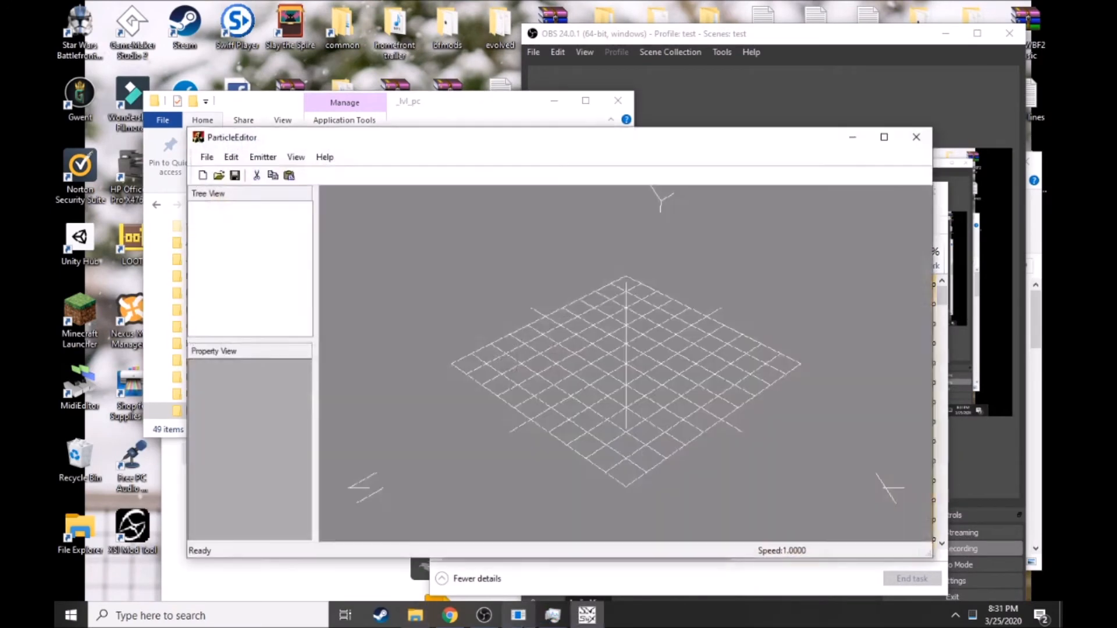
- Open the niko_push.fx particle effect from the effects folder
click(208, 159)
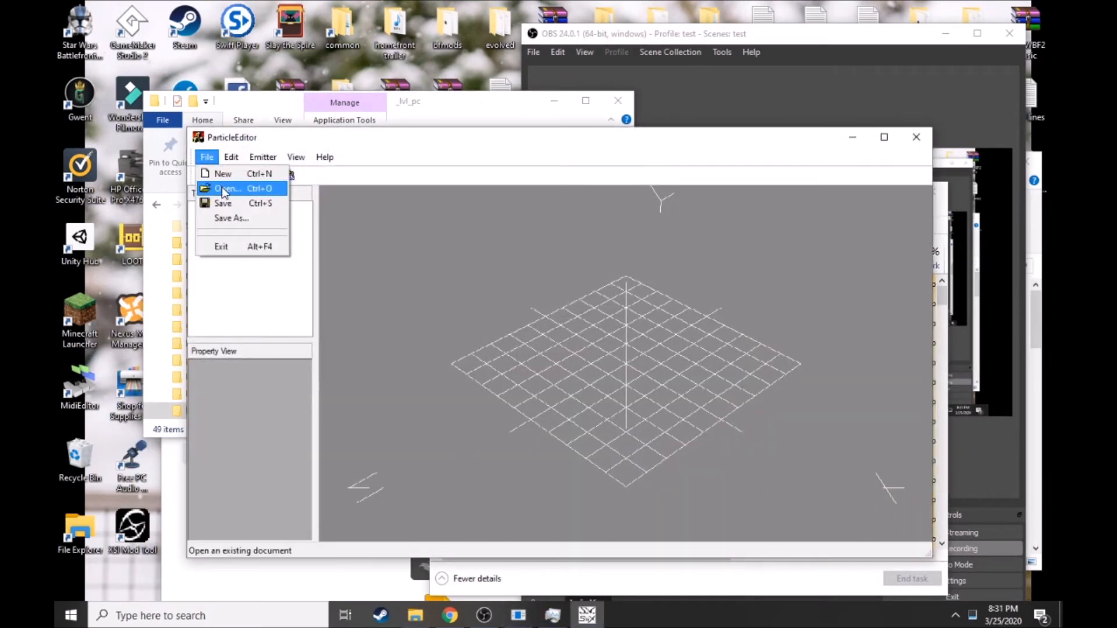
click(221, 186)
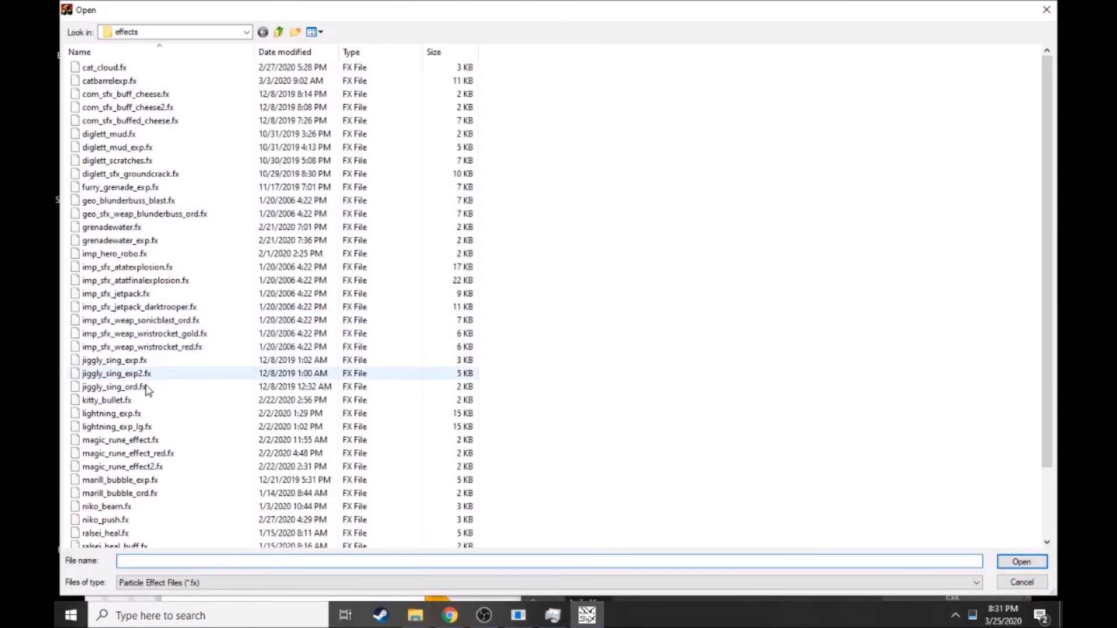
double_click(123, 522)
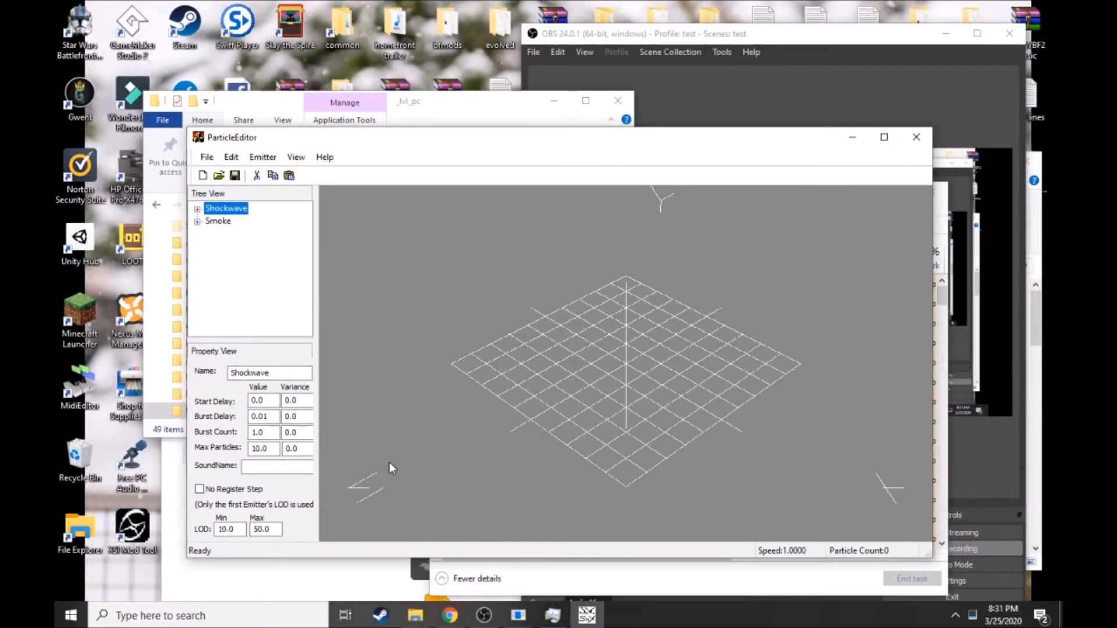
- Switch the Shockwave emitter's Geometry blend mode to Normal to preview its ring, and expand the Smoke emitter
click(197, 209)
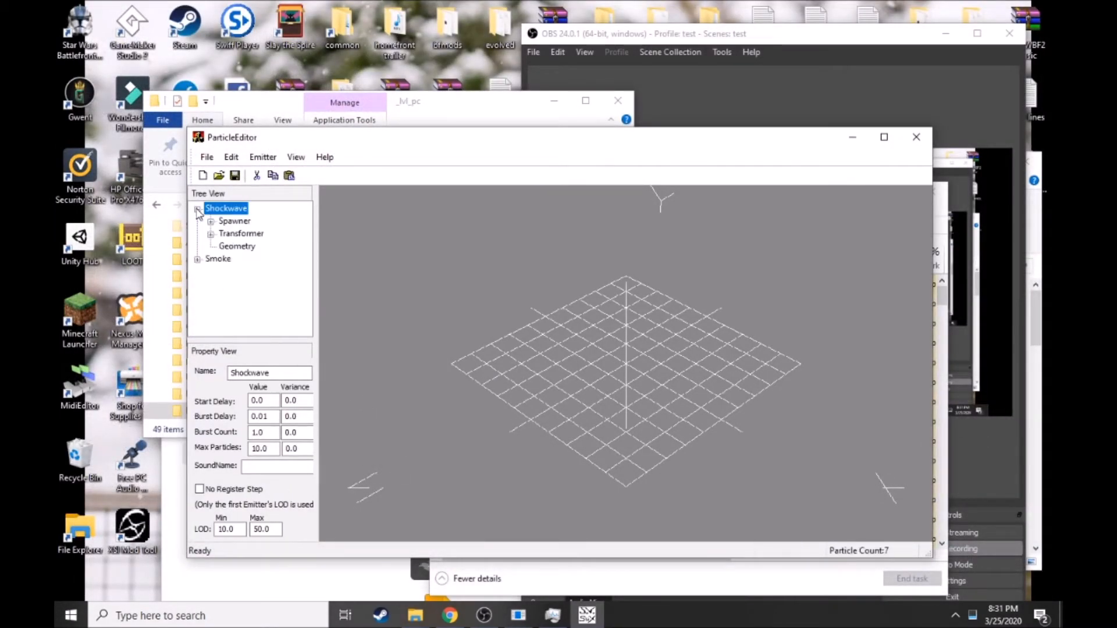
click(232, 247)
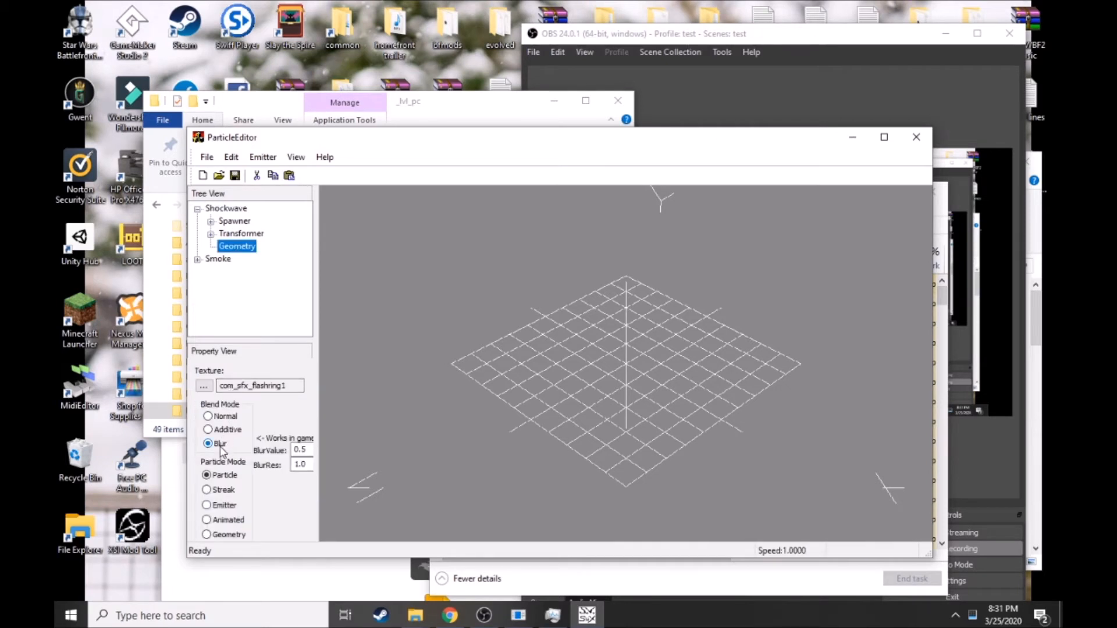
click(222, 420)
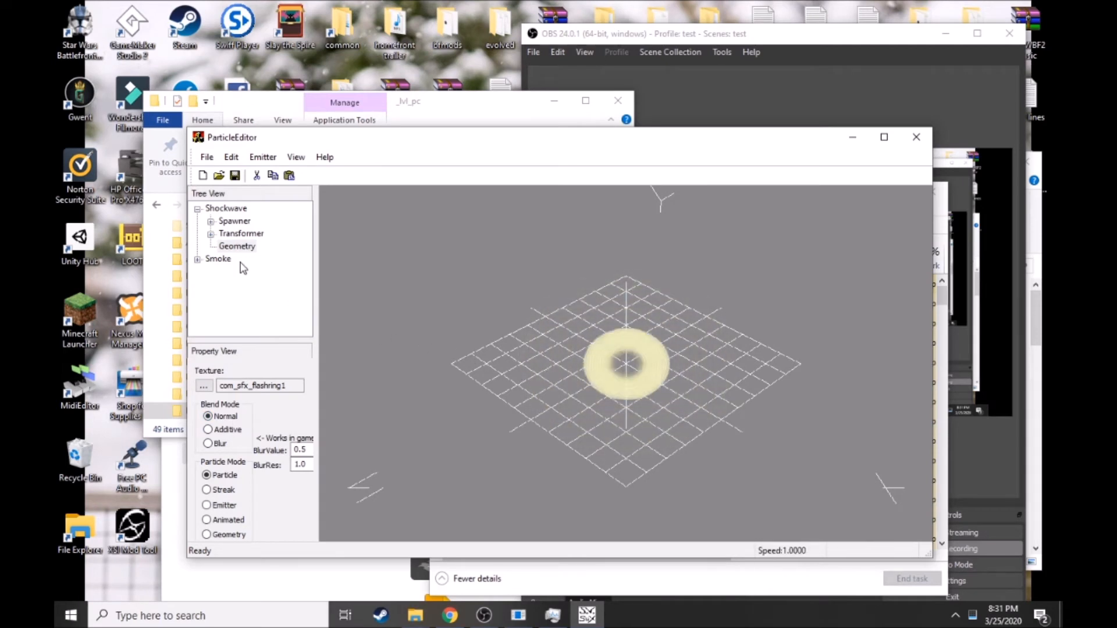
click(198, 260)
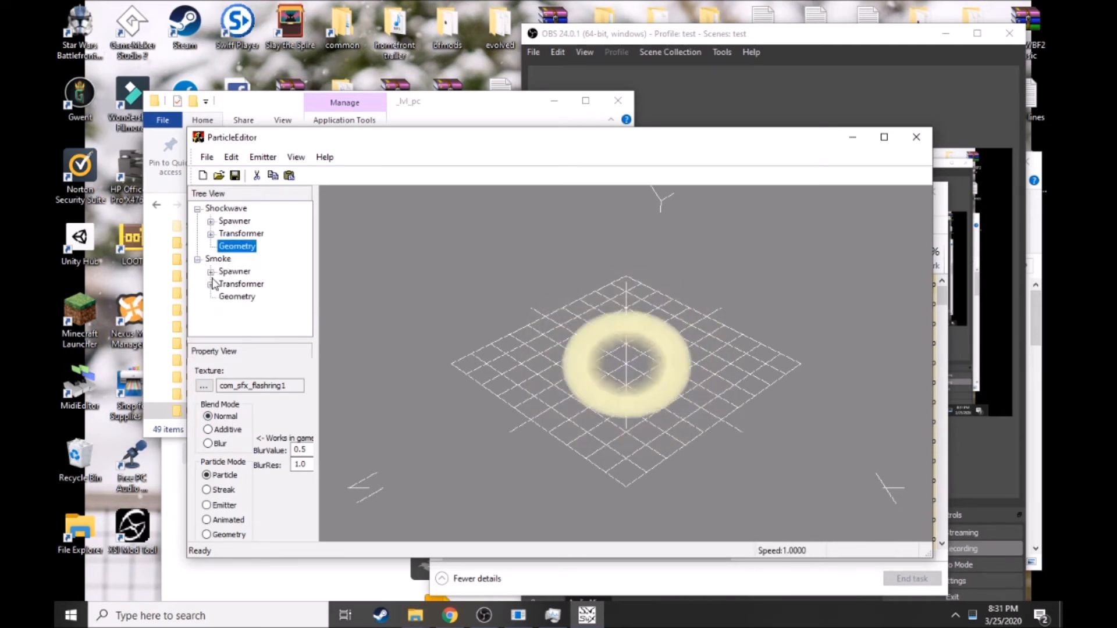
click(213, 425)
click(208, 416)
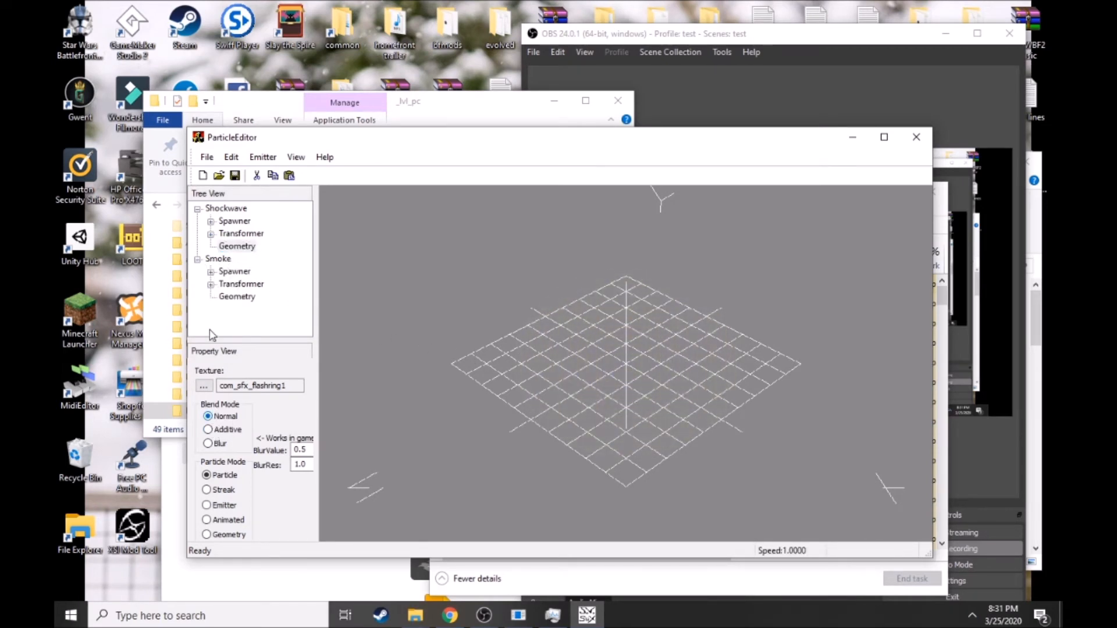
- Switch the Smoke emitter's Geometry blend mode to Normal and inspect the combined effect from several angles
click(227, 298)
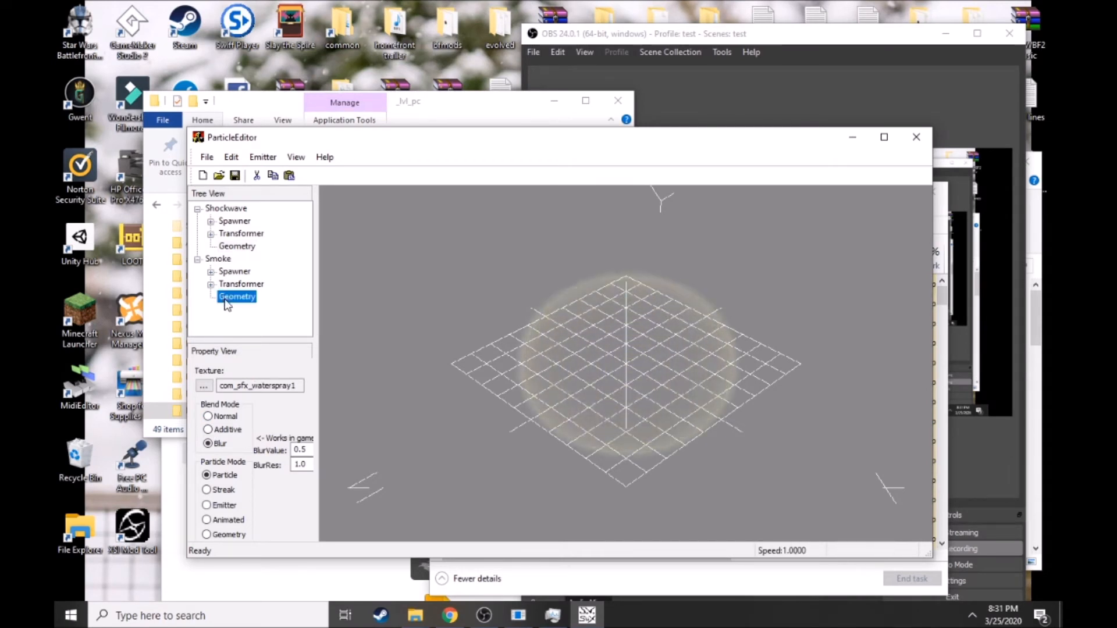
click(209, 417)
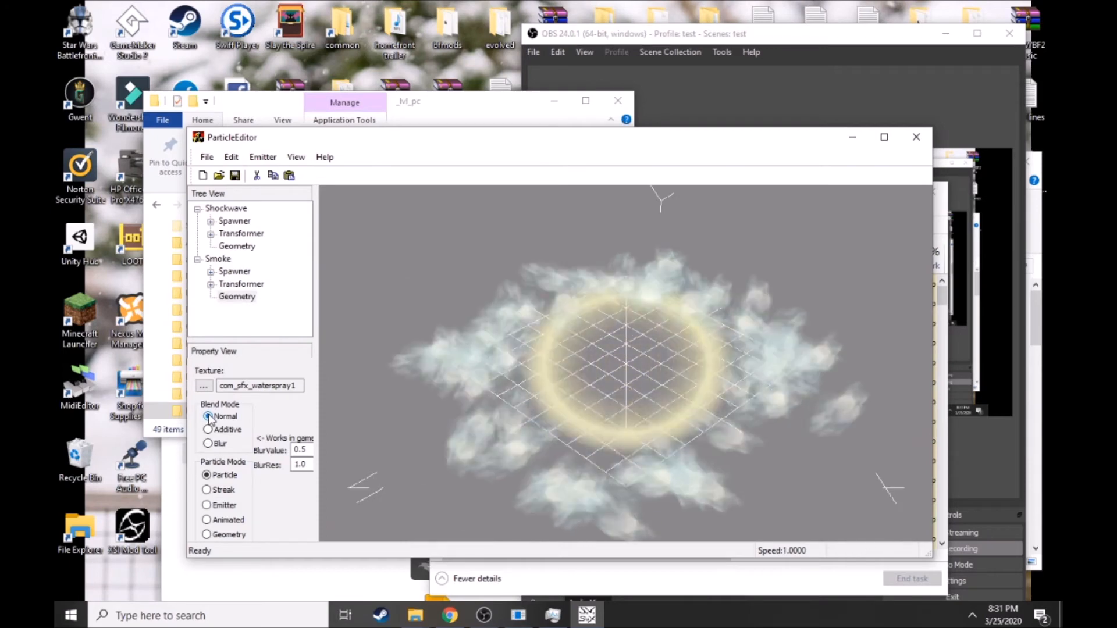
drag(514, 403, 646, 350)
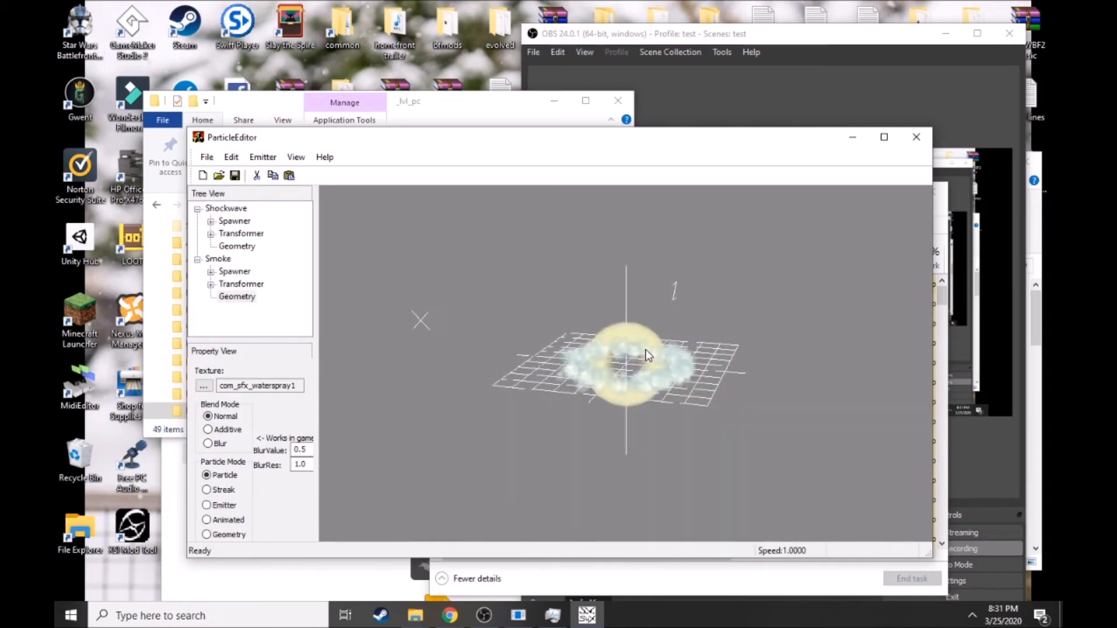
drag(616, 374, 717, 370)
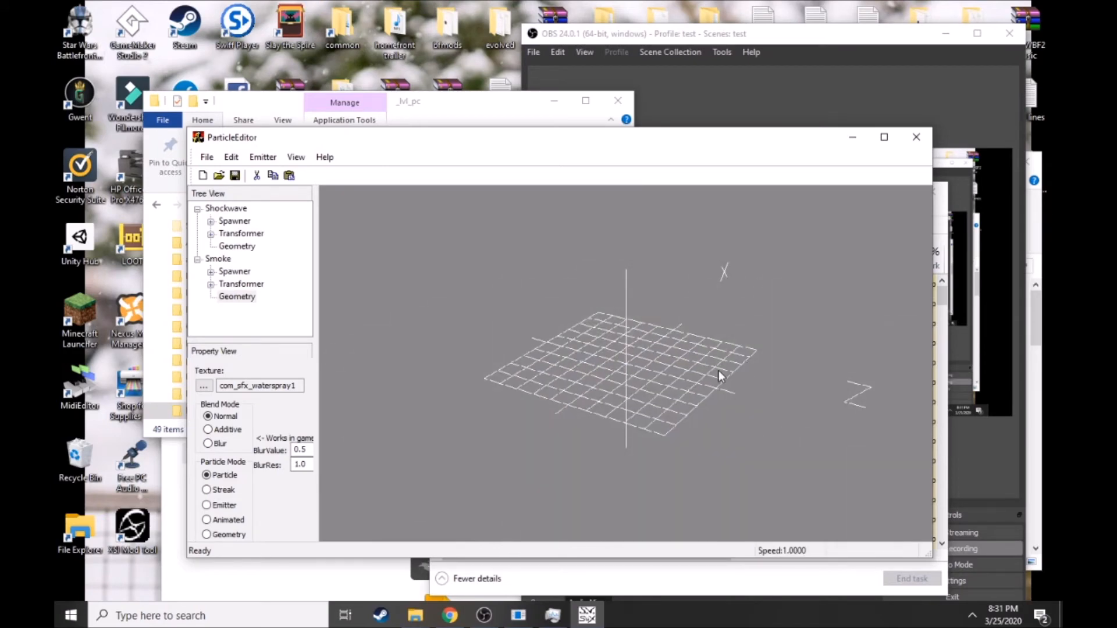
drag(576, 376, 633, 396)
- Restore the Blur blend mode on the Geometry of both the Smoke and Shockwave emitters
click(208, 443)
click(237, 246)
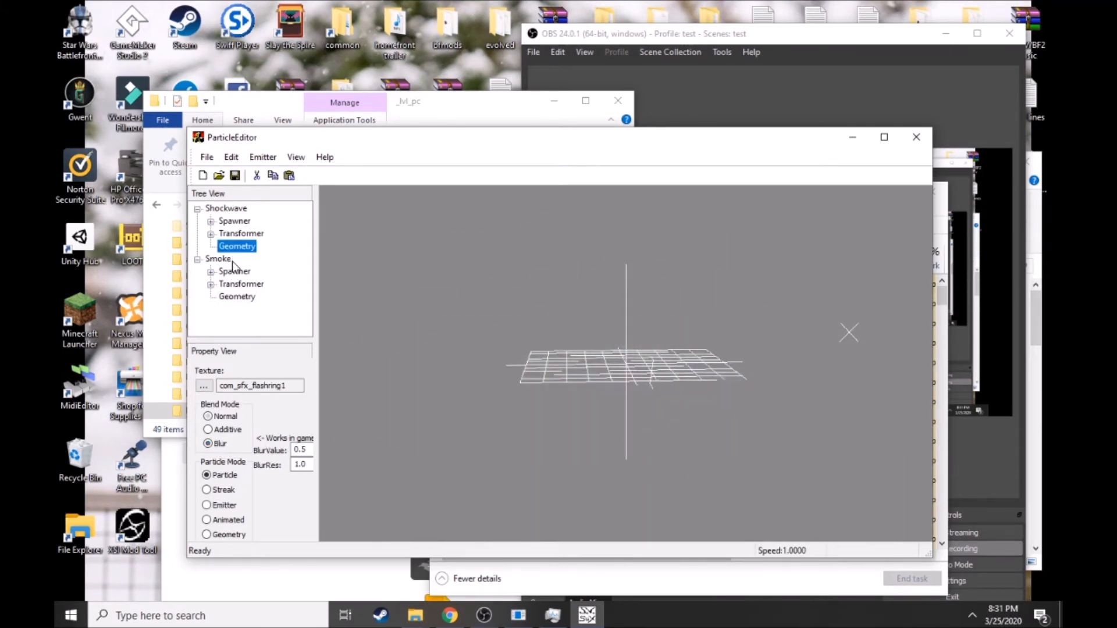
click(208, 443)
drag(527, 417, 665, 339)
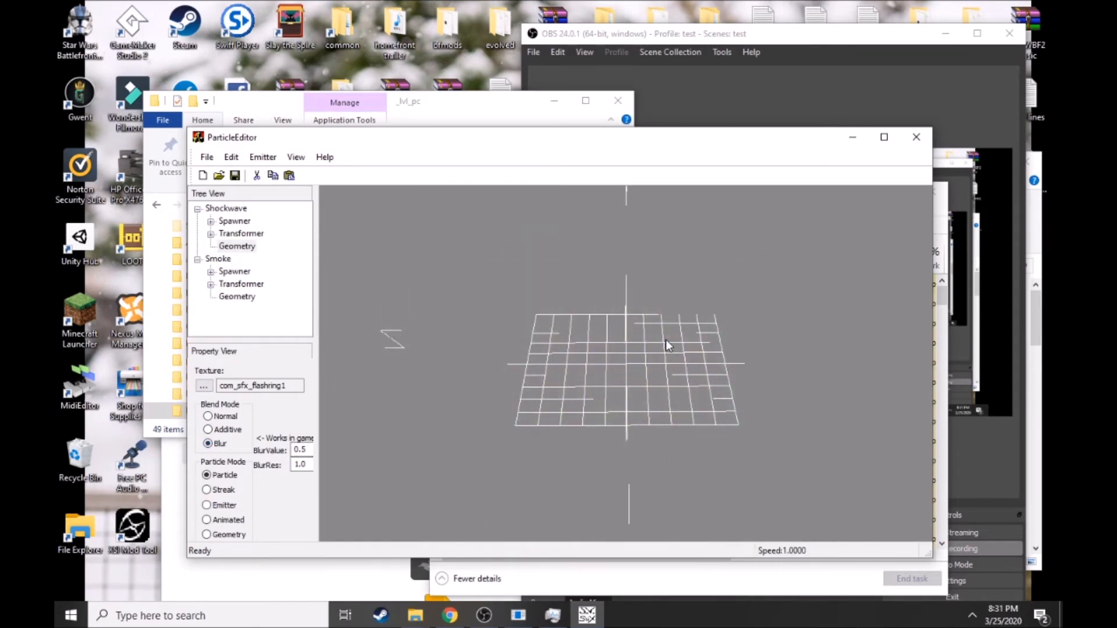
- Move ParticleEditor aside, bring up the File Explorer window of data_ZZX's common effects folder and look through its files
drag(532, 137, 790, 150)
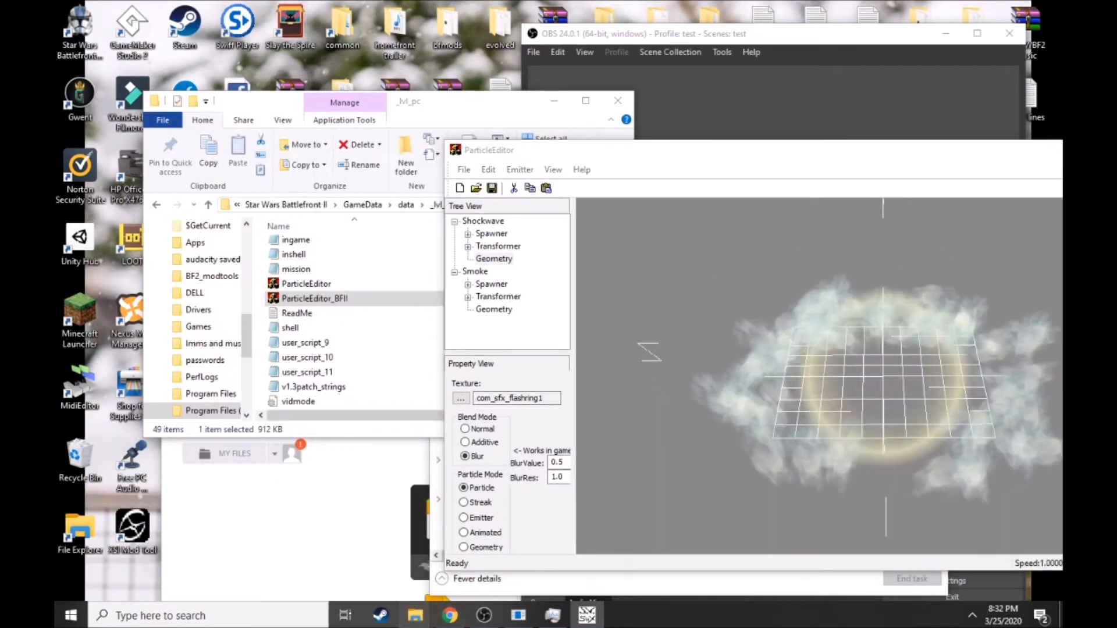
mouse_move(414, 615)
click(260, 563)
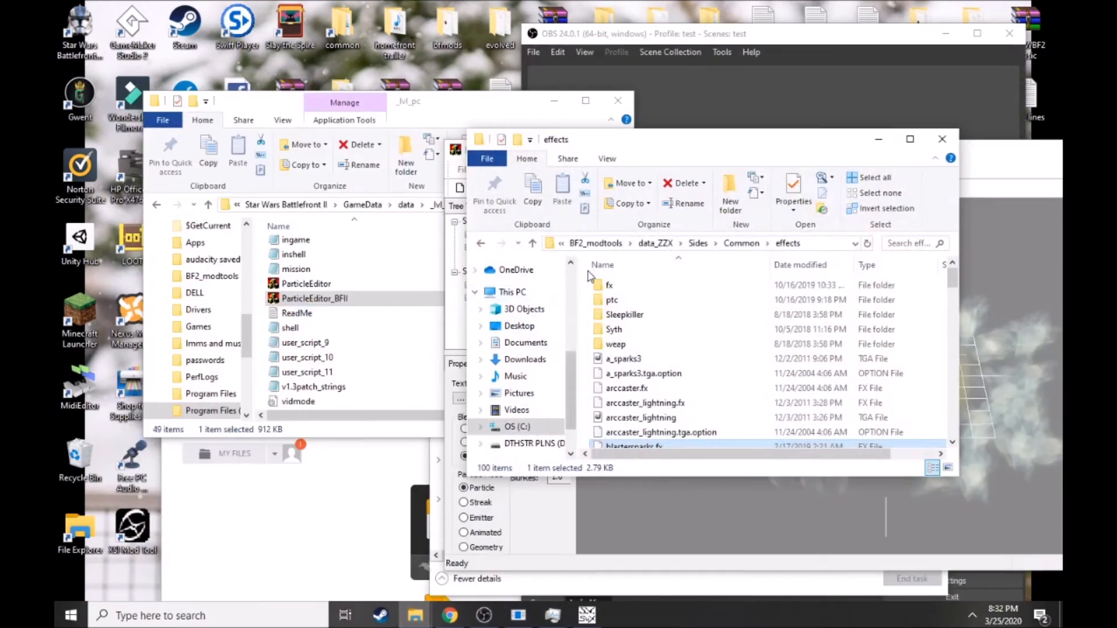
drag(684, 146, 367, 93)
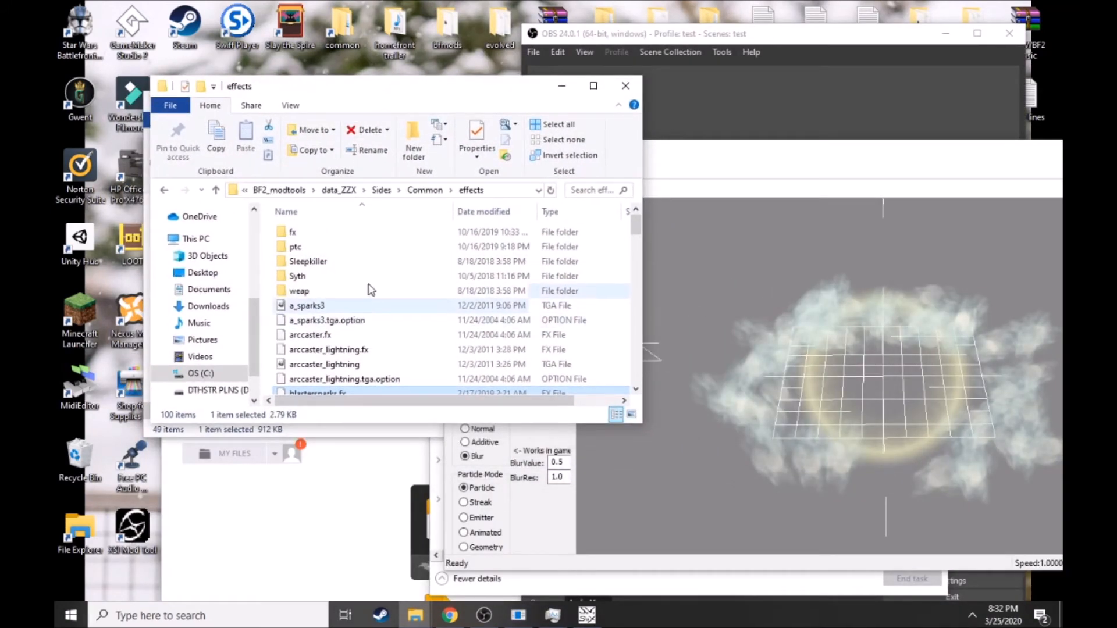
scroll(423, 340, down, 2)
scroll(416, 344, down, 2)
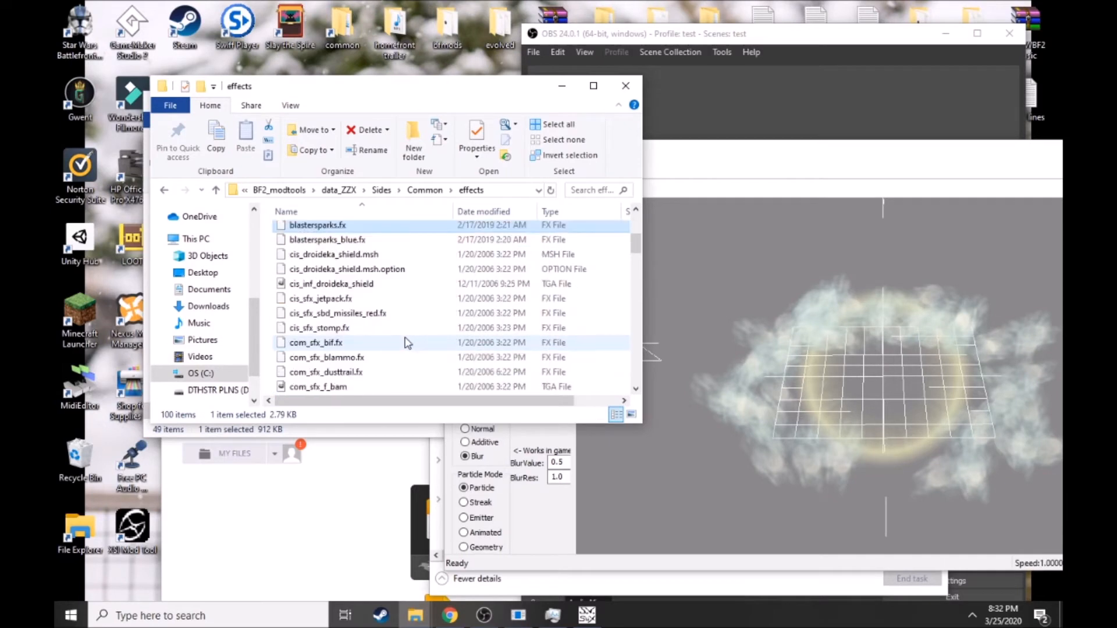
scroll(409, 344, up, 4)
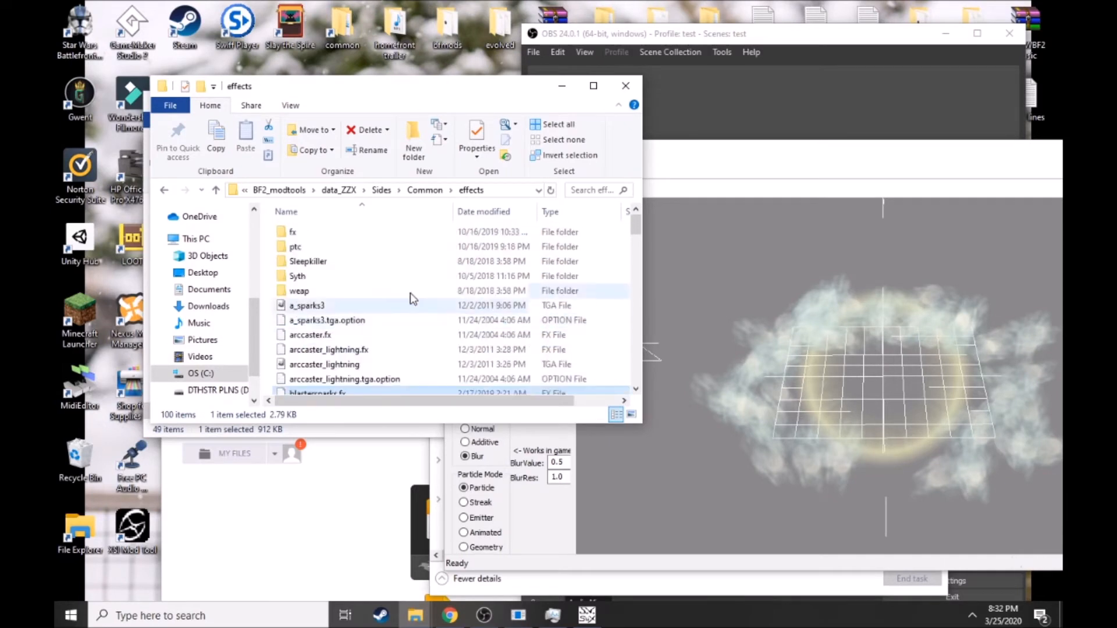
- Navigate from the data_ZZX effects folder to BF2_modtools\data_FVV\Sides\imp\effects
click(382, 191)
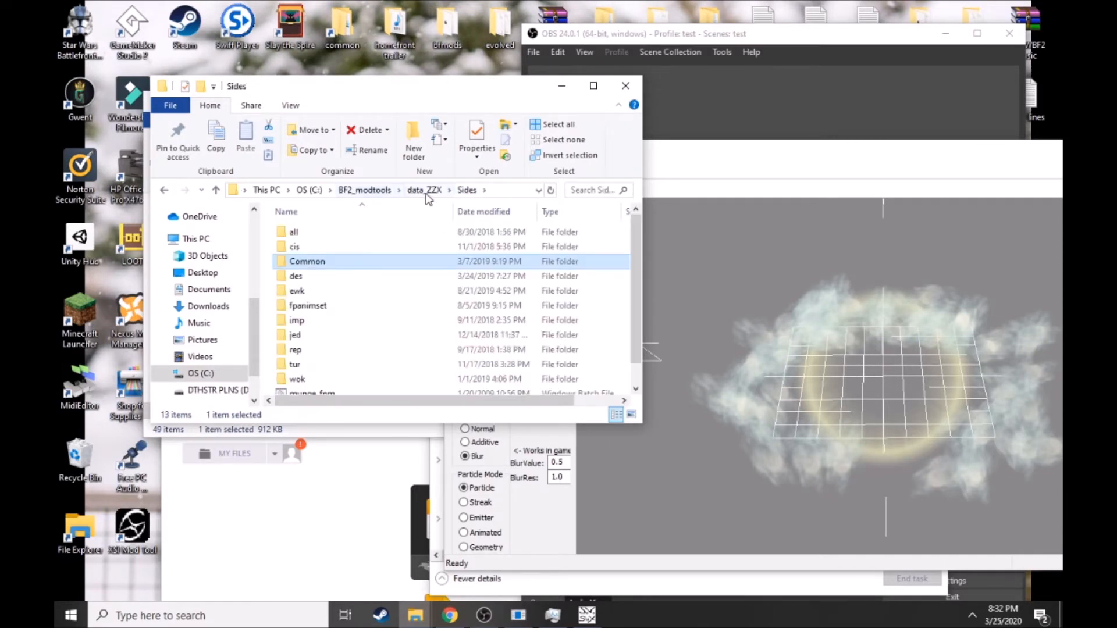
click(365, 190)
double_click(314, 320)
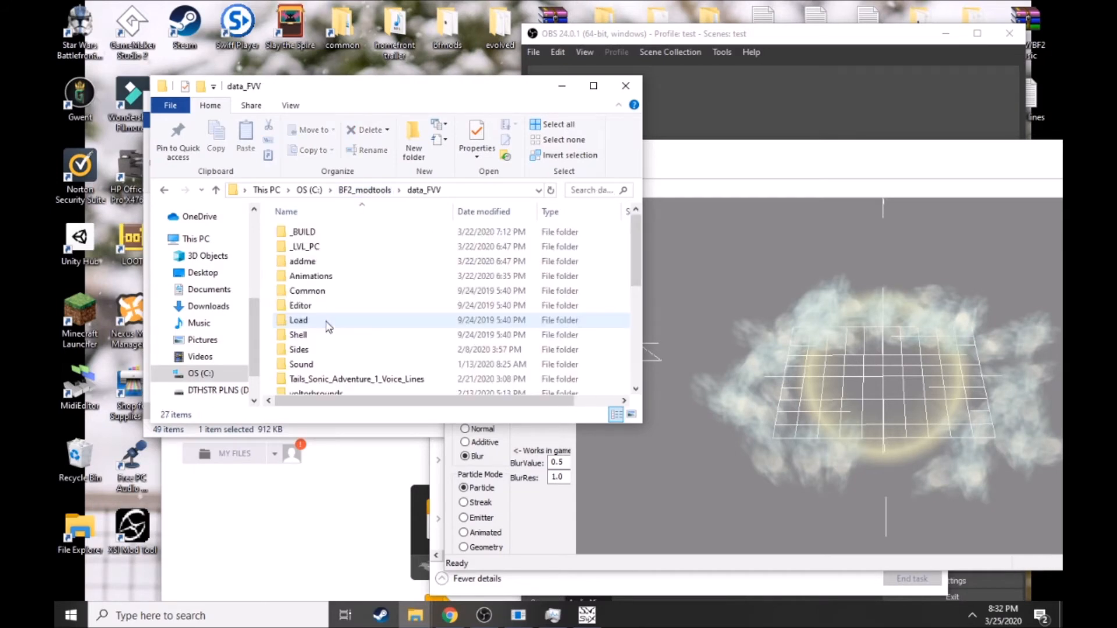
double_click(314, 351)
double_click(315, 260)
double_click(302, 232)
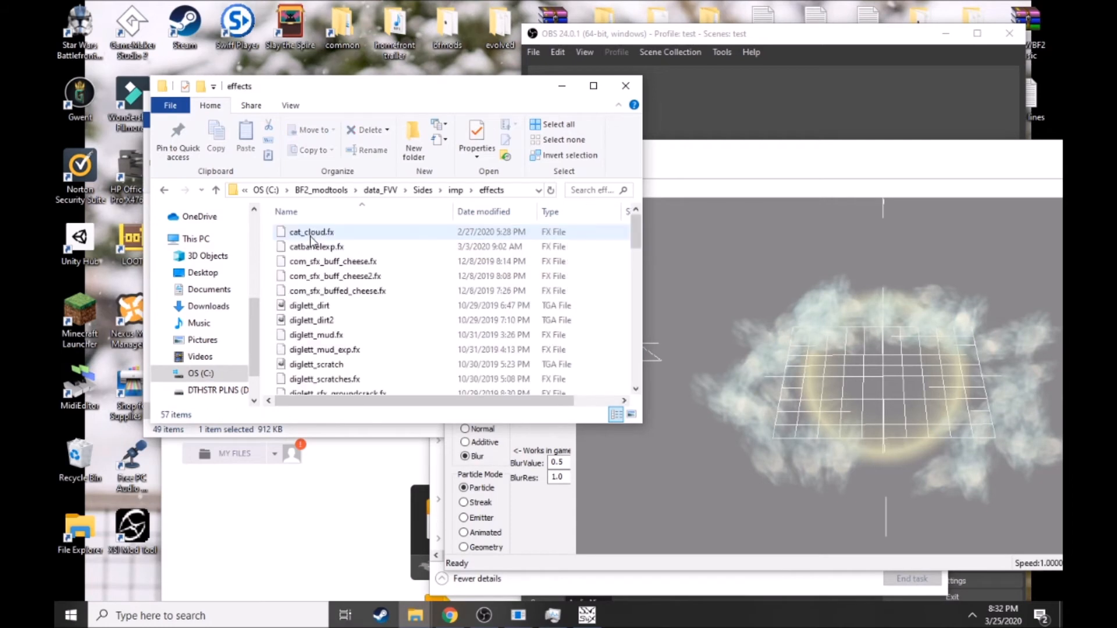
- Open niko_push.fx as text in Notepad and go to its "Smoke" ParticleEmitter block
scroll(319, 289, down, 5)
scroll(319, 289, down, 7)
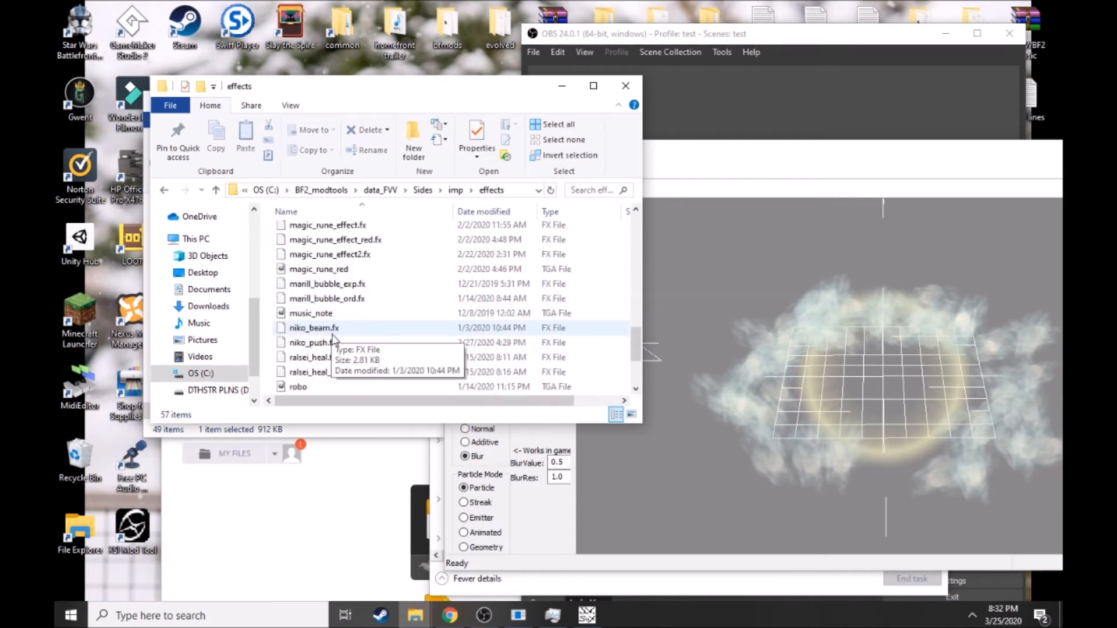
double_click(327, 343)
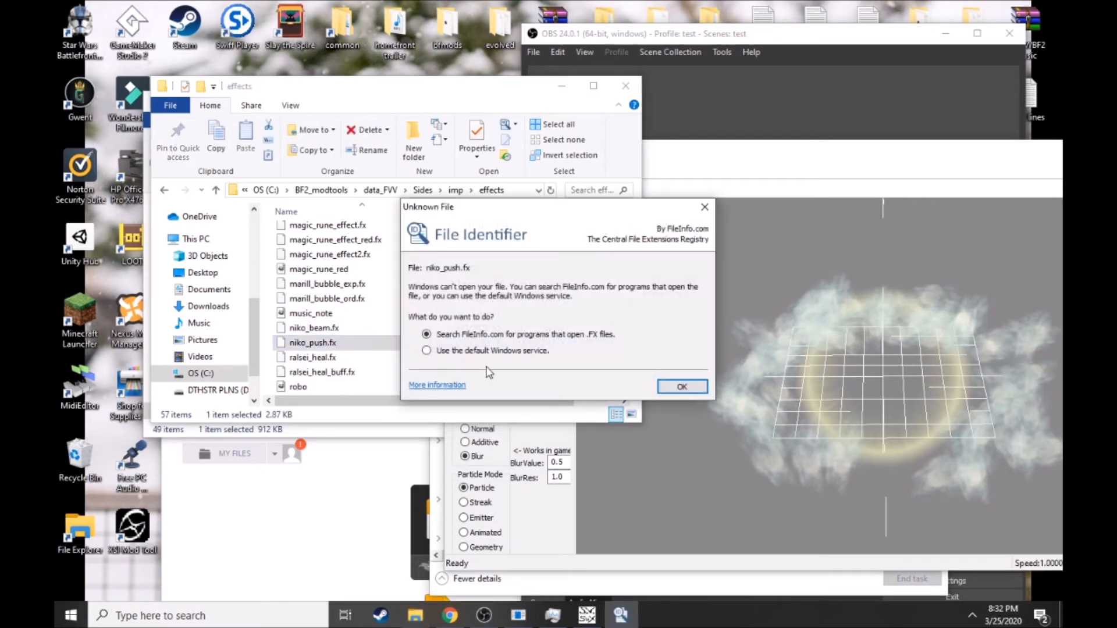
click(659, 390)
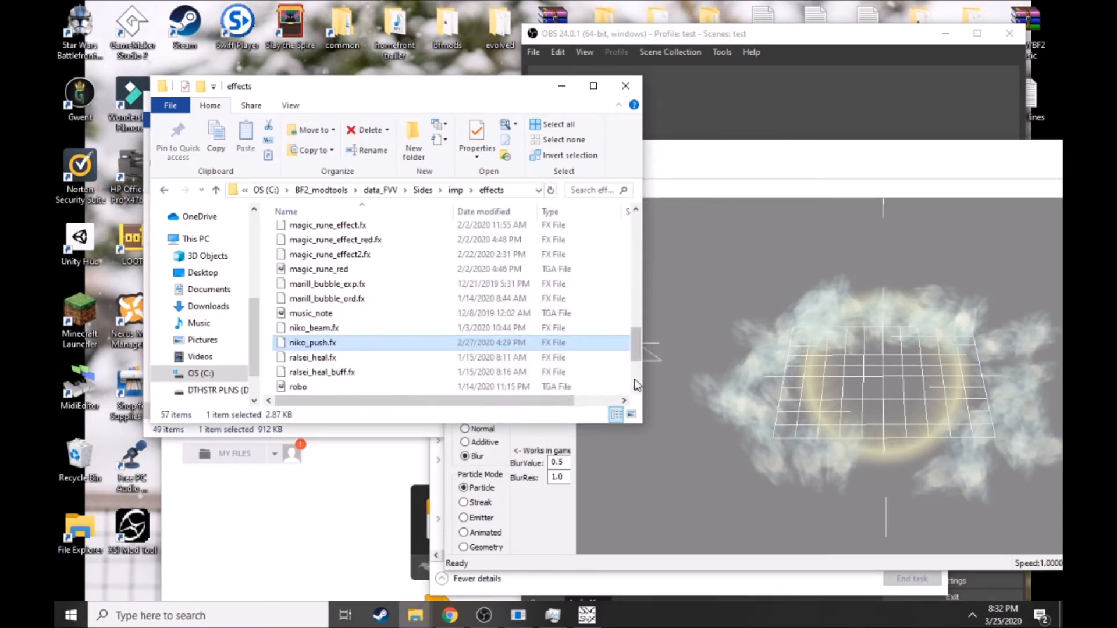
double_click(519, 284)
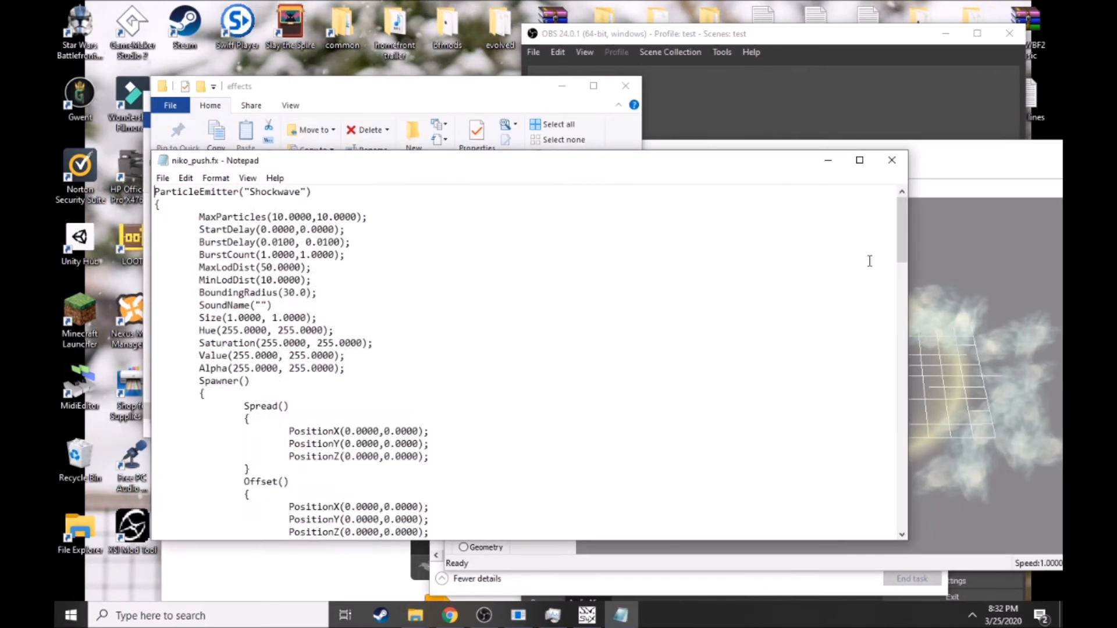
mouse_move(903, 239)
mouse_down()
mouse_move(902, 257)
mouse_move(903, 235)
mouse_up()
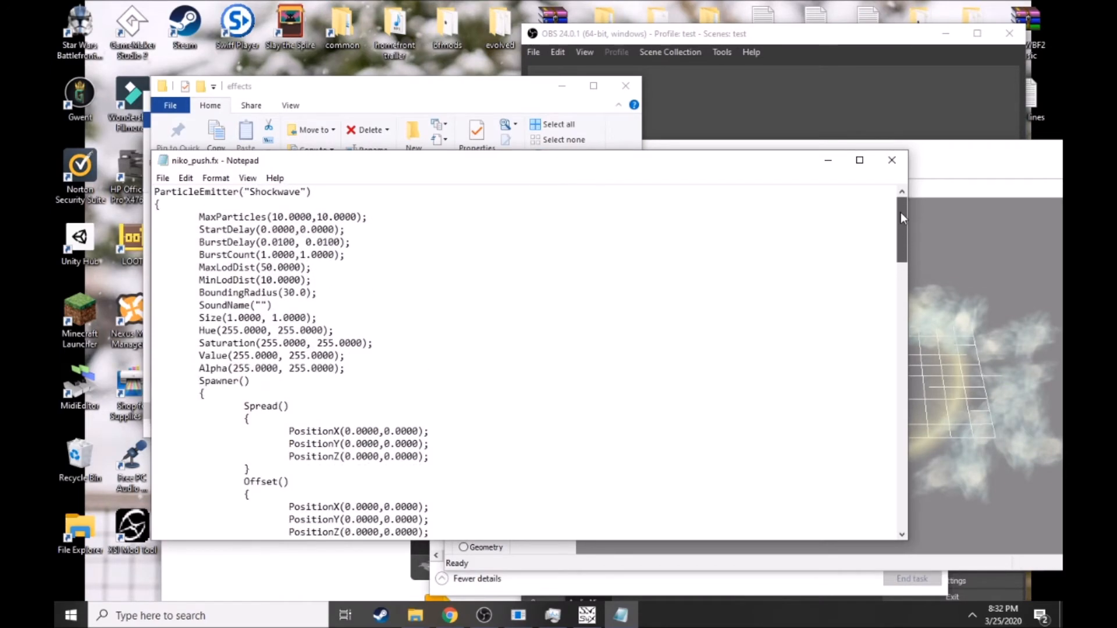
drag(900, 221, 875, 386)
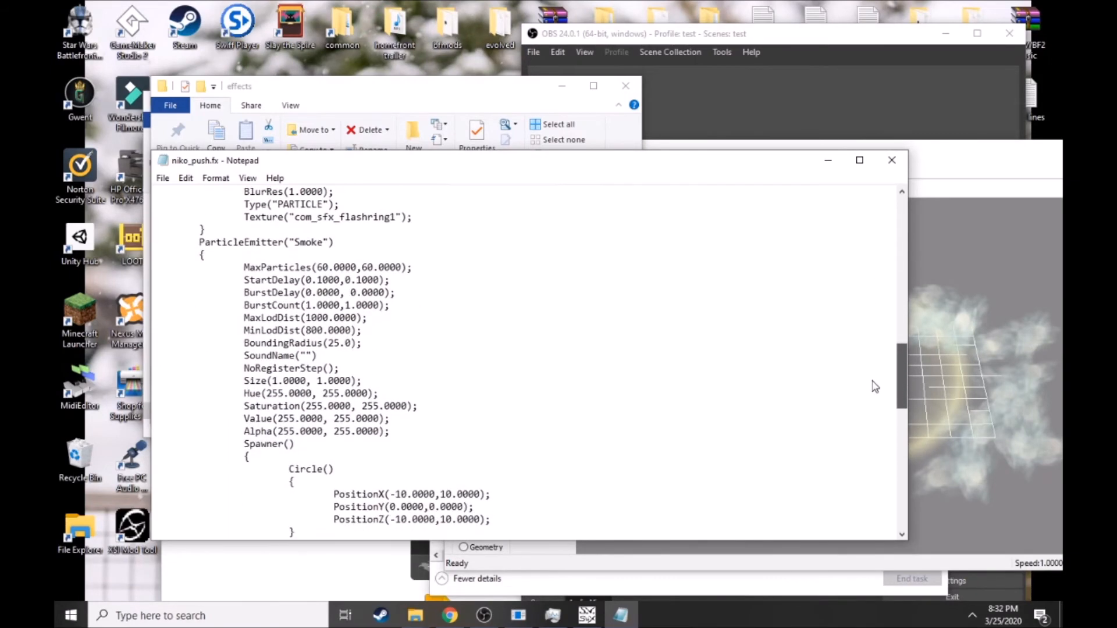
- Compare the Smoke emitter's Geometry block at the end of niko_push.fx with the Geometry settings in ParticleEditor
scroll(688, 321, down, 18)
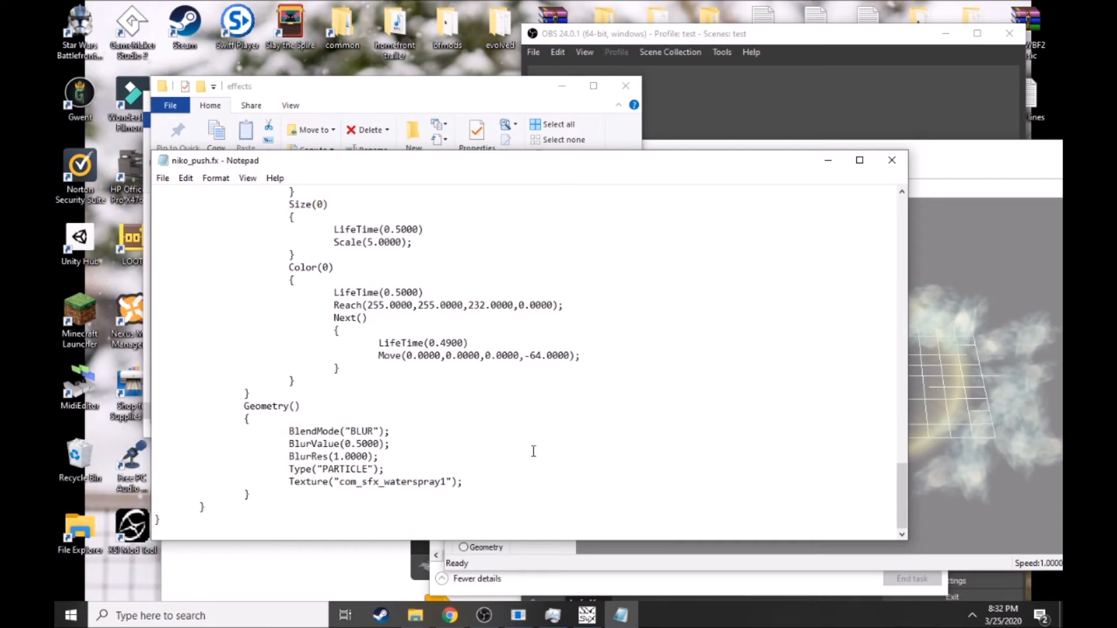
drag(912, 150, 767, 127)
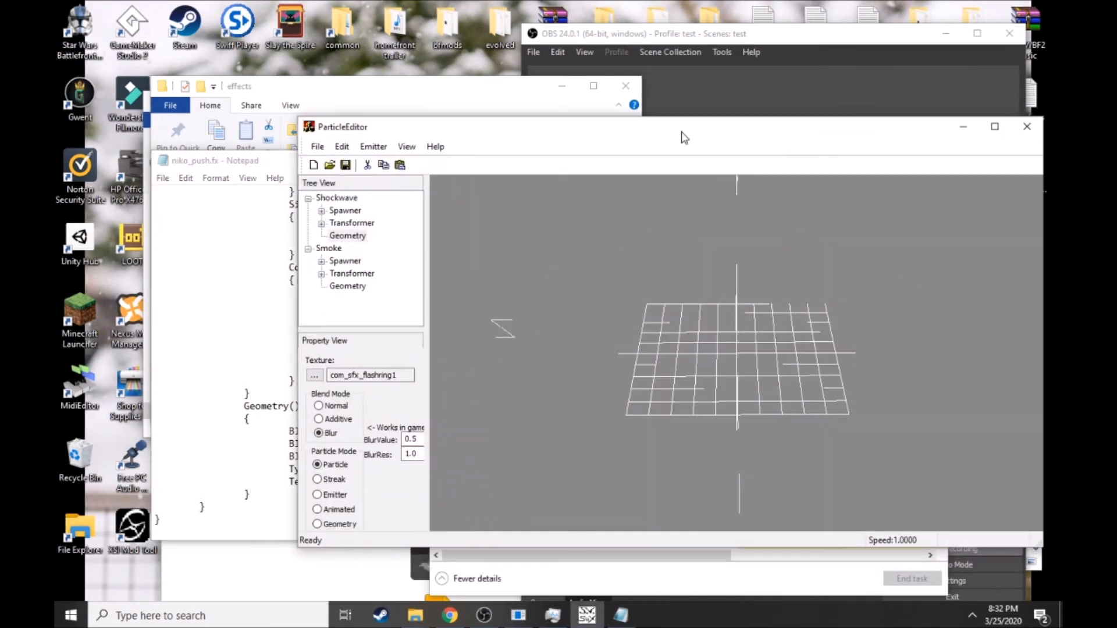
click(272, 163)
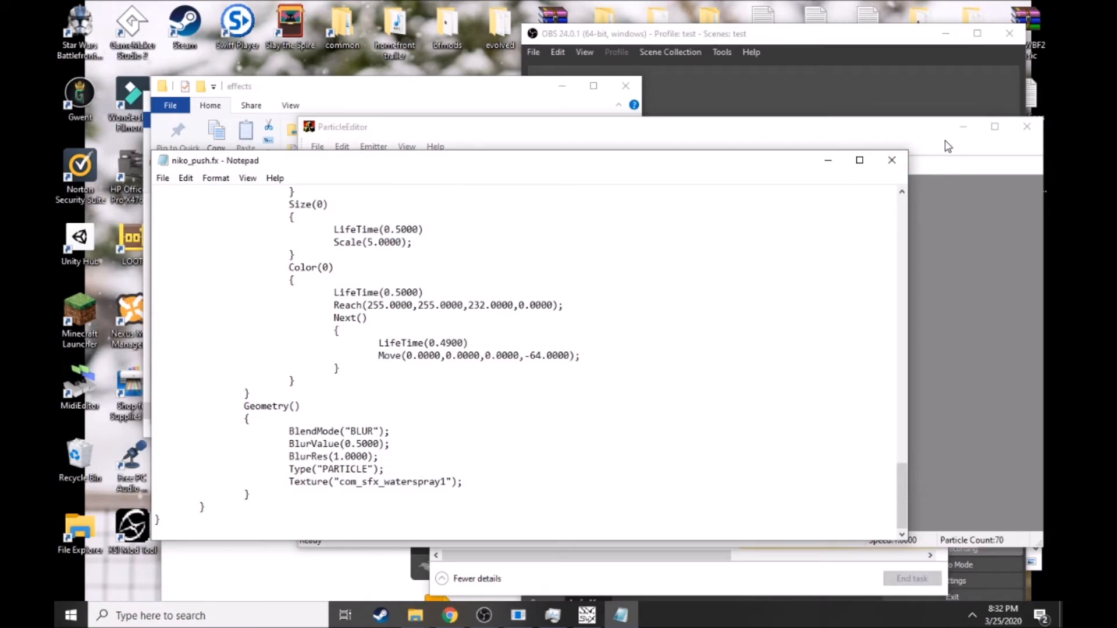
drag(492, 485, 166, 409)
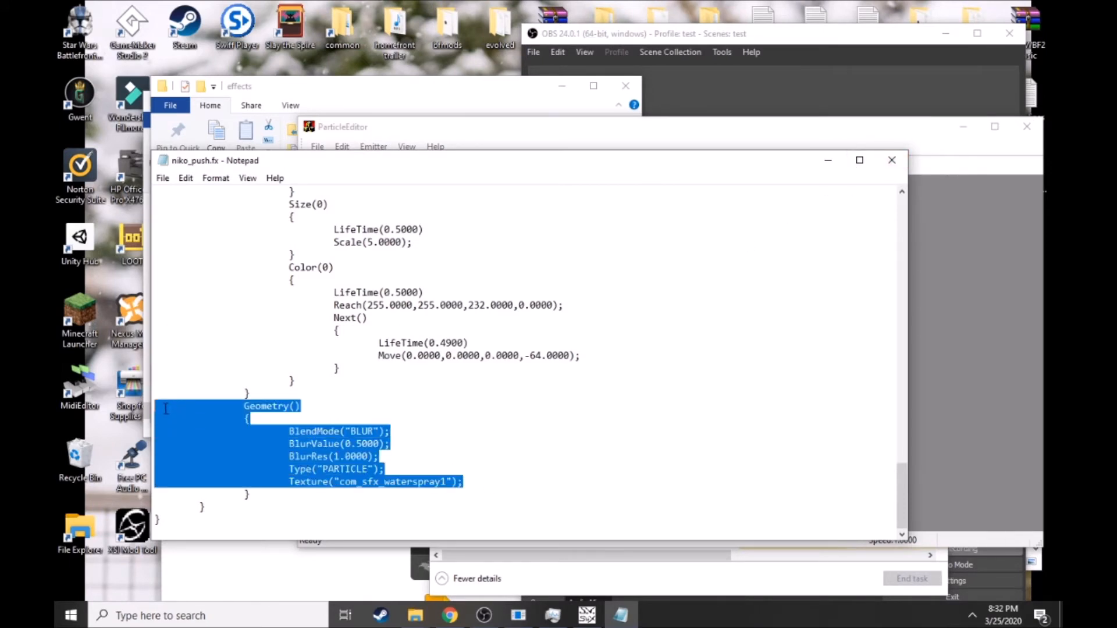
click(941, 186)
click(348, 235)
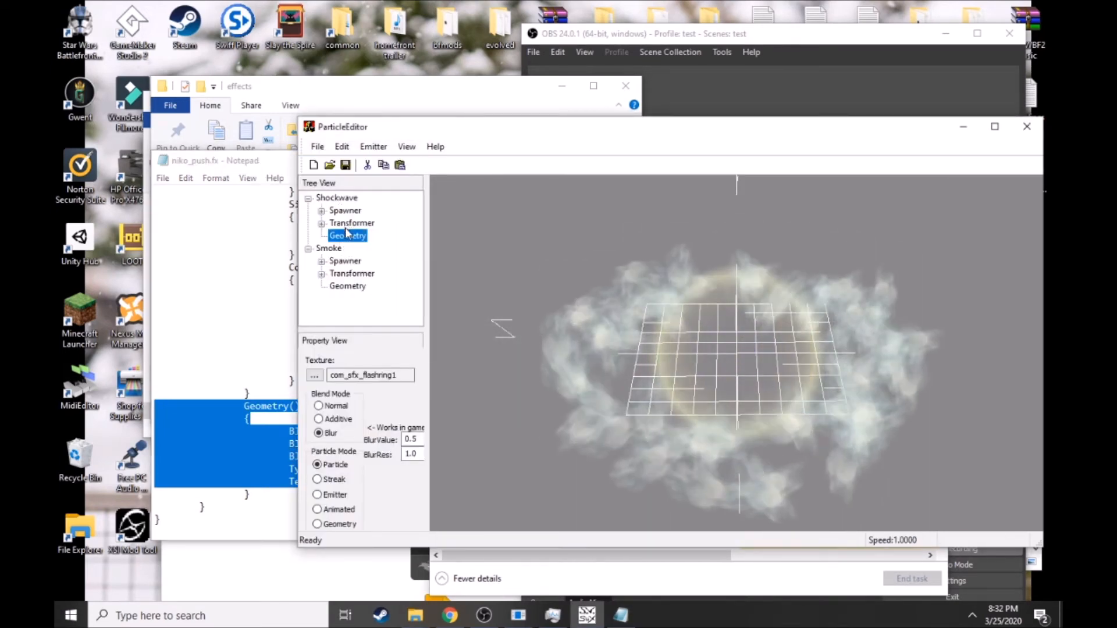
- Bring the niko_push.fx text forward and highlight the Geometry blocks of both the Shockwave and Smoke emitters
drag(278, 166, 239, 132)
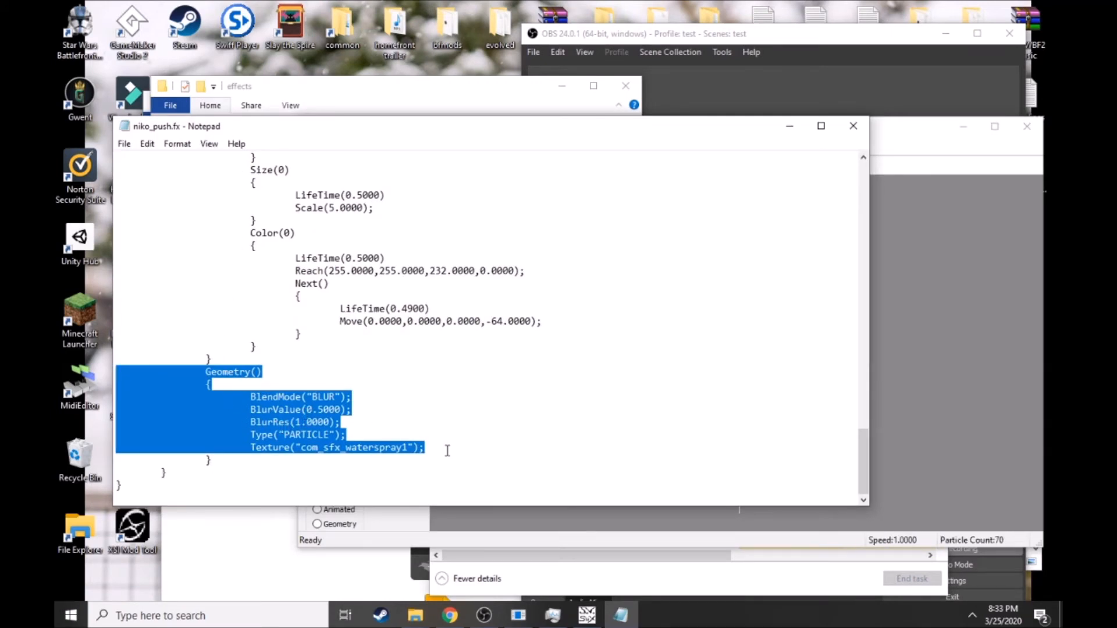
drag(434, 447, 136, 374)
scroll(266, 390, up, 10)
scroll(244, 409, down, 10)
drag(861, 458, 868, 314)
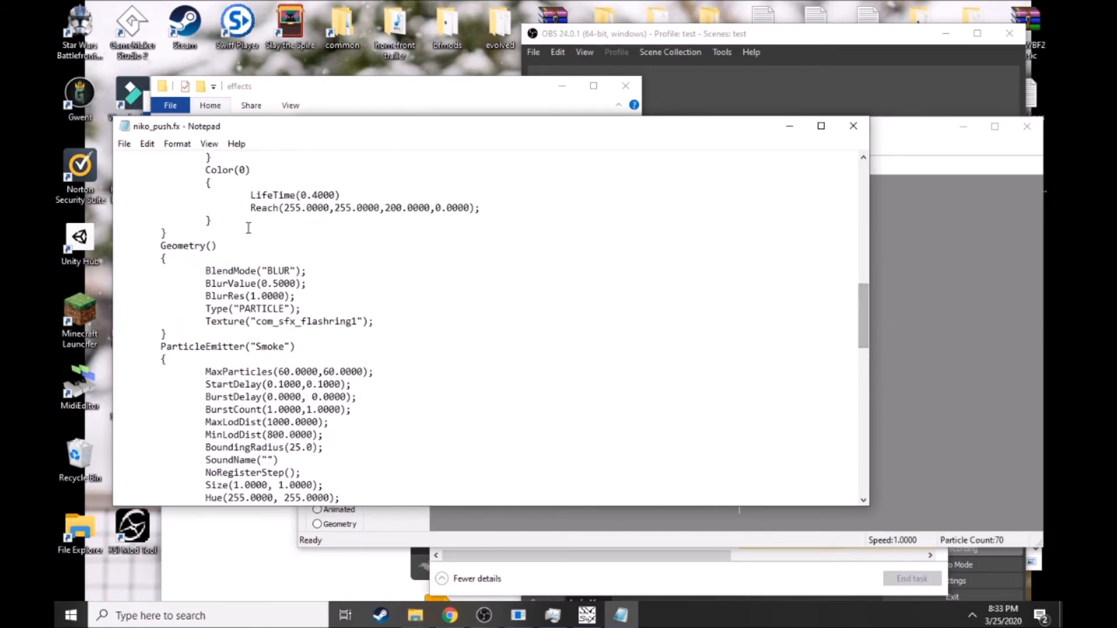
drag(188, 254, 464, 328)
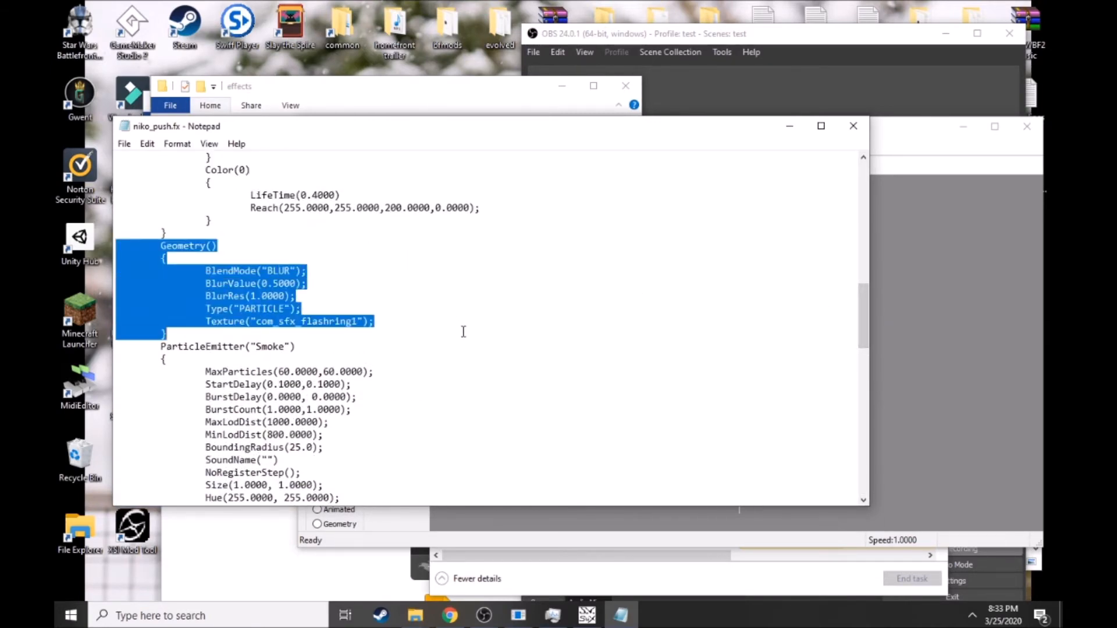
drag(864, 306, 843, 479)
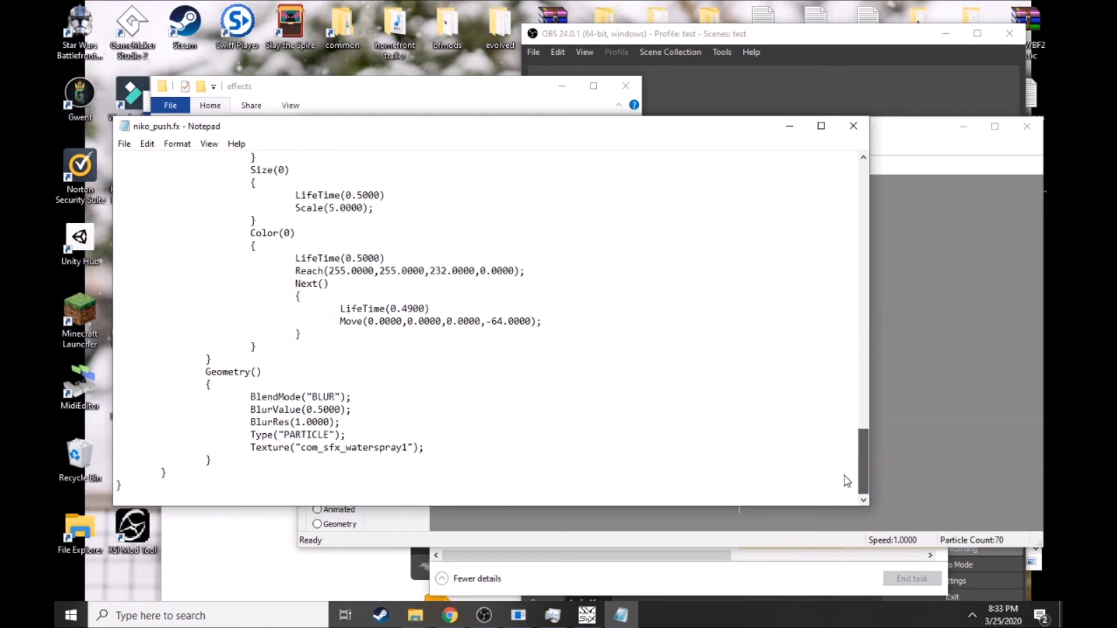
drag(163, 371, 479, 461)
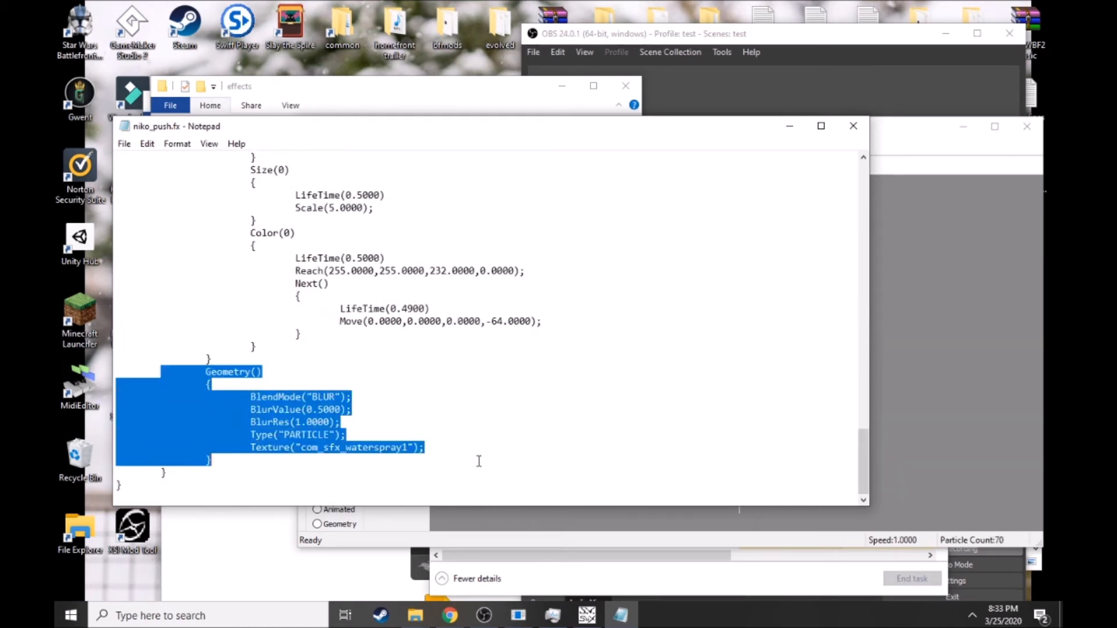
mouse_move(868, 468)
mouse_down()
mouse_move(871, 270)
mouse_move(870, 454)
mouse_move(856, 474)
mouse_up()
- Copy and delete the Smoke emitter's Geometry block, paste it back in the same place and remove the extra blank line
click(187, 374)
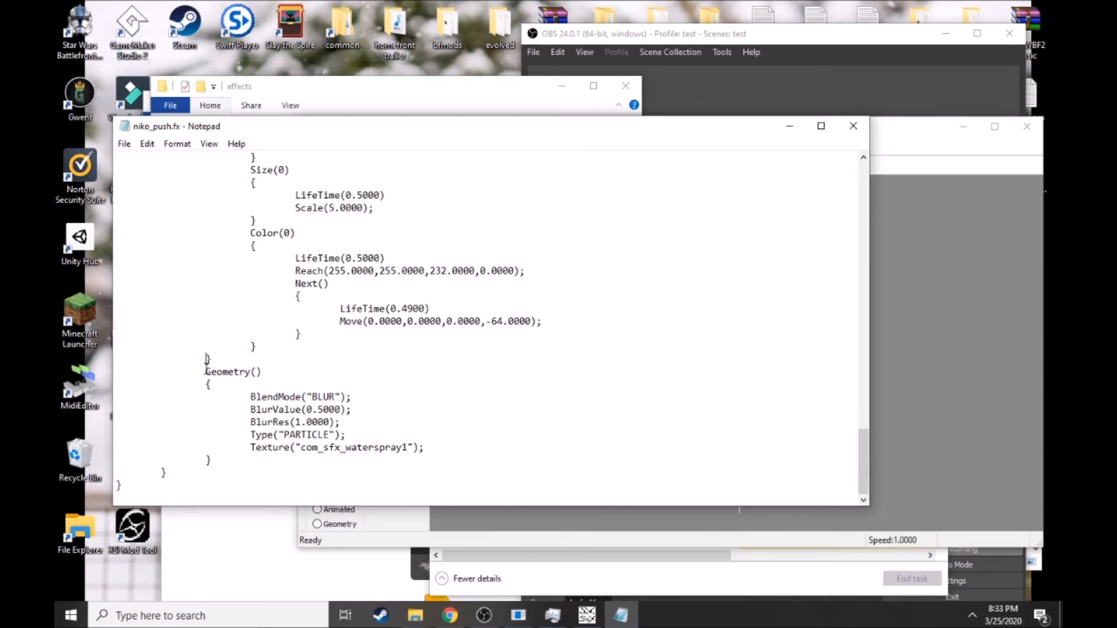
drag(205, 372, 393, 459)
key(ctrl+c)
key(Delete)
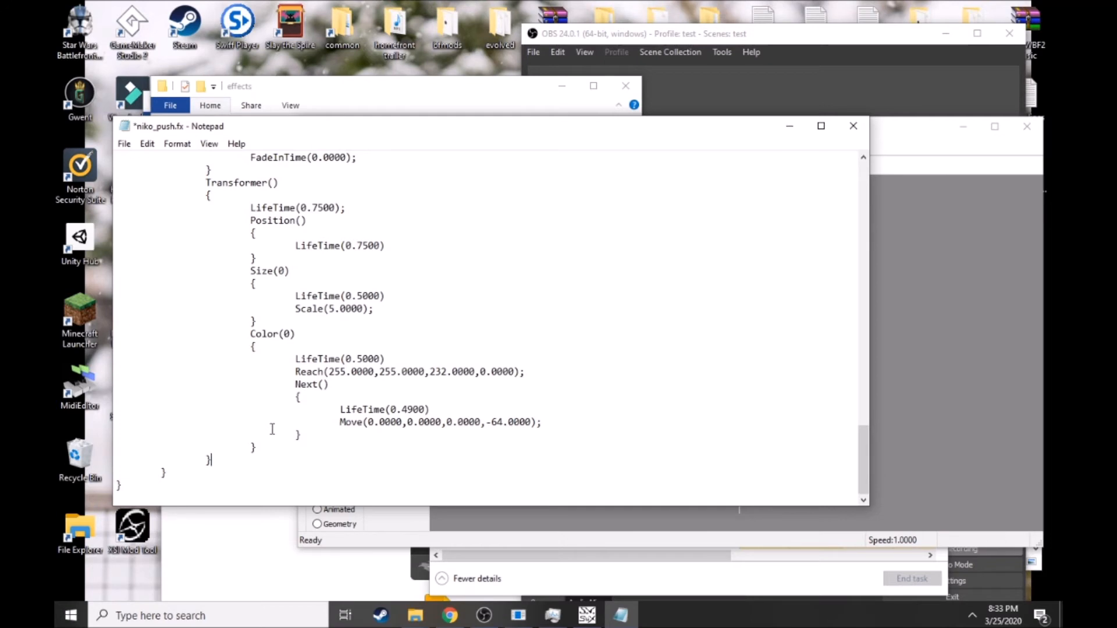
key(ctrl+v)
scroll(263, 417, down, 1)
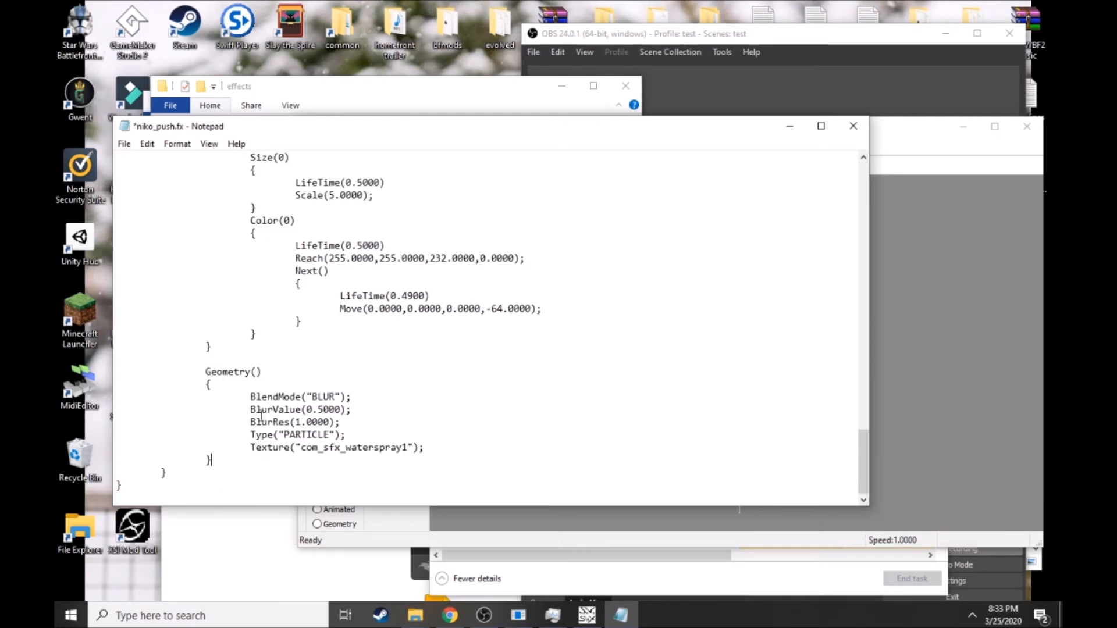
key(BackSpace)
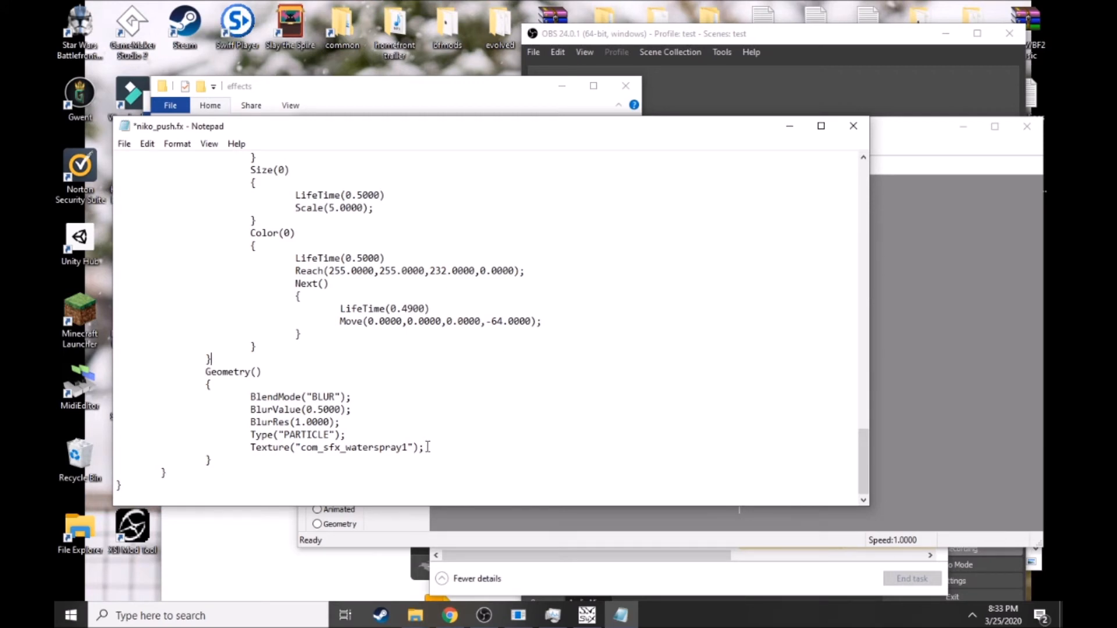
- Close niko_push.fx without saving and view the effect in ParticleEditor from different angles
click(853, 126)
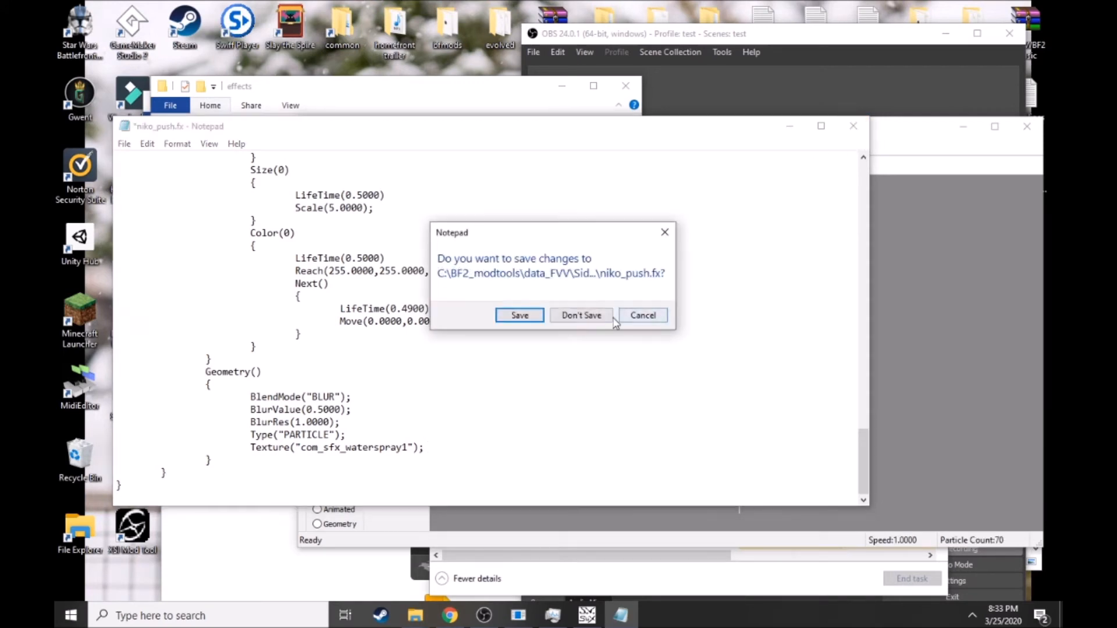
click(580, 316)
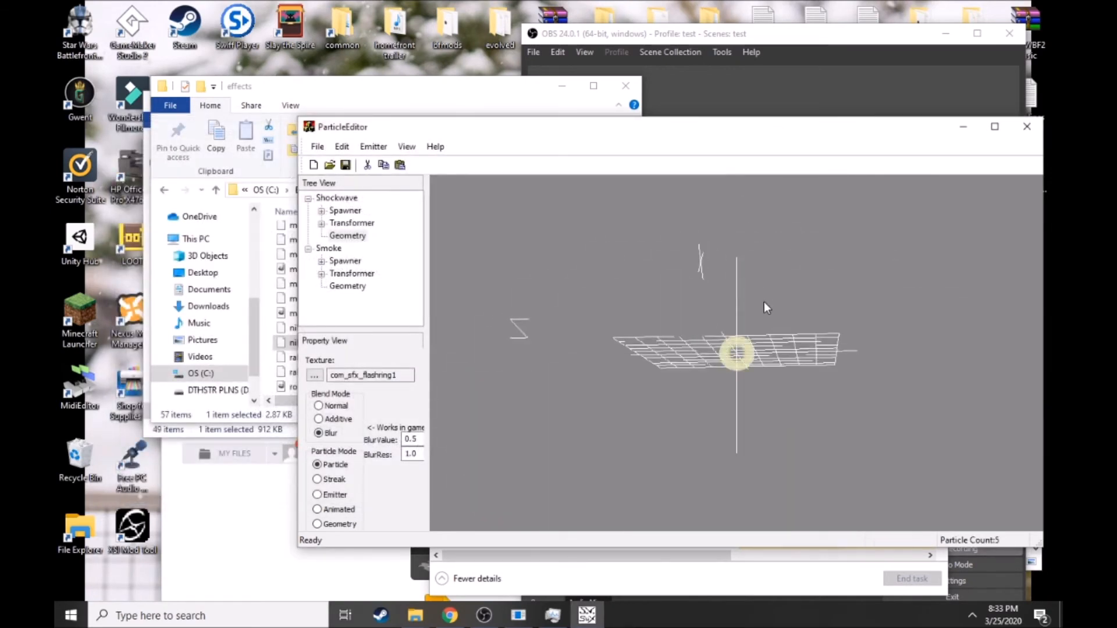
drag(731, 311, 731, 319)
right_drag(730, 319, 734, 355)
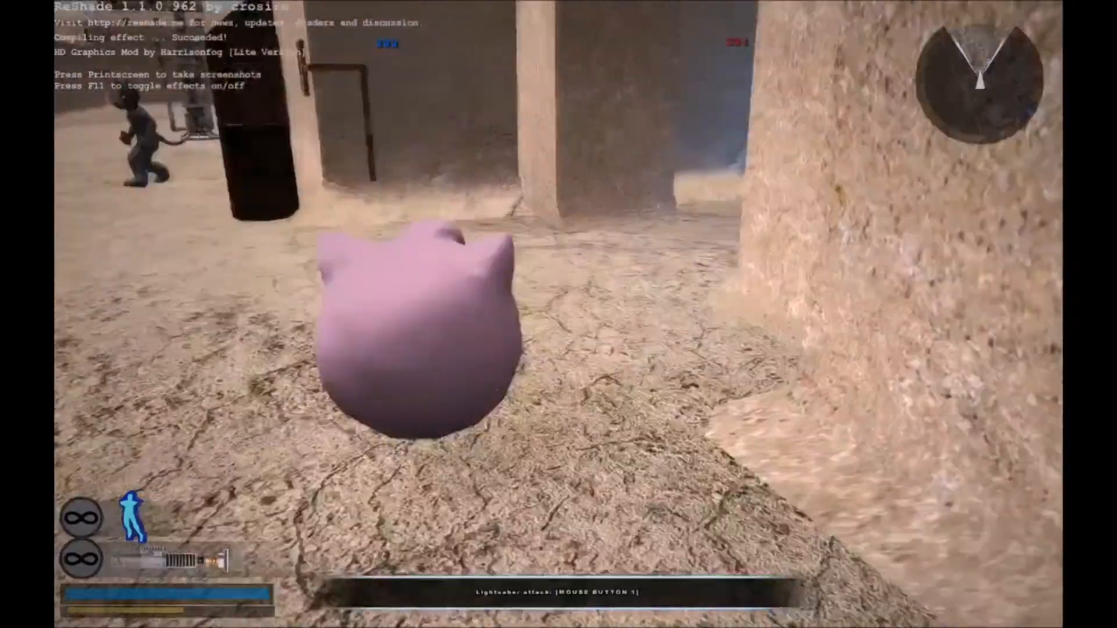
- Switch to the game, change the soldier class to Imperial Officer at the command post and walk forward with it
key(w)
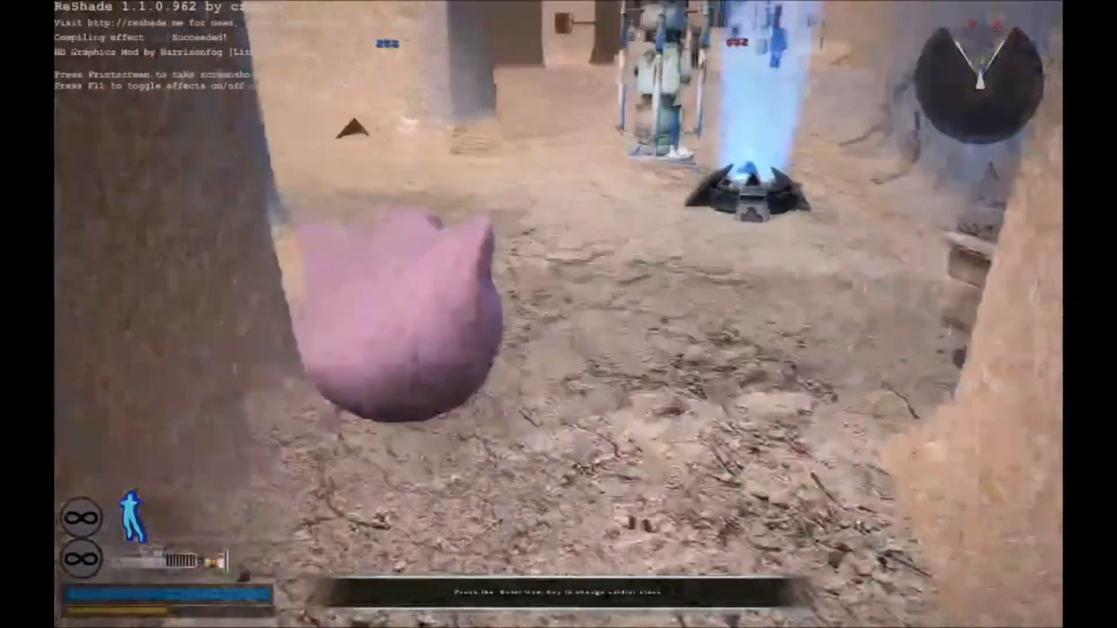
key(e)
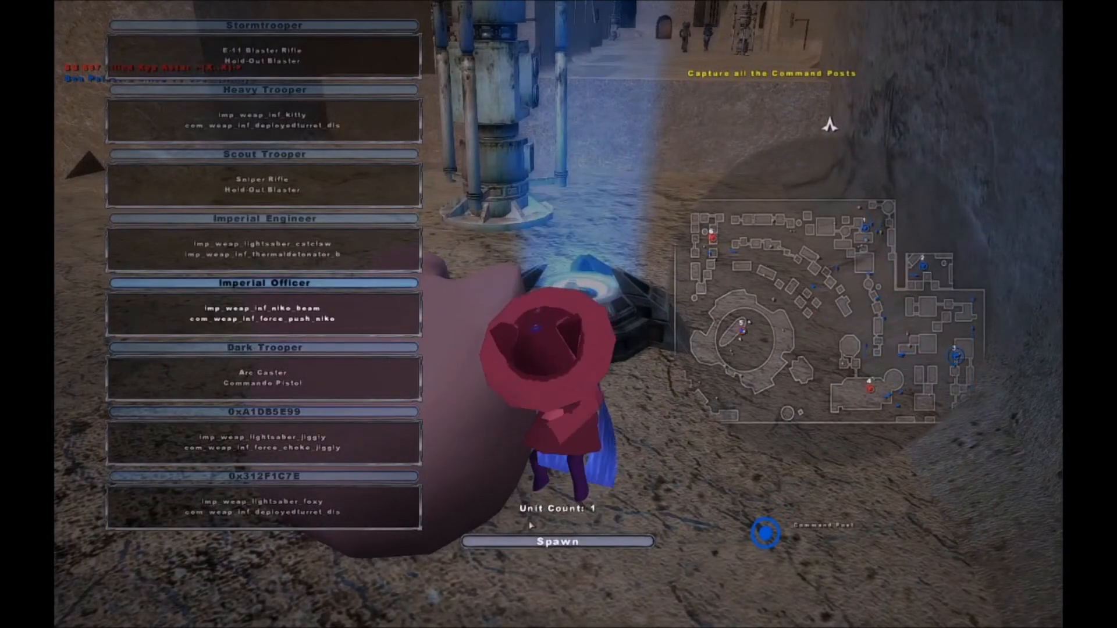
click(292, 276)
key(w)
key(w)
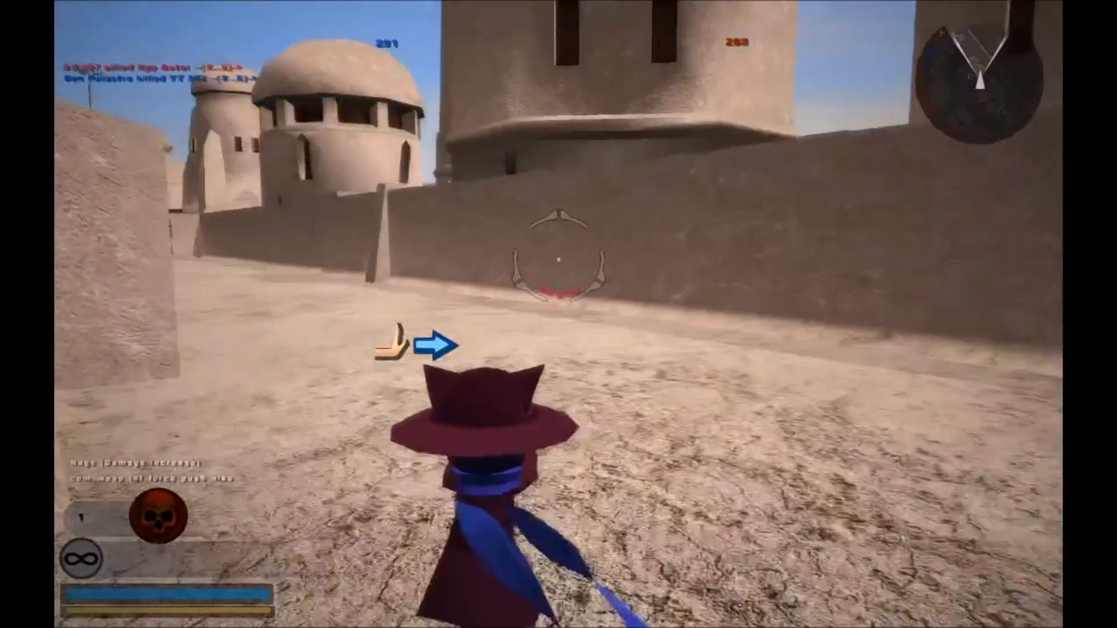
key(w)
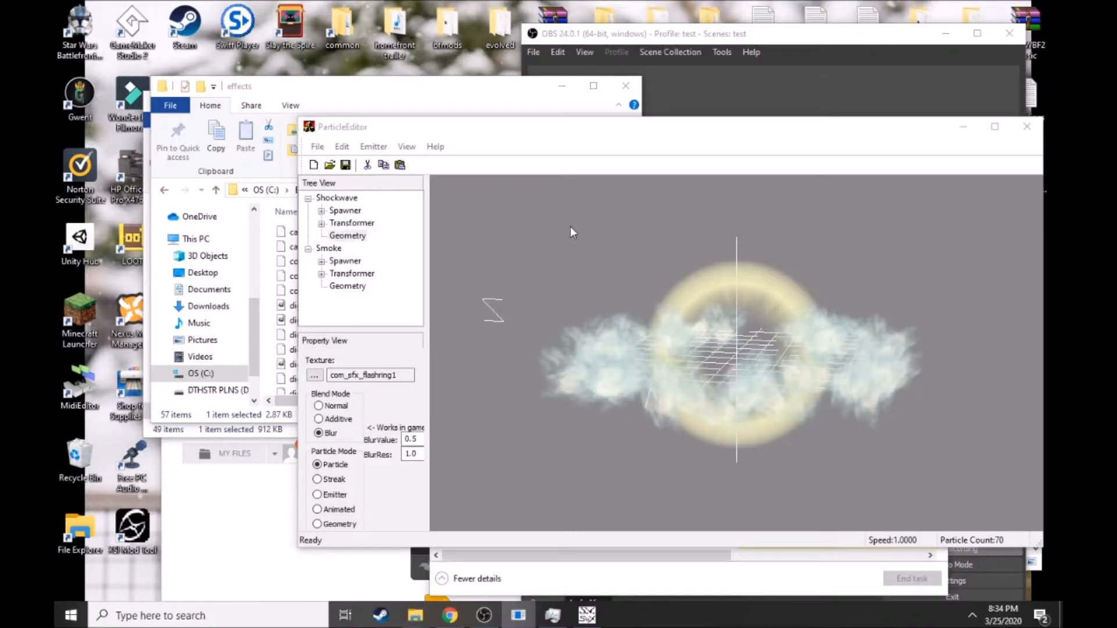
- Close ParticleEditor and stop the recording in OBS
drag(491, 128, 391, 182)
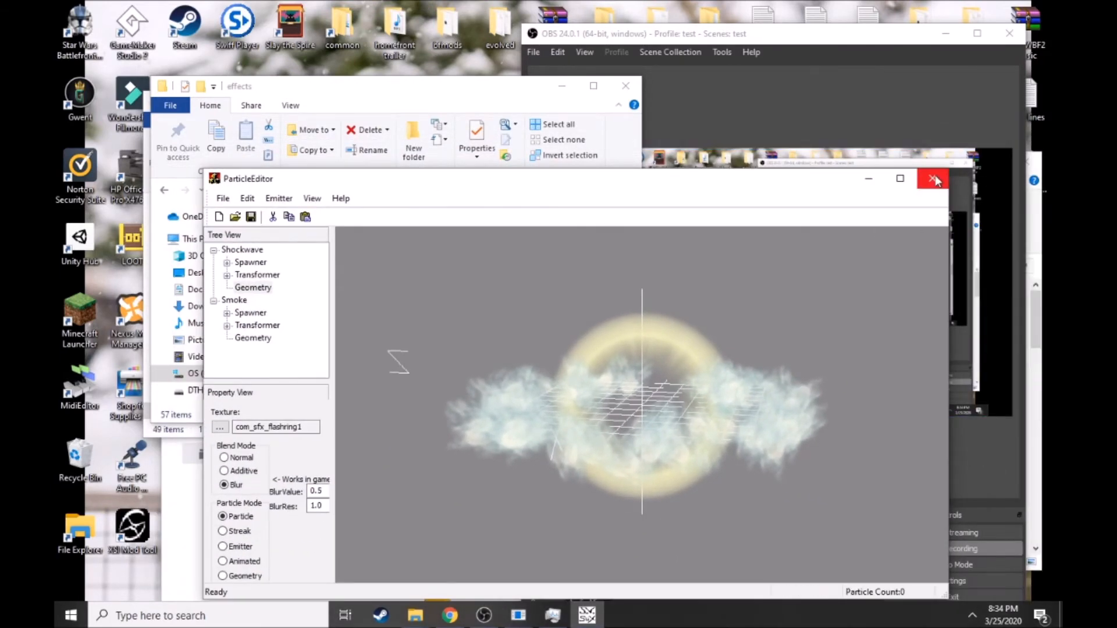
click(935, 179)
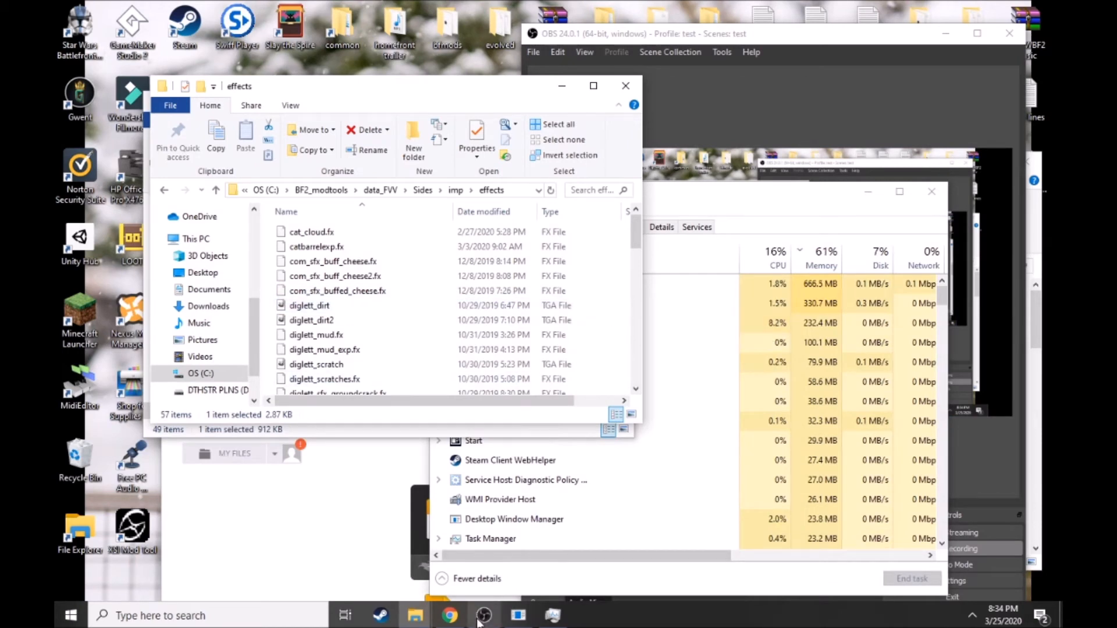
mouse_move(478, 621)
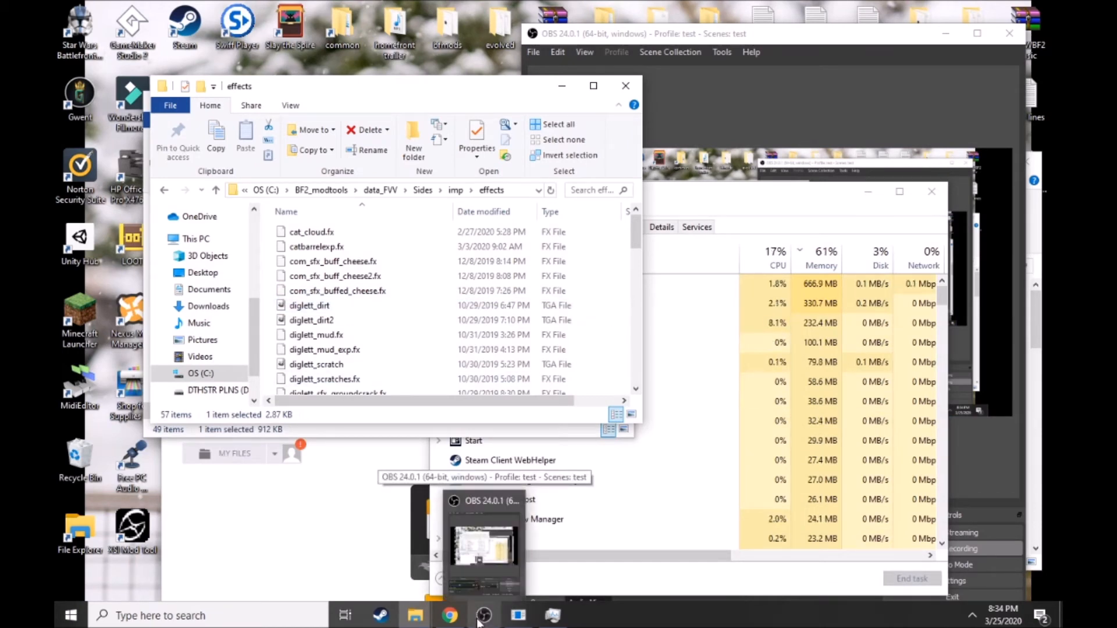
click(478, 622)
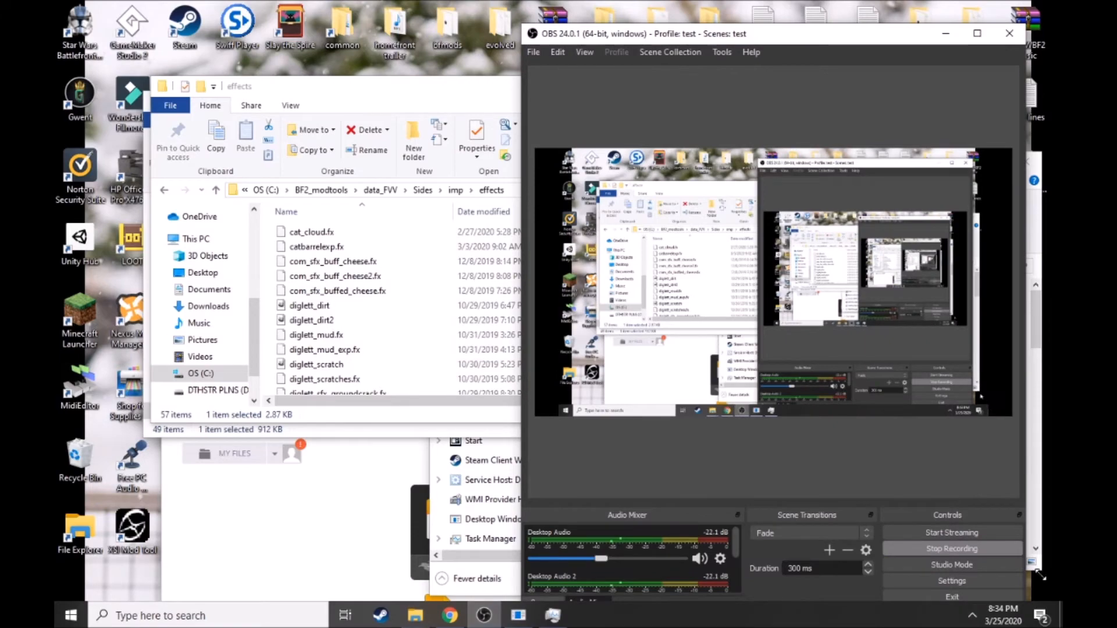
click(974, 548)
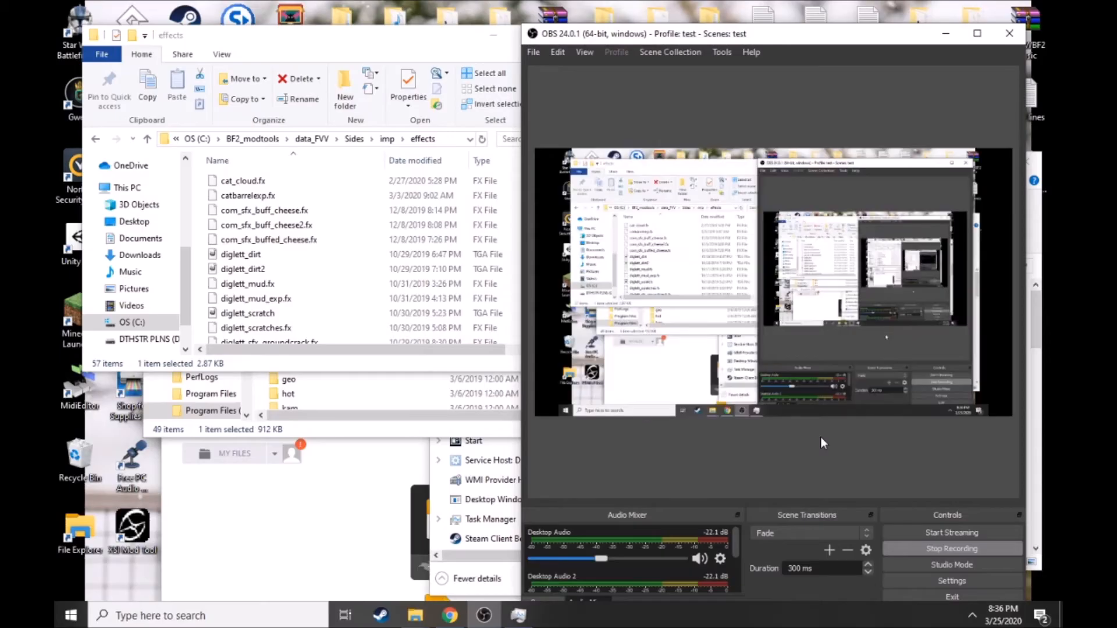
drag(399, 39, 397, 44)
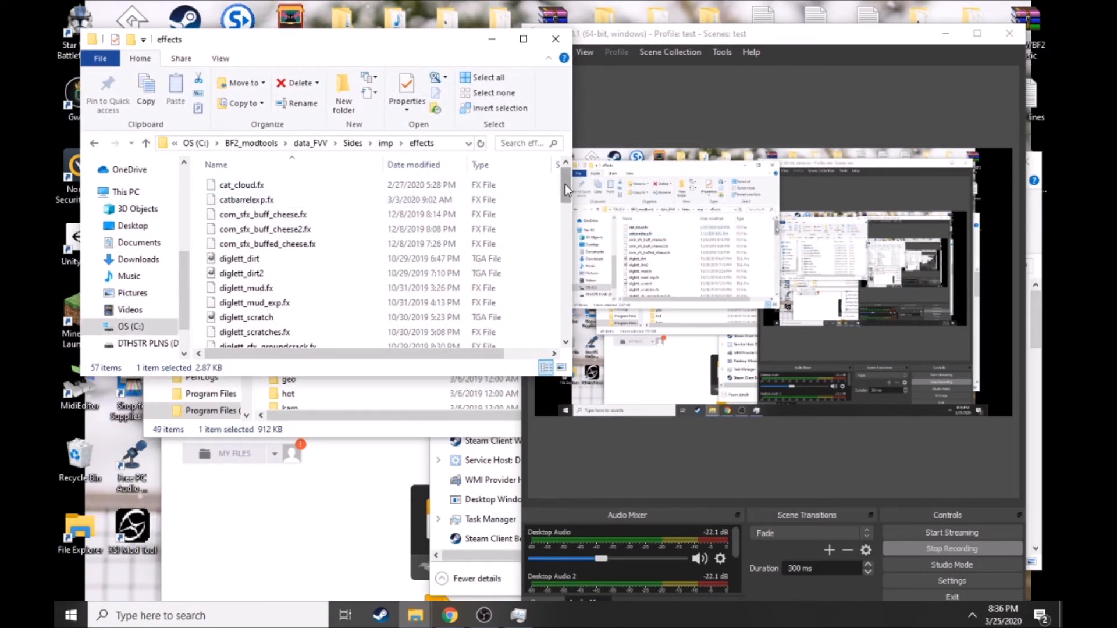
drag(565, 184, 567, 178)
drag(569, 190, 569, 190)
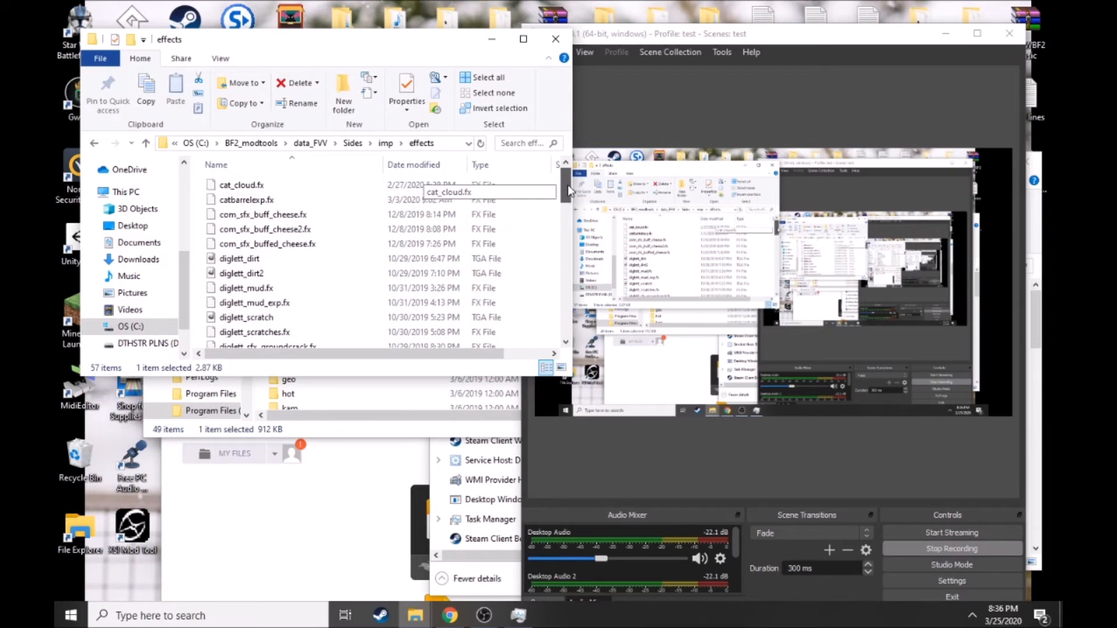
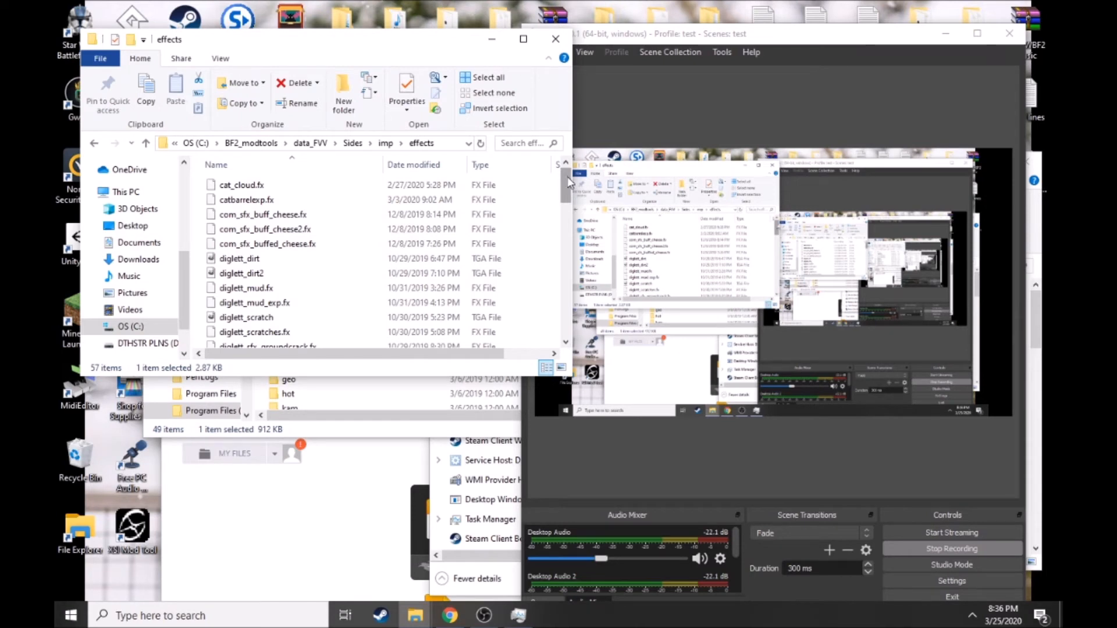
- Bring up the _lvl_pc File Explorer window and launch ParticleEditor
click(385, 143)
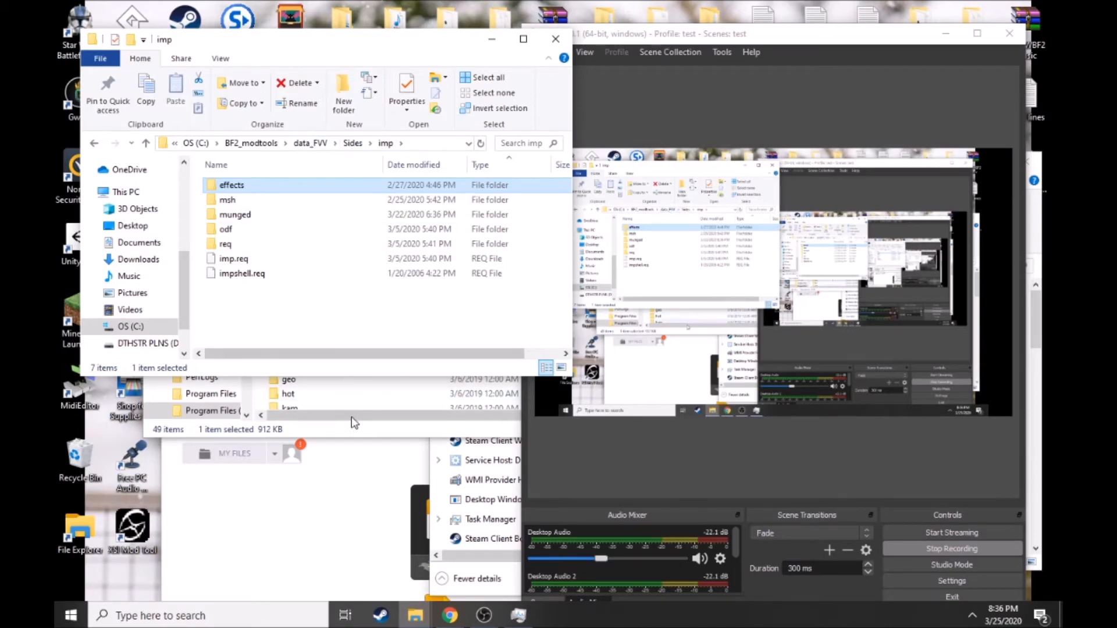
mouse_move(430, 619)
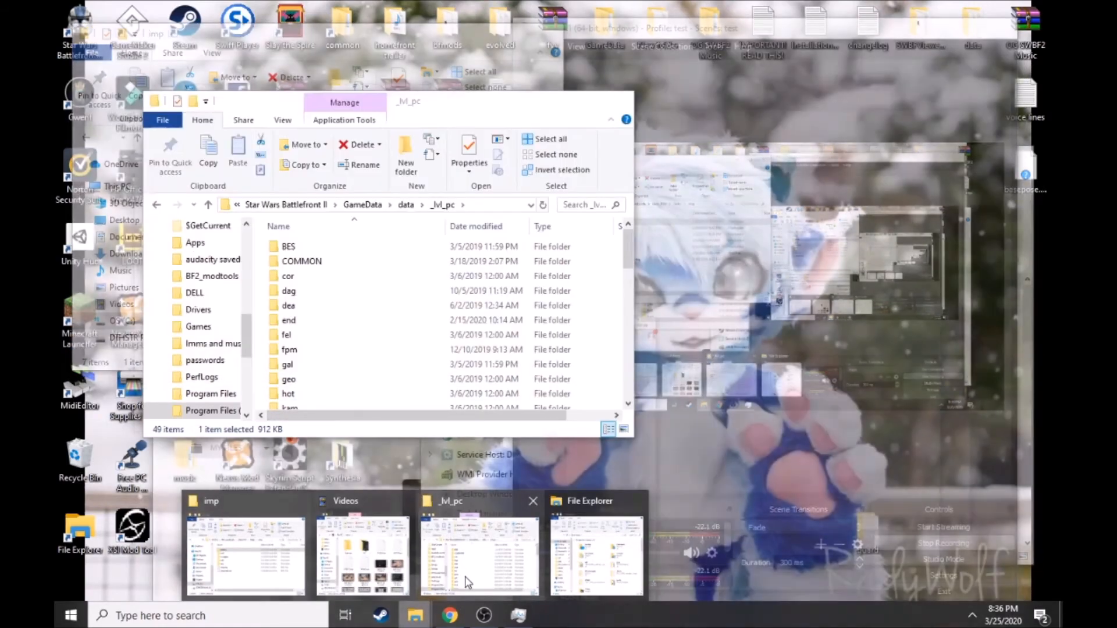
click(474, 548)
scroll(401, 351, down, 5)
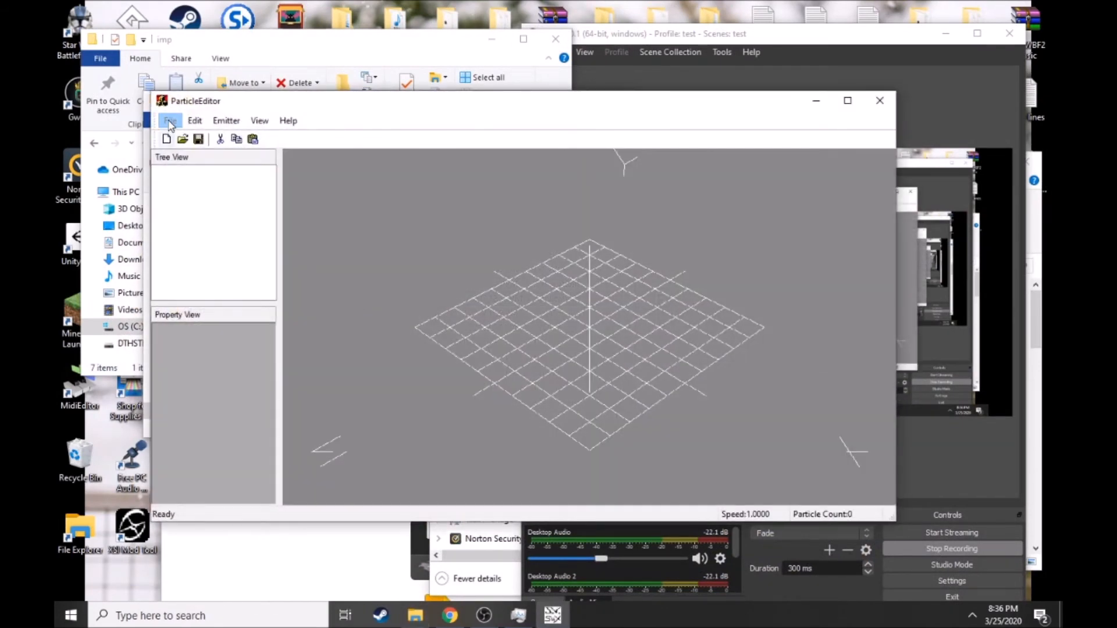
- Browse for an effect file to open in the BF2_modtools\data_FVV\Common\effects folder
click(170, 122)
click(195, 153)
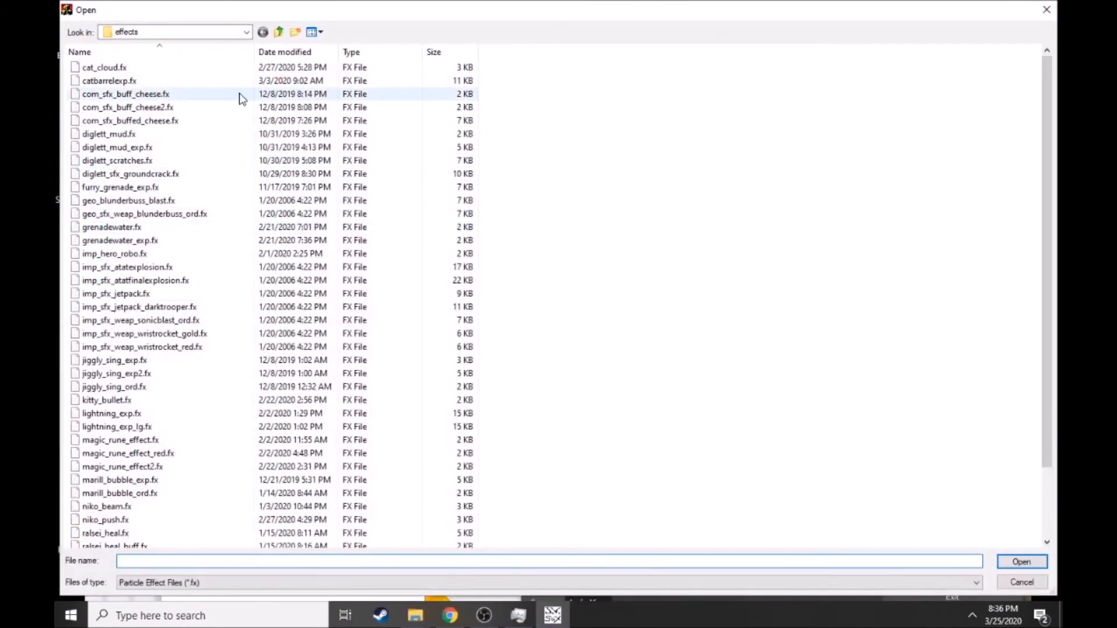
click(246, 33)
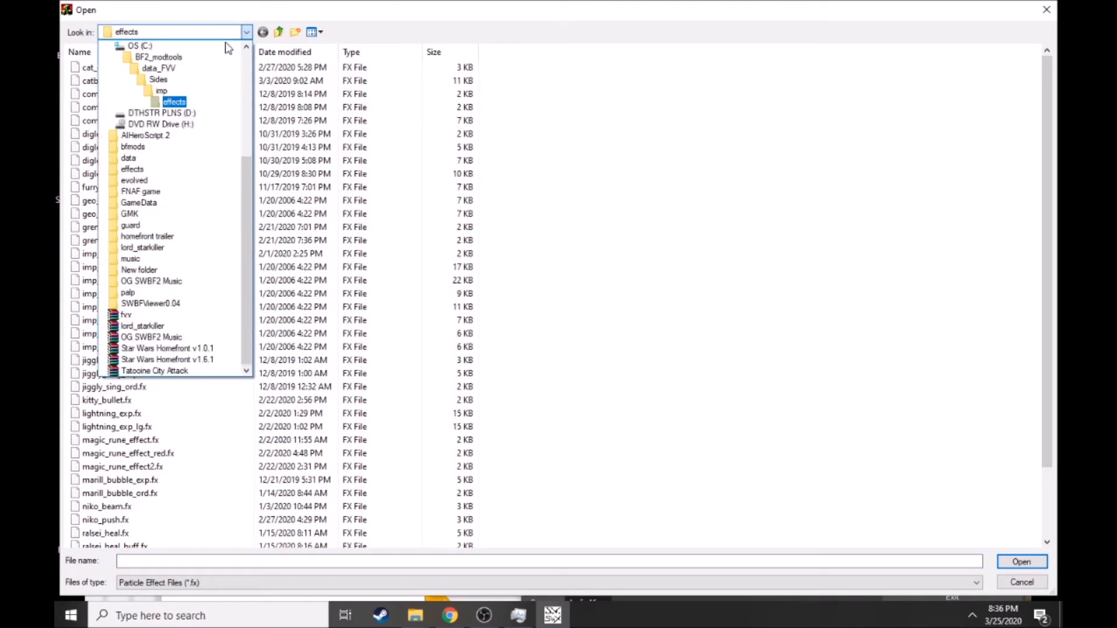
click(161, 60)
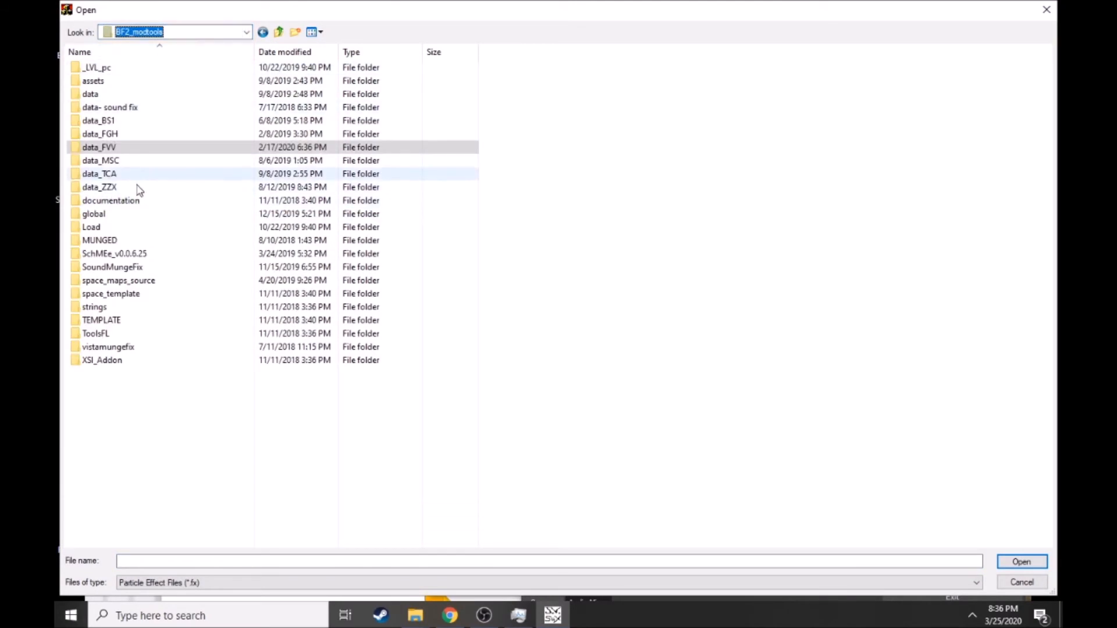
double_click(110, 149)
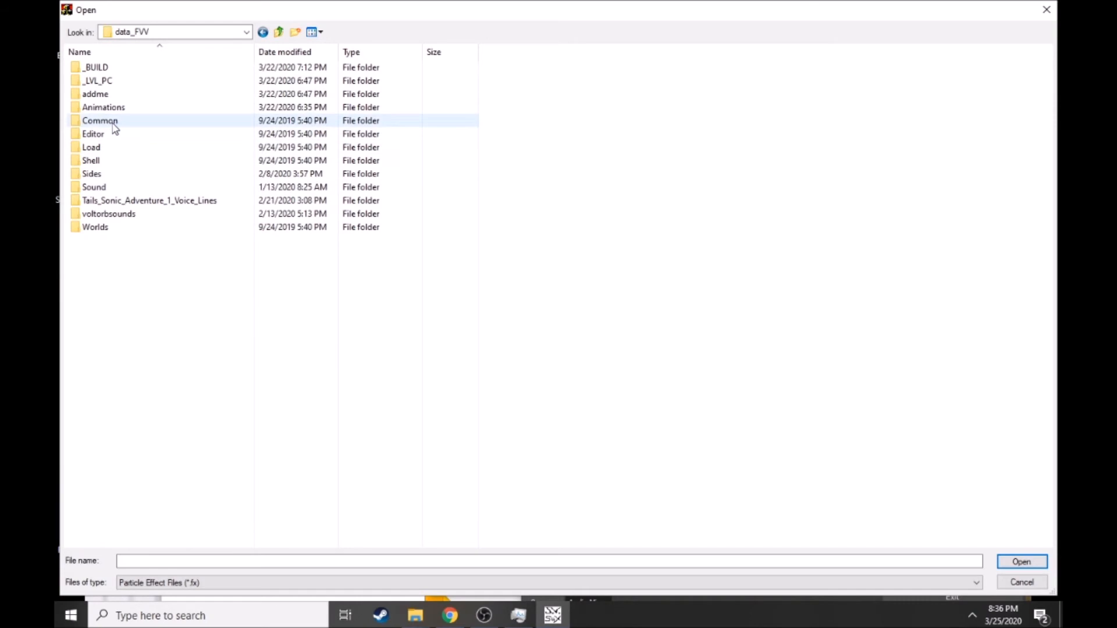
double_click(111, 121)
double_click(114, 81)
- Open com_sfx_weap_rockettrail.fx, view the effect from another angle and move the window clear of the _lvl_pc folder window
scroll(222, 278, down, 5)
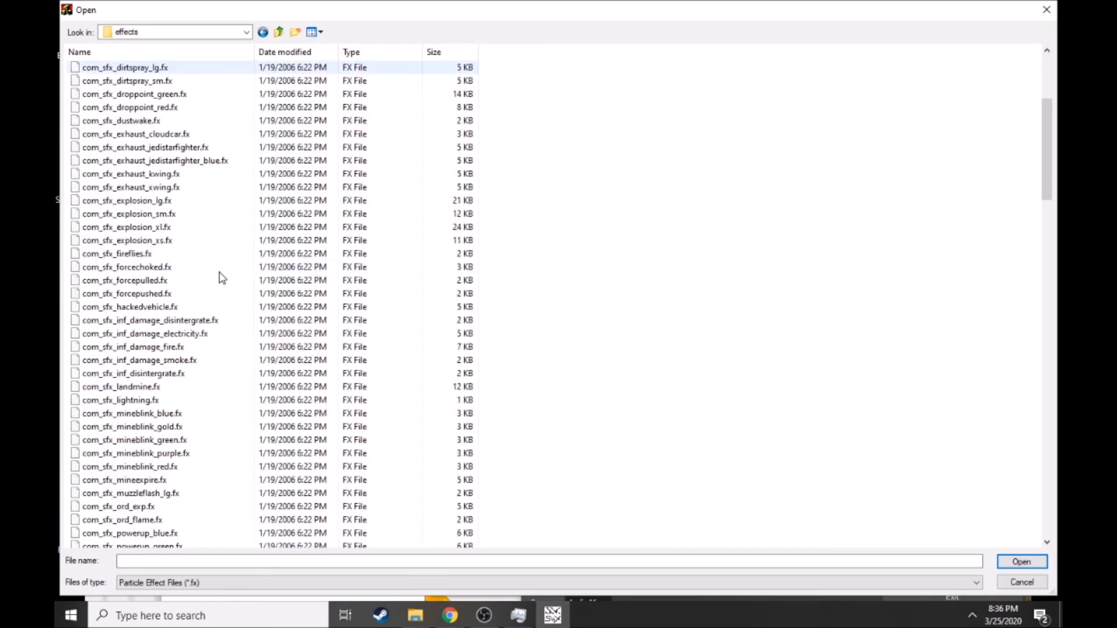
scroll(221, 278, down, 19)
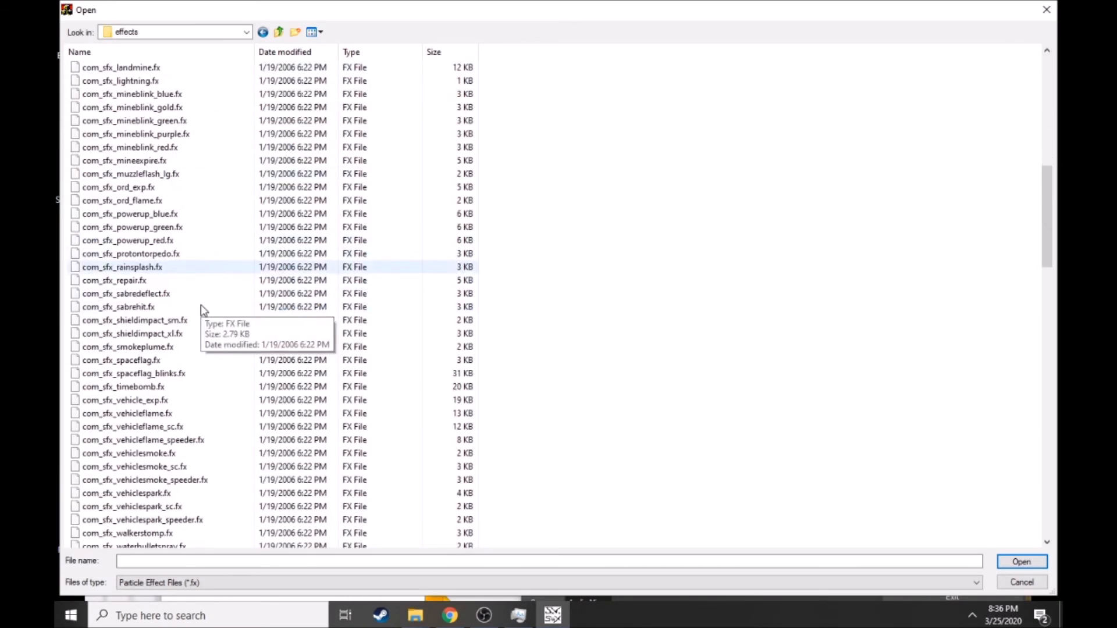
scroll(203, 310, down, 16)
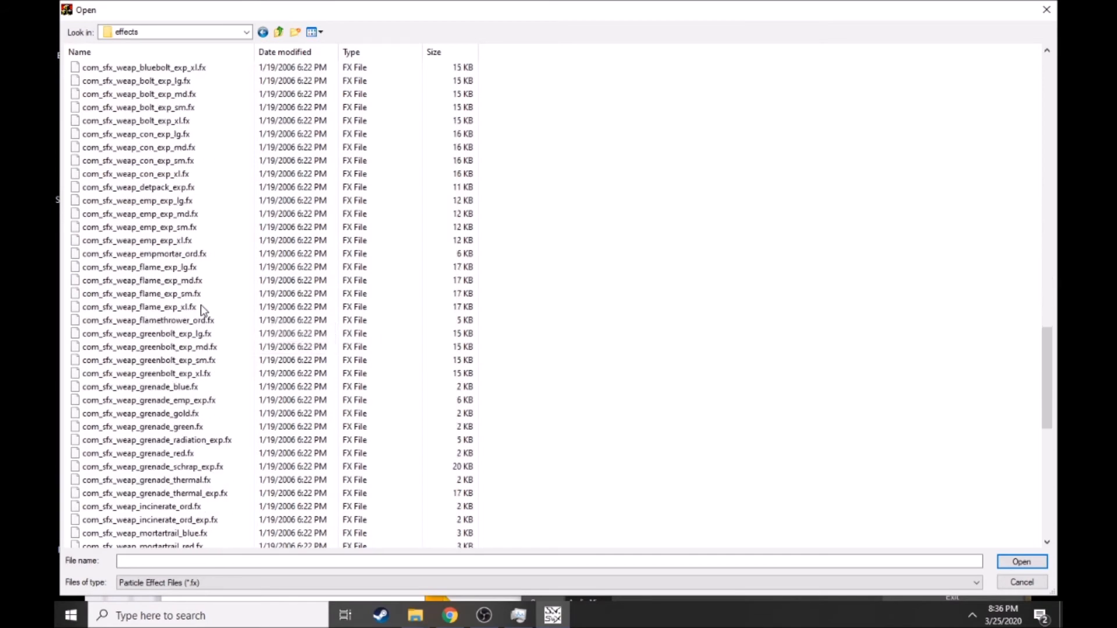
scroll(202, 310, down, 3)
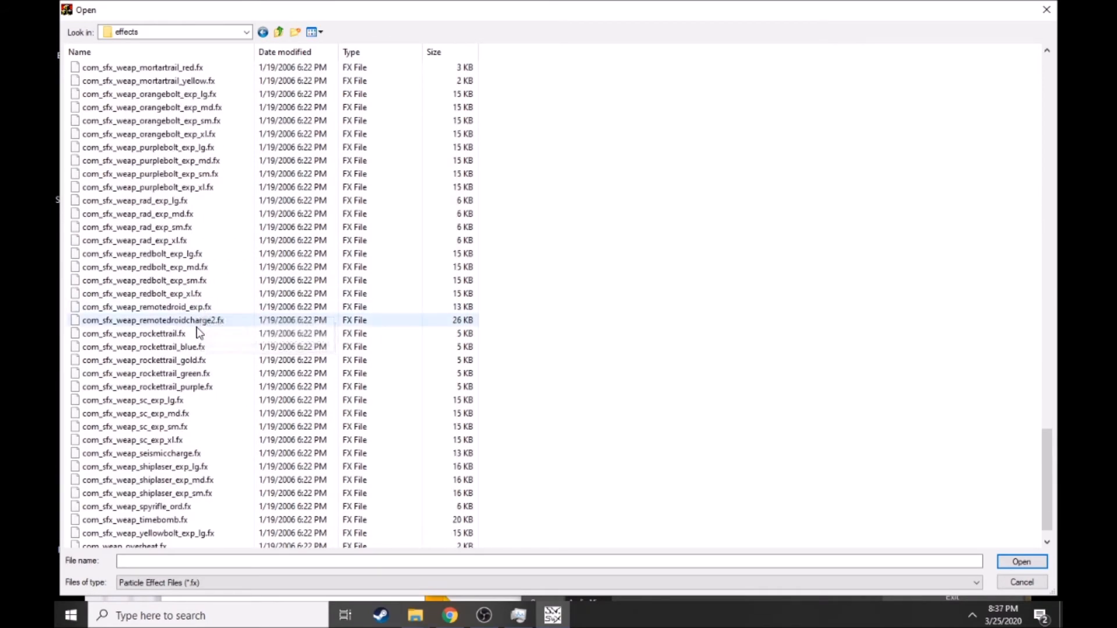
double_click(195, 333)
drag(474, 351, 569, 274)
drag(502, 109, 510, 154)
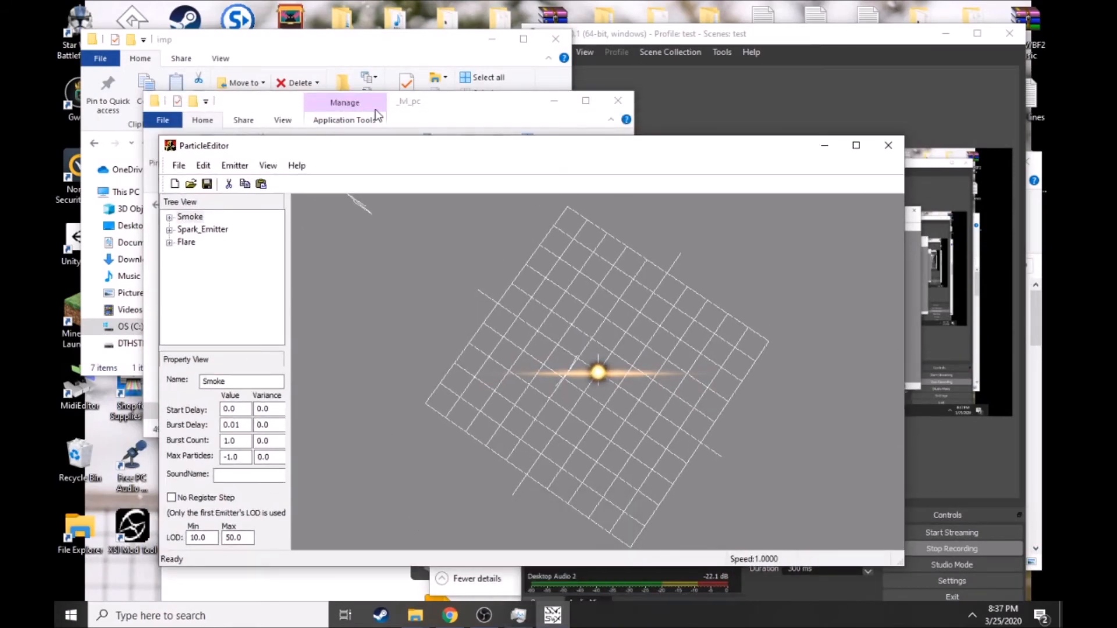
- Launch a second ParticleEditor from the _lvl_pc folder and open fisto_bubble_effect.fx from BF2_modtools\data_ZZX\Sides\rep\effects
click(430, 110)
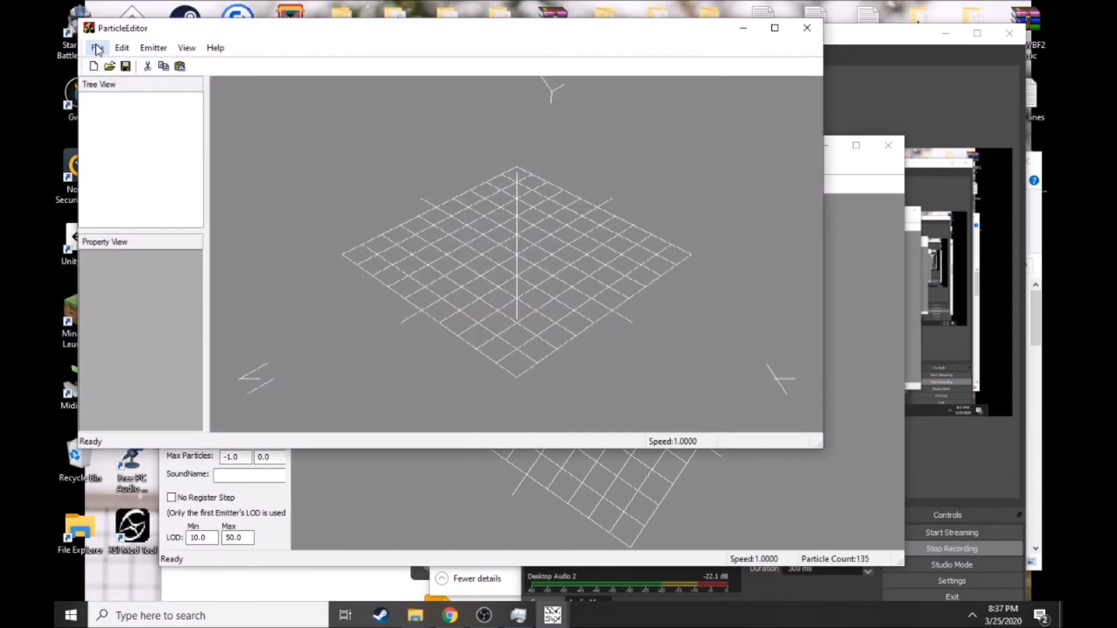
click(97, 48)
click(100, 79)
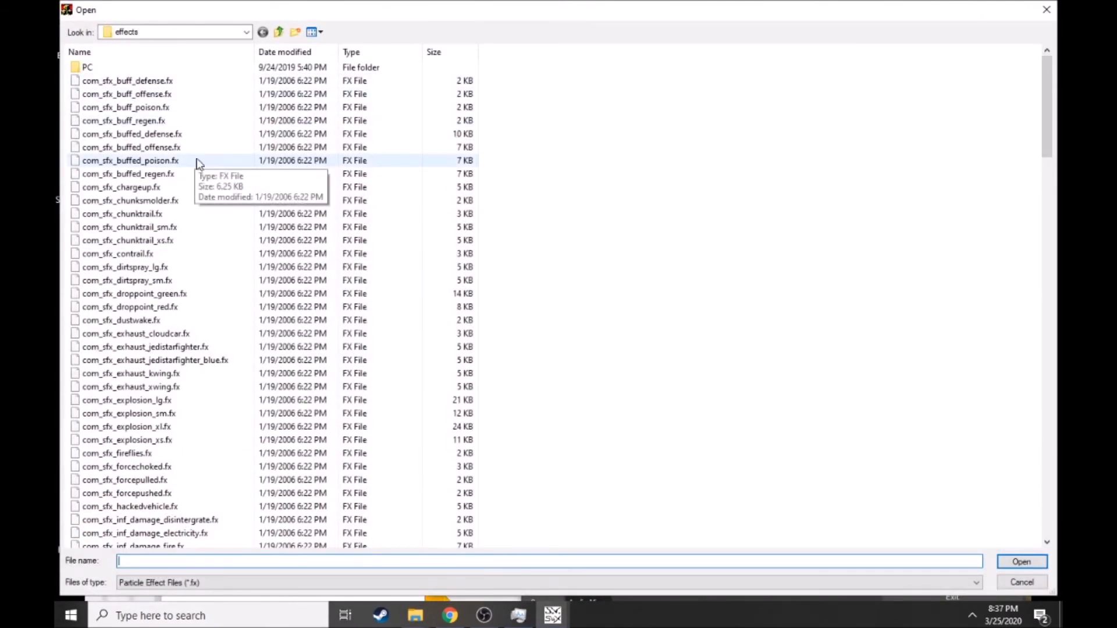
click(247, 33)
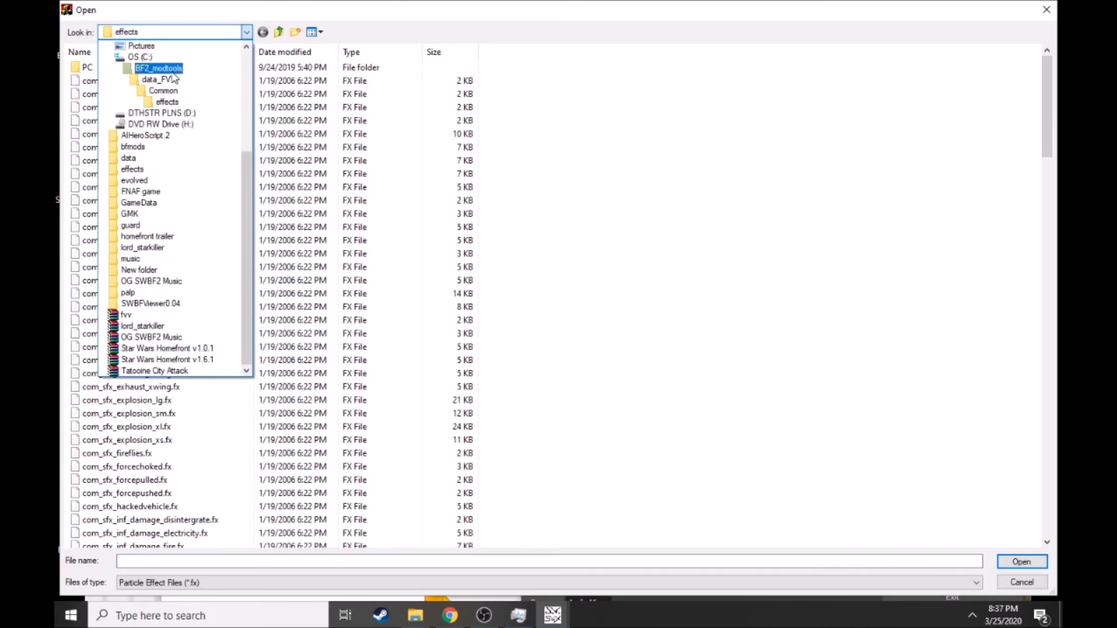
click(172, 73)
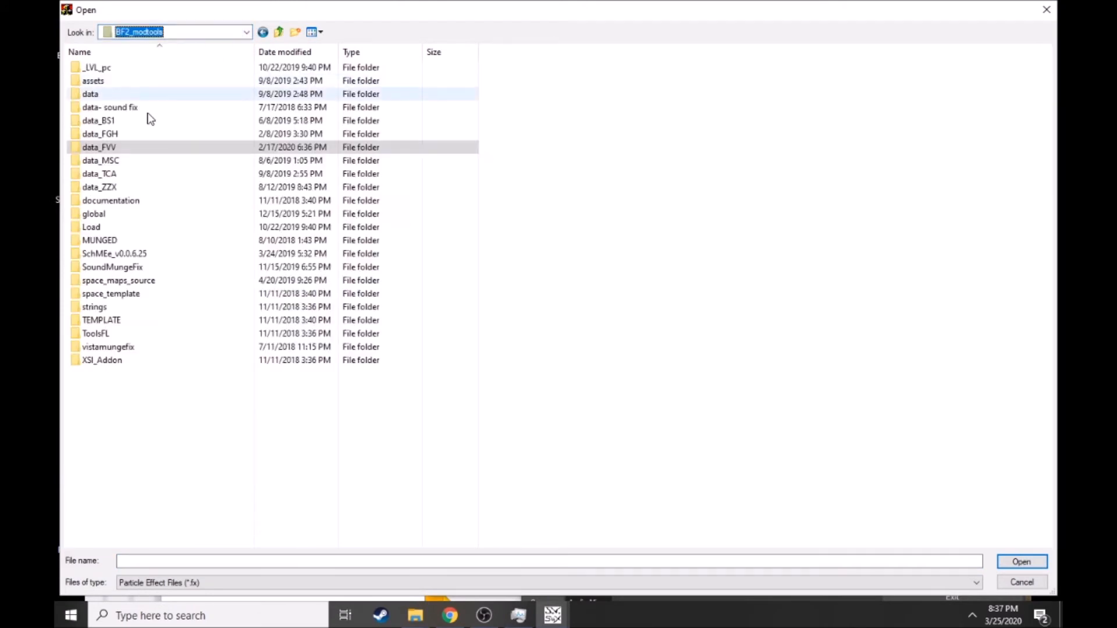
double_click(110, 188)
double_click(107, 187)
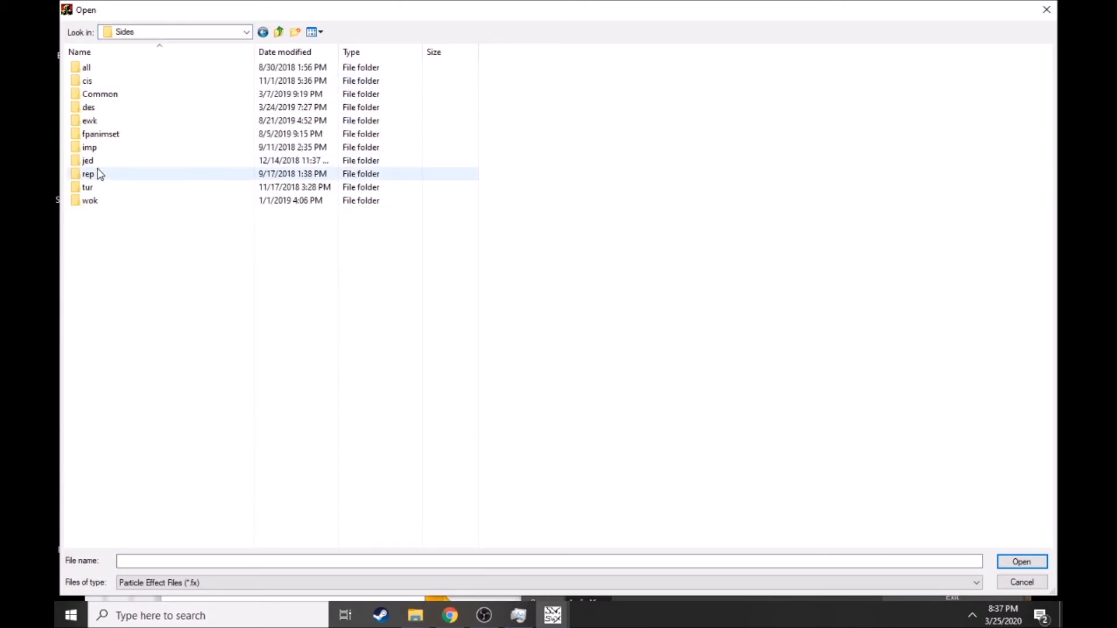
double_click(97, 173)
double_click(93, 67)
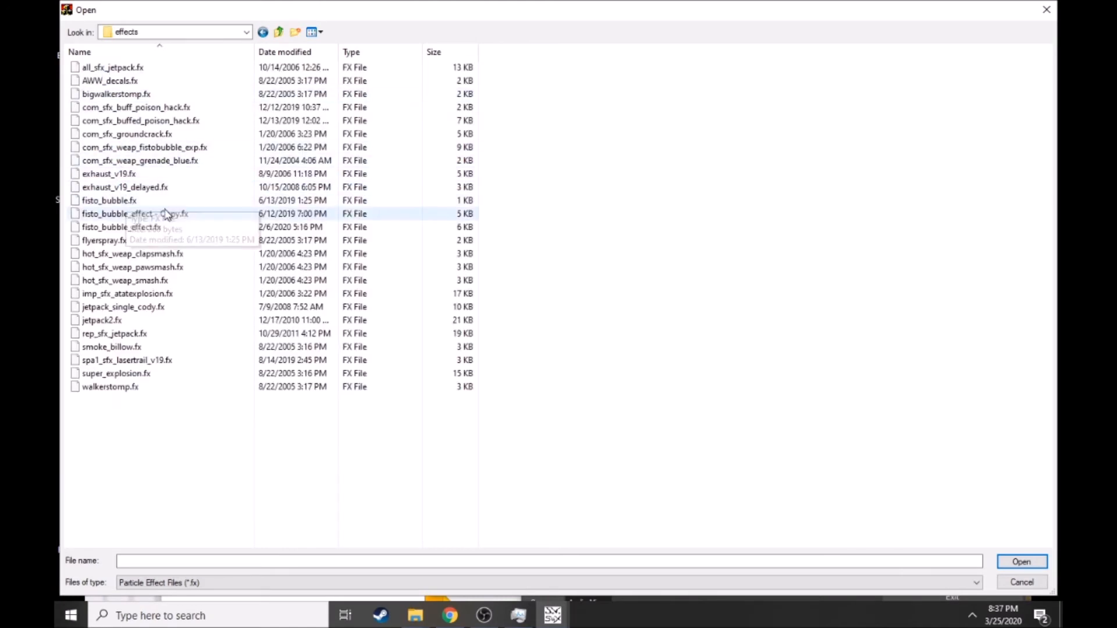
double_click(148, 227)
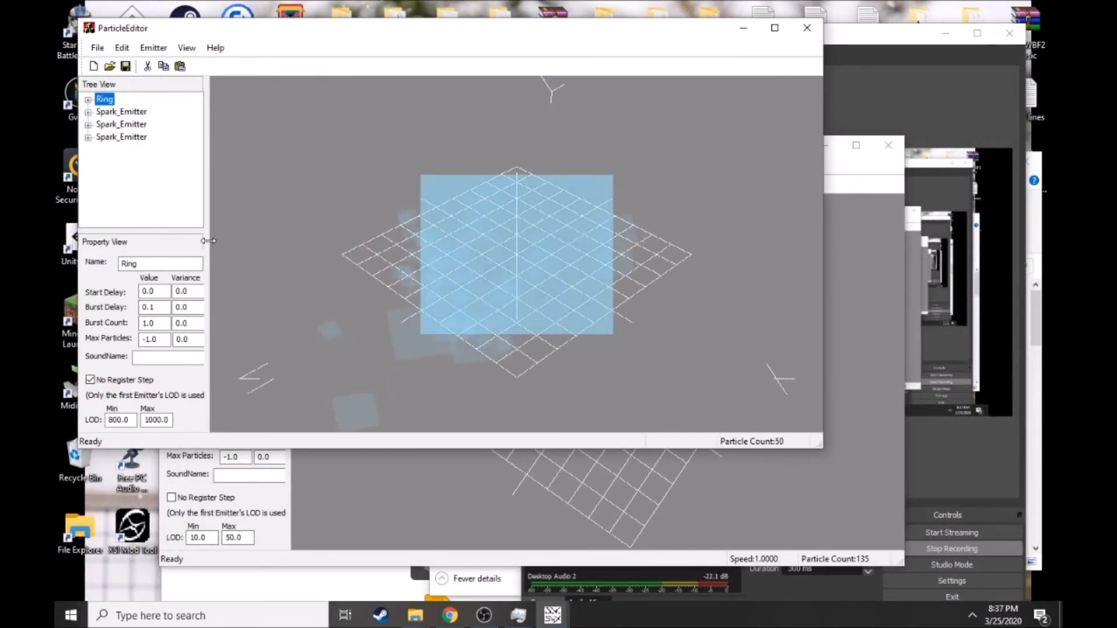
- Display the Ring emitter's Geometry properties and view the bubble effect from different angles
drag(313, 249, 302, 277)
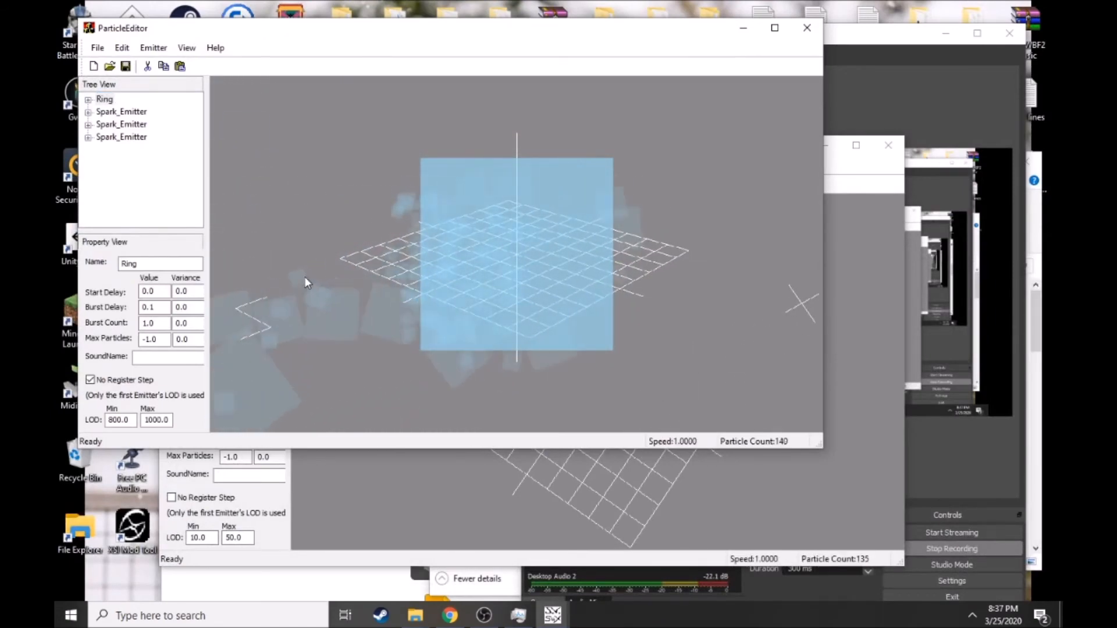
double_click(105, 99)
click(127, 137)
drag(503, 253, 374, 257)
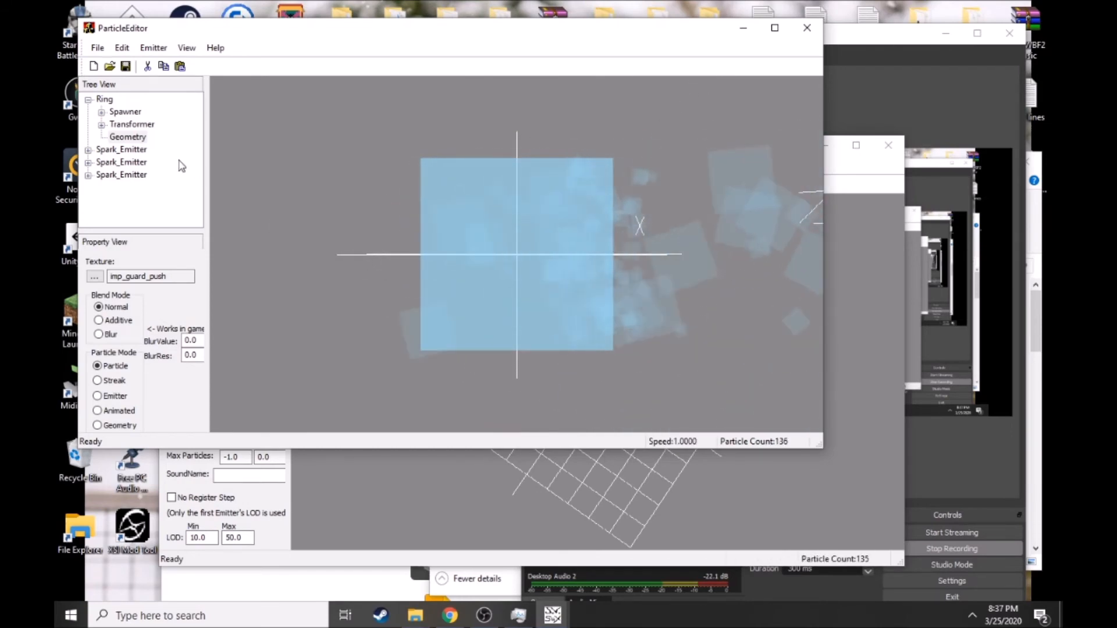
- Browse for the Ring emitter's texture in the data_ZZX\Common folder
click(94, 276)
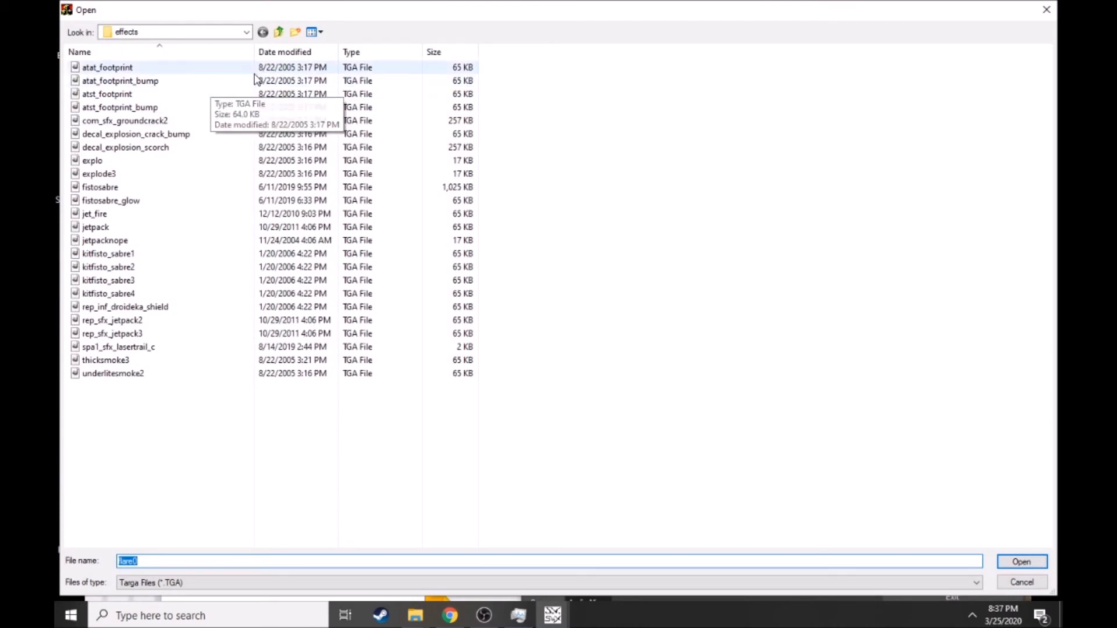
click(247, 32)
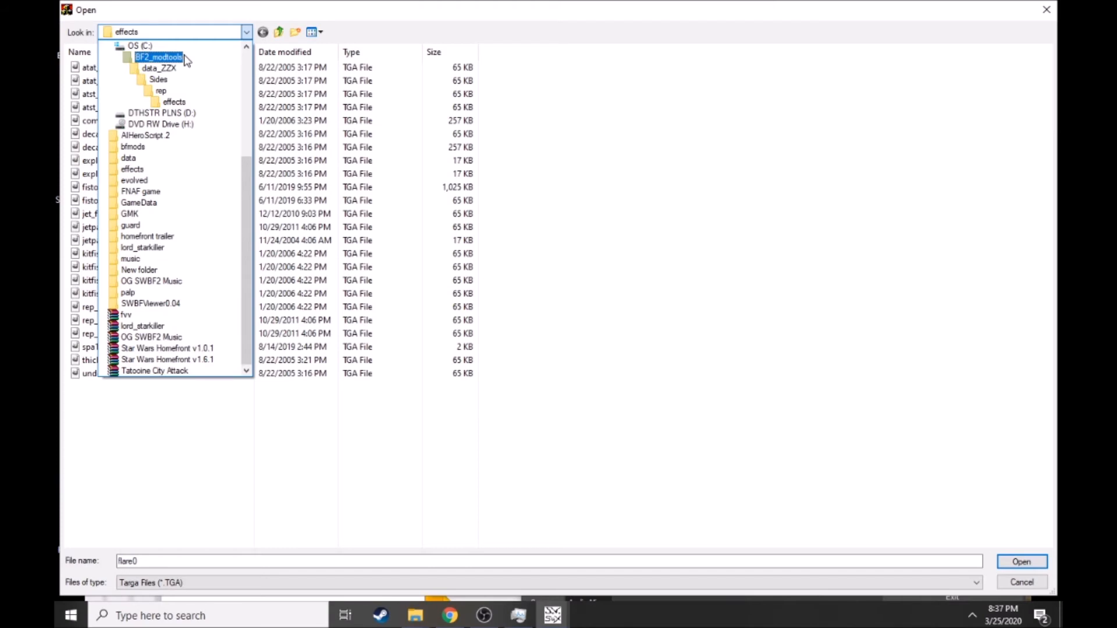
click(170, 69)
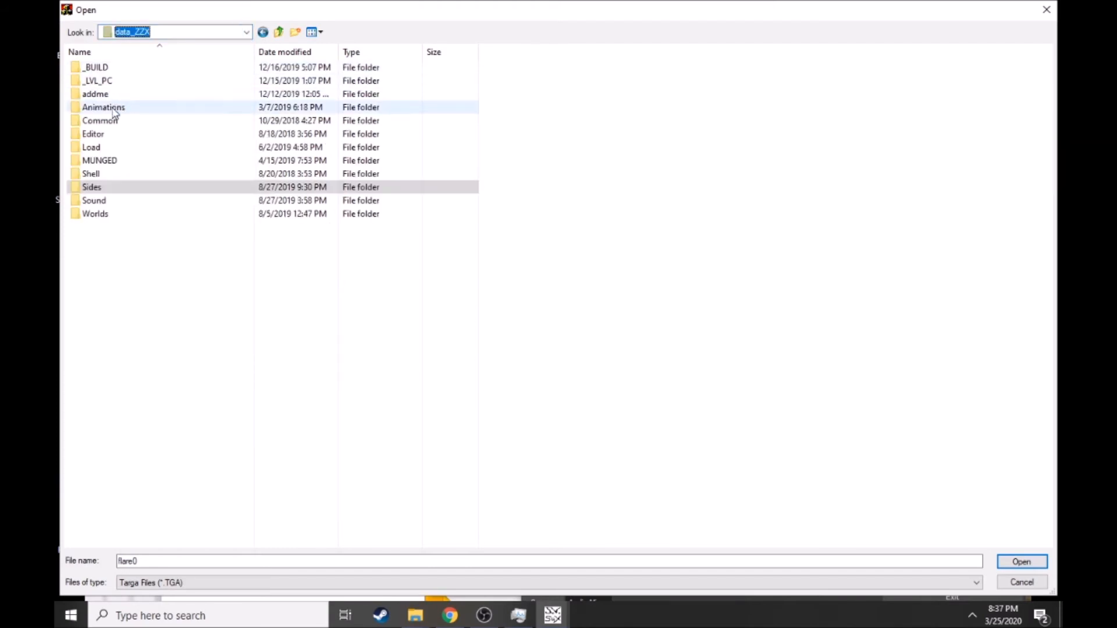
double_click(112, 120)
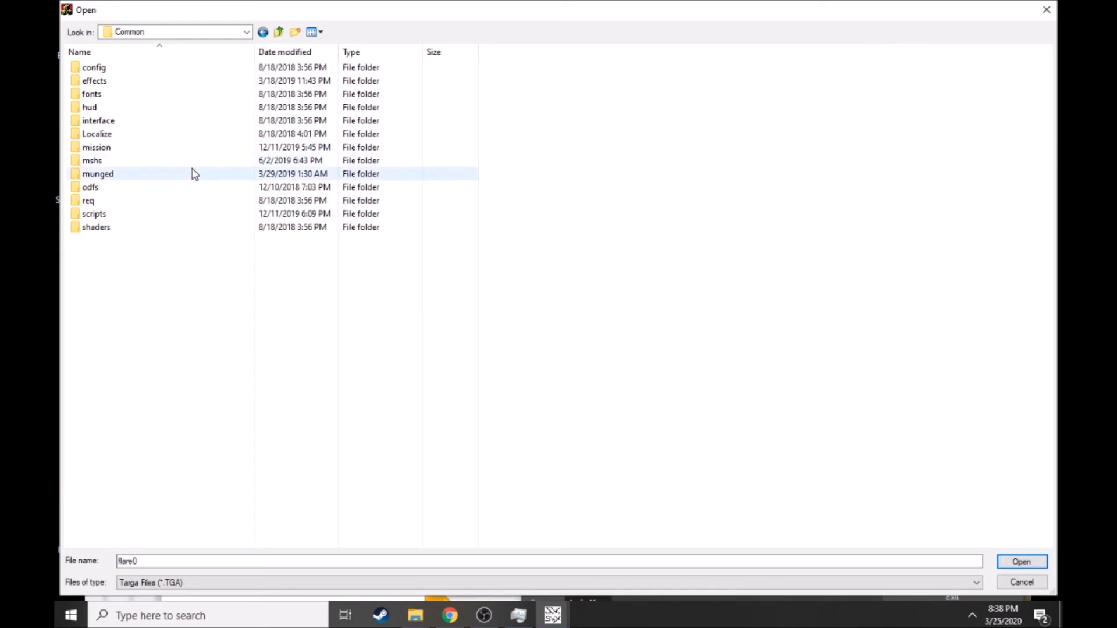
- Switch to OBS and stop the recording
click(481, 616)
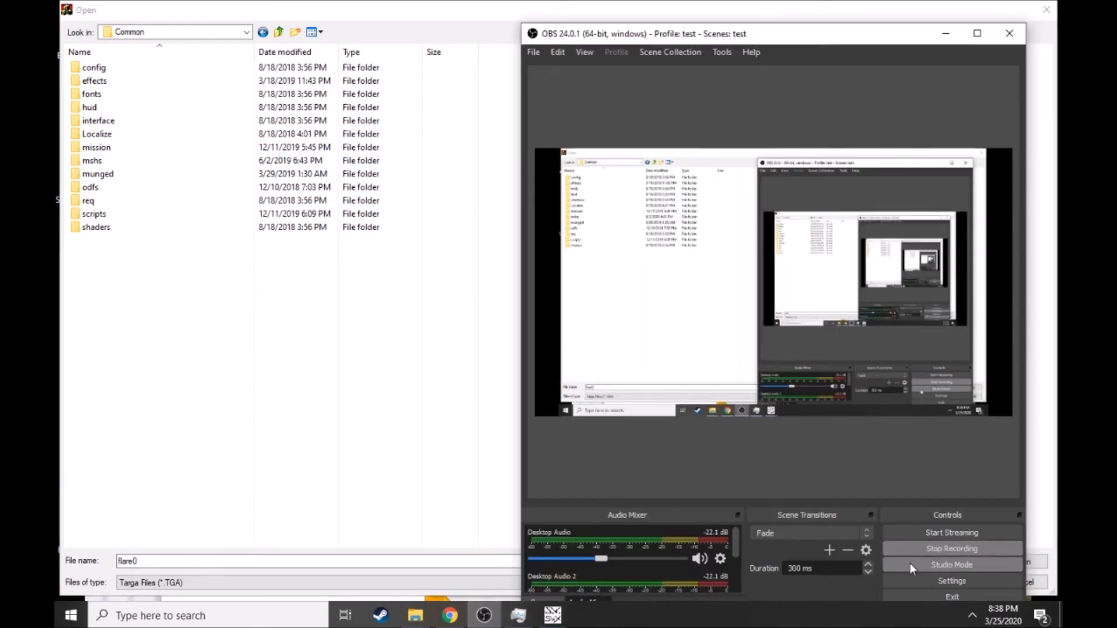
click(928, 549)
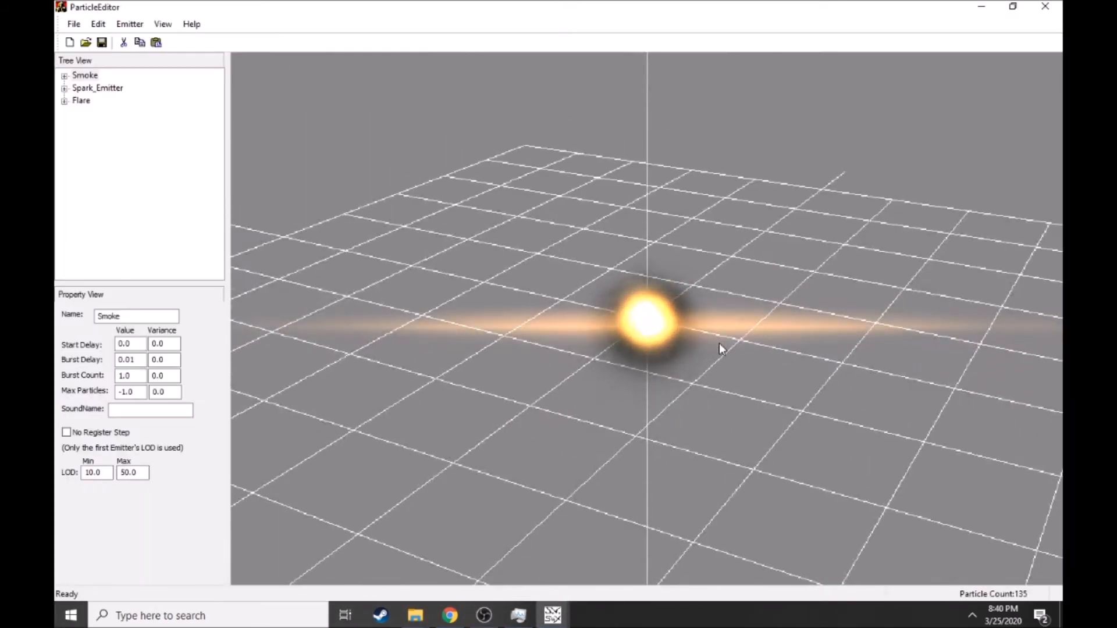
- View the rocket trail effect, inspect the bubble effect in its own maximized ParticleEditor window, and close the bubble effect's window
drag(718, 343, 639, 452)
mouse_move(552, 615)
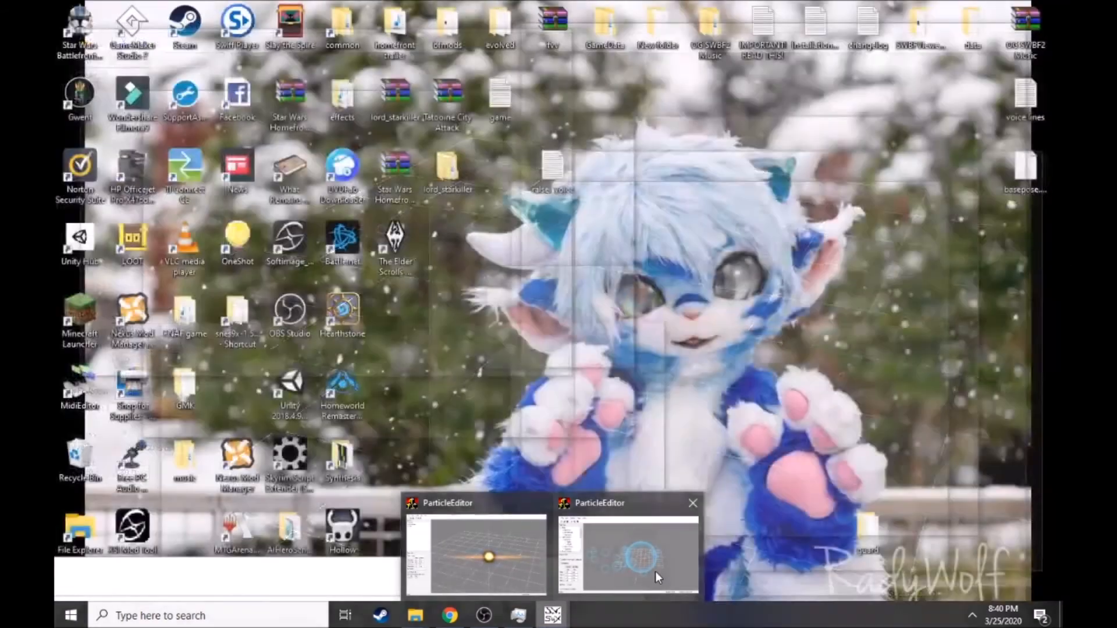
click(655, 571)
drag(479, 576, 747, 115)
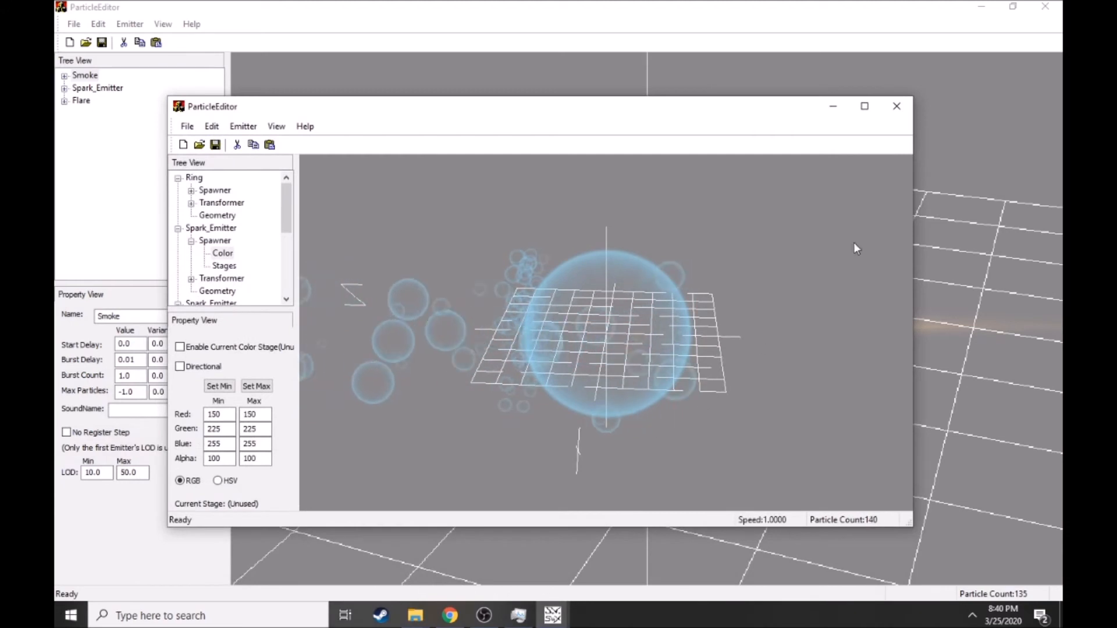
click(865, 106)
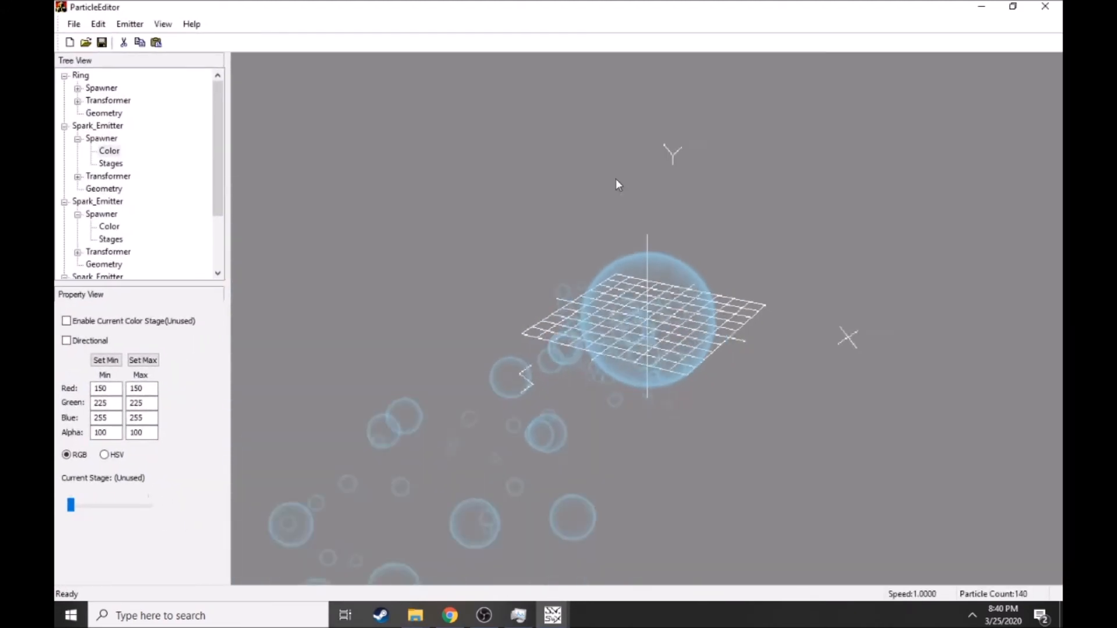
scroll(617, 178, down, 5)
drag(647, 412, 739, 375)
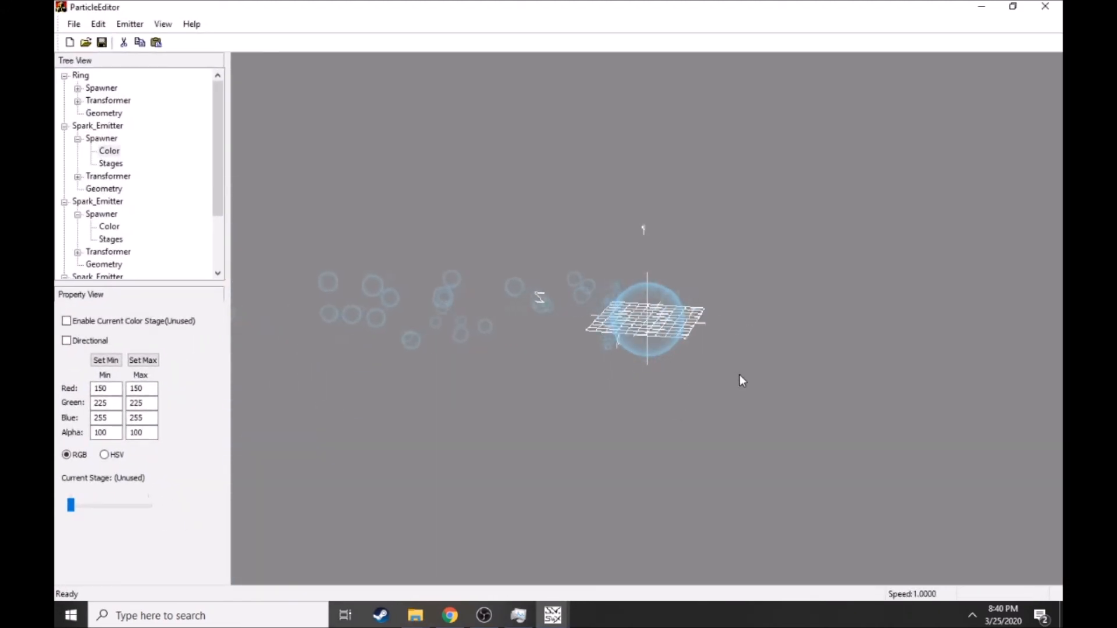
click(1044, 8)
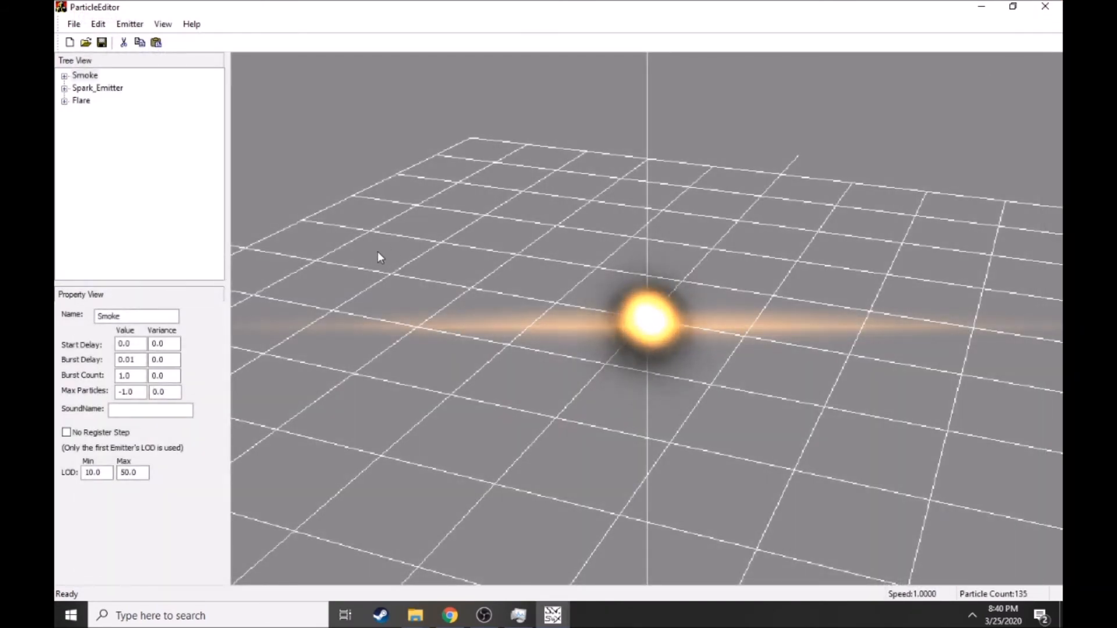
- Delete the Flare and Smoke emitters from the rocket trail effect and view the remaining Spark_Emitter up close
drag(374, 270, 421, 309)
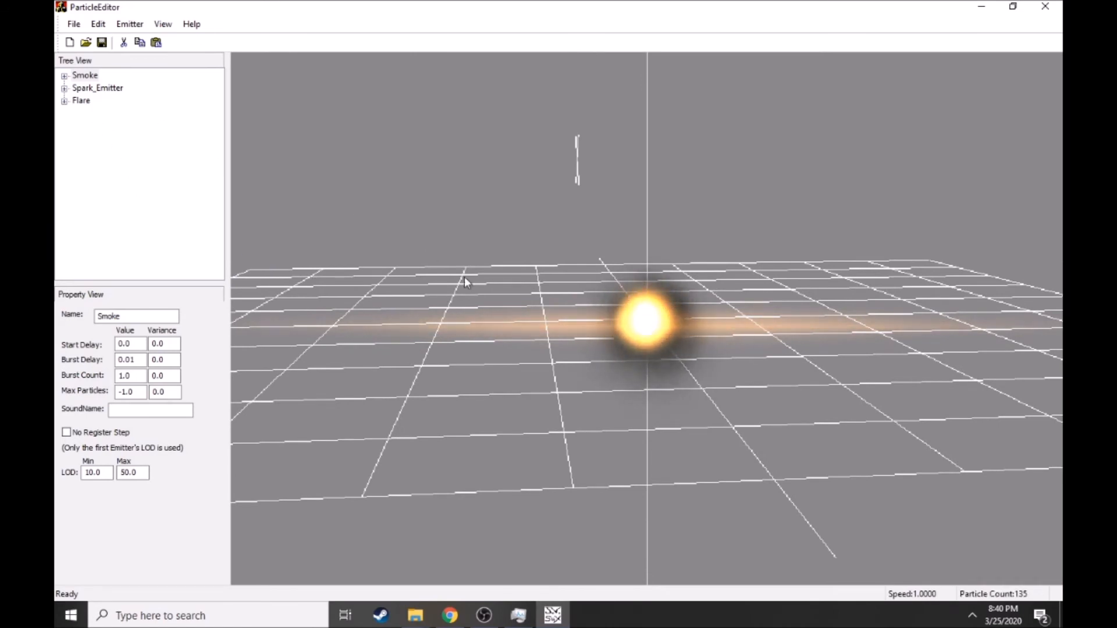
key(Delete)
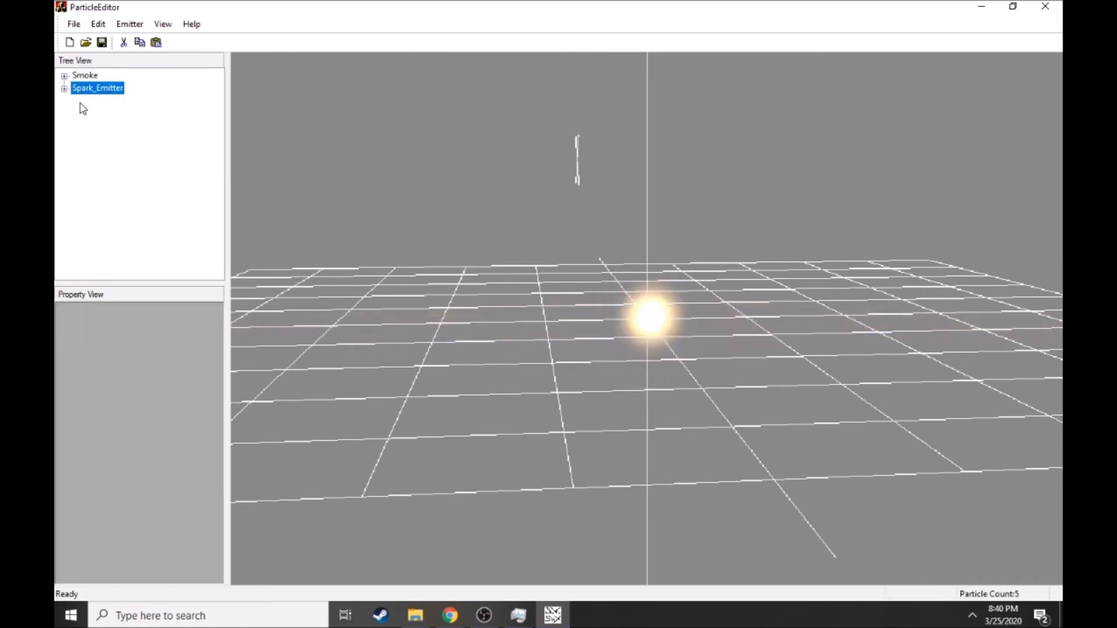
click(85, 75)
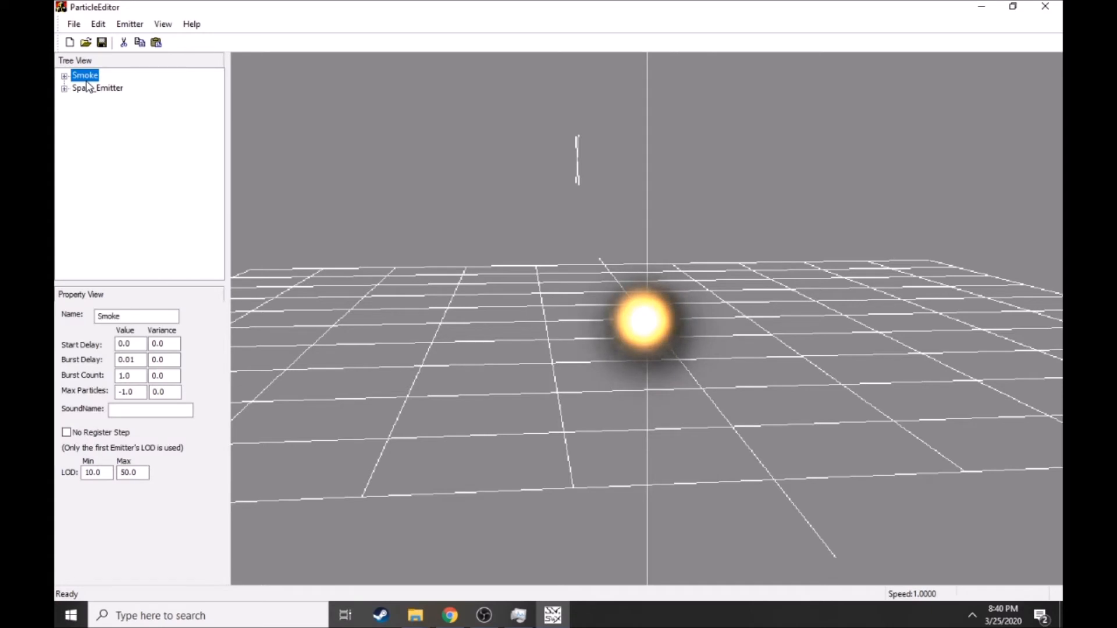
key(Delete)
drag(487, 254, 540, 277)
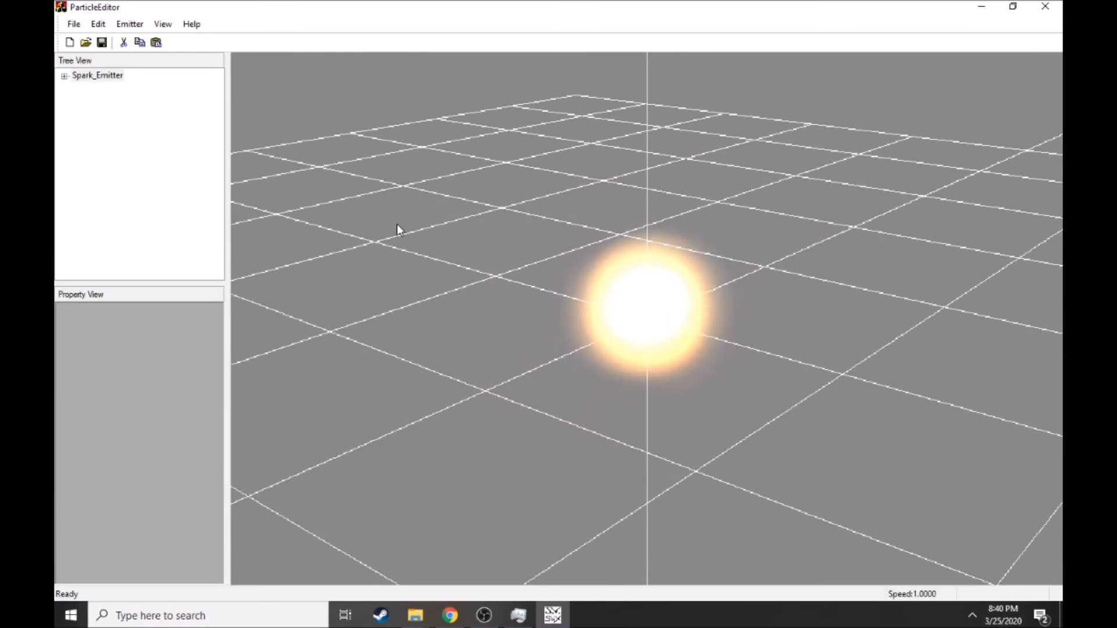
- Duplicate the Spark_Emitter and expand the first of the two emitters in the tree
click(96, 76)
click(129, 25)
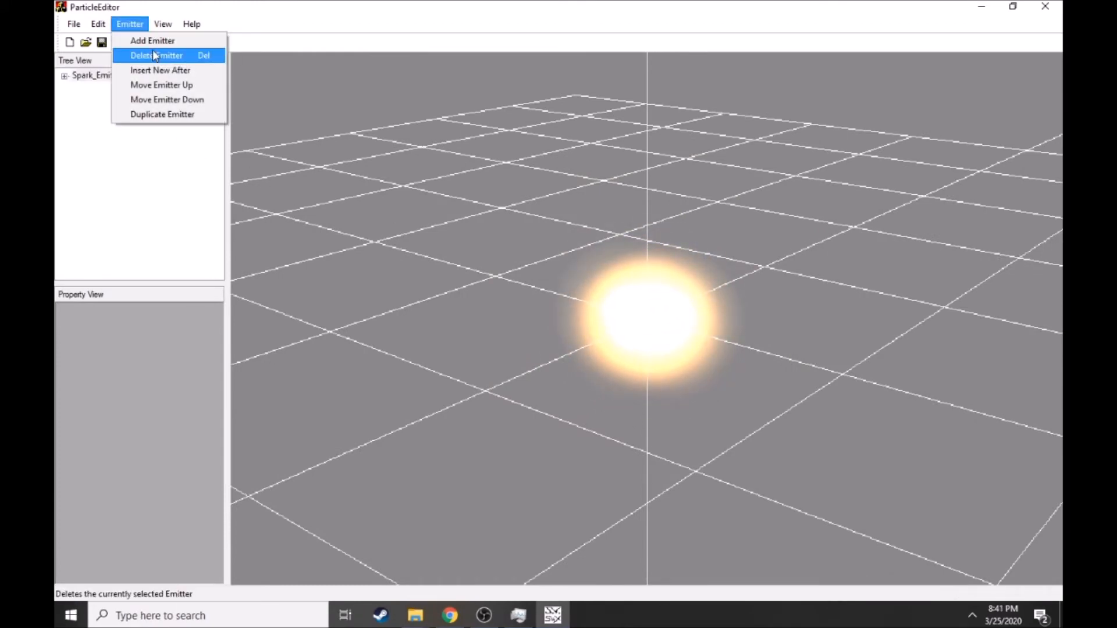
click(166, 115)
click(65, 77)
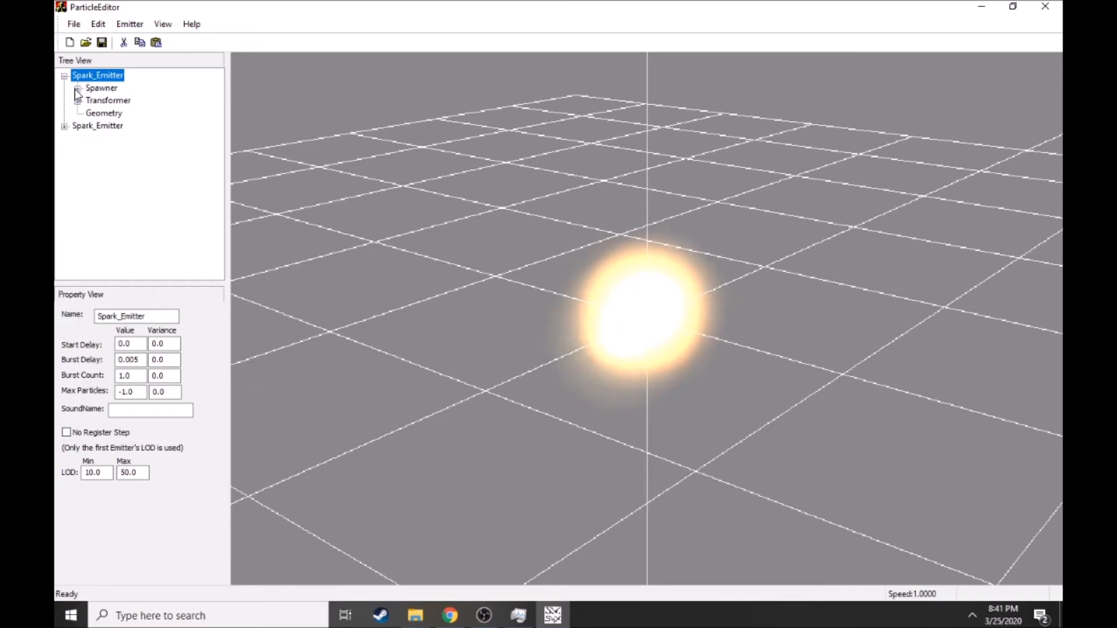
- Examine the X, Y and Z offset ranges in the first Spark_Emitter's Spawner while viewing how its particles scatter
click(78, 88)
click(102, 88)
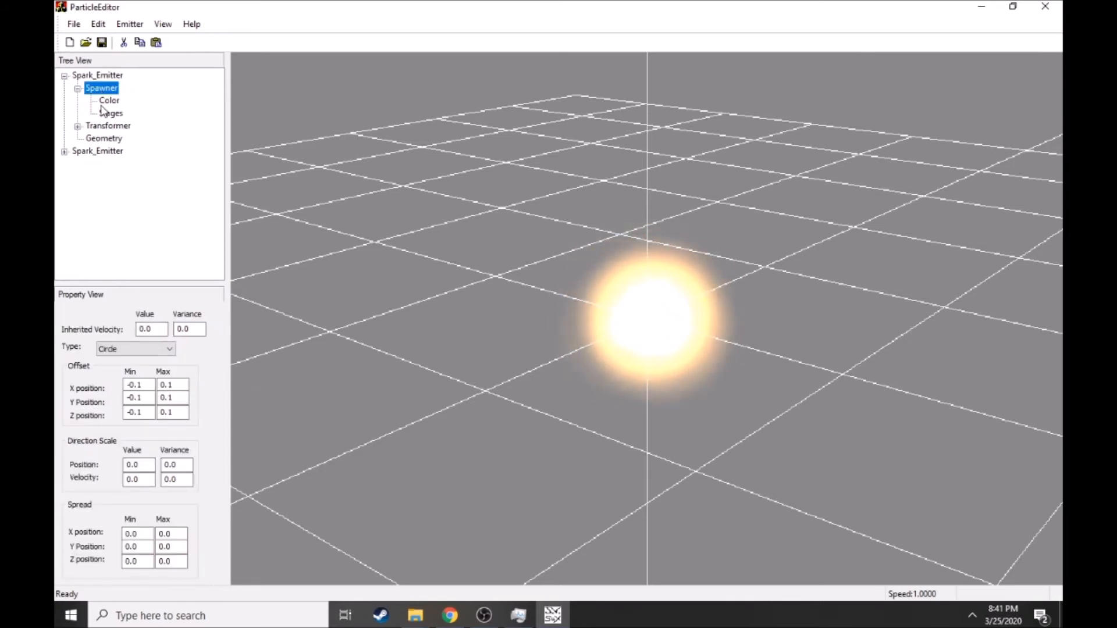
drag(578, 351, 655, 364)
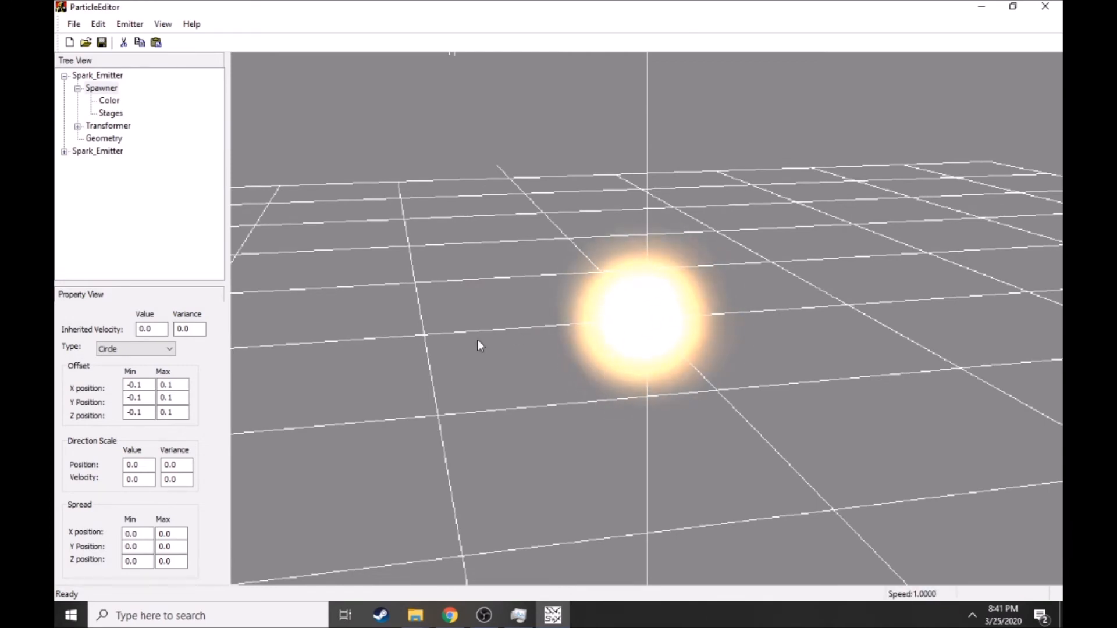
double_click(135, 385)
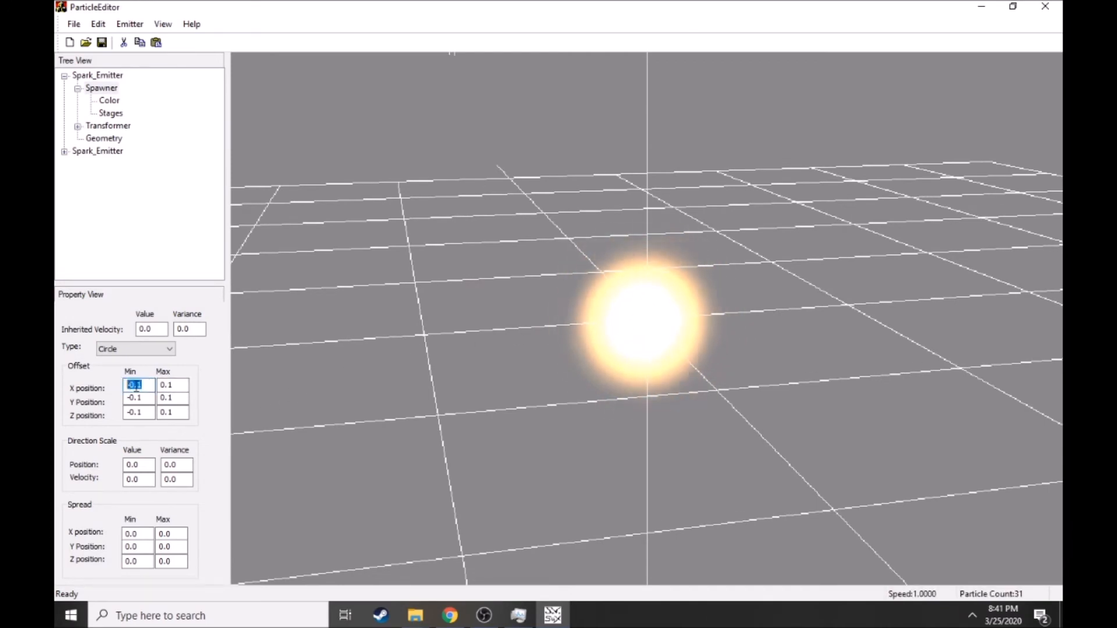
double_click(175, 386)
double_click(140, 398)
double_click(171, 398)
double_click(134, 413)
key(Tab)
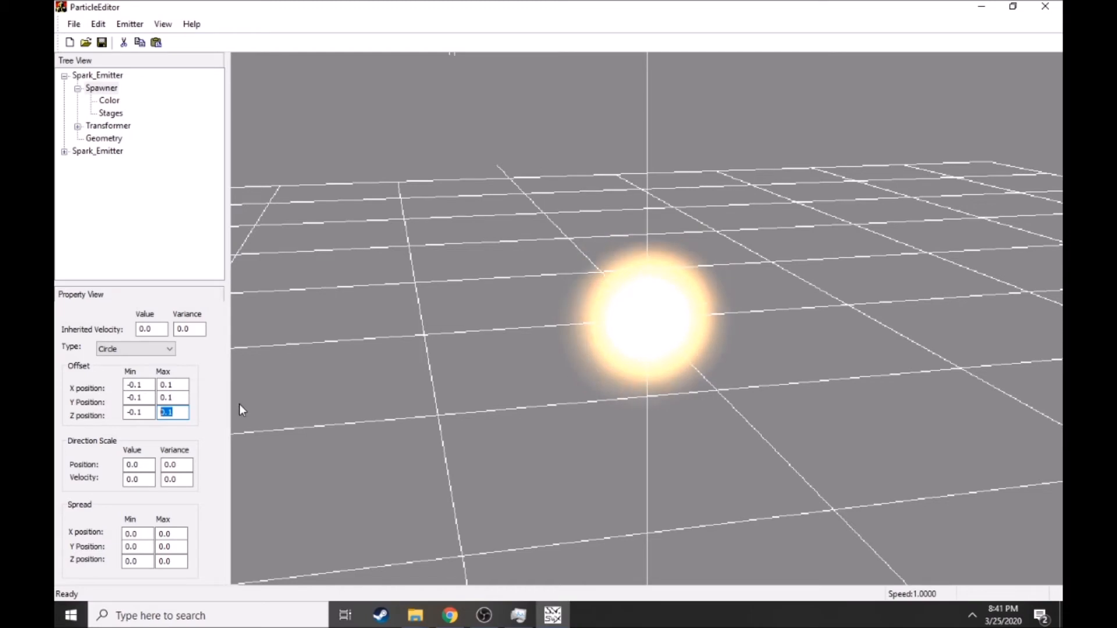
key(Tab)
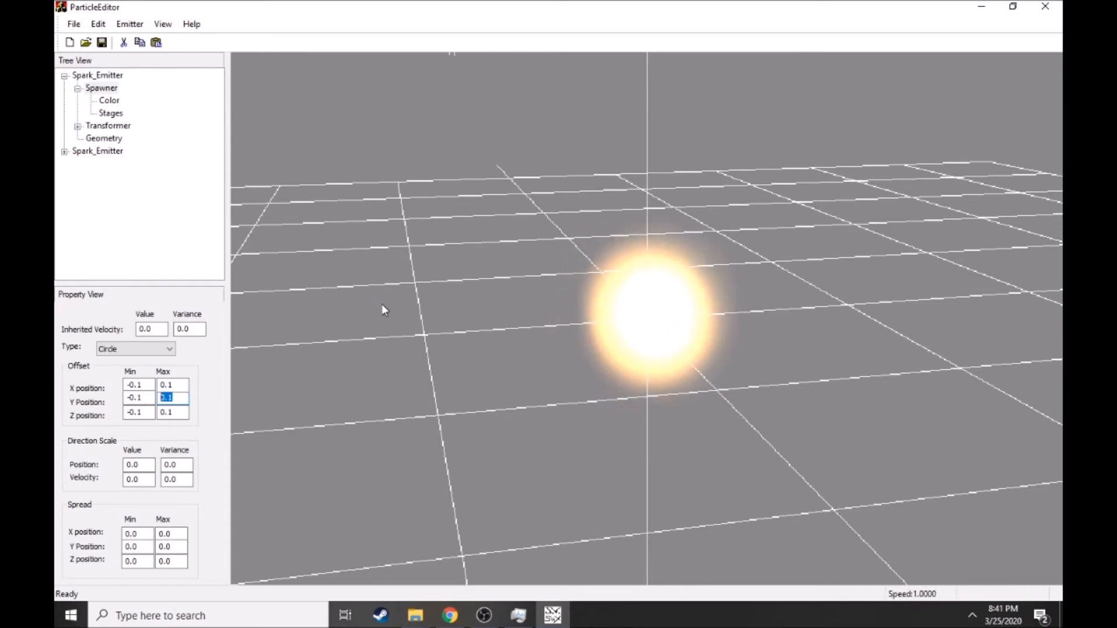
drag(381, 304, 395, 302)
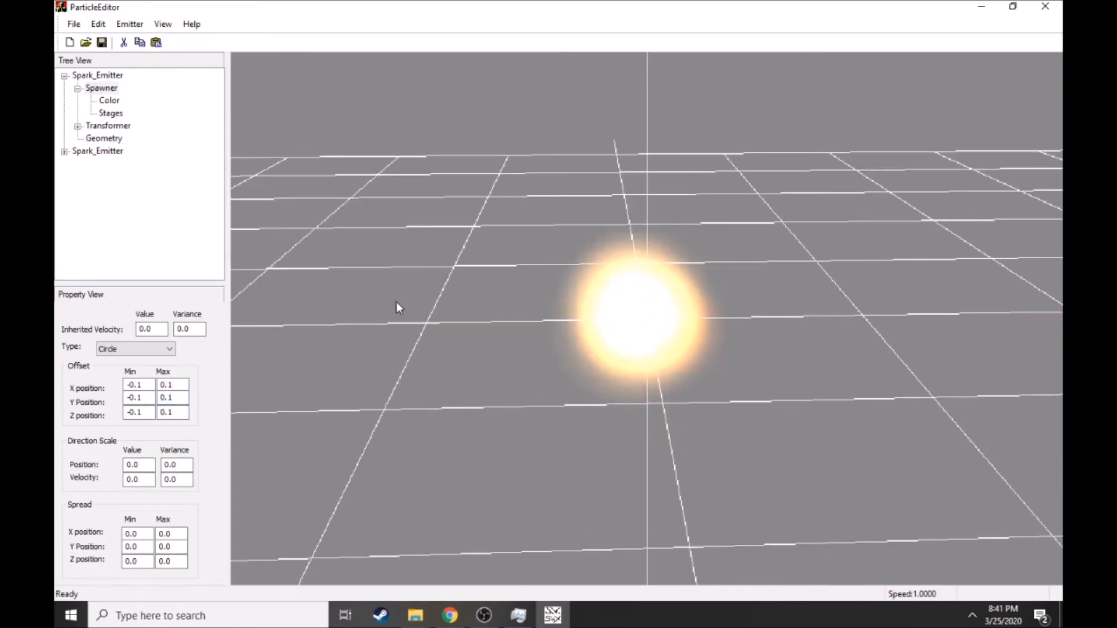
- Replace the first Spark_Emitter's geometry texture with com_sfx_flashring1 from the other effects folder
click(104, 138)
double_click(100, 328)
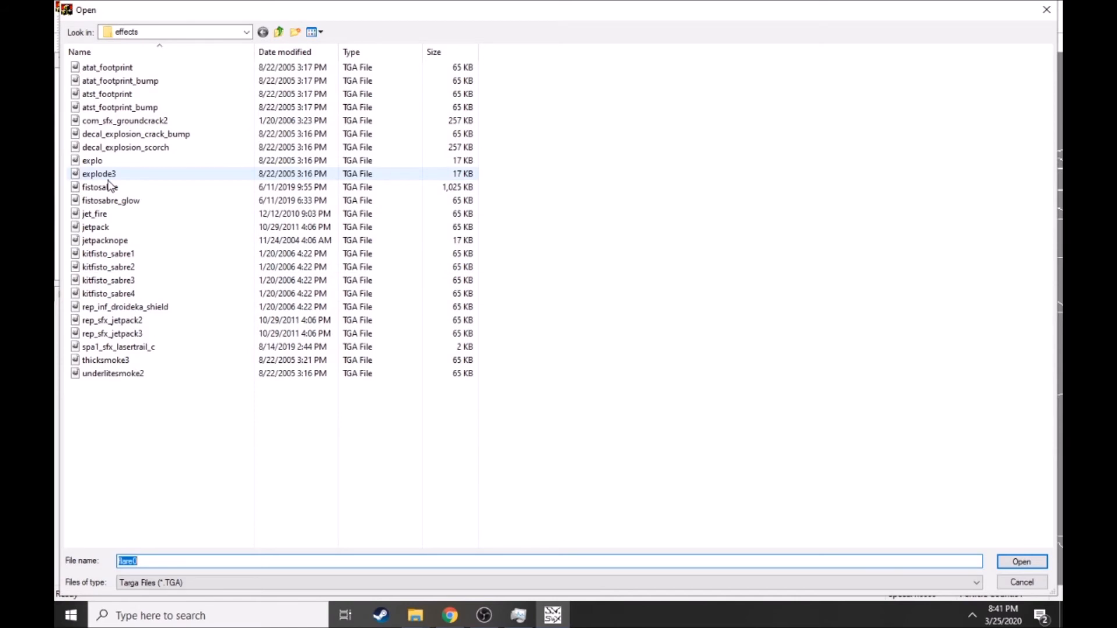
click(247, 32)
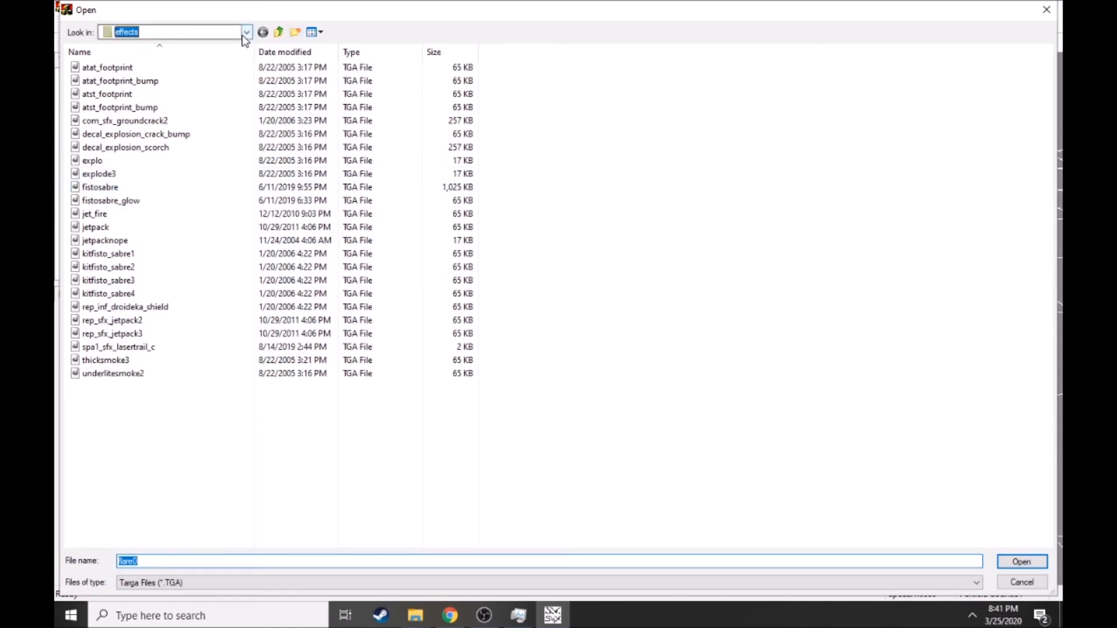
click(160, 69)
double_click(119, 118)
double_click(116, 81)
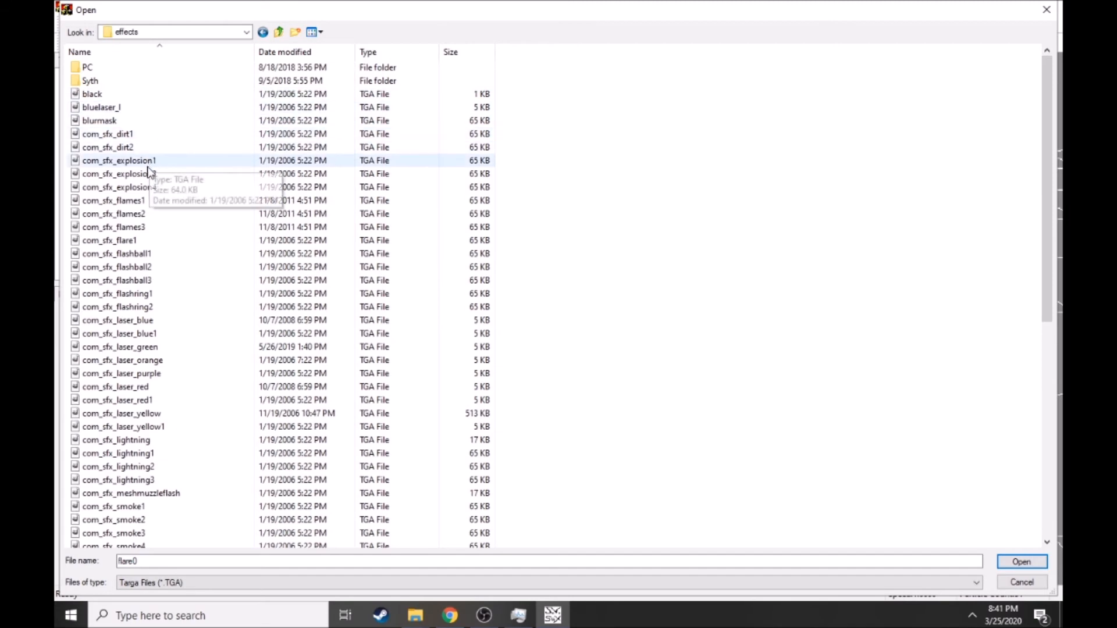
double_click(119, 293)
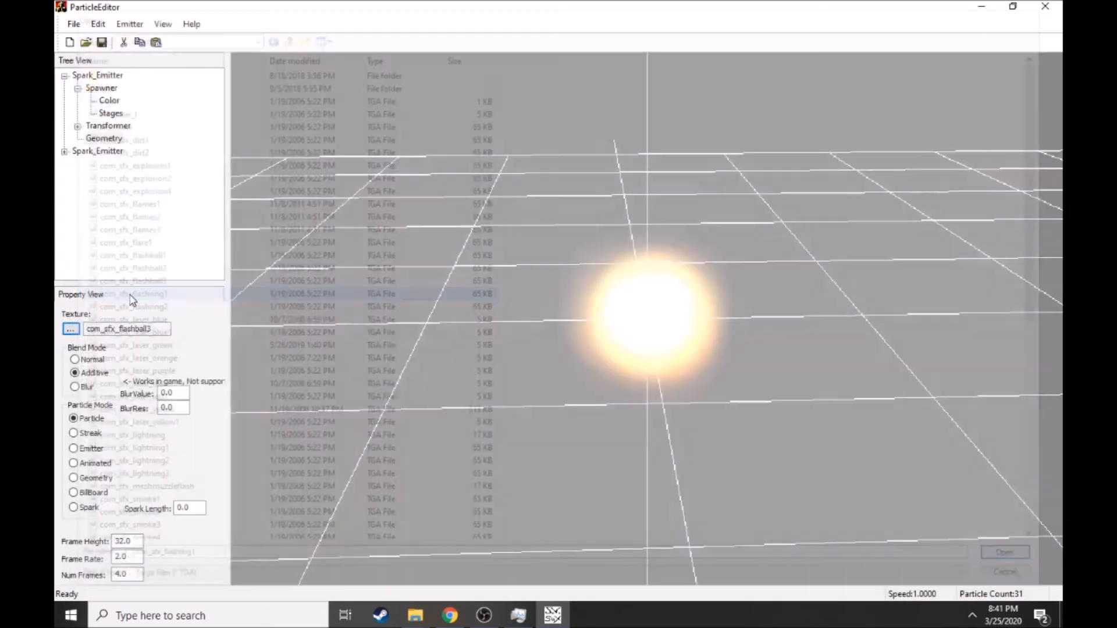
drag(455, 263, 453, 263)
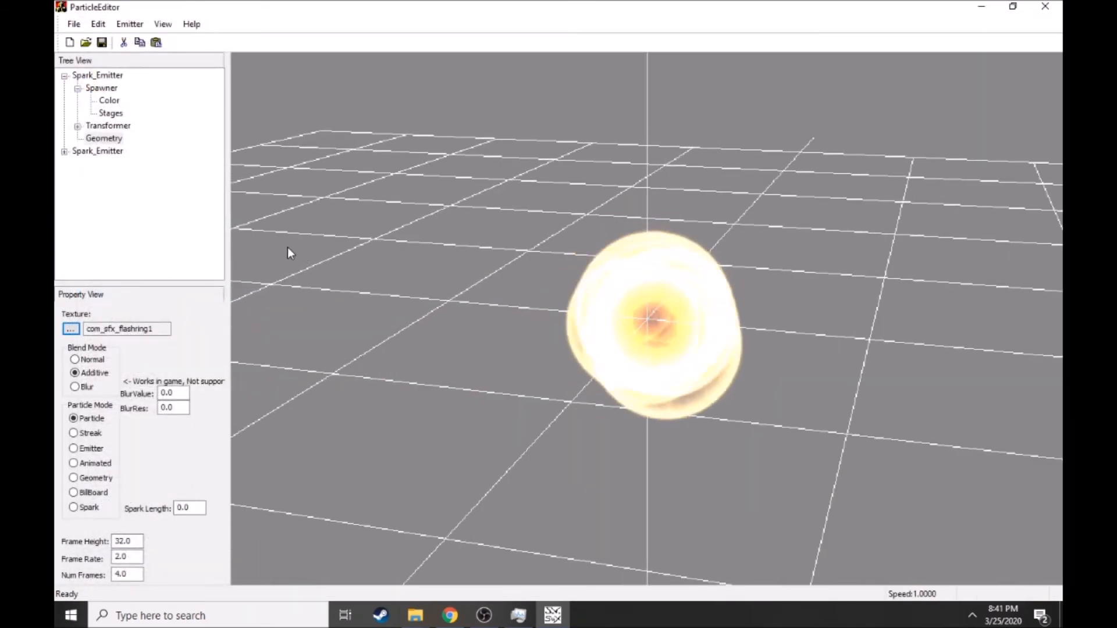
- Set the Spawner's minimum and maximum X, Y and Z position offsets all to 0.0
click(100, 89)
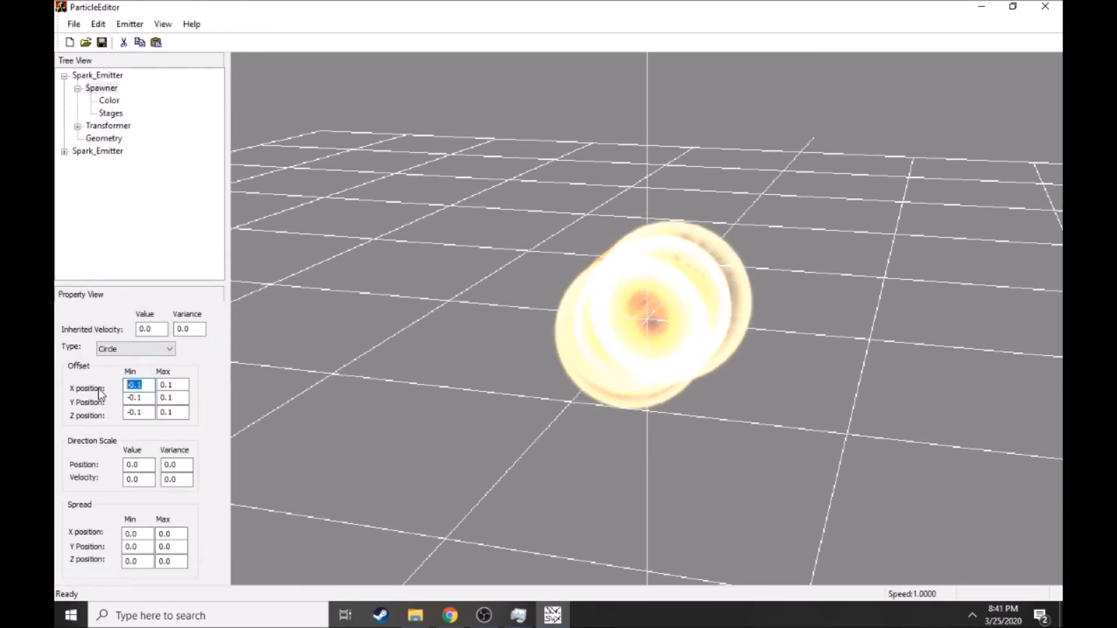
text(0.0)
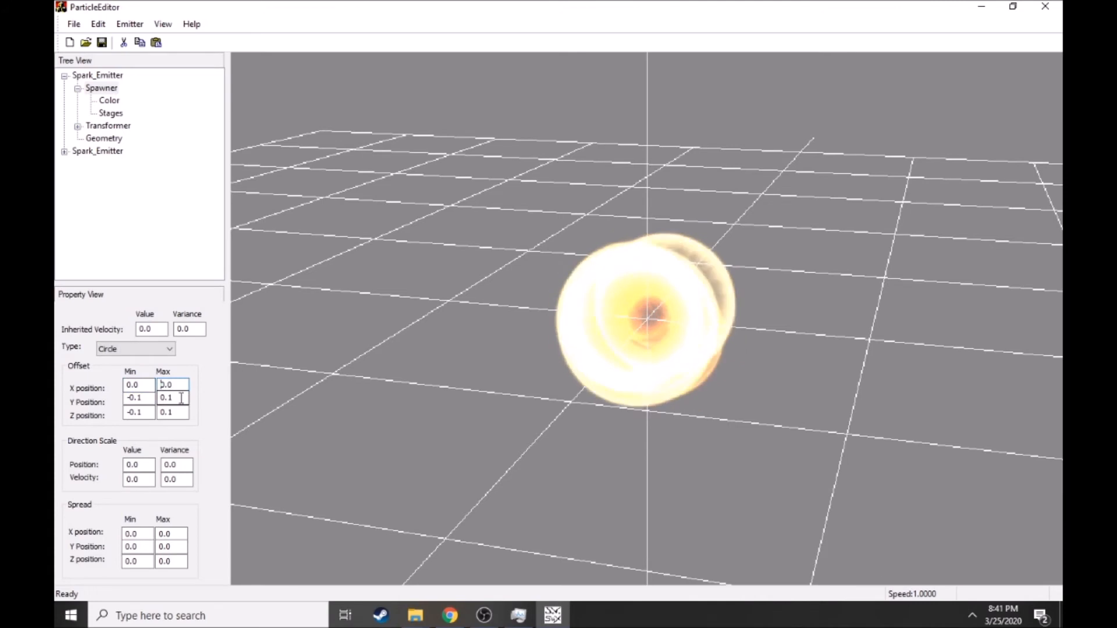
double_click(179, 411)
text(0.0)
double_click(135, 412)
text(0)
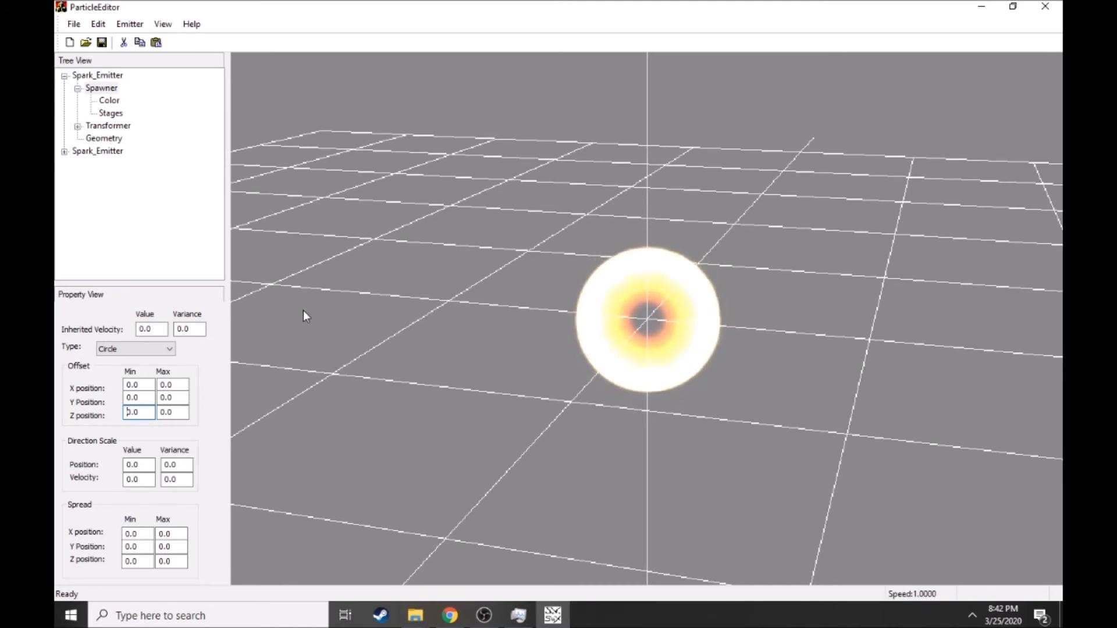
- Delete the second Spark_Emitter and view the remaining ring from above
click(97, 154)
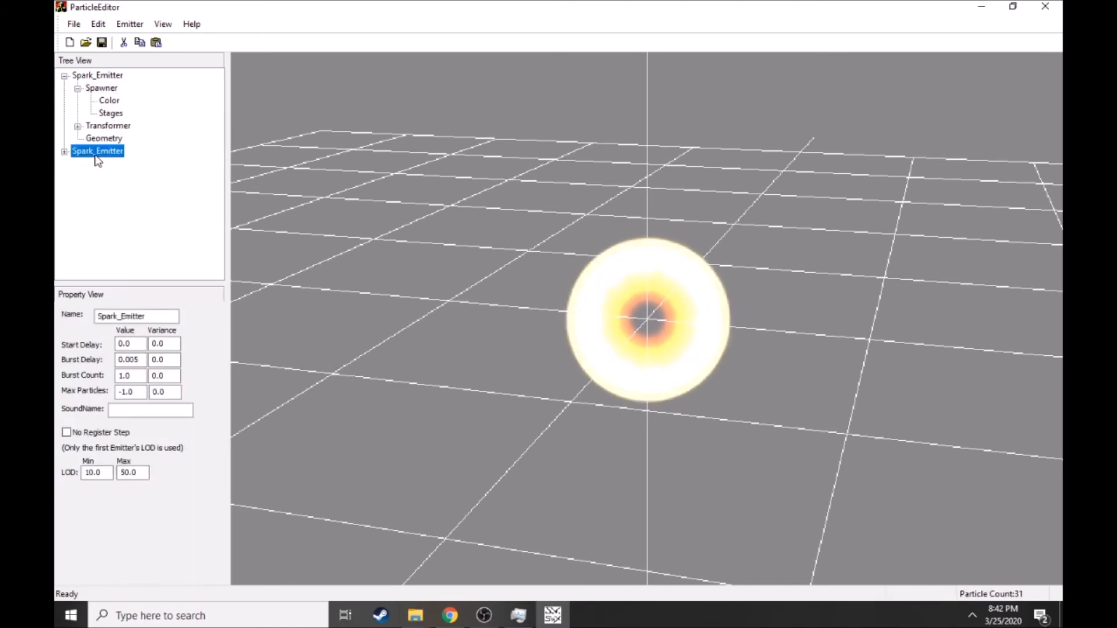
key(Delete)
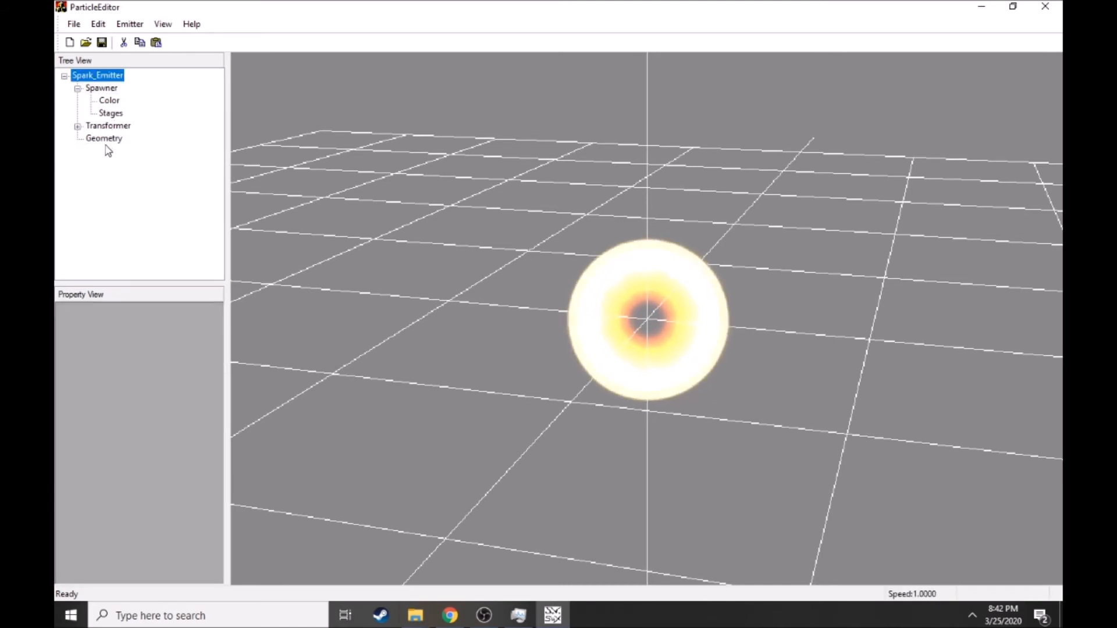
drag(442, 159, 569, 96)
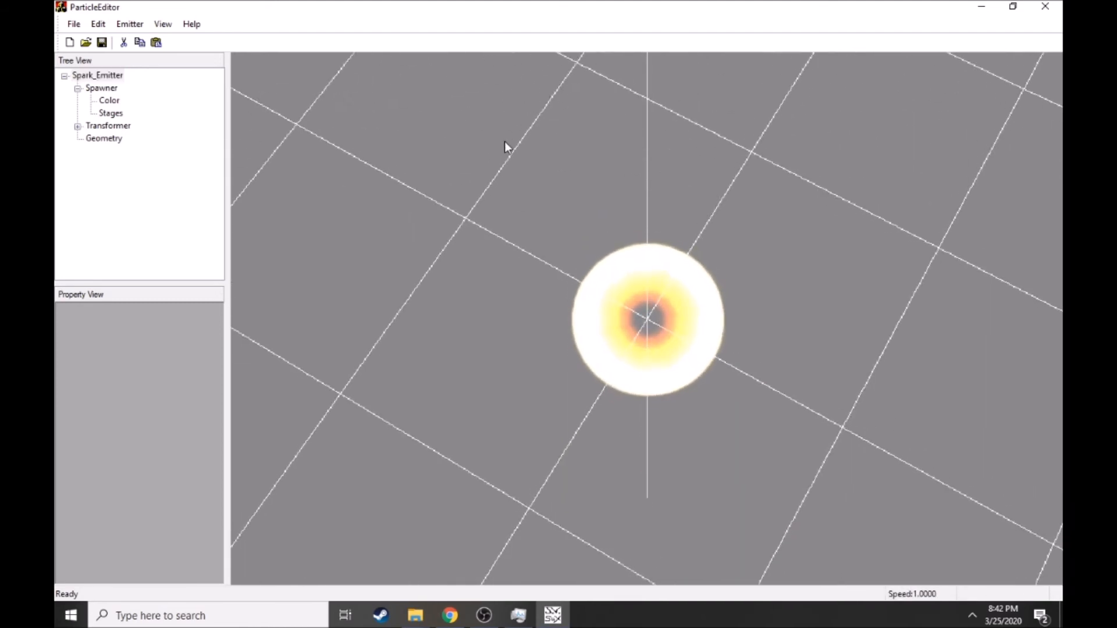
- Remove Stage 1 from the Transformer's color states and set its size type to None
click(77, 126)
click(106, 163)
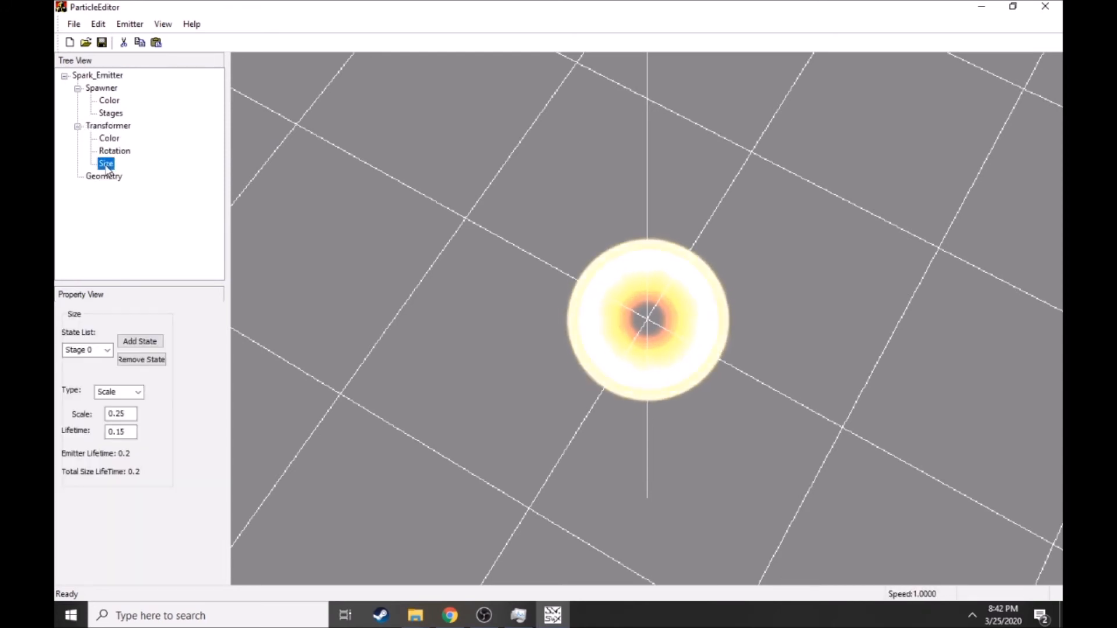
click(108, 351)
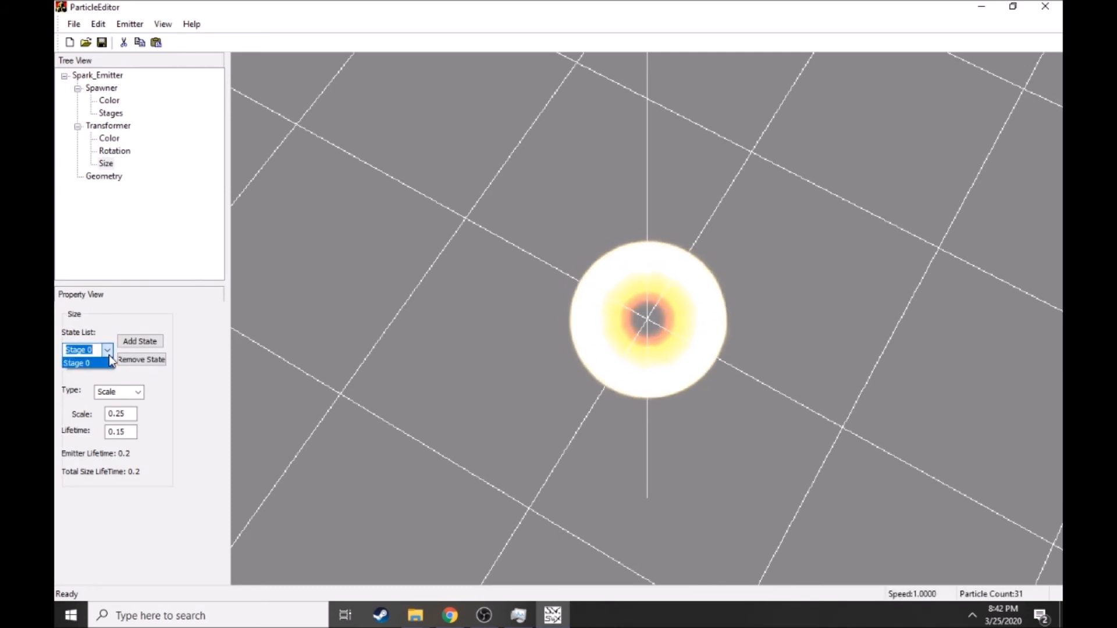
click(76, 363)
click(110, 137)
click(90, 351)
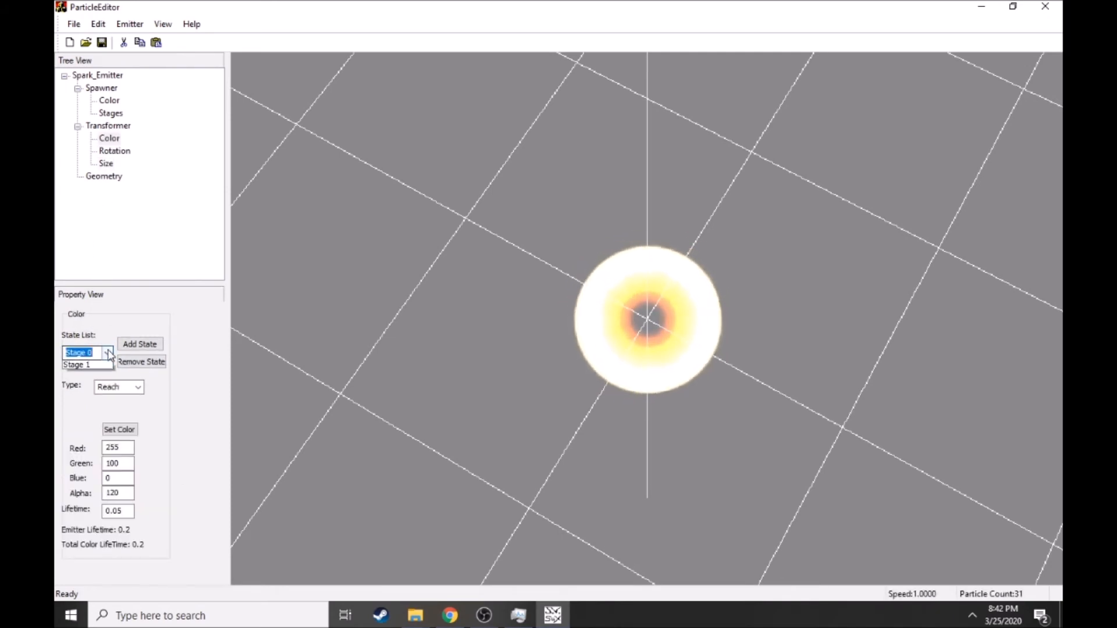
click(93, 373)
click(130, 366)
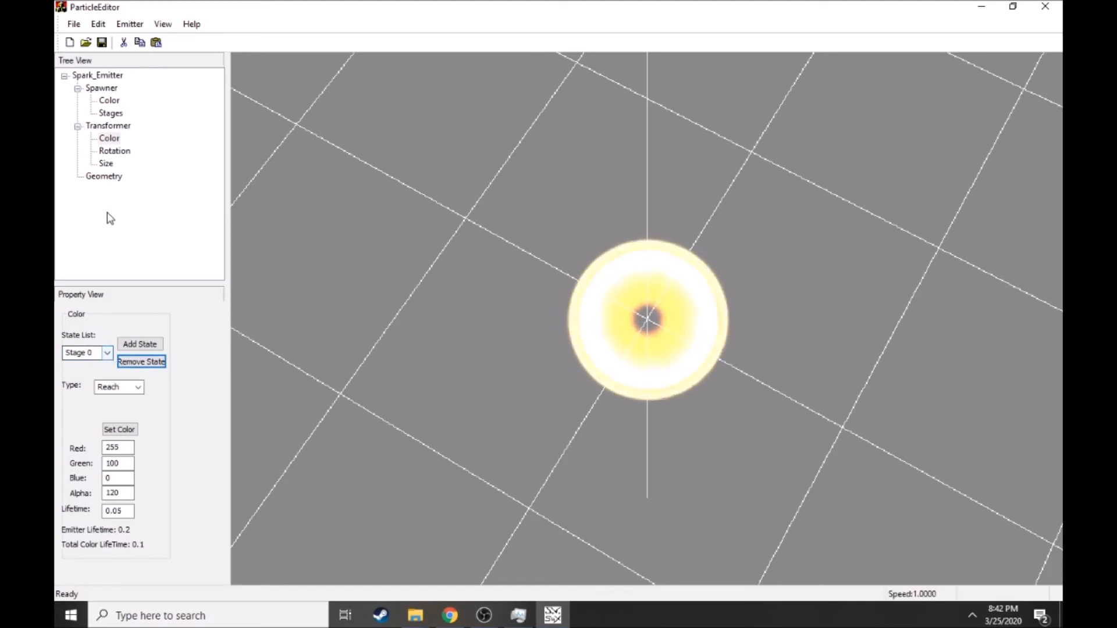
click(107, 163)
middle_drag(535, 325, 494, 187)
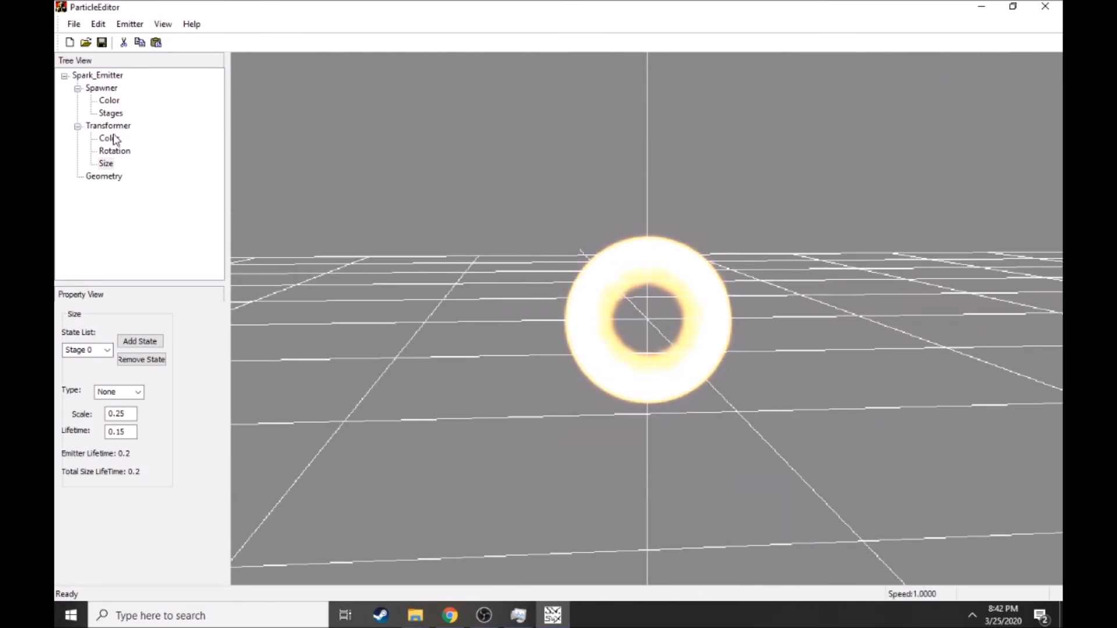
- Set the Spawner color's minimum and maximum to red 0, green 0 and blue 255
click(109, 100)
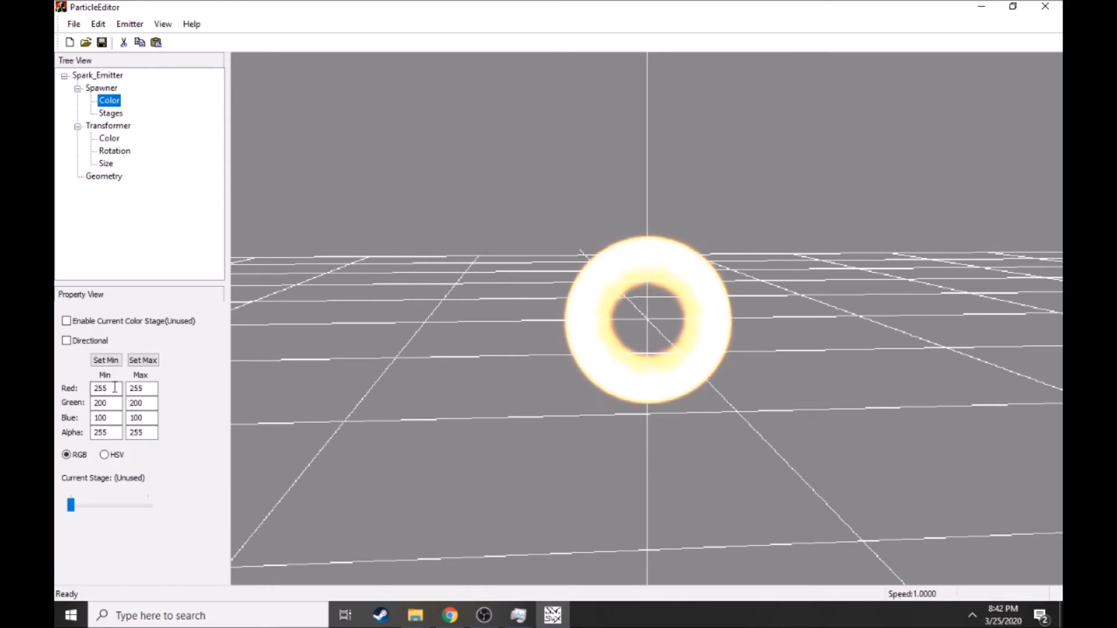
double_click(144, 392)
text(0)
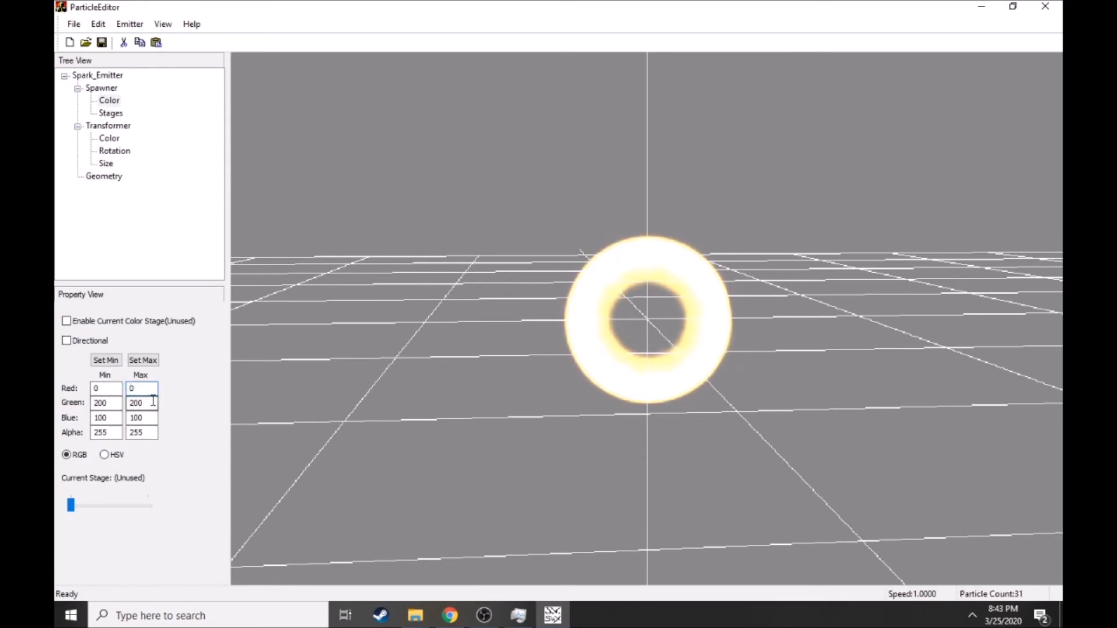
double_click(140, 402)
text(0)
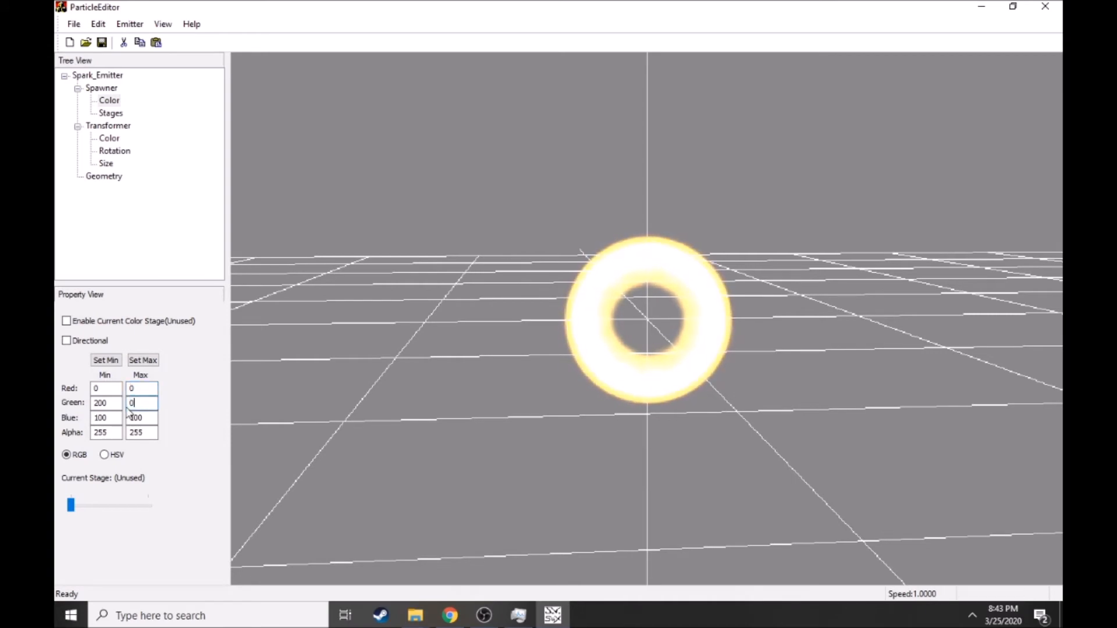
double_click(89, 420)
text(255)
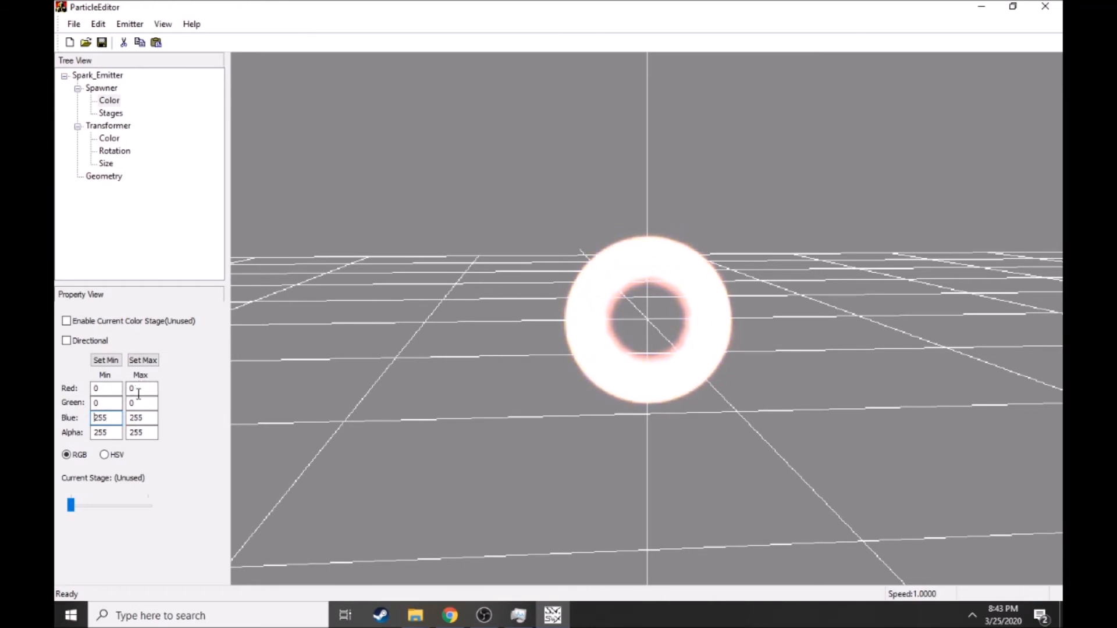
- Set the Transformer's color type to None and the geometry's blend mode to Normal
click(108, 140)
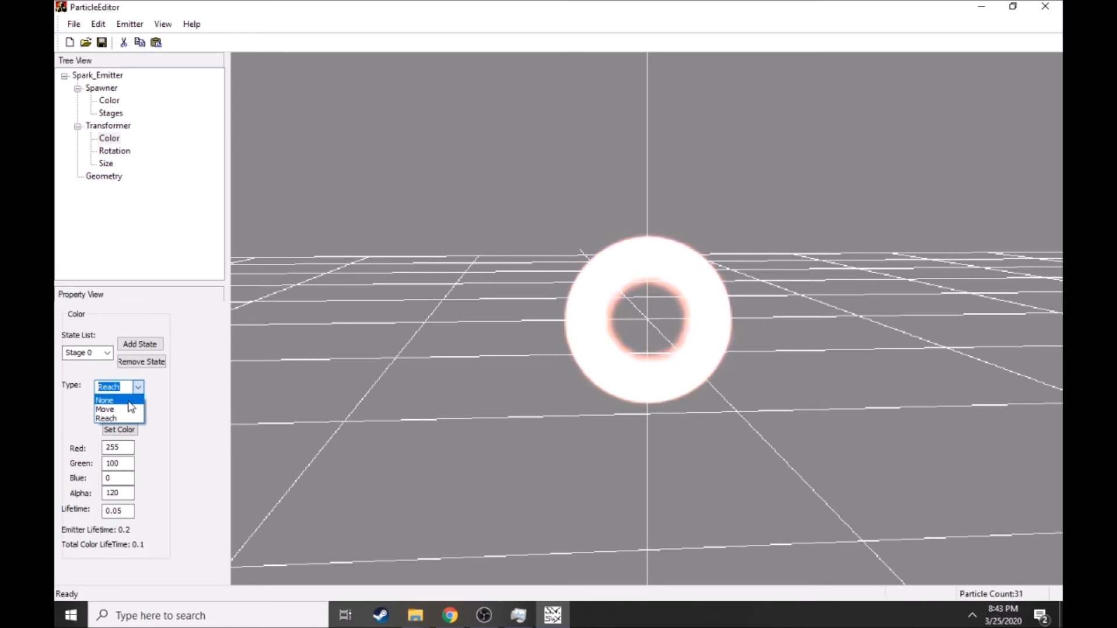
click(129, 402)
middle_drag(286, 410, 560, 315)
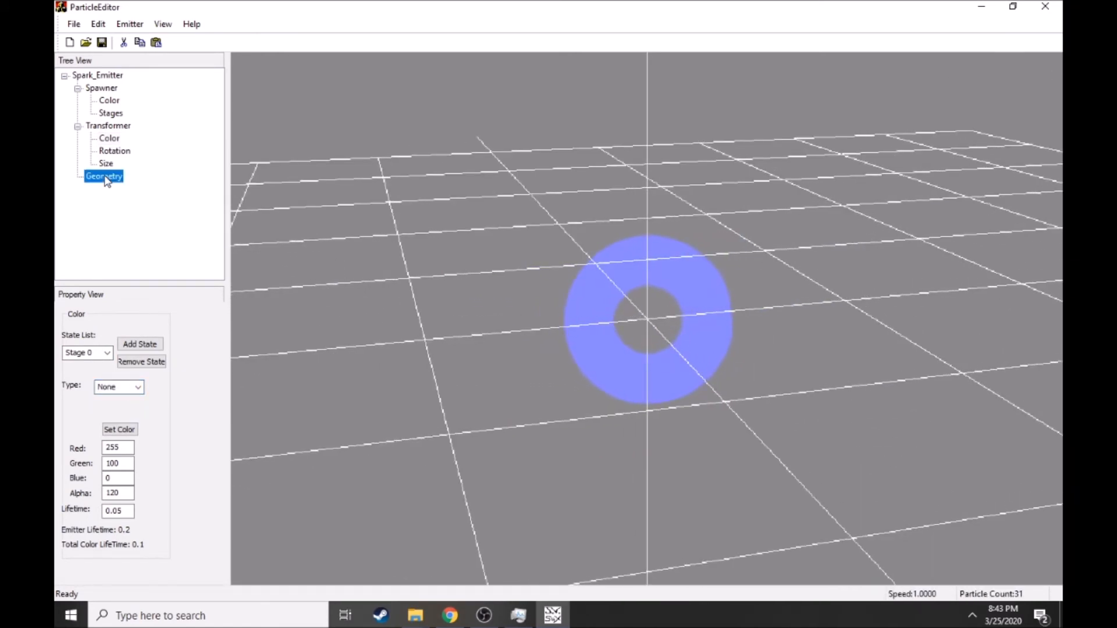
click(79, 363)
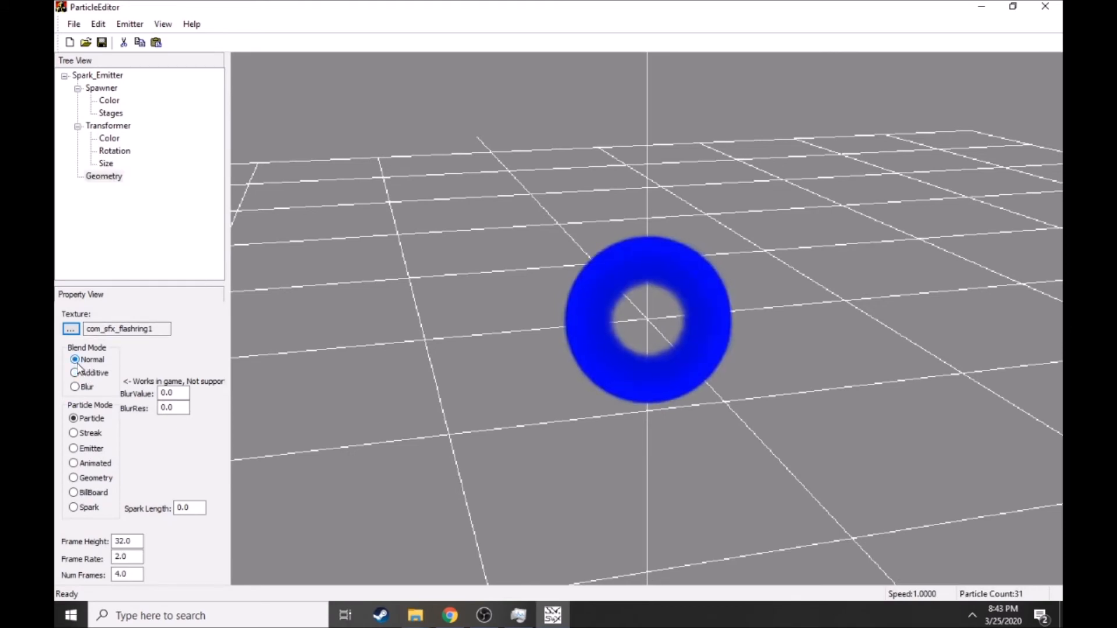
- Try a Spawner color green value of 100, settle on 200 for both minimum and maximum, and view the ring up close
click(109, 100)
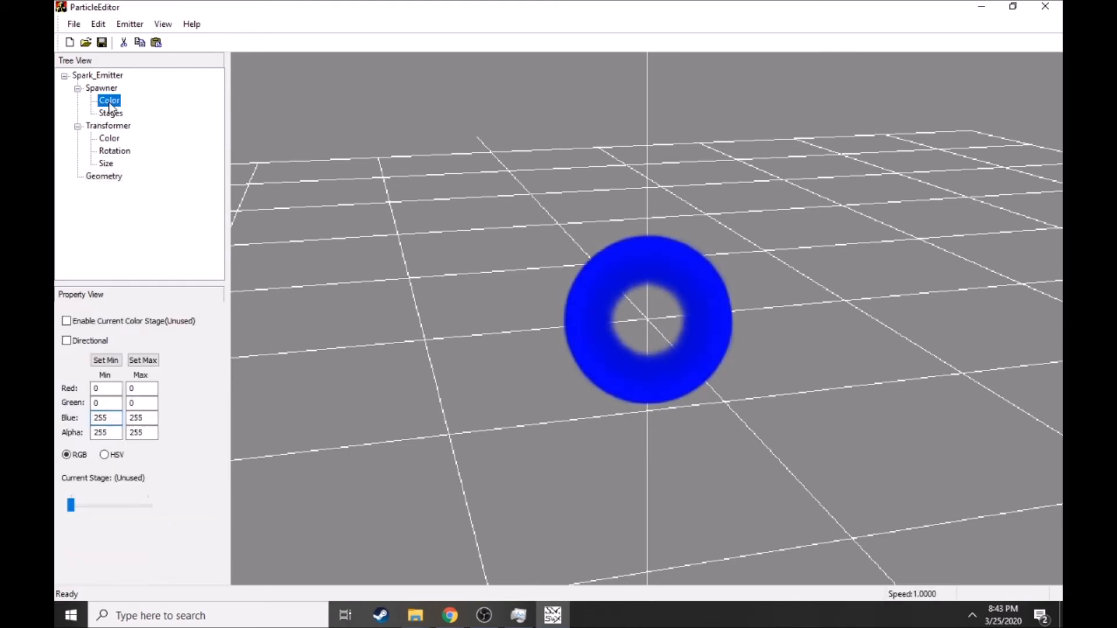
double_click(96, 402)
key(BackSpace)
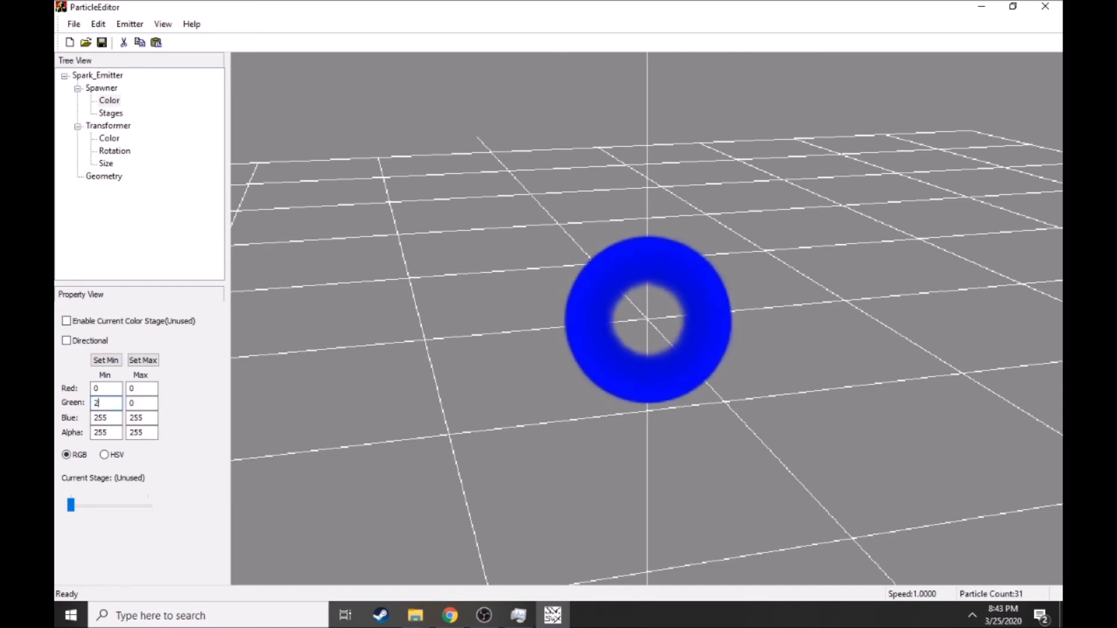
text(100)
double_click(95, 403)
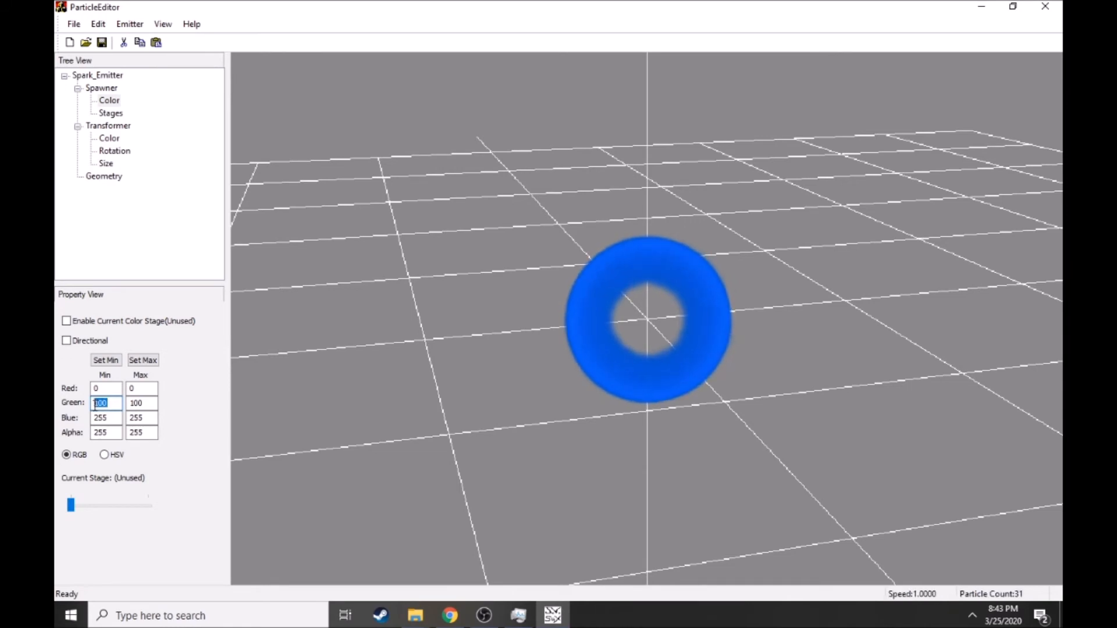
text(200)
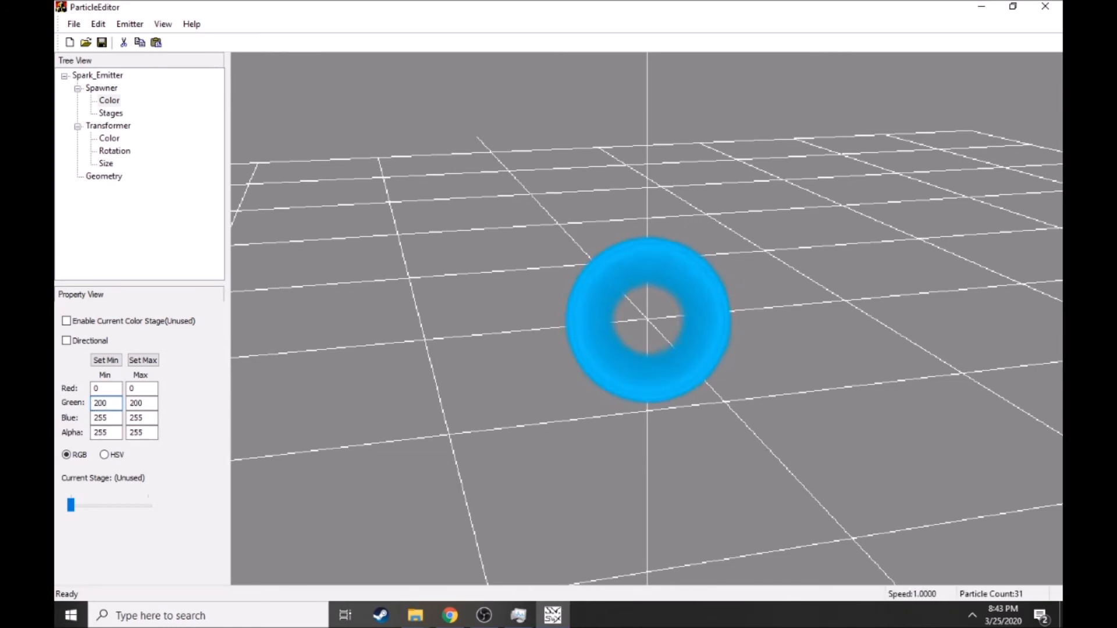
middle_drag(519, 365, 584, 391)
scroll(580, 387, up, 3)
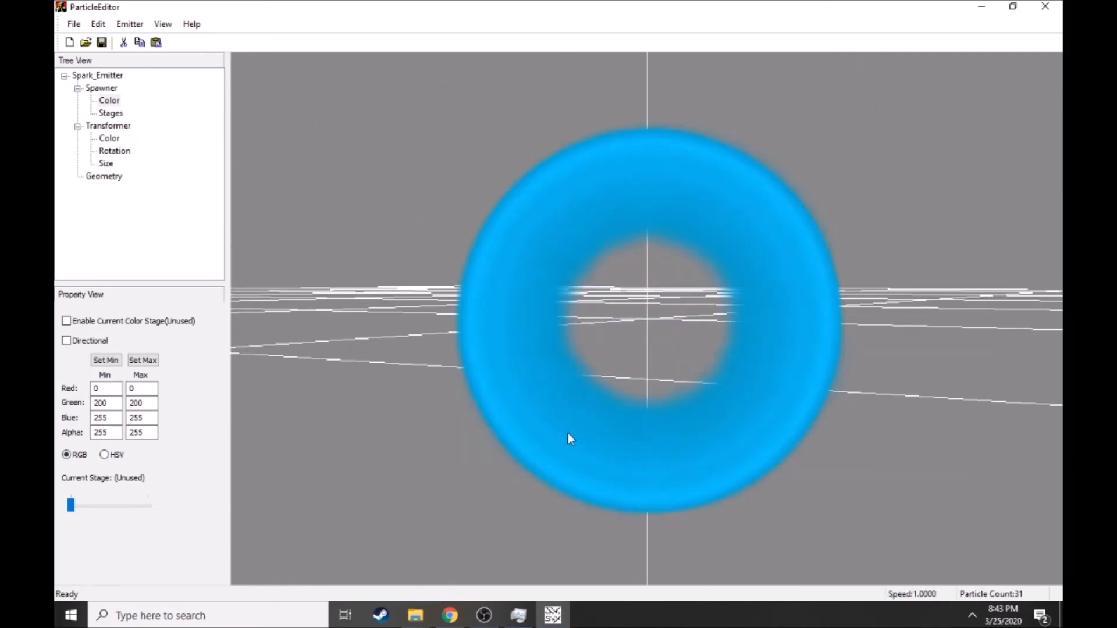
- Set the size variance in the Spawner's stages to 0.0
click(102, 89)
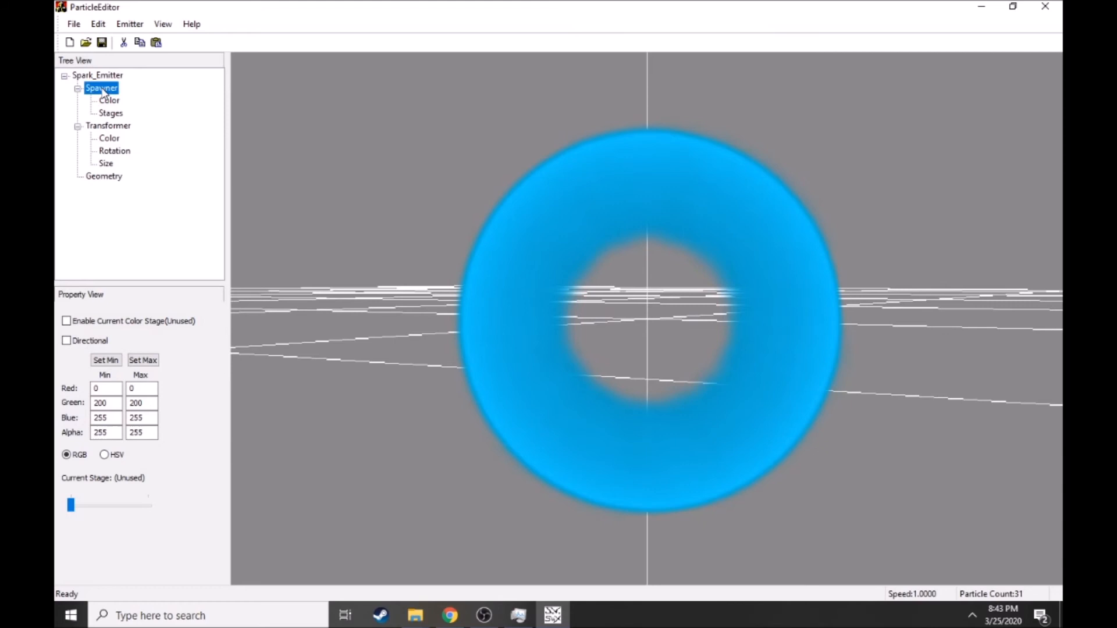
click(98, 75)
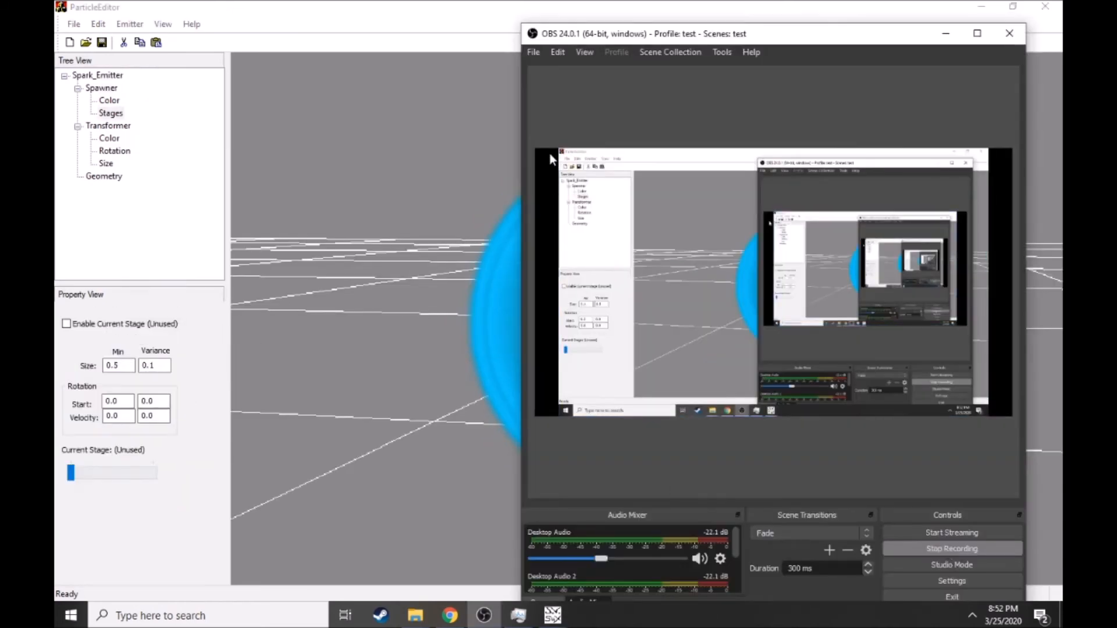
click(475, 14)
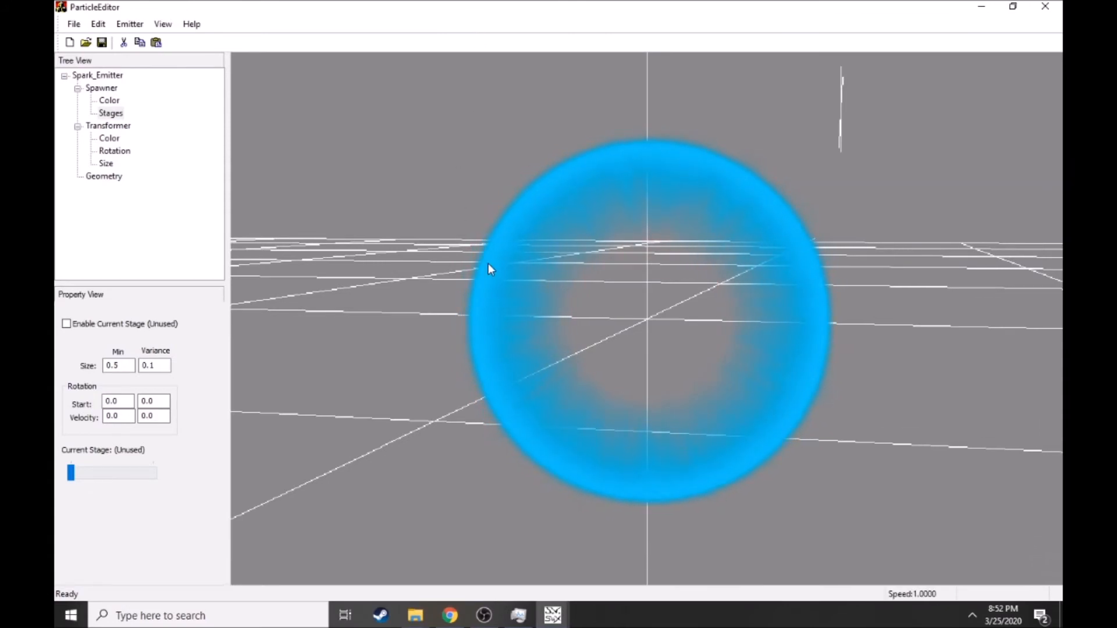
click(150, 365)
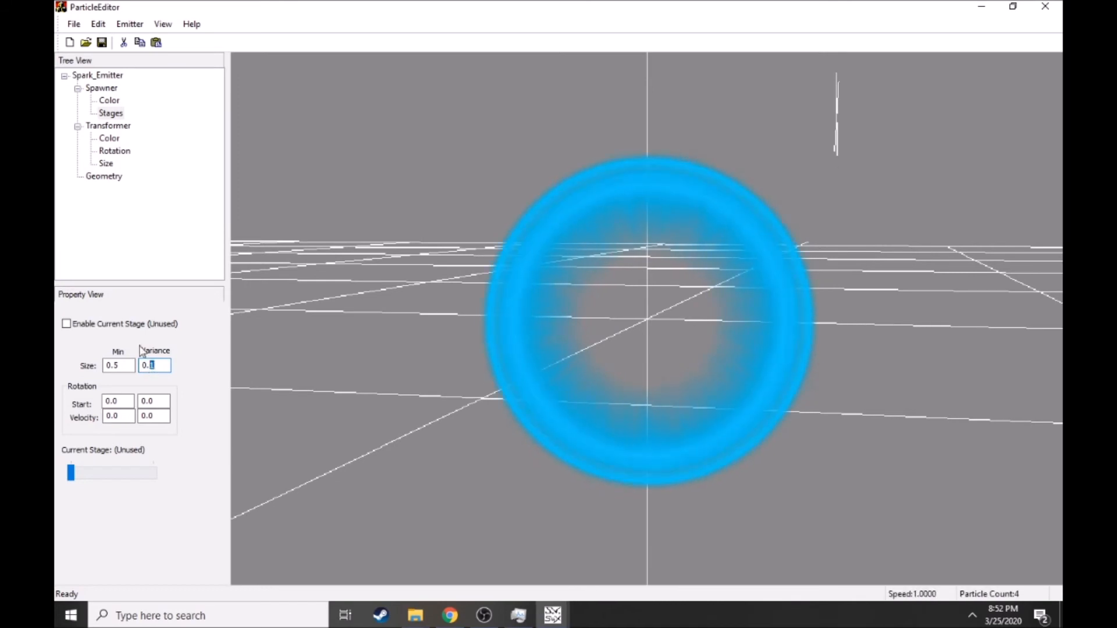
click(102, 87)
click(111, 113)
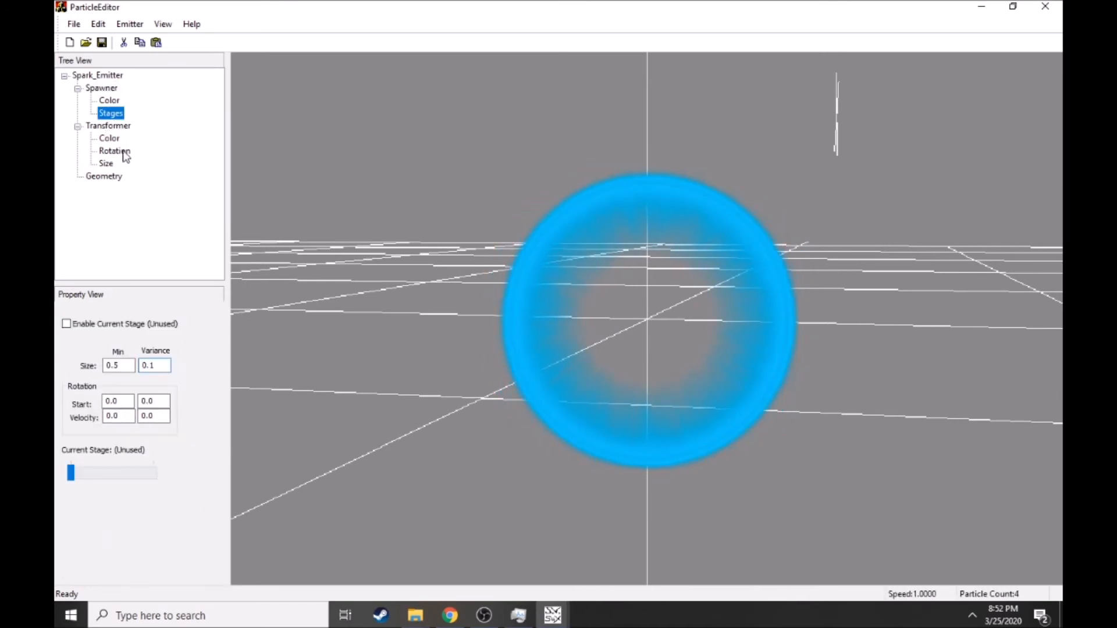
click(153, 366)
drag(154, 366, 150, 366)
text(0)
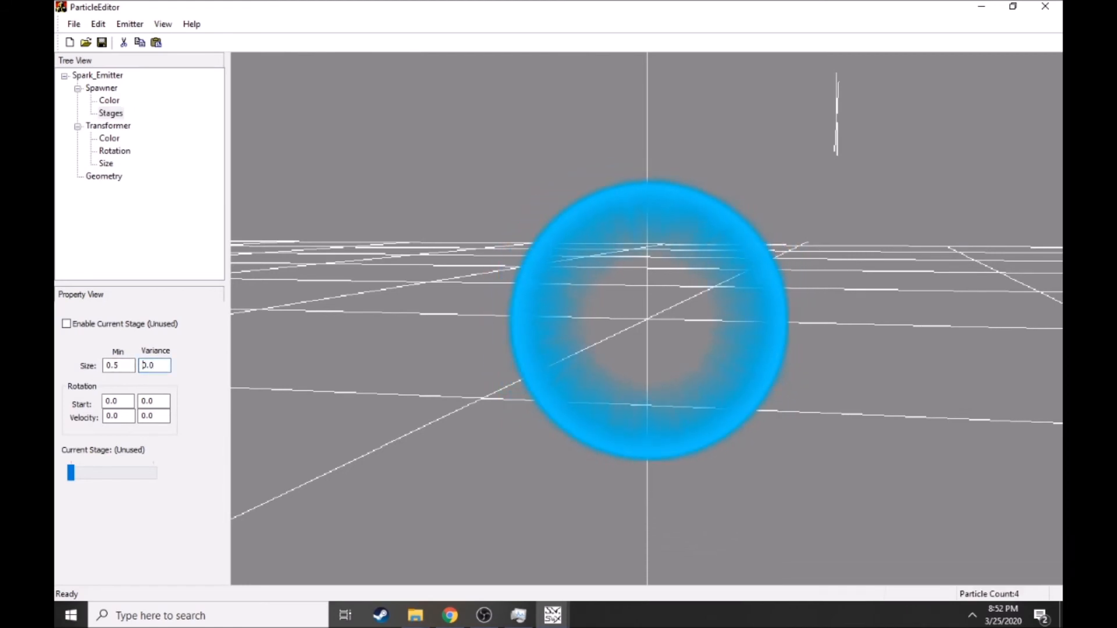
drag(256, 354, 453, 296)
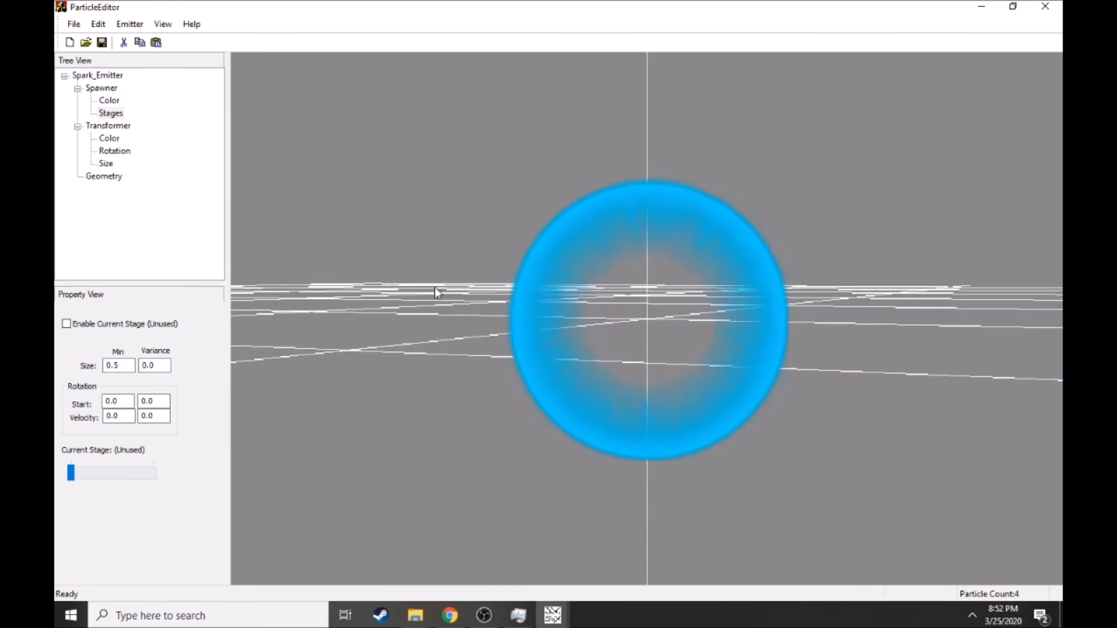
- Open the emitter's geometry settings and examine the multi-emitter ring effect in the other ParticleEditor window for comparison
click(105, 177)
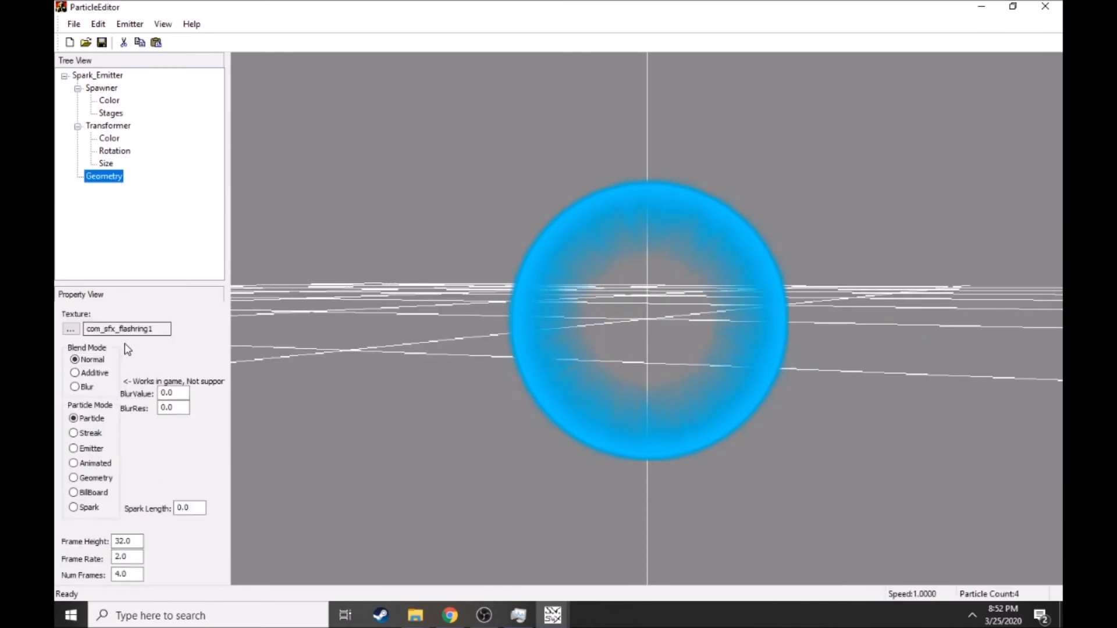
click(69, 329)
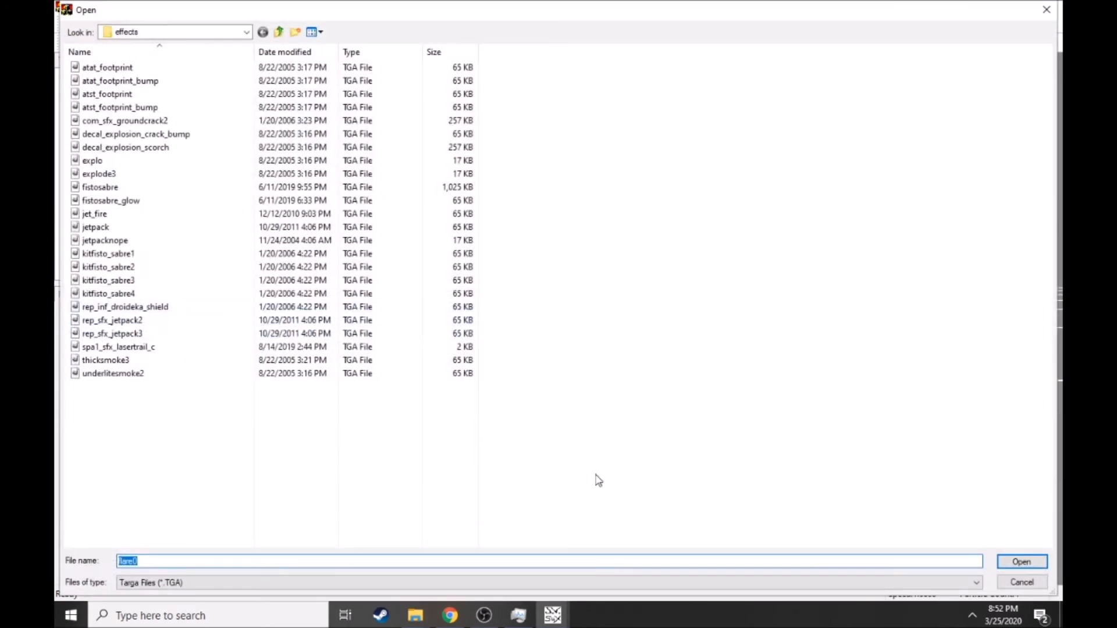
click(1021, 583)
mouse_move(556, 617)
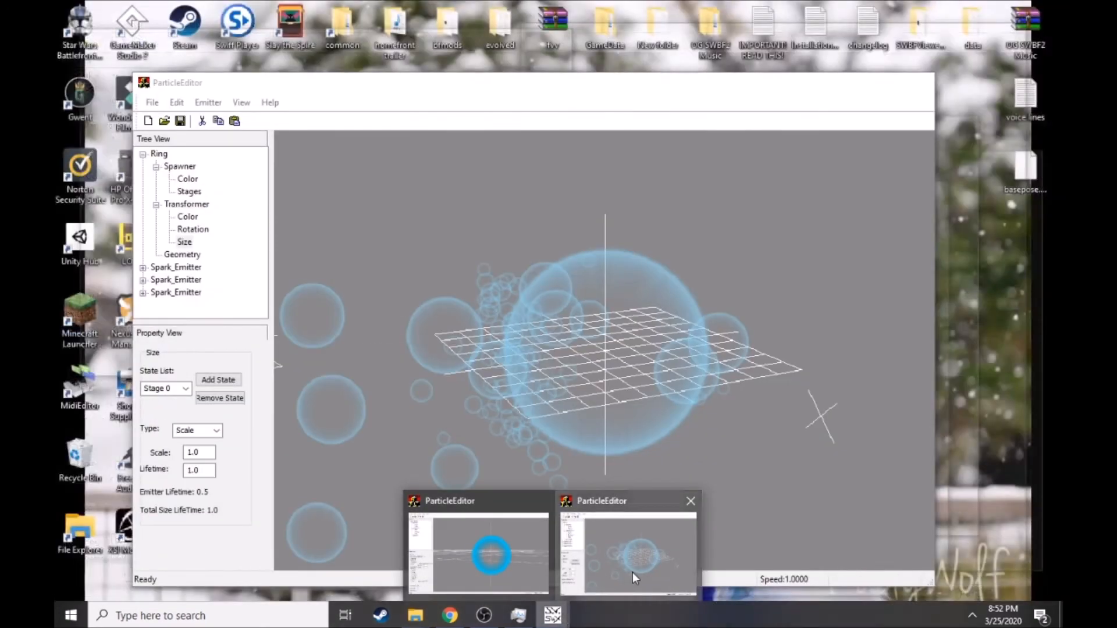
click(632, 571)
drag(544, 402, 483, 364)
scroll(614, 397, down, 1)
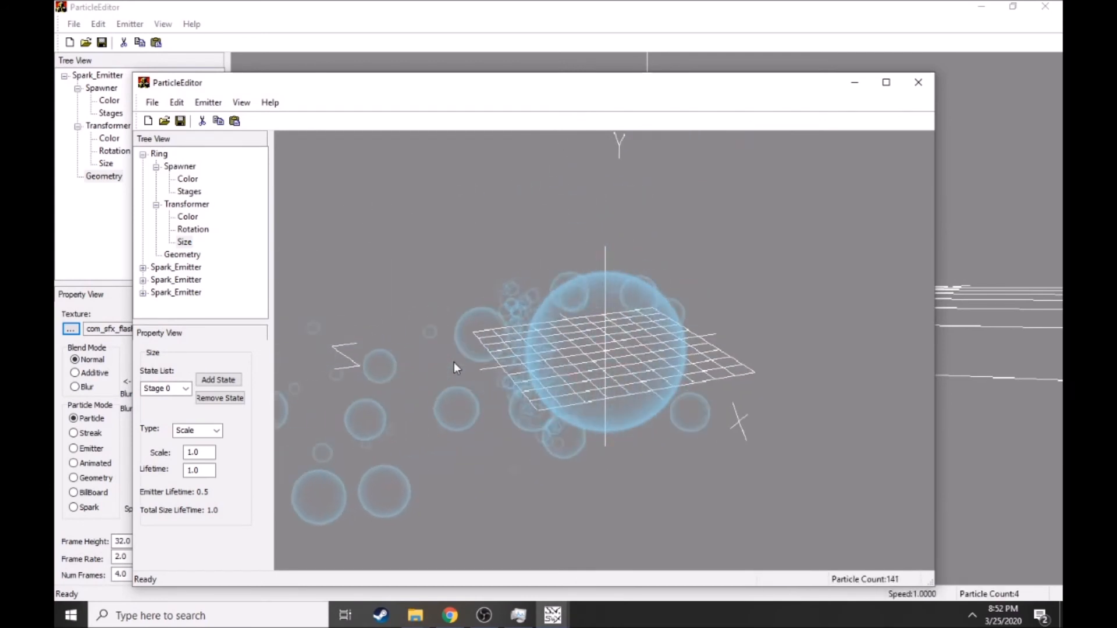
click(507, 10)
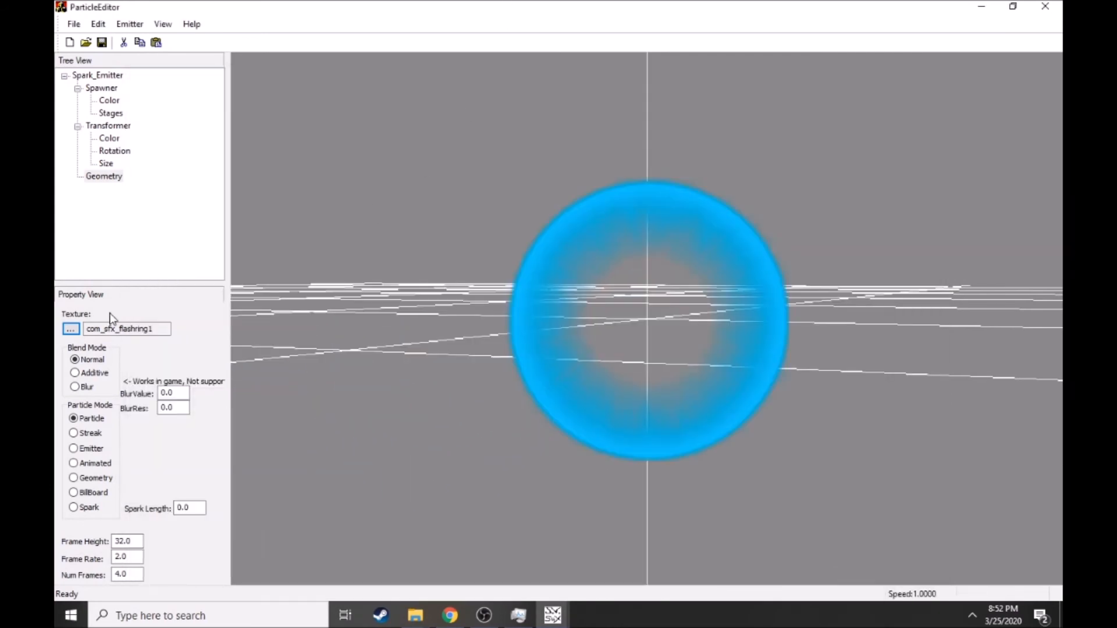
- Replace the geometry texture with com_sfx_dirt1 from the effects folder under data_ZZX's Common folder, and inspect the particles
click(70, 329)
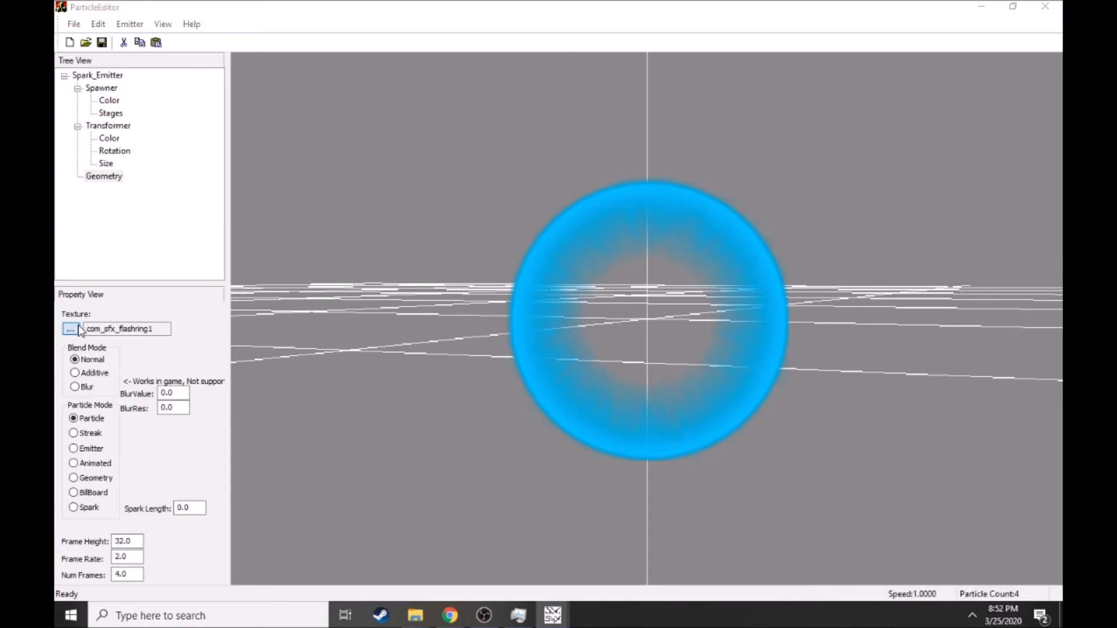
click(247, 32)
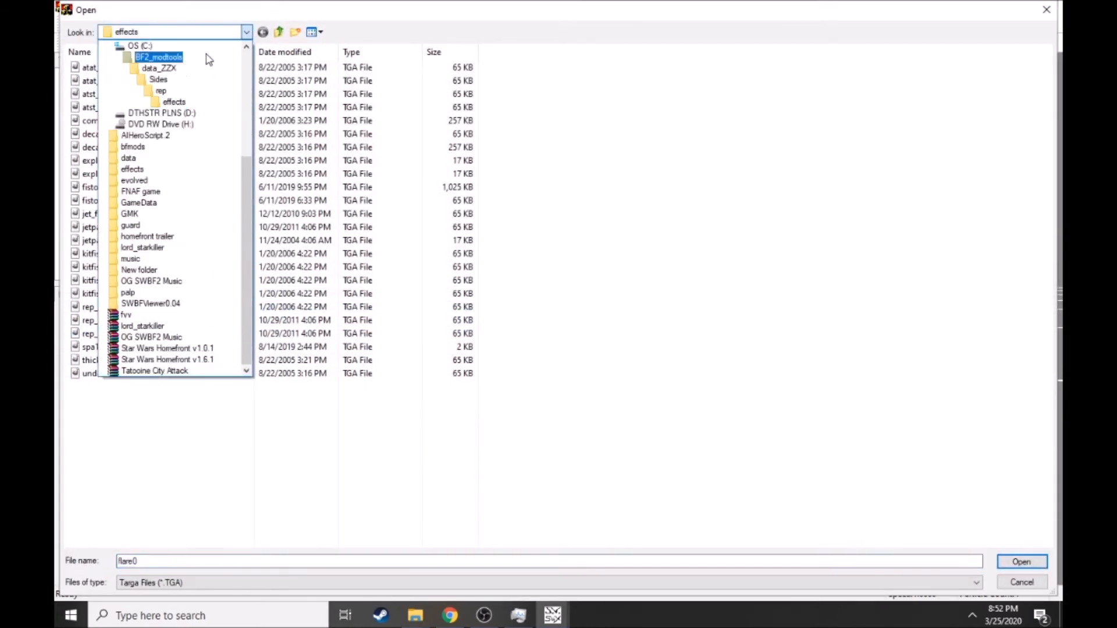
click(152, 68)
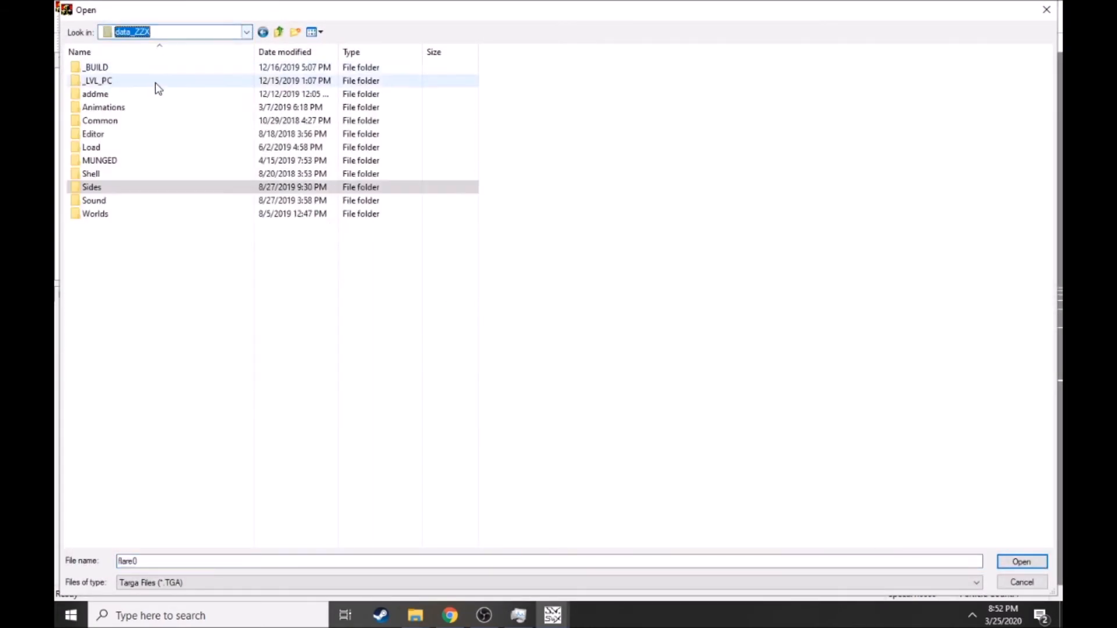
double_click(111, 124)
double_click(111, 86)
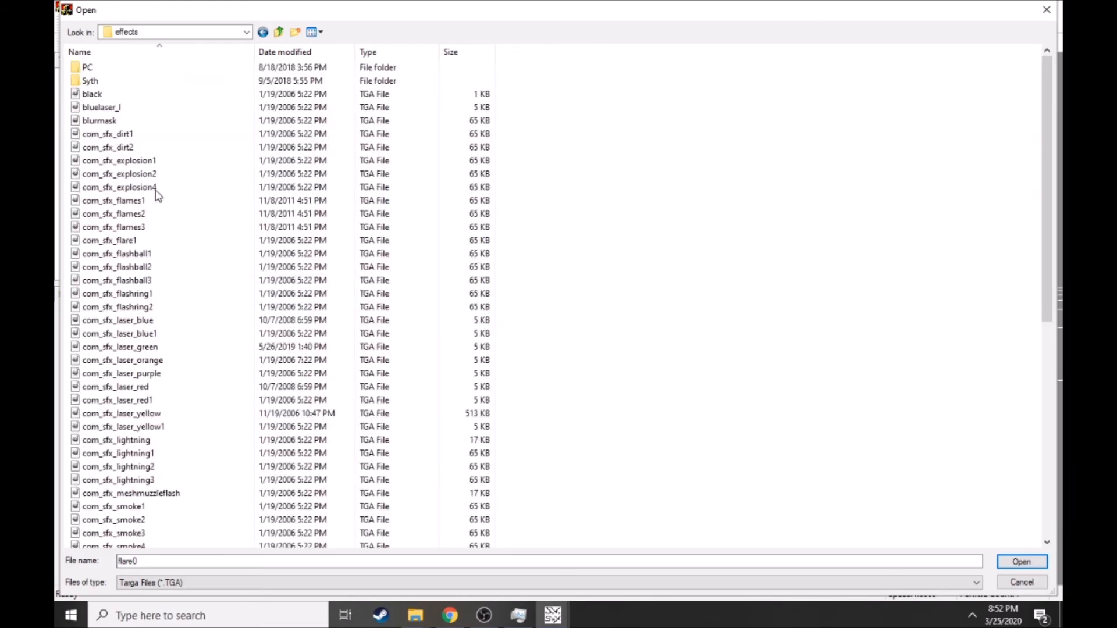
scroll(223, 233, down, 6)
scroll(220, 277, down, 3)
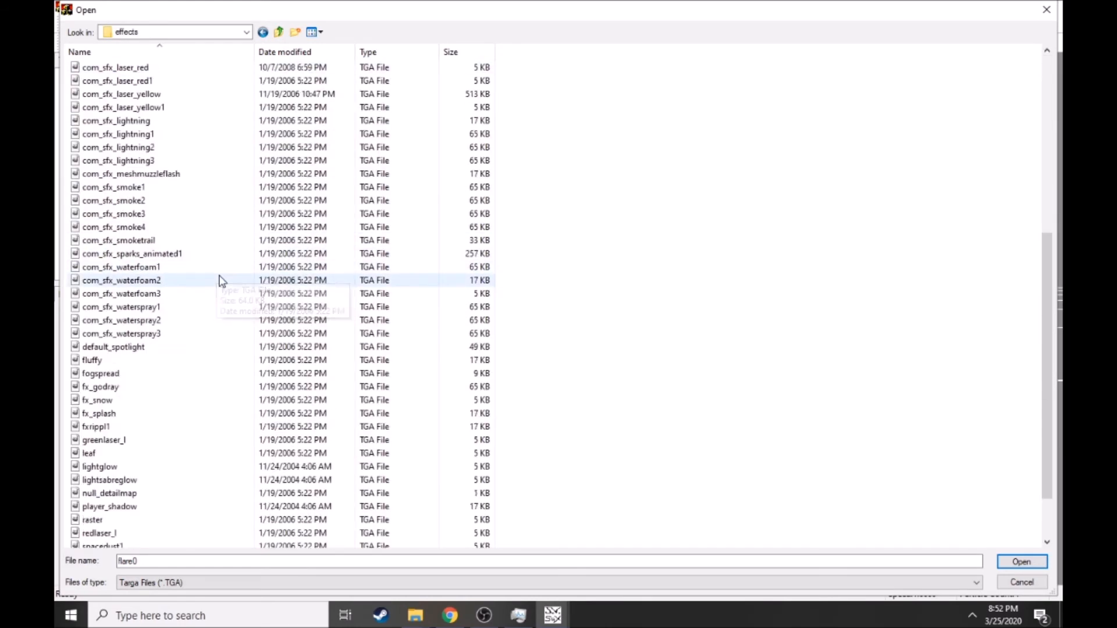
scroll(224, 317, up, 5)
scroll(225, 329, up, 5)
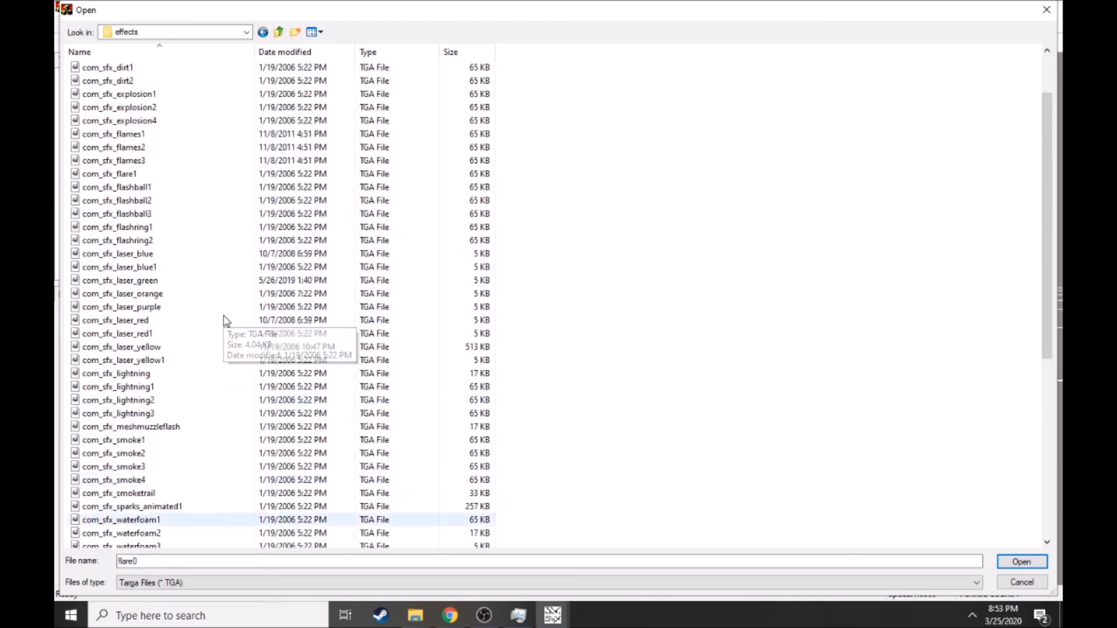
double_click(138, 135)
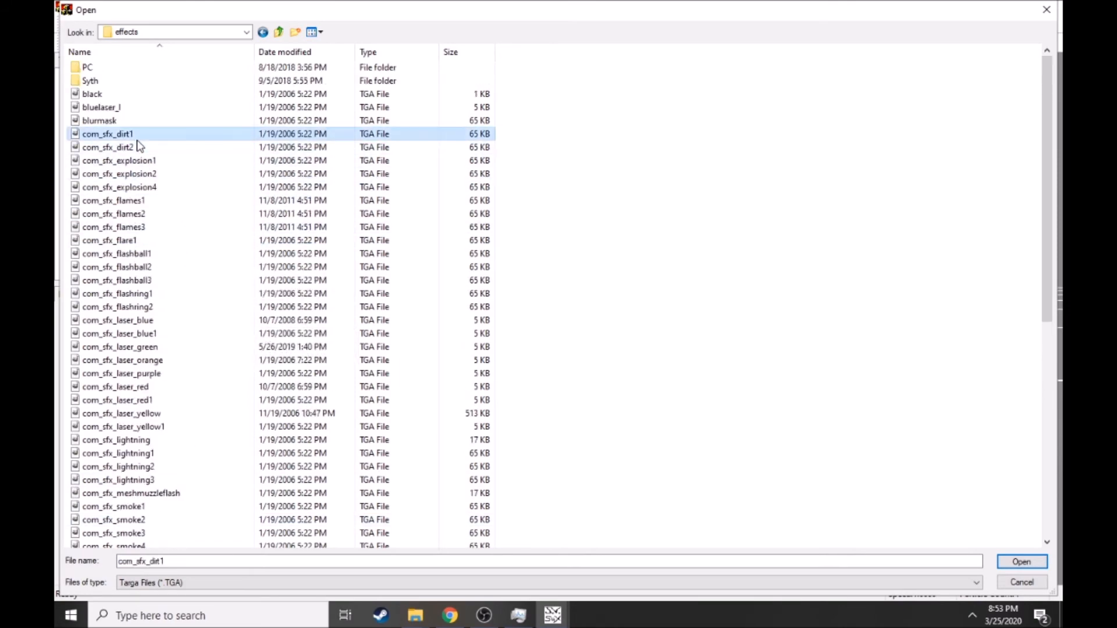
drag(480, 268, 559, 264)
right_drag(560, 264, 639, 367)
drag(640, 367, 633, 303)
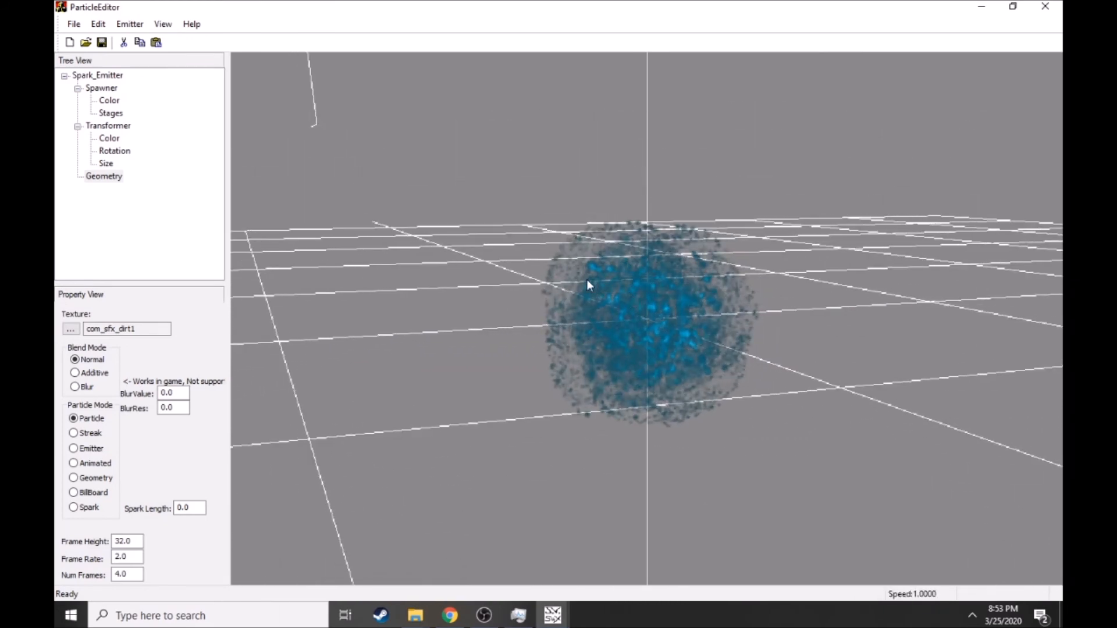
- Set the Spawner color's red and green to 255 for both minimum and maximum, and the geometry's blend mode to Additive
click(101, 88)
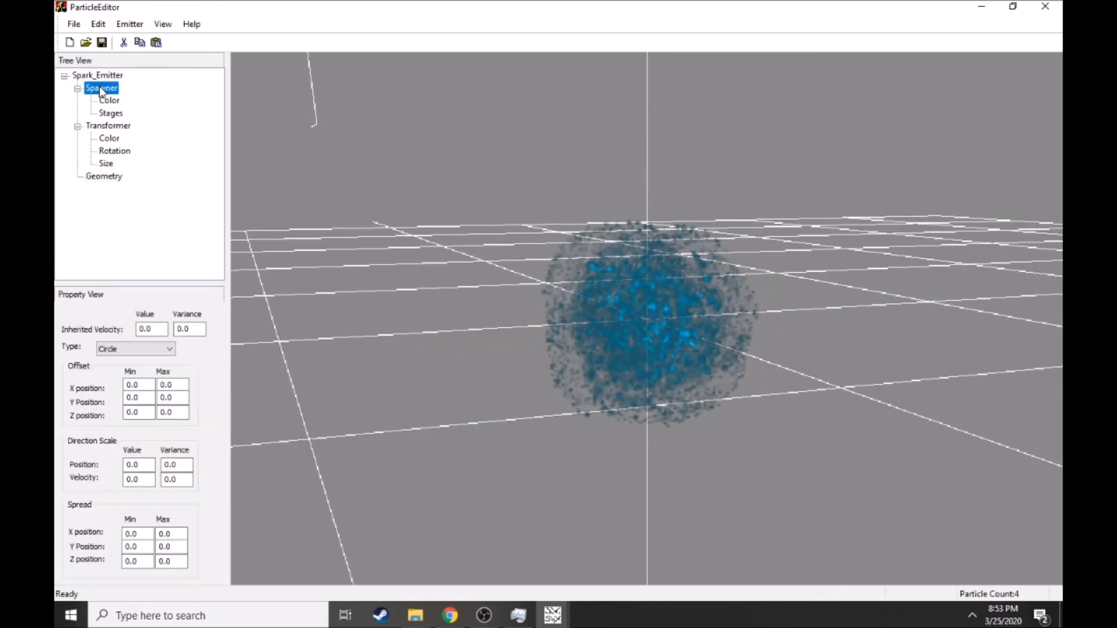
key(Down)
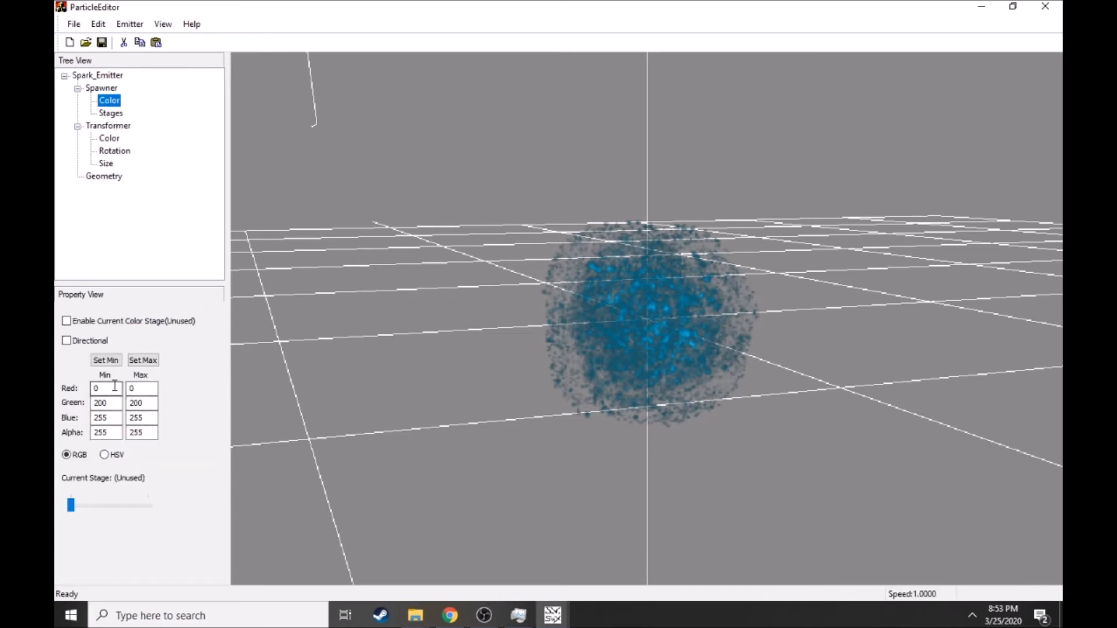
drag(111, 388, 79, 388)
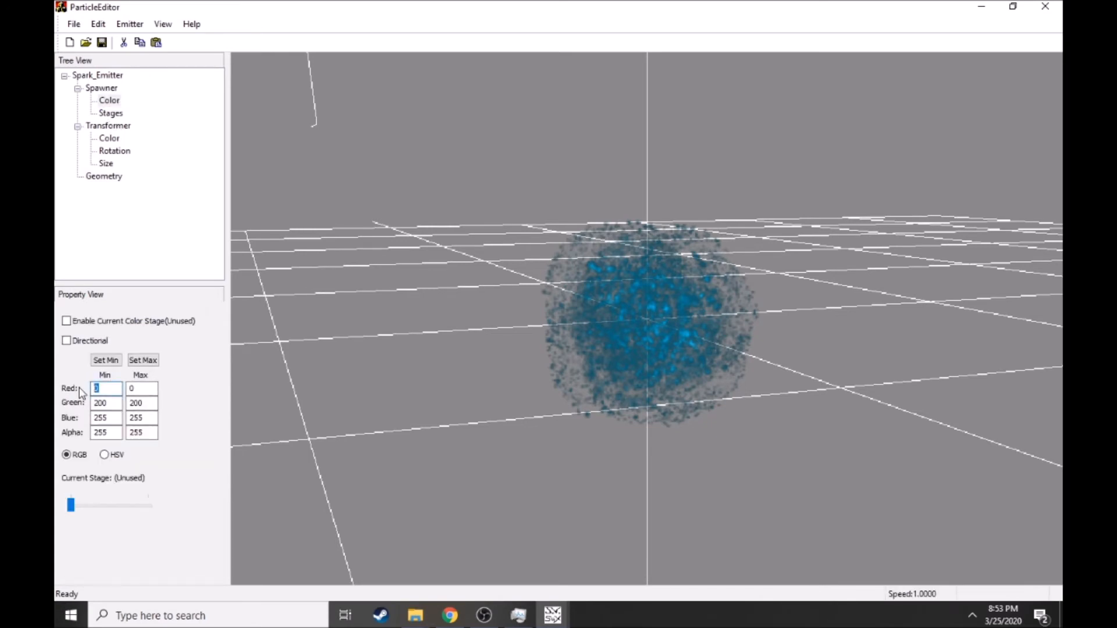
text(255)
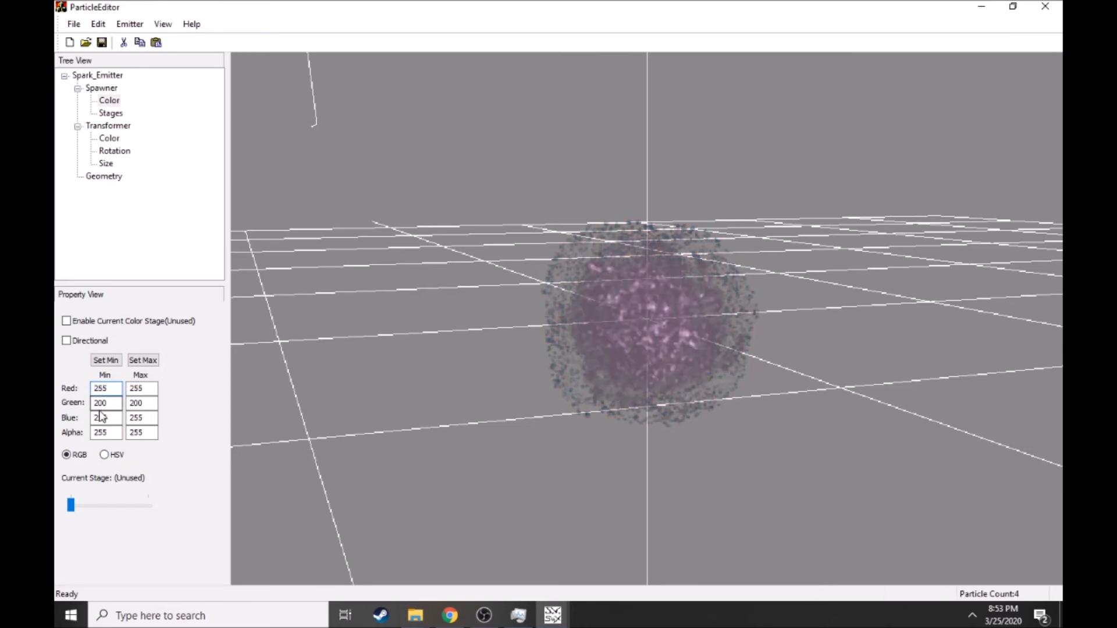
key(Return)
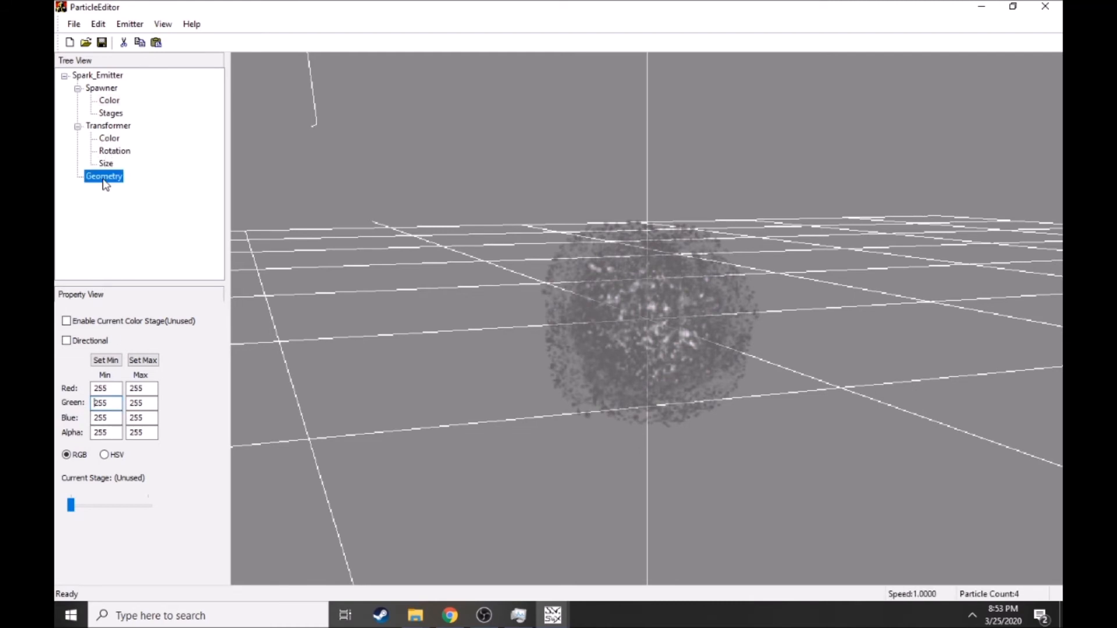
click(75, 372)
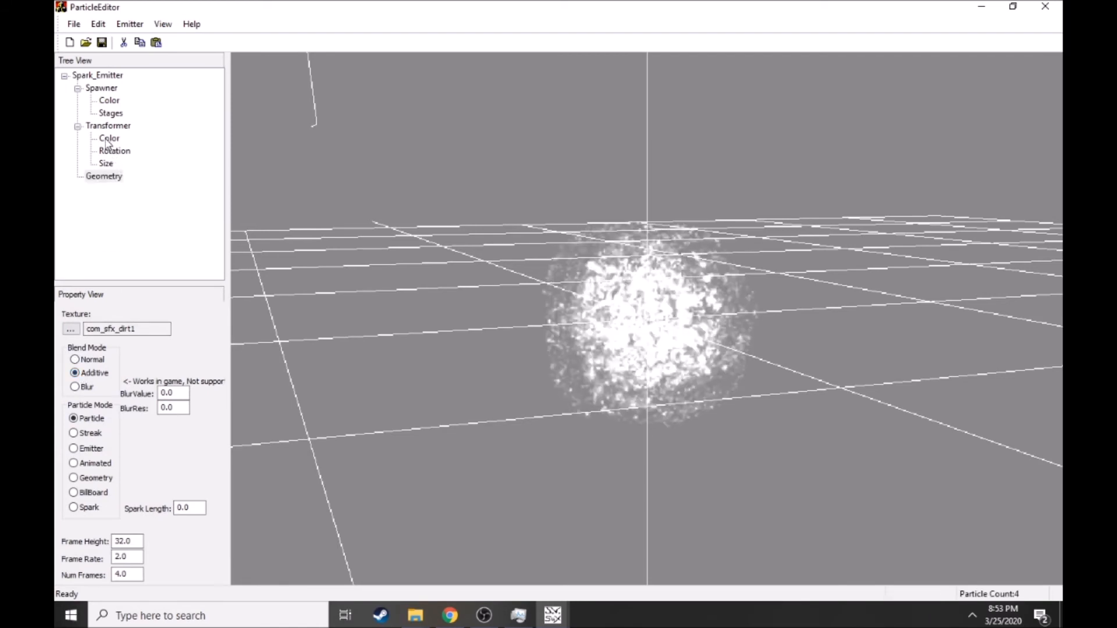
drag(527, 227, 322, 157)
- Set the Spawner's X, Y and Z position offsets to a minimum of -0.1 and a maximum of 0.1
click(104, 89)
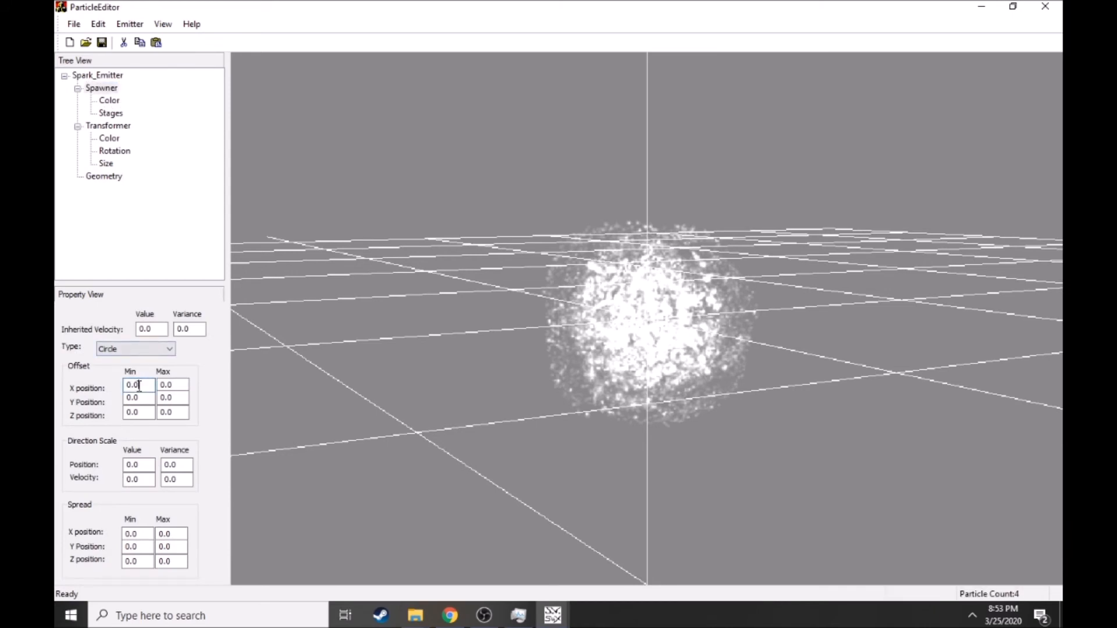
text(-)
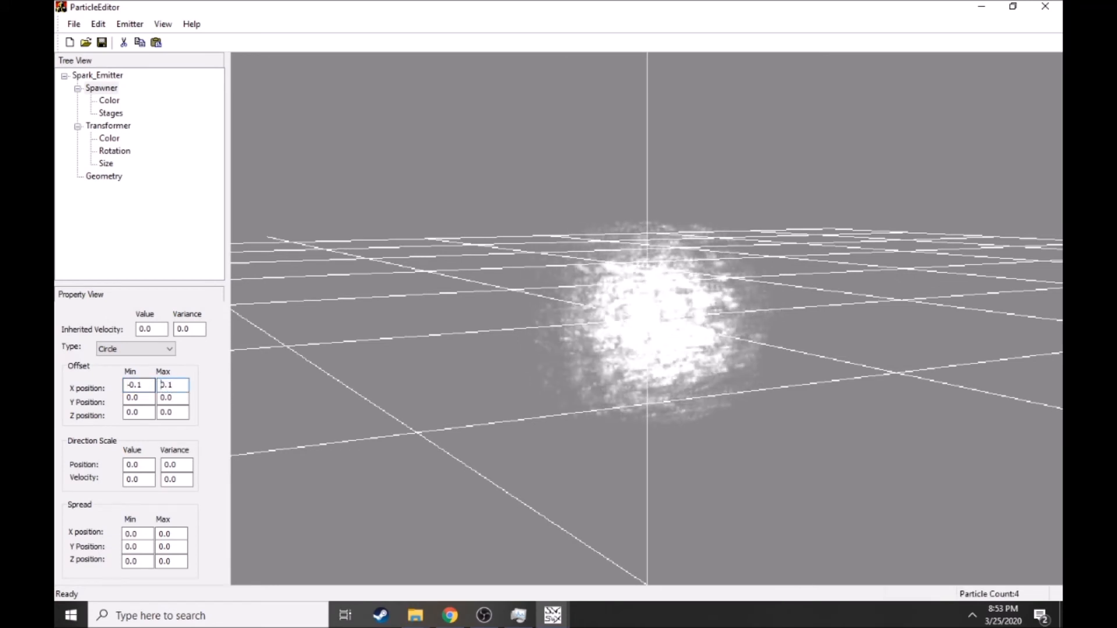
drag(153, 396, 119, 403)
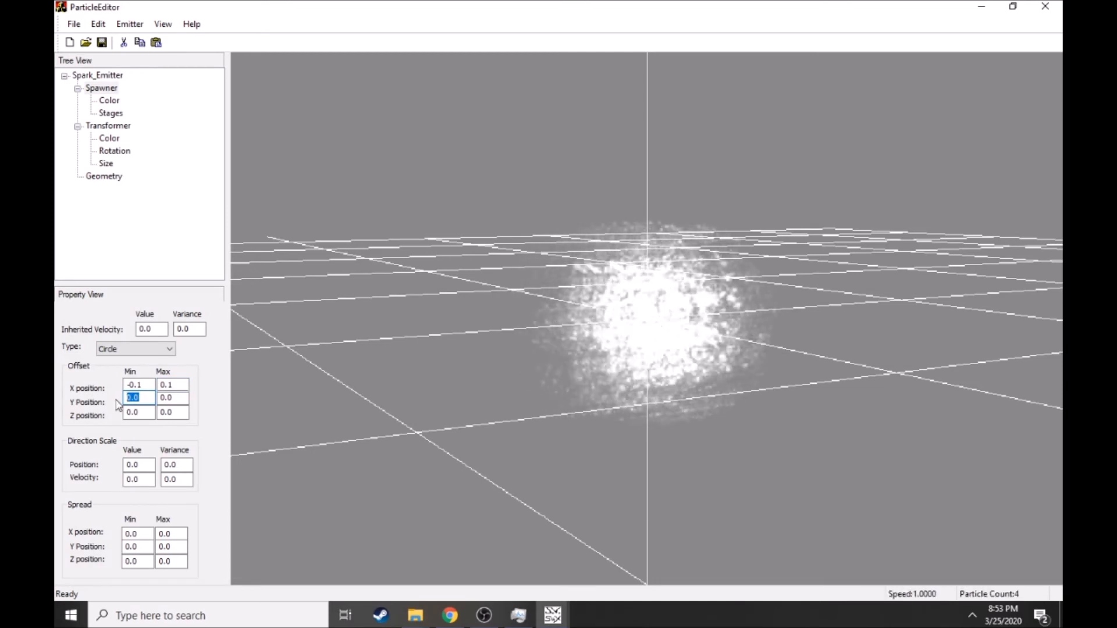
text(-0.1)
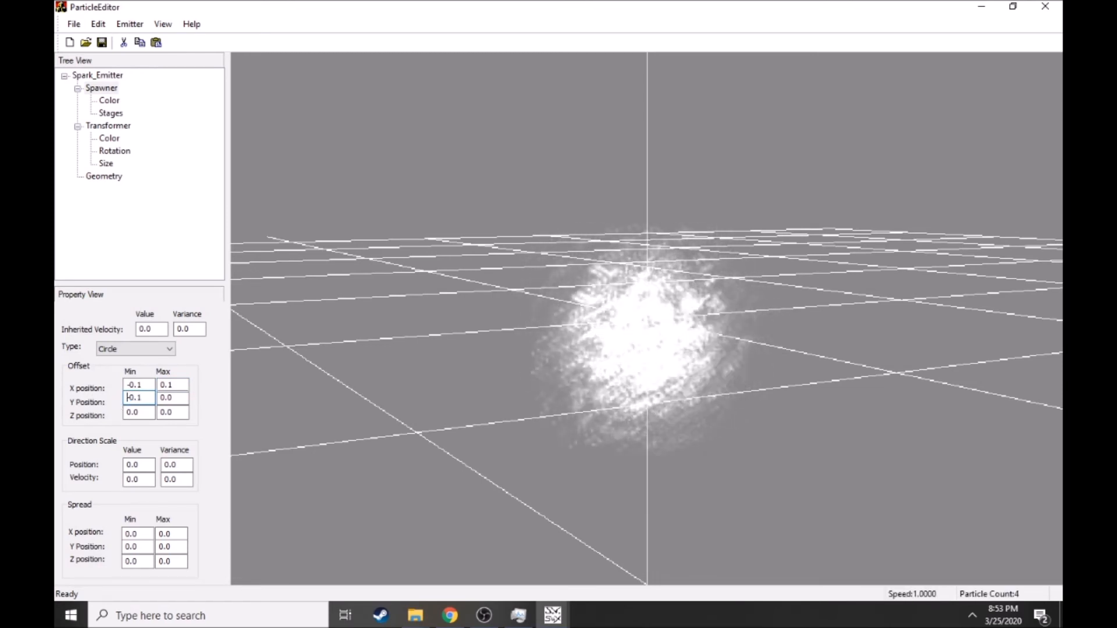
key(Tab)
text(0.1)
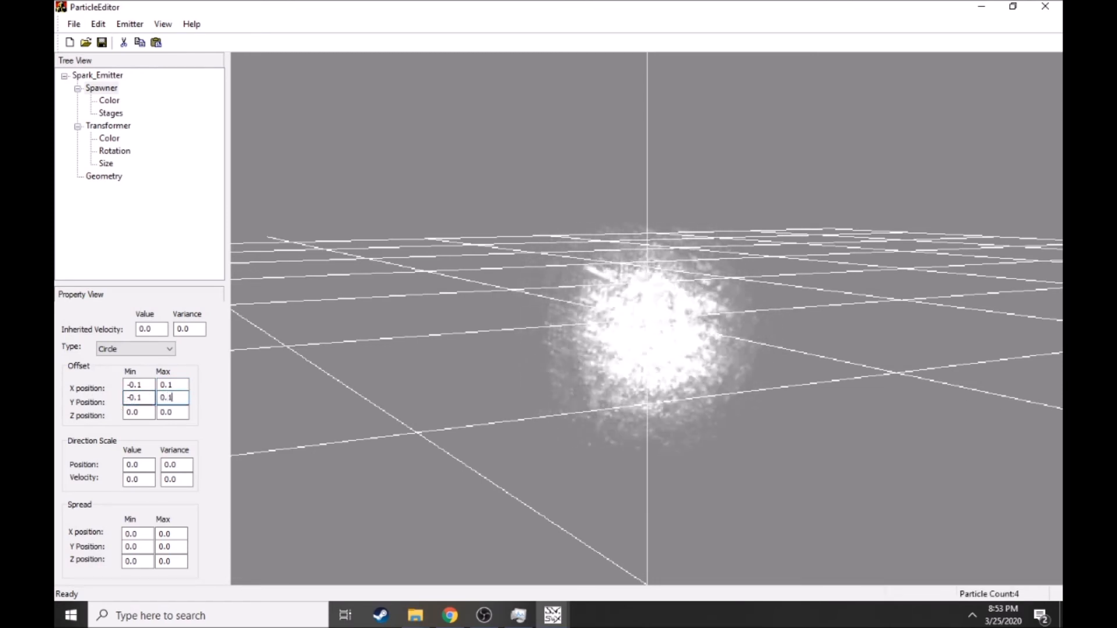
drag(473, 365, 372, 356)
double_click(146, 412)
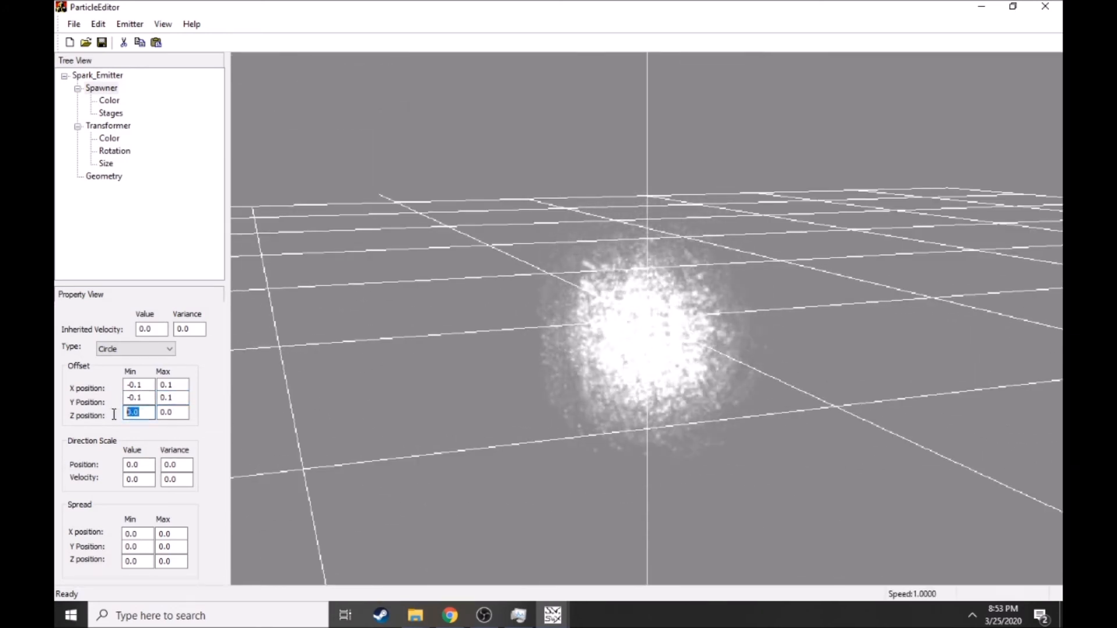
text(-0.1)
double_click(161, 413)
text(0.1)
middle_drag(508, 322, 643, 314)
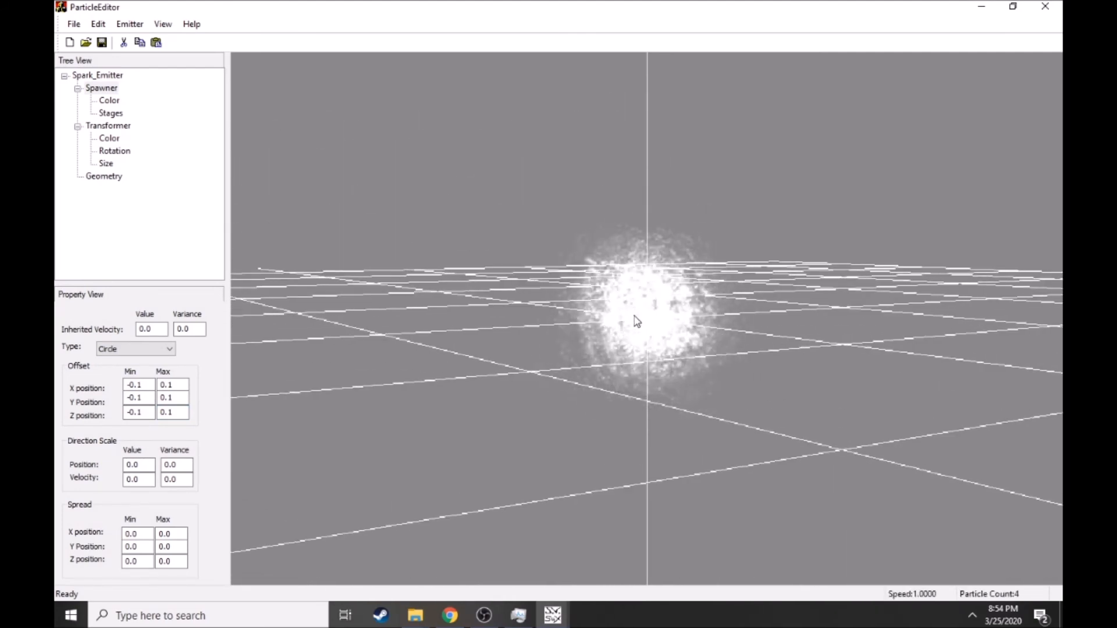
- Duplicate the Spark_Emitter
click(130, 24)
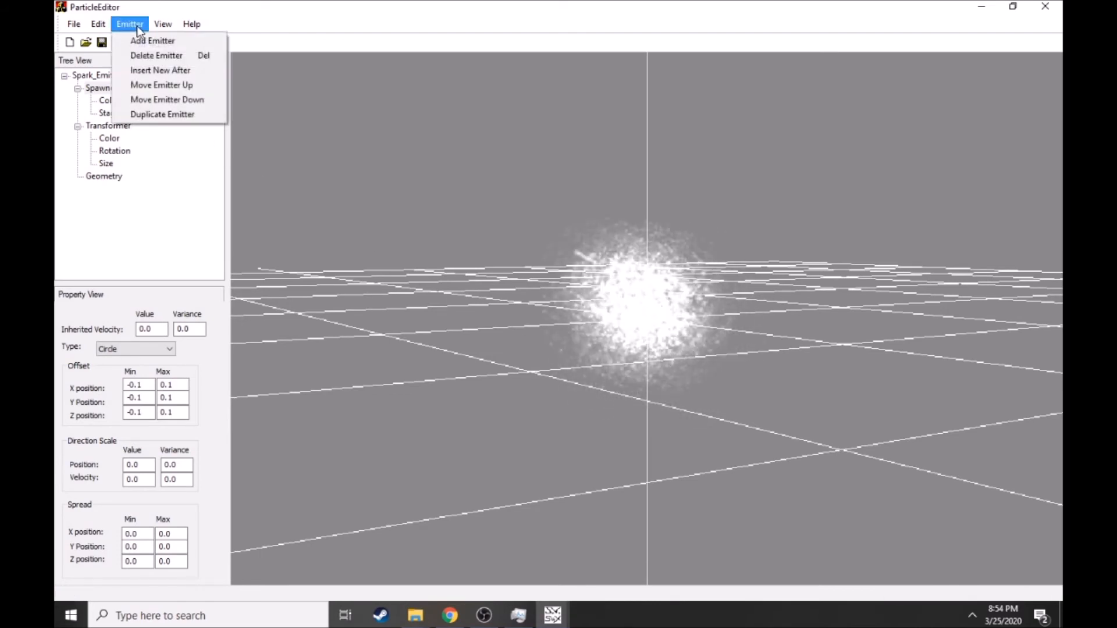
click(162, 115)
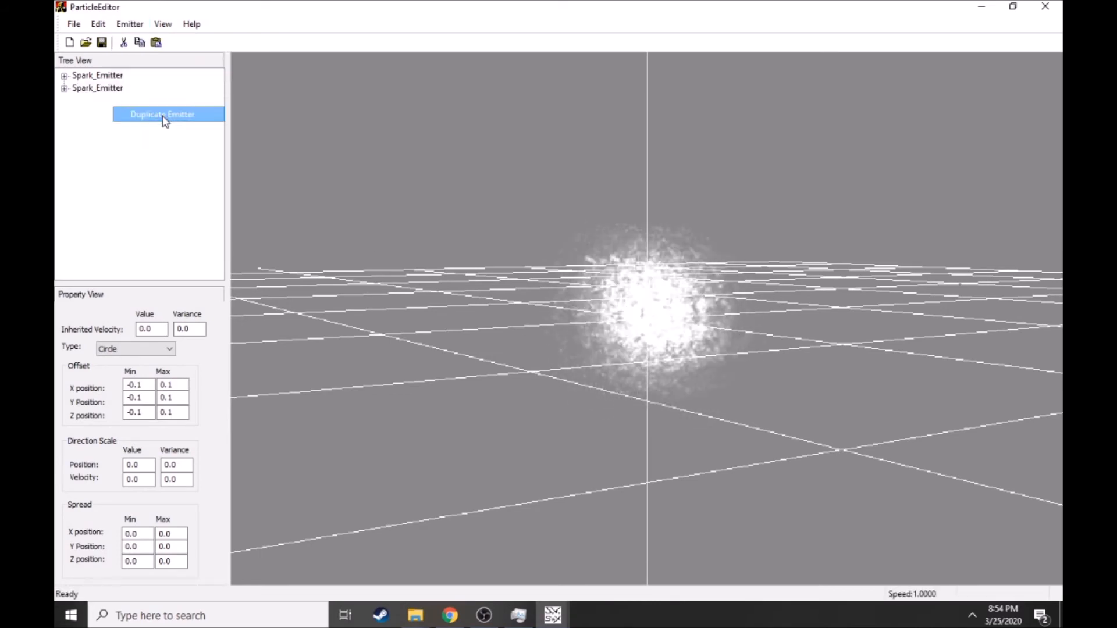
- Rename the duplicated Spark_Emitter and its Spawner as small
click(65, 88)
click(93, 88)
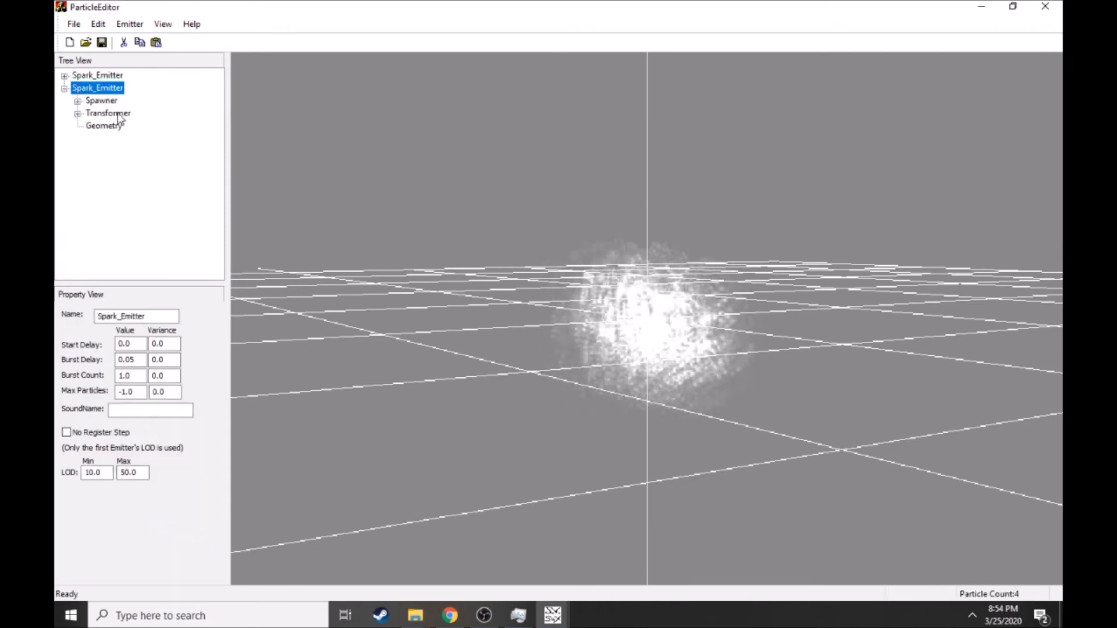
click(78, 101)
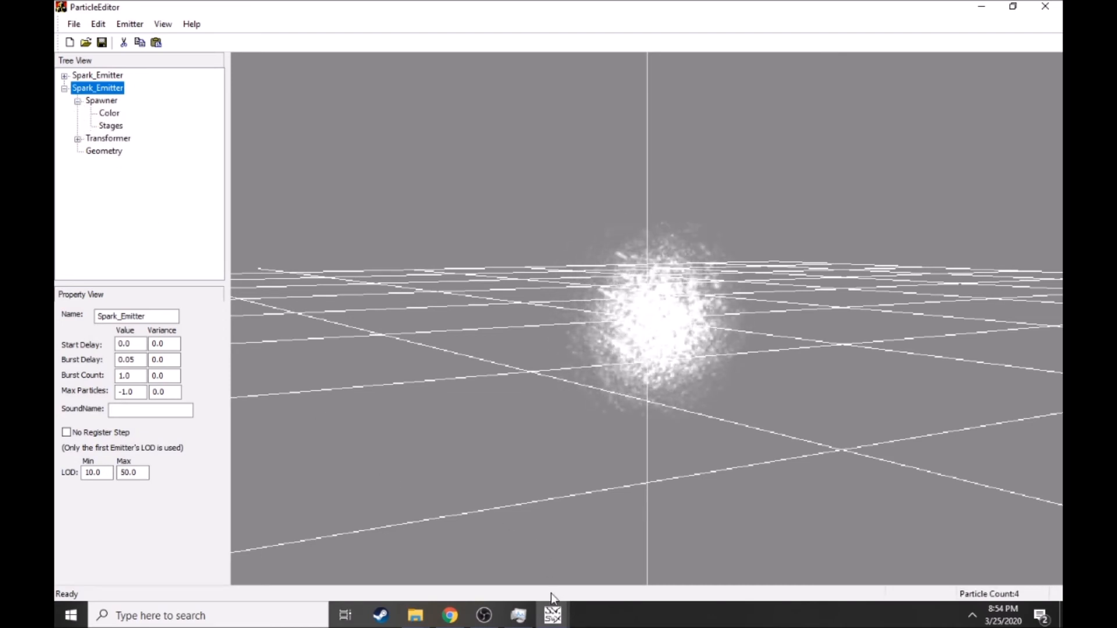
click(554, 615)
mouse_move(630, 584)
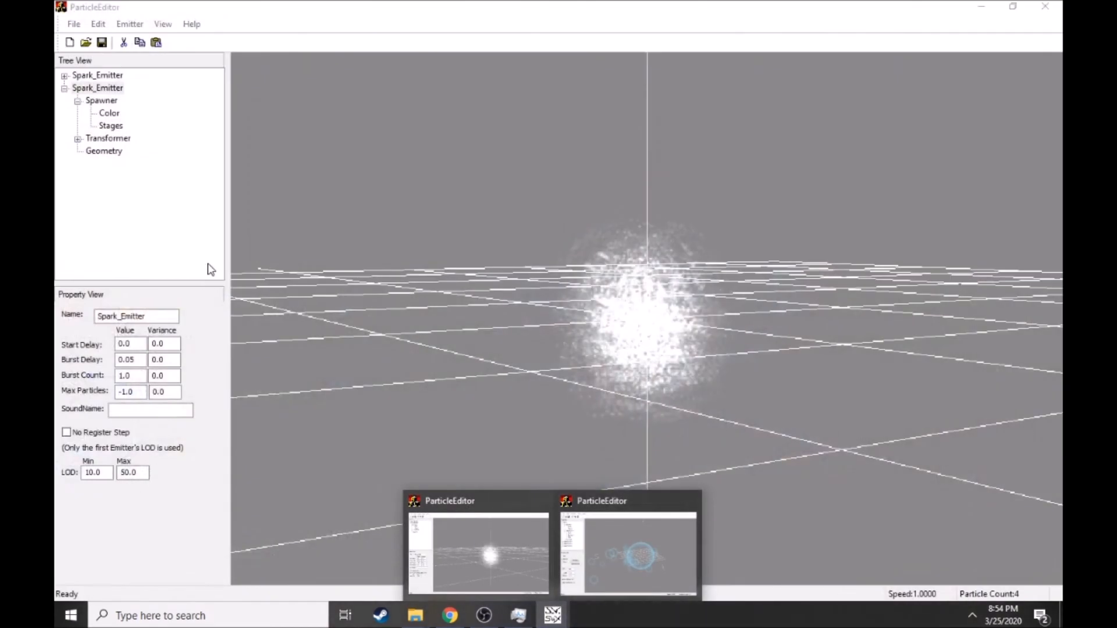
click(118, 169)
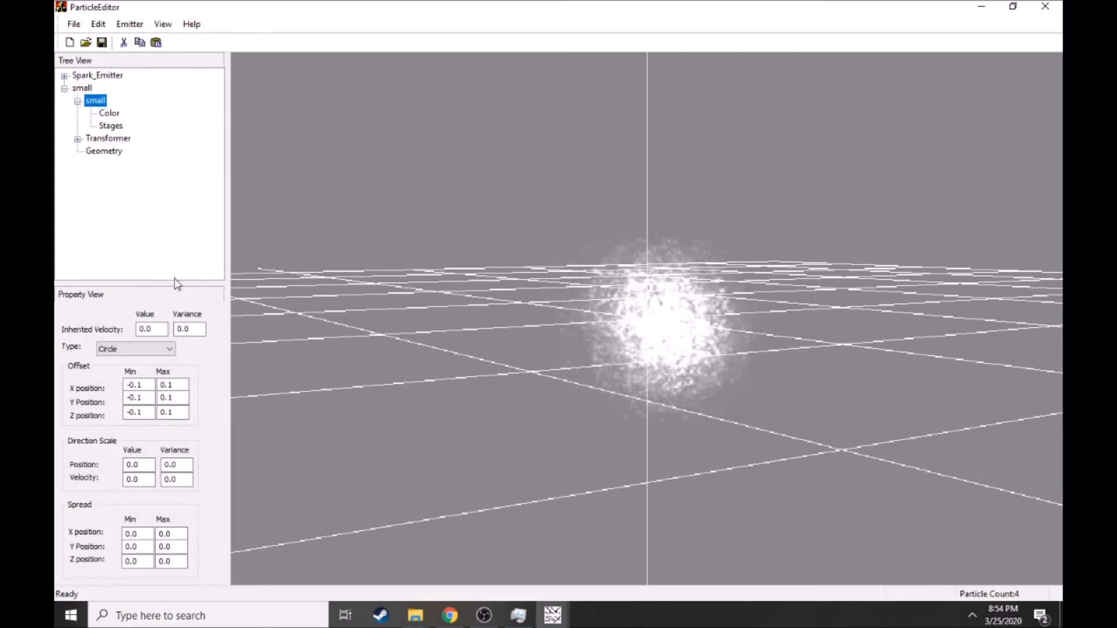
- Set the small emitter's Direction Scale velocity to 10.0 and inspect the particles around the grid centre
click(78, 140)
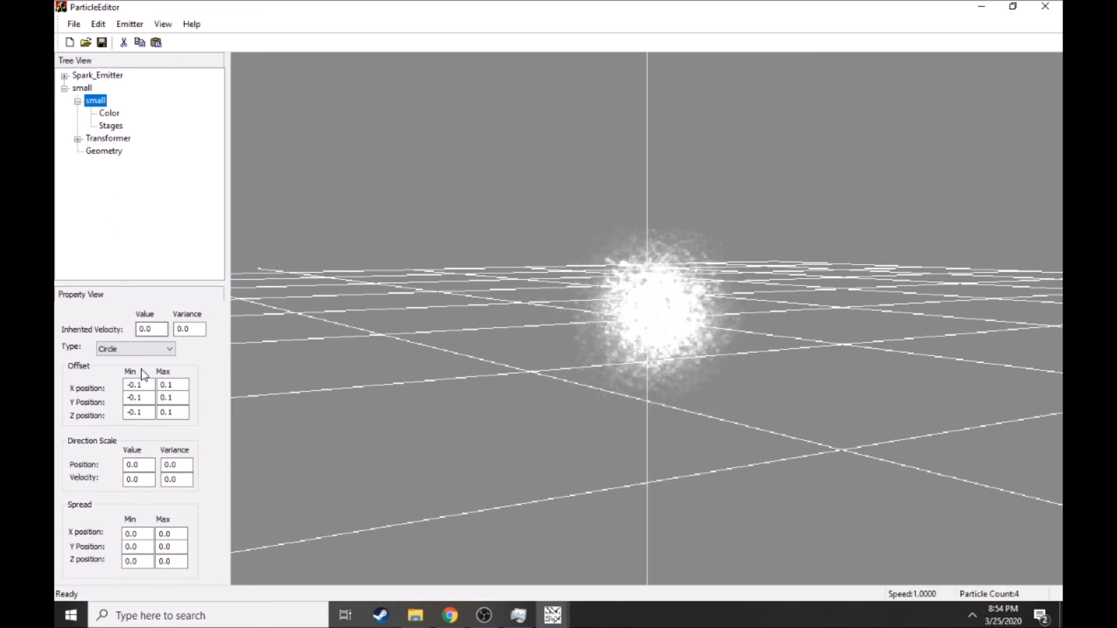
drag(131, 479, 114, 478)
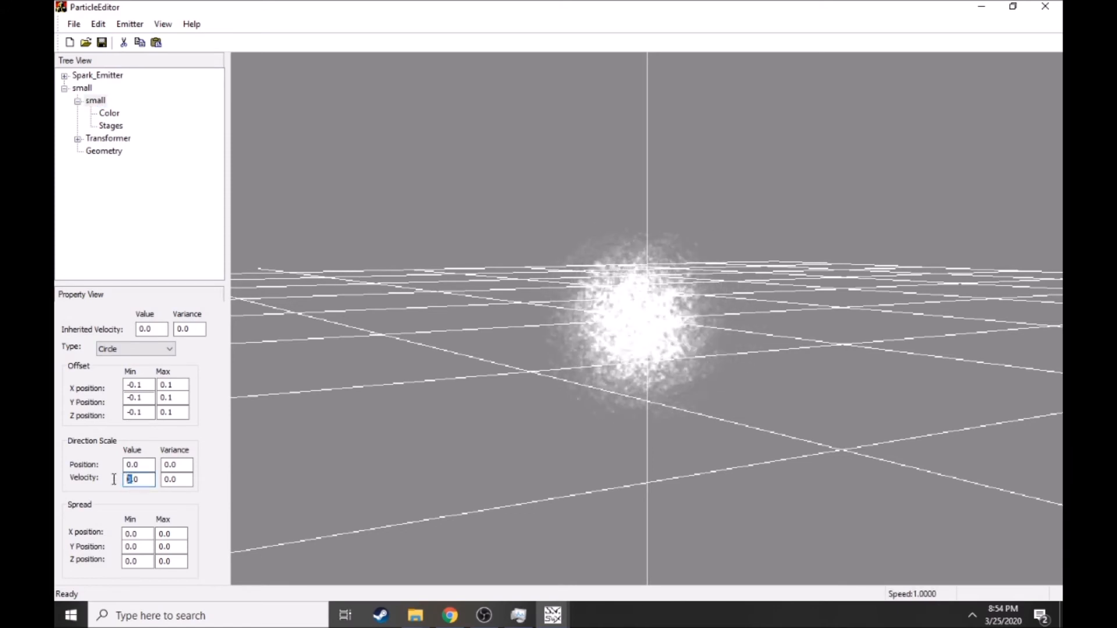
text(10)
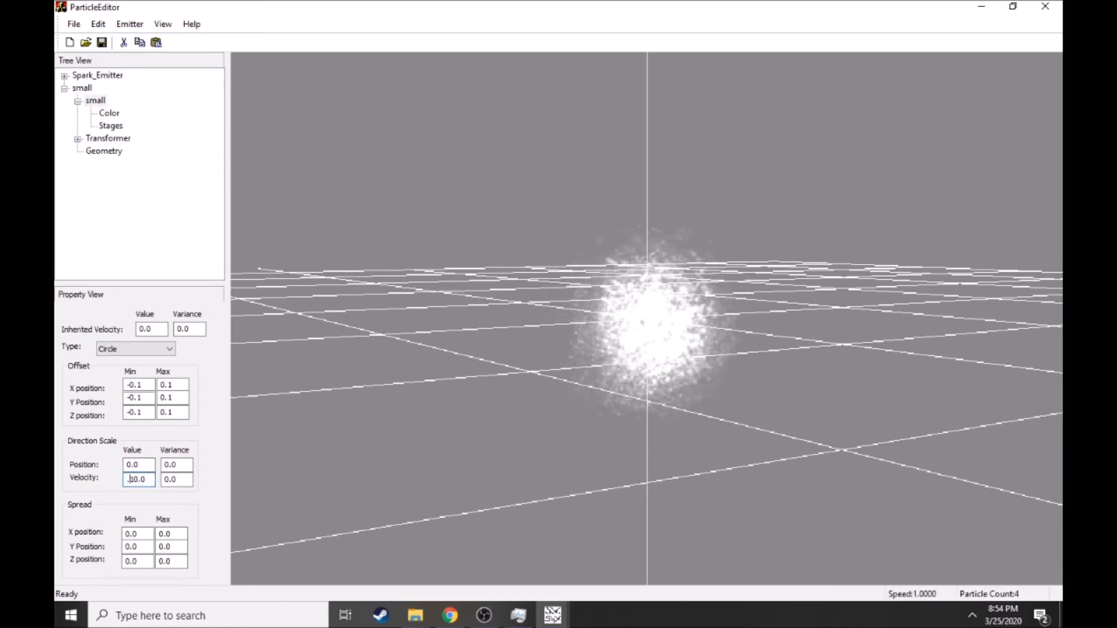
drag(129, 479, 120, 480)
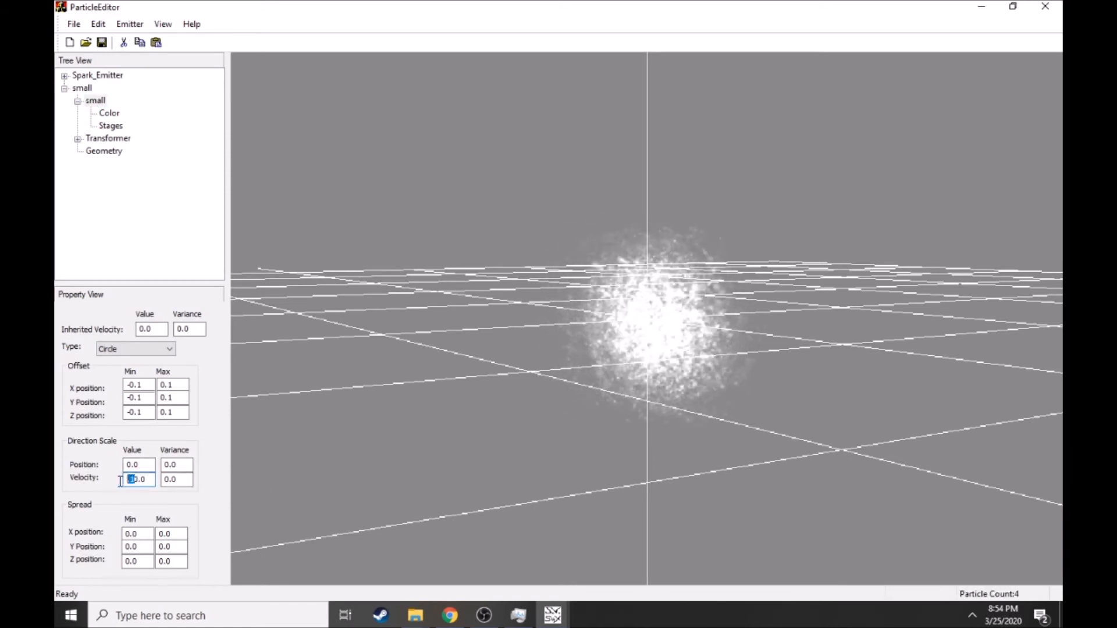
double_click(132, 480)
click(132, 481)
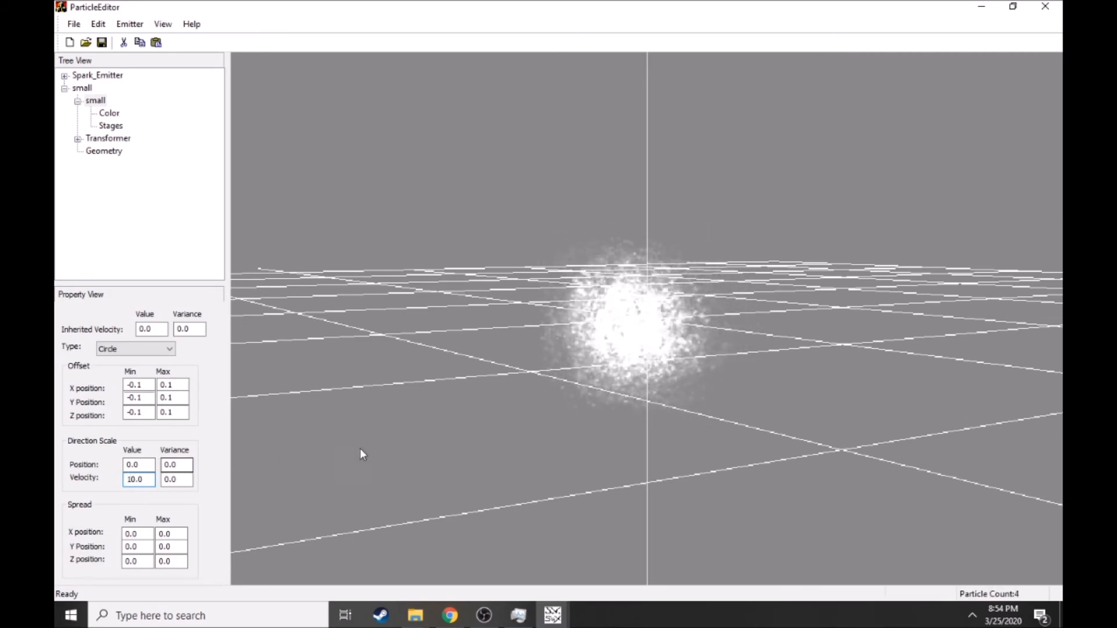
drag(634, 360, 664, 434)
right_drag(664, 434, 585, 373)
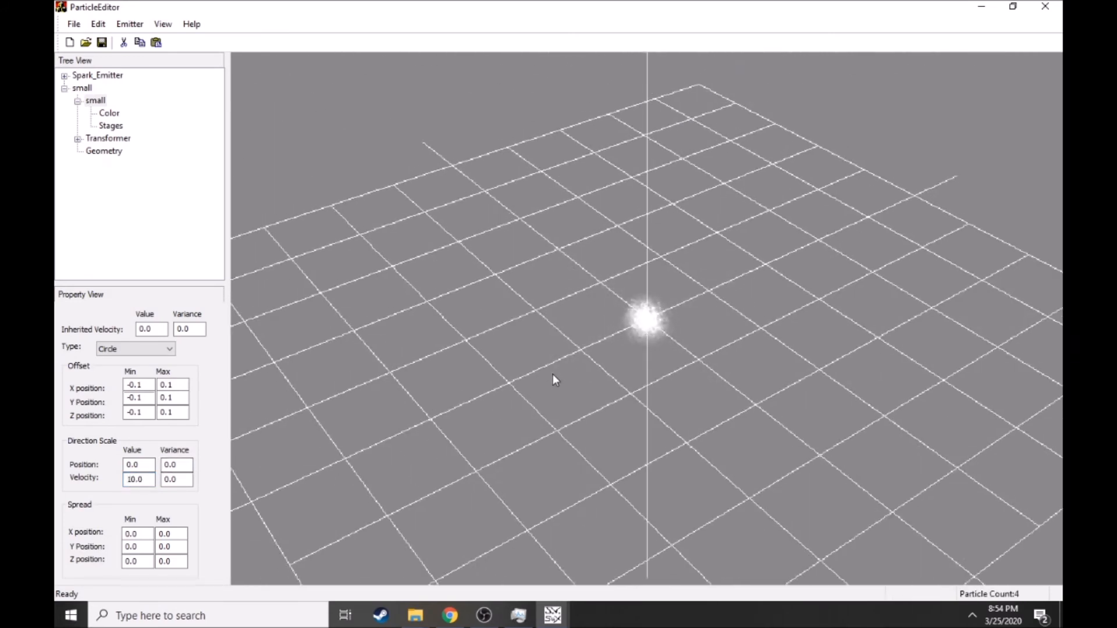
drag(549, 369, 606, 351)
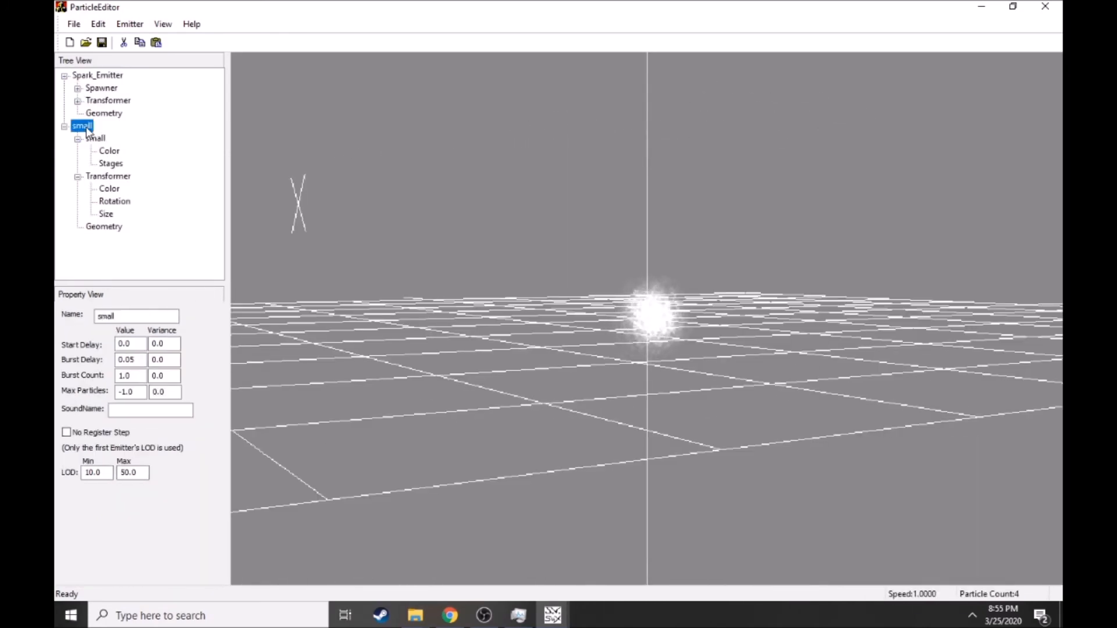
click(96, 137)
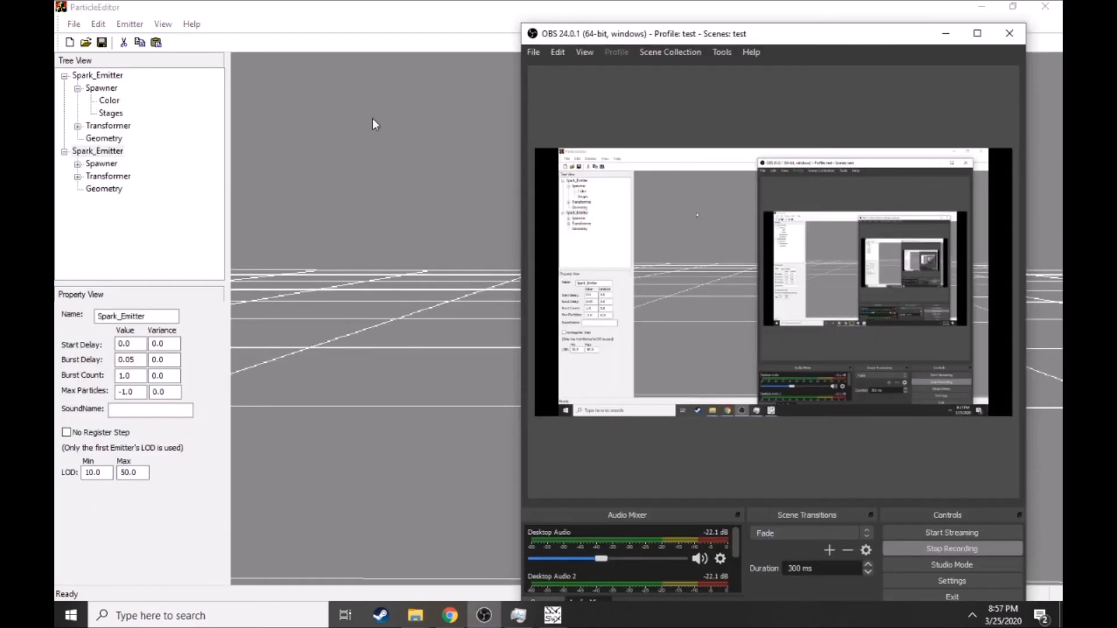
- Return to ParticleEditor and delete the second Spark_Emitter
click(373, 124)
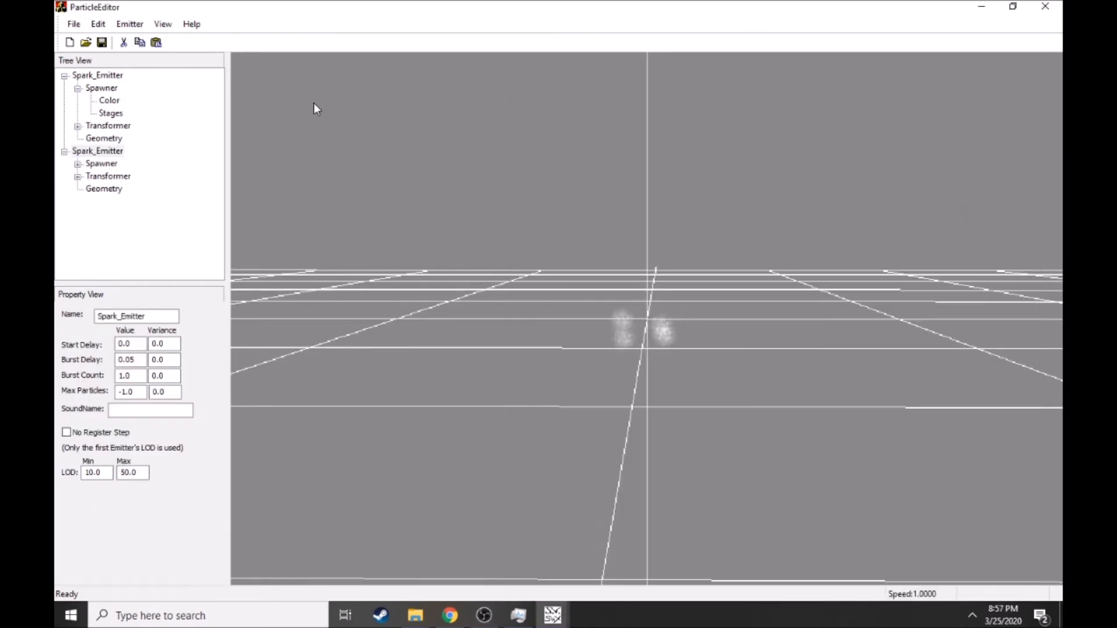
click(90, 152)
key(Delete)
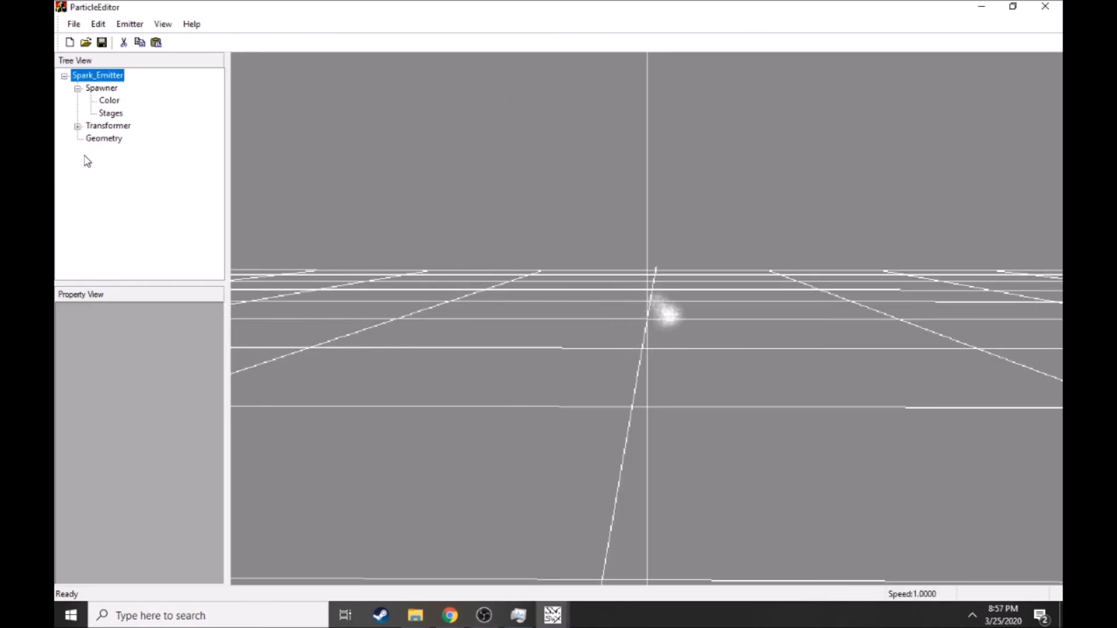
- Add the emitters from com_sfx_weap_rockettrail.fx in the effects folder to the current effect
click(129, 24)
click(129, 41)
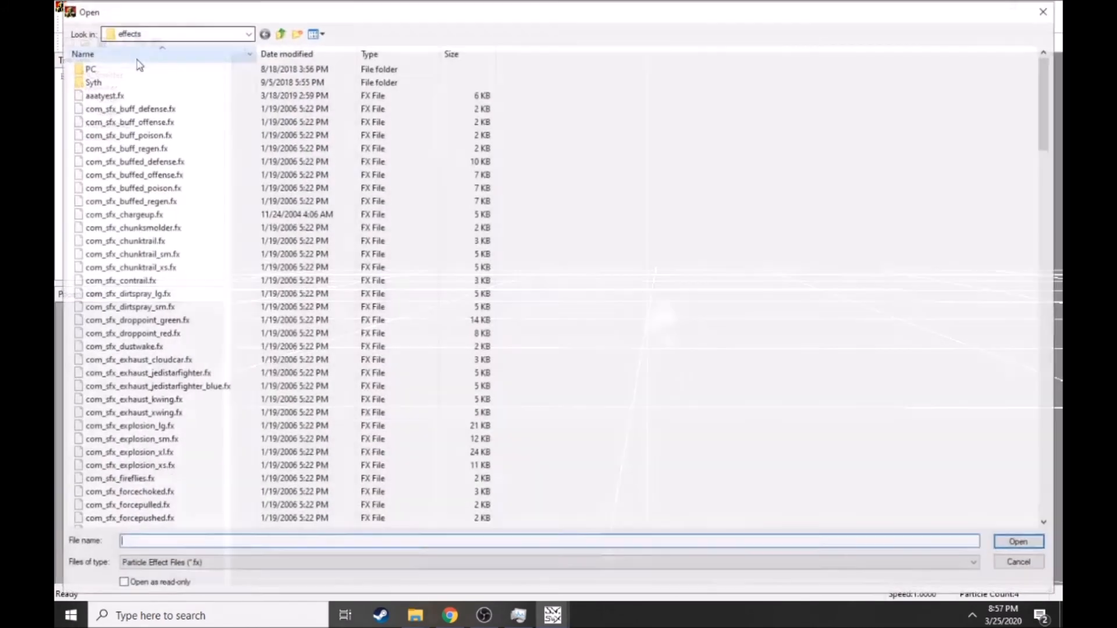
scroll(215, 358, down, 12)
scroll(222, 347, down, 4)
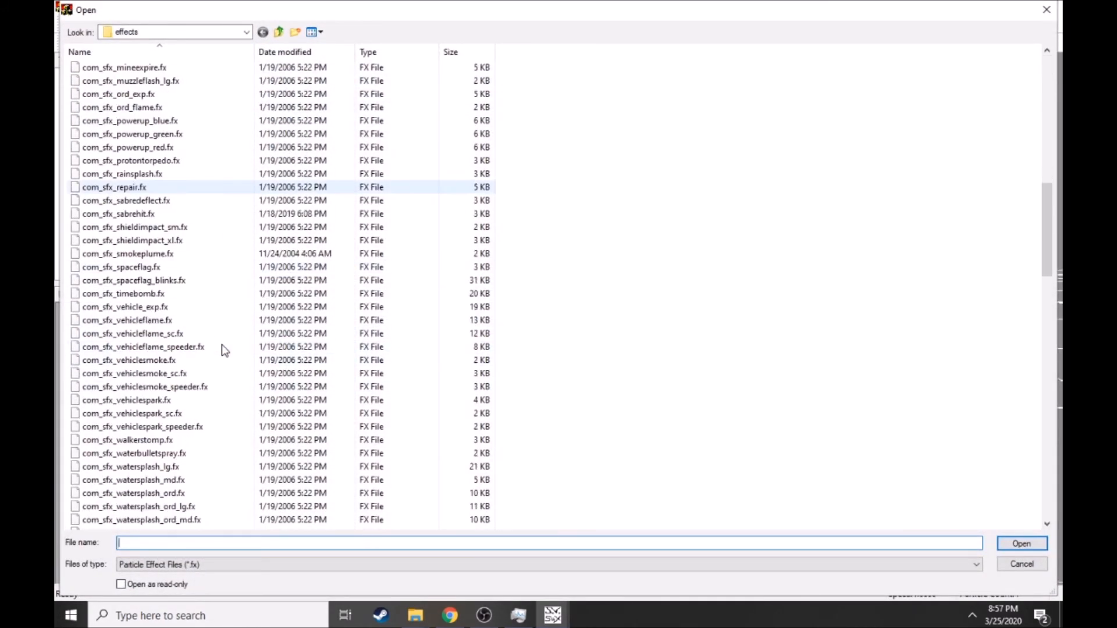
scroll(214, 373, down, 3)
scroll(215, 373, down, 8)
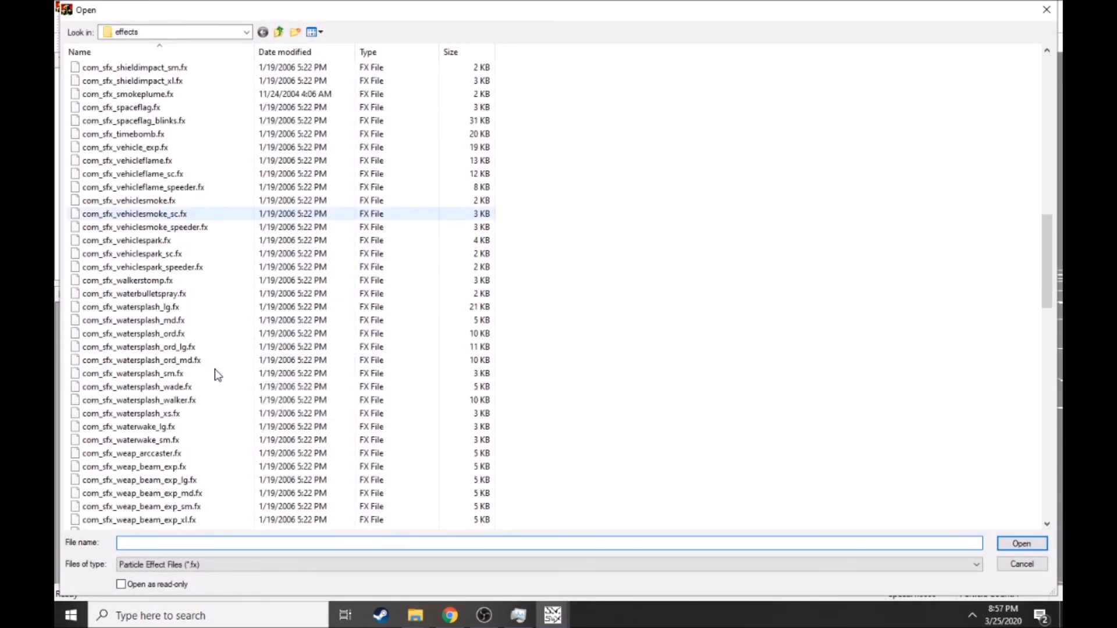
scroll(209, 399, down, 12)
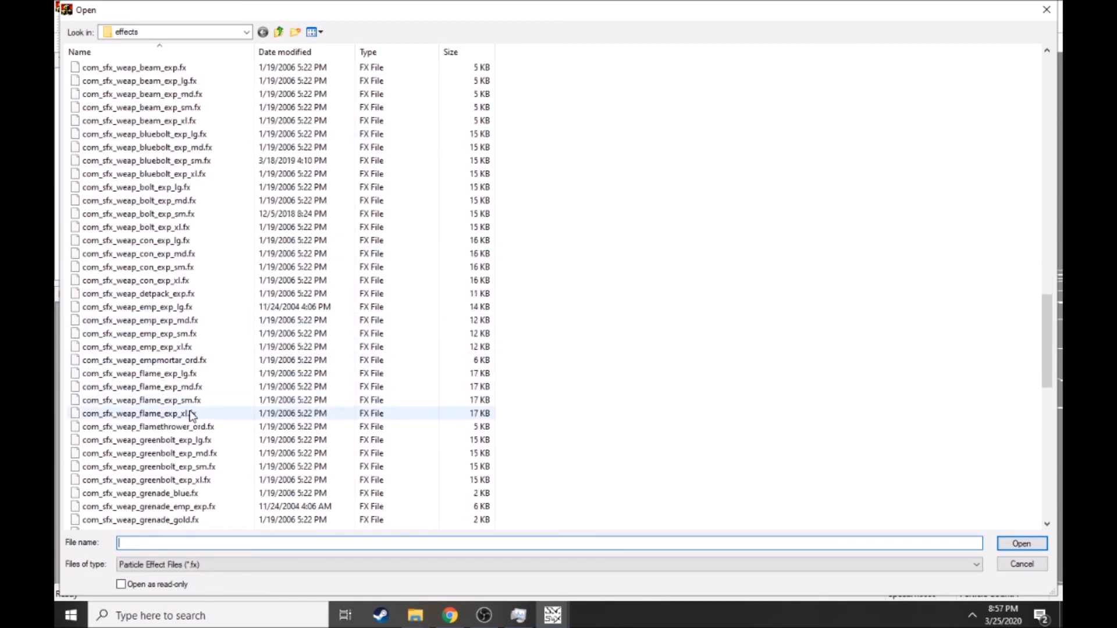
scroll(186, 431, down, 3)
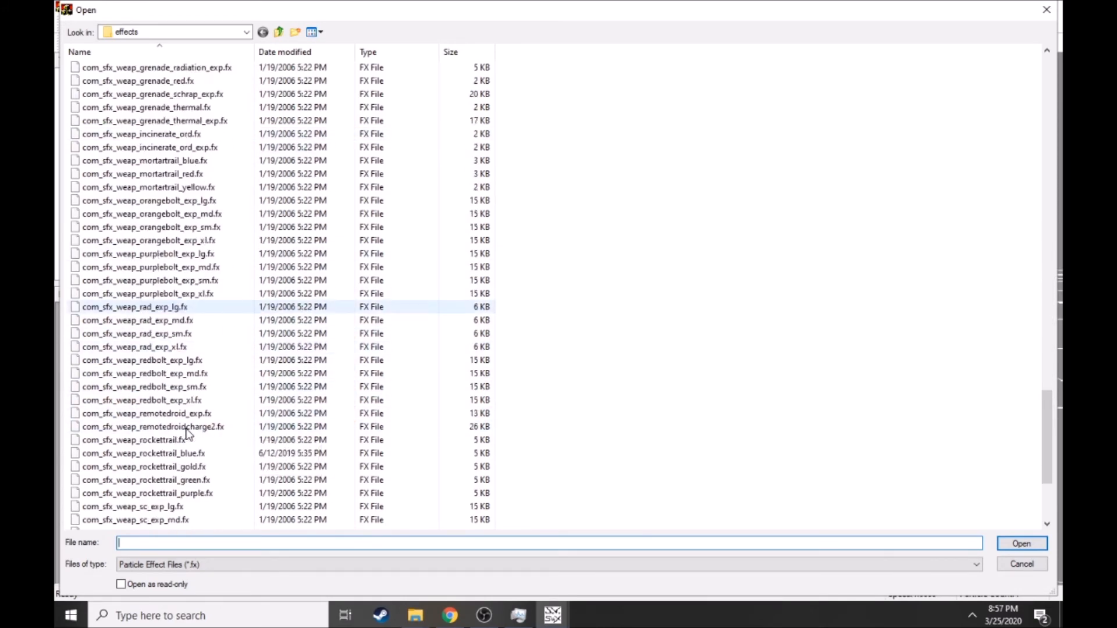
double_click(186, 441)
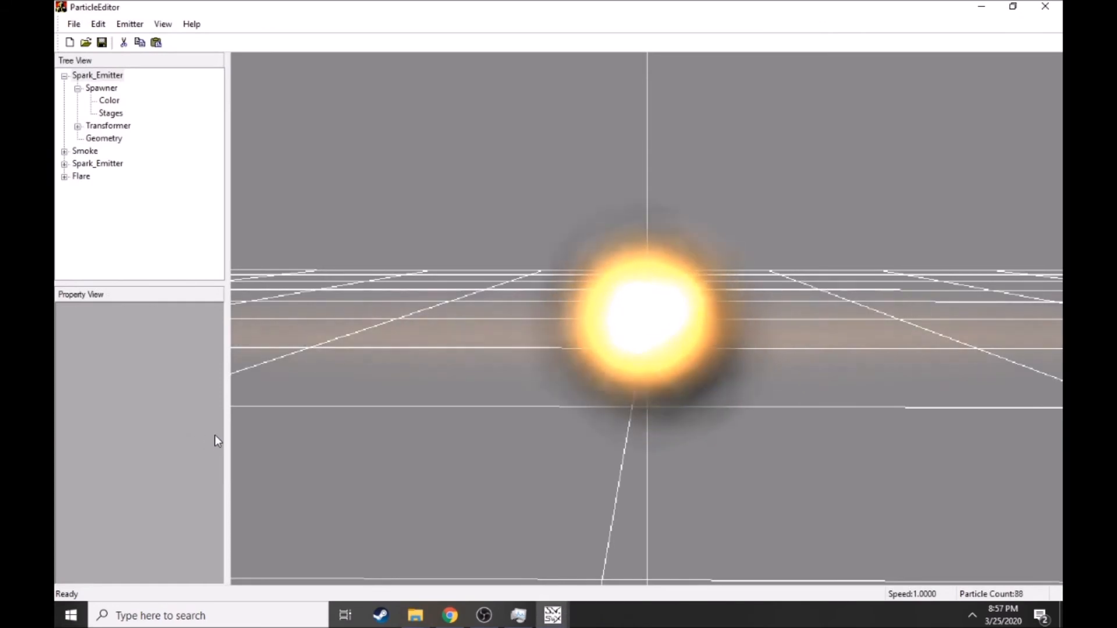
- Delete the imported Smoke and Flare emitters, keeping only the imported Spark_Emitter
drag(470, 403, 469, 363)
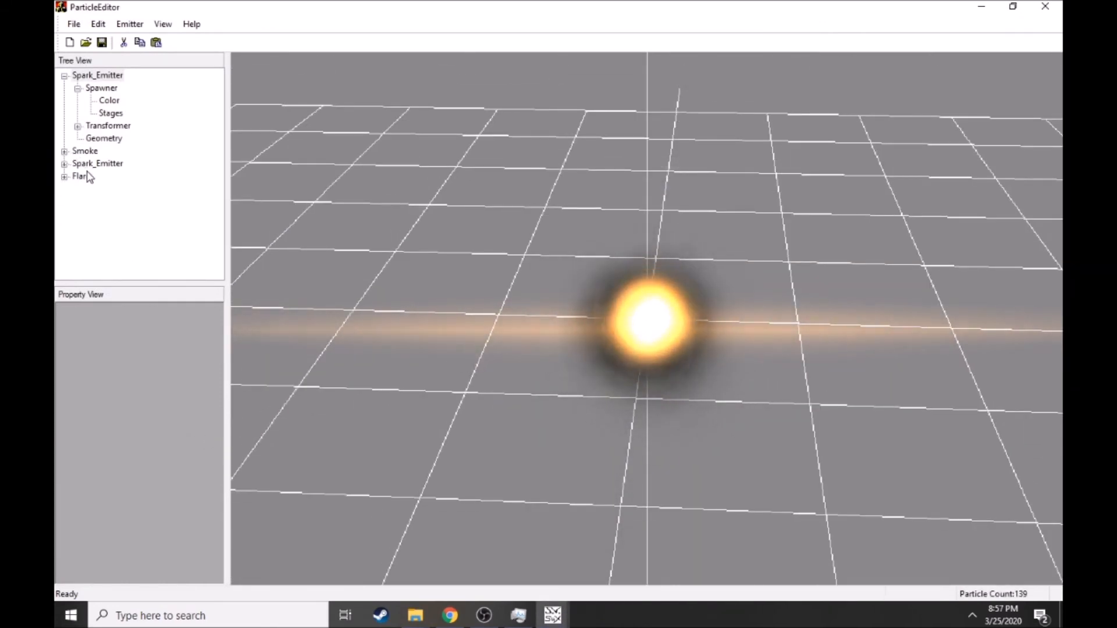
click(93, 151)
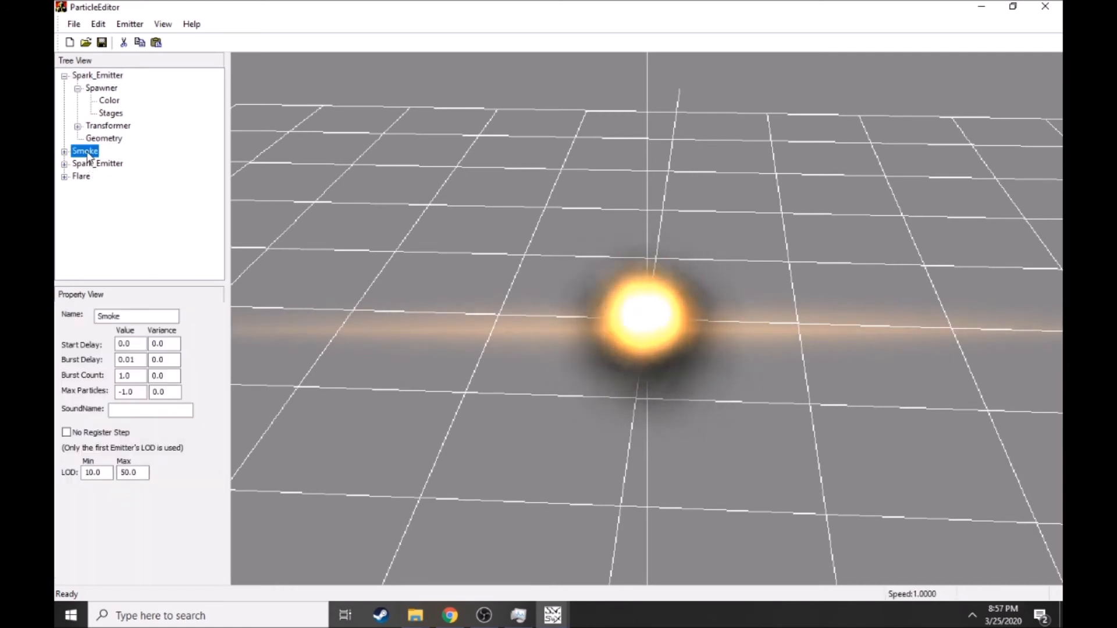
key(Delete)
click(84, 164)
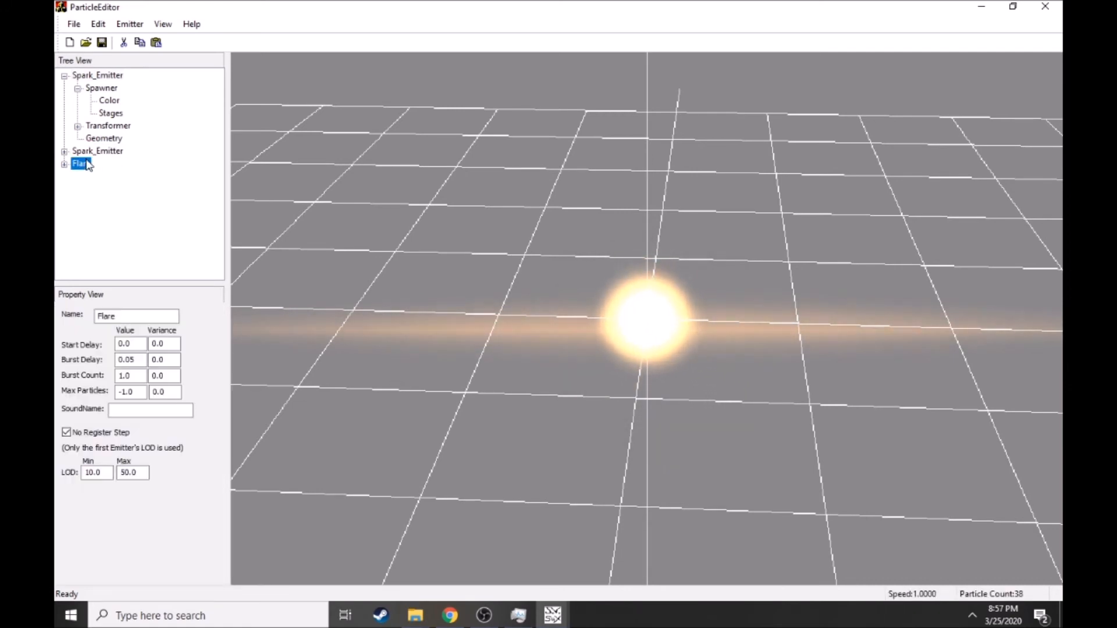
key(Delete)
- Replace the imported Spark_Emitter's geometry texture with com_sfx_dirt1
click(65, 152)
drag(549, 264, 486, 264)
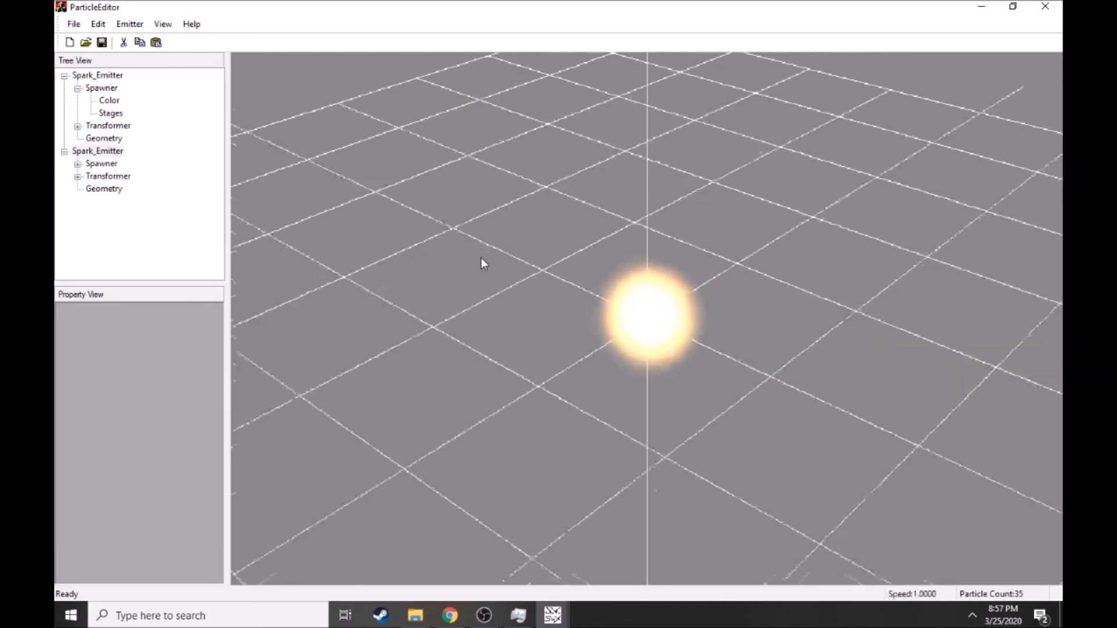
click(77, 164)
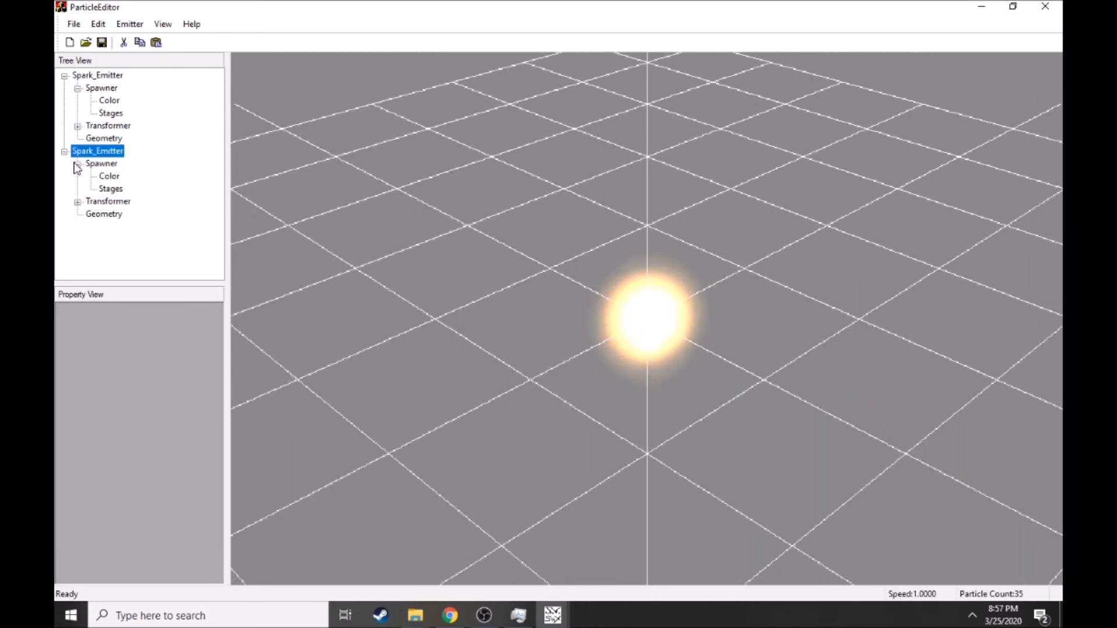
click(104, 214)
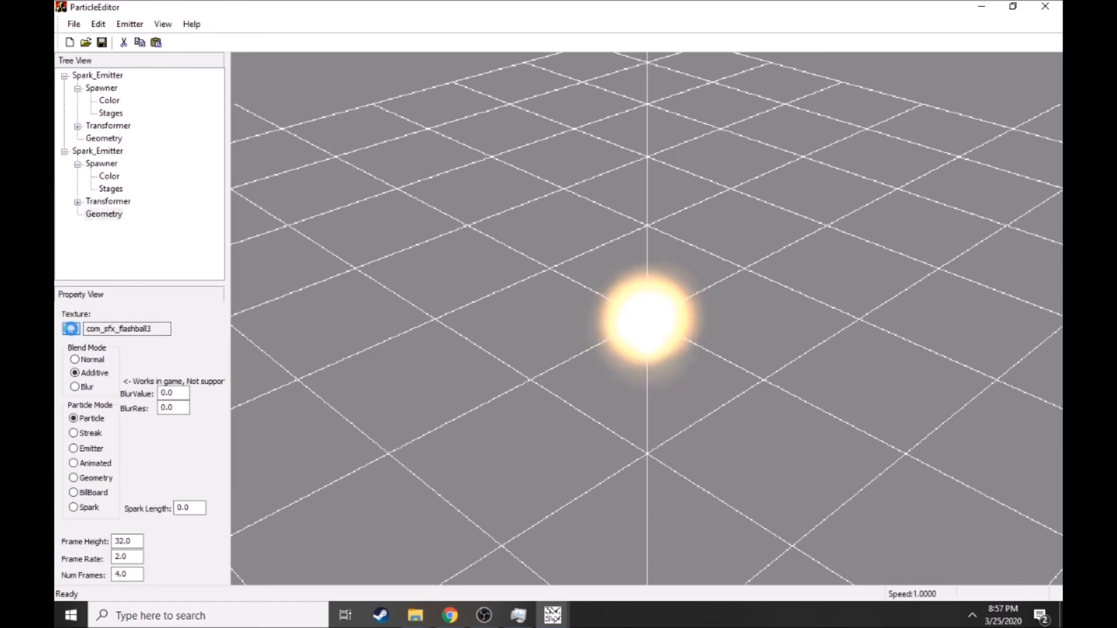
click(71, 330)
double_click(129, 139)
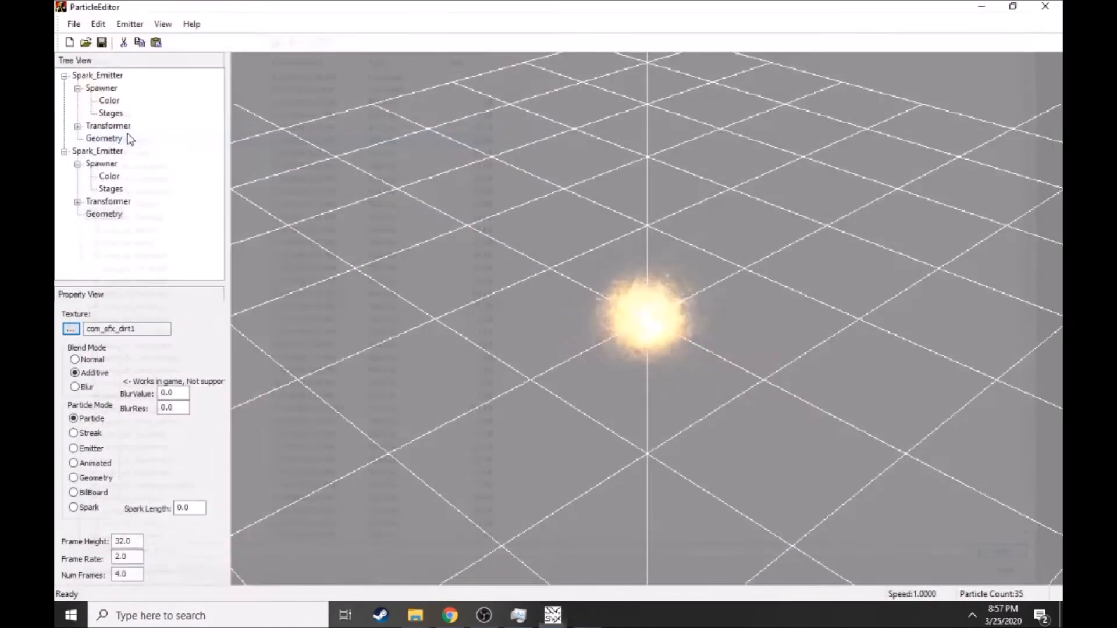
- Whiten the imported Spark_Emitter's Spawner color by raising its blue minimum and maximum
click(110, 189)
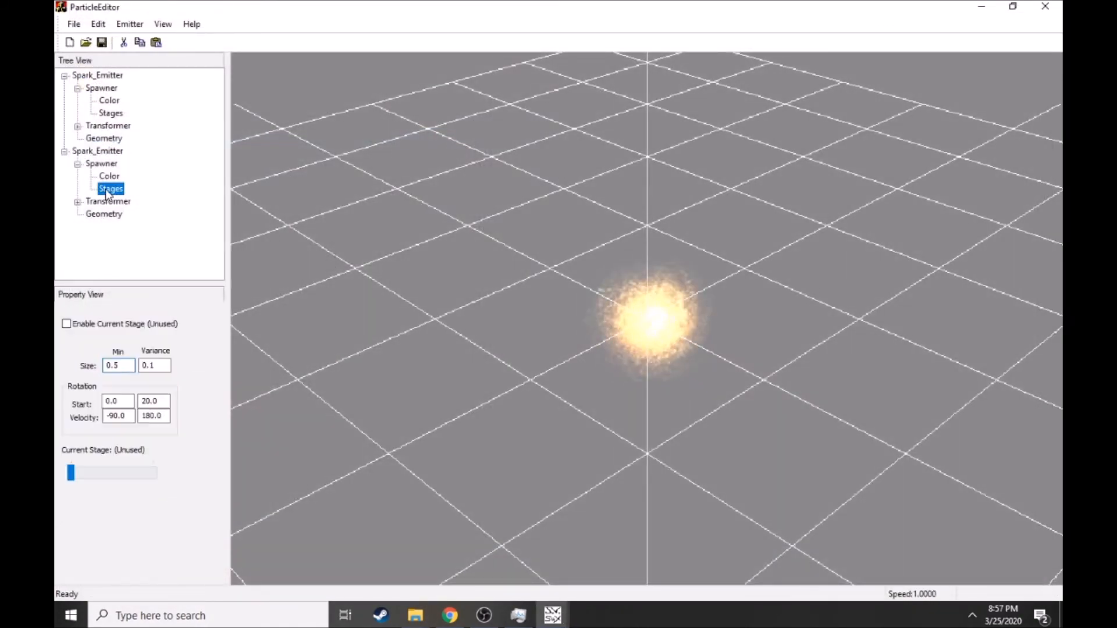
click(109, 176)
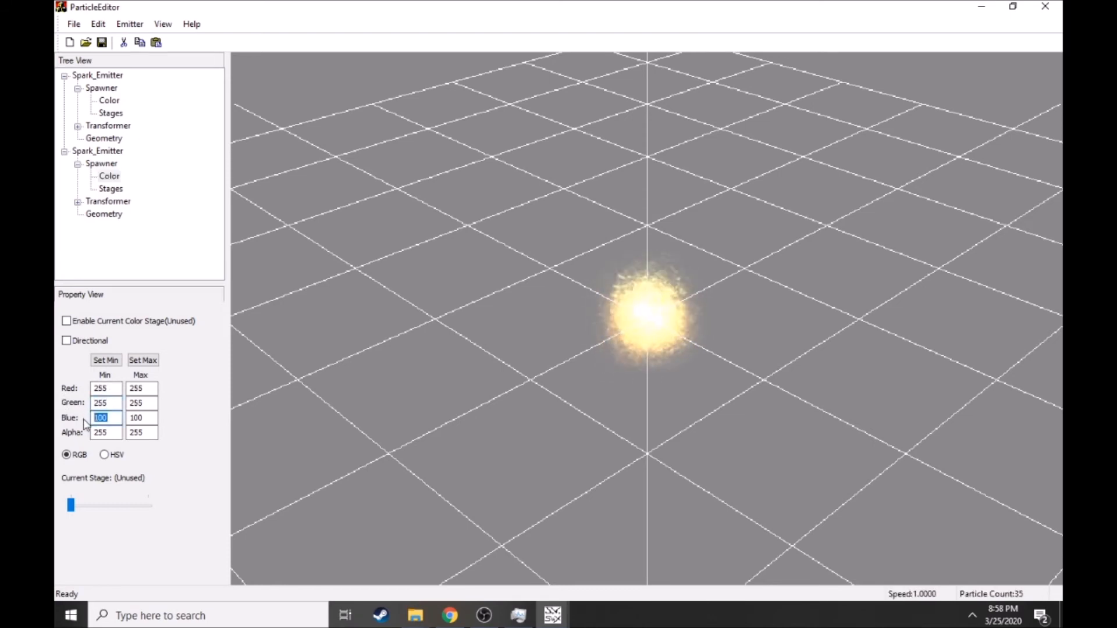
click(93, 216)
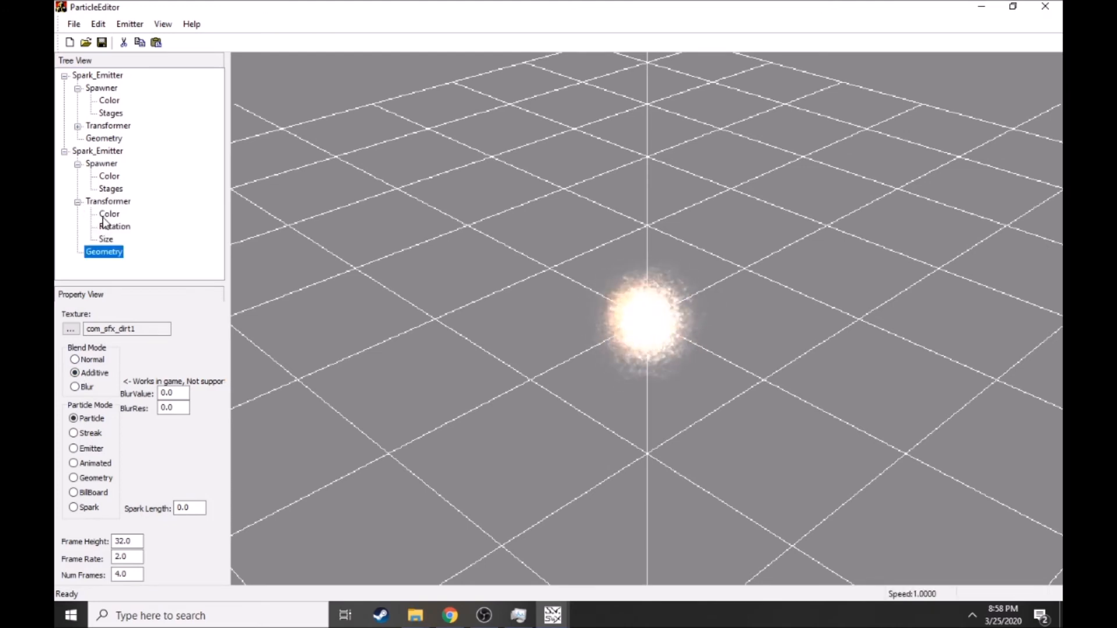
- Remove Stage 1 from the imported emitter's Transformer color and set the type of Stage 0 to None
click(109, 214)
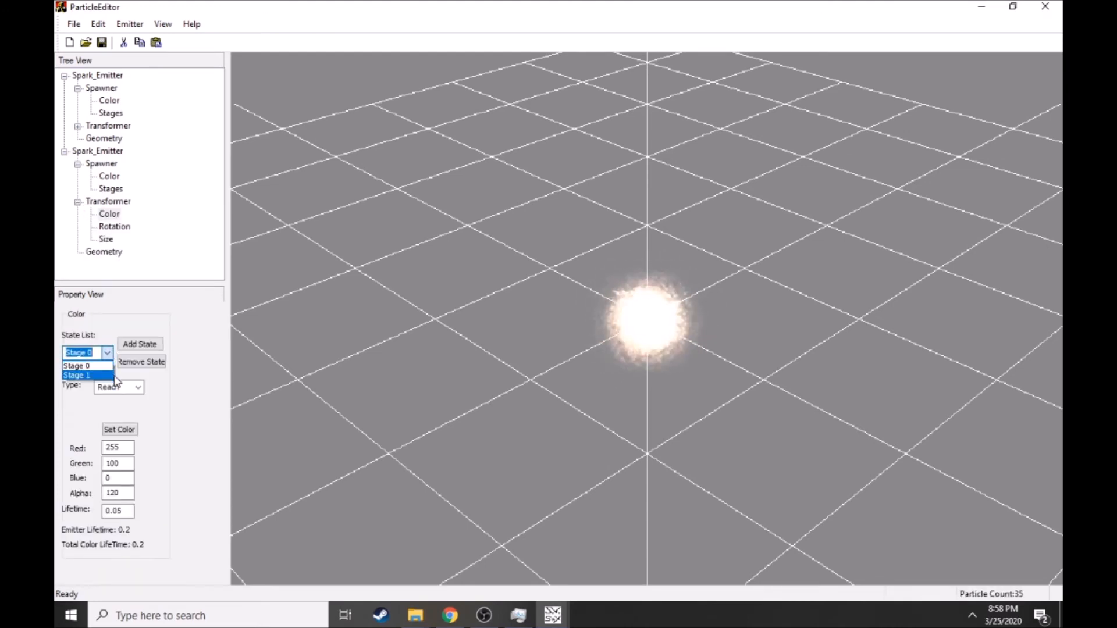
click(104, 375)
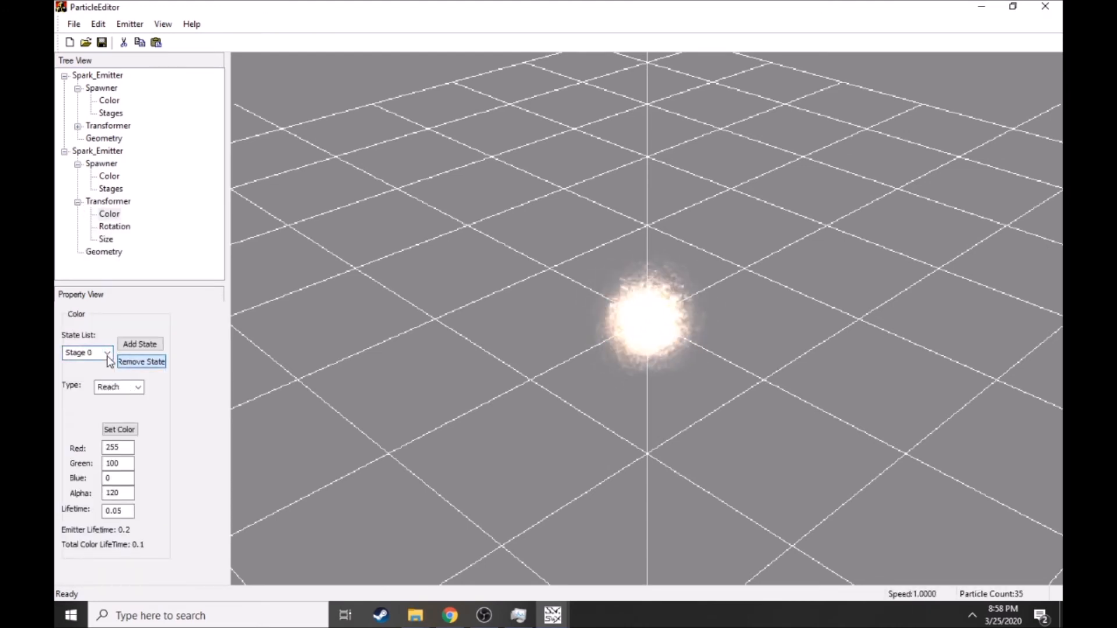
click(107, 354)
click(138, 387)
mouse_move(409, 311)
mouse_down()
mouse_move(380, 307)
mouse_move(417, 311)
mouse_up()
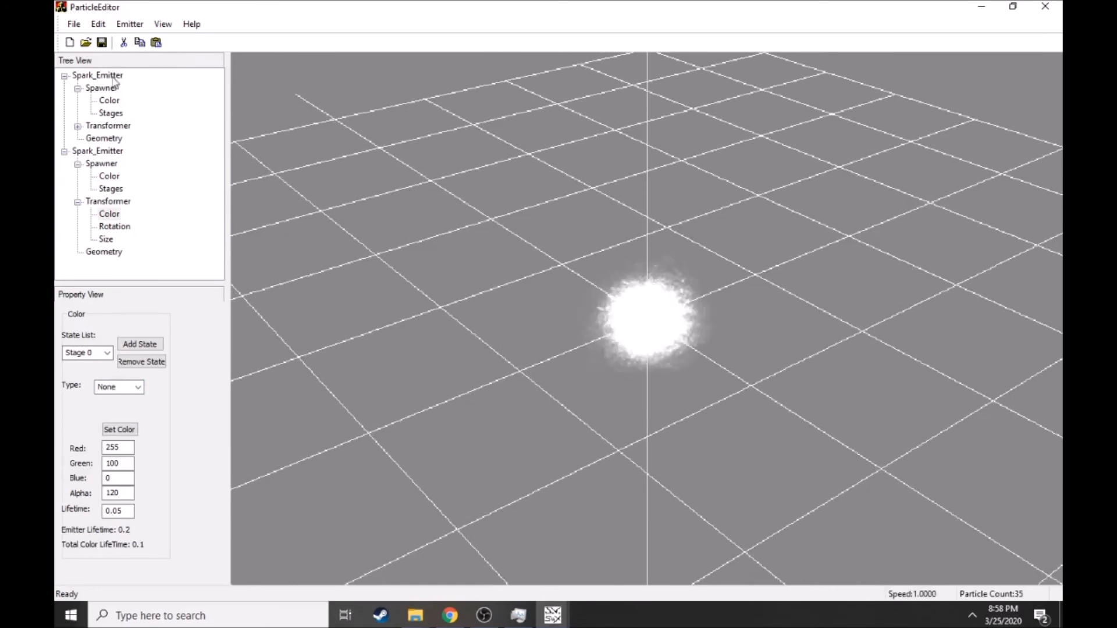
- Set the Direction Scale velocity of the first Spark_Emitter's Spawner to 10
click(111, 114)
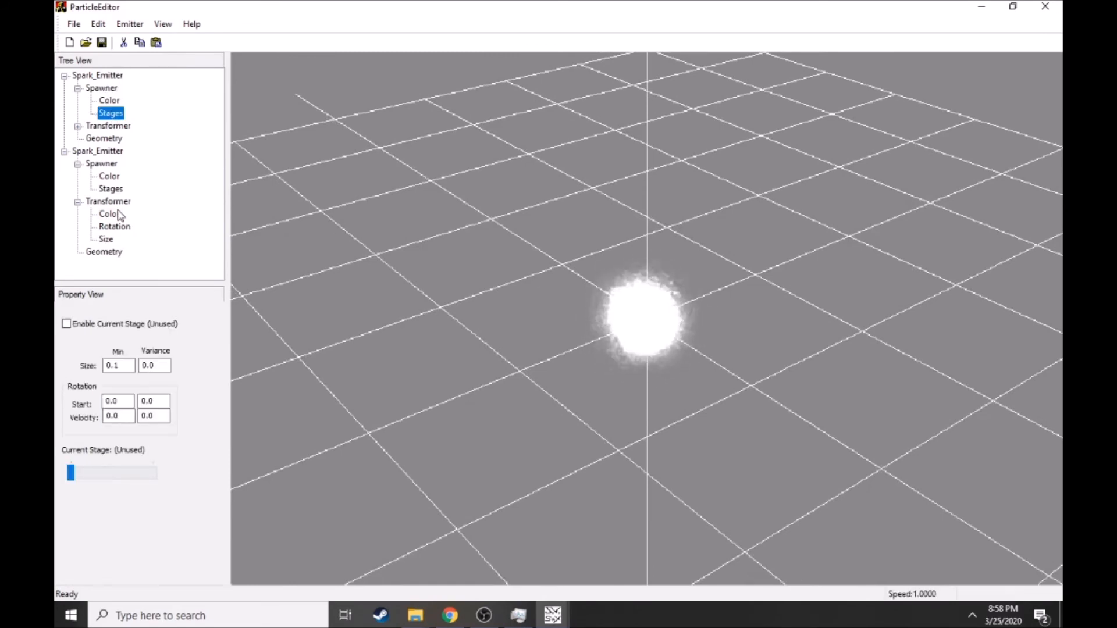
click(99, 88)
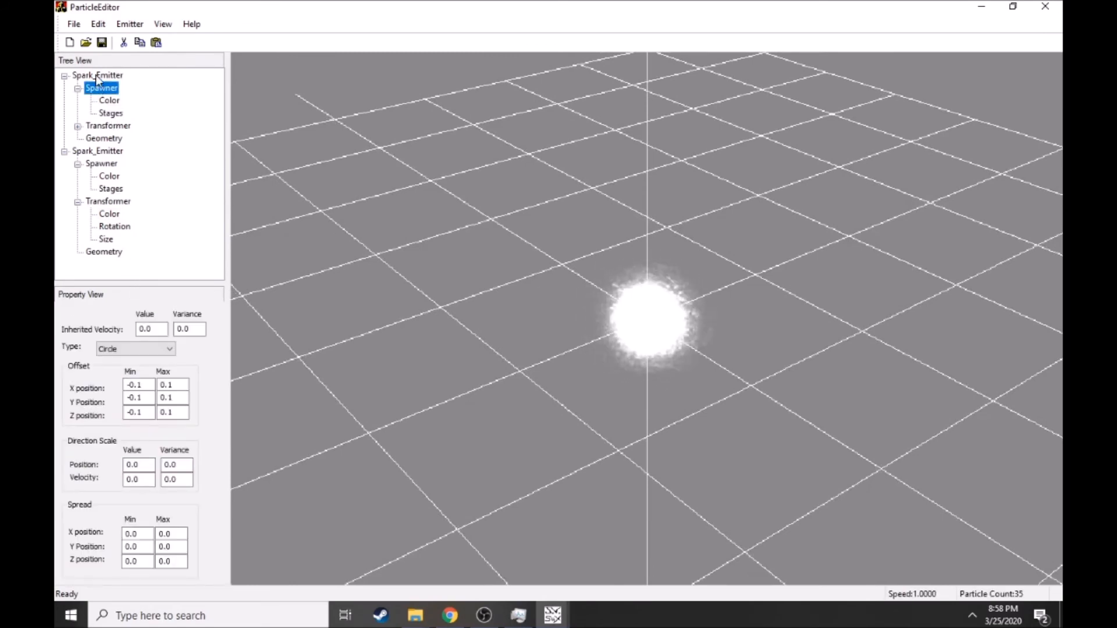
click(100, 76)
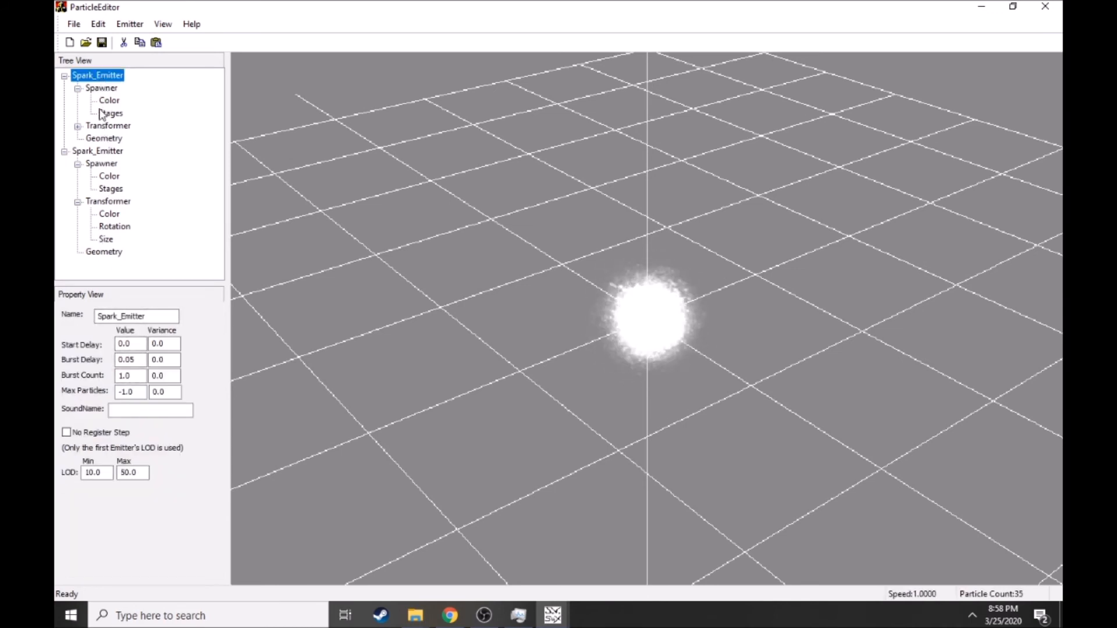
key(Down)
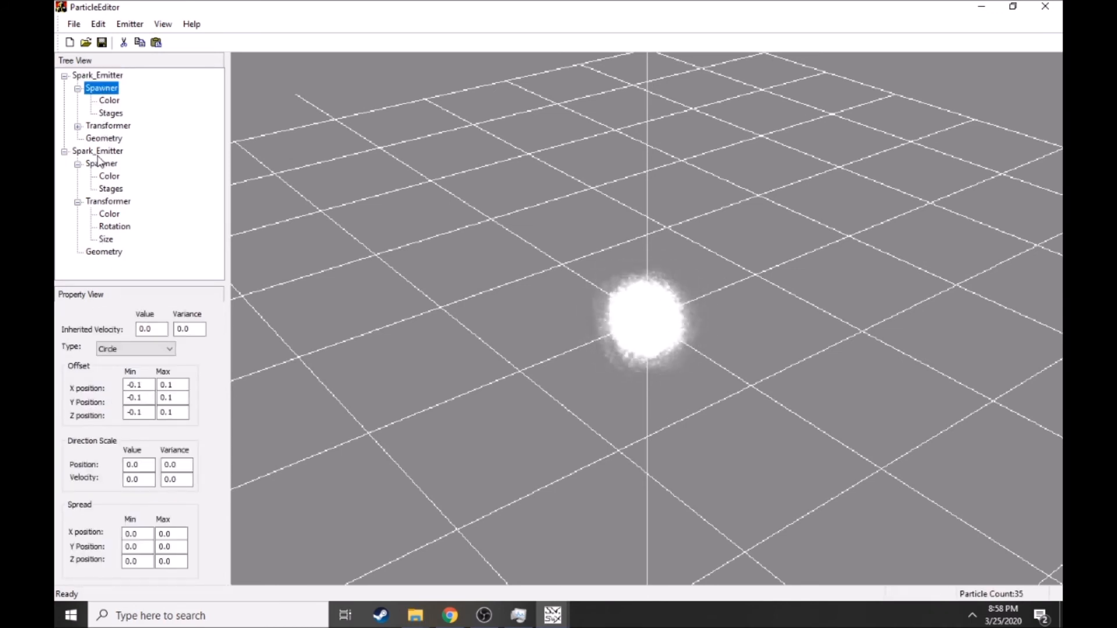
click(105, 127)
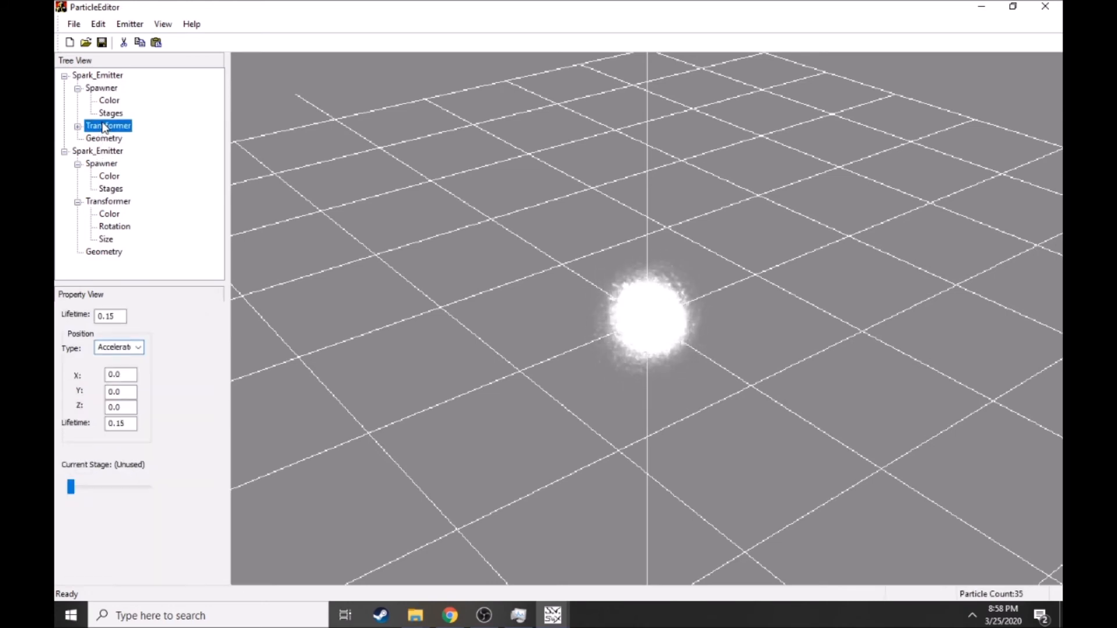
key(Left)
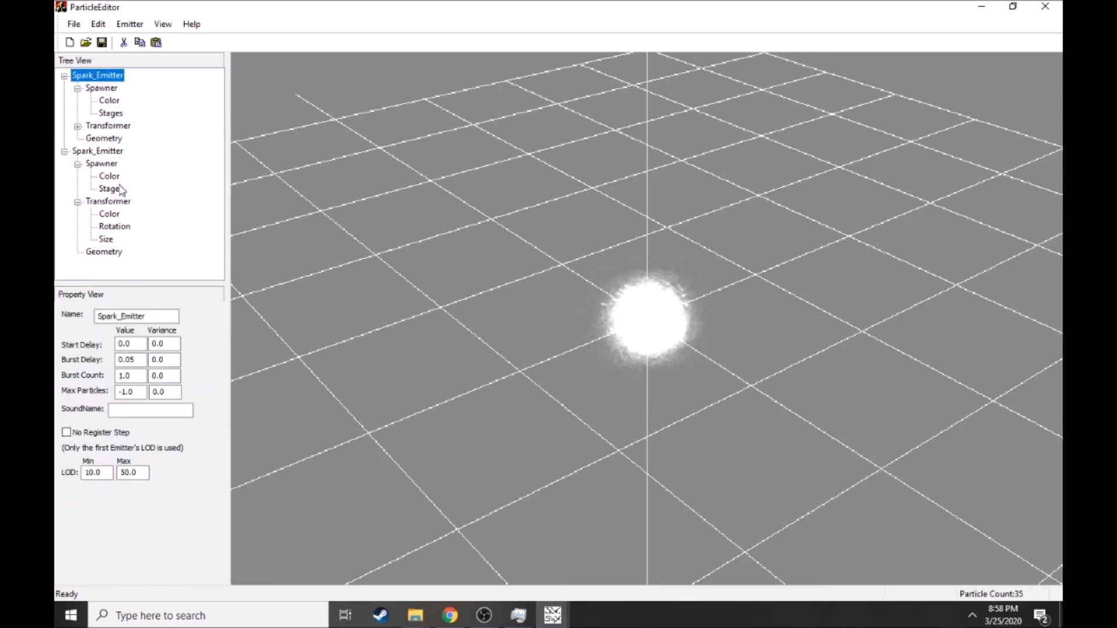
click(93, 89)
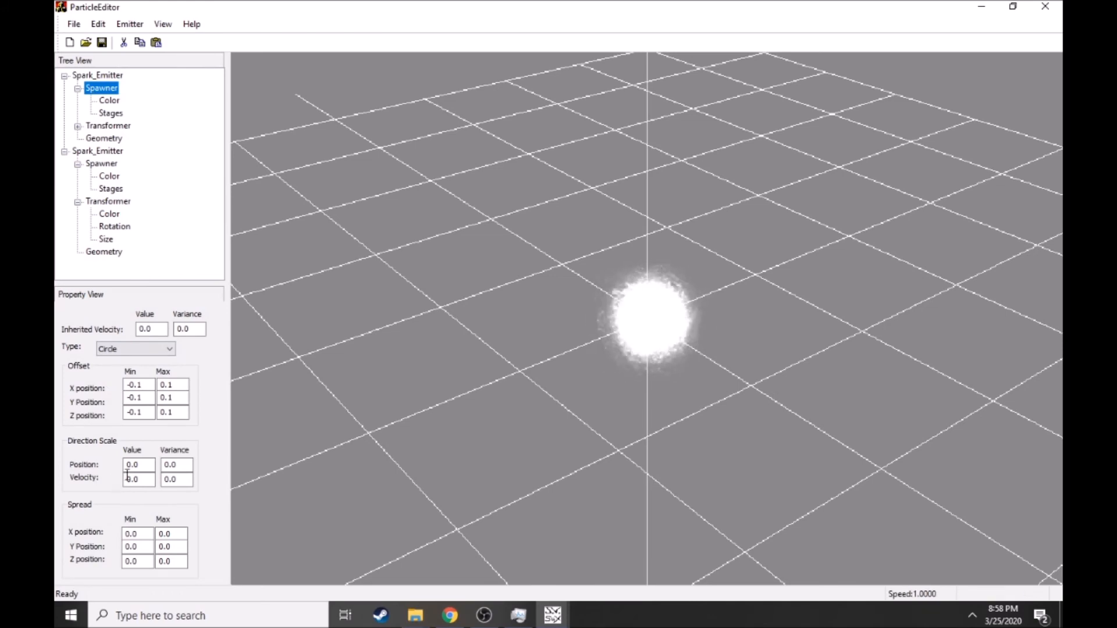
text(10)
drag(476, 459, 570, 466)
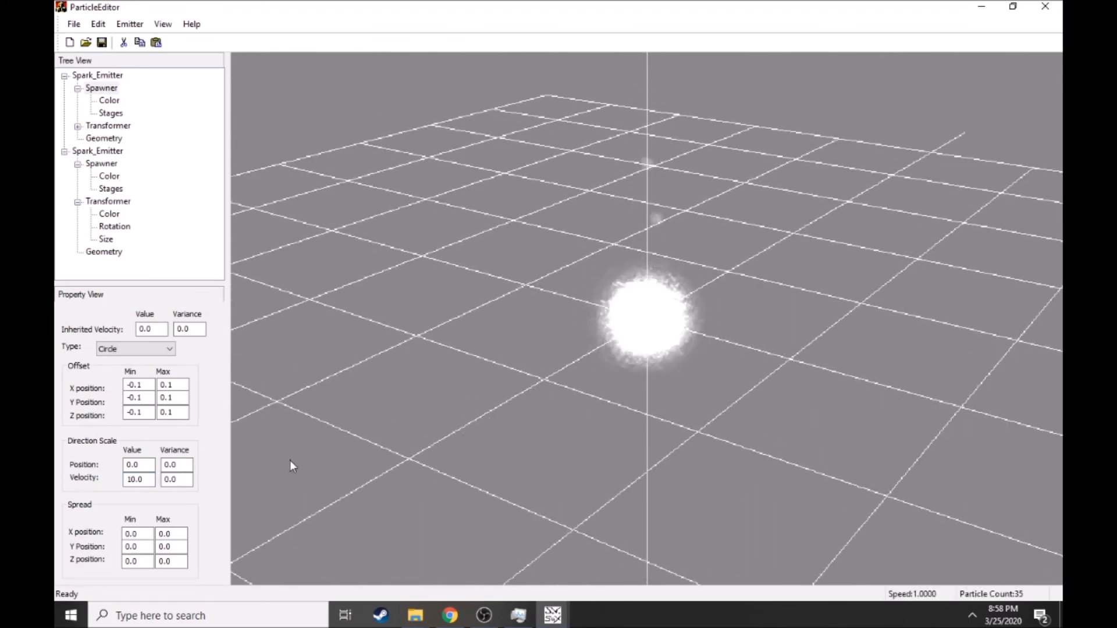
- Set the X position Spread of the first emitter's Spawner to 10 for both minimum and maximum
click(129, 533)
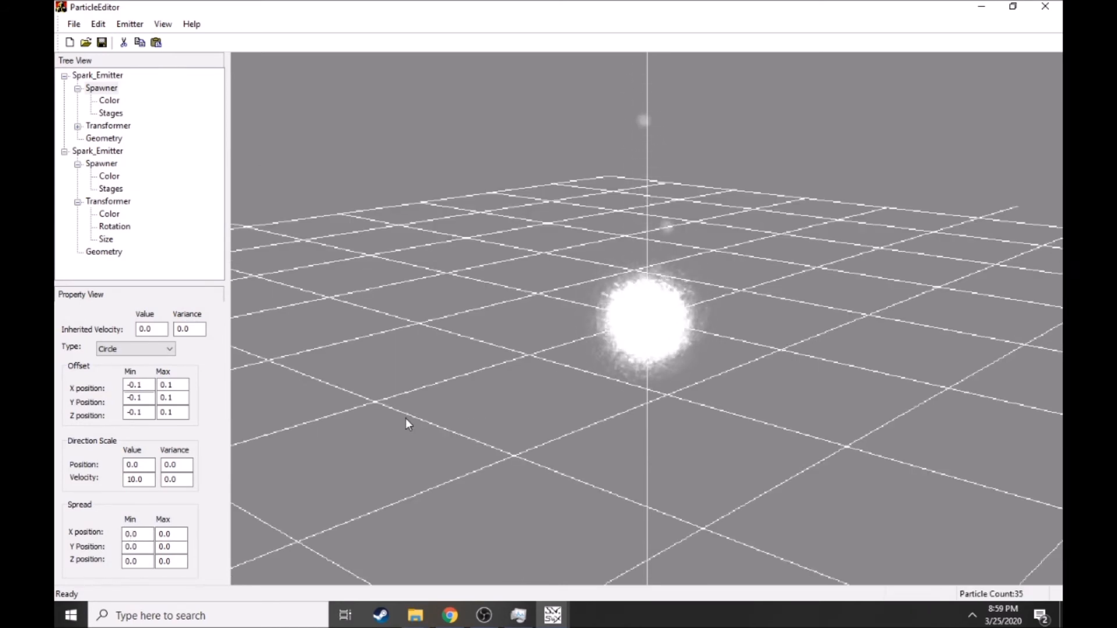
middle_drag(311, 466, 427, 404)
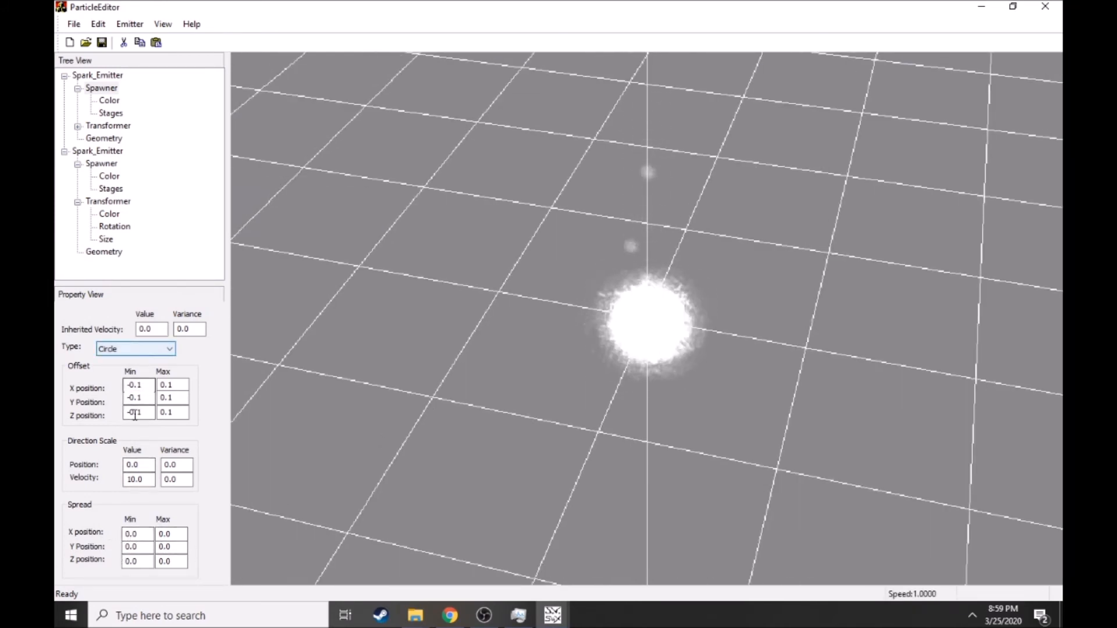
click(126, 534)
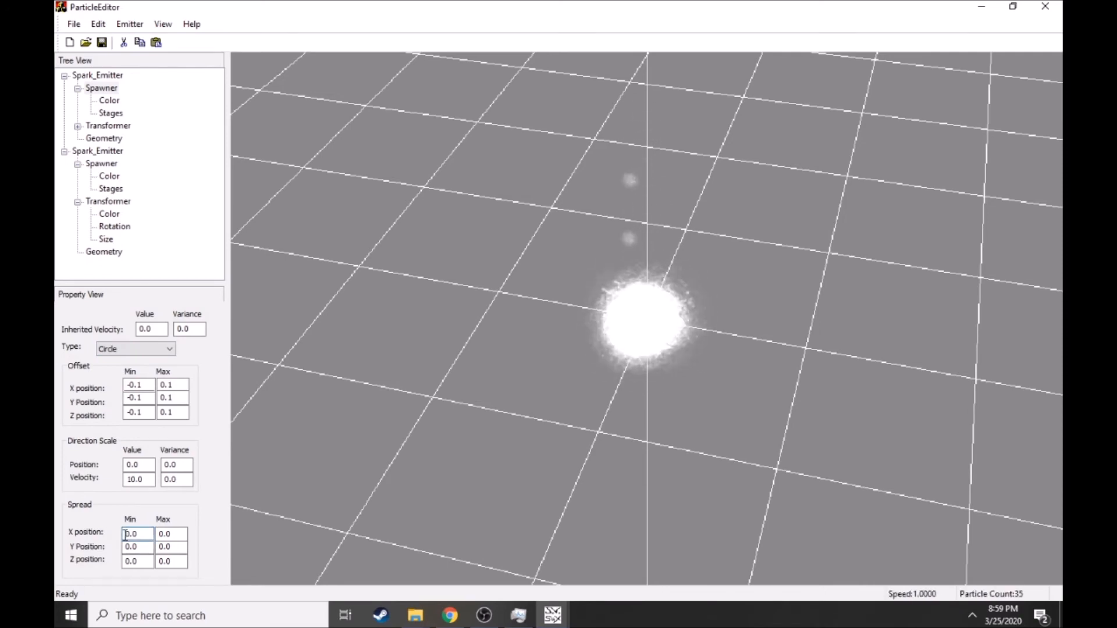
drag(475, 439, 458, 422)
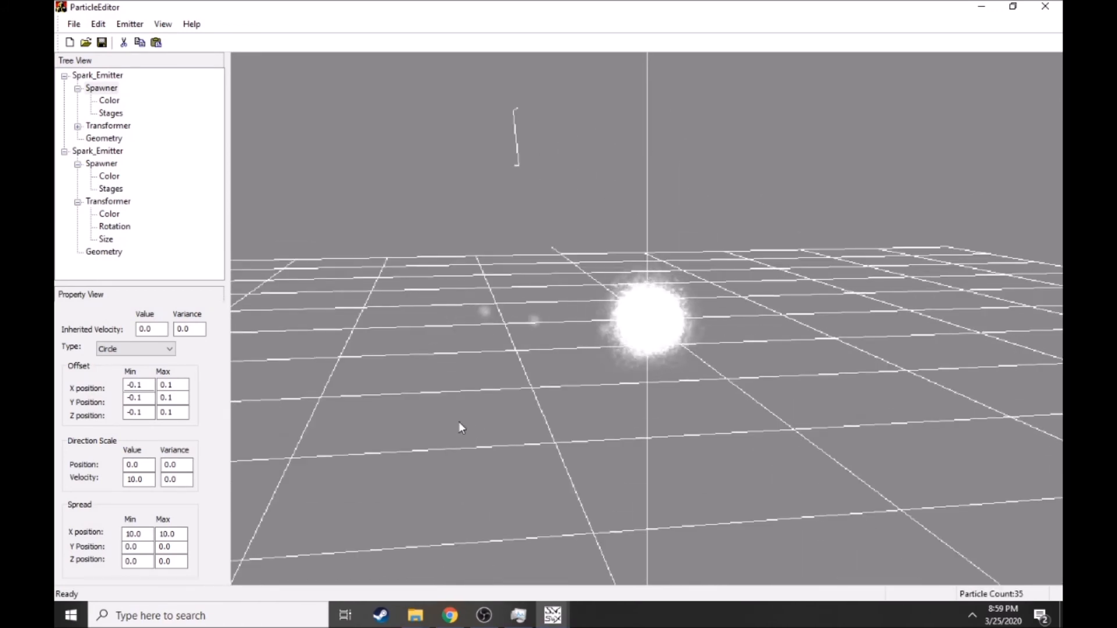
- Set the first Spark_Emitter's Burst Delay to 0.005
click(97, 77)
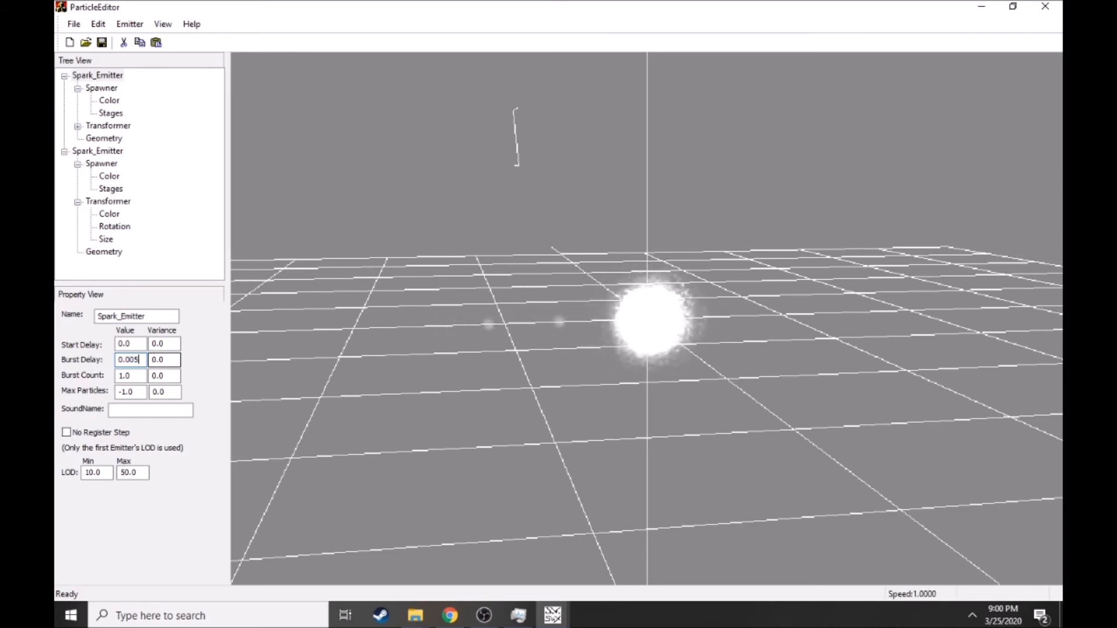
drag(512, 304, 518, 327)
drag(267, 392, 382, 359)
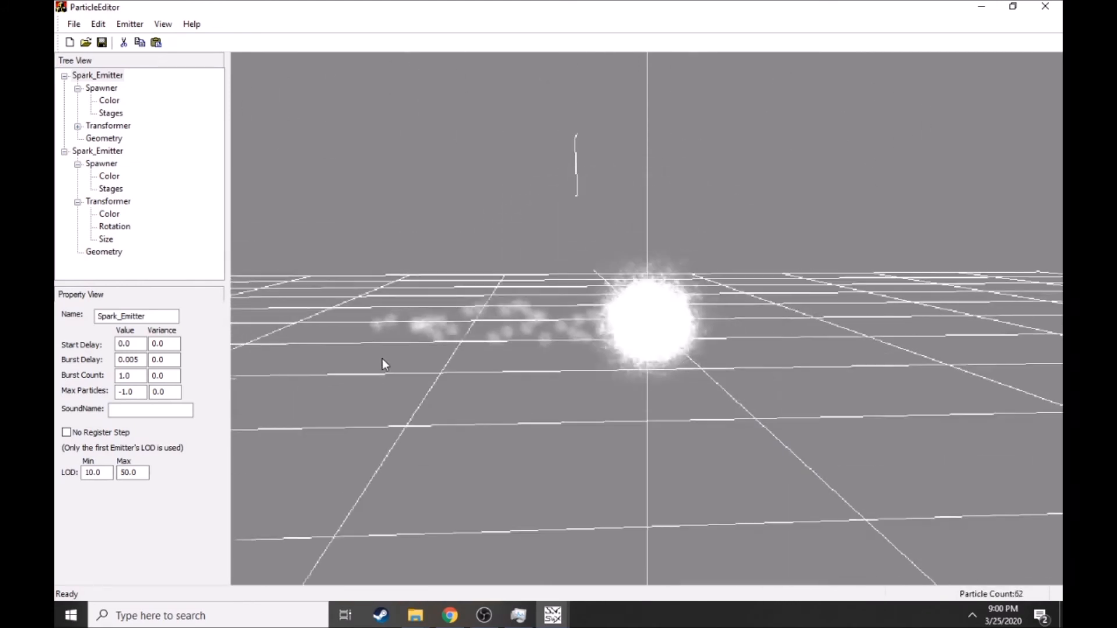
- Widen the first emitter's Spawner Offset to -0.2 minimum and 0.2 maximum on X, Y and Z
click(103, 89)
drag(479, 336, 527, 330)
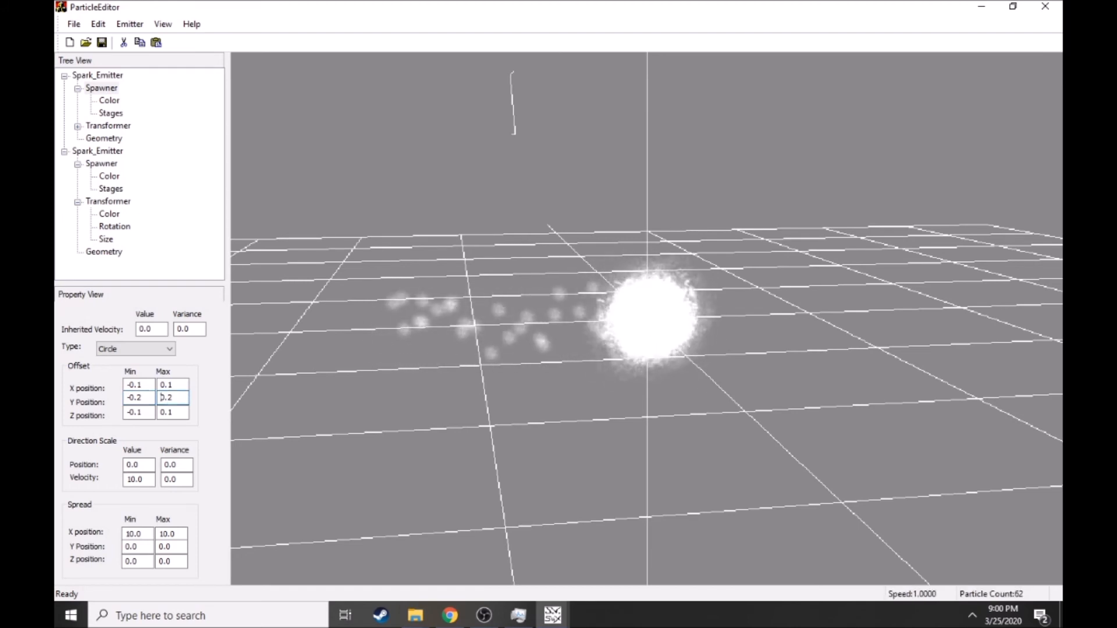
drag(404, 382, 346, 372)
drag(146, 385, 138, 387)
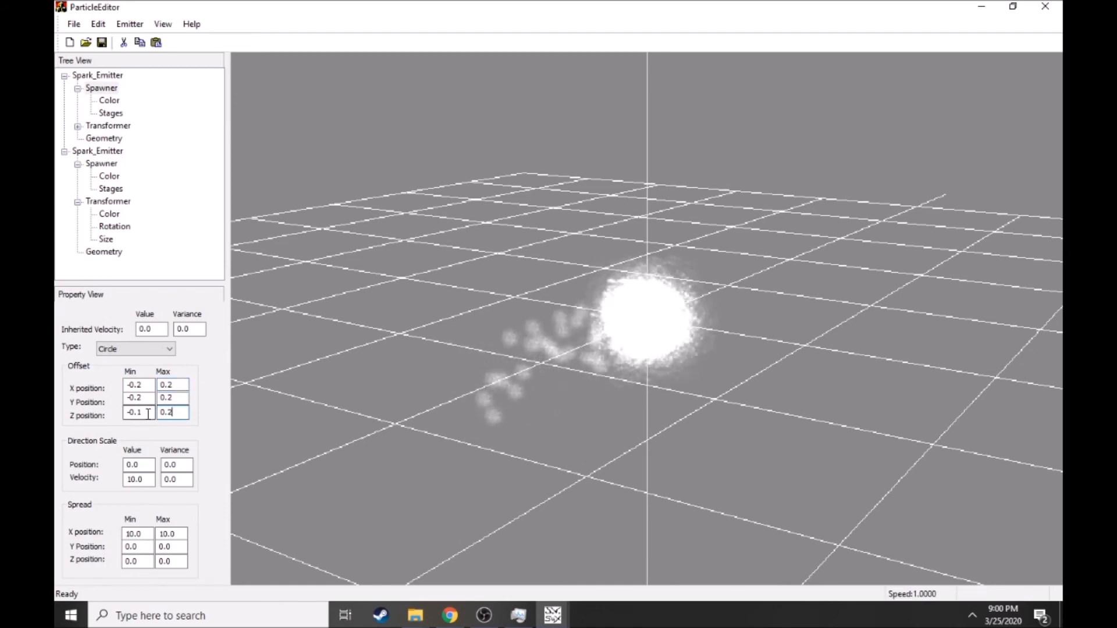
drag(372, 451, 463, 471)
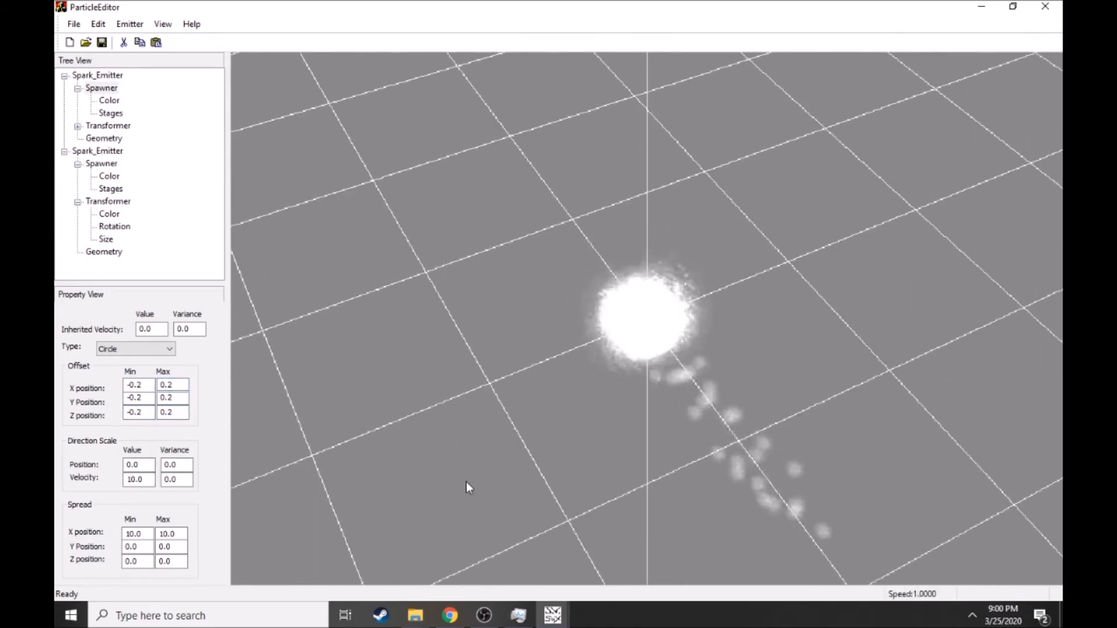
- Compare the trail with the ring effect open in the other ParticleEditor window, and return to the Spark_Emitter effect
mouse_move(552, 615)
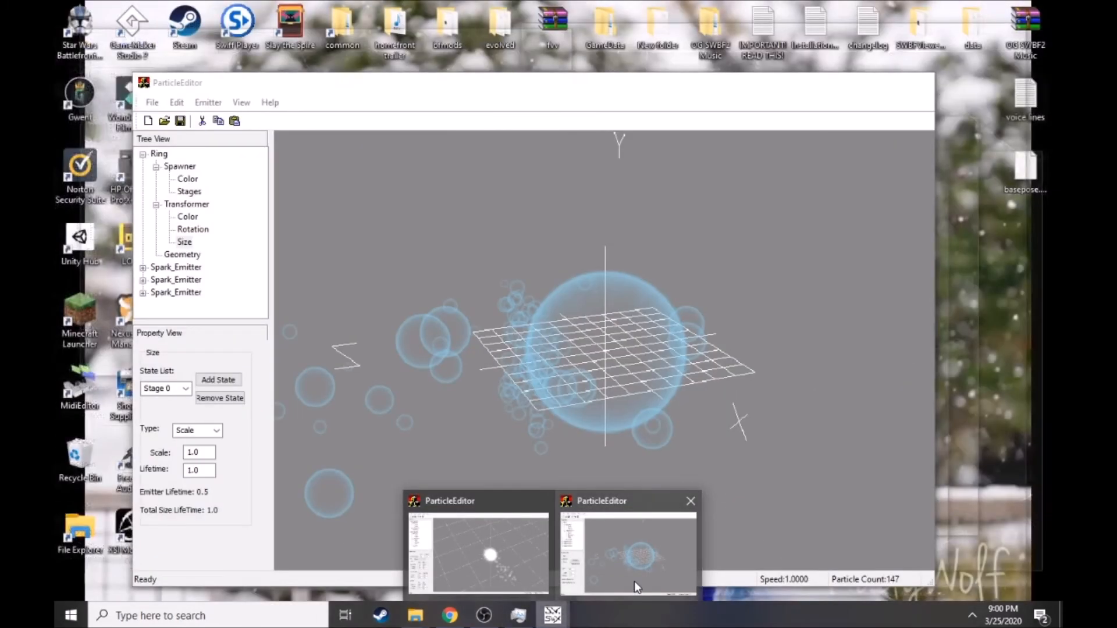
click(633, 580)
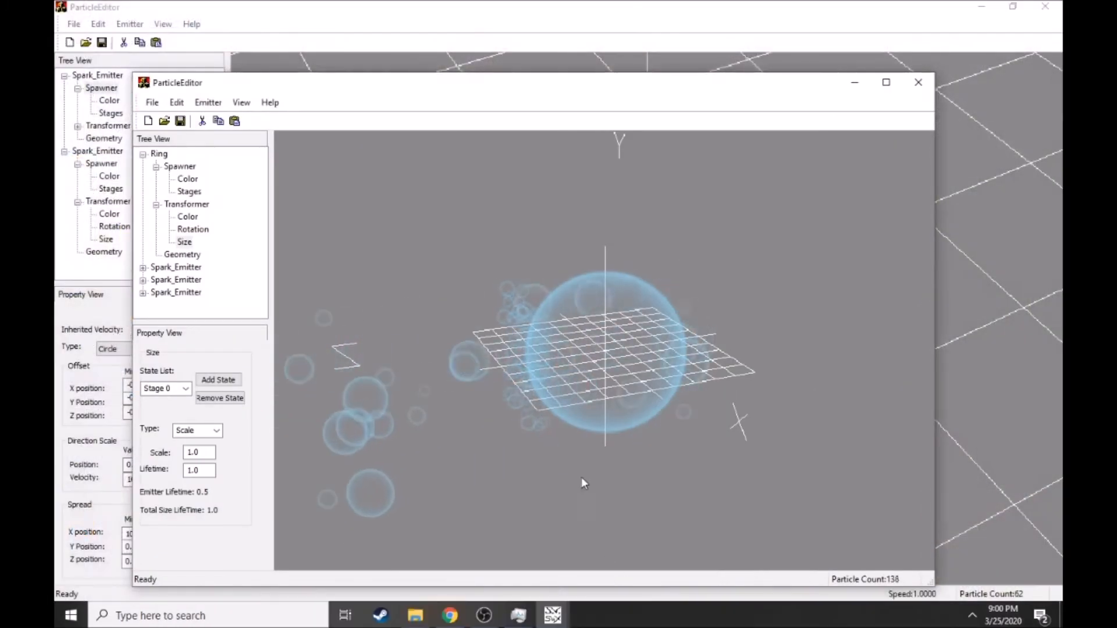
click(691, 18)
drag(675, 214, 670, 278)
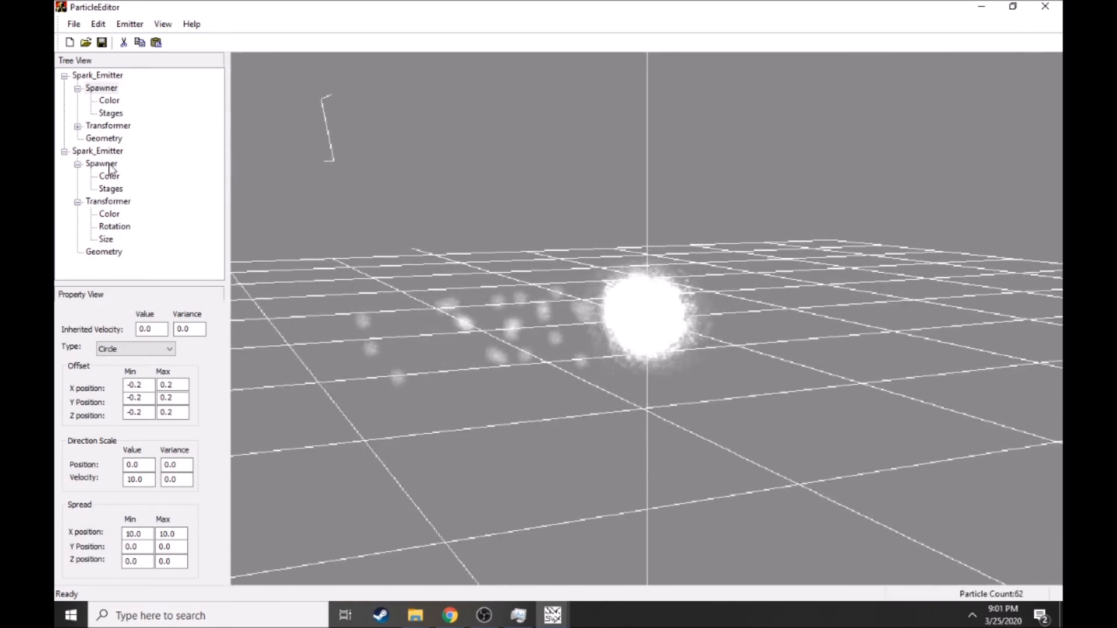
- Reduce the first emitter's Spawner Direction Scale velocity, trying 5 and settling on 3
click(92, 76)
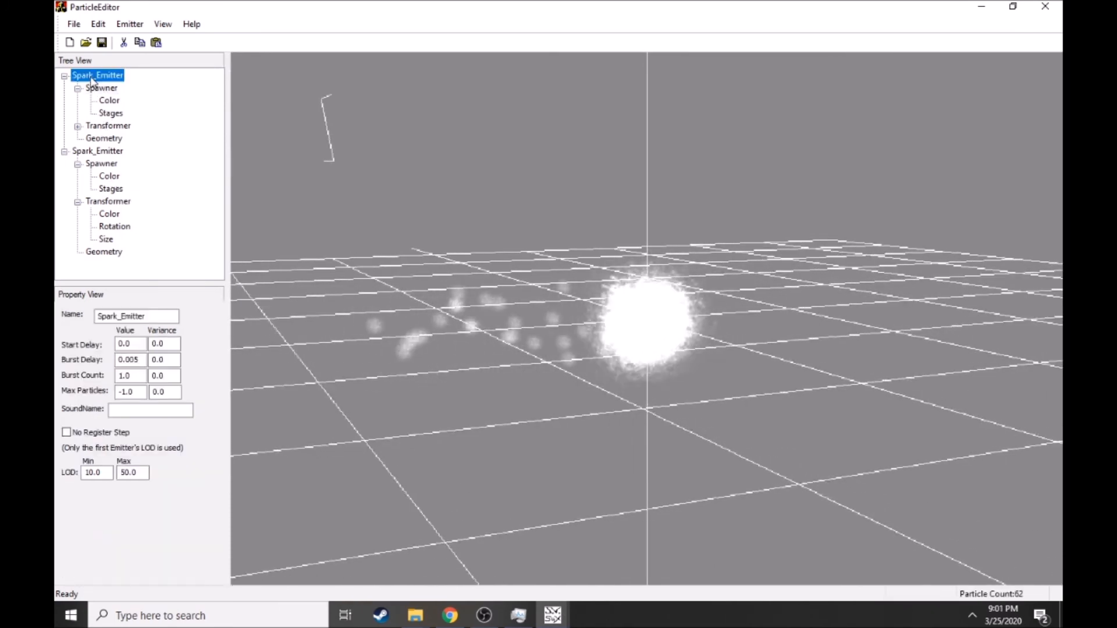
click(108, 126)
click(110, 138)
click(112, 127)
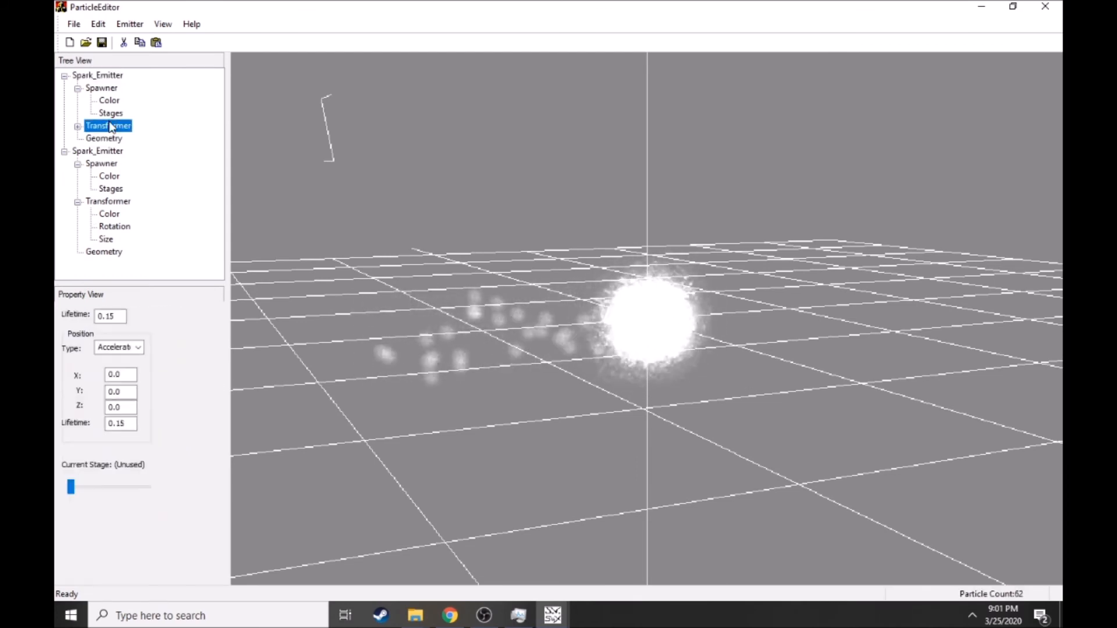
click(110, 101)
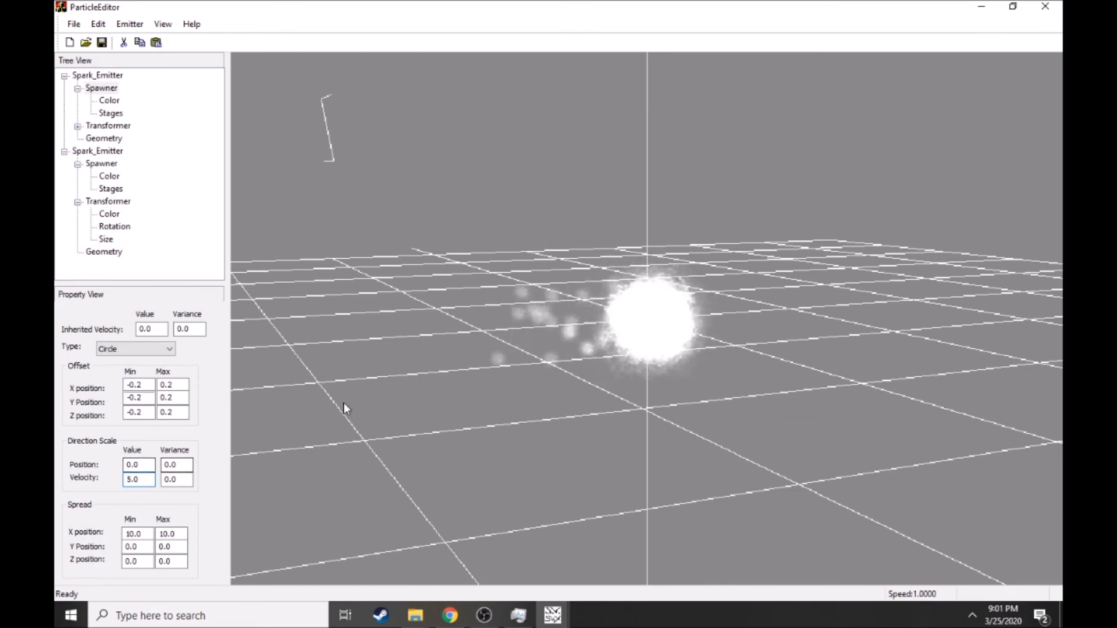
drag(340, 414, 361, 387)
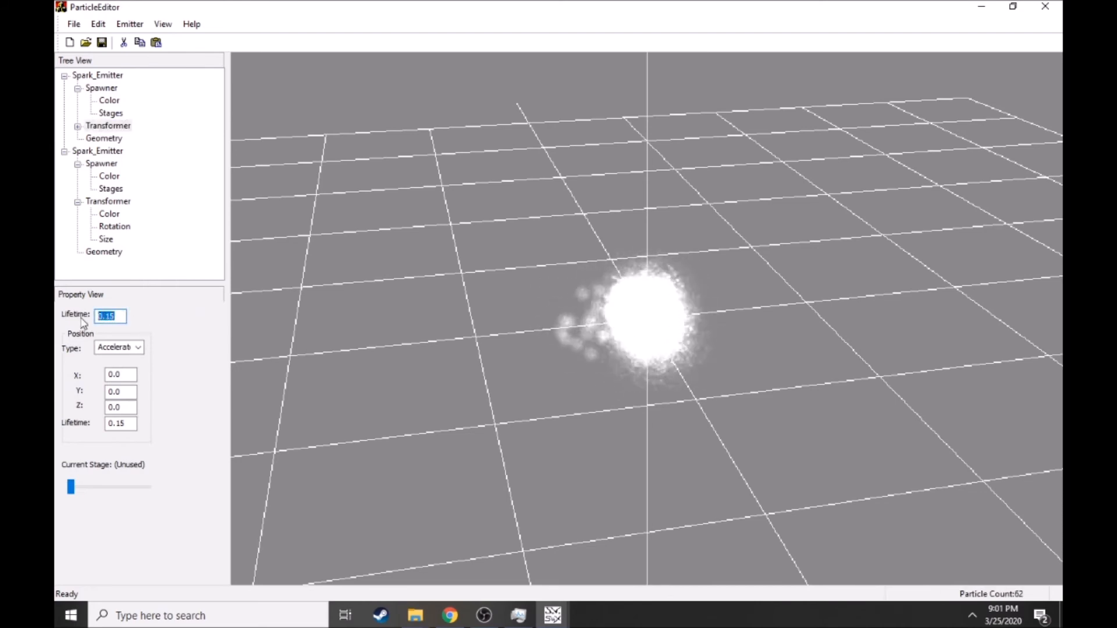
- Try a lifetime of 1.0 on the first emitter's Transformer and reduce it to 0.5
text(1.0)
mouse_move(543, 382)
mouse_down()
mouse_move(550, 369)
mouse_move(540, 382)
mouse_up()
right_drag(539, 381, 569, 347)
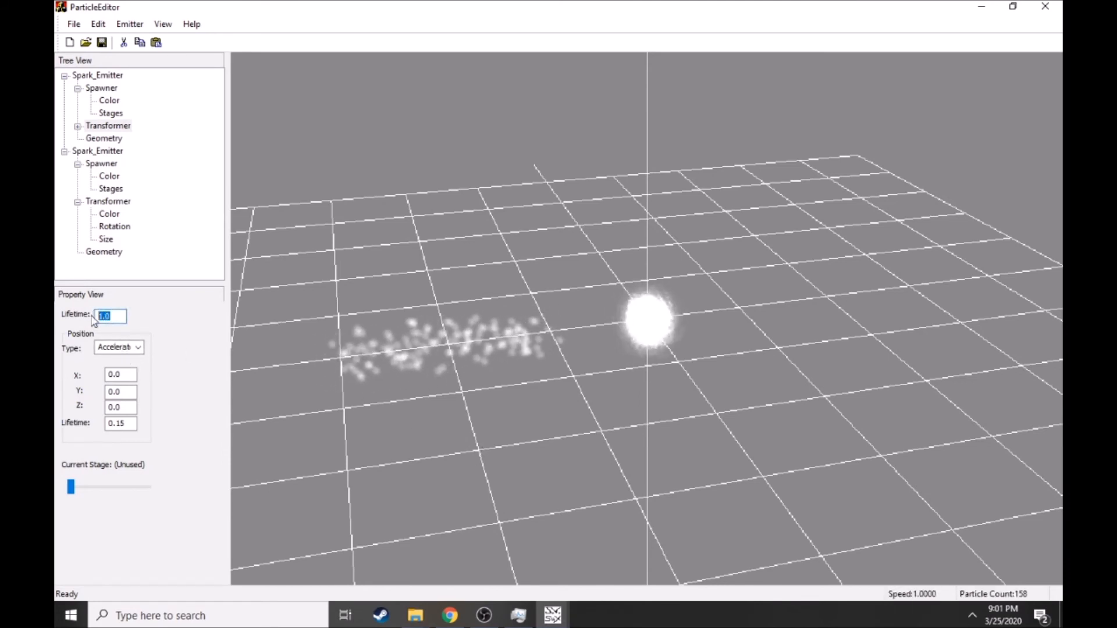
text(5)
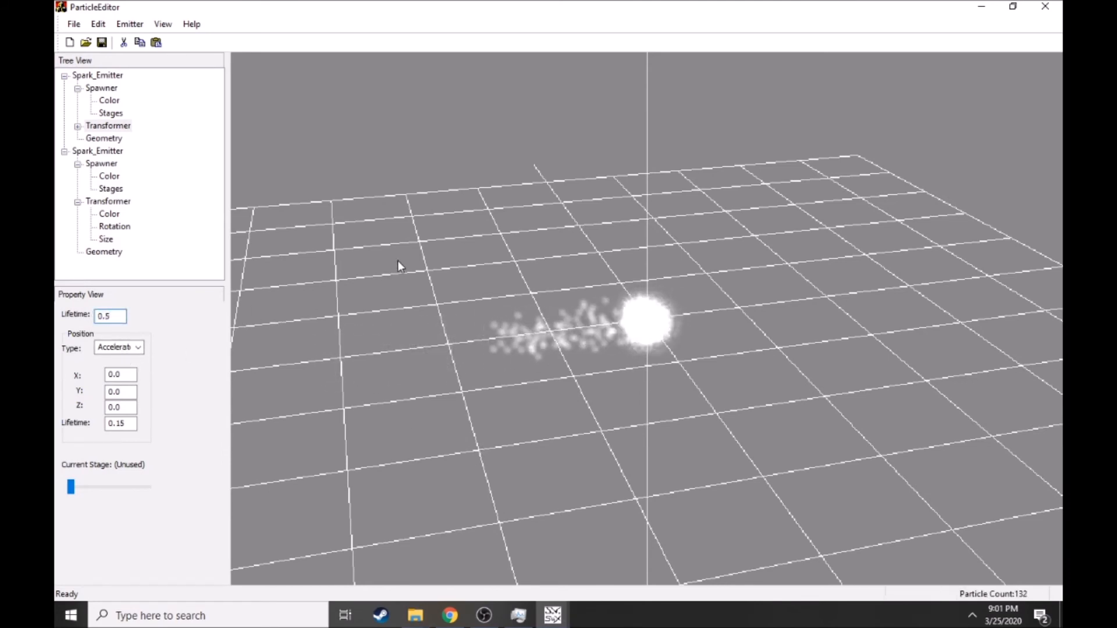
- Examine the first emitter's particle trail beside the glowing ball from several angles and distances
drag(397, 261, 428, 274)
right_drag(428, 274, 436, 311)
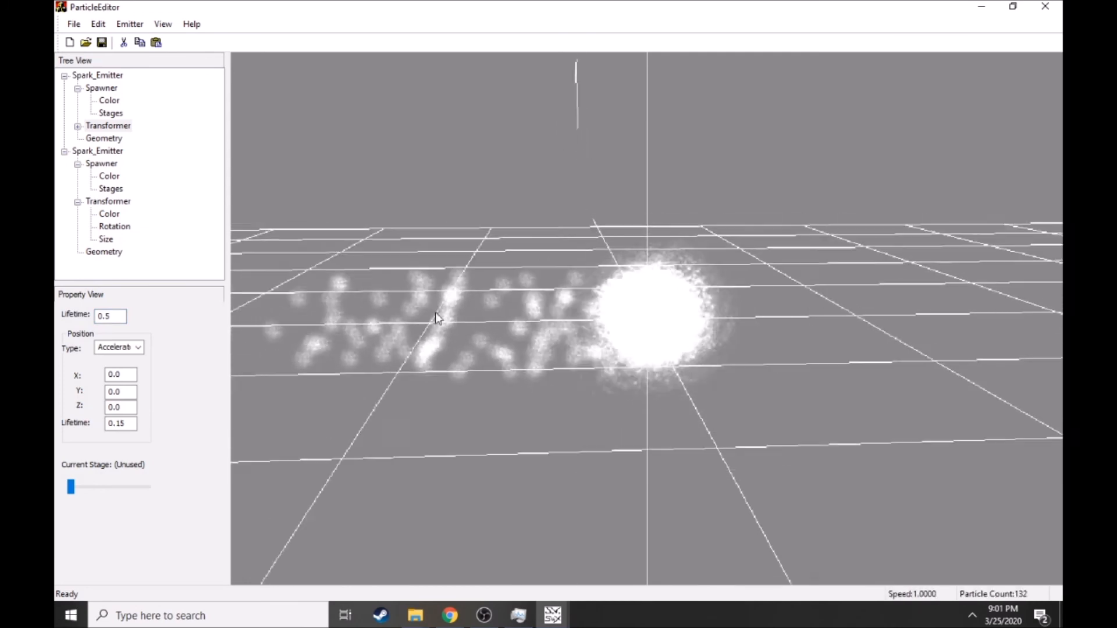
drag(441, 304, 494, 299)
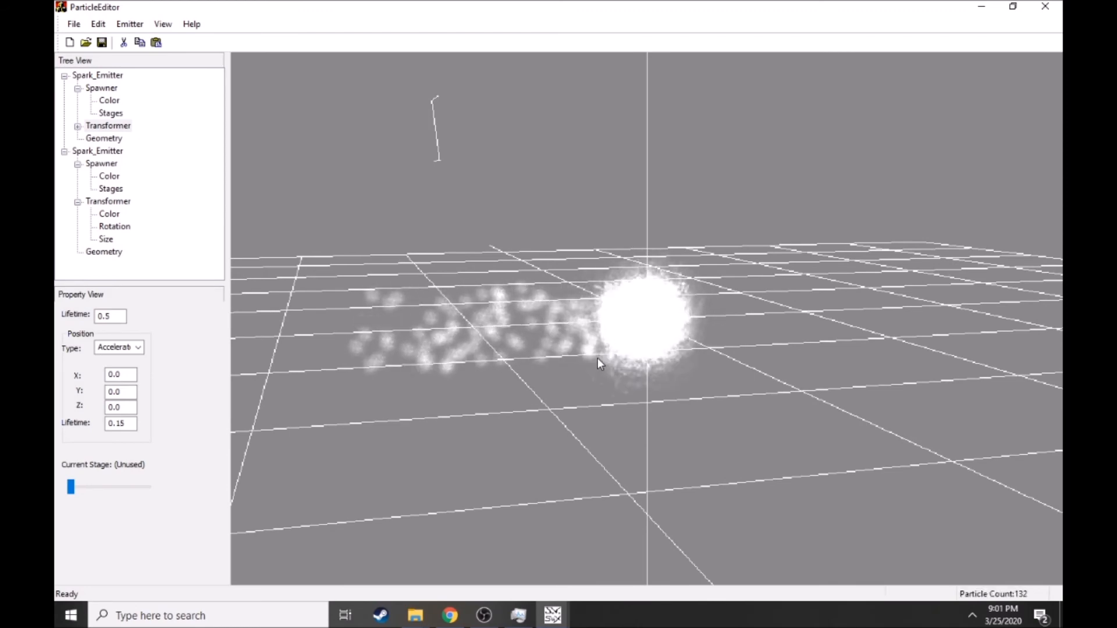
right_drag(574, 351, 573, 360)
drag(573, 361, 554, 358)
right_drag(554, 357, 571, 319)
drag(571, 319, 628, 303)
right_drag(628, 303, 586, 337)
drag(587, 338, 640, 352)
- Set the size variance in the Stages of the first emitter's Spawner to 0.2, using the ring effect window as reference
click(91, 90)
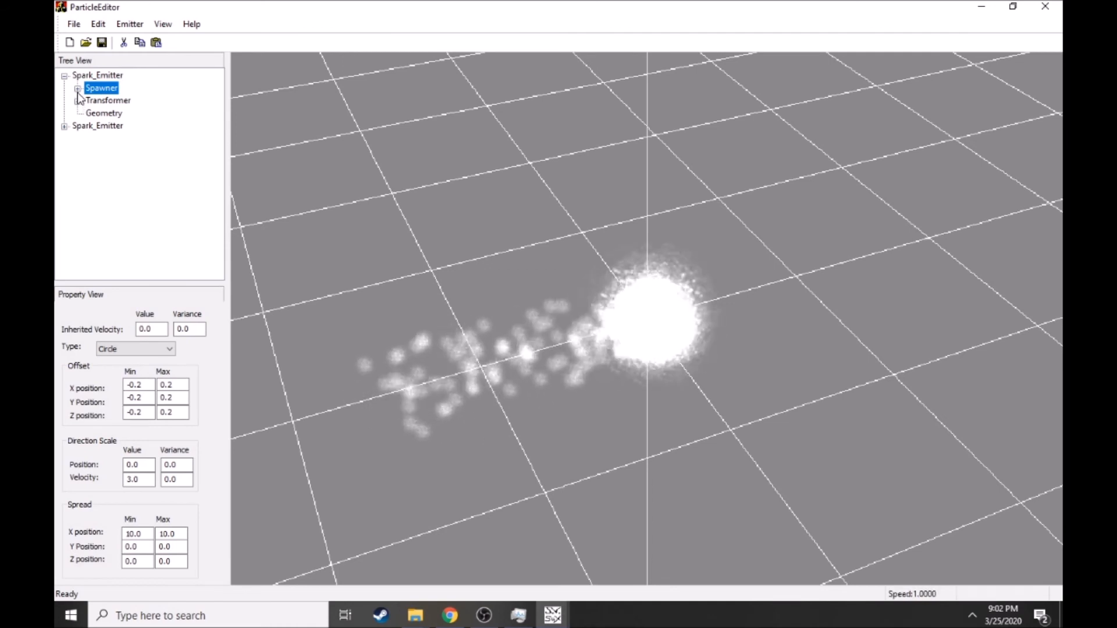
click(77, 88)
click(111, 114)
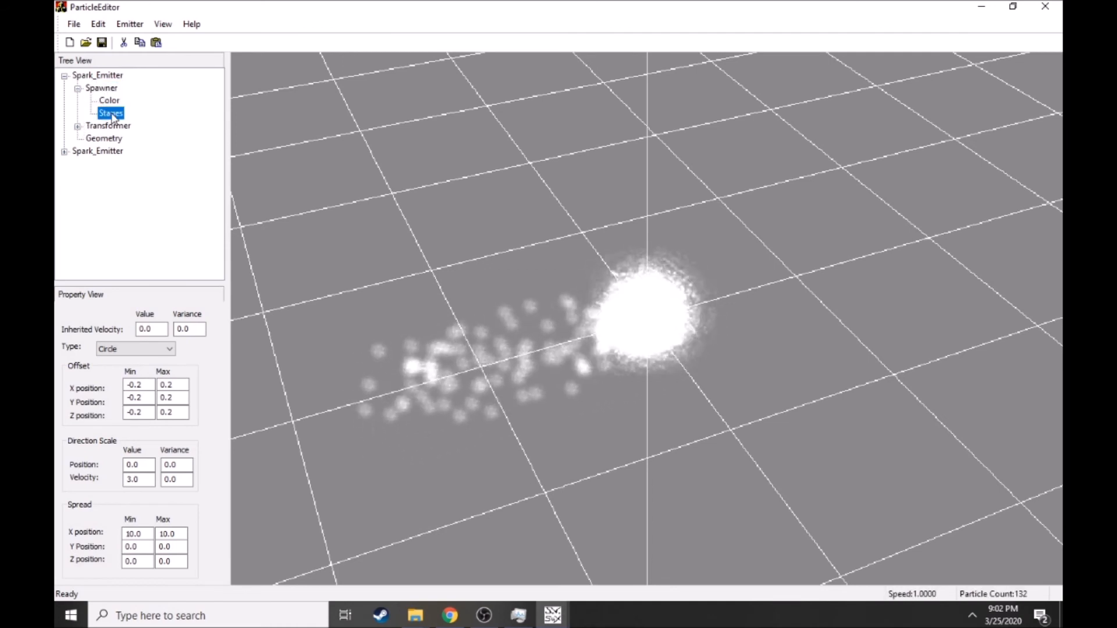
click(160, 365)
drag(363, 362, 383, 397)
click(552, 615)
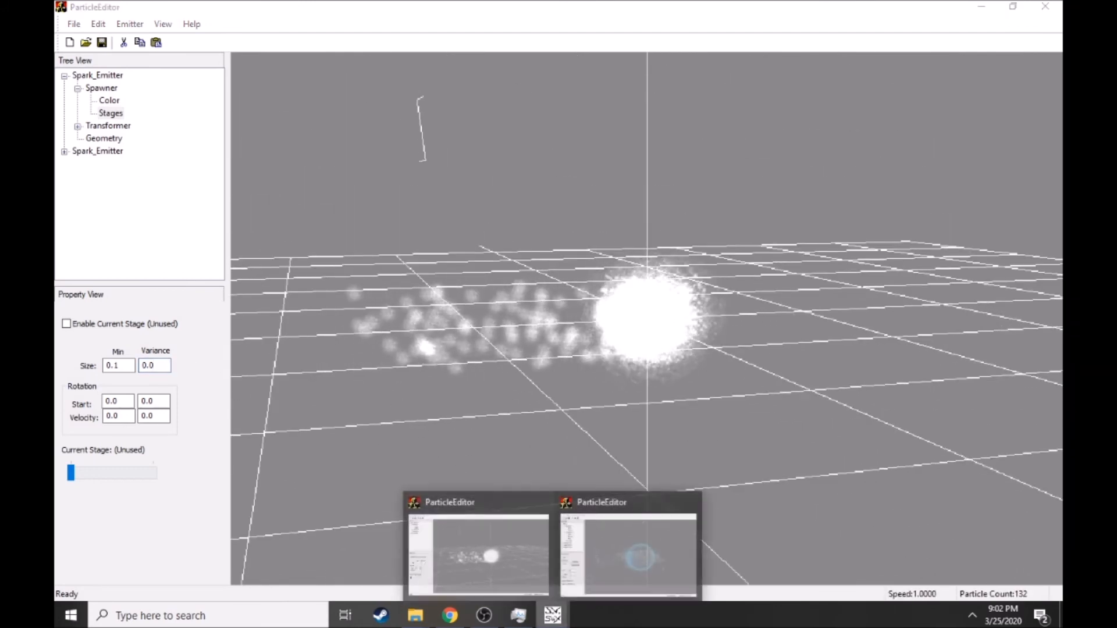
click(616, 581)
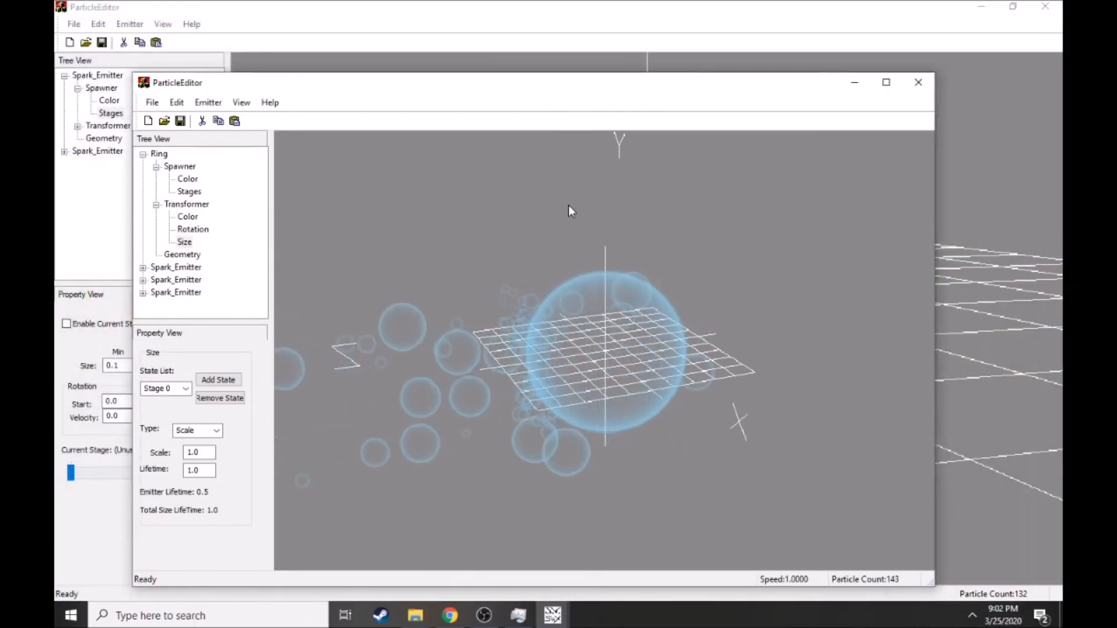
click(538, 17)
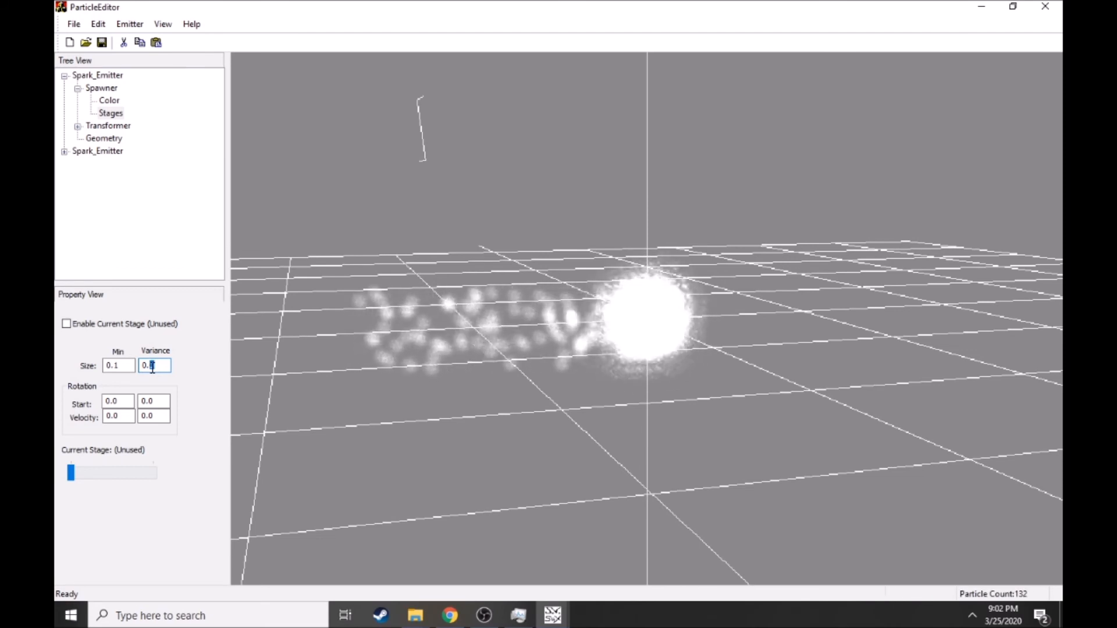
drag(343, 343, 372, 331)
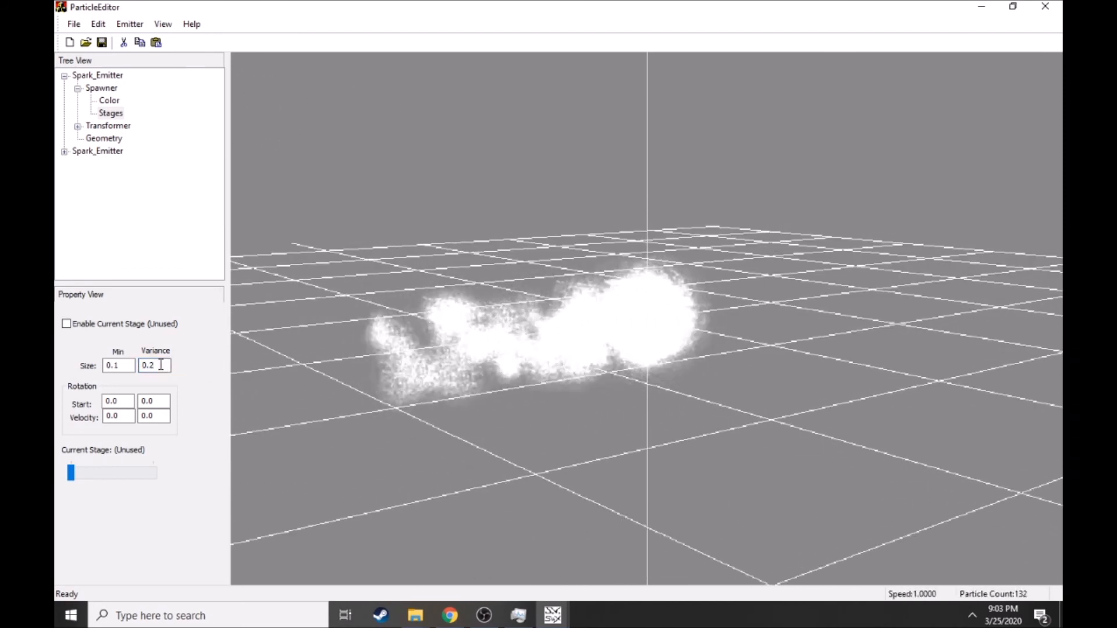
mouse_move(425, 356)
mouse_down()
mouse_move(444, 359)
mouse_move(408, 343)
mouse_up()
click(103, 89)
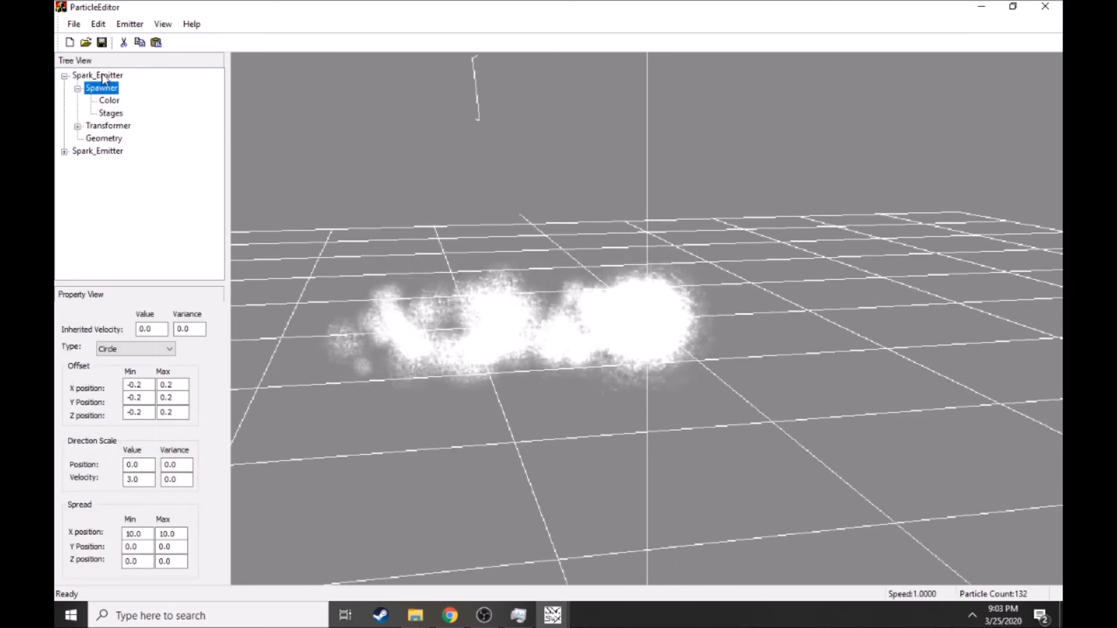
- Set the lifetime on the first emitter's Transformer to 1.0
click(103, 77)
click(101, 87)
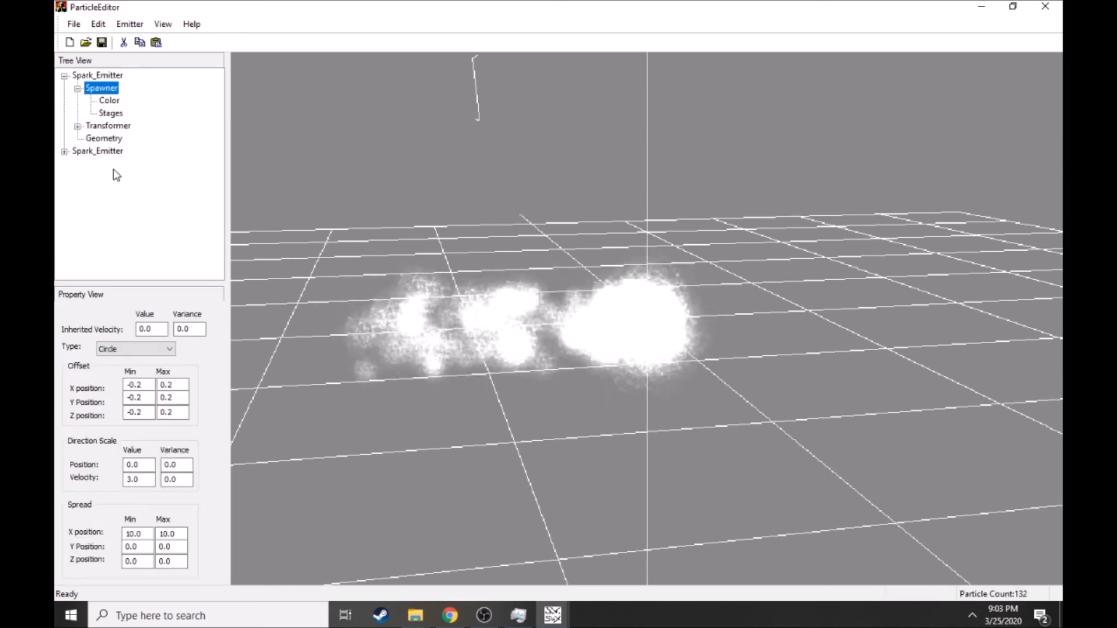
click(107, 126)
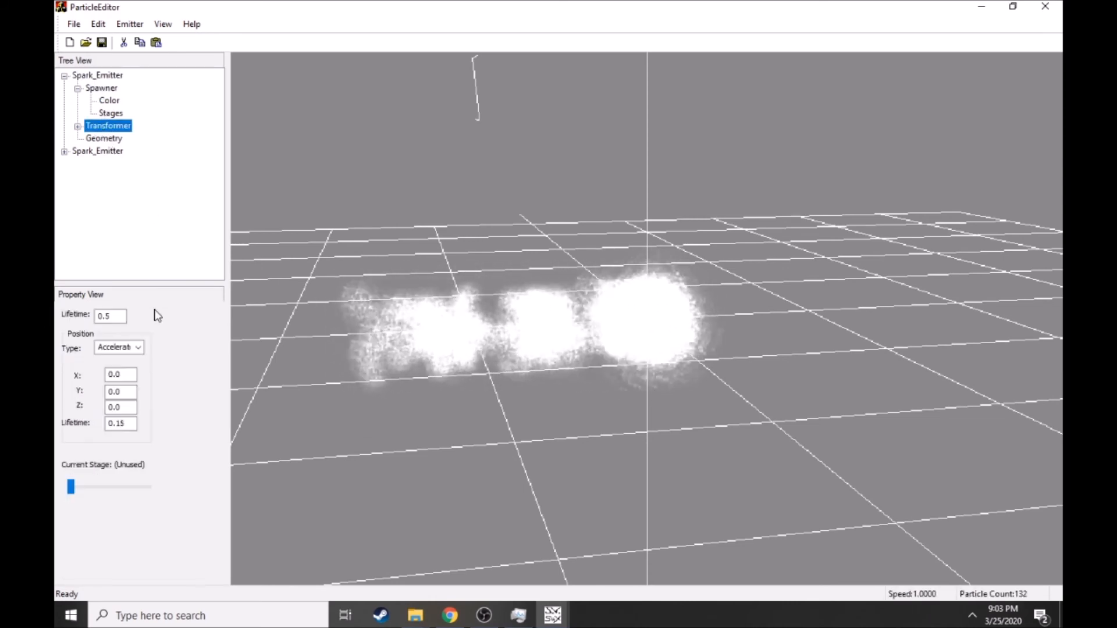
double_click(118, 316)
text(1.0)
scroll(384, 372, down, 5)
scroll(436, 349, up, 4)
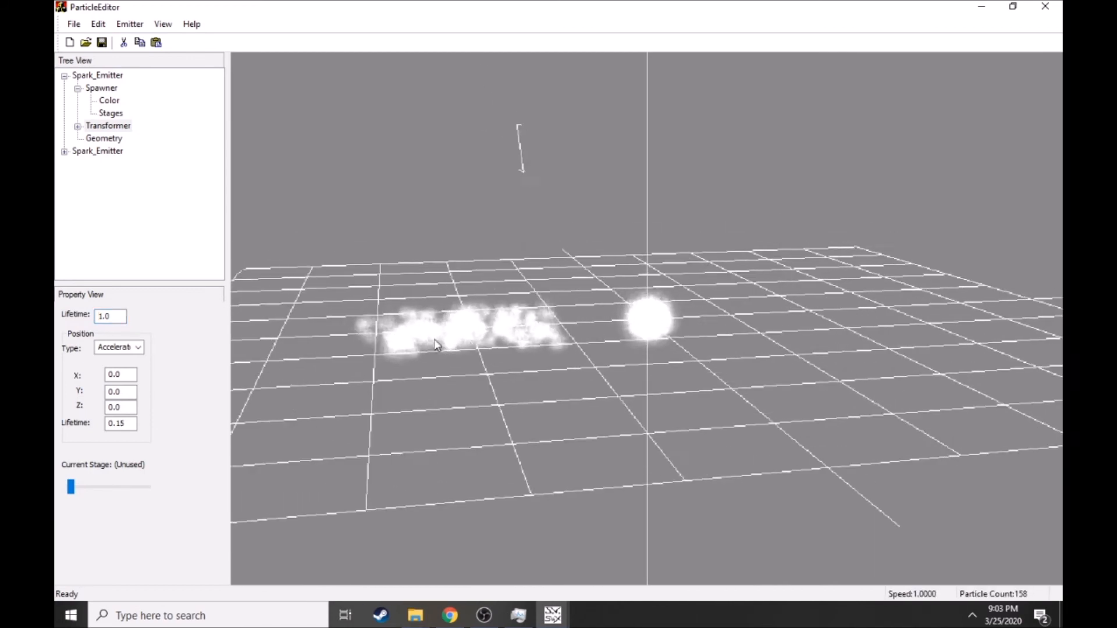
- Compare the second emitter's burst delay settings with those of the corresponding emitter in the ring effect window
click(93, 151)
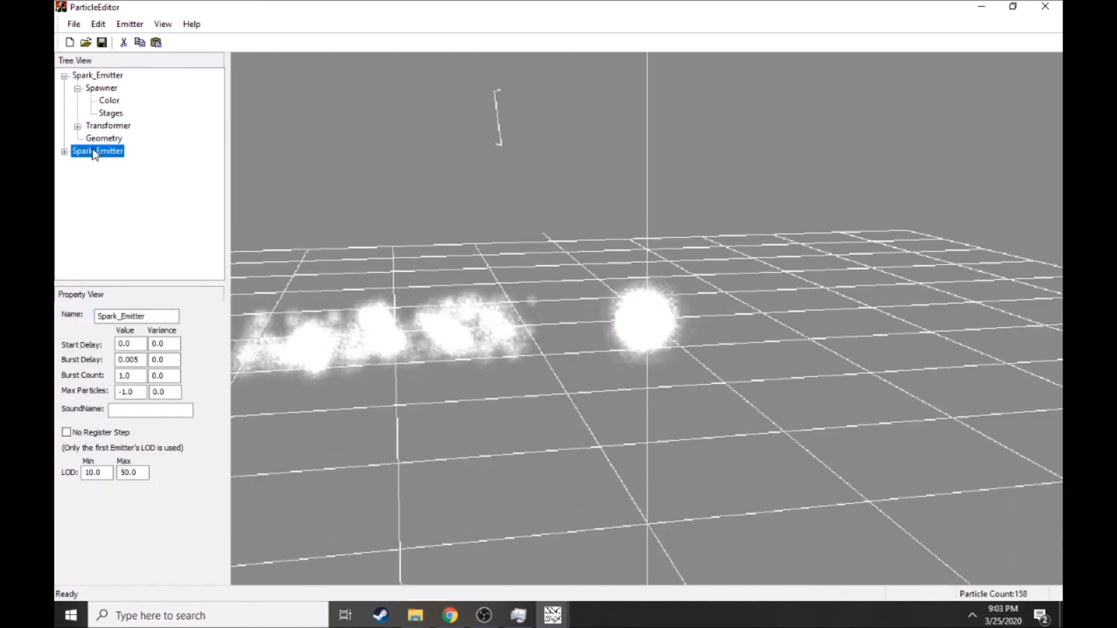
drag(140, 361, 133, 361)
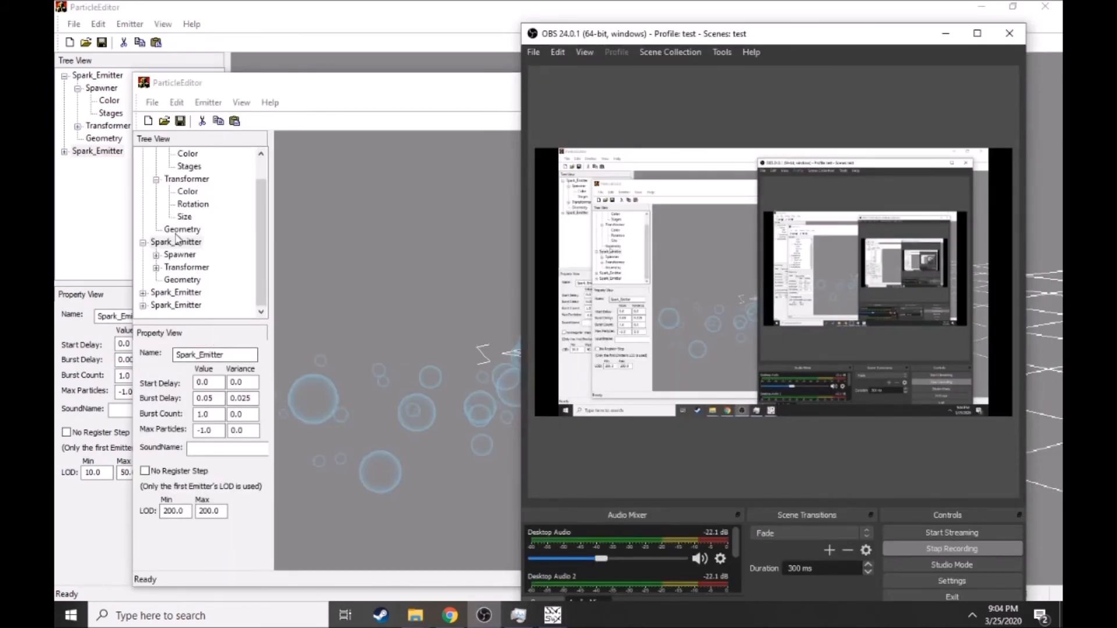
click(176, 241)
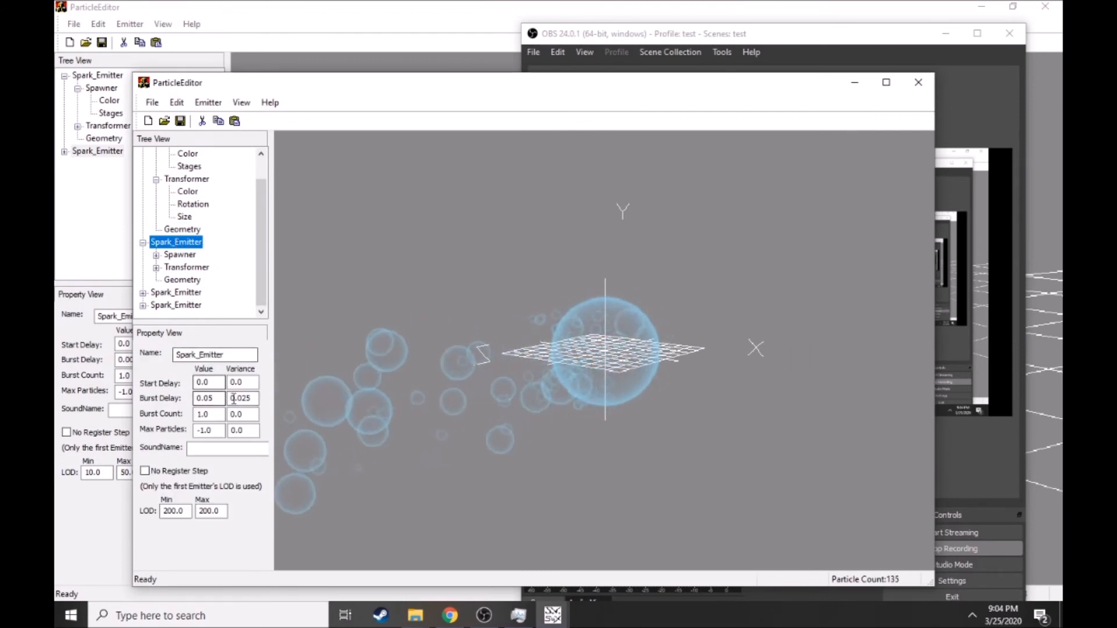
click(555, 617)
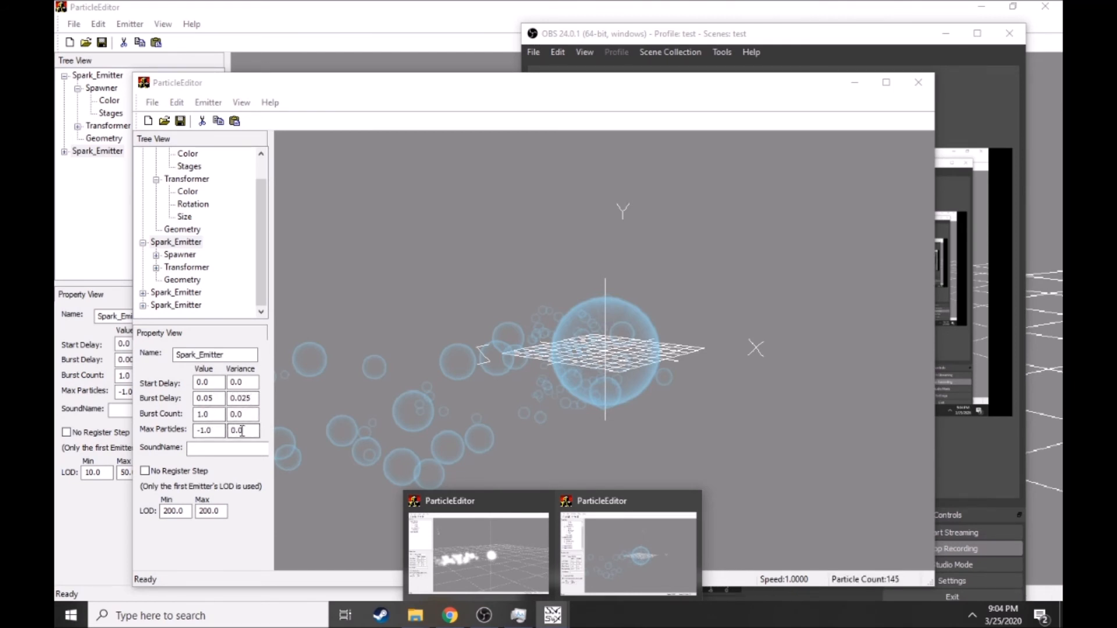
mouse_move(456, 524)
click(486, 554)
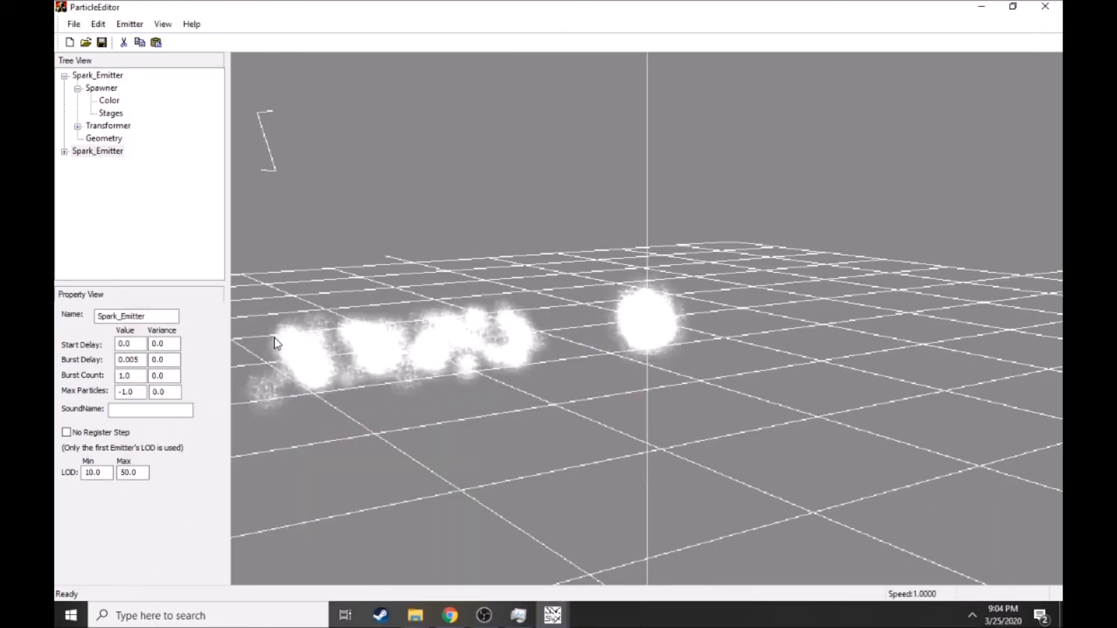
- Try a burst delay of 0.05 on the second emitter and restore it to 0.005
click(135, 359)
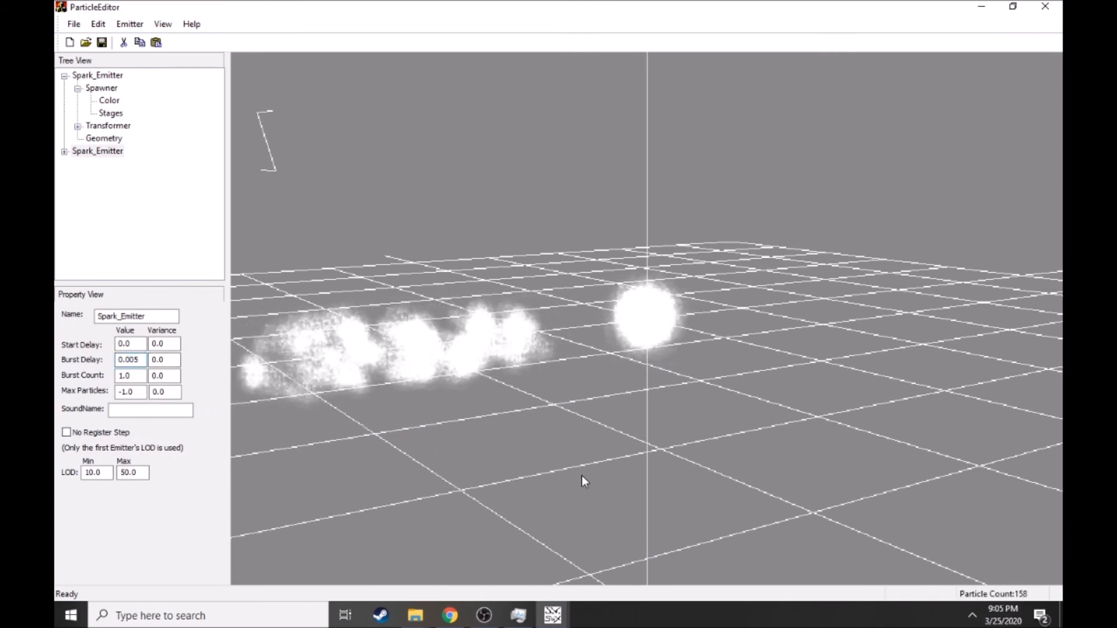
key(BackSpace)
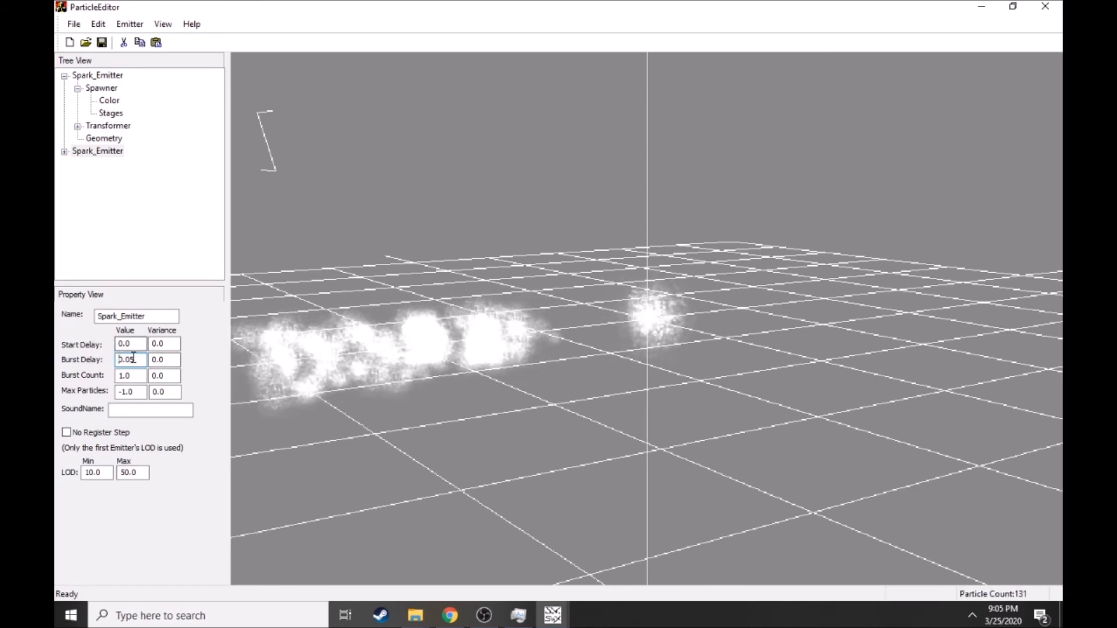
click(130, 359)
text(0)
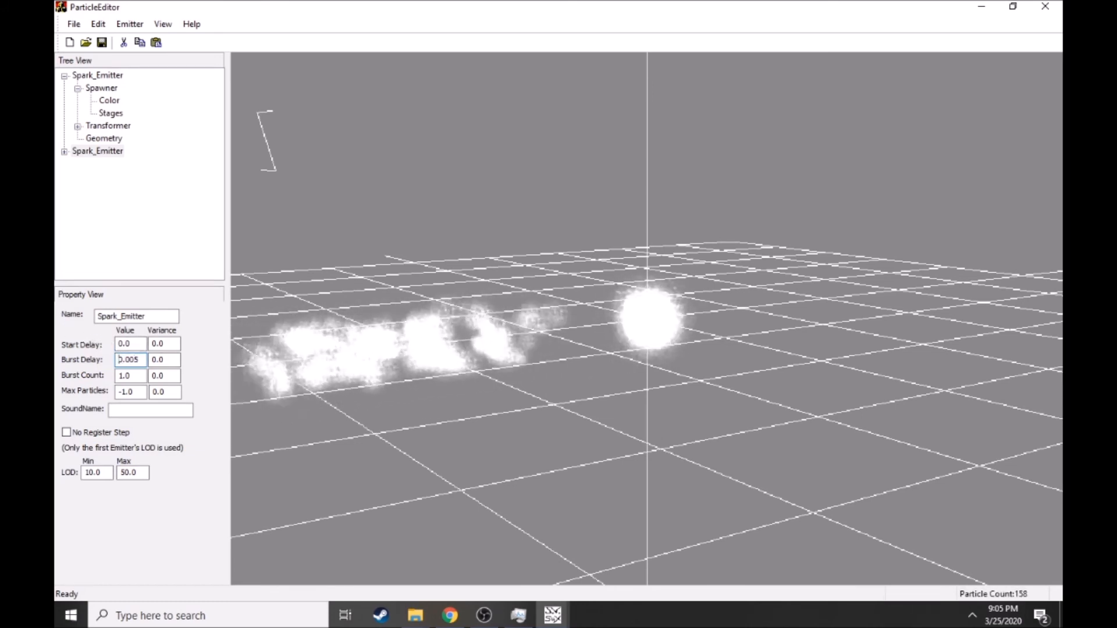
- Set the first emitter's burst delay to 0.05
click(87, 76)
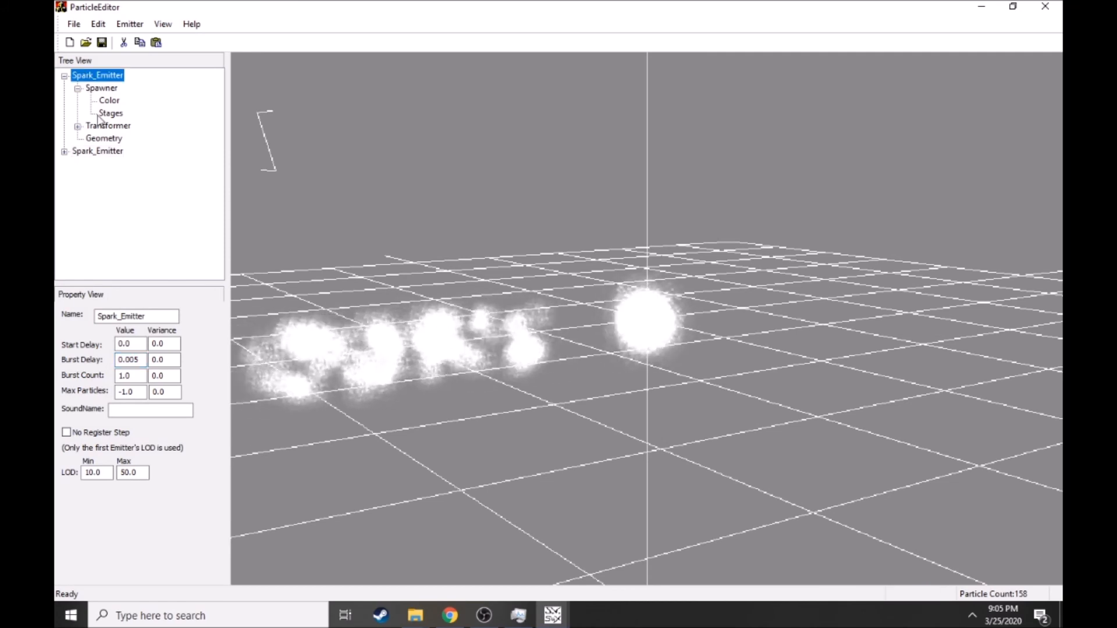
click(133, 358)
key(BackSpace)
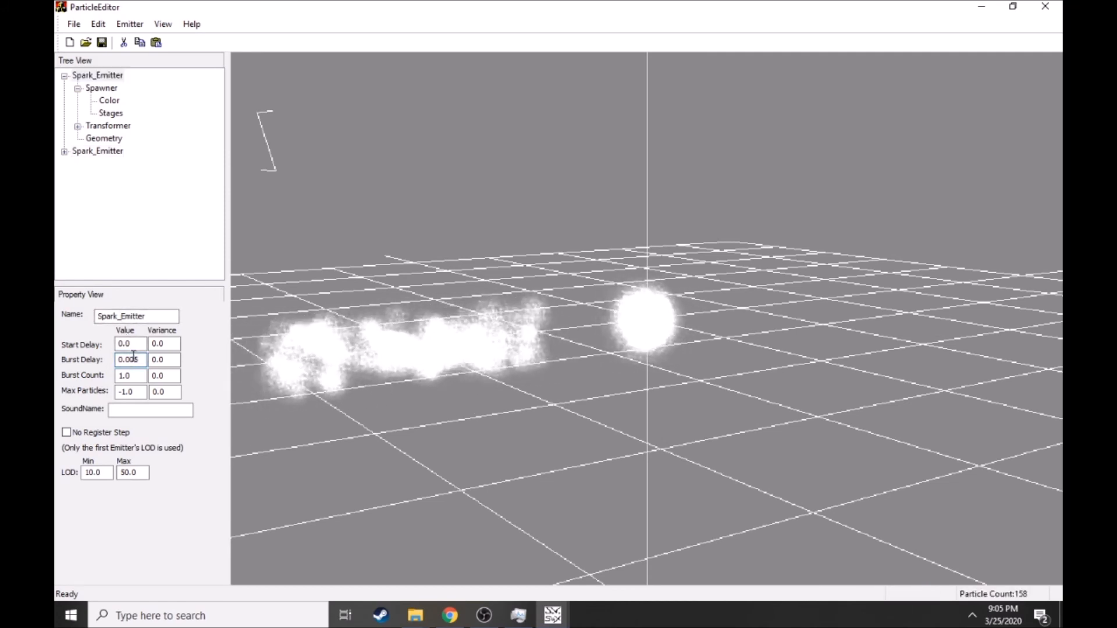
drag(512, 345, 564, 349)
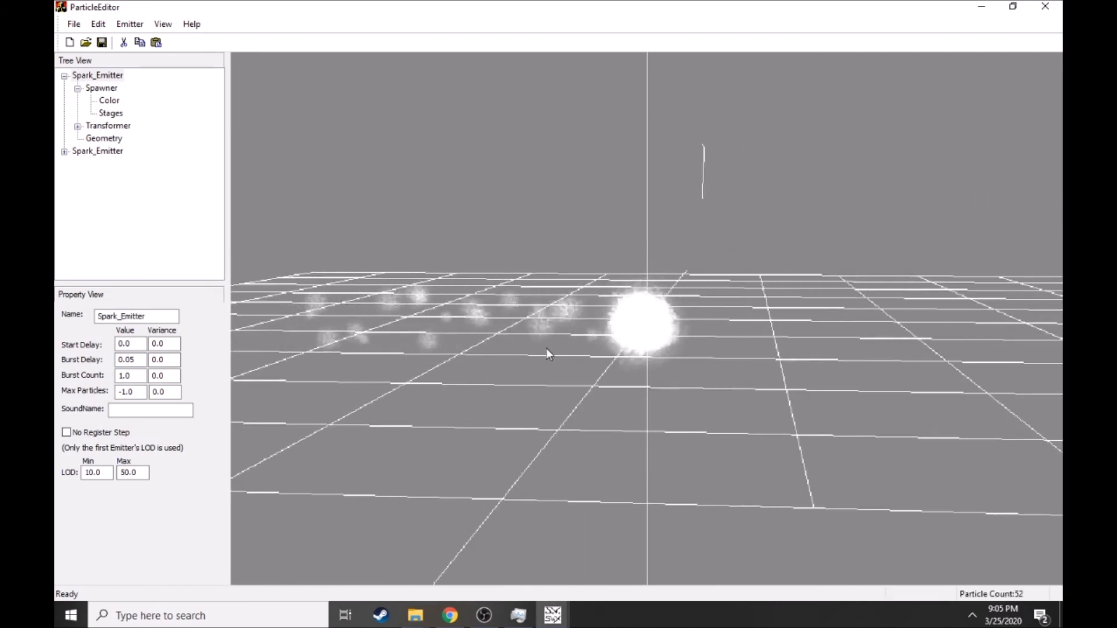
- Increase the lifetime on the first emitter's Transformer to 2.0 and inspect the longer trail
click(108, 125)
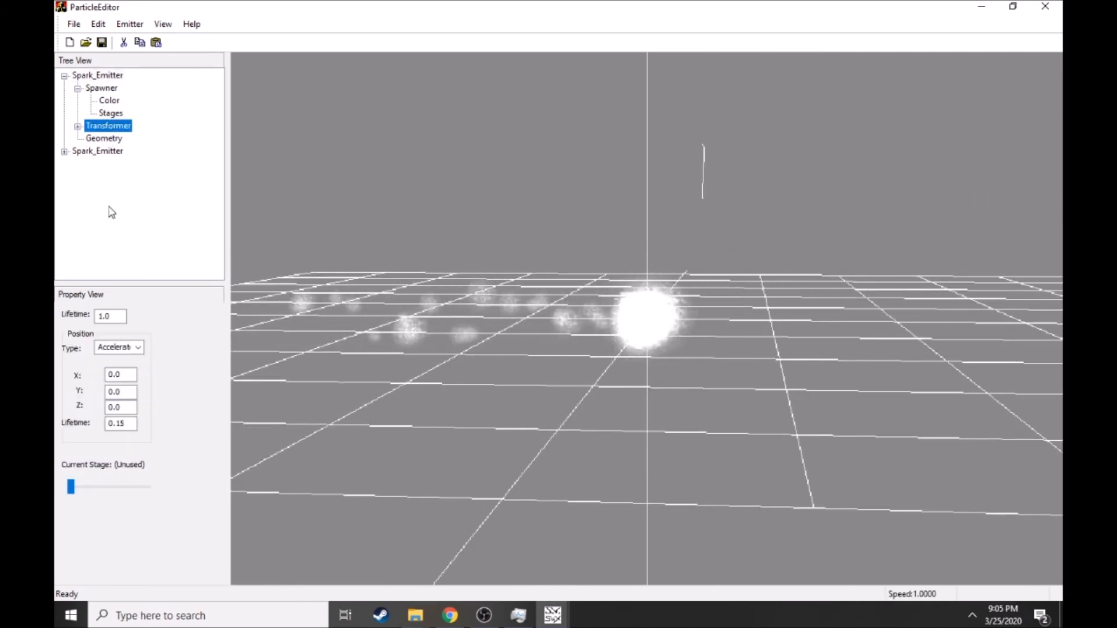
click(99, 316)
text(2)
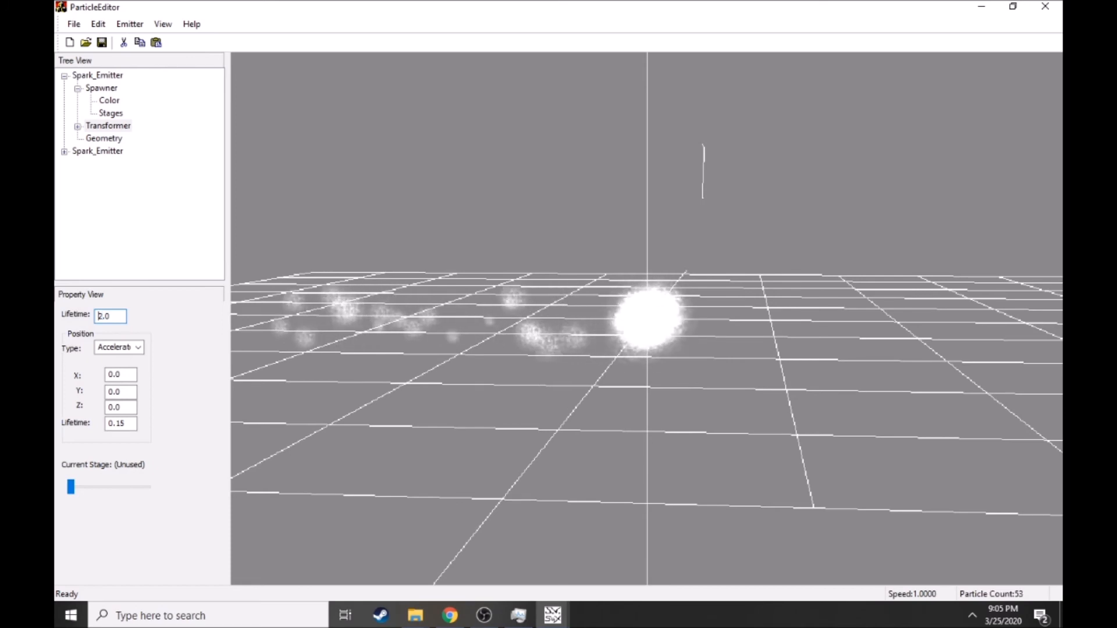
scroll(496, 309, down, 3)
scroll(495, 303, down, 3)
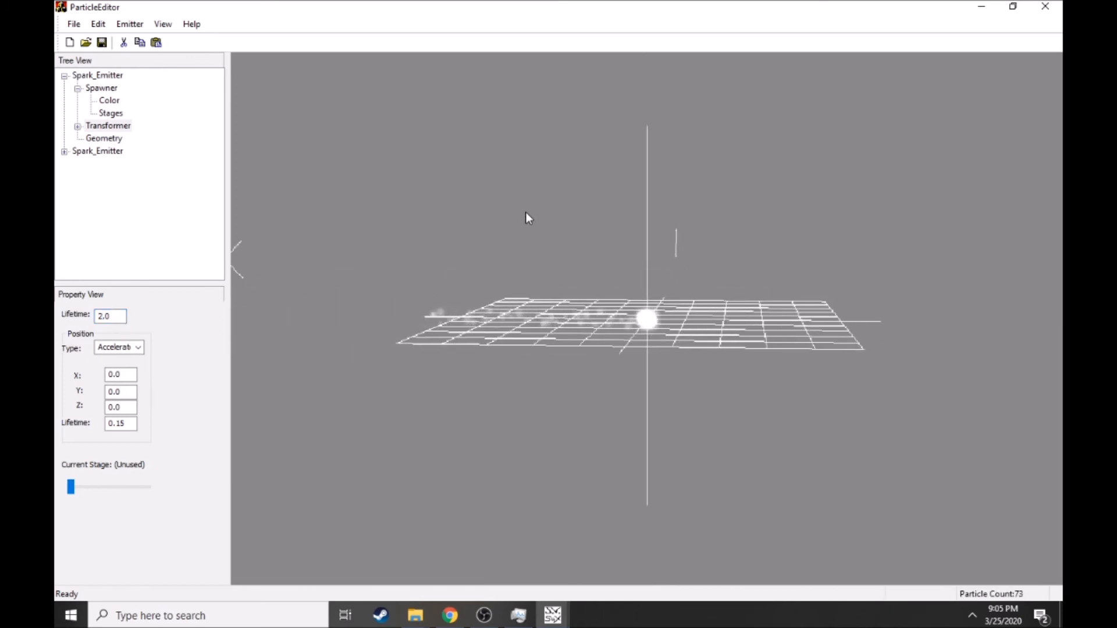
mouse_move(535, 262)
middle_down()
mouse_move(437, 249)
mouse_move(393, 201)
mouse_move(483, 232)
mouse_move(530, 266)
middle_up()
right_drag(530, 265, 498, 391)
middle_drag(446, 313, 379, 324)
- Set the second emitter's burst delay variance to 0.0025
click(101, 89)
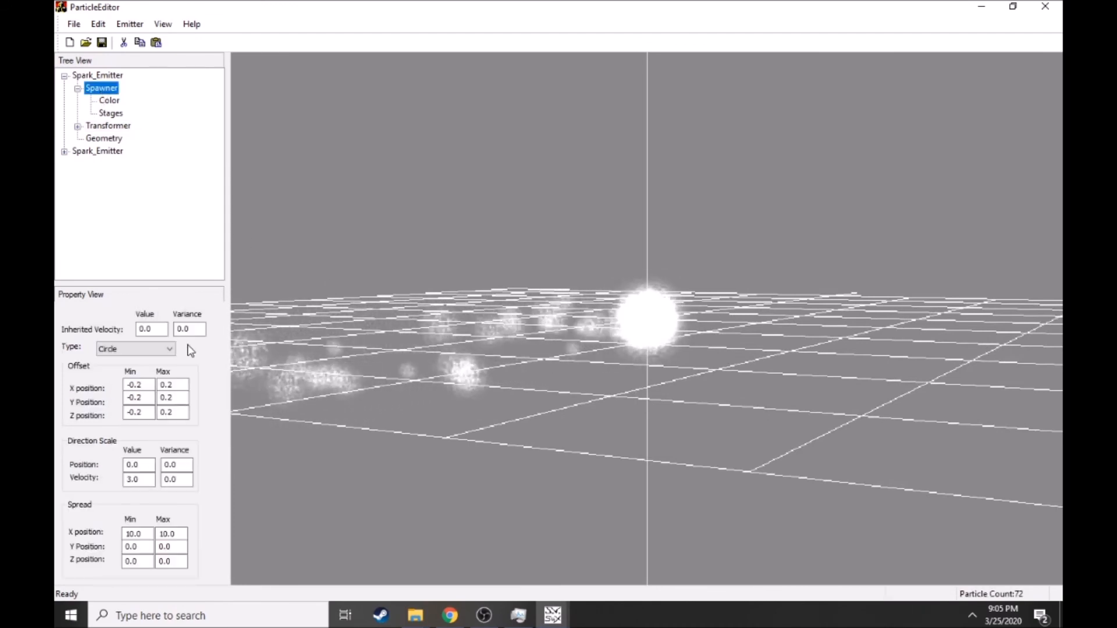
click(111, 127)
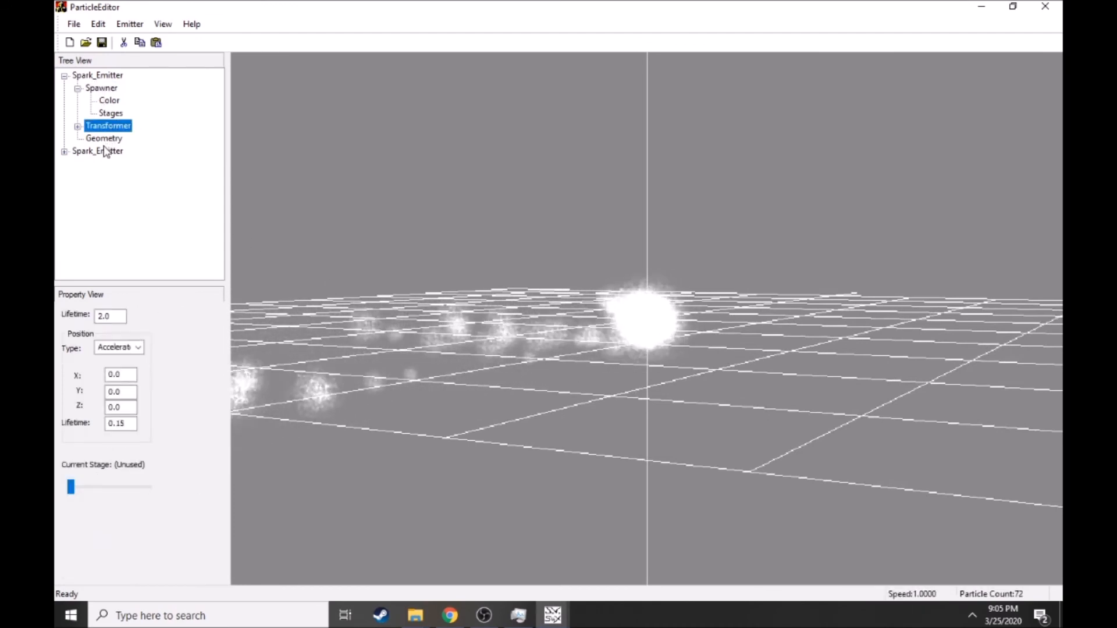
click(97, 152)
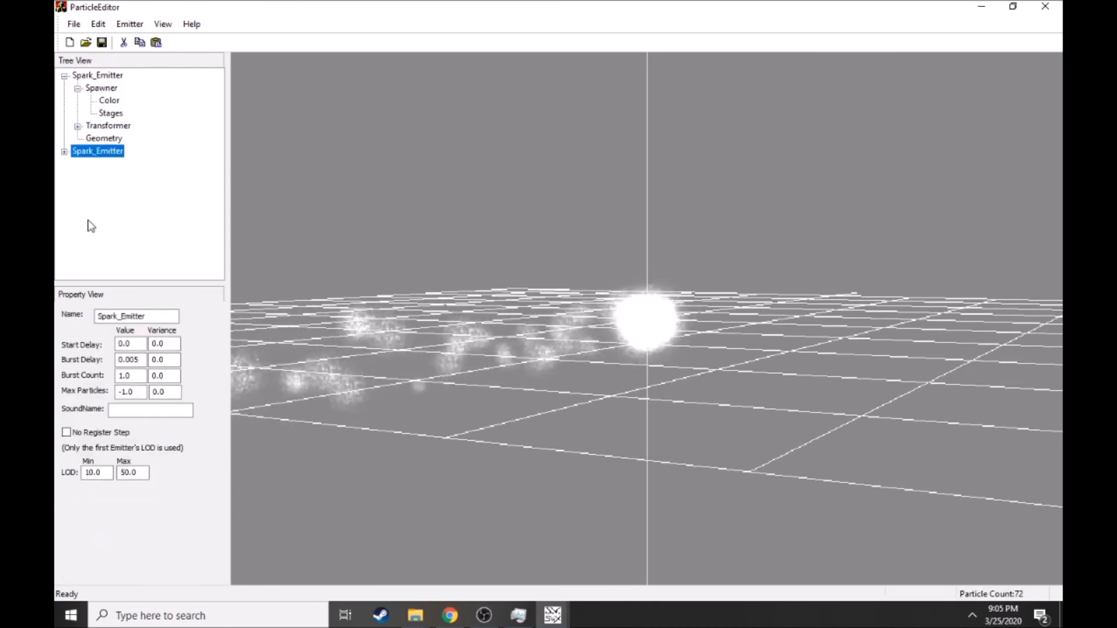
click(161, 360)
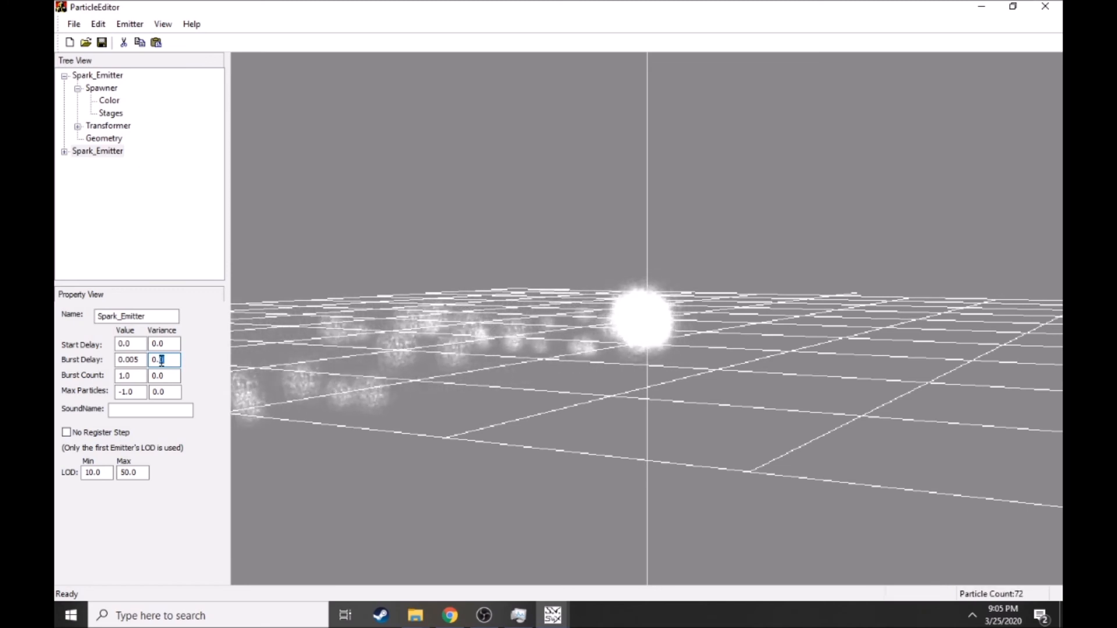
text(0)
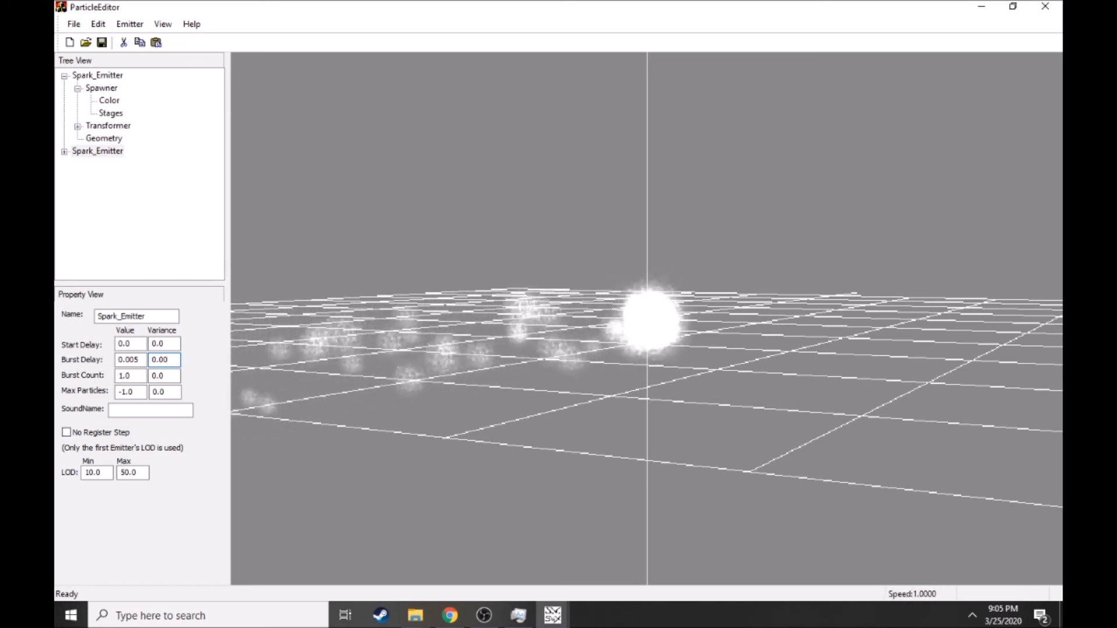
text(25)
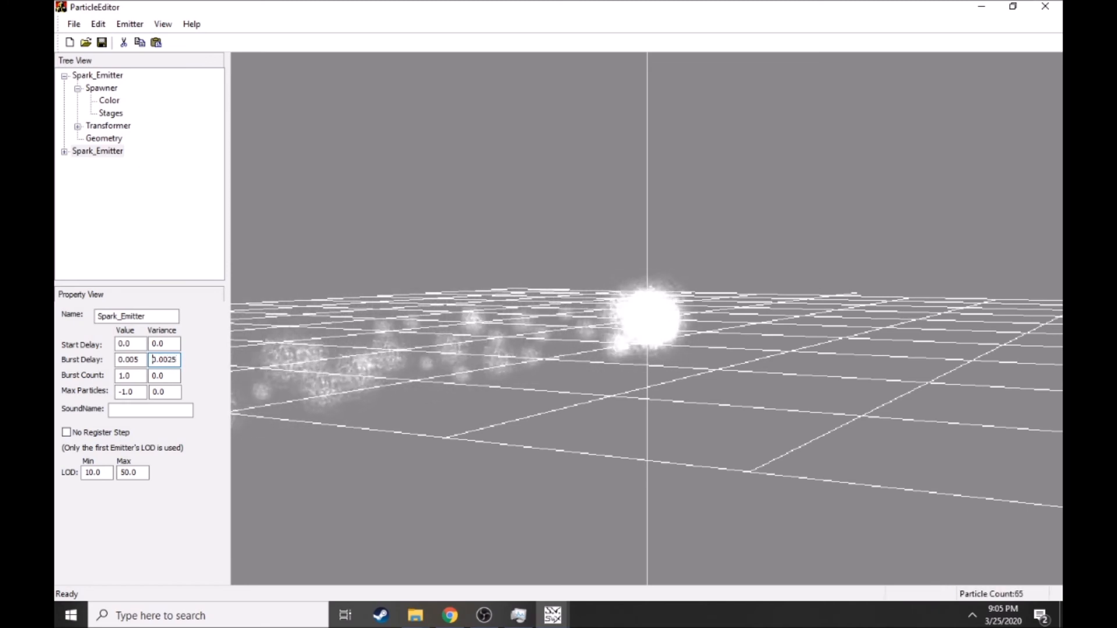
drag(414, 367, 590, 330)
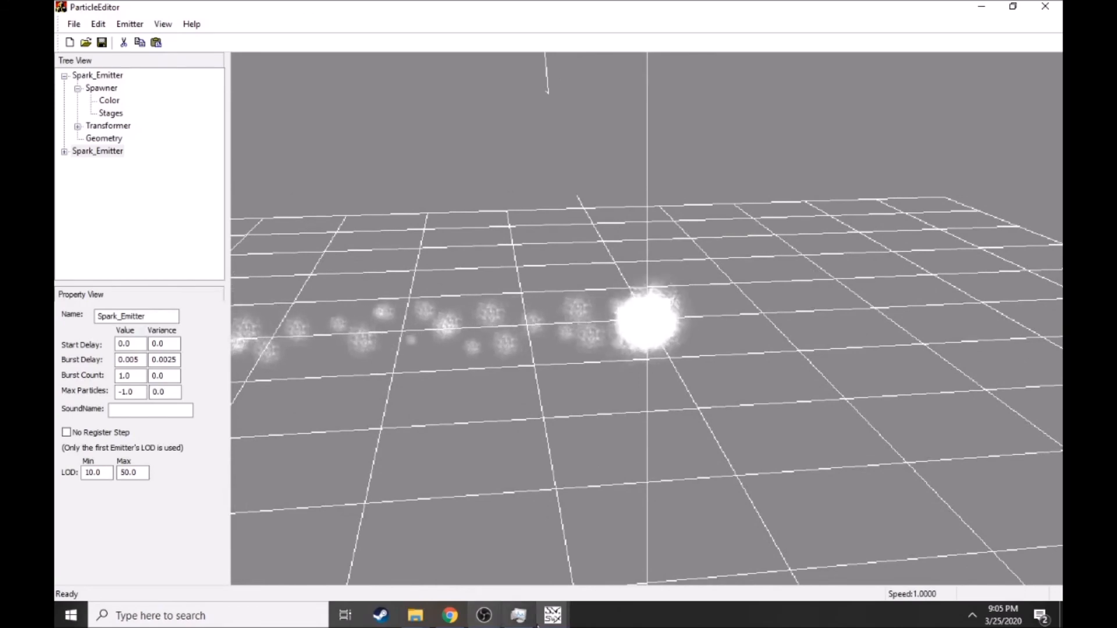
- Examine the ring effect in its own window from different distances and compare it with the glowing ball's trail
mouse_move(552, 614)
click(653, 573)
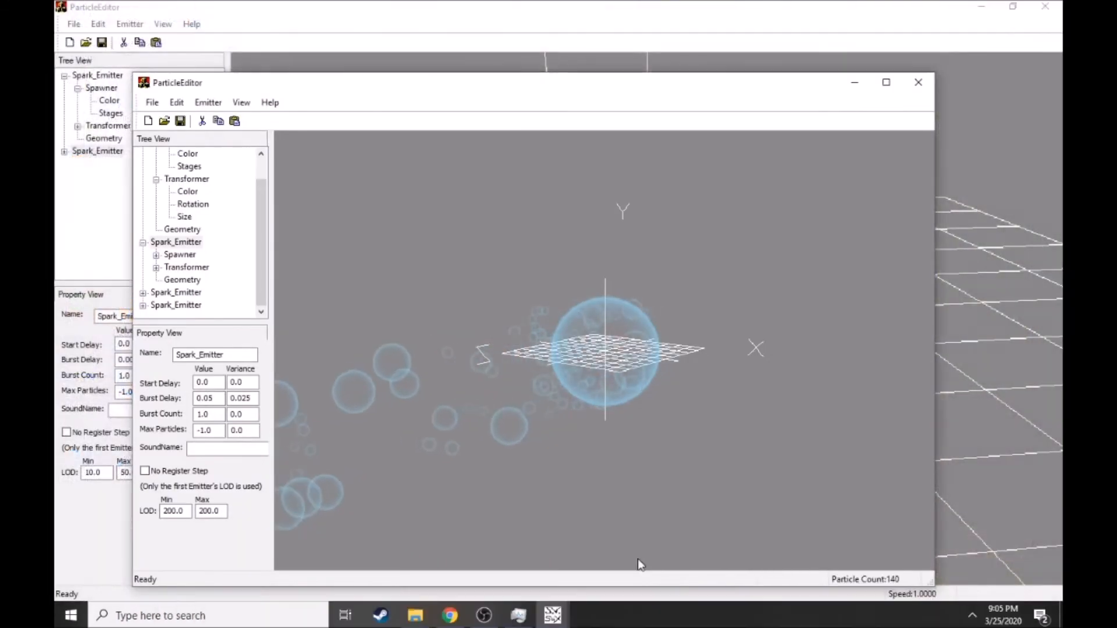
scroll(542, 478, up, 6)
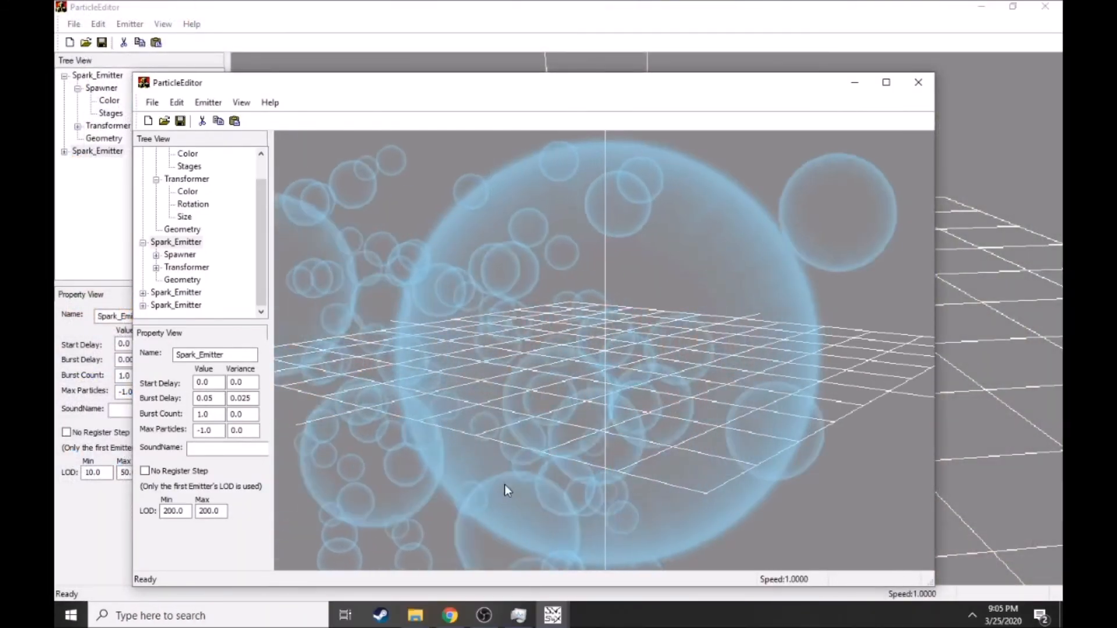
scroll(559, 466, down, 5)
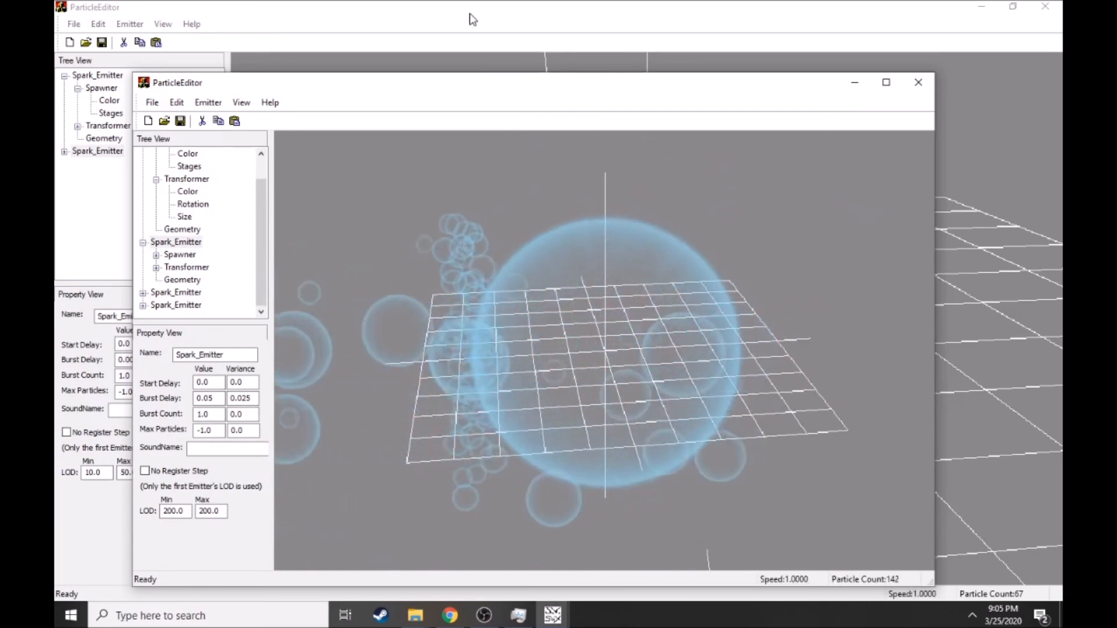
click(469, 20)
click(97, 152)
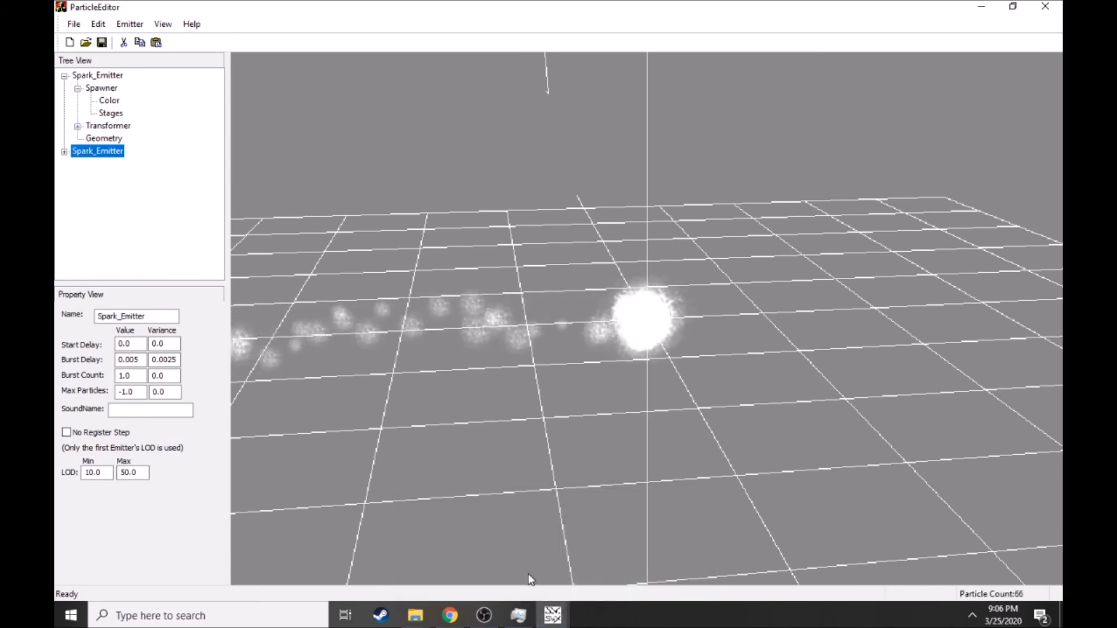
mouse_move(518, 615)
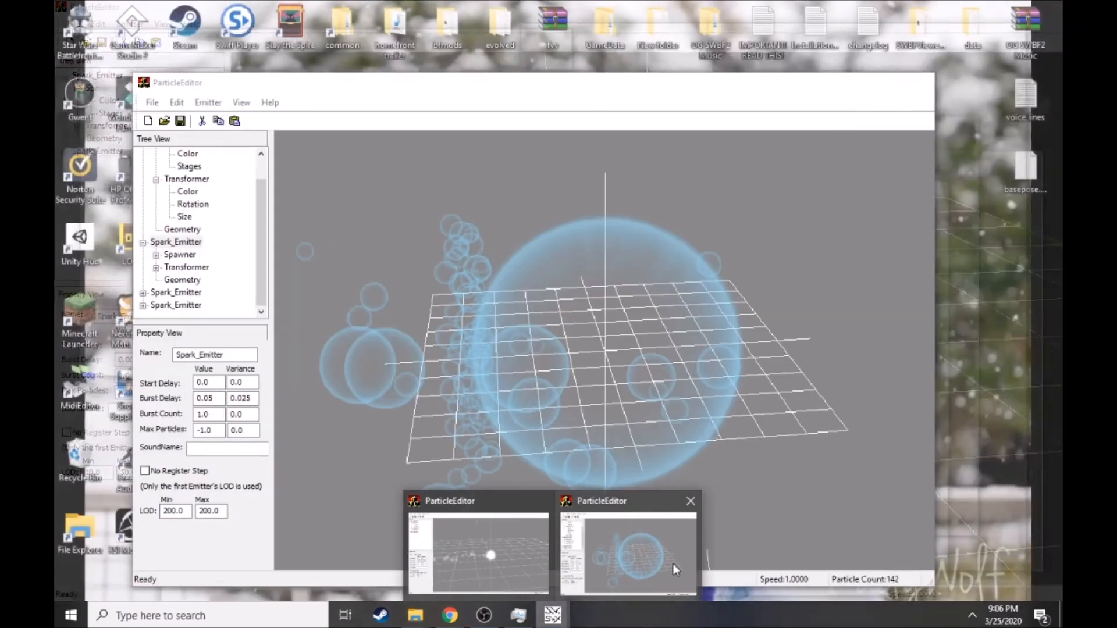
click(672, 563)
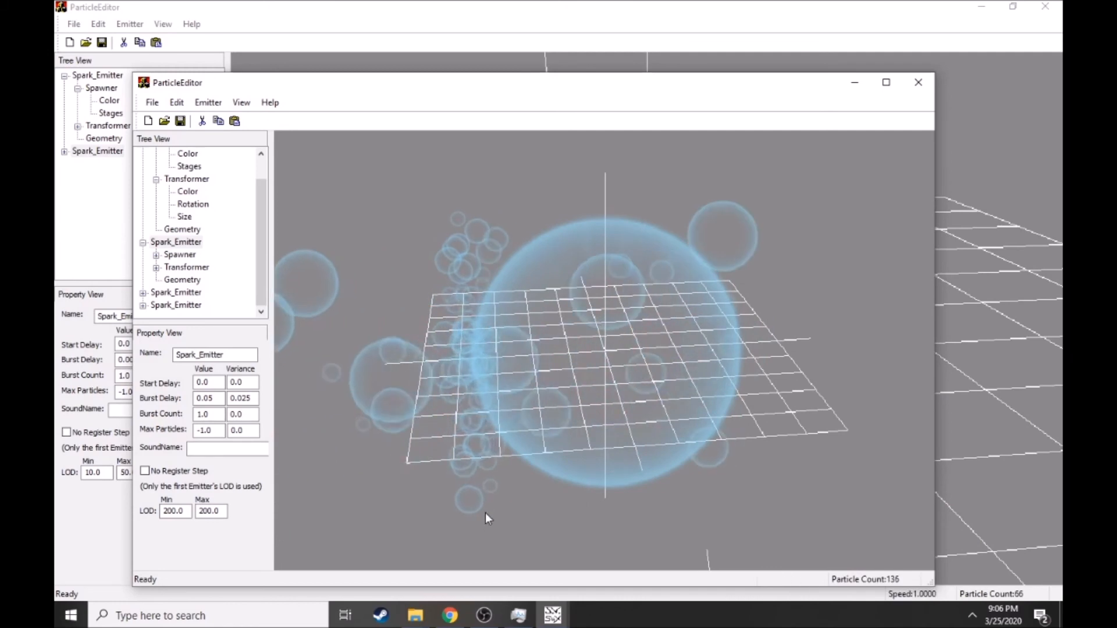
click(608, 12)
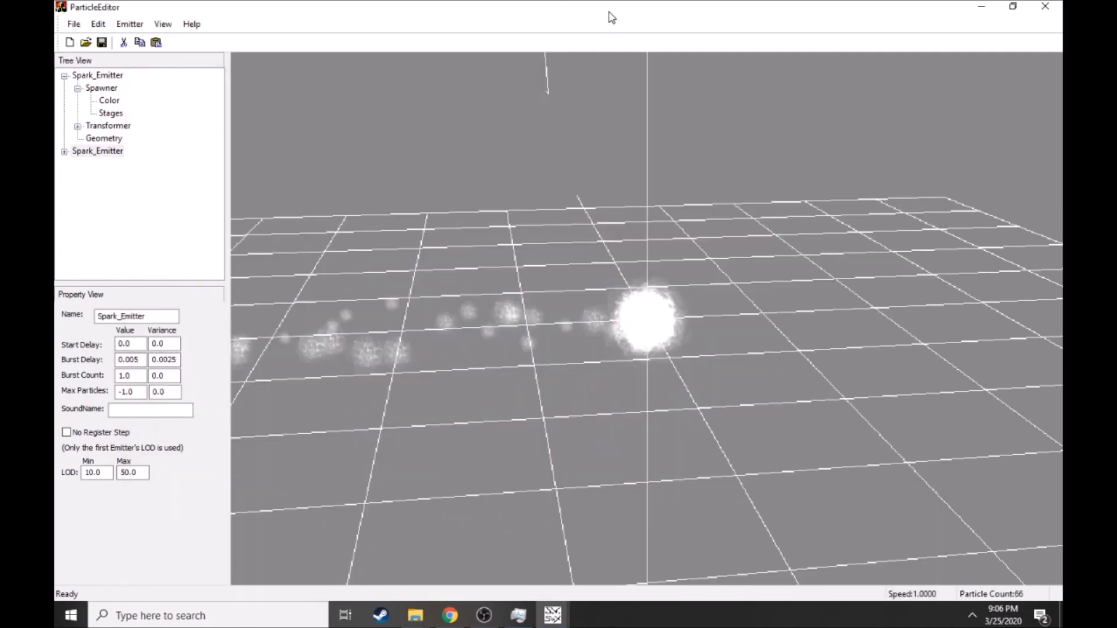
- Add a color state to the second emitter's Transformer and set the Stage 0 color lifetime to 0.1
mouse_move(568, 238)
mouse_down()
mouse_move(505, 268)
mouse_move(474, 307)
mouse_move(504, 249)
mouse_move(566, 256)
mouse_up()
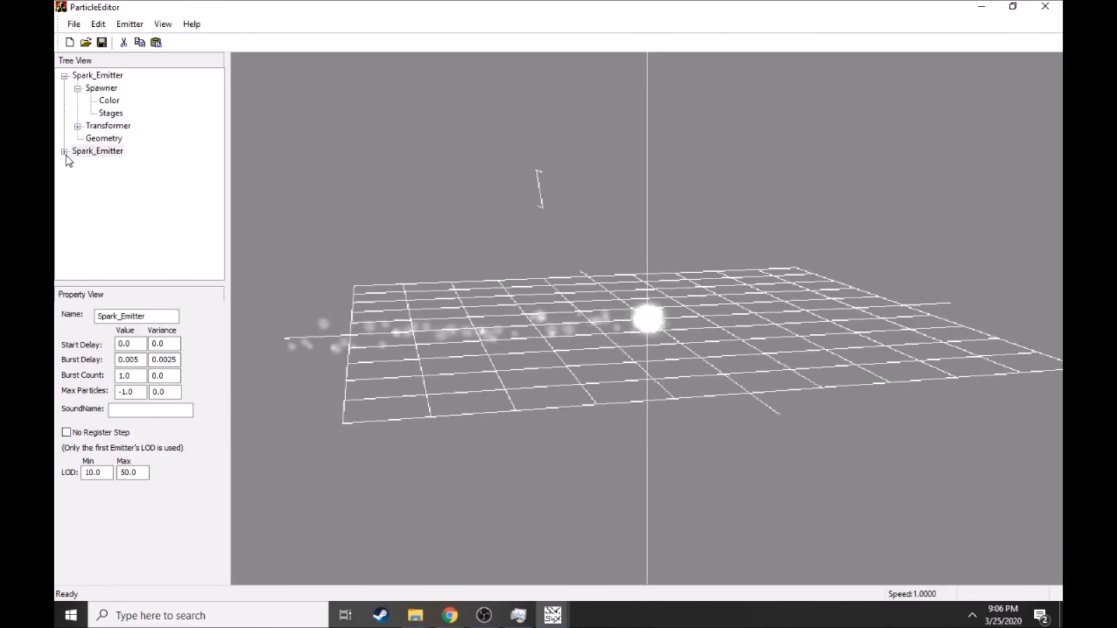
drag(359, 327, 393, 329)
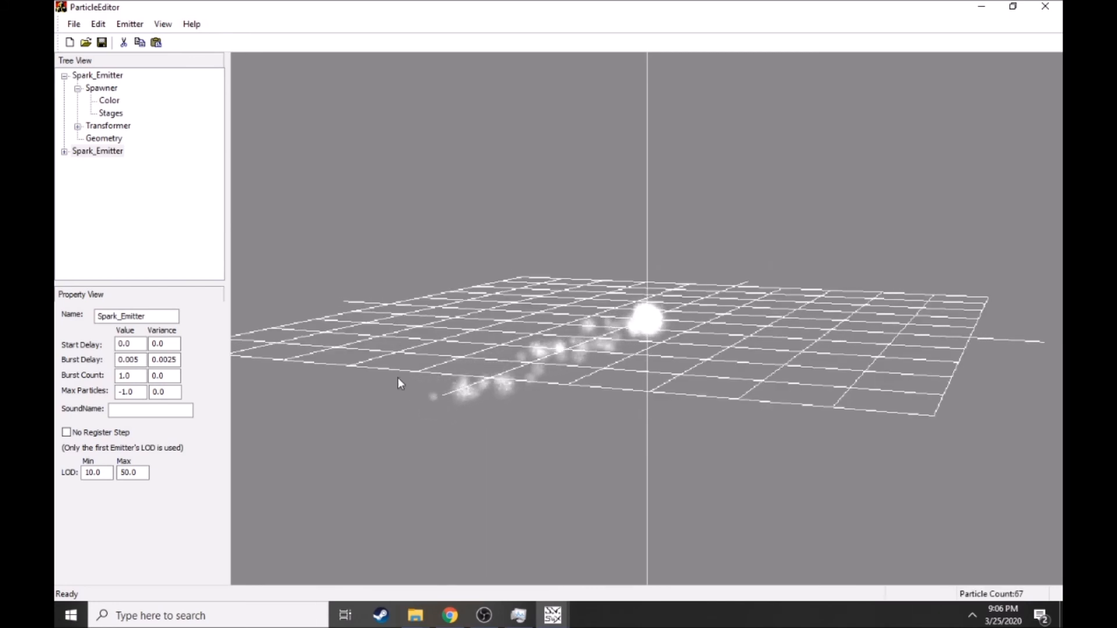
double_click(106, 150)
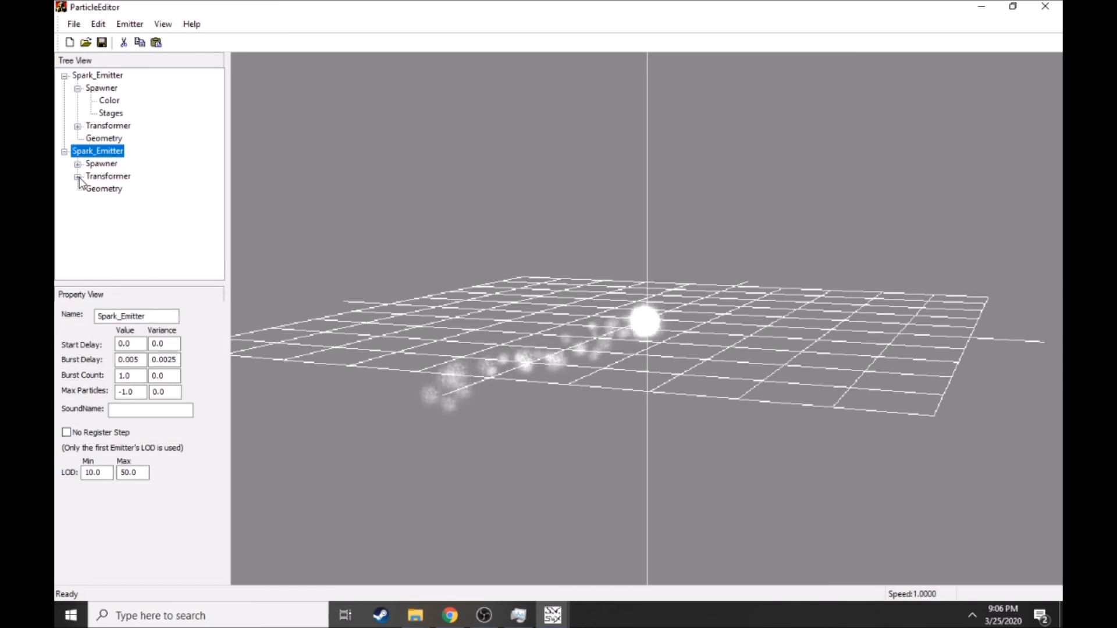
click(110, 189)
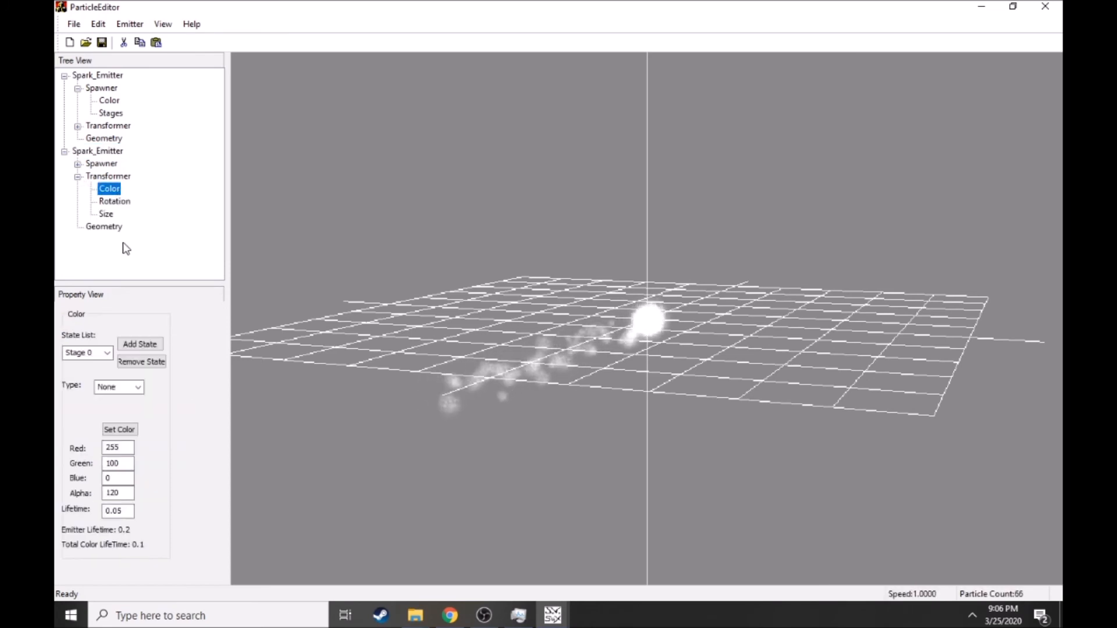
click(110, 355)
click(110, 355)
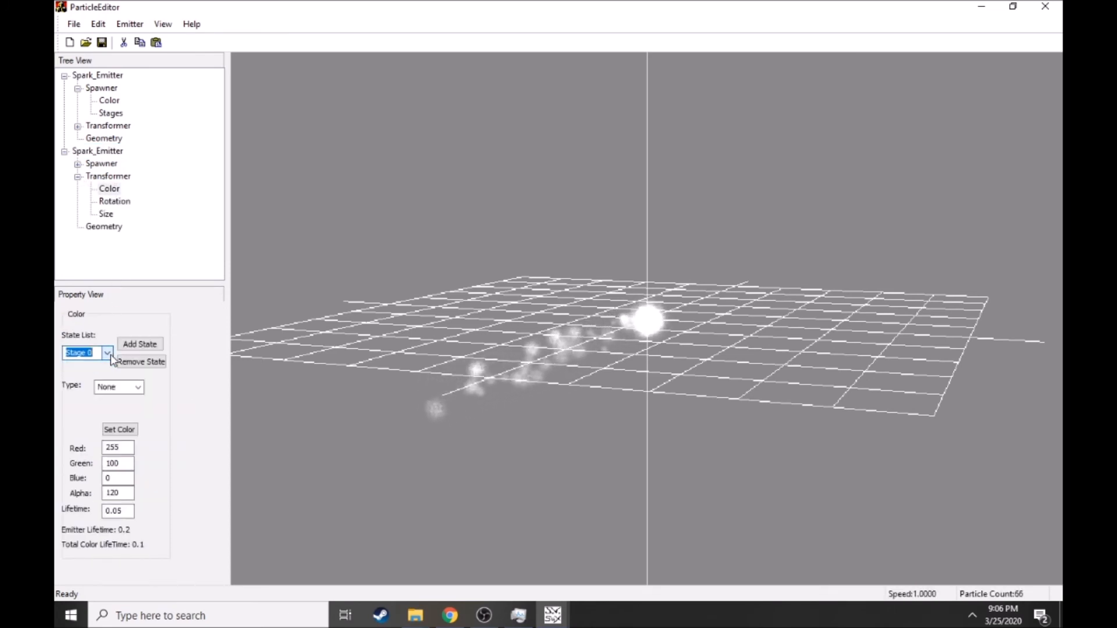
click(131, 345)
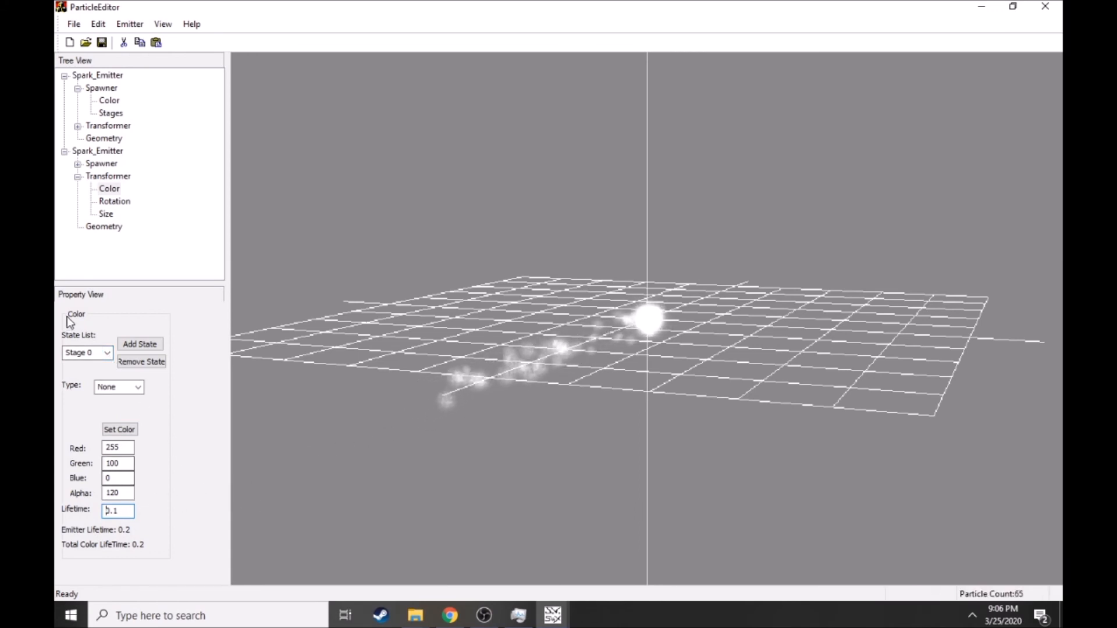
- Set the second emitter's Stage 1 Transformer color to red 0 and green 0, trying alpha -50 and -100
click(110, 355)
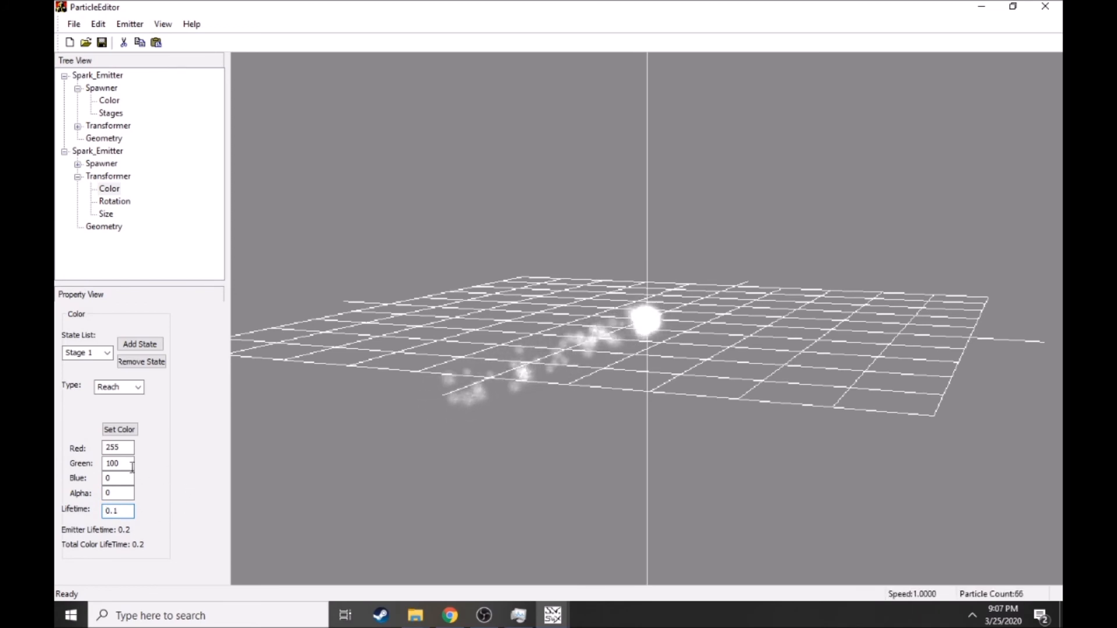
double_click(112, 447)
text(0)
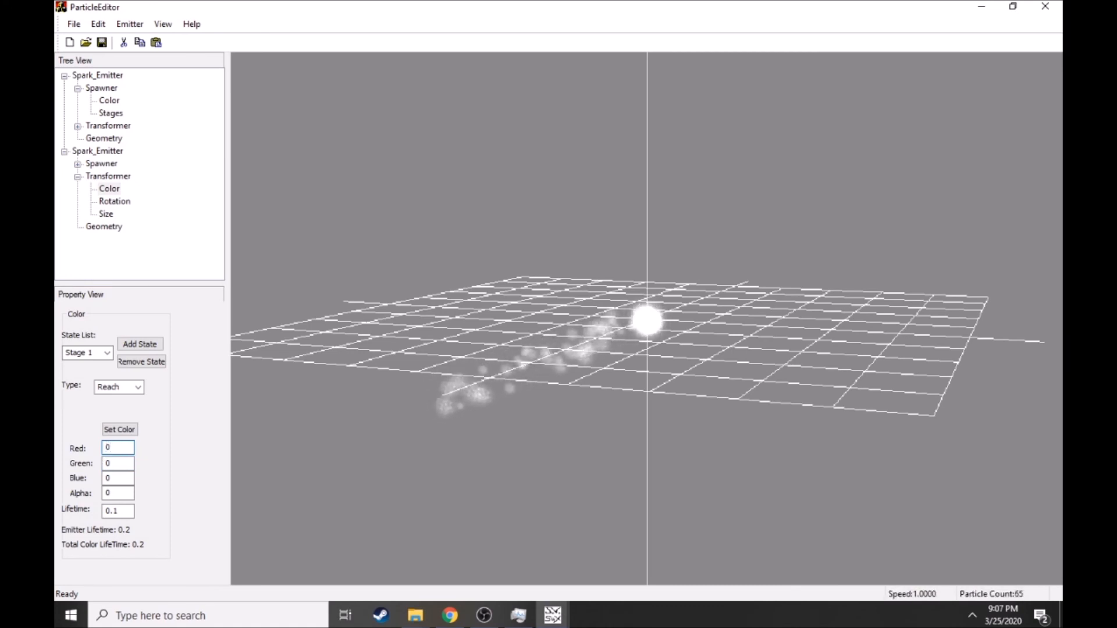
drag(115, 494, 100, 499)
text(-50)
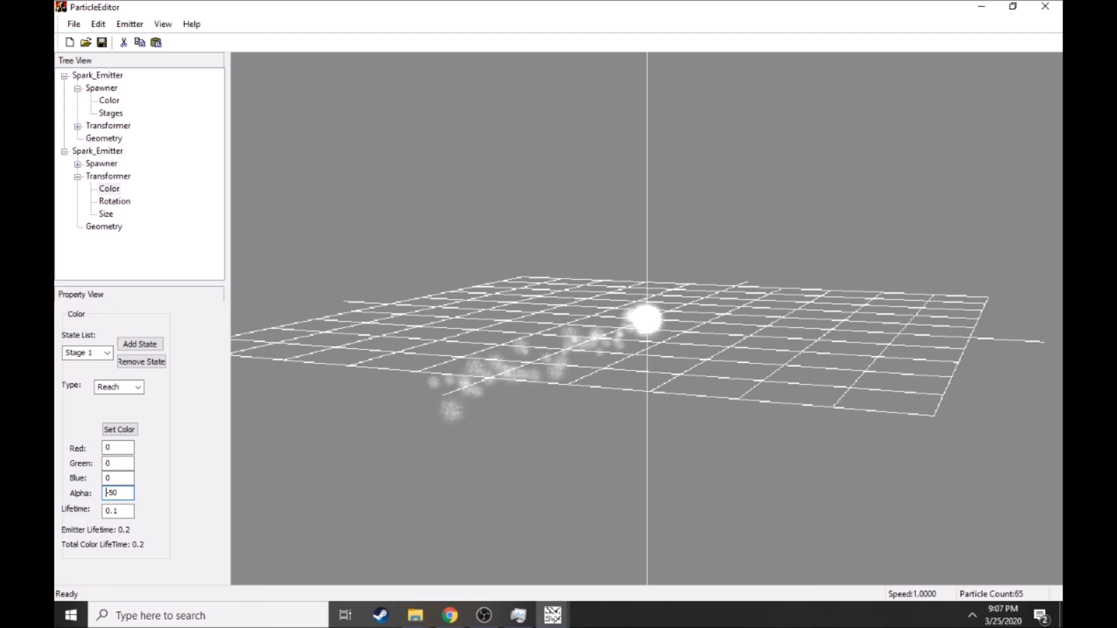
drag(115, 494, 103, 495)
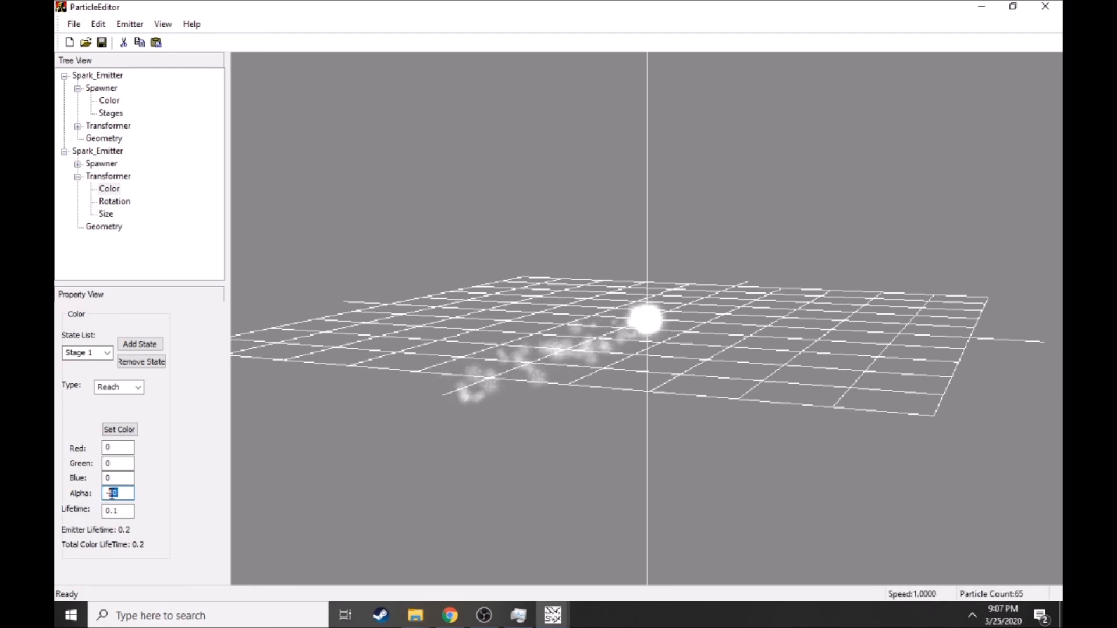
text(-100)
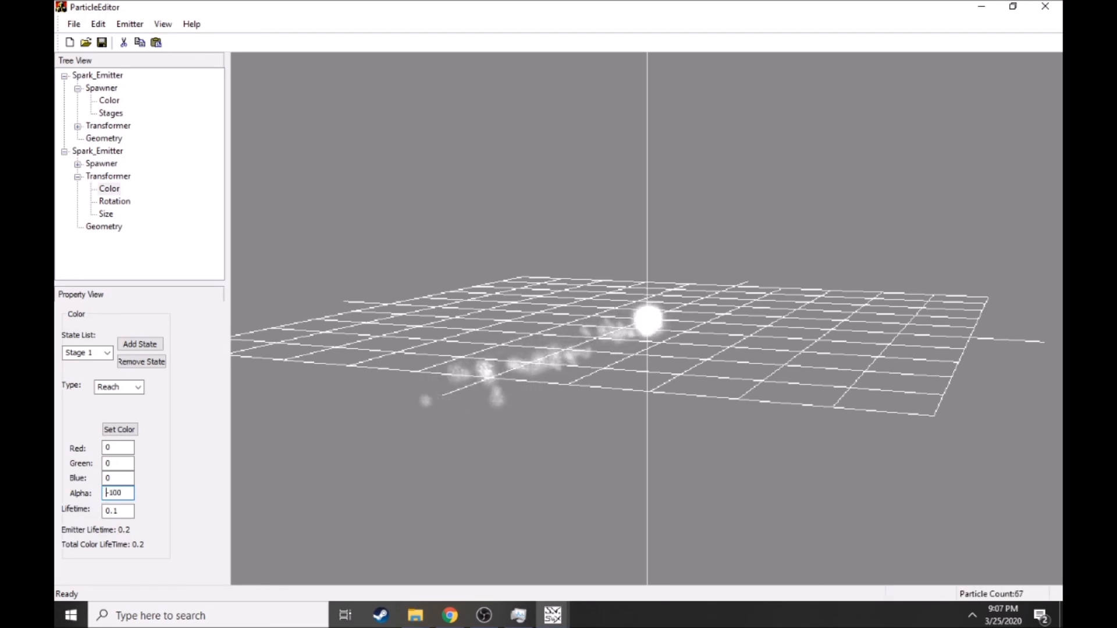
- Inspect the glowing ball and remove Stage 1 from the second emitter's Transformer color states
middle_drag(551, 383, 589, 381)
right_drag(589, 382, 598, 420)
middle_drag(598, 419, 438, 438)
click(142, 361)
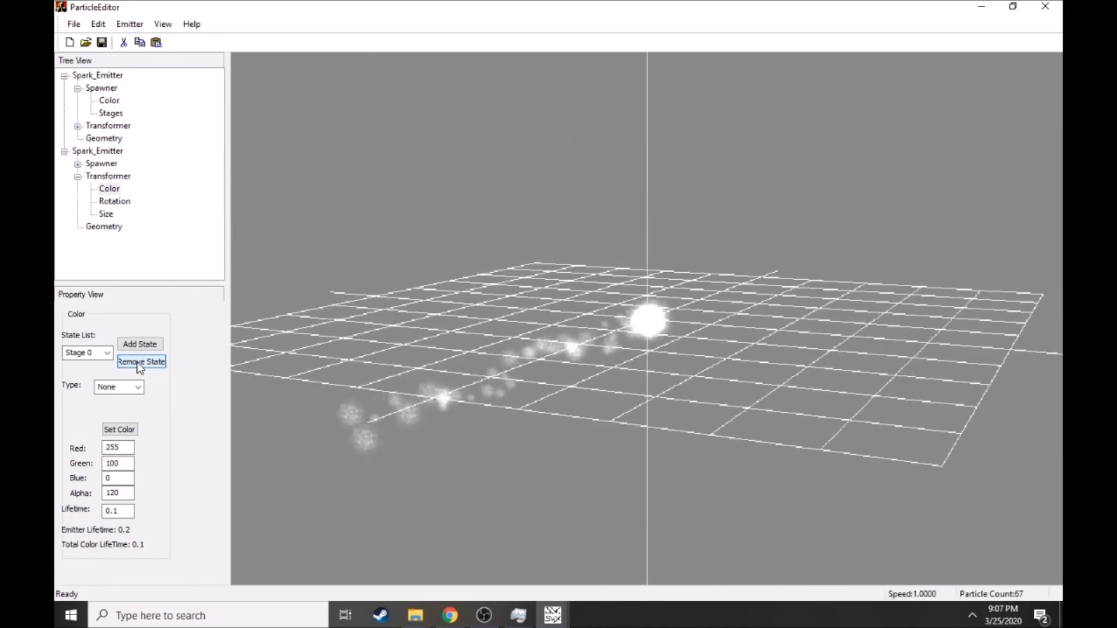
- Rename the first emitter to "trail"
click(107, 102)
click(97, 75)
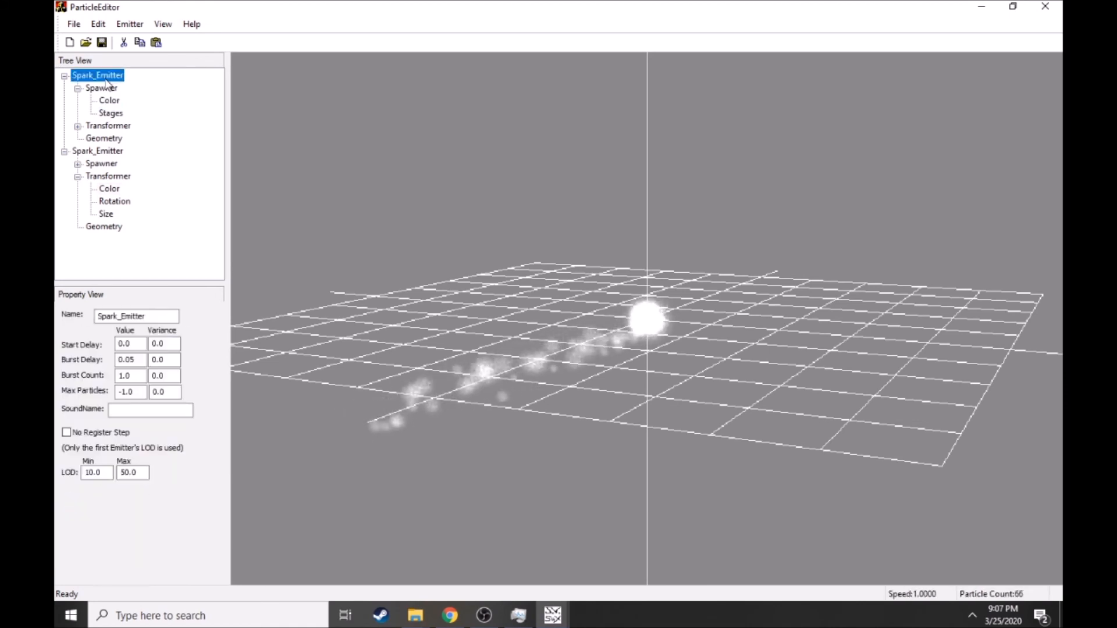
click(137, 317)
double_click(137, 317)
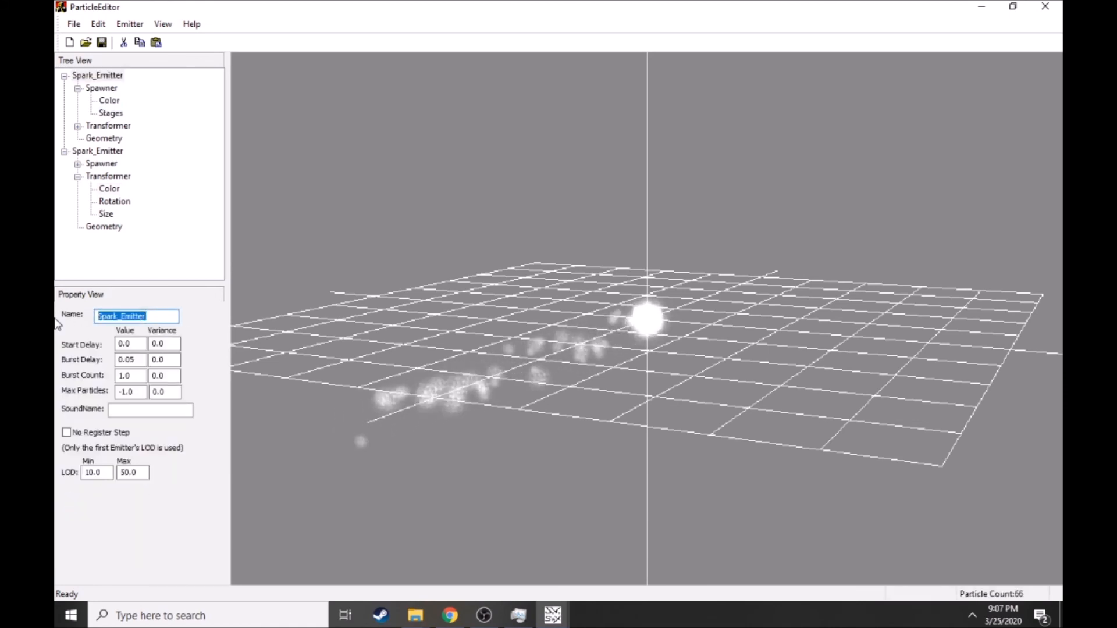
text(trail)
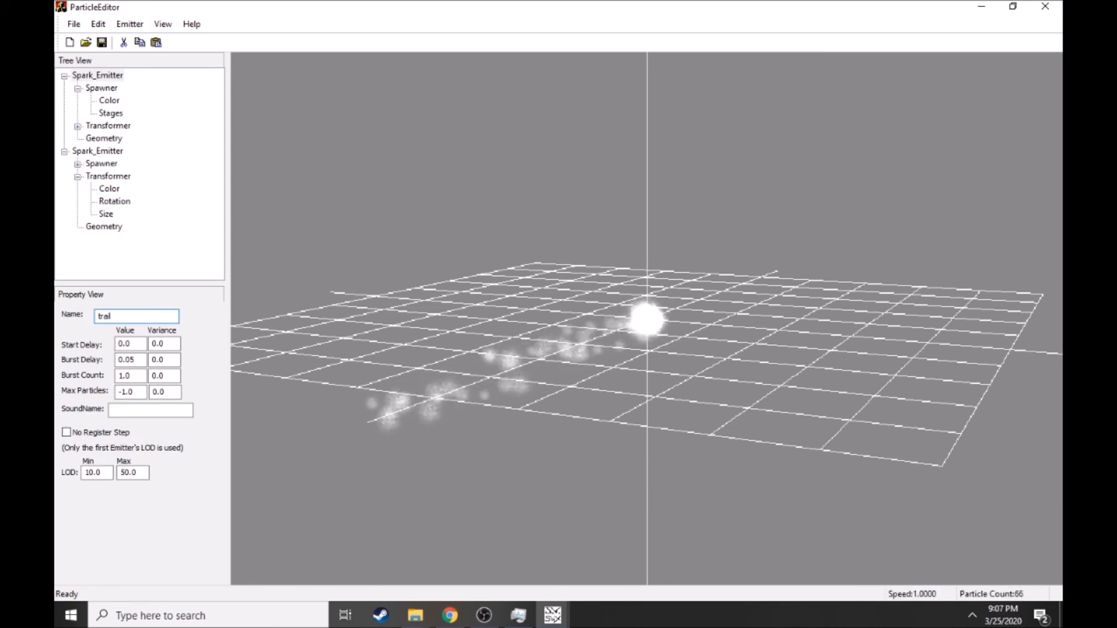
key(Return)
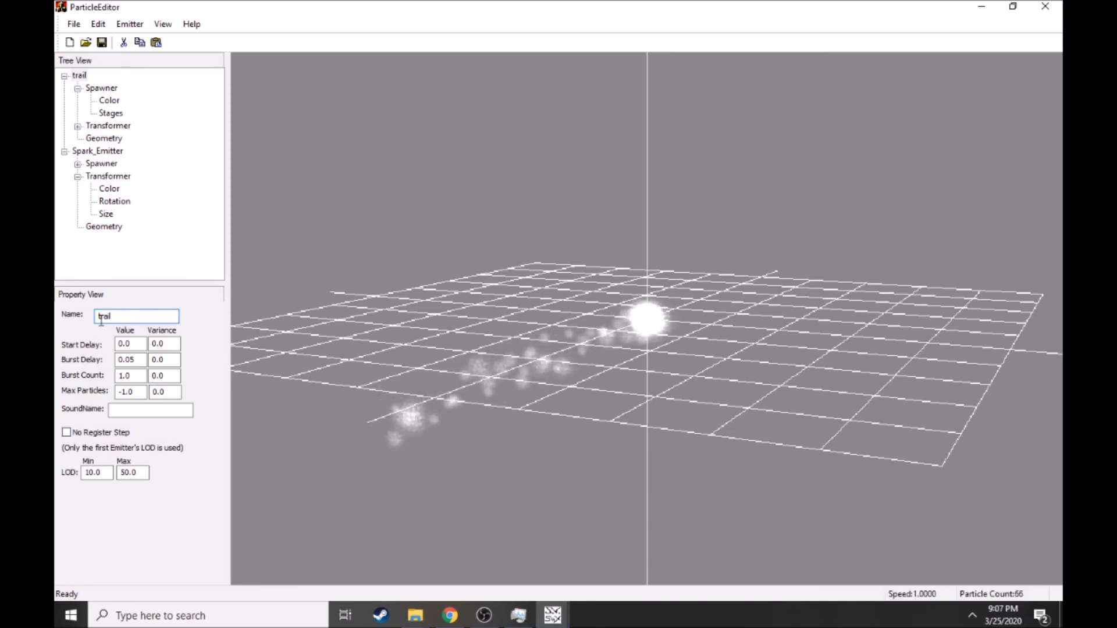
- Add a color state to the trail emitter's Transformer and select Stage 1
click(110, 102)
click(77, 126)
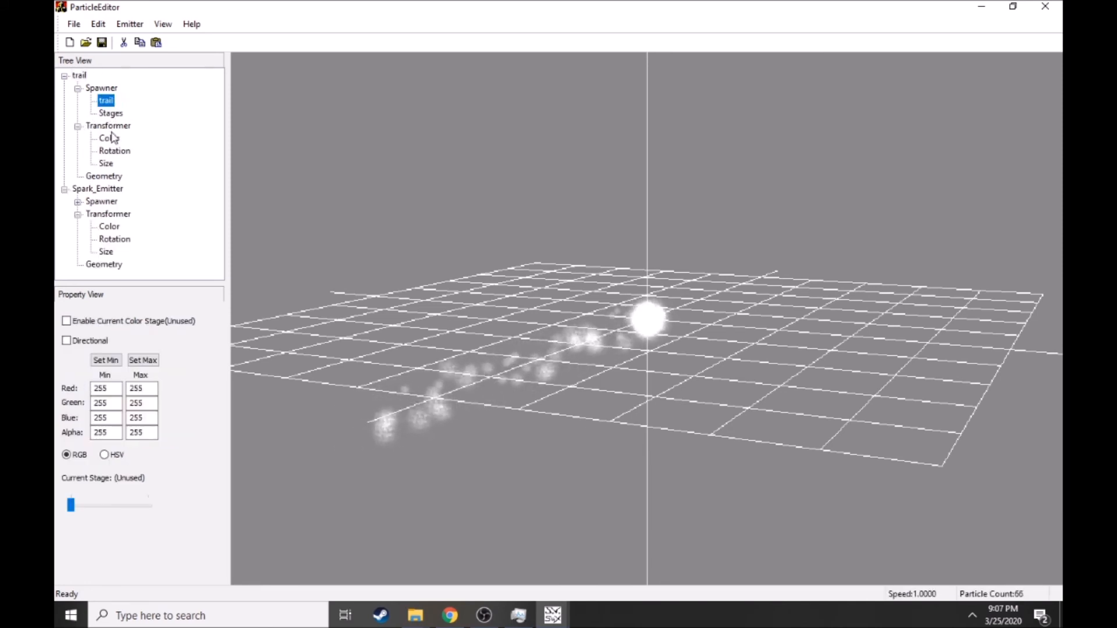
click(109, 138)
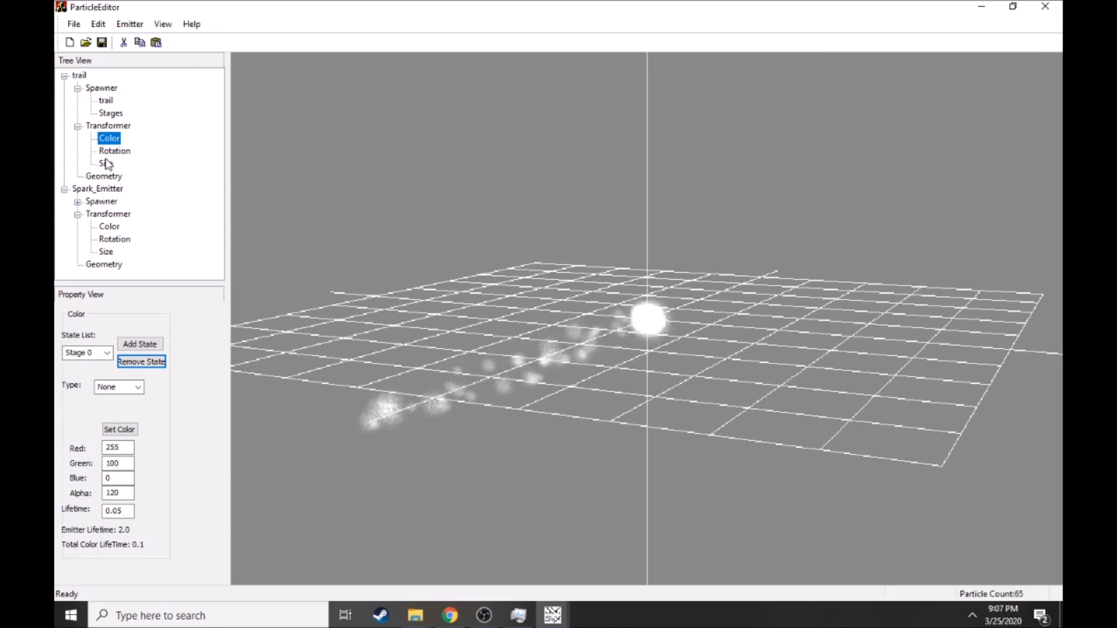
click(106, 101)
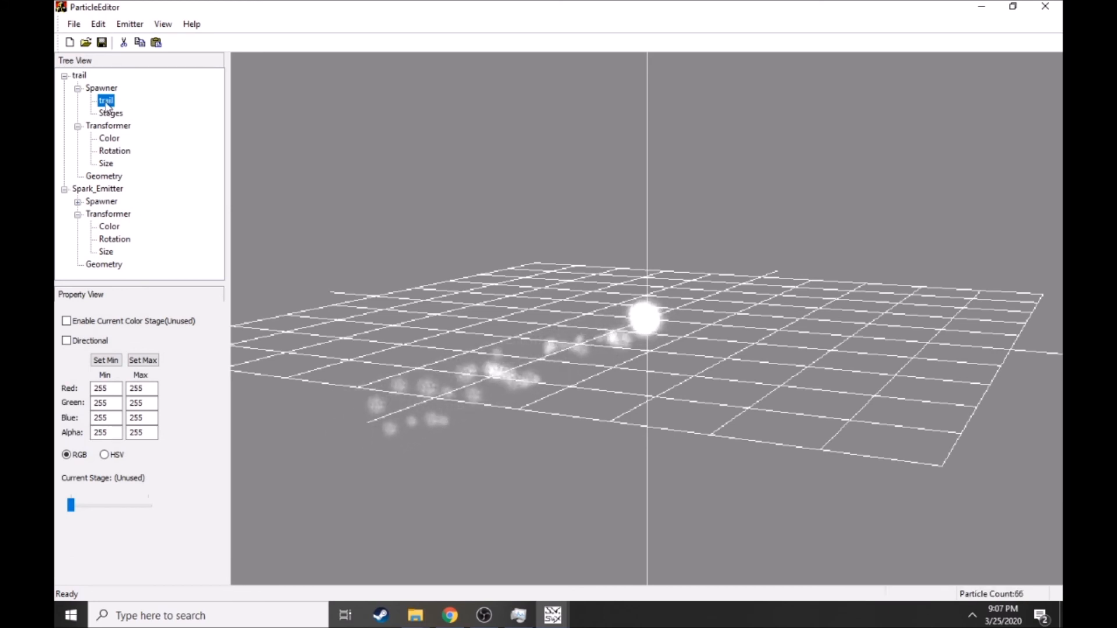
click(109, 139)
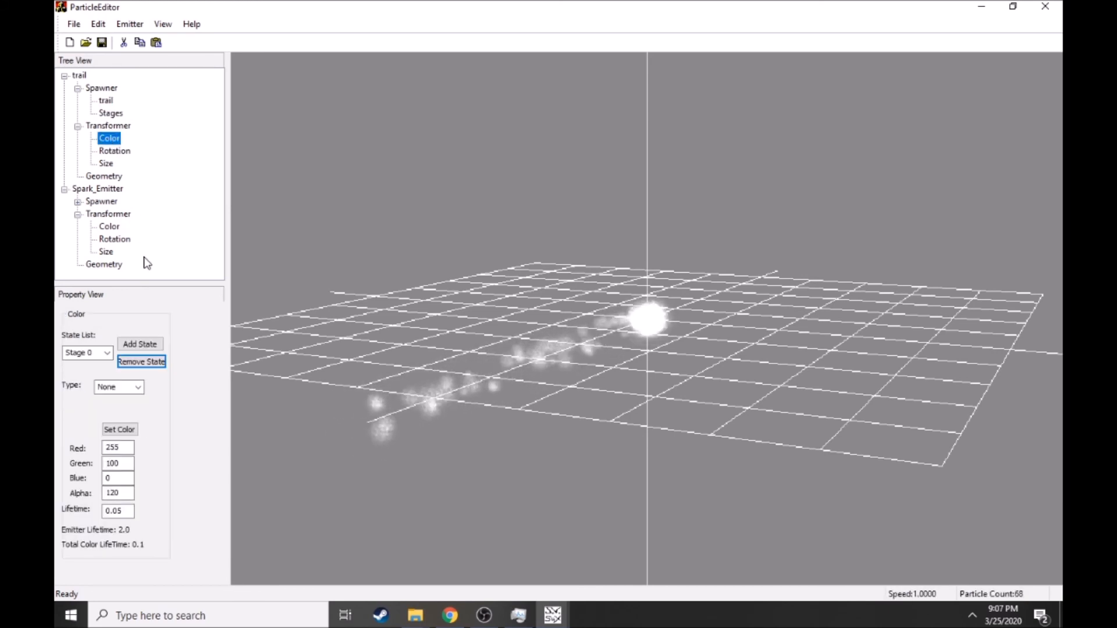
click(107, 353)
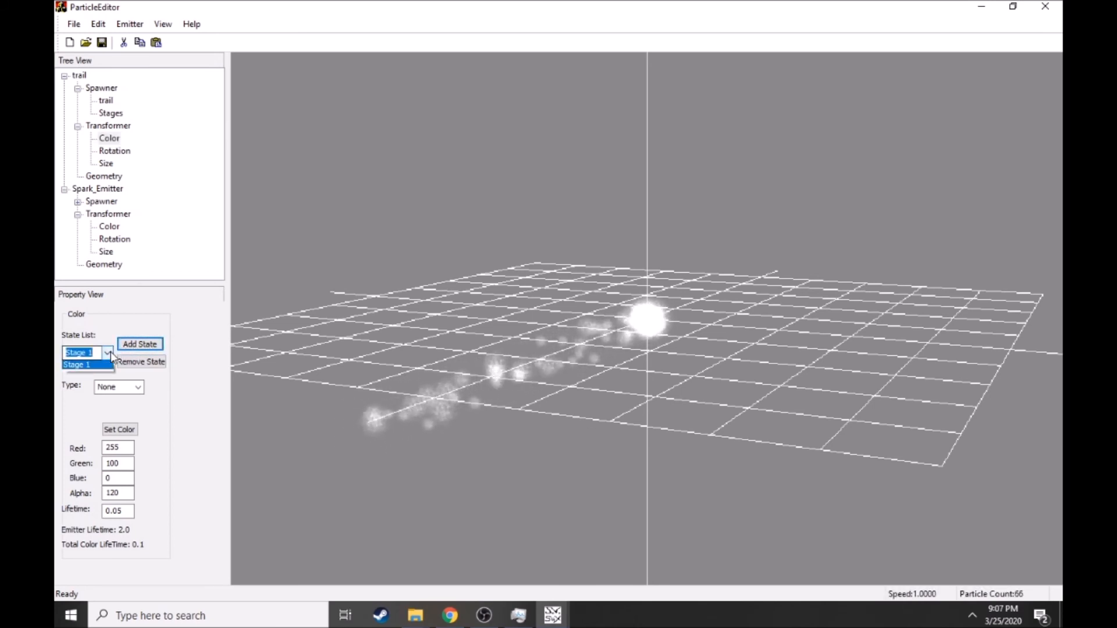
click(93, 364)
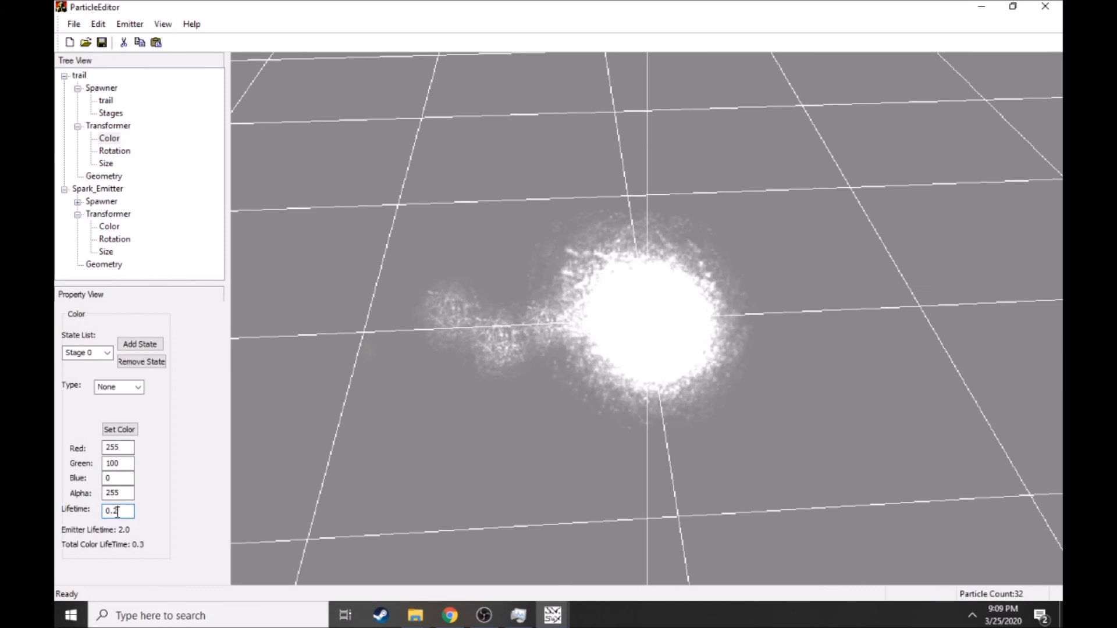
- Set the trail emitter's Stage 0 Transformer color to red 0 and green 0, with a lifetime of 0.4
mouse_move(119, 464)
mouse_down()
mouse_move(97, 468)
mouse_move(104, 457)
mouse_up()
text(00)
drag(119, 512, 114, 512)
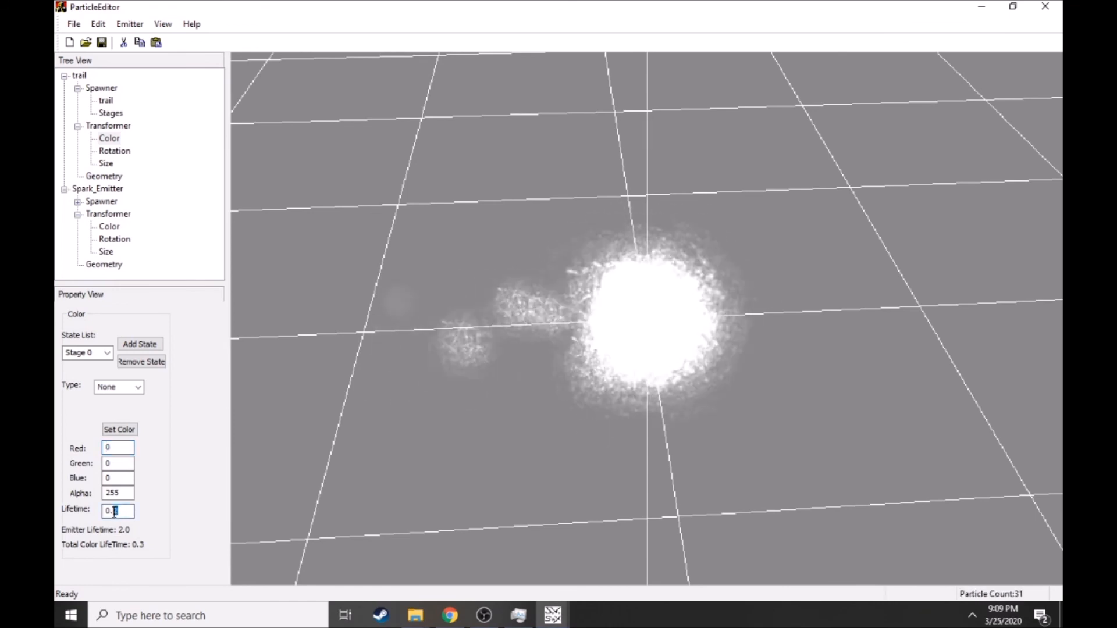
text(4)
drag(431, 469, 455, 441)
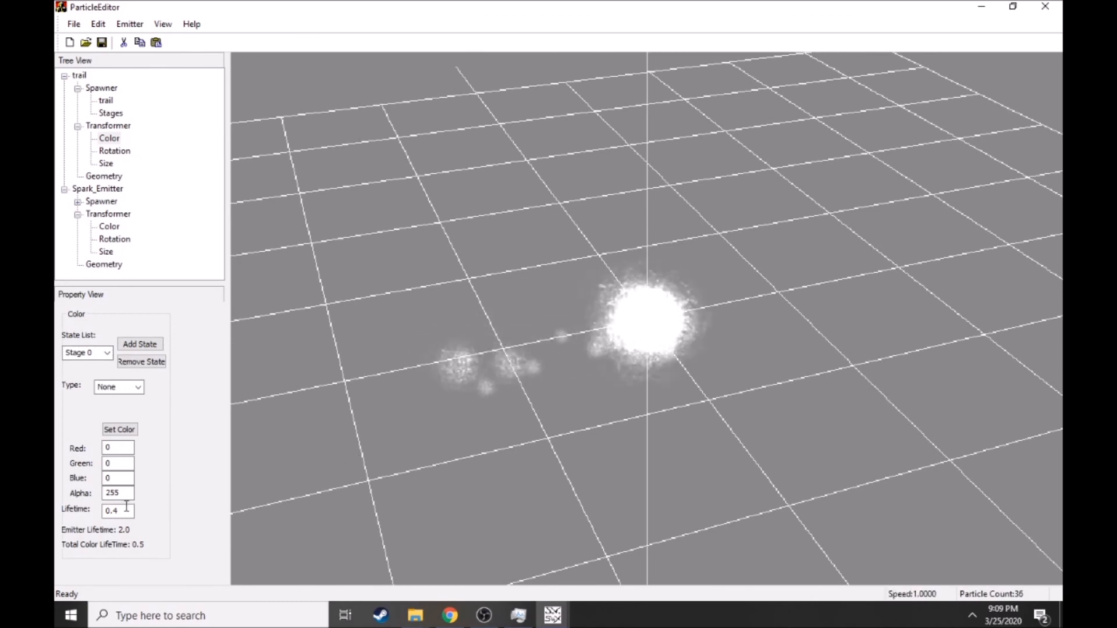
- Increase the trail emitter's Stage 0 color lifetime to 1.0 and inspect the trail from several angles
drag(120, 512, 115, 512)
key(BackSpace)
key(BackSpace)
key(BackSpace)
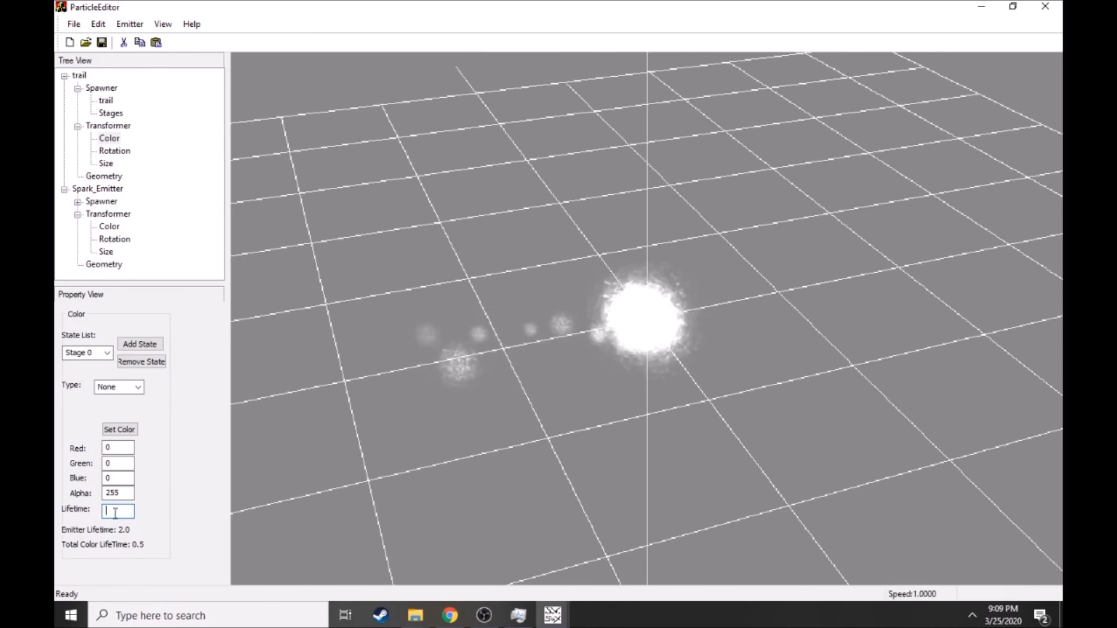
text(1)
key(Return)
right_drag(513, 464, 577, 374)
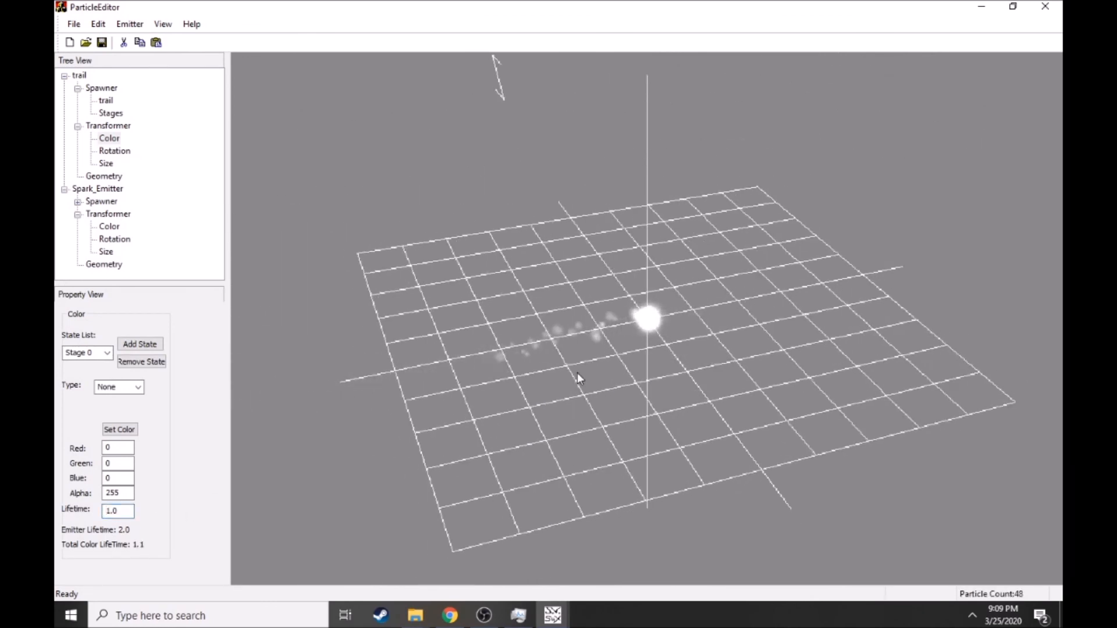
drag(564, 372, 532, 385)
right_drag(533, 390, 535, 419)
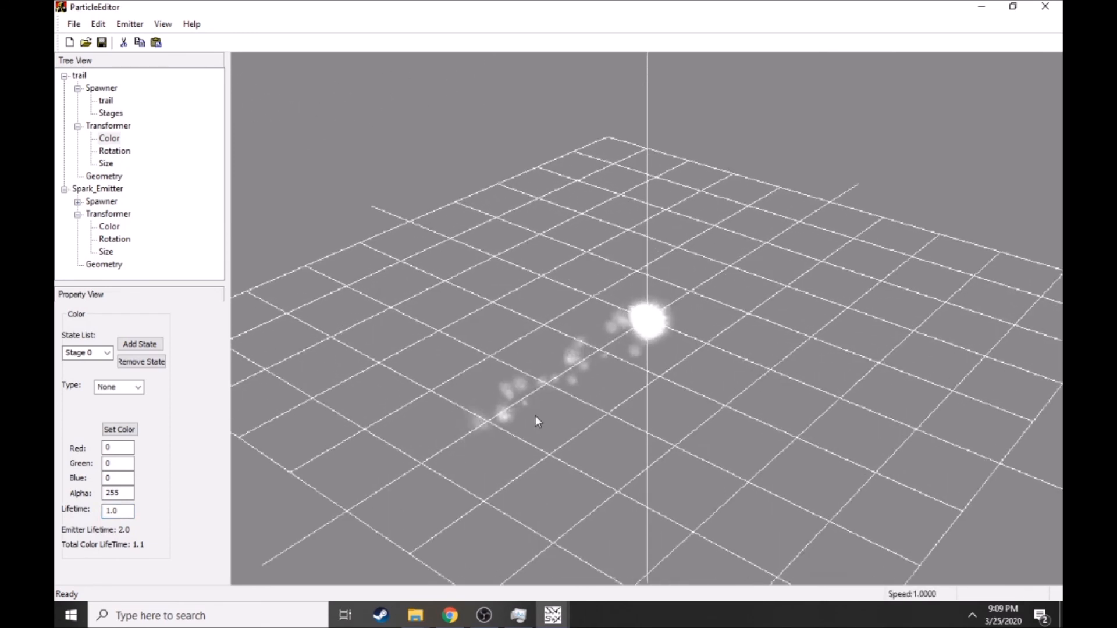
- Set the type of the trail emitter's Stage 1 Transformer color to None
click(107, 353)
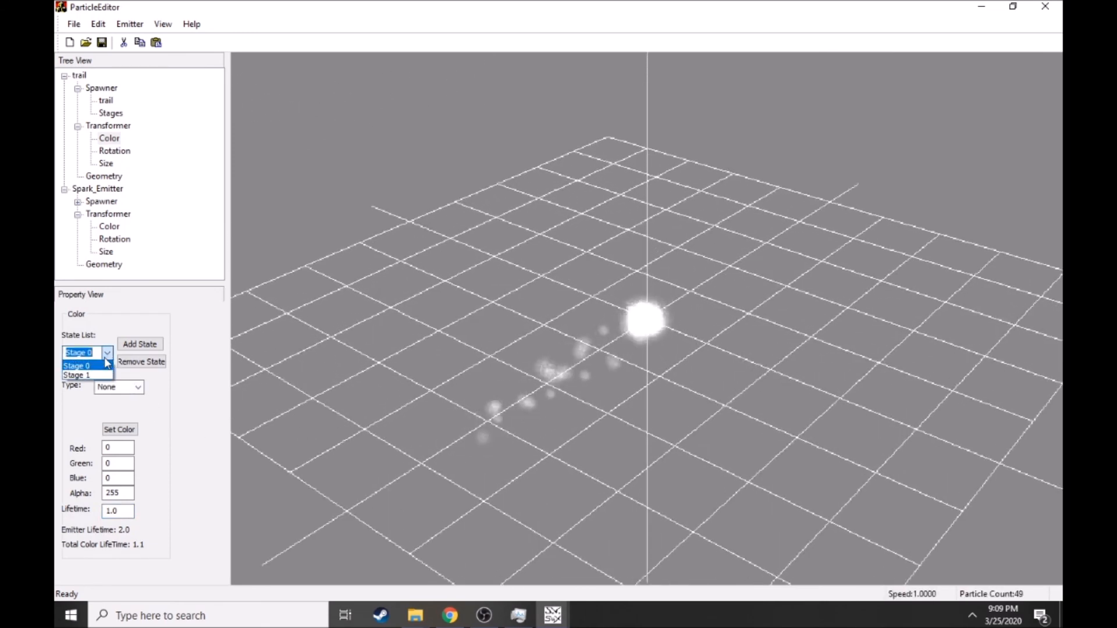
click(138, 388)
scroll(407, 418, down, 3)
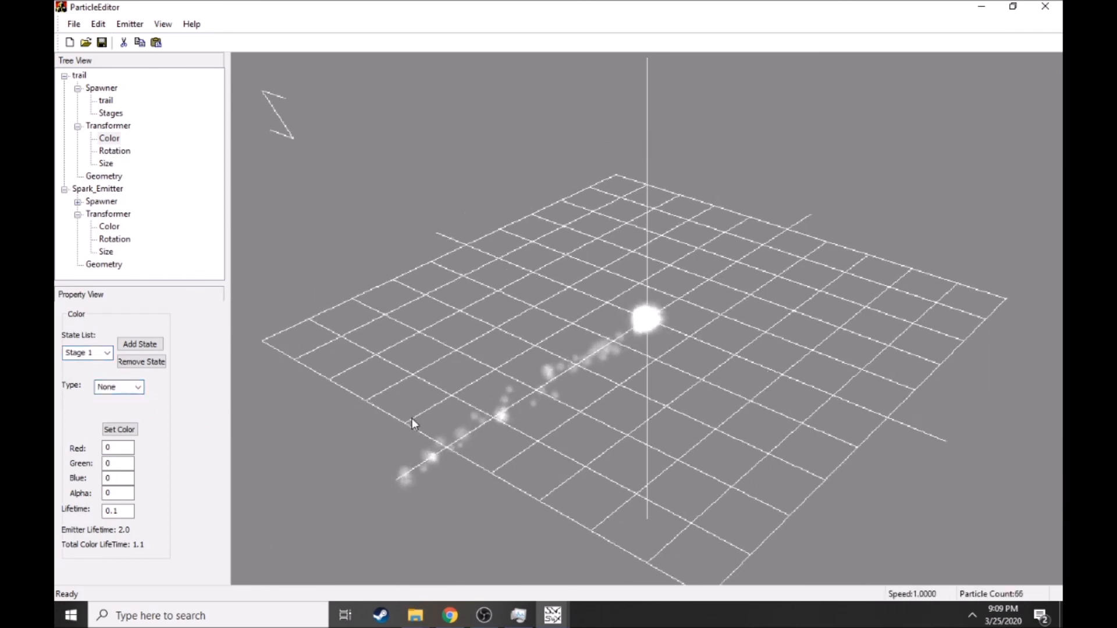
- Set the trail emitter's Stage 0 color lifetime to 2.0 to match the emitter lifetime
click(106, 354)
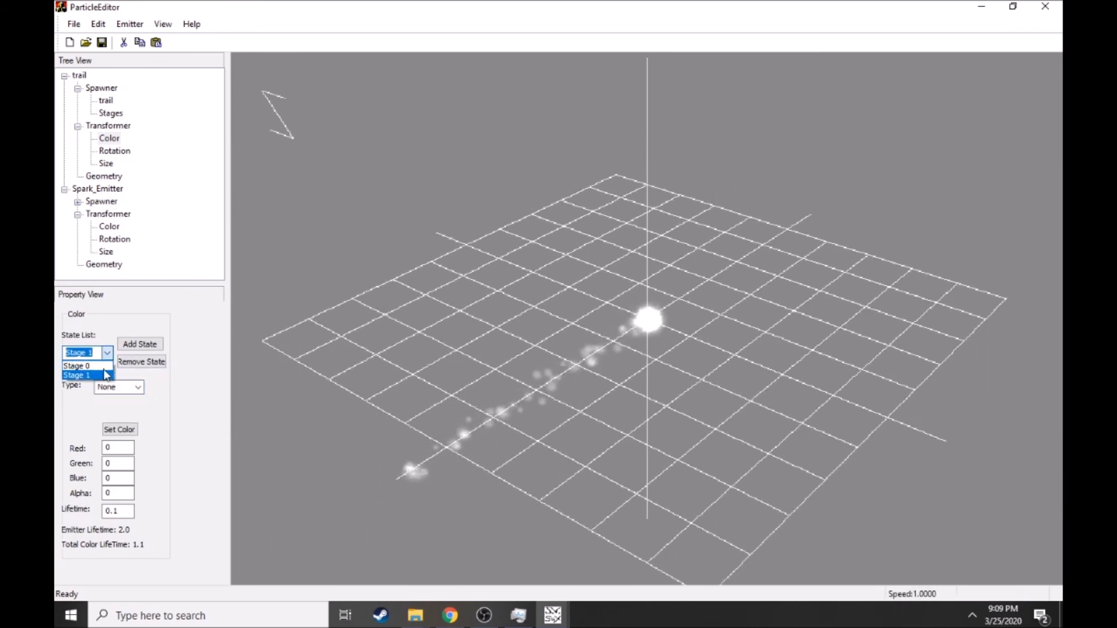
click(79, 365)
double_click(108, 510)
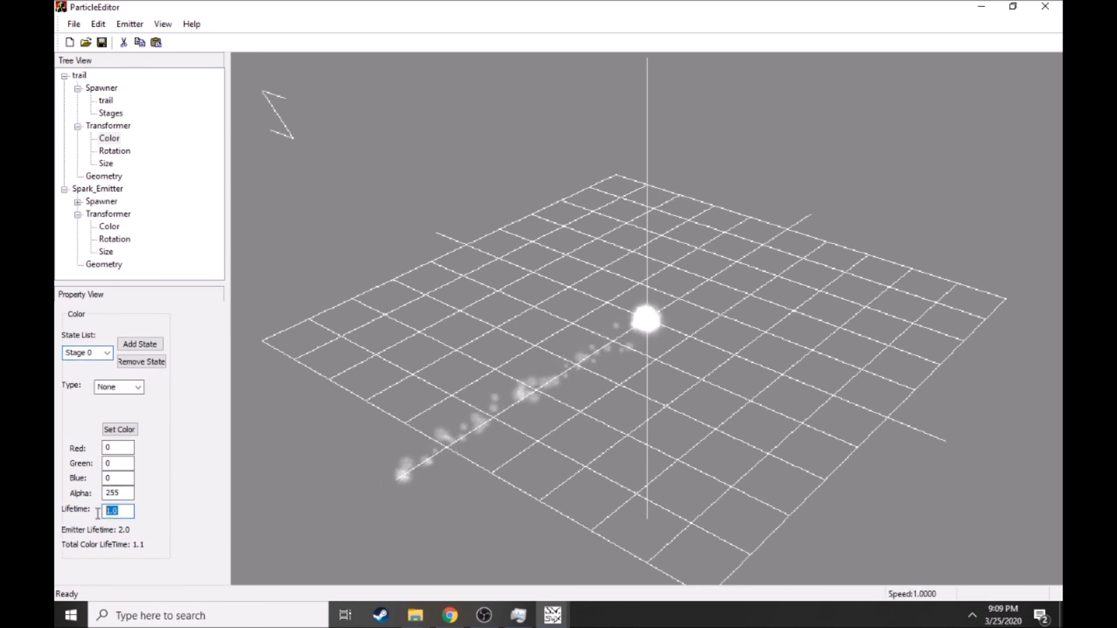
text(2)
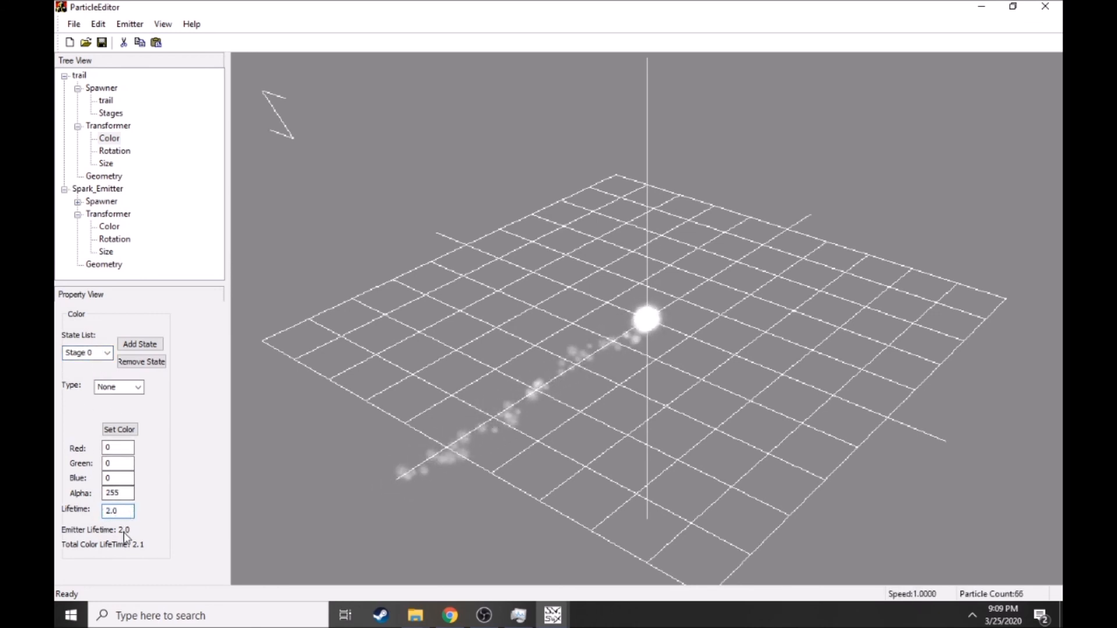
- Try 1.5 as the trail emitter's Stage 0 color lifetime and reduce it to 0.01
drag(122, 513, 98, 517)
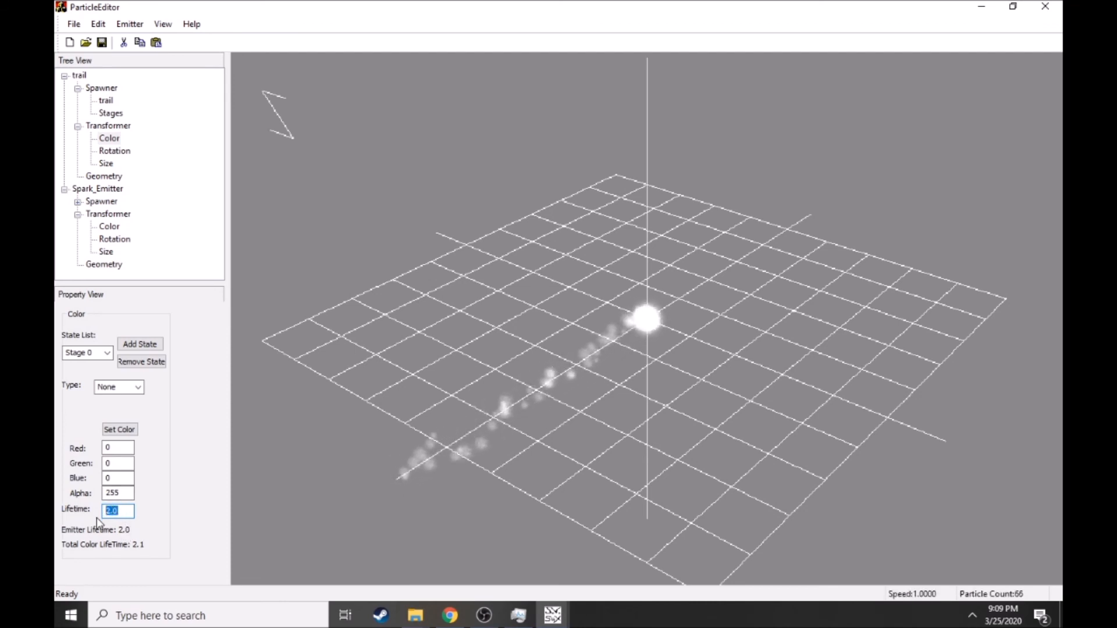
text(1.5)
key(Return)
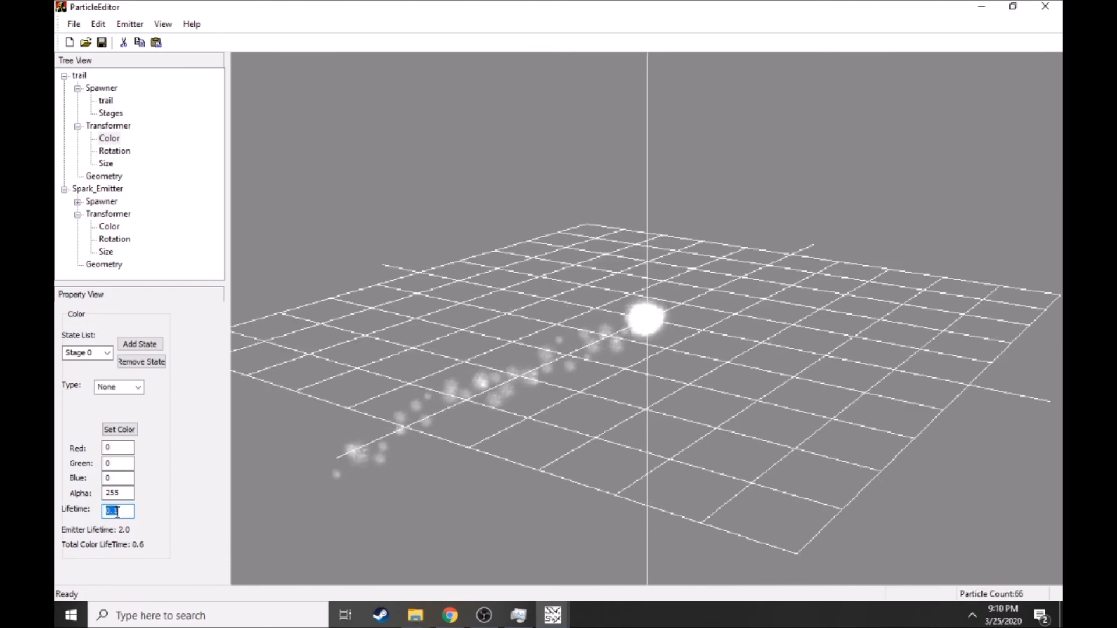
click(115, 511)
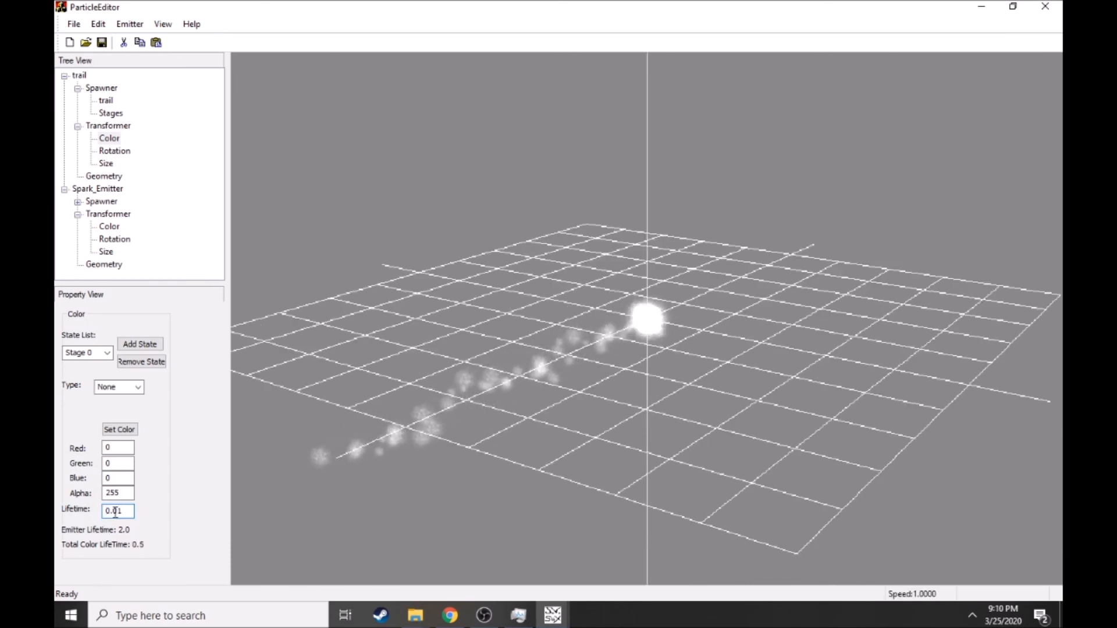
- Set the trail emitter's Stage 1 color type to Reach and its lifetime to 0.5
click(93, 353)
click(95, 375)
click(116, 511)
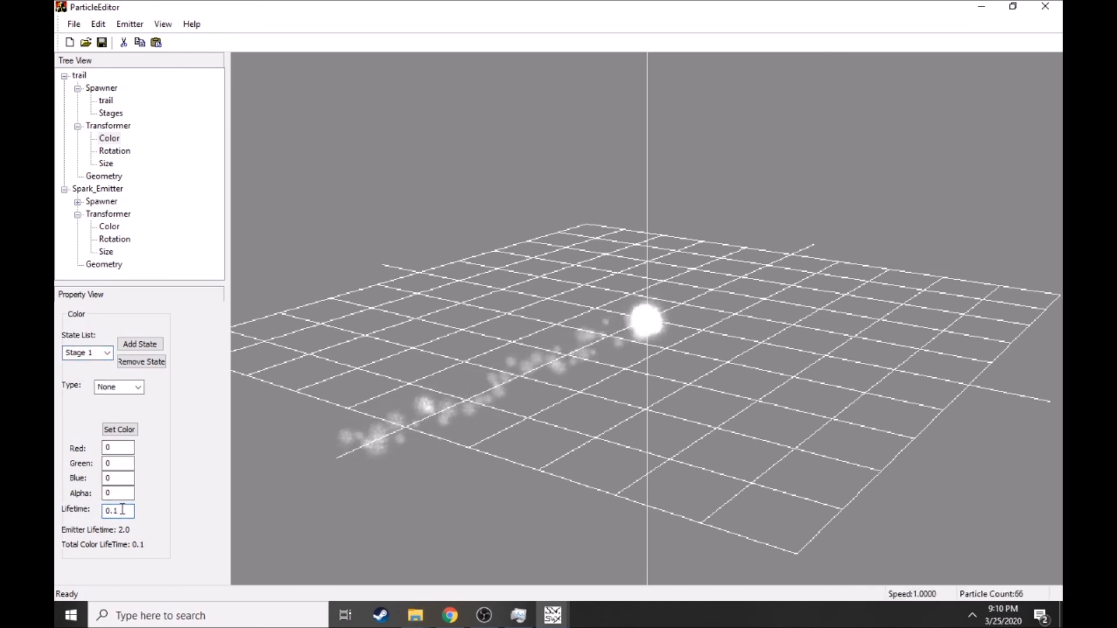
click(139, 388)
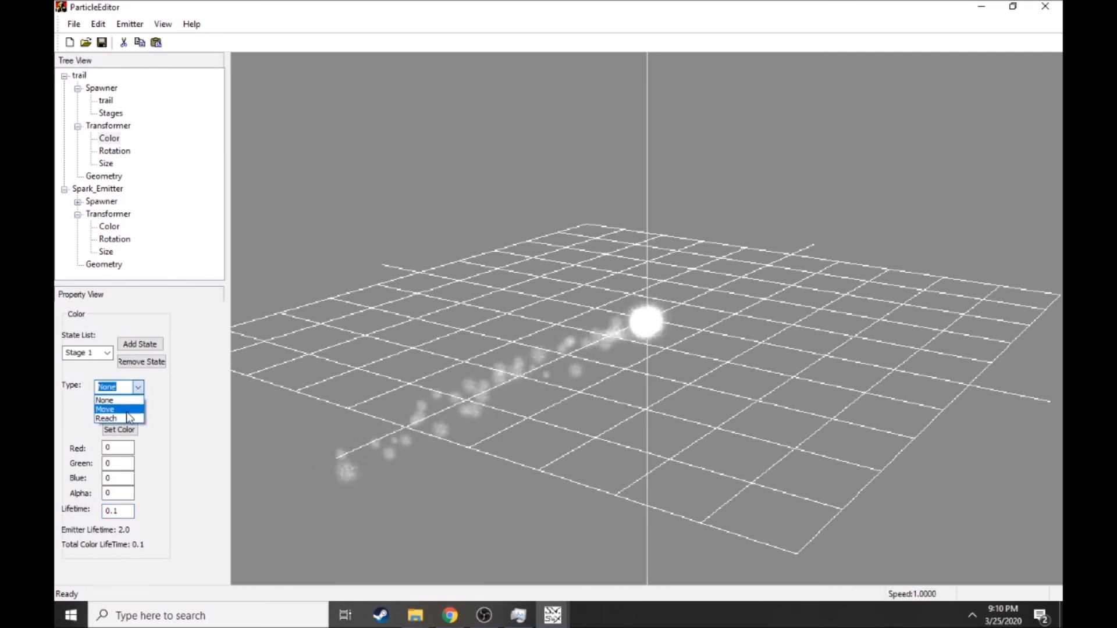
click(128, 419)
click(139, 387)
click(139, 388)
click(139, 388)
click(139, 387)
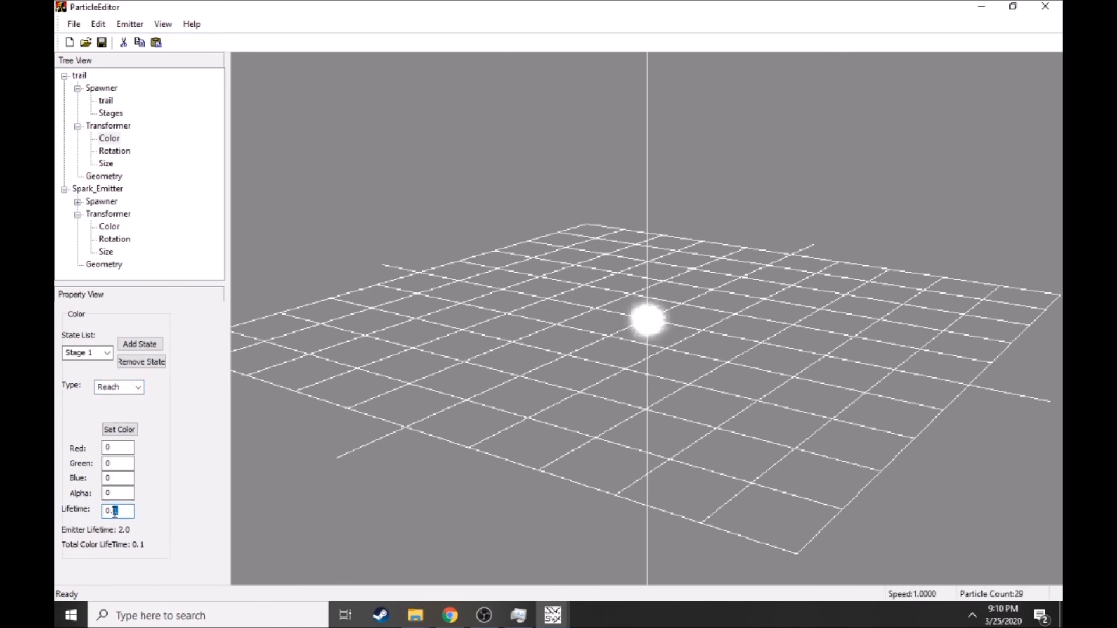
- Set the trail emitter's Stage 0 color lifetime to 1.5 and inspect the fading trail from different angles
click(105, 352)
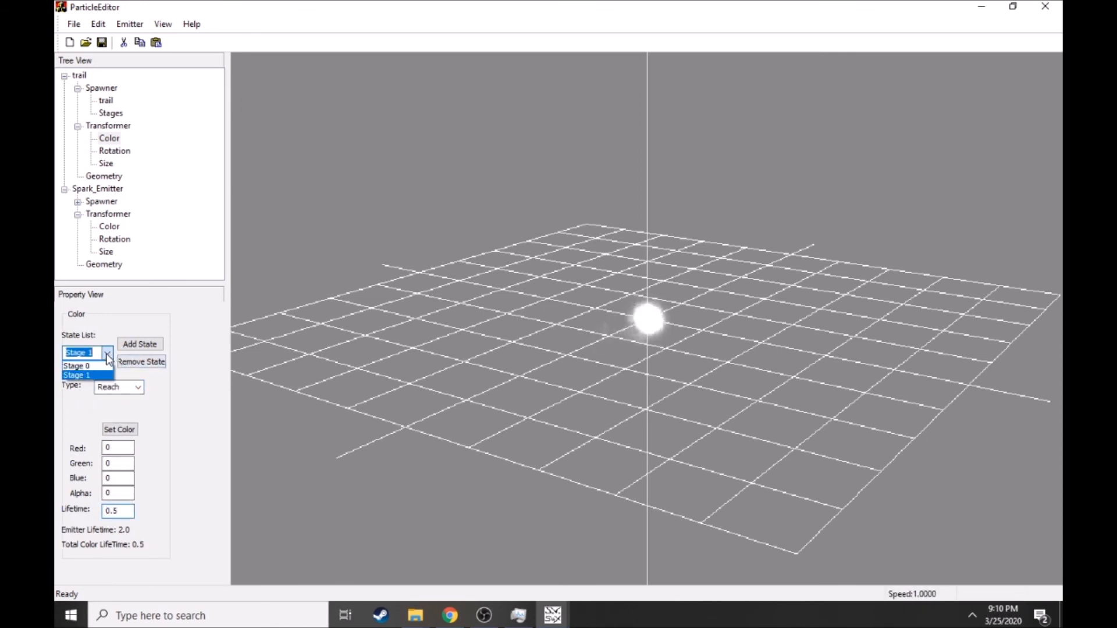
click(81, 366)
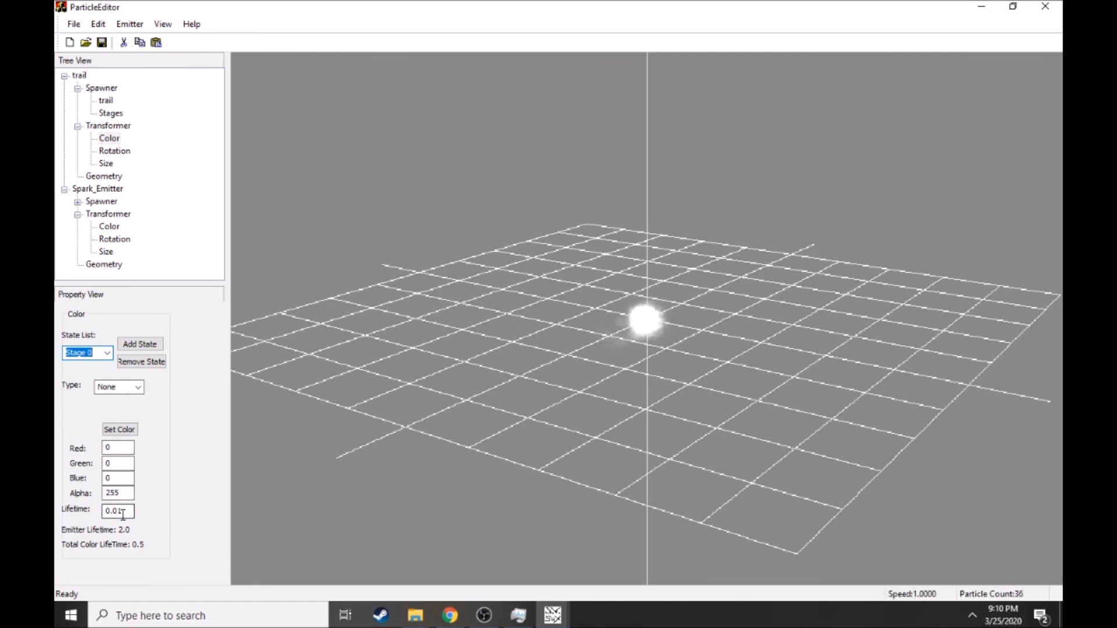
drag(123, 512, 103, 514)
text(1.5)
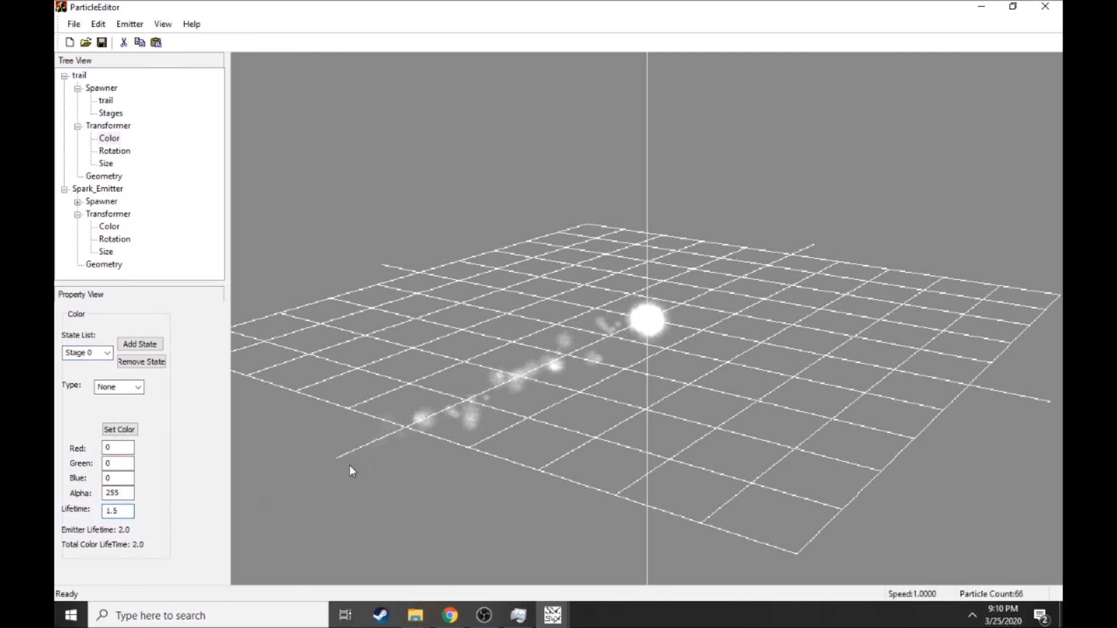
drag(336, 460, 368, 442)
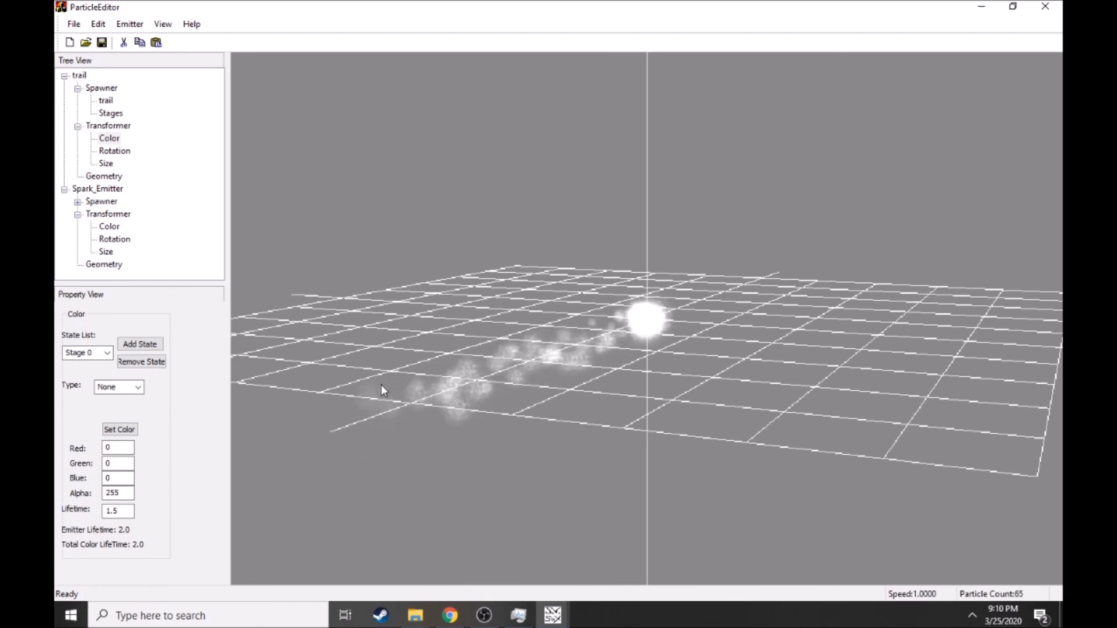
drag(497, 382, 578, 361)
- Open the trail emitter's Size transformer settings and check which stages it has
click(105, 164)
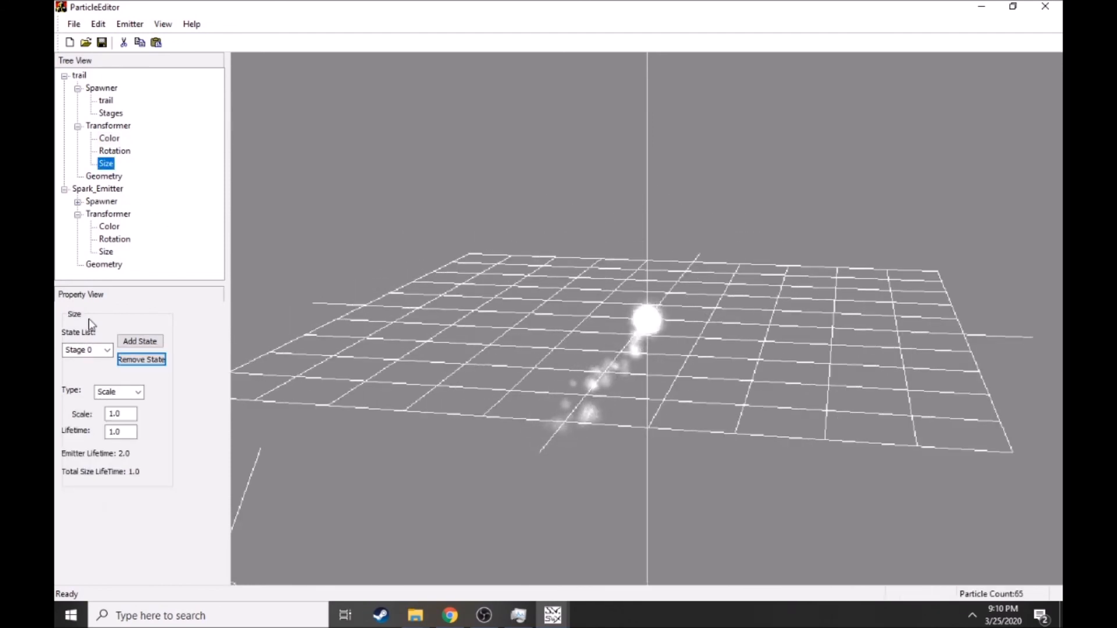
click(108, 350)
click(108, 350)
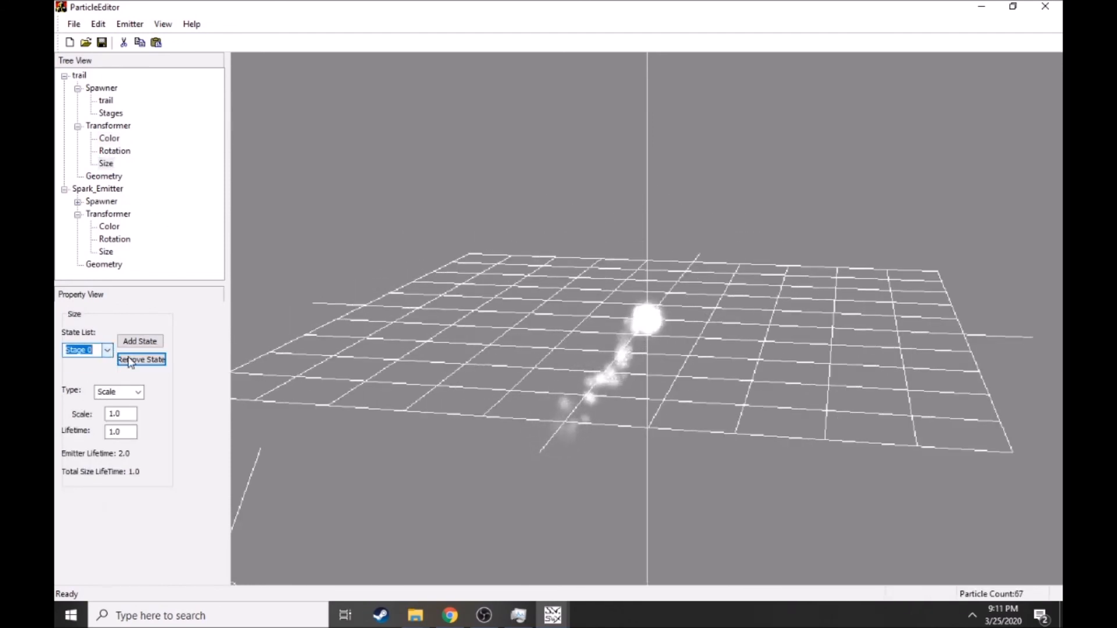
drag(452, 392, 497, 457)
- Look at the bubble effect in the second ParticleEditor window, and return to the trail effect to view it from above
click(552, 615)
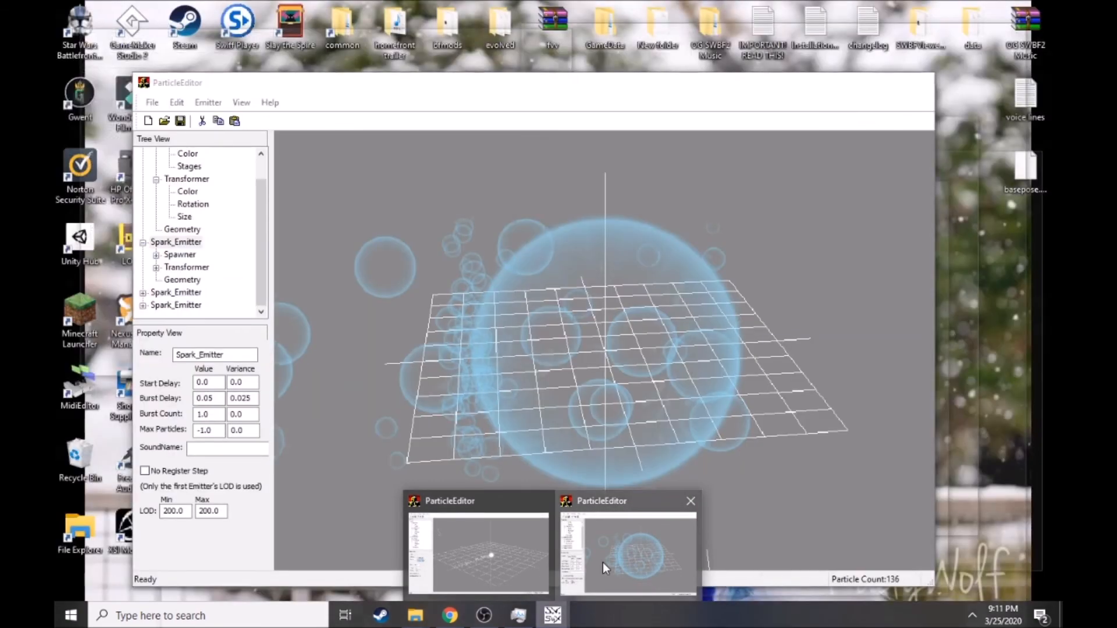
click(603, 563)
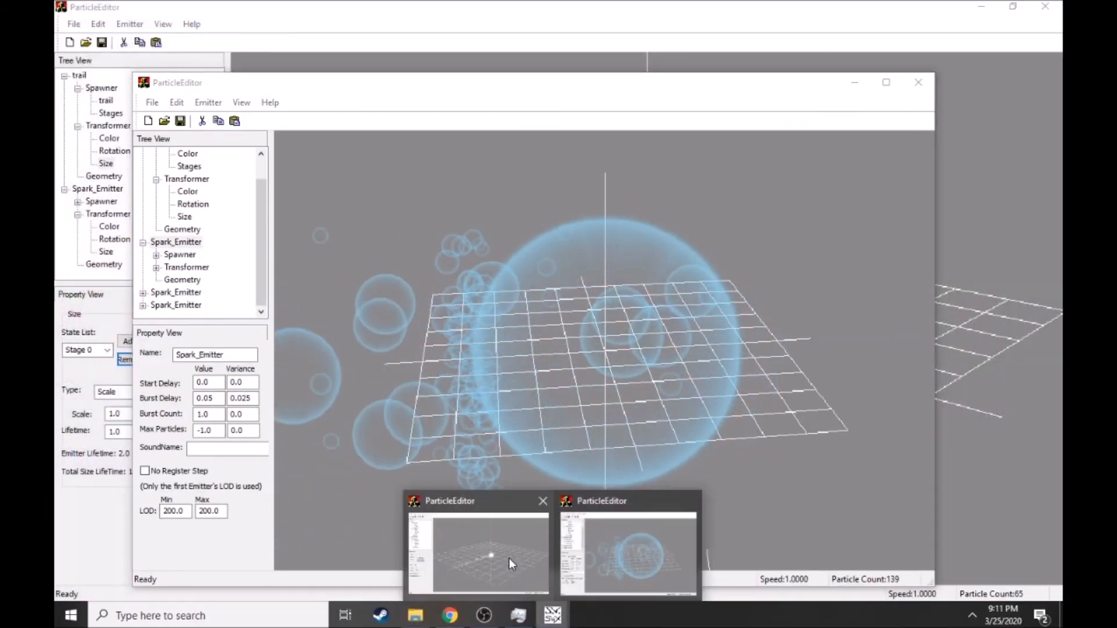
click(509, 557)
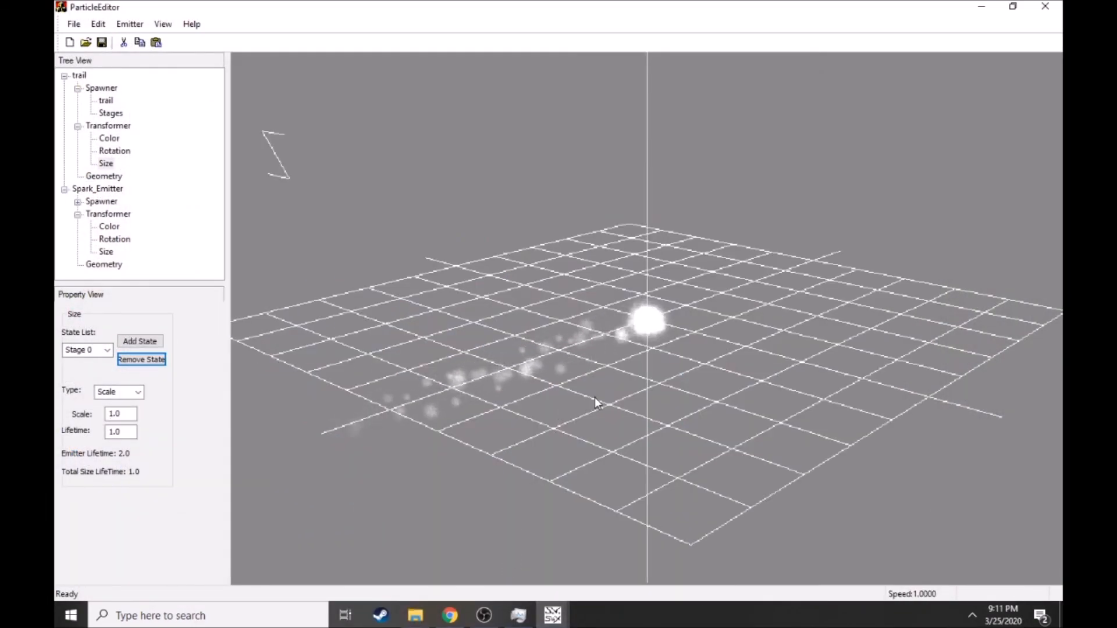
drag(592, 397, 512, 413)
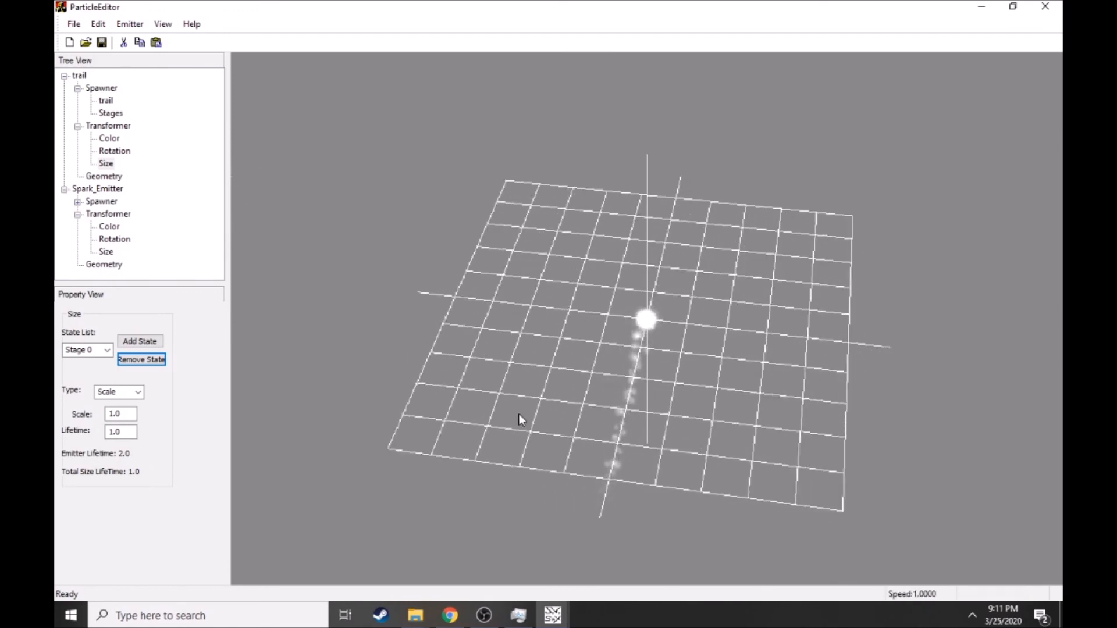
- Switch to File Explorer and open the data_FVV\Common\scripts\COR folder
mouse_move(442, 618)
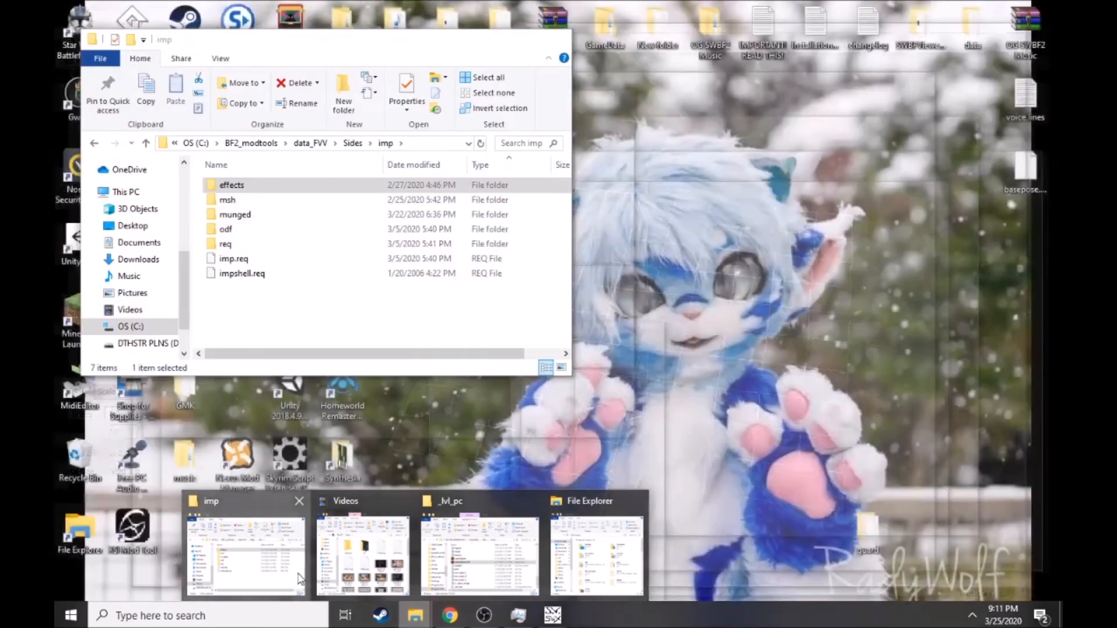
click(241, 547)
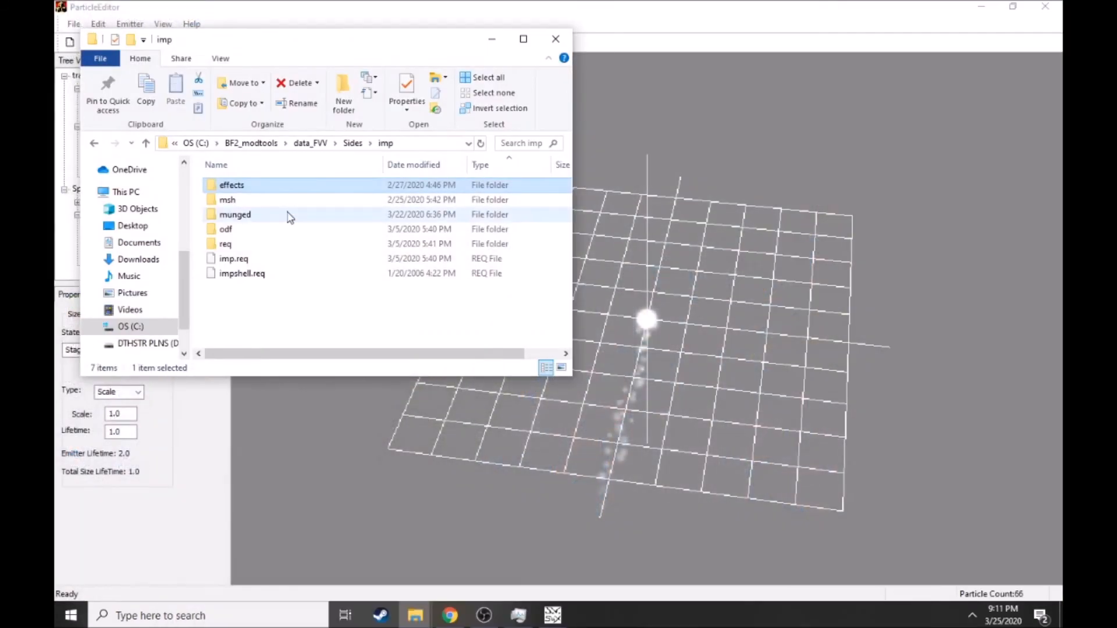
click(314, 150)
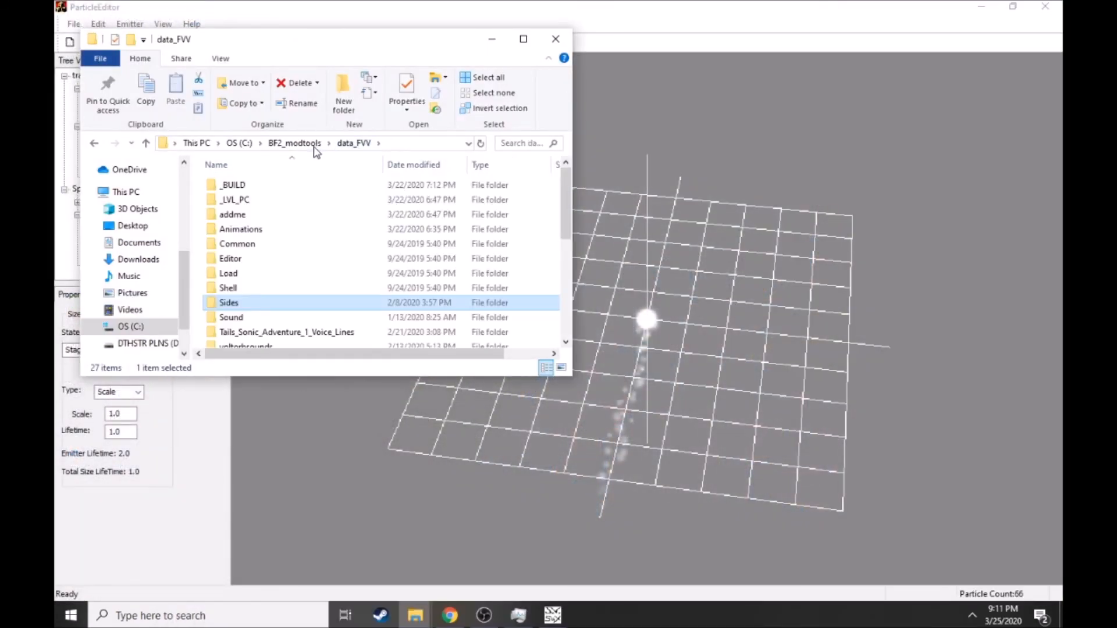
double_click(249, 245)
scroll(251, 256, down, 3)
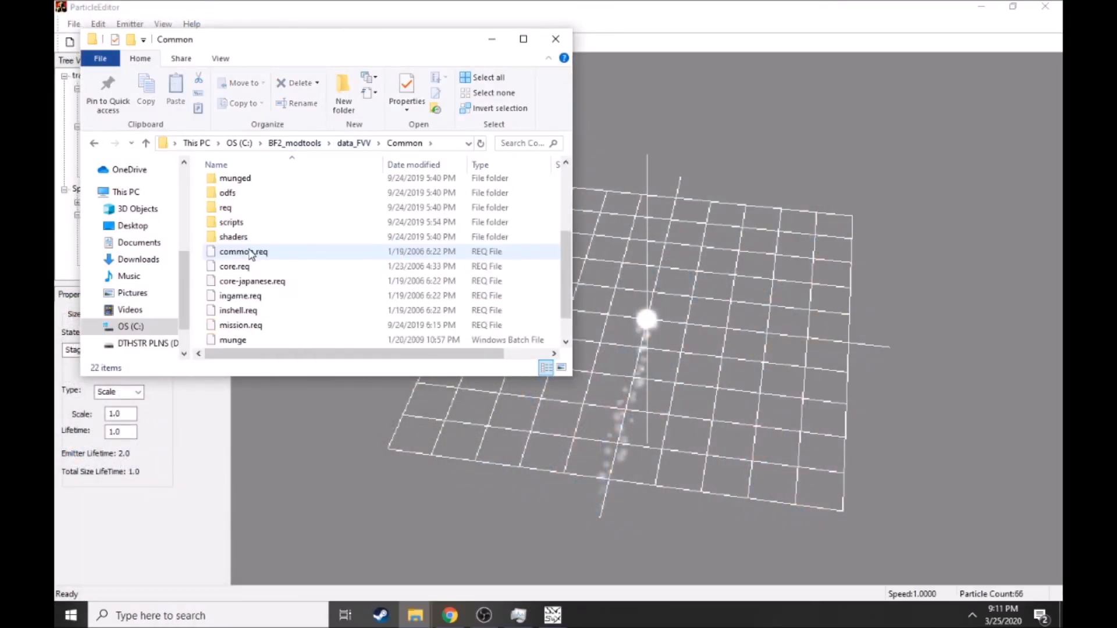
double_click(230, 222)
double_click(228, 185)
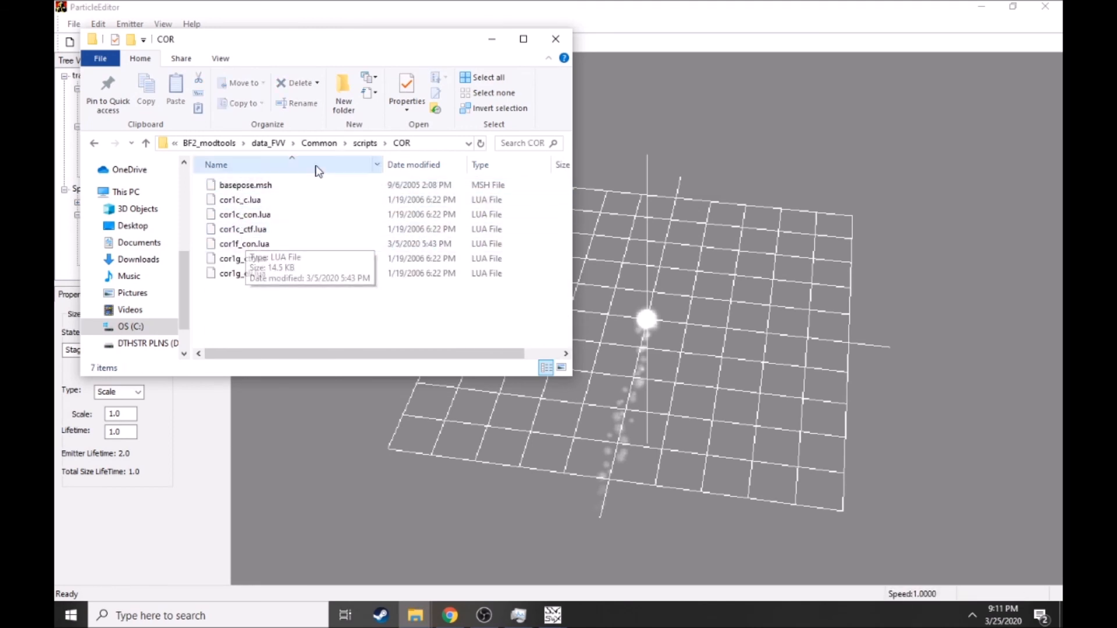
- Open the script cor1f_con.lua in Notepad
double_click(244, 243)
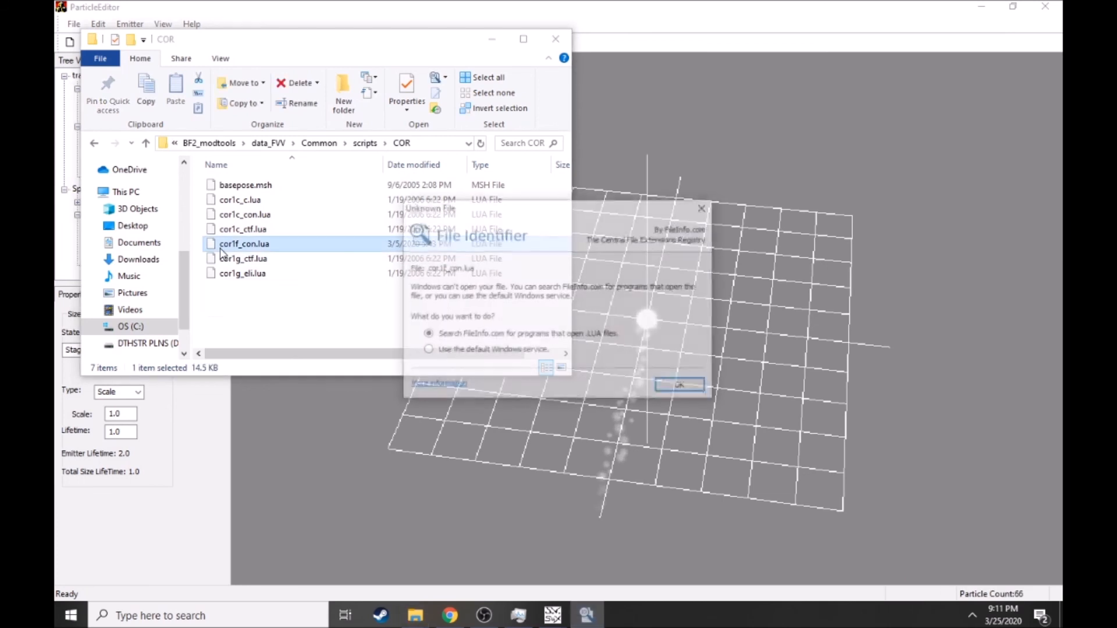
click(676, 387)
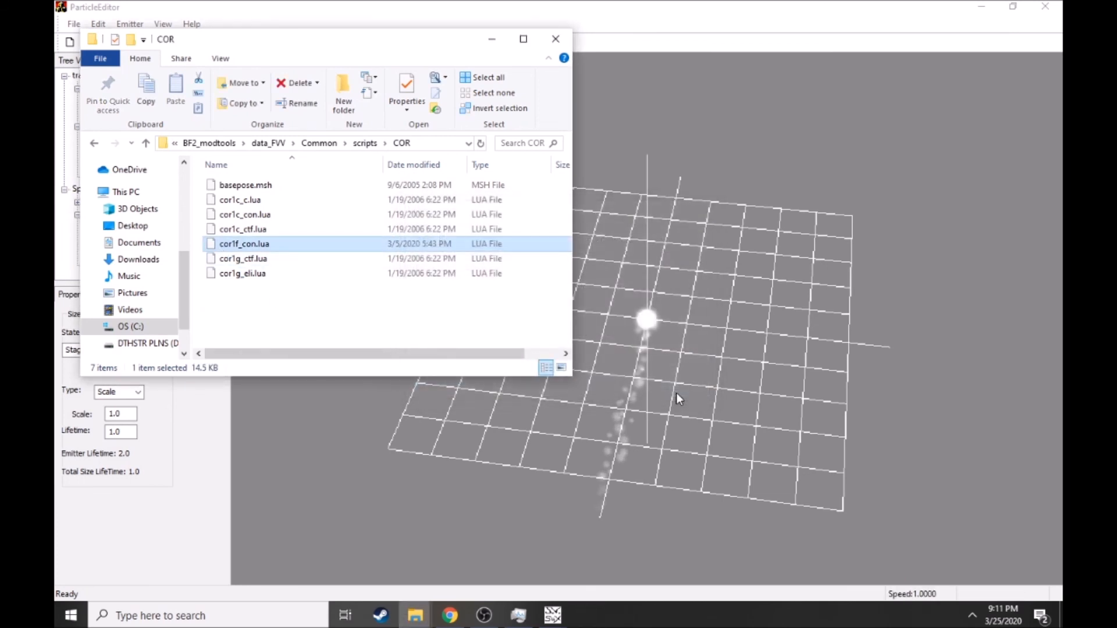
click(538, 236)
double_click(538, 236)
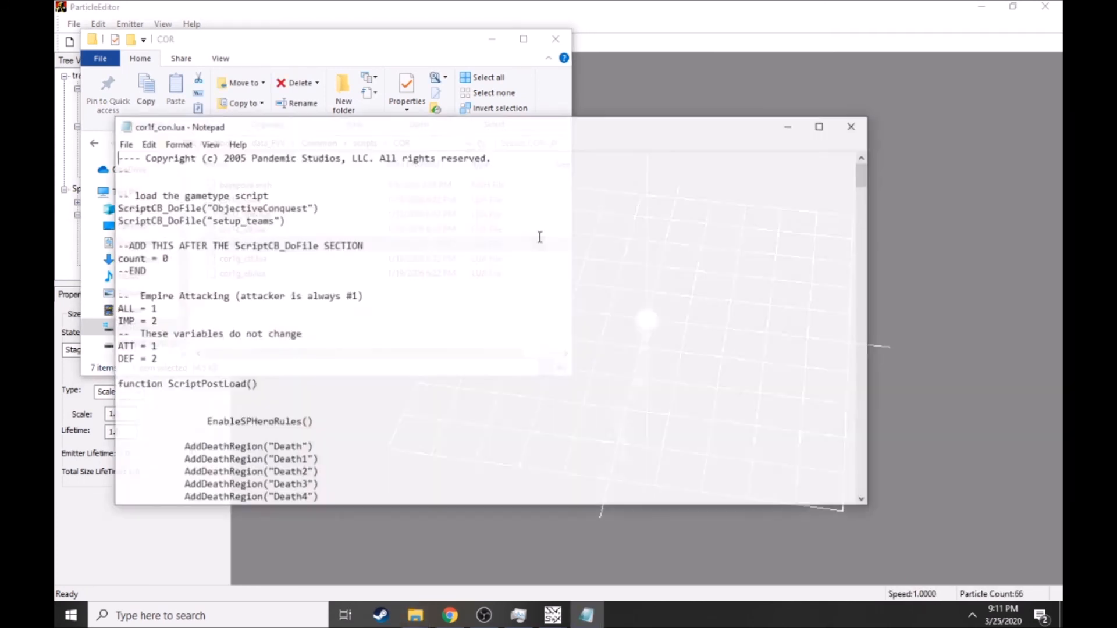
- Copy the SetMemoryPoolSize lines from ParticleEmitter through SoldierAnimation in the script
drag(863, 174, 856, 403)
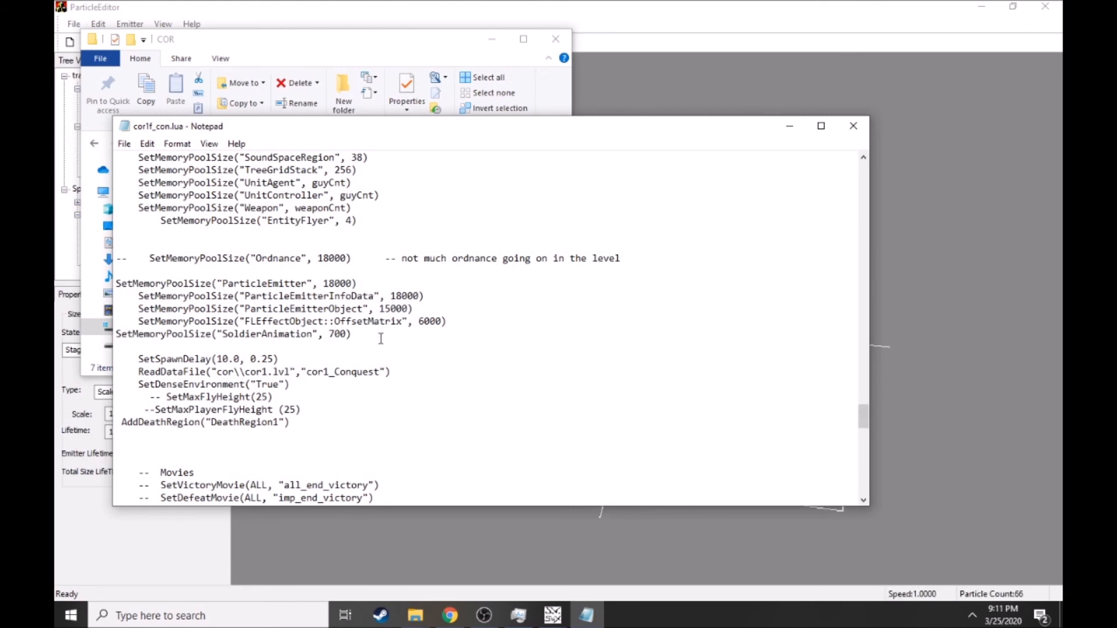
drag(377, 338, 261, 324)
drag(174, 314, 119, 281)
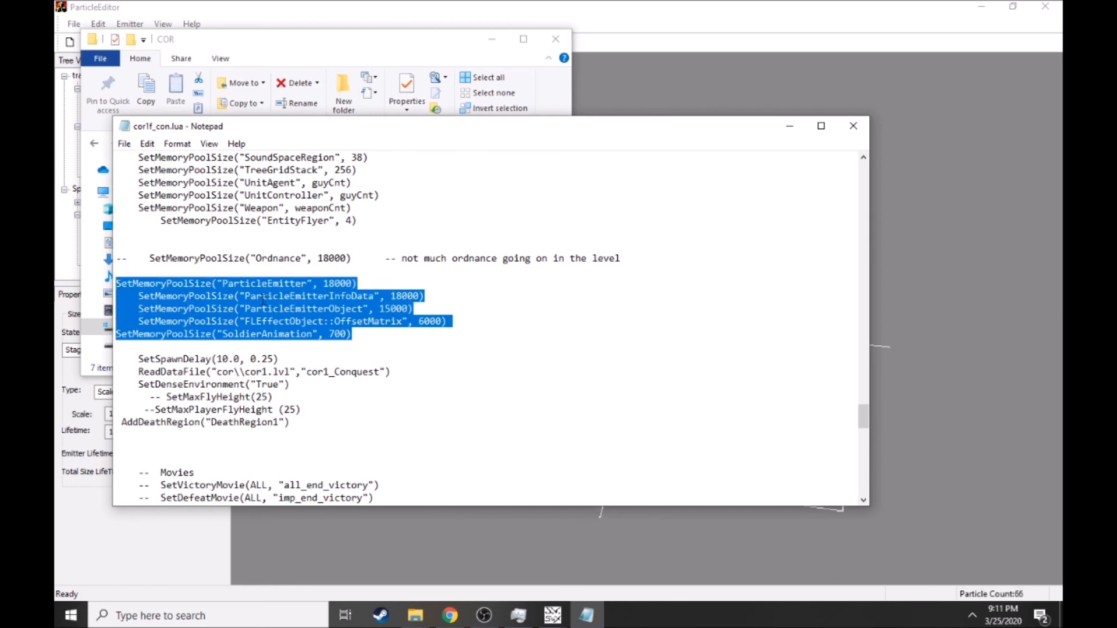
right_click(264, 298)
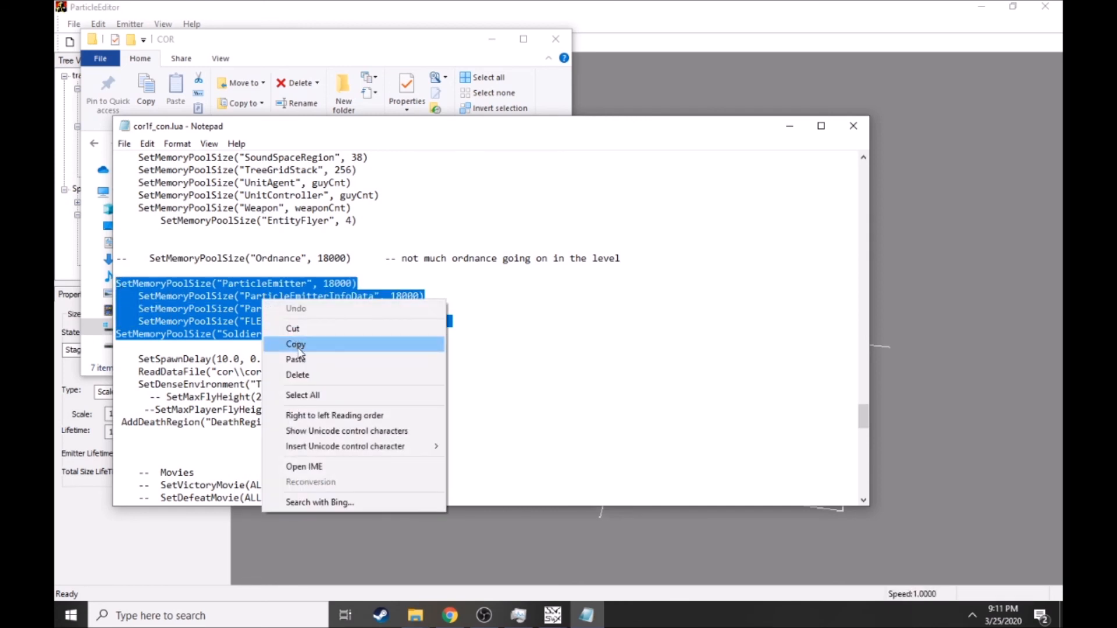
click(295, 344)
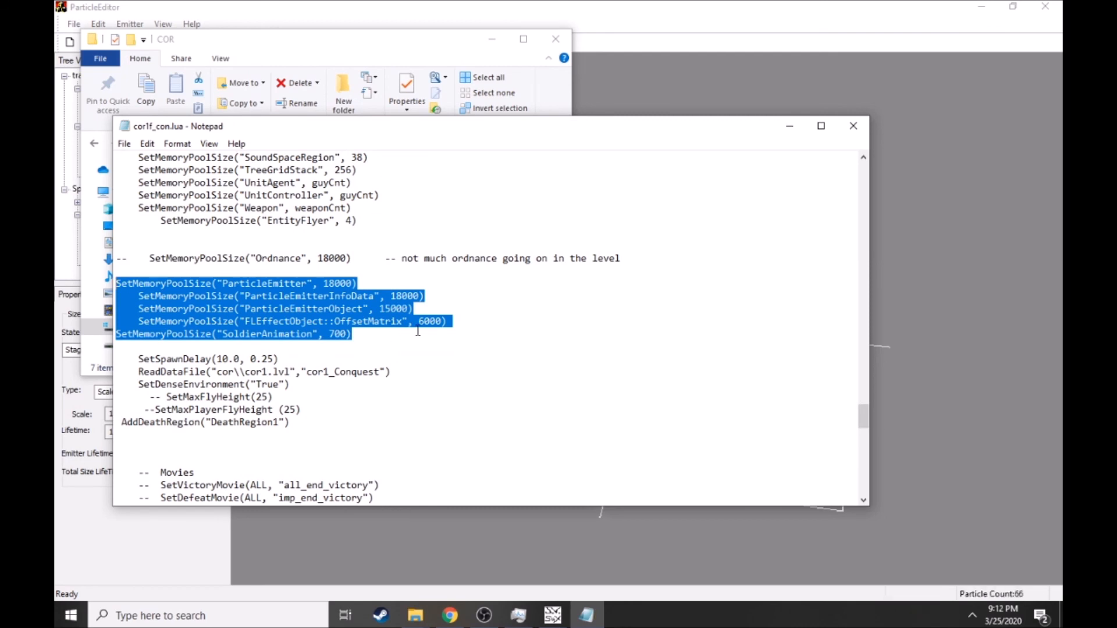
- Copy only the four SetMemoryPoolSize lines from ParticleEmitter through FLEffectObject::OffsetMatrix, leaving them selected
drag(454, 322, 112, 283)
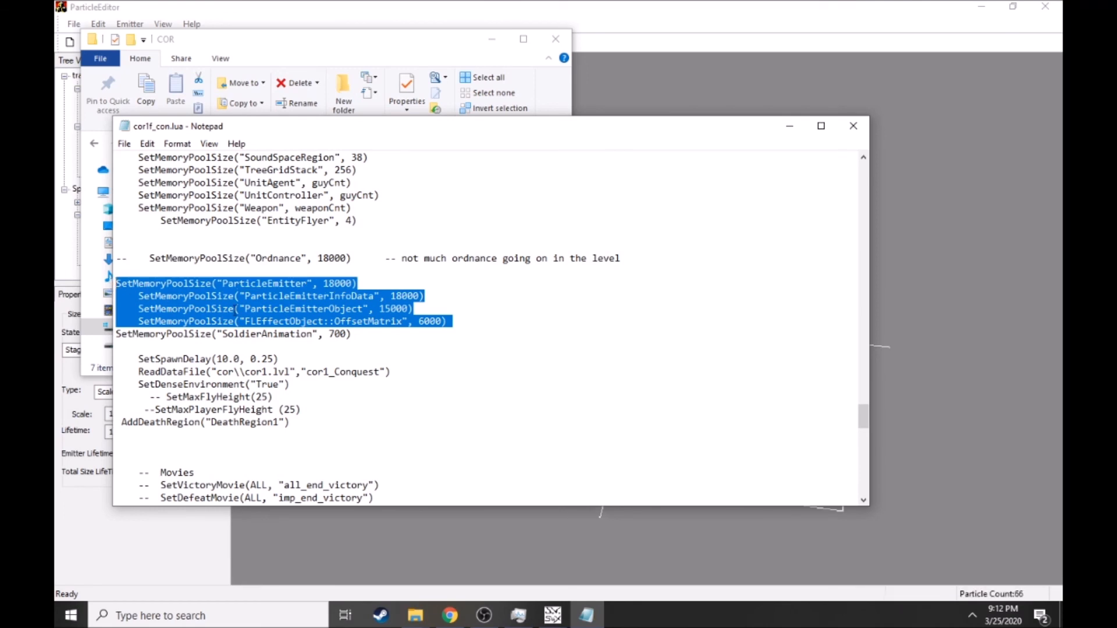
right_click(256, 302)
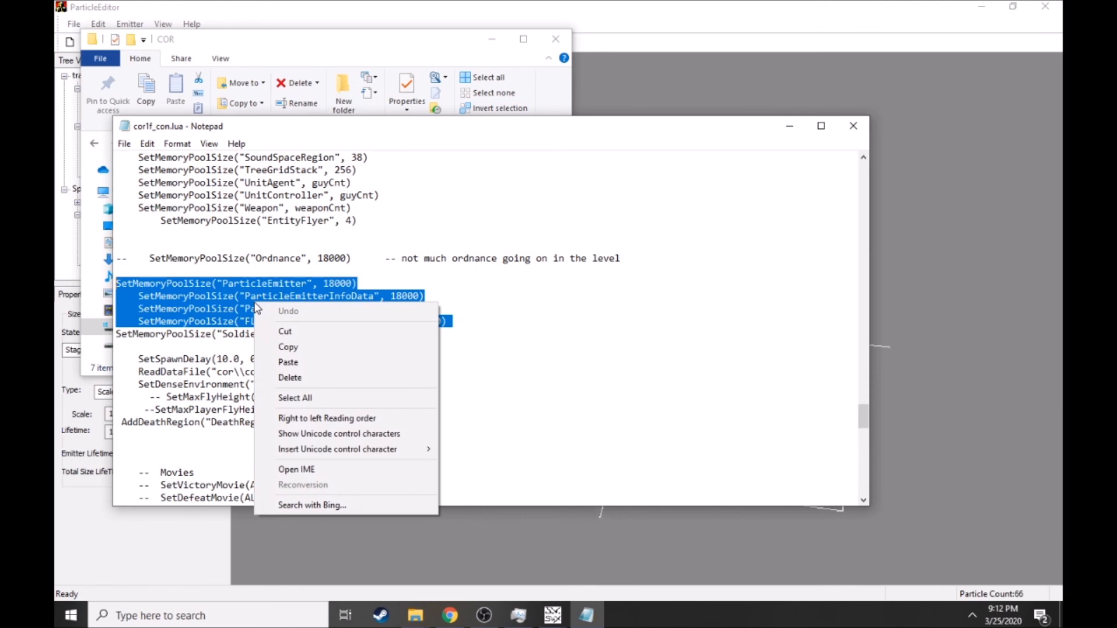
click(280, 347)
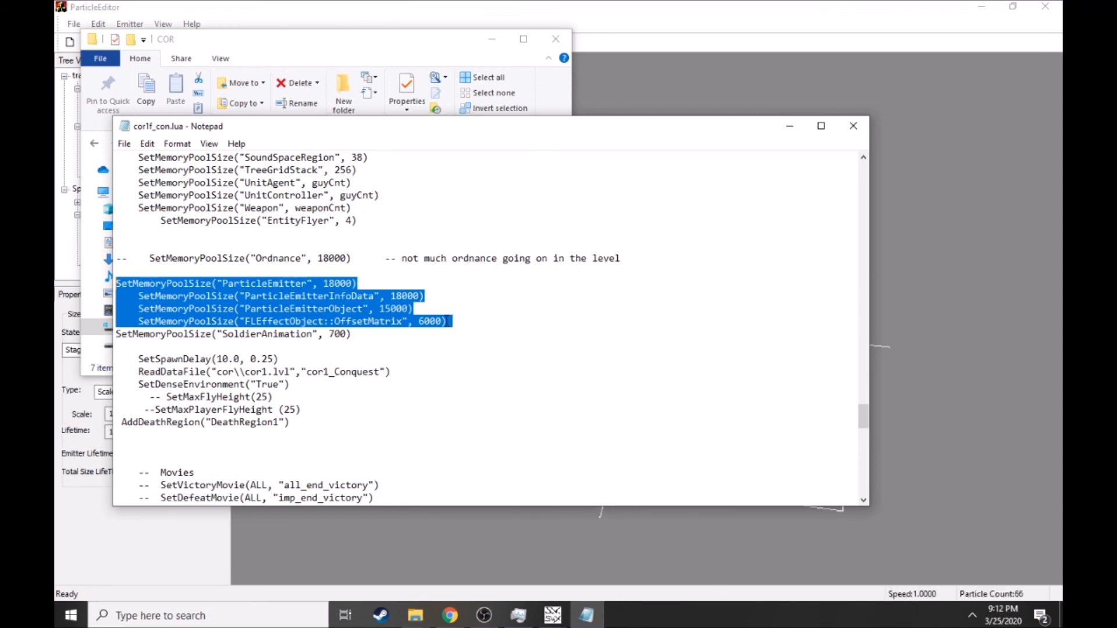
click(447, 321)
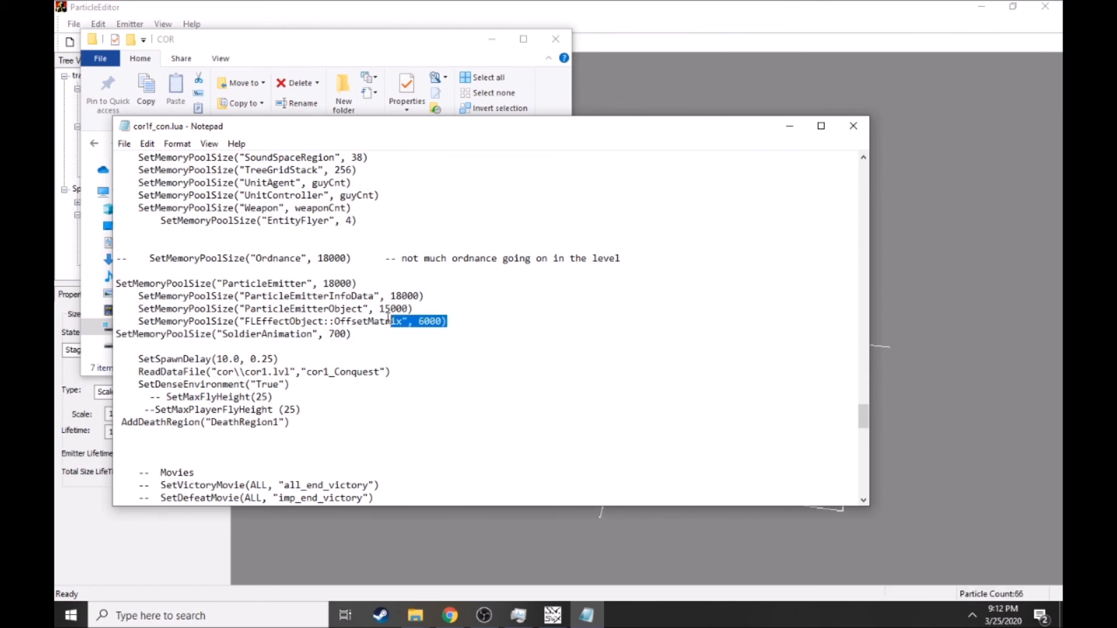
drag(329, 320, 120, 285)
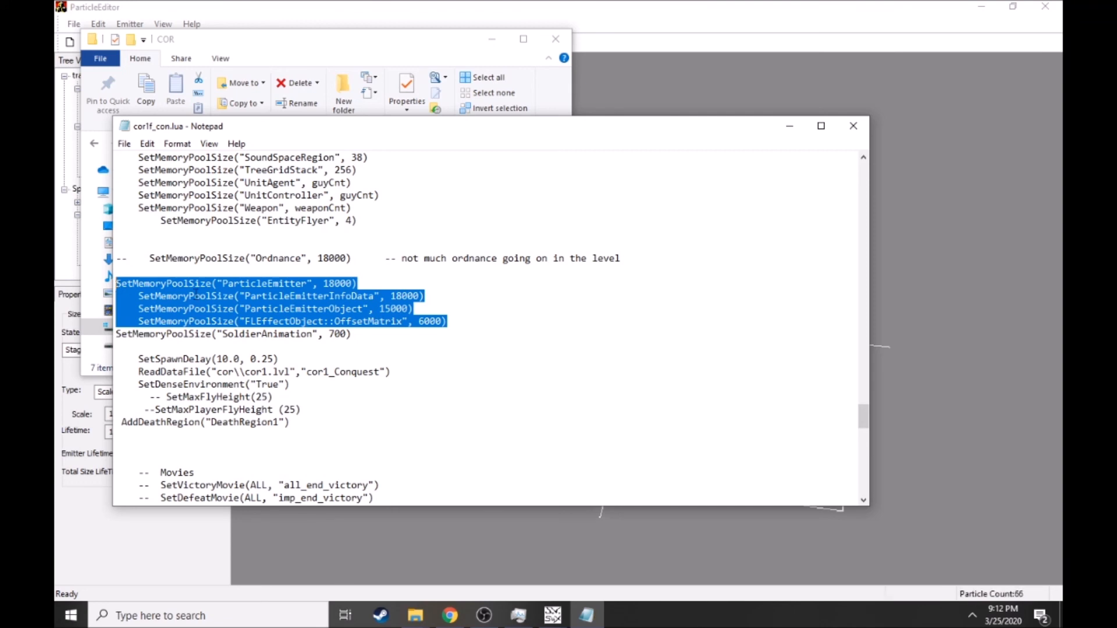
right_click(329, 292)
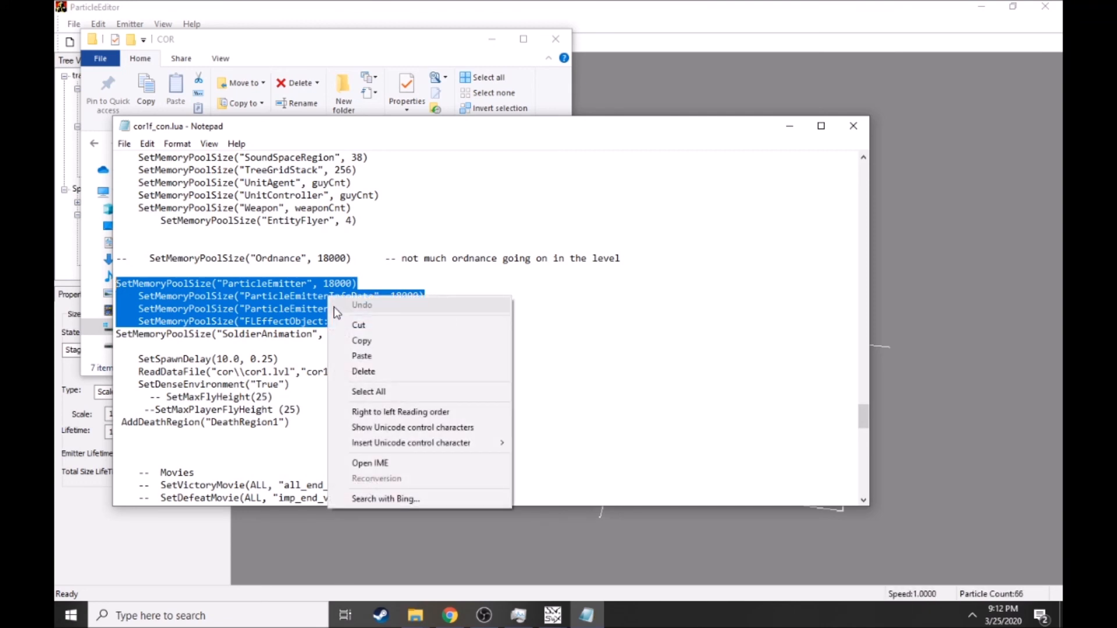
click(341, 338)
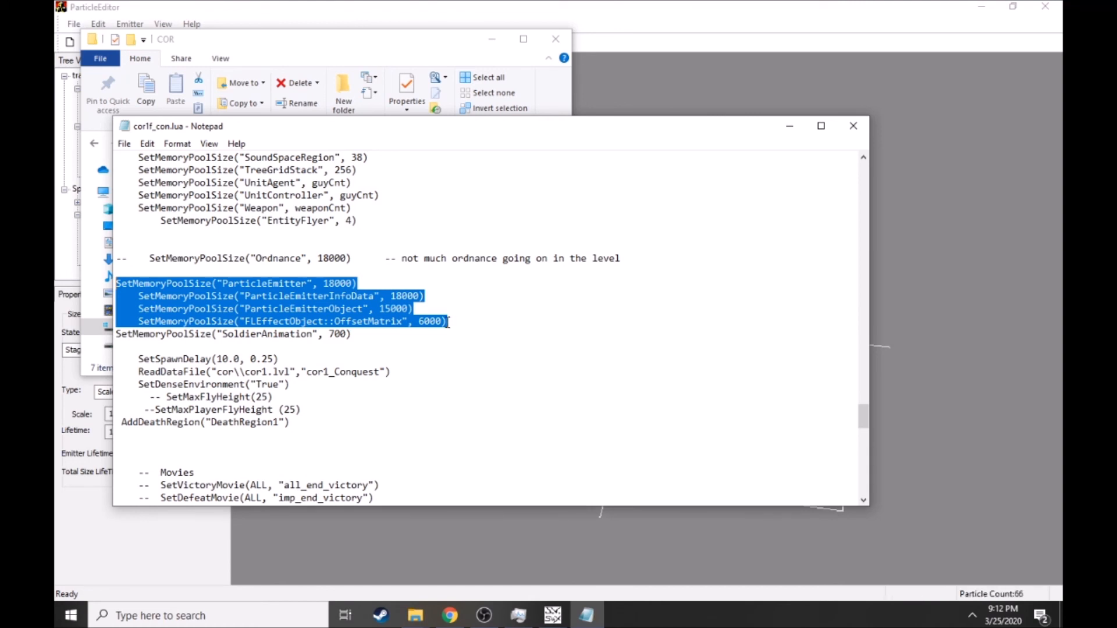
click(447, 322)
drag(444, 321, 118, 285)
- Return to ParticleEditor to inspect the glowing ball and its trail up close, and switch to OBS
click(665, 25)
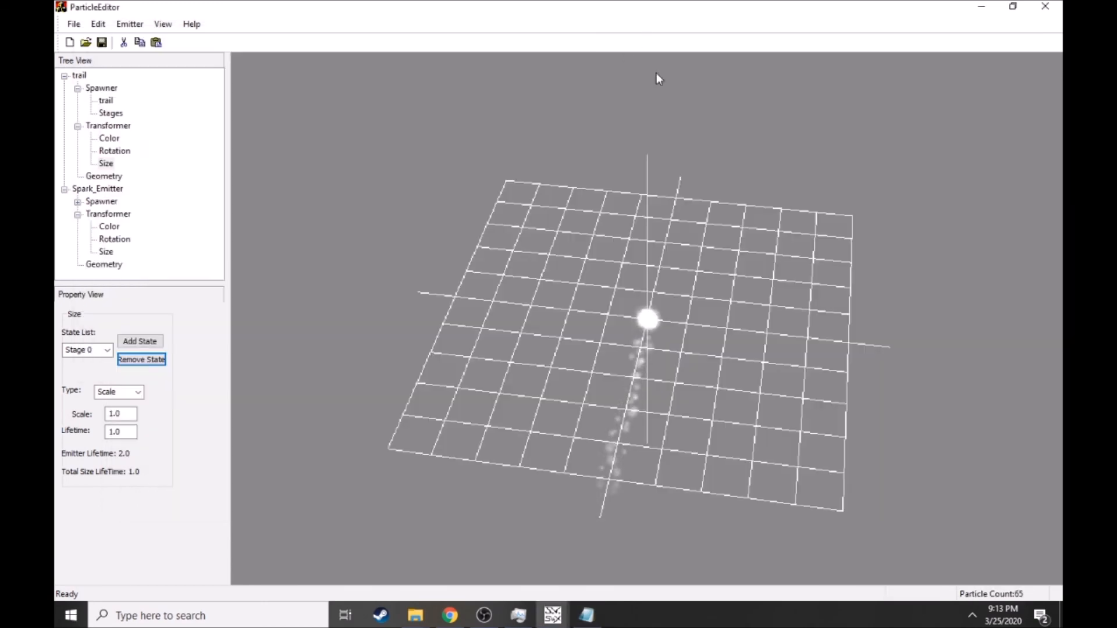
drag(536, 340, 585, 344)
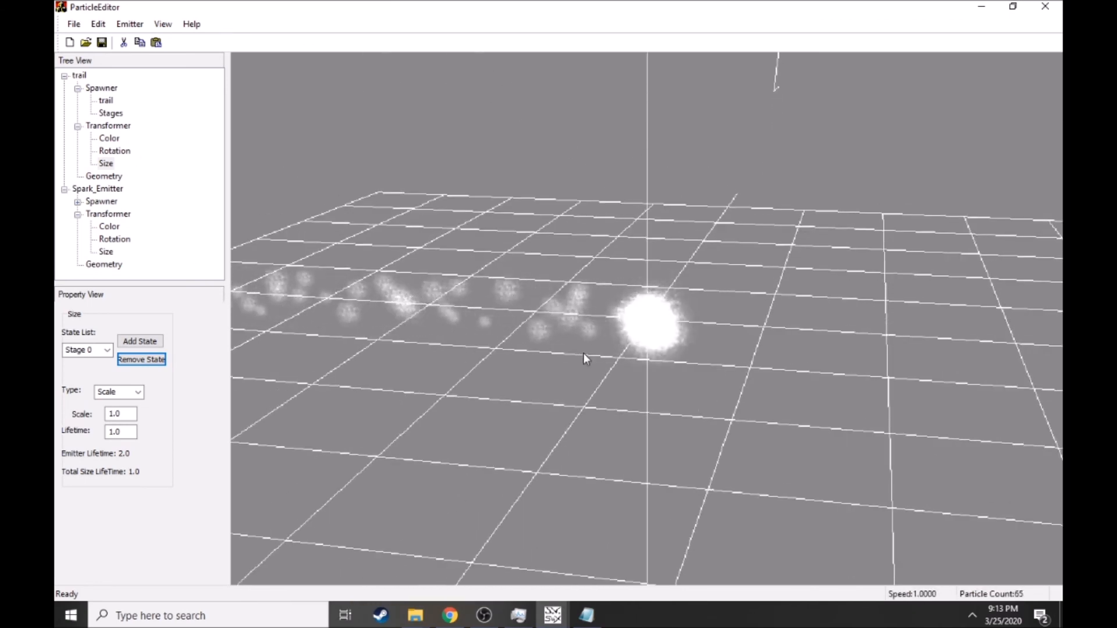
click(484, 615)
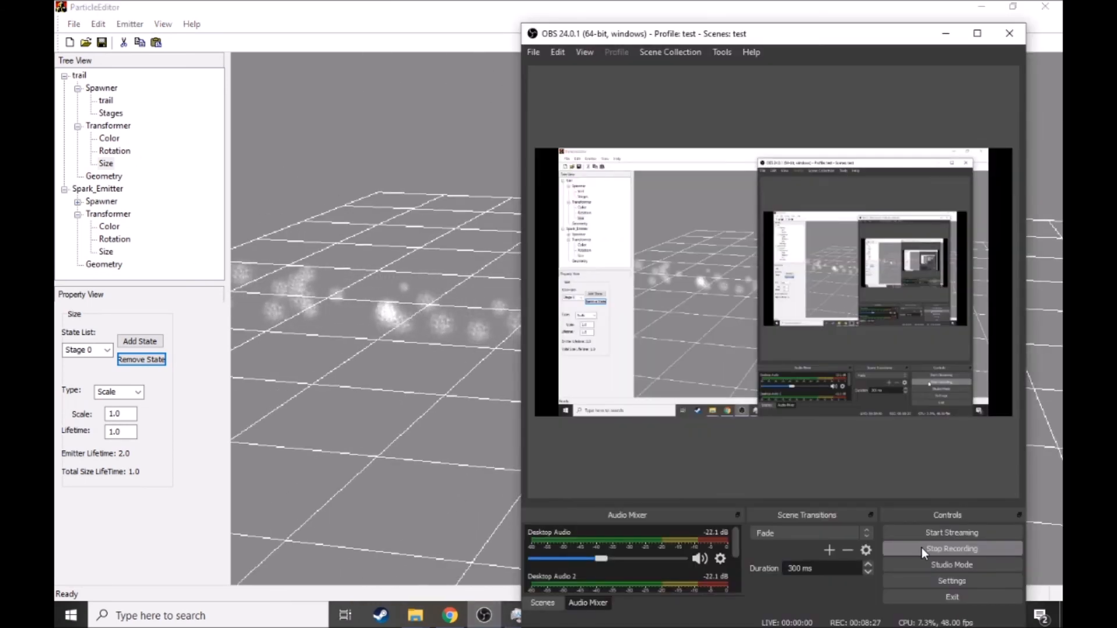